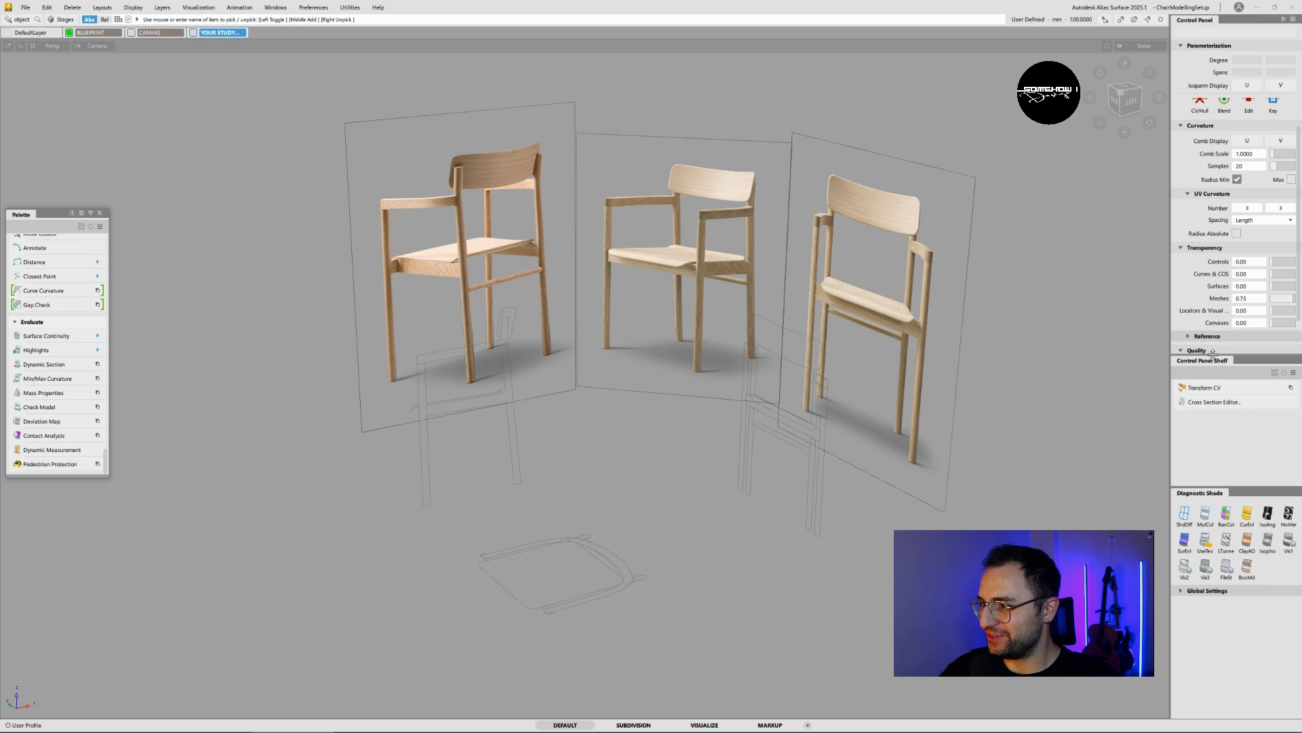
- Enlarge the control panel area to show the full transparency settings and set the canvas transparency to 0.10
left_click_drag(1212, 353, 1206, 428)
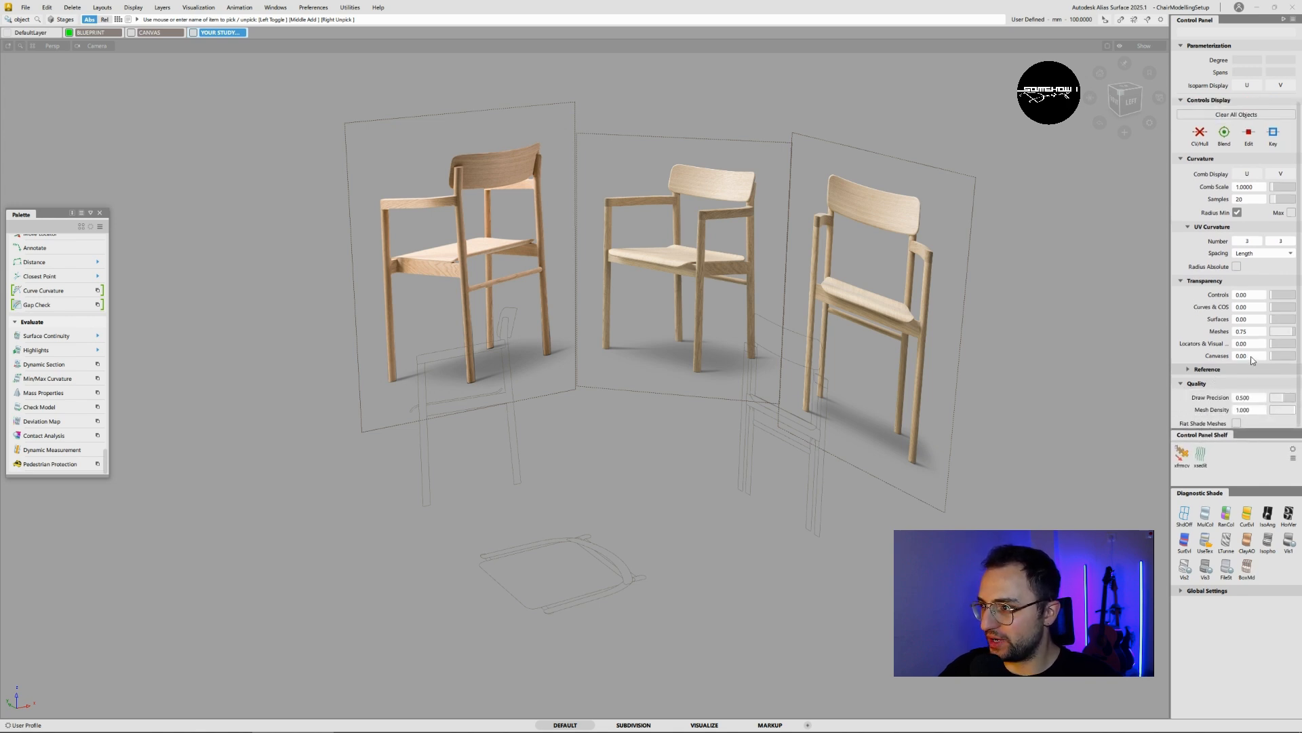
left_click_drag(1271, 362, 1274, 361)
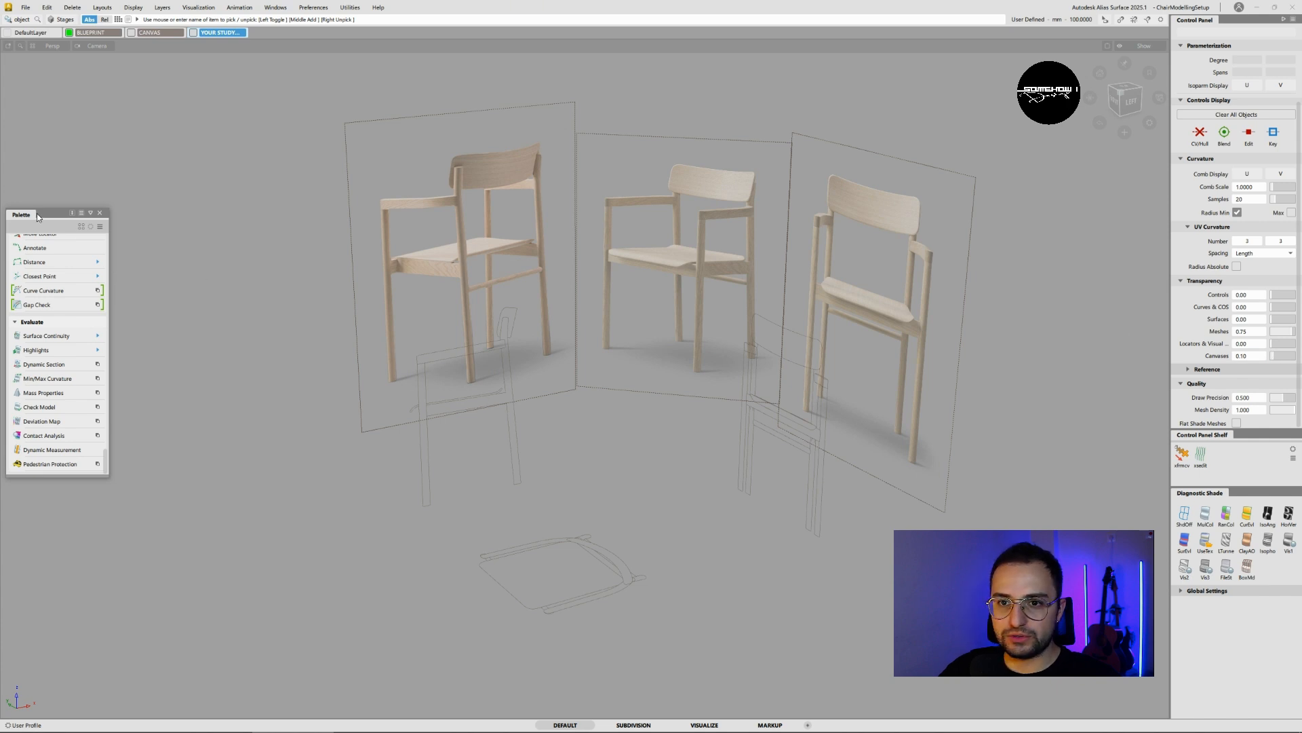
- Dock the floating tool palette at the window's edge and switch its tools from a list to a compact icon layout
left_click_drag(41, 215, 5, 161)
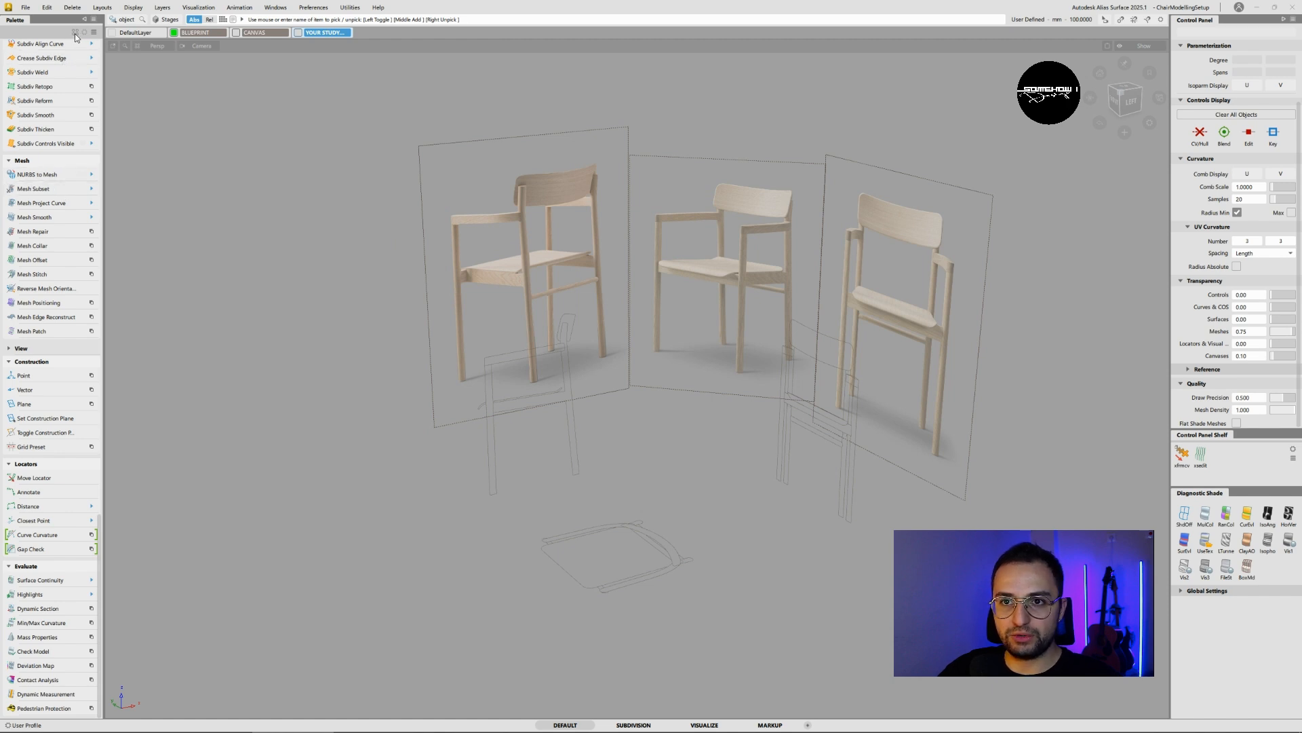
scroll(69, 112, "up", 3)
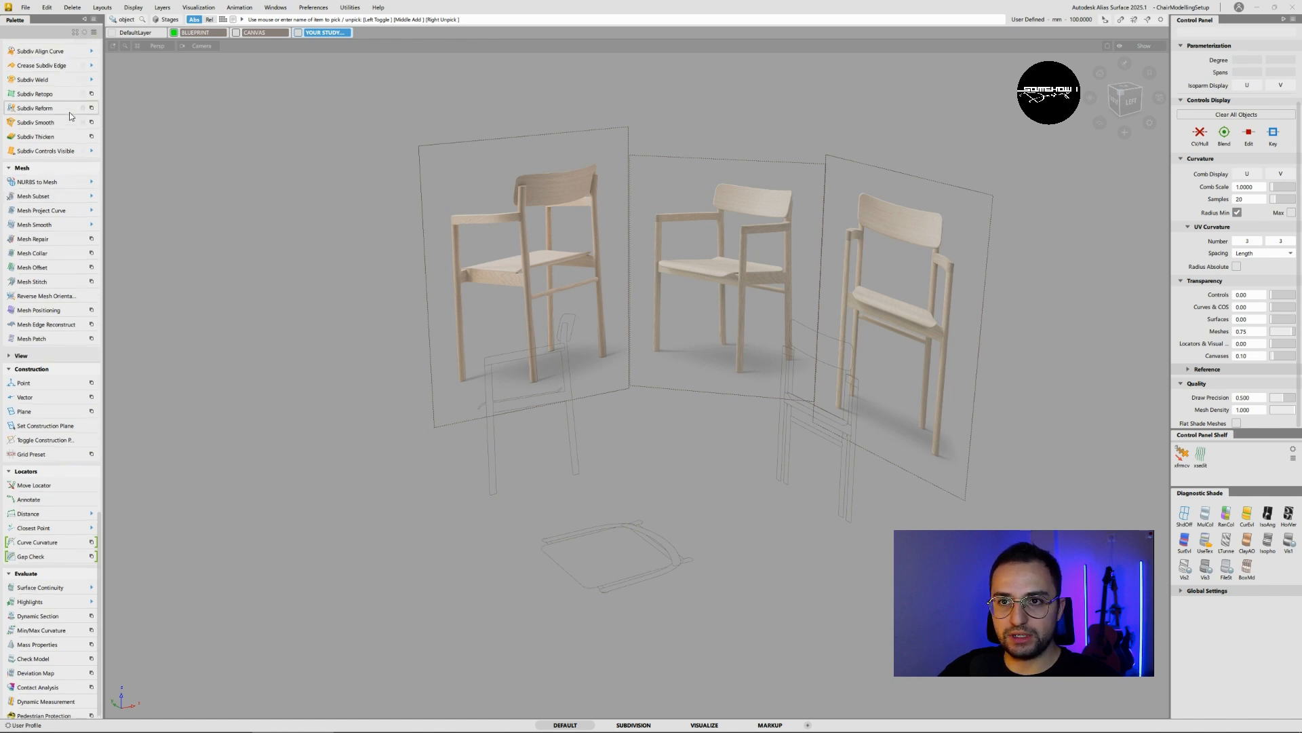
left_click(74, 31)
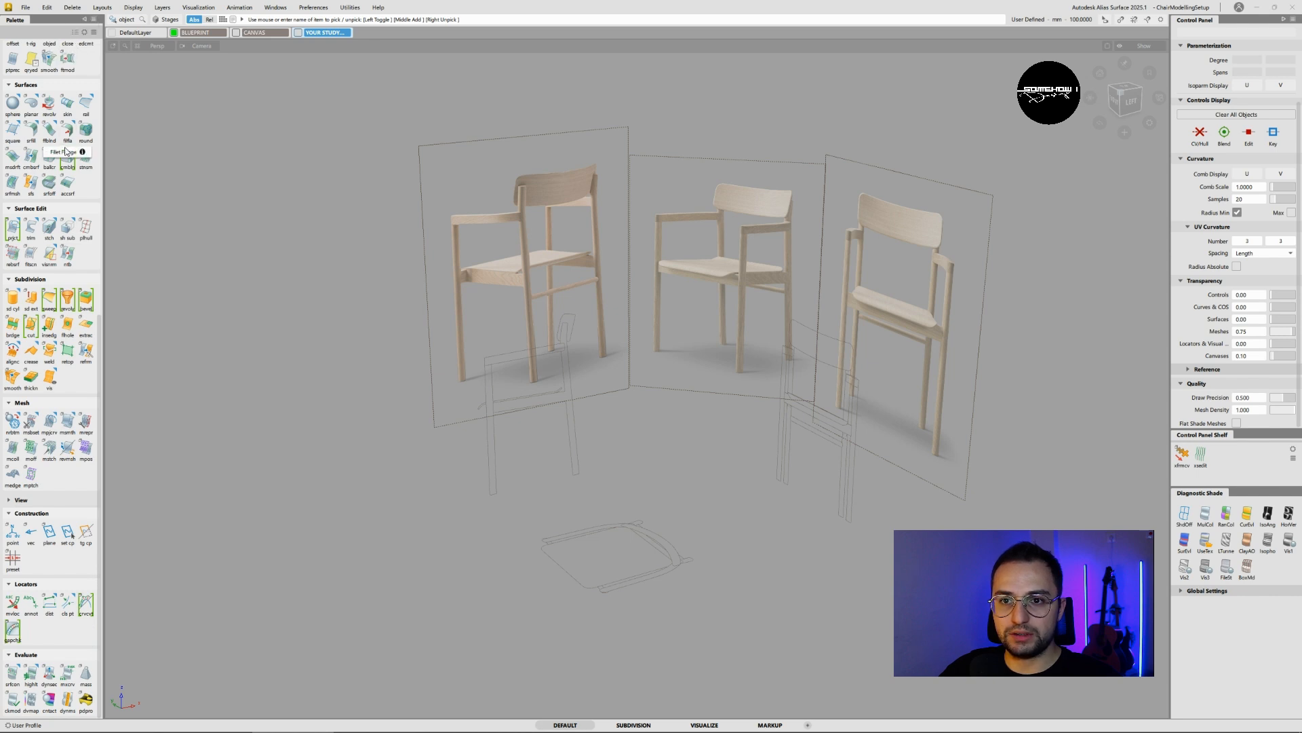
scroll(74, 285, "up", 10)
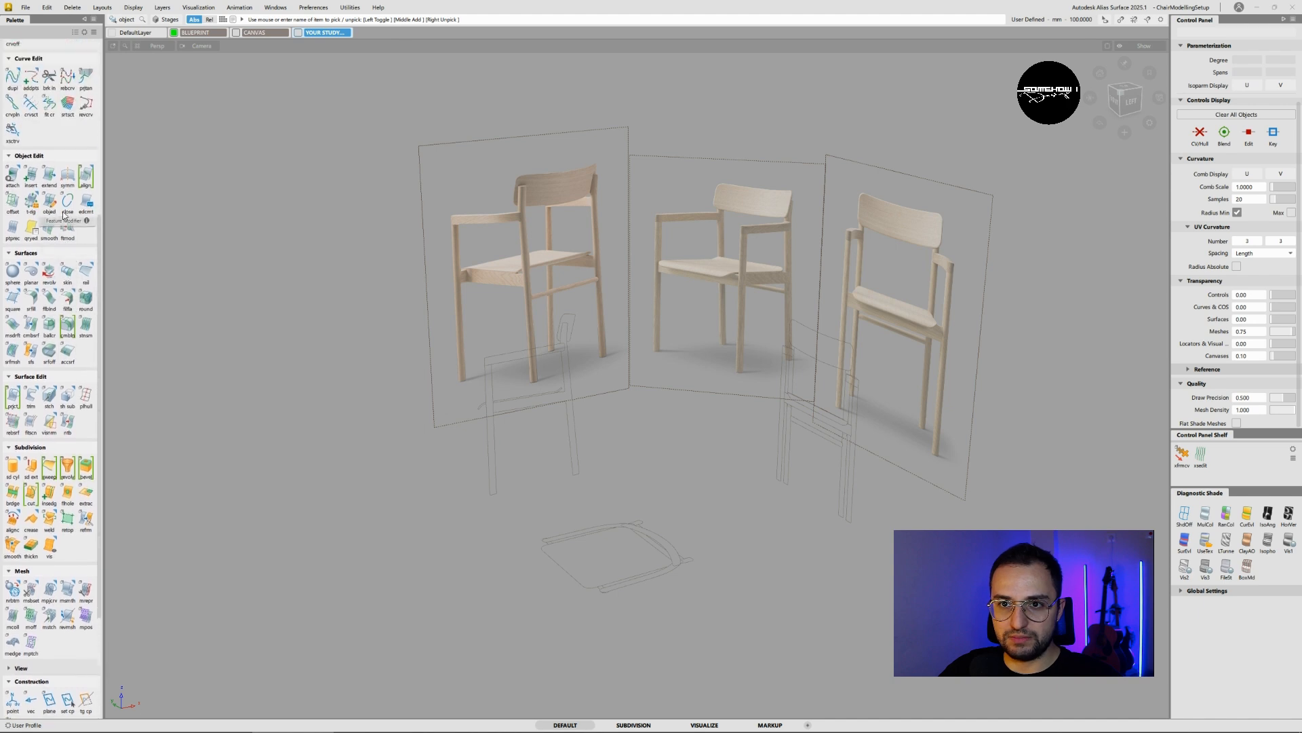
scroll(69, 162, "up", 3)
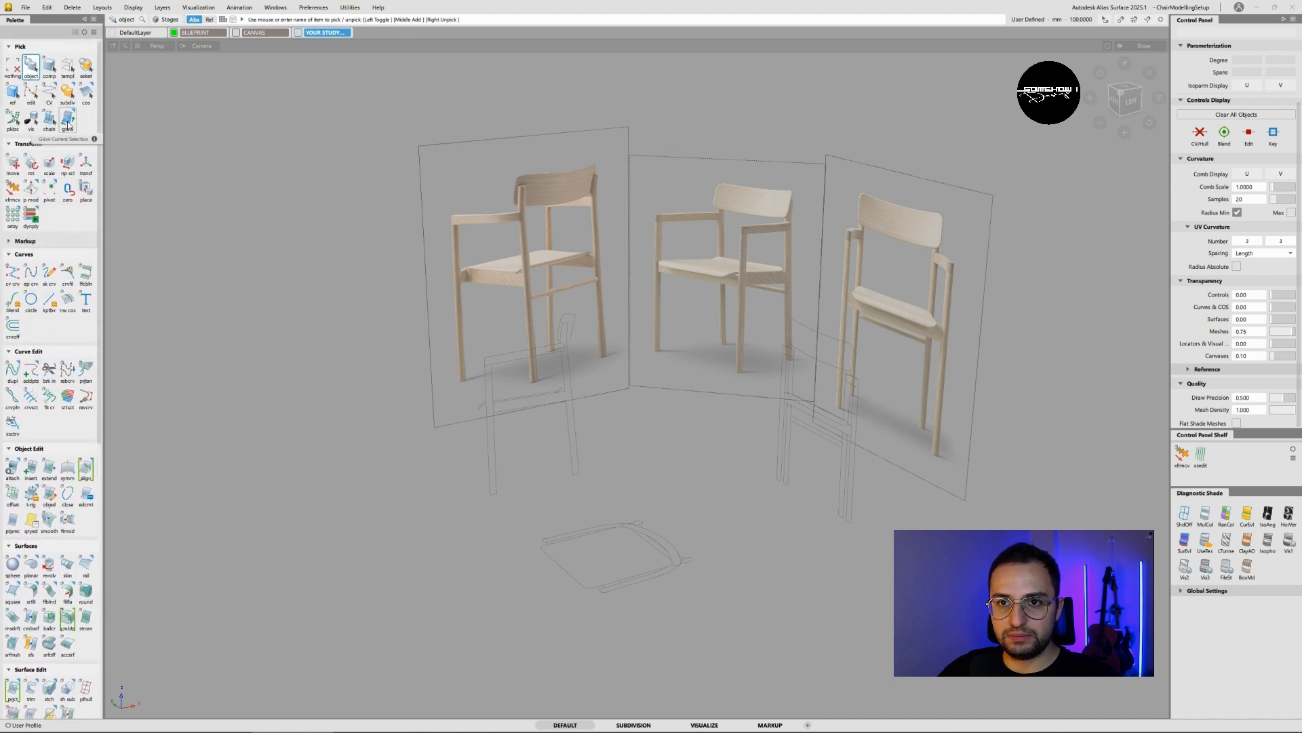
- Collapse the Mesh, Subdivision and Surface Edit sections of the tool palette, leaving View collapsed too
scroll(36, 112, "down", 7)
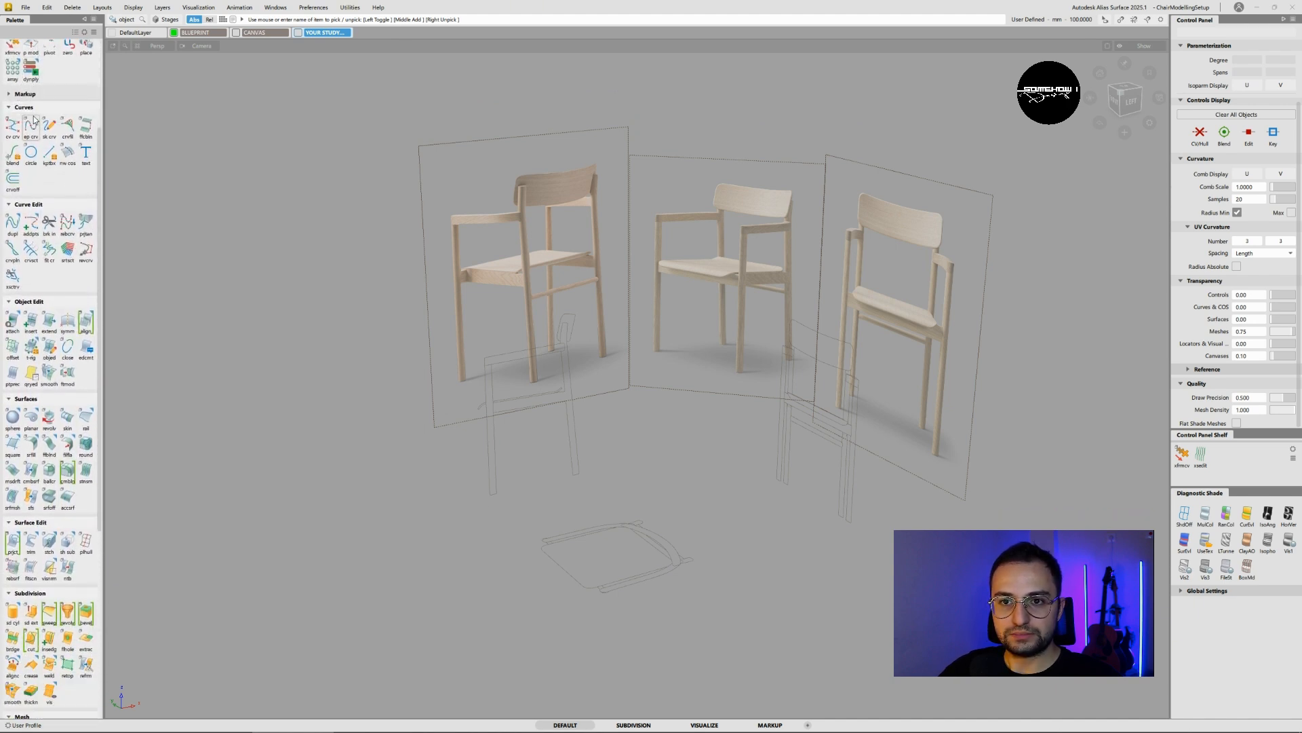
scroll(34, 147, "down", 4)
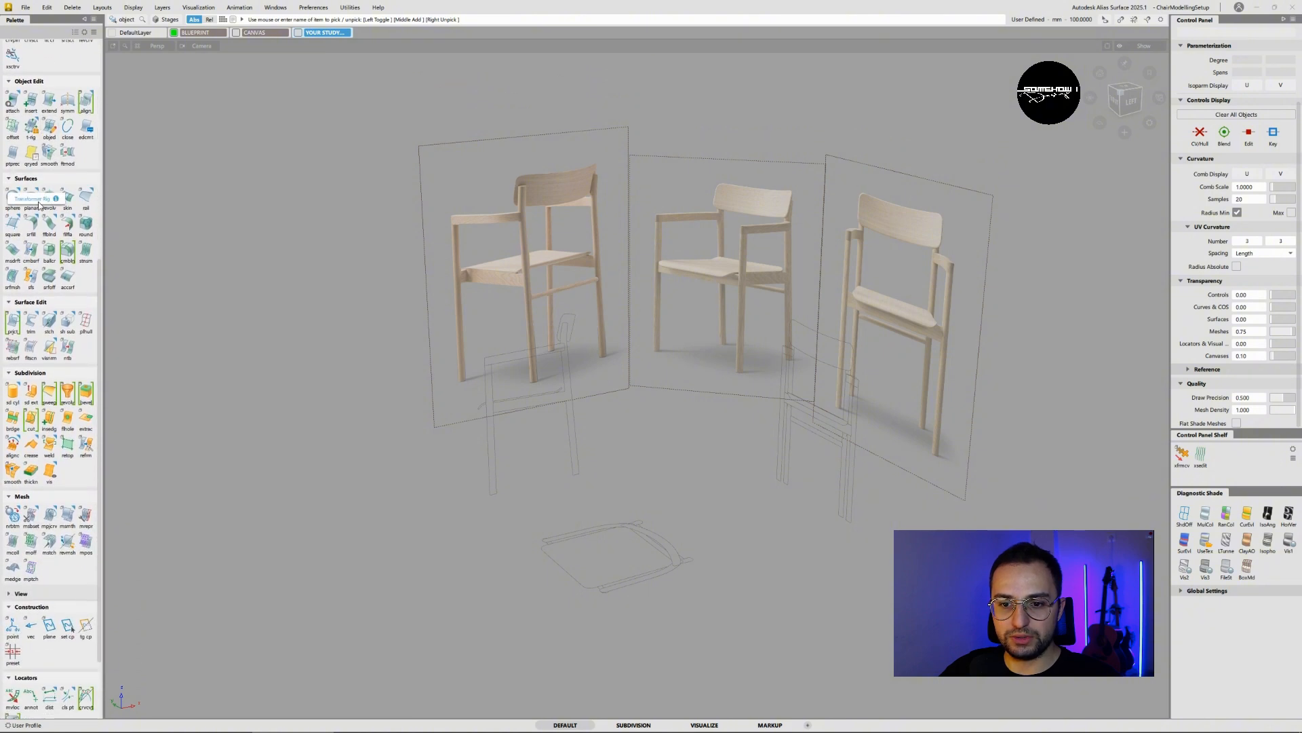
left_click(20, 594)
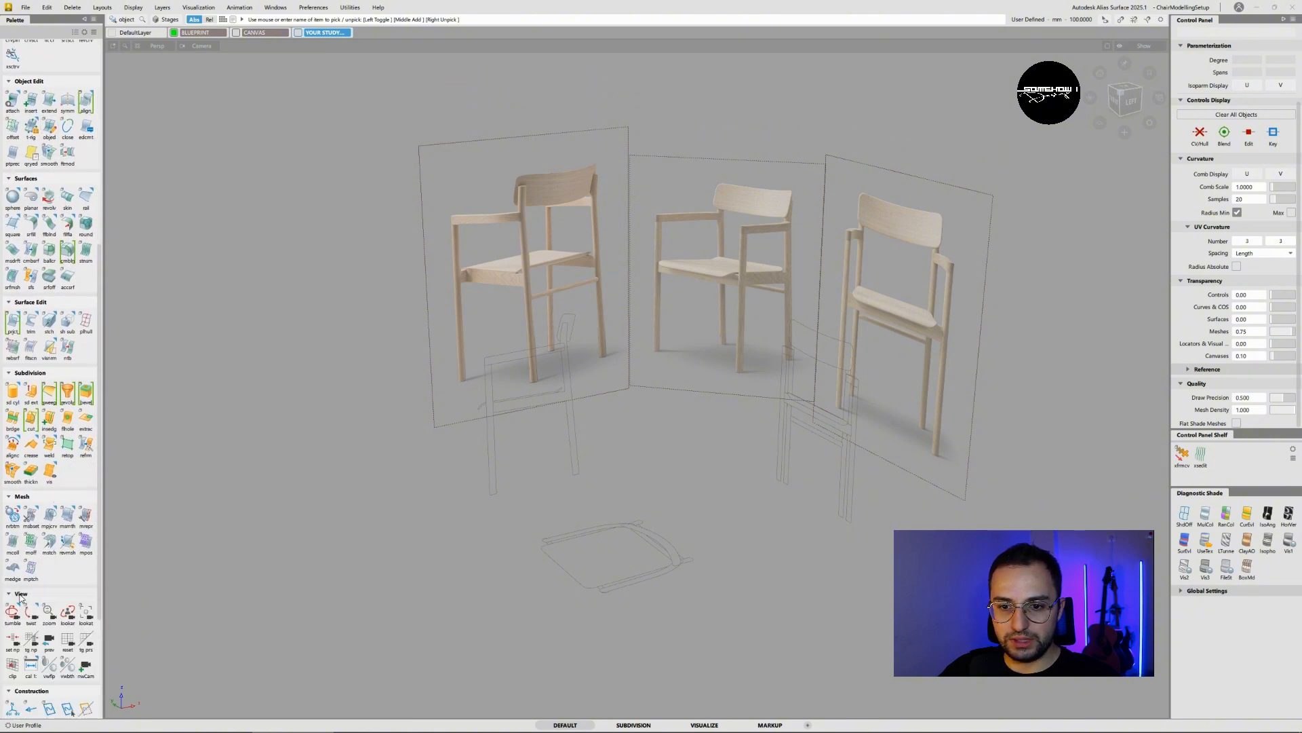
left_click(20, 594)
left_click(20, 496)
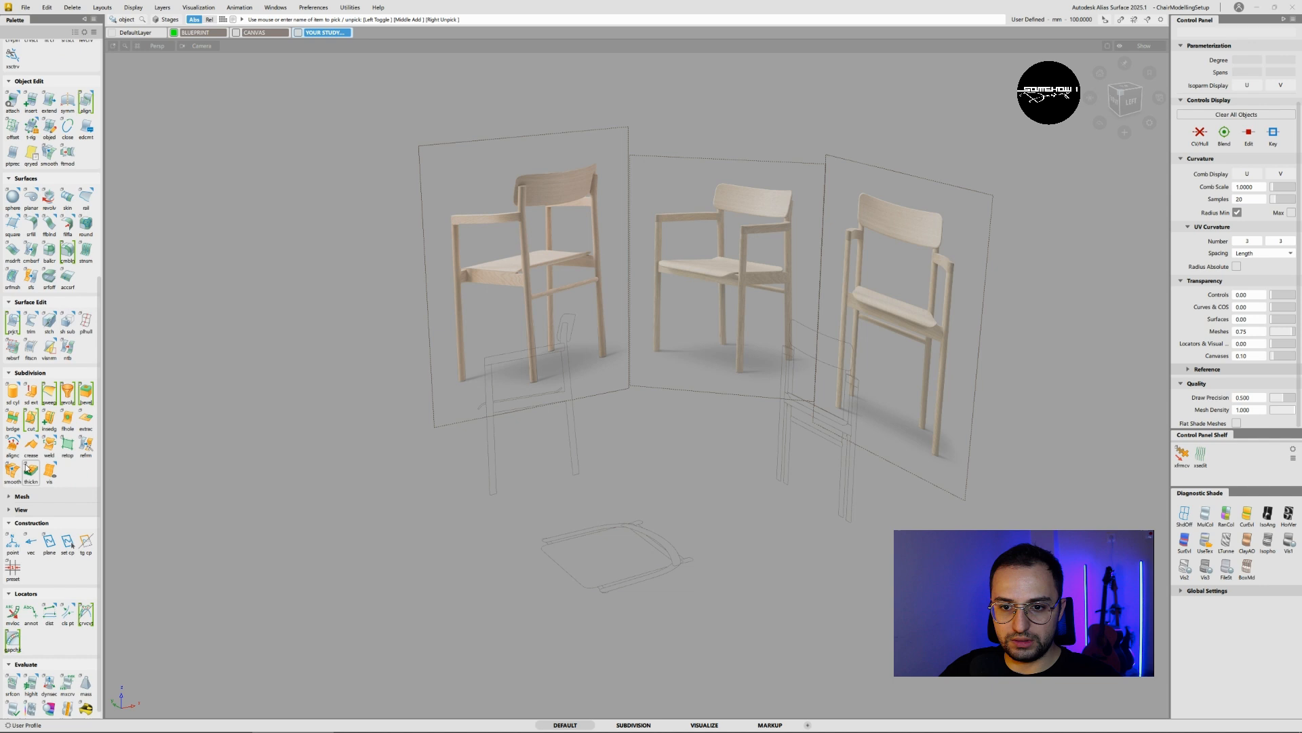
left_click(30, 372)
left_click(28, 403)
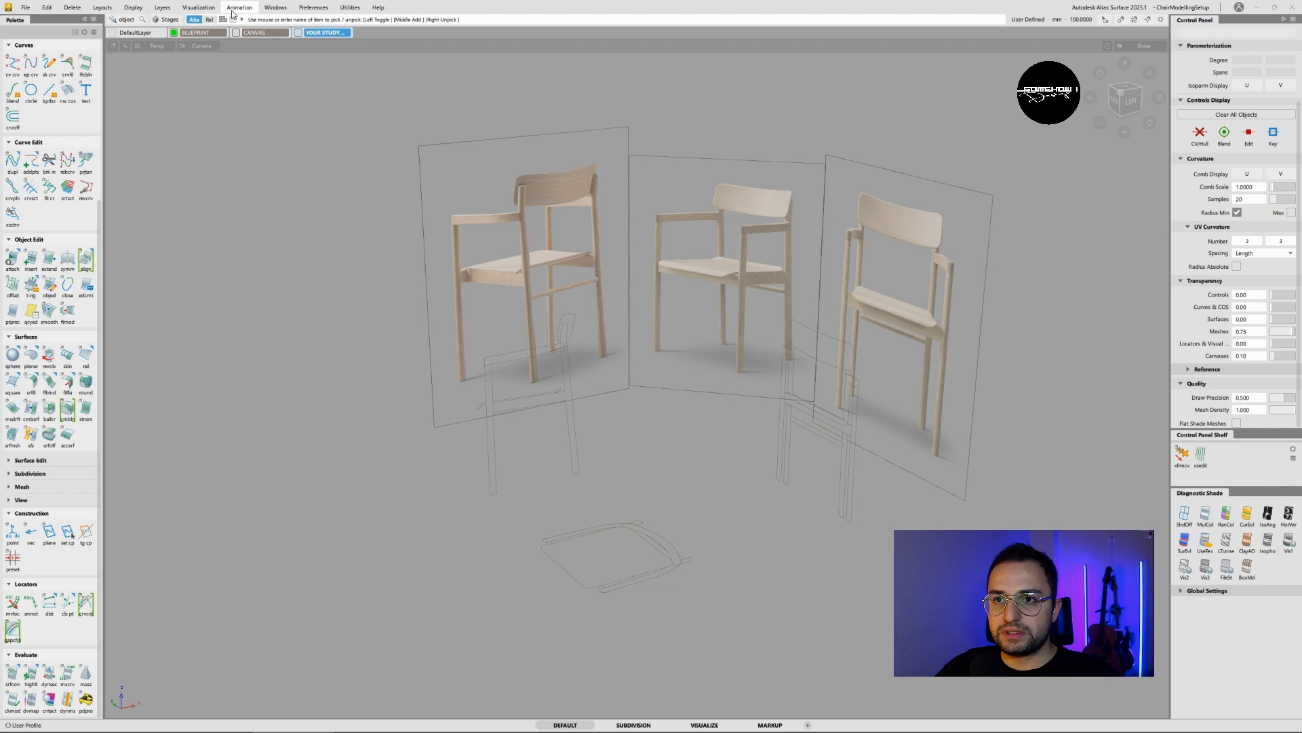
- Open the Object Lister, place it beside the docked tool palette and widen it
left_click(312, 9)
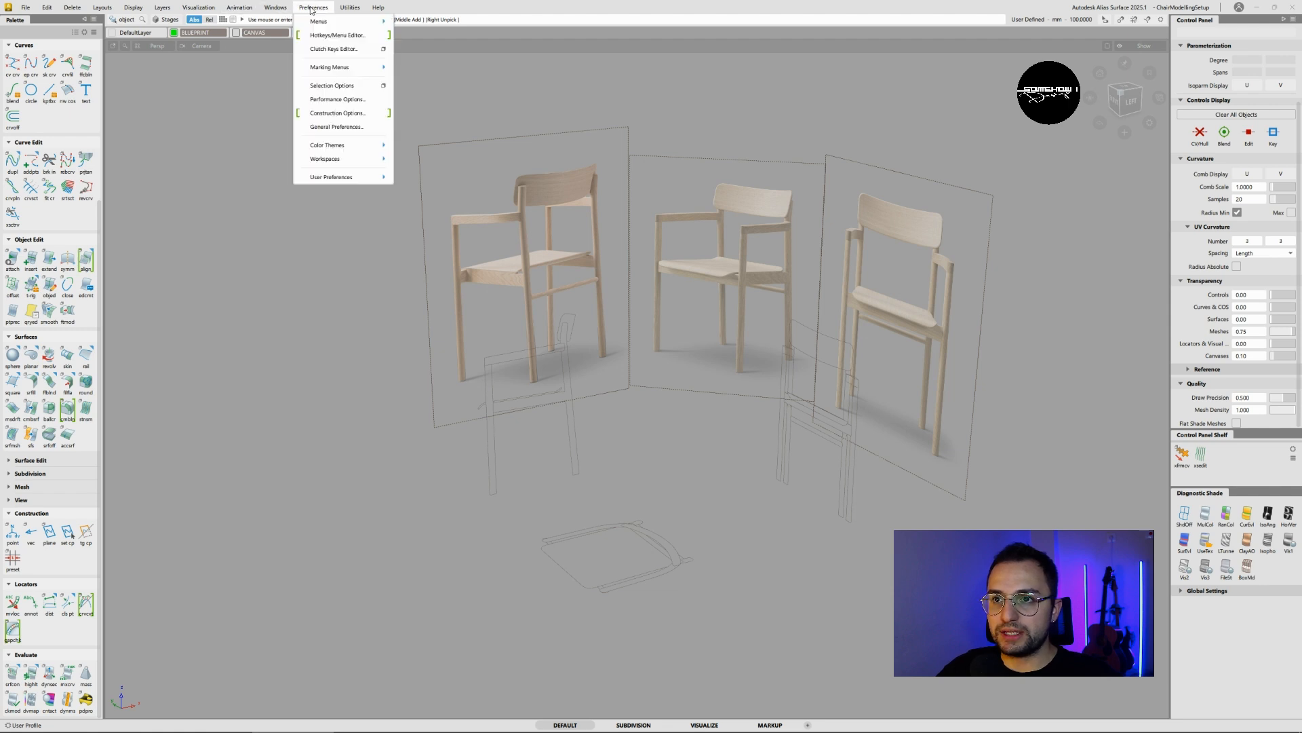
mouse_move(277, 8)
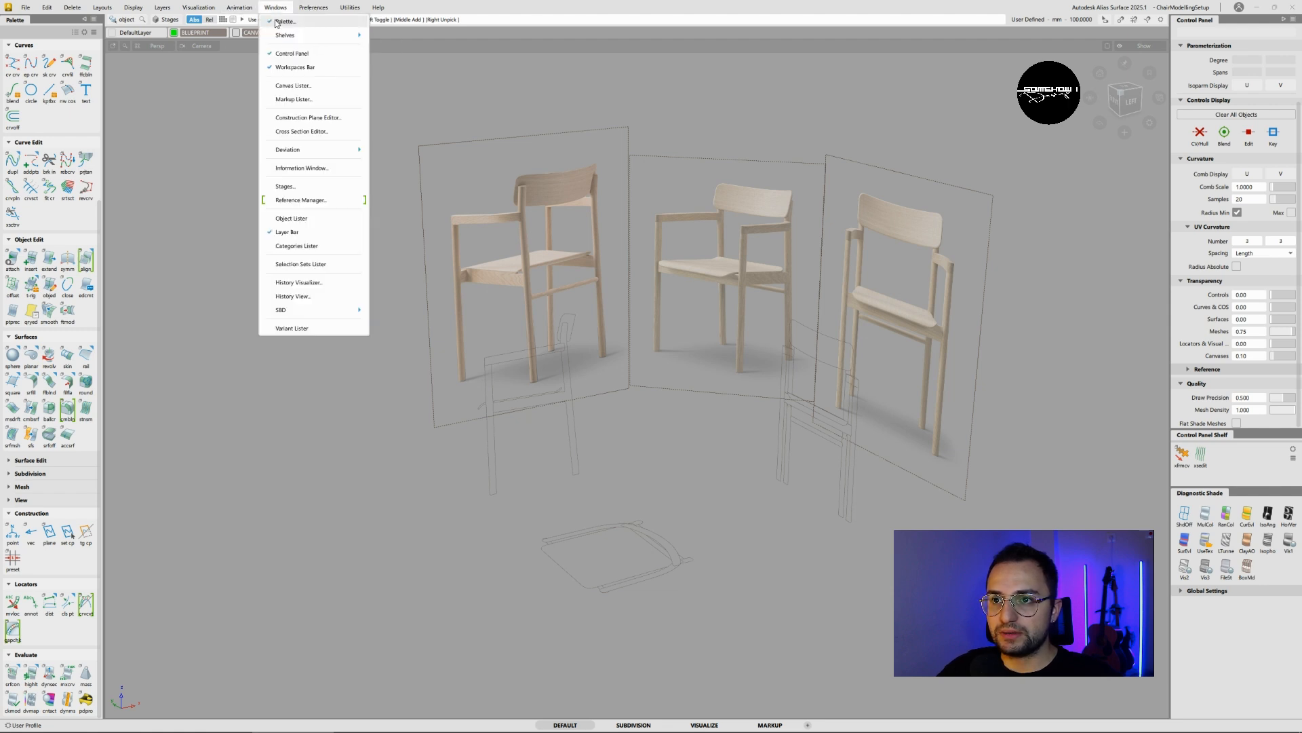
left_click(291, 218)
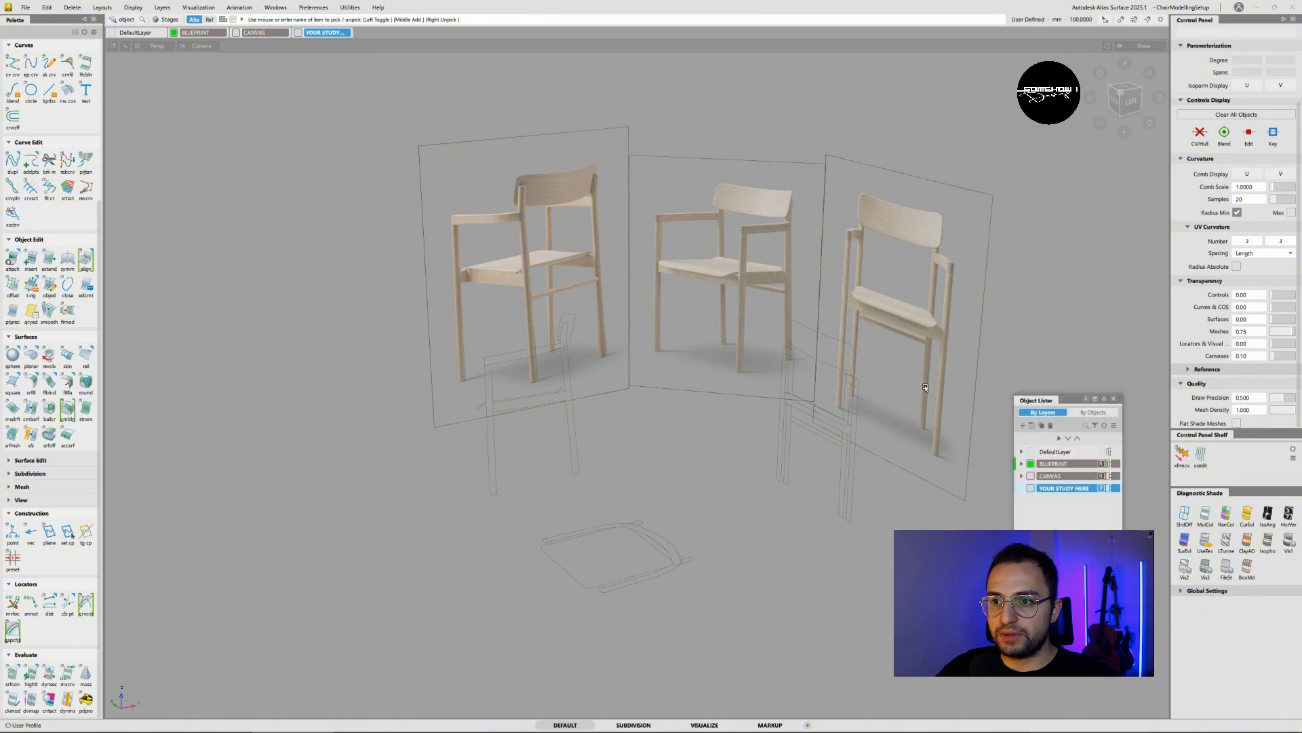
left_click_drag(1042, 402, 133, 373)
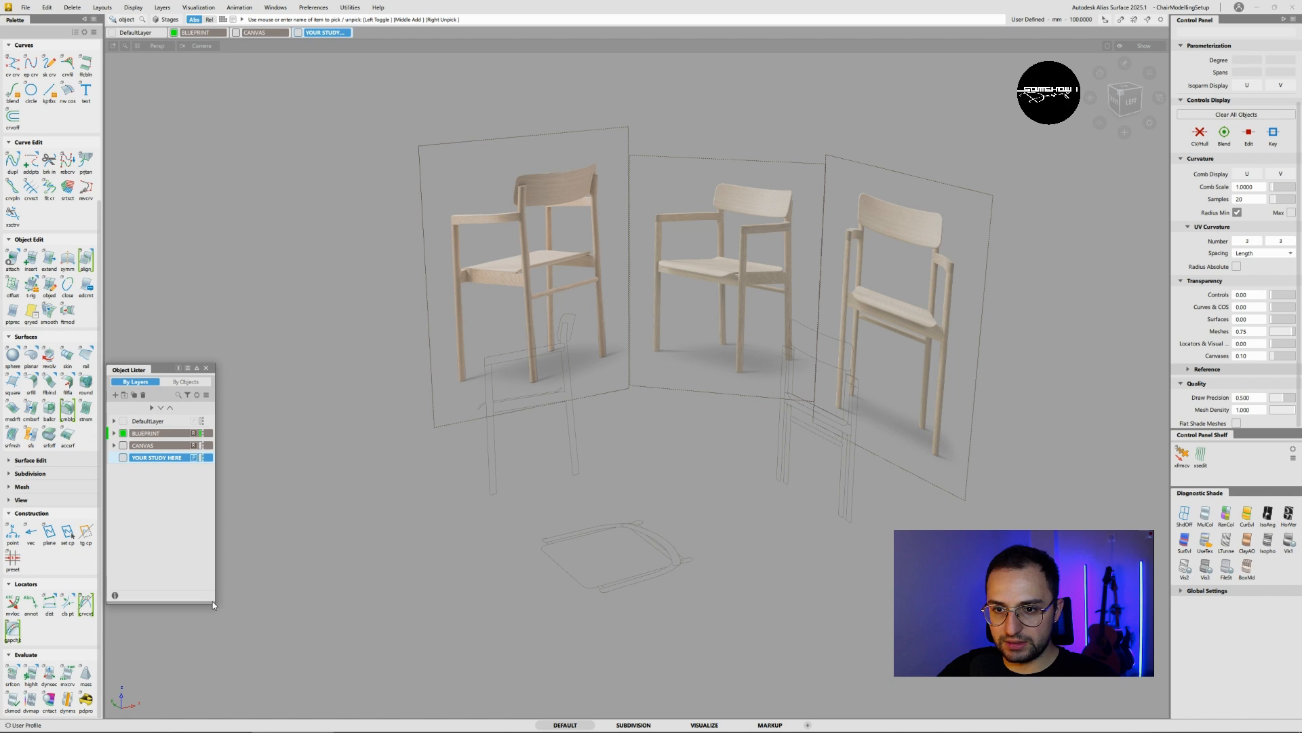
left_click_drag(214, 596, 259, 592)
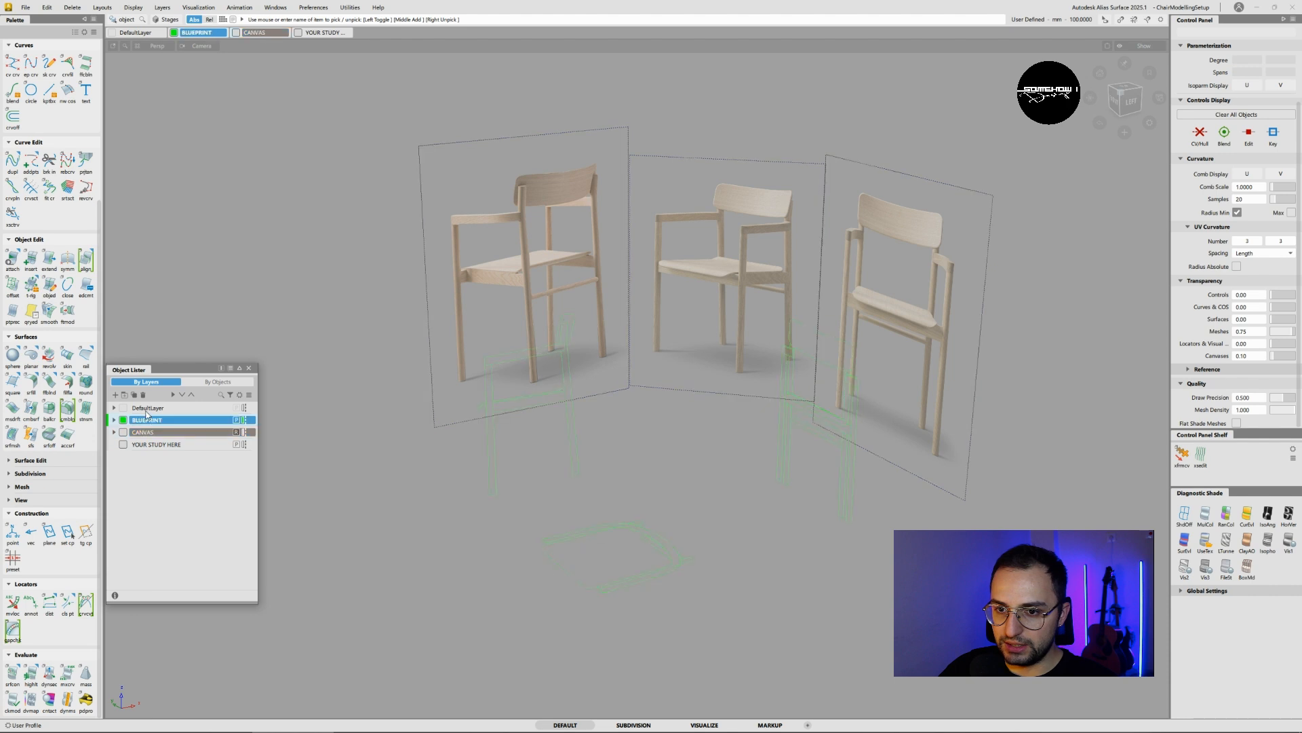
- Rename the layer YOUR STUDY HERE to STUDY
left_click(145, 409)
left_click(146, 446)
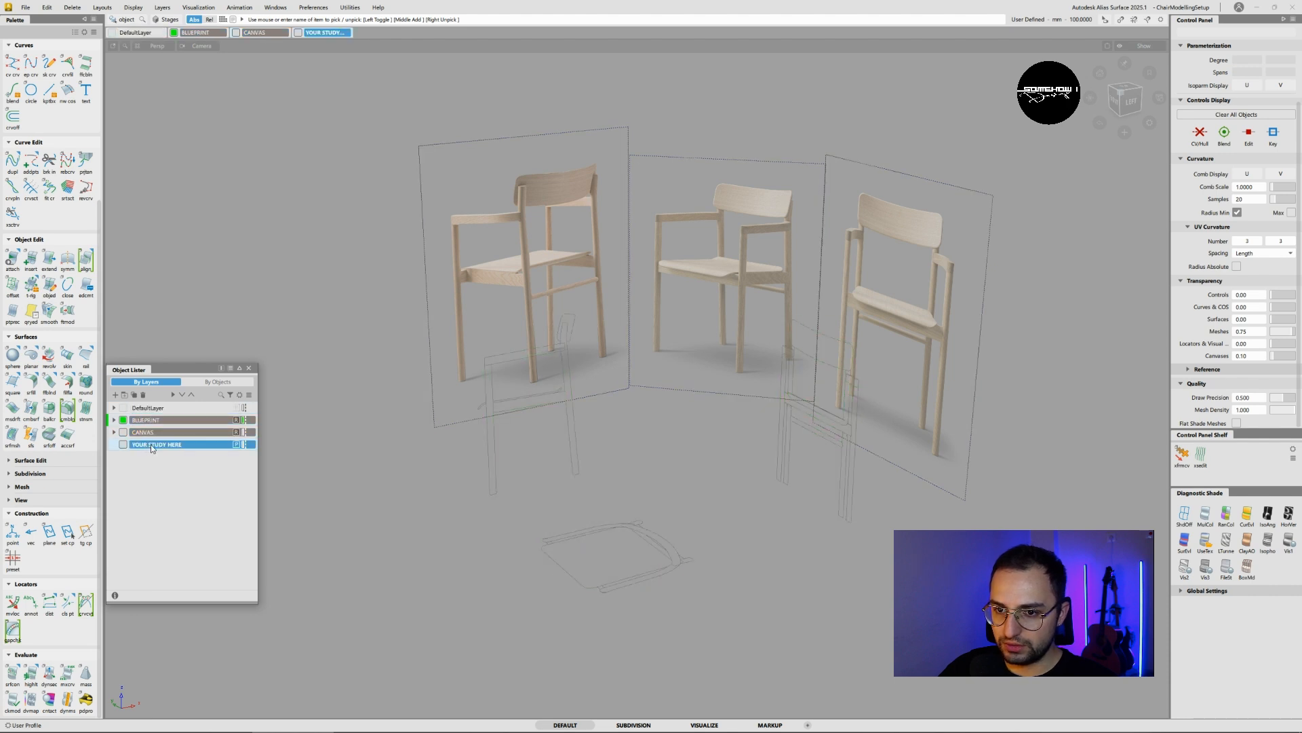
double_click(152, 445)
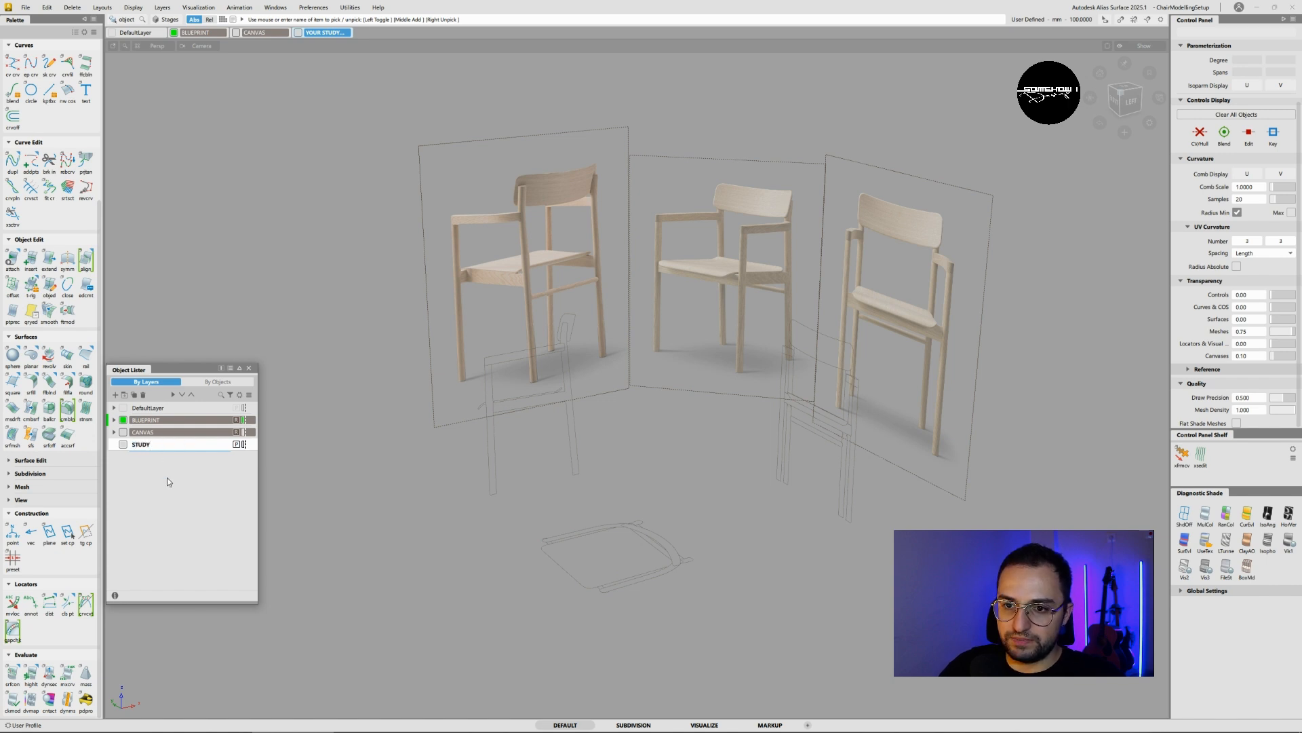
type("STUDY")
key("Return")
- Examine the layout of the three reference chair photos and the blueprint outlines in perspective
left_click_drag(541, 460, 542, 349, "alt+shift")
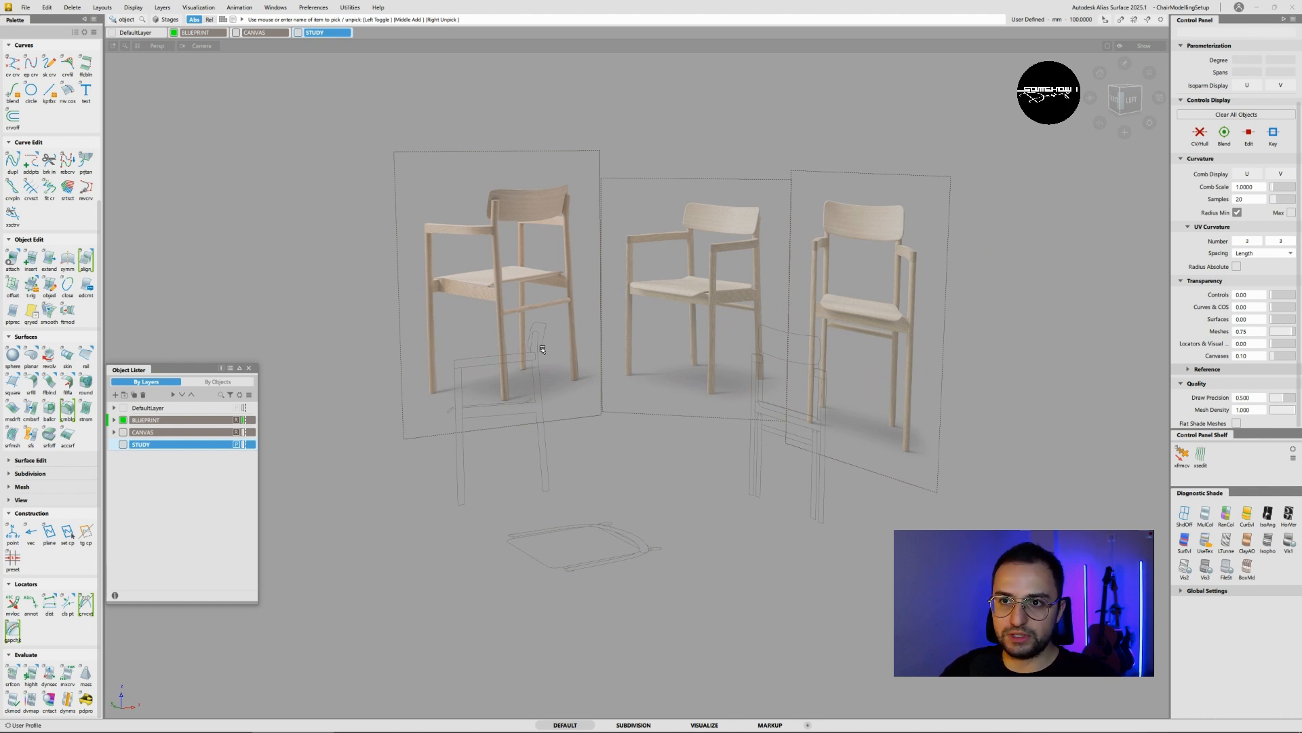
left_click_drag(543, 349, 571, 360, "alt+shift")
mouse_move(571, 361)
right_mouse_down("alt+shift")
mouse_move(559, 358)
mouse_move(589, 354)
mouse_move(564, 351)
right_mouse_up("alt+shift")
mouse_move(564, 350)
left_mouse_down("alt+shift")
mouse_move(598, 384)
mouse_move(545, 357)
mouse_move(576, 373)
mouse_move(560, 368)
left_mouse_up("alt+shift")
right_click_drag(561, 367, 594, 367, "alt+shift")
middle_click_drag(594, 366, 686, 344, "alt+shift")
right_click_drag(686, 343, 663, 343, "alt+shift")
left_click_drag(664, 343, 670, 360, "alt+shift")
middle_click_drag(670, 360, 709, 293, "alt+shift")
left_click_drag(708, 293, 638, 288, "alt+shift")
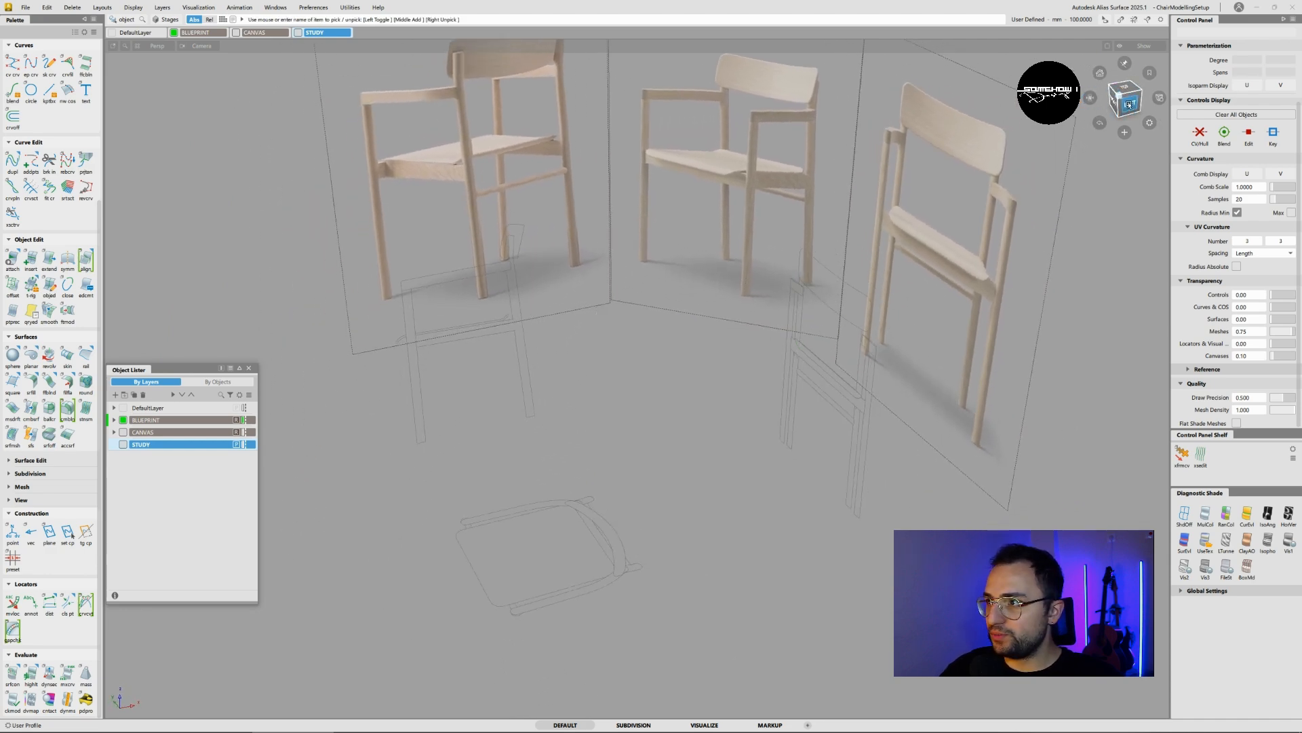
- Check the scene in the left, front and bottom standard views
left_click(1130, 104)
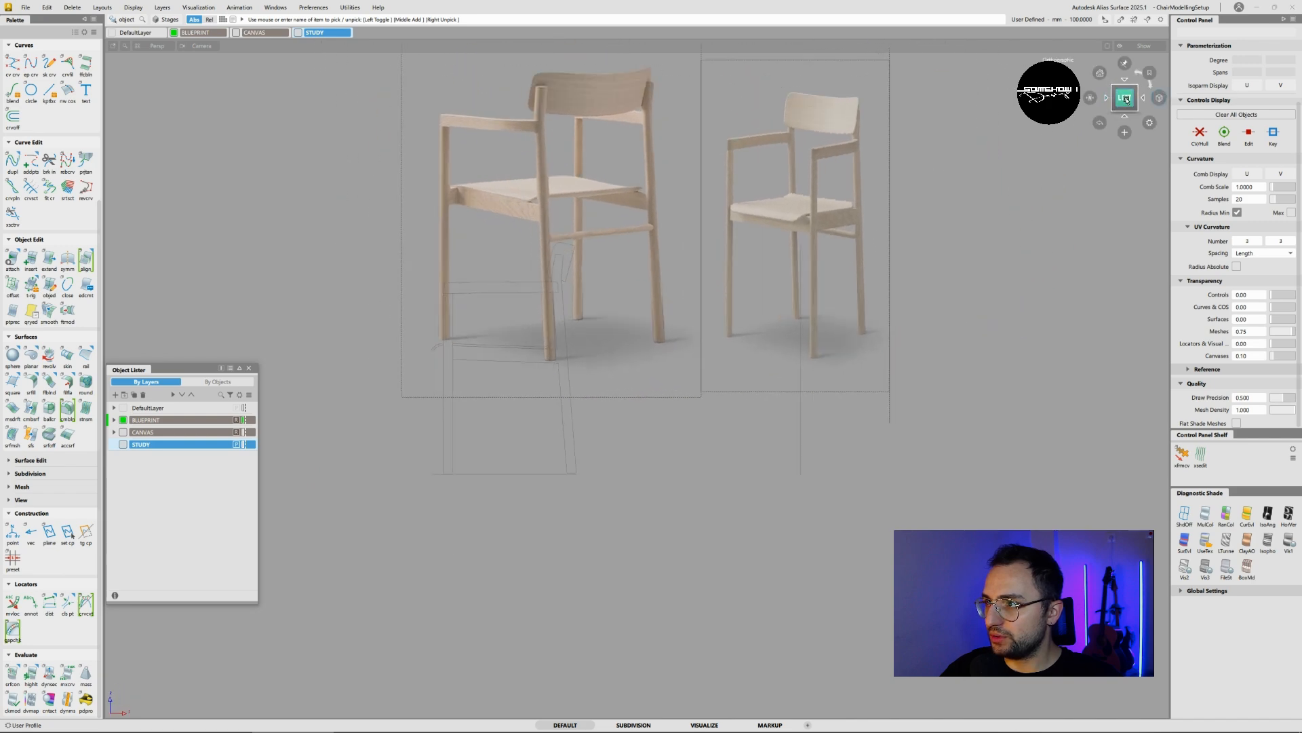
left_click(1108, 98)
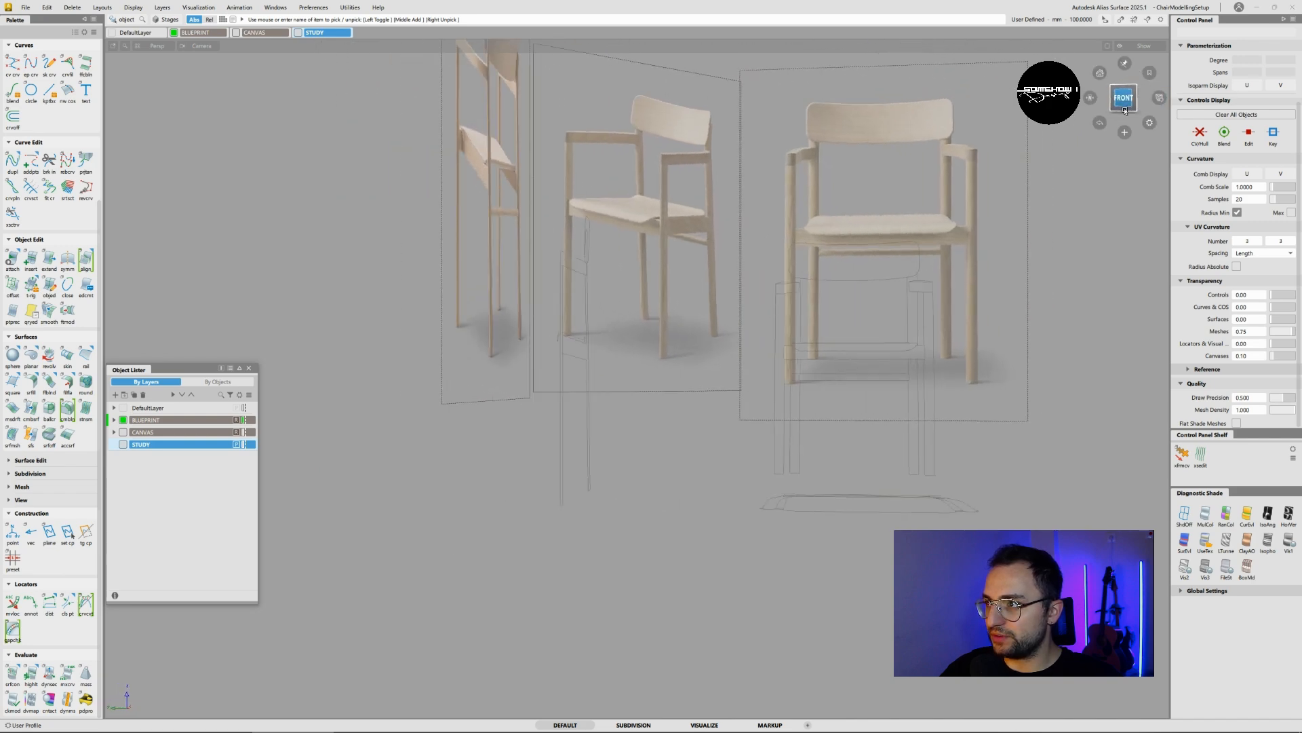
left_click(1109, 101)
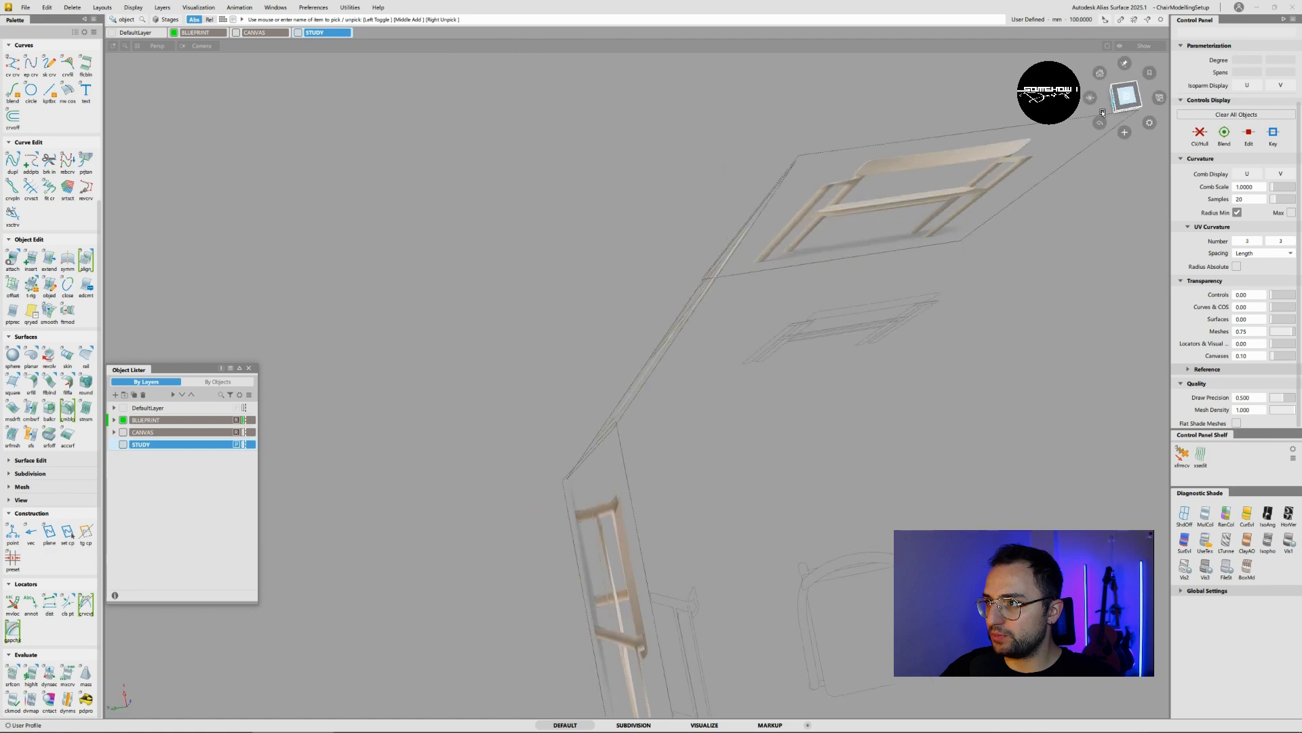
left_click(1129, 119)
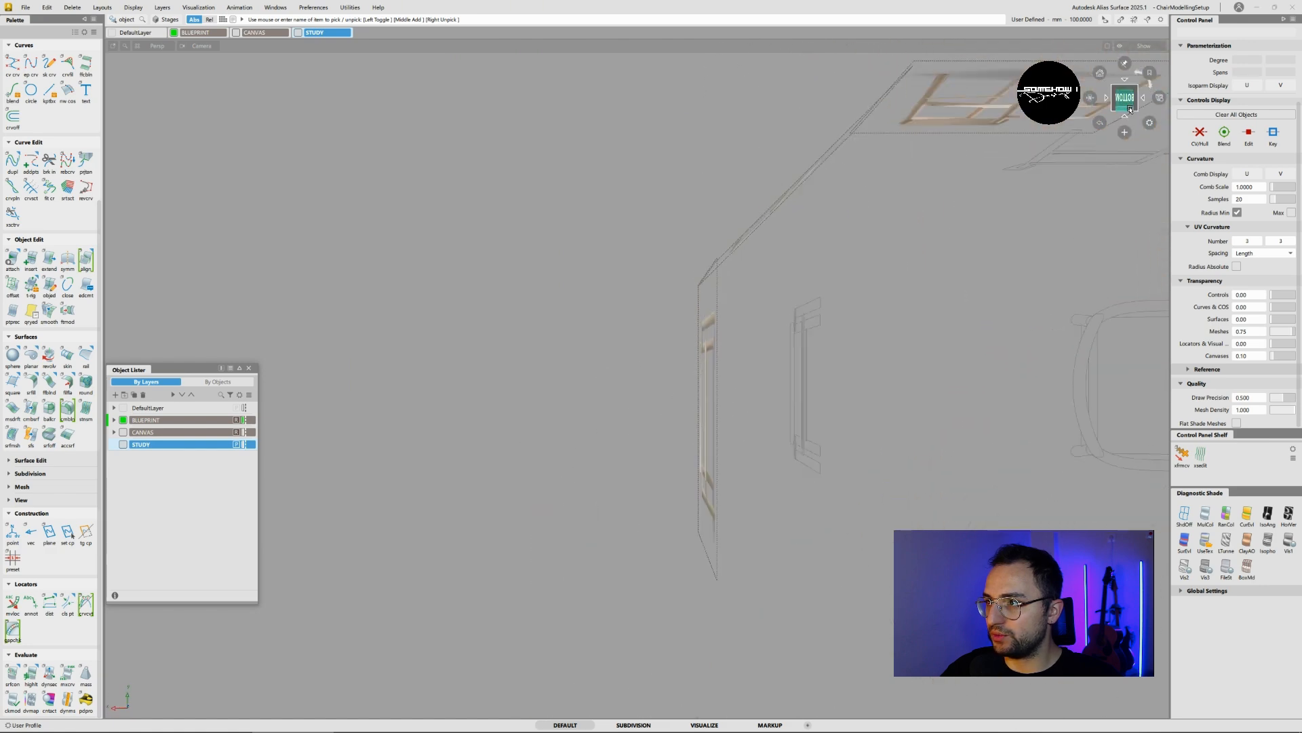
left_click(1129, 96)
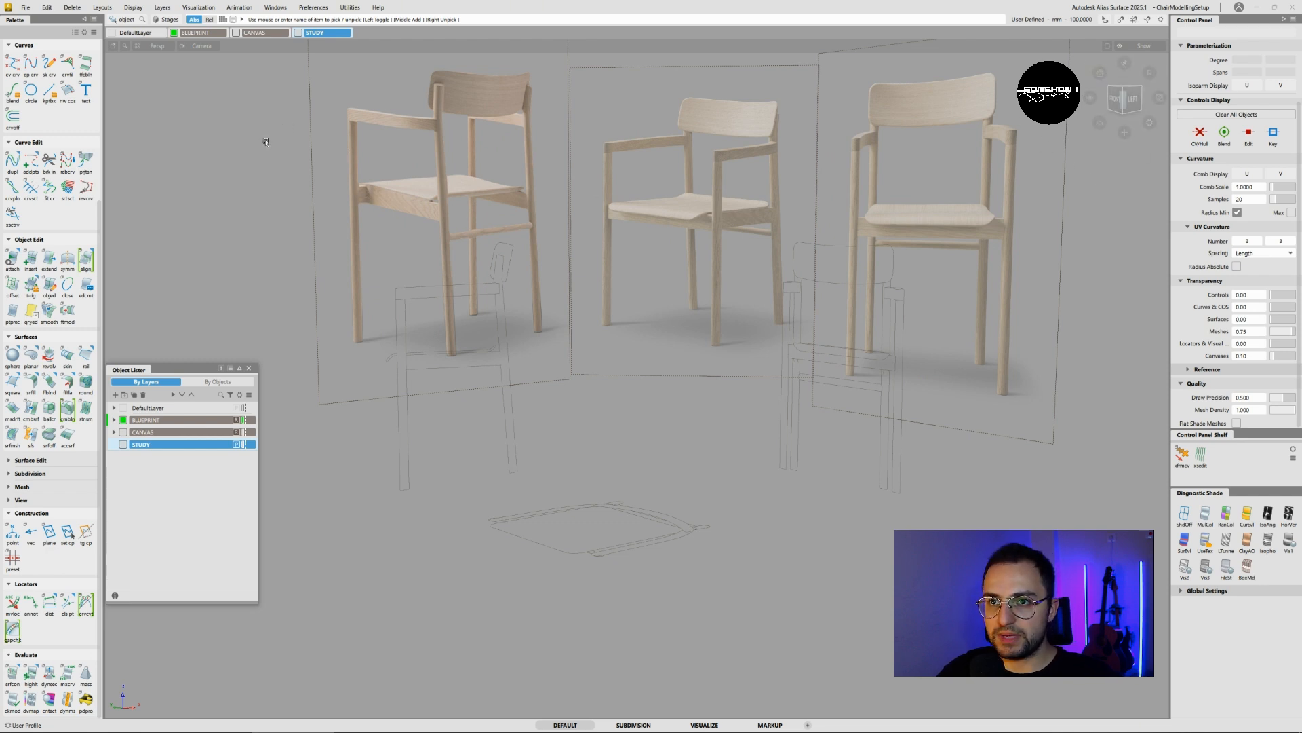
- Compare the chair photos with the side, front and seat blueprint outlines from several viewpoints
middle_click_drag(459, 222, 383, 219, "alt+shift")
left_click_drag(384, 218, 415, 277, "alt+shift")
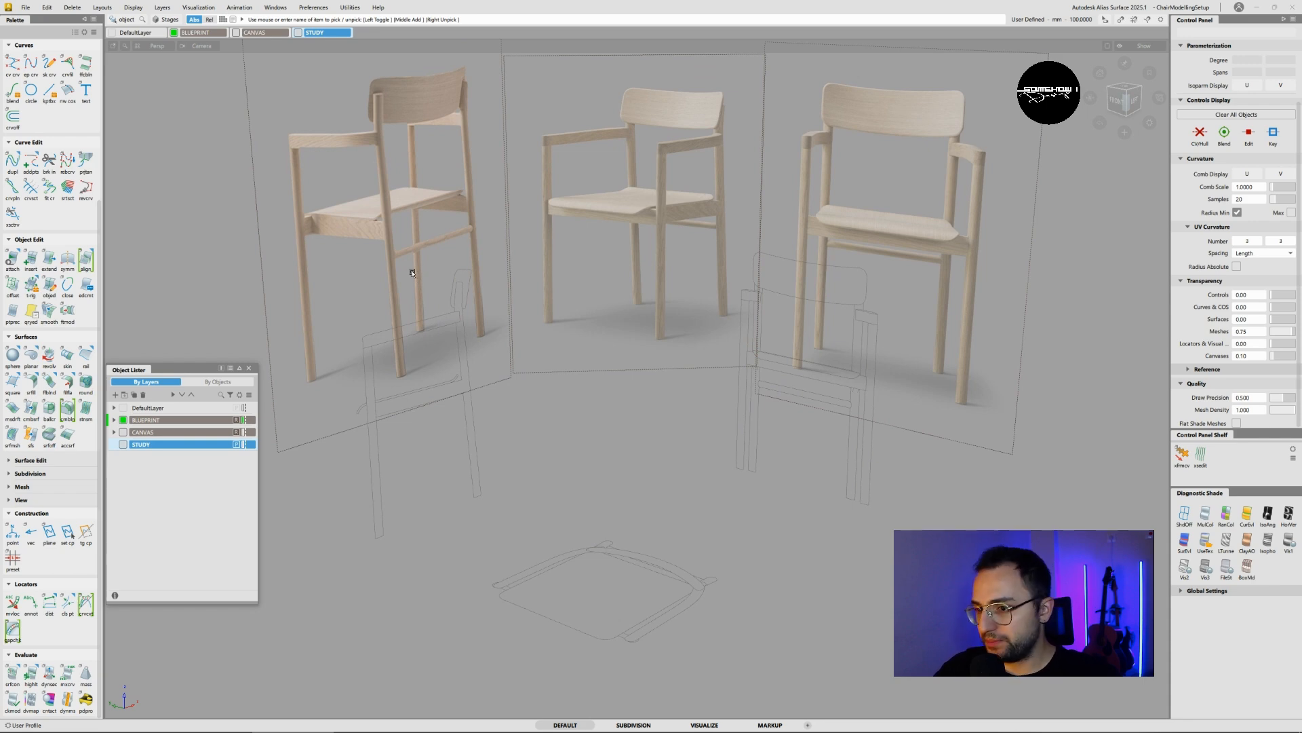
left_click_drag(415, 277, 712, 341, "alt+shift")
left_click_drag(599, 379, 425, 381, "alt+shift")
middle_click_drag(563, 366, 553, 359, "alt+shift")
right_click_drag(533, 377, 559, 374, "alt+shift")
left_click_drag(559, 375, 432, 355, "alt+shift")
middle_click_drag(498, 354, 560, 338, "alt+shift")
left_click_drag(542, 366, 585, 360, "alt+shift")
right_click_drag(590, 339, 712, 288, "alt+shift")
middle_click_drag(1048, 247, 994, 382, "alt+shift")
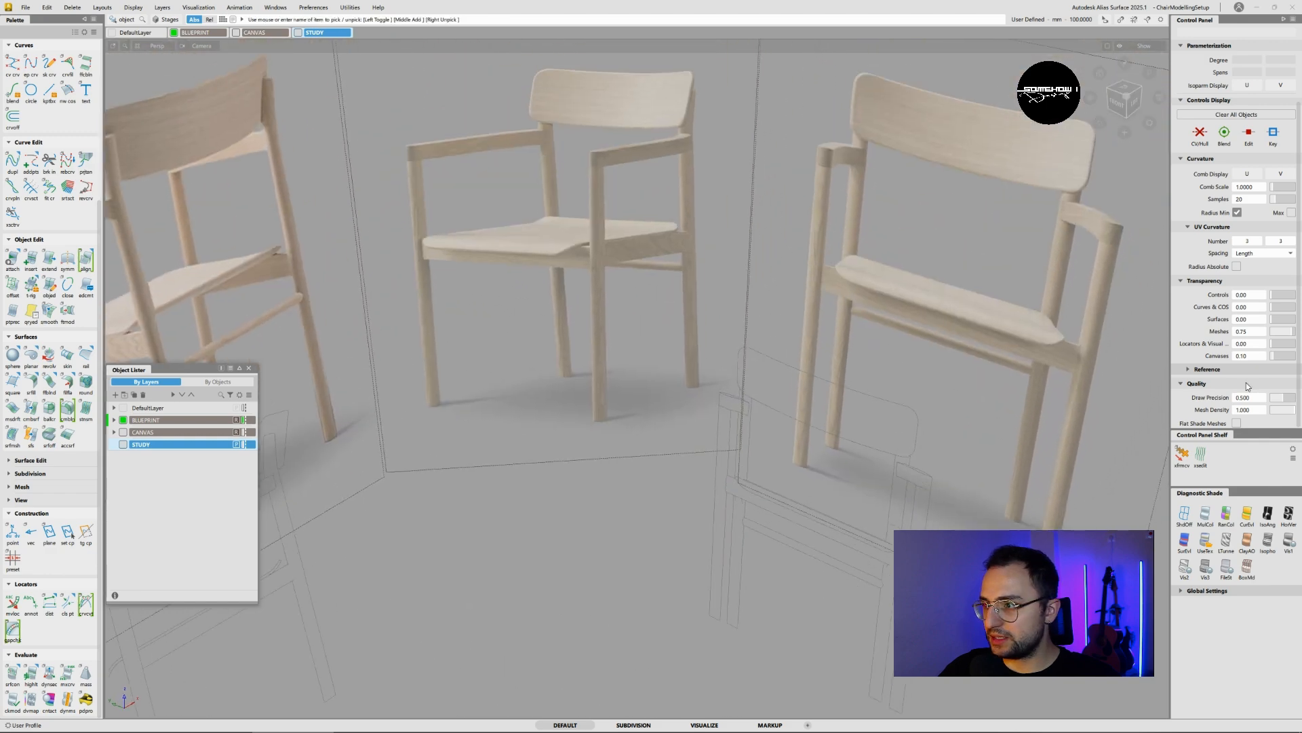
- Set the canvas transparency to 0.00 and examine the armrests, legs and seat in the front chair photo
left_click_drag(1273, 358, 1258, 360)
left_click_drag(694, 328, 693, 291, "alt+shift")
right_click_drag(693, 292, 760, 281, "alt+shift")
middle_click_drag(848, 278, 692, 324, "alt+shift")
left_click_drag(691, 324, 742, 325, "alt+shift")
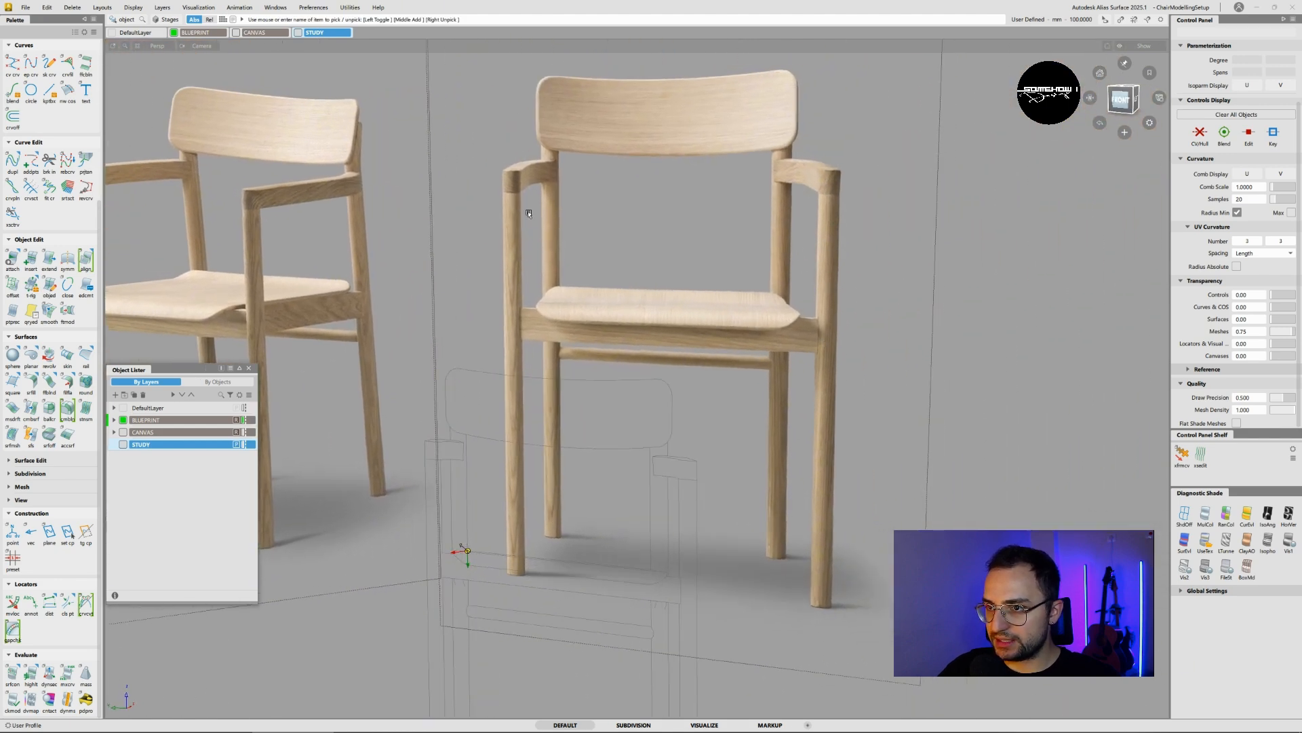
left_click_drag(521, 203, 728, 198, "alt+shift")
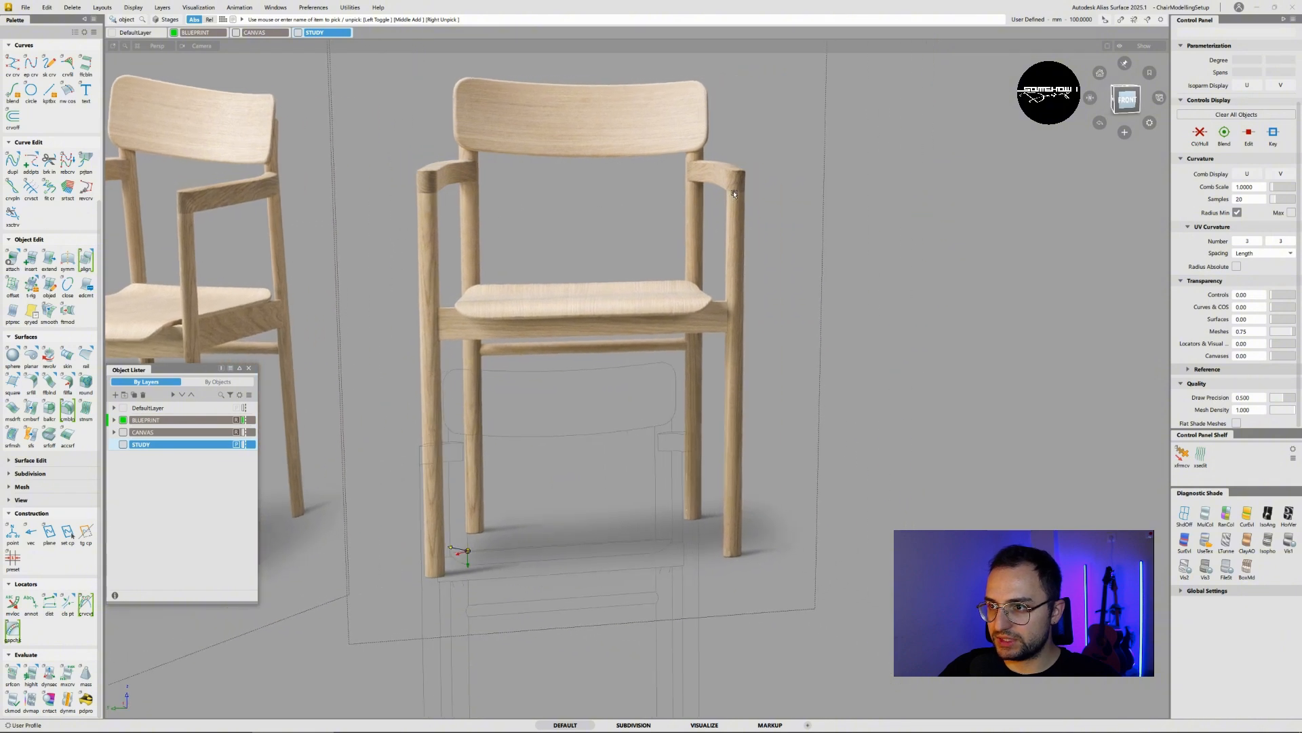
right_click_drag(734, 193, 747, 186, "alt+shift")
middle_click_drag(747, 186, 621, 328, "alt+shift")
left_click_drag(692, 214, 483, 250, "alt+shift")
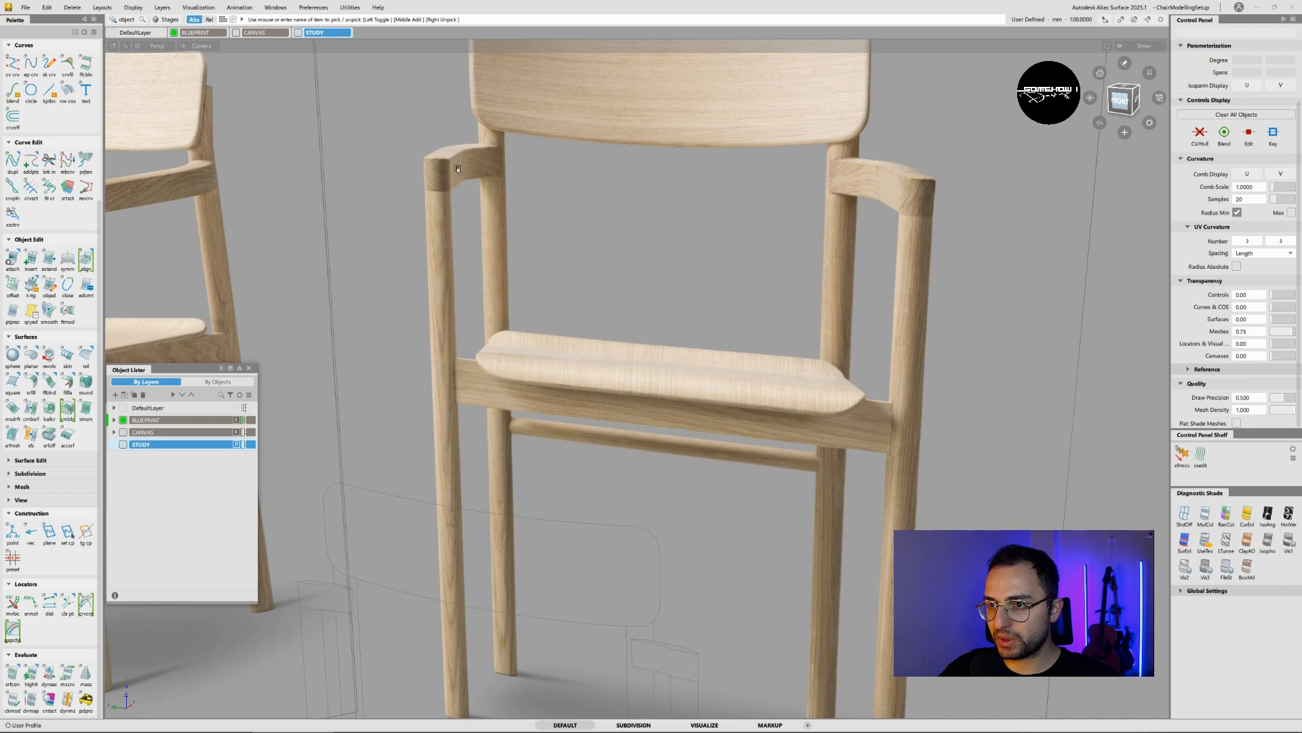
right_click_drag(458, 168, 468, 203, "alt+shift")
left_click_drag(468, 203, 643, 229, "alt+shift")
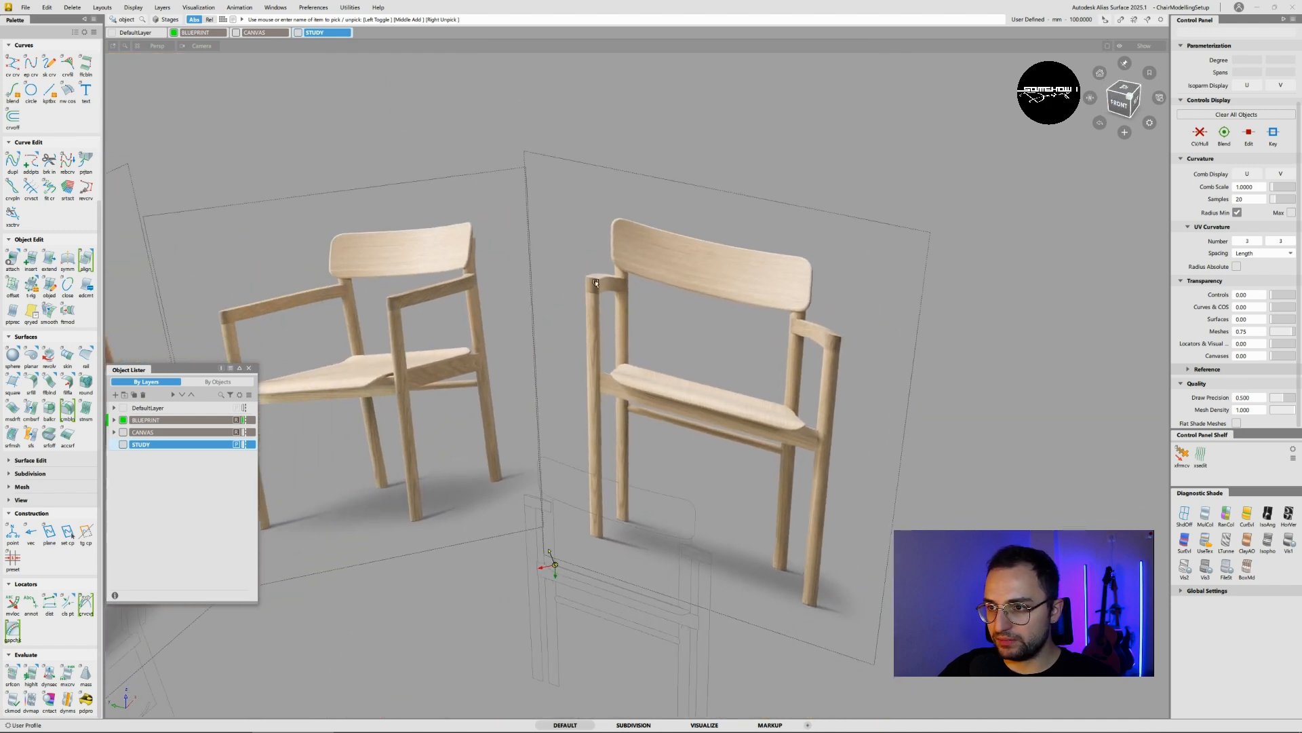
- Set the canvas transparency to 0.15 to fade the chair photos behind the blueprint curves
left_click_drag(621, 279, 610, 217, "alt+shift")
right_click_drag(610, 217, 895, 140, "alt+shift")
middle_click_drag(896, 139, 910, 70, "alt+shift")
left_click_drag(910, 69, 1058, 261, "alt+shift")
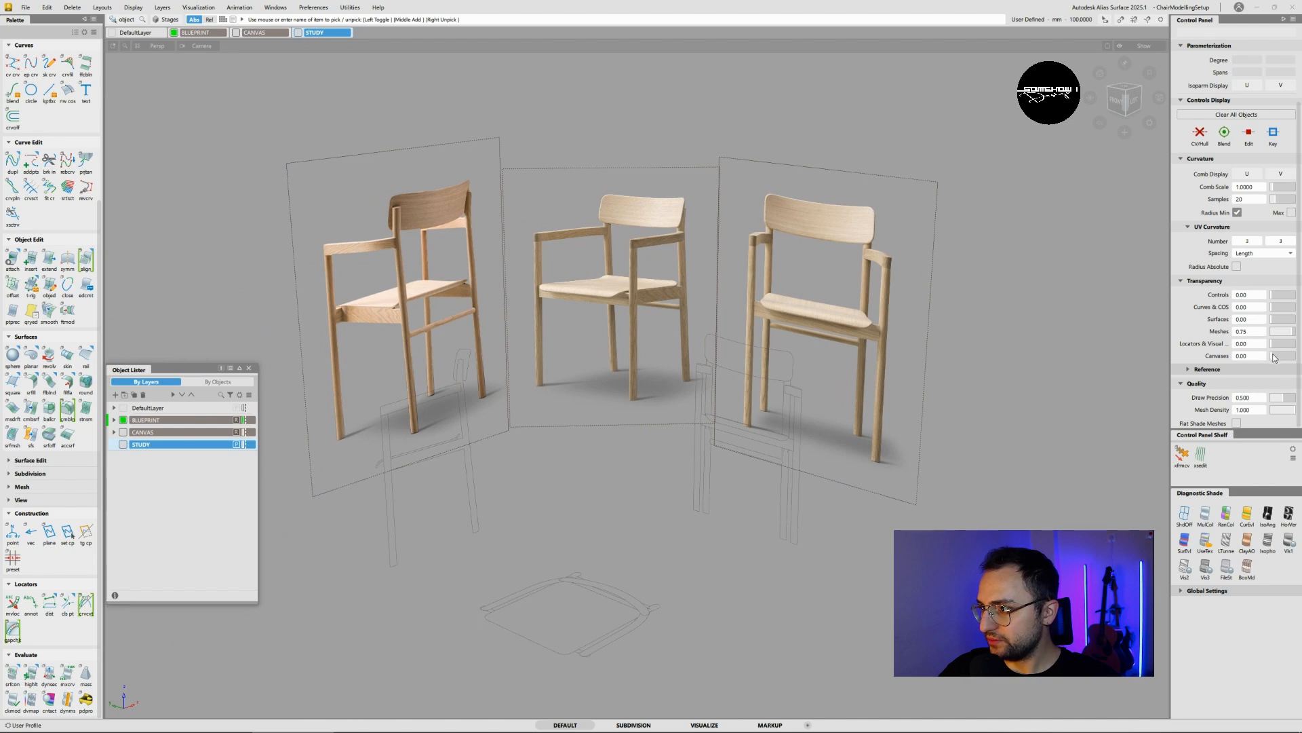
left_click_drag(1273, 357, 1275, 358)
middle_click_drag(787, 293, 868, 212, "alt+shift")
left_click_drag(868, 211, 821, 203, "alt+shift")
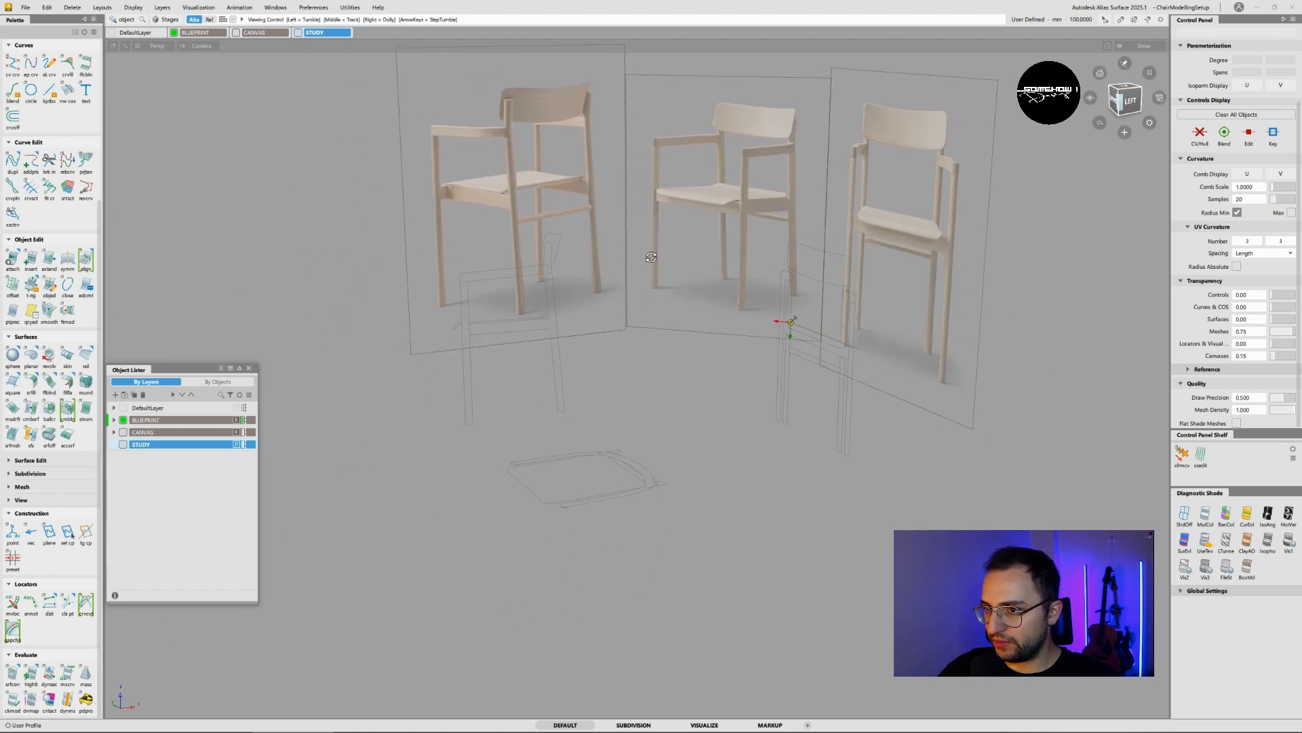
middle_click_drag(821, 204, 914, 206, "alt+shift")
right_click_drag(913, 206, 777, 274, "alt+shift")
middle_click_drag(777, 273, 775, 270, "alt+shift")
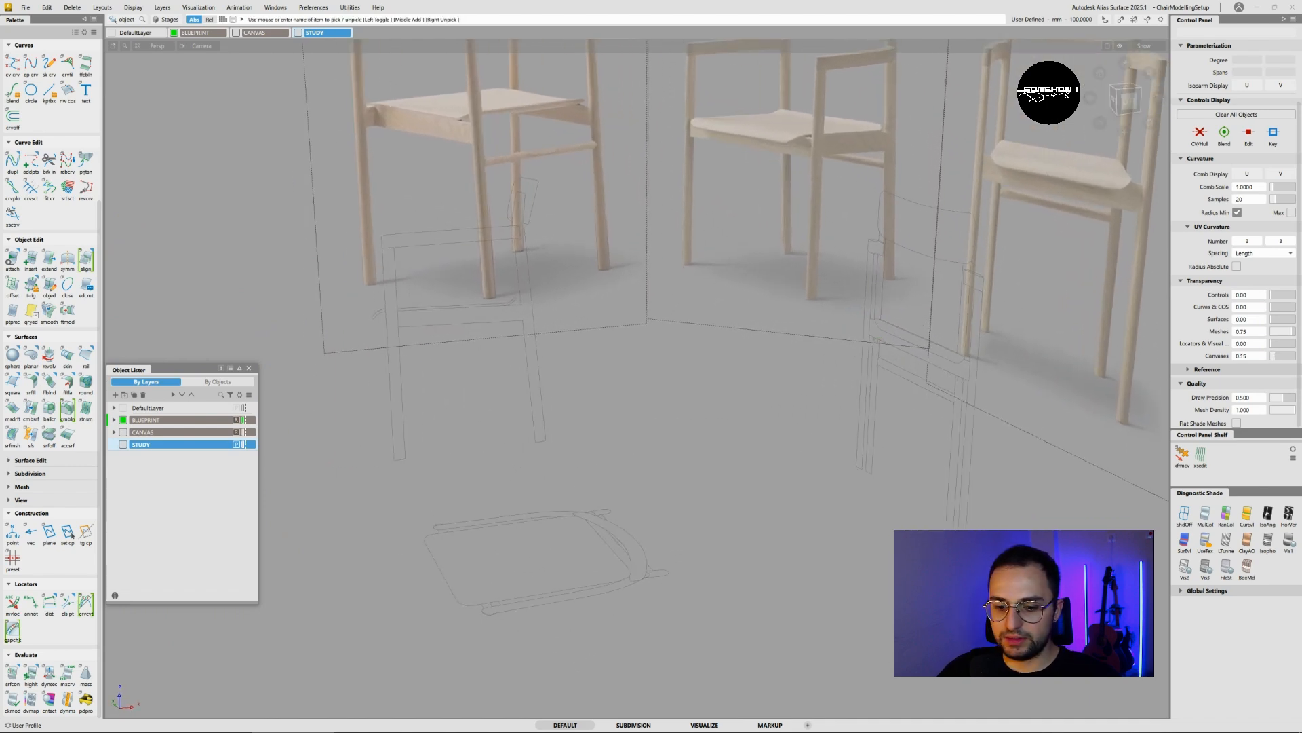
- In the left view, bring up the Keypoint Curve Toolbox and place it clear of the chair's side blueprint
mouse_move(1128, 105)
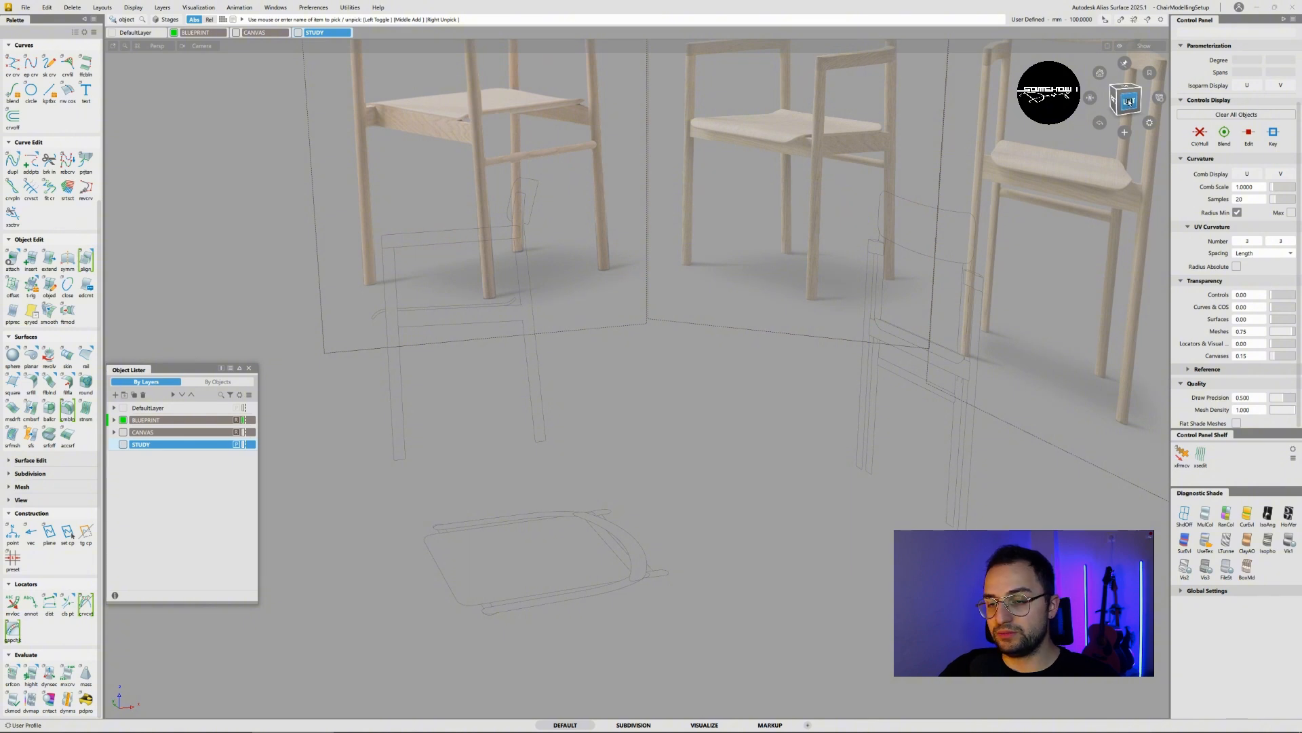
left_click(1128, 102)
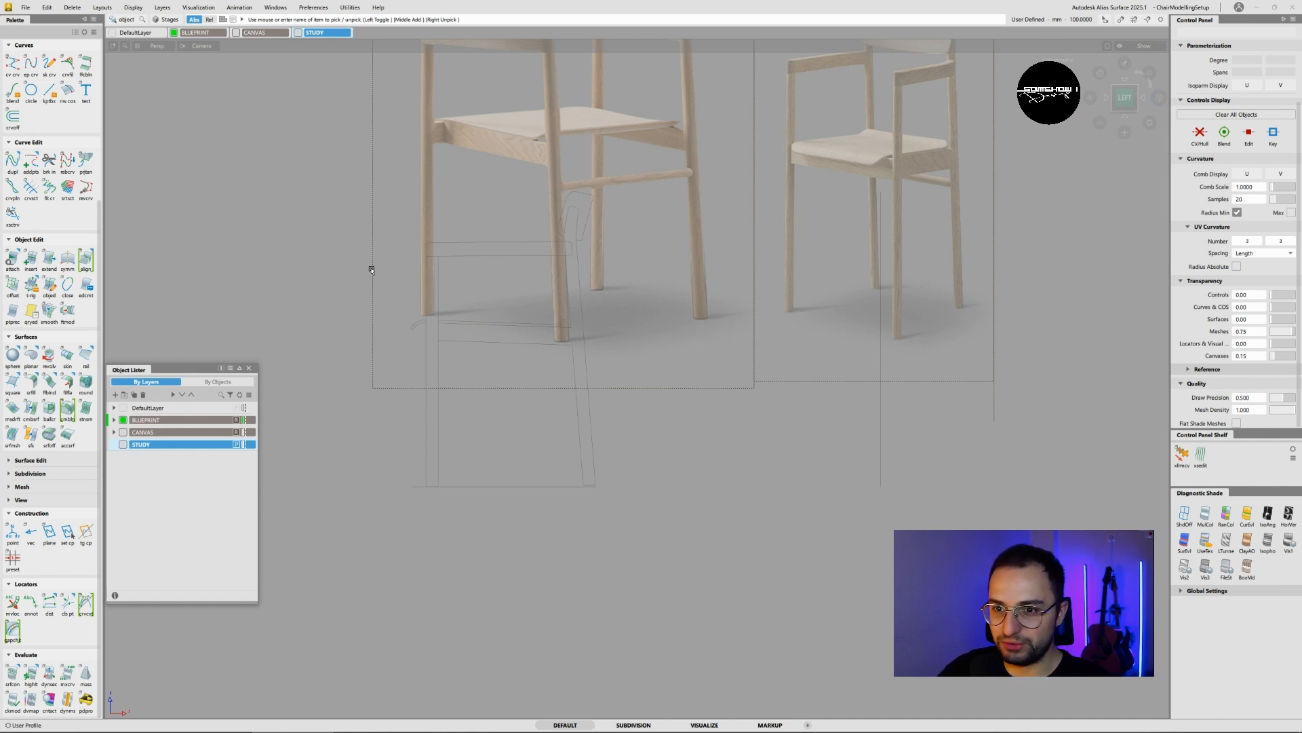
right_click_drag(460, 422, 475, 416, "alt+shift")
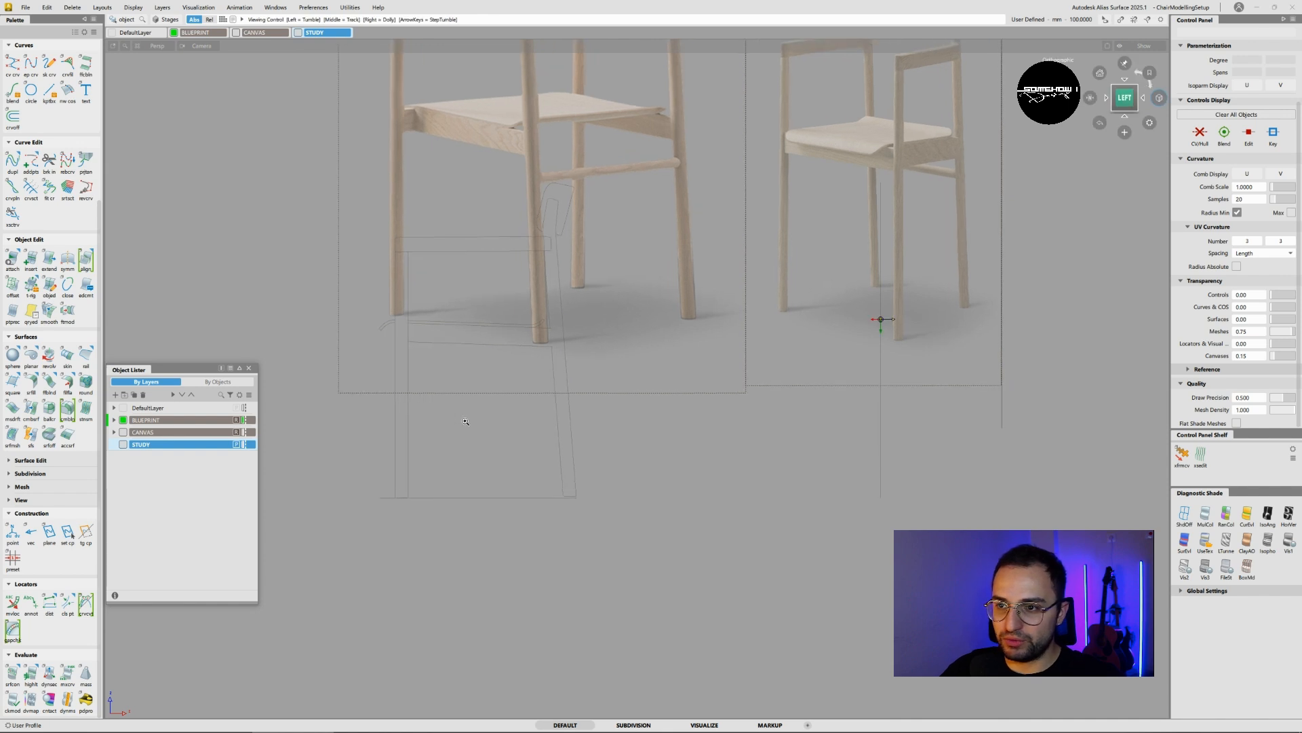
middle_click_drag(474, 416, 649, 393, "alt+shift")
right_click_drag(649, 392, 657, 367, "alt+shift")
middle_click_drag(657, 367, 700, 413, "alt+shift")
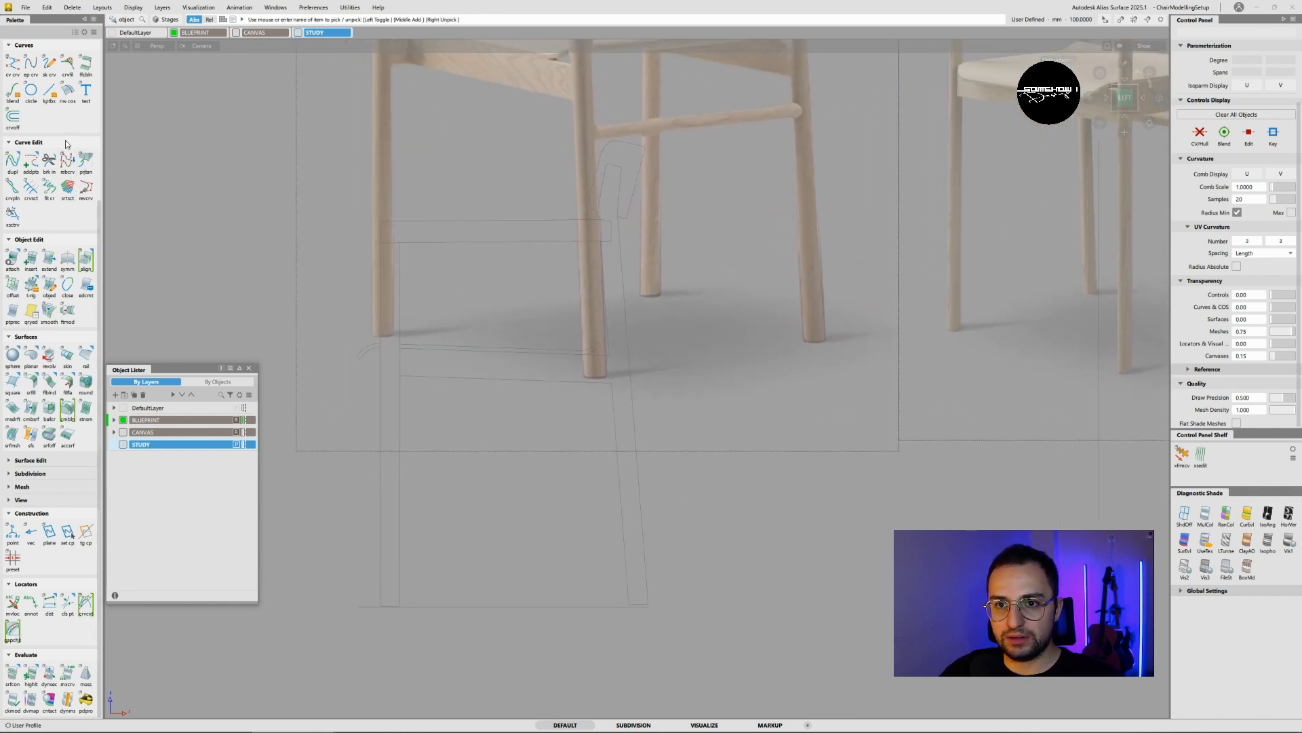
scroll(64, 74, "up", 5)
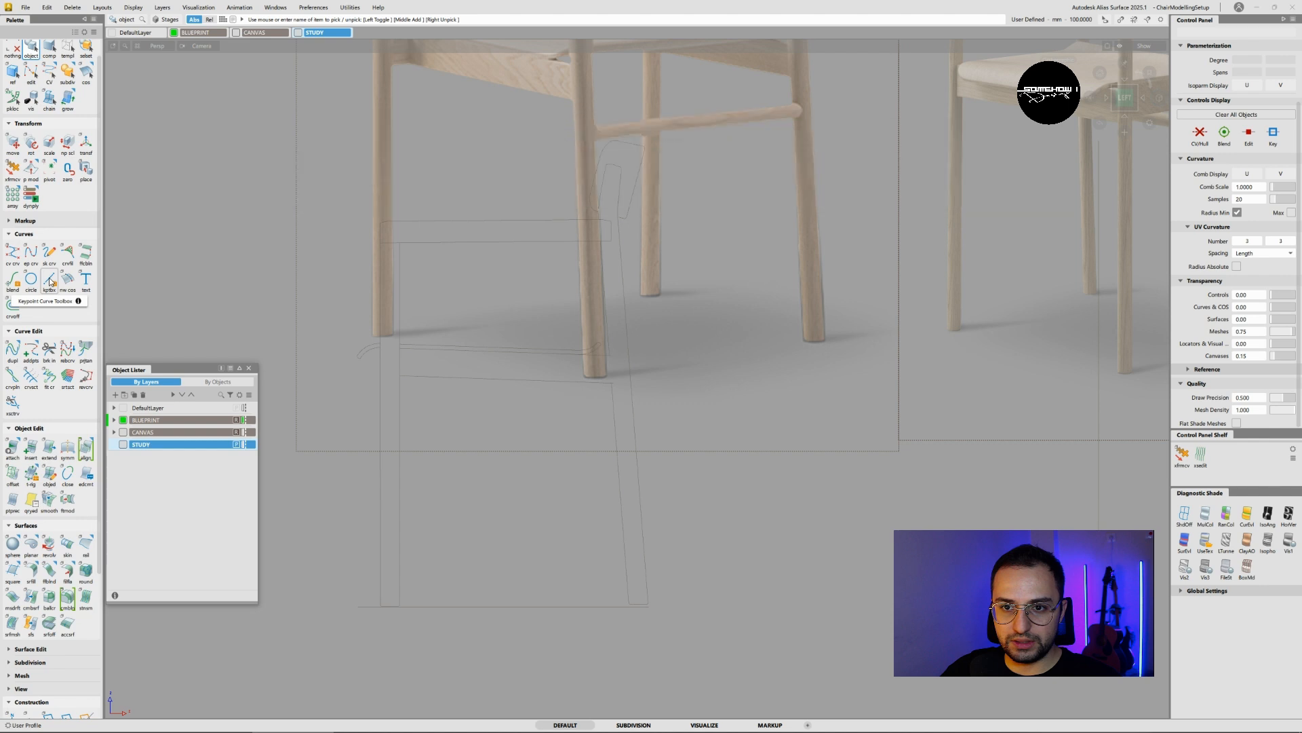
left_click(50, 280)
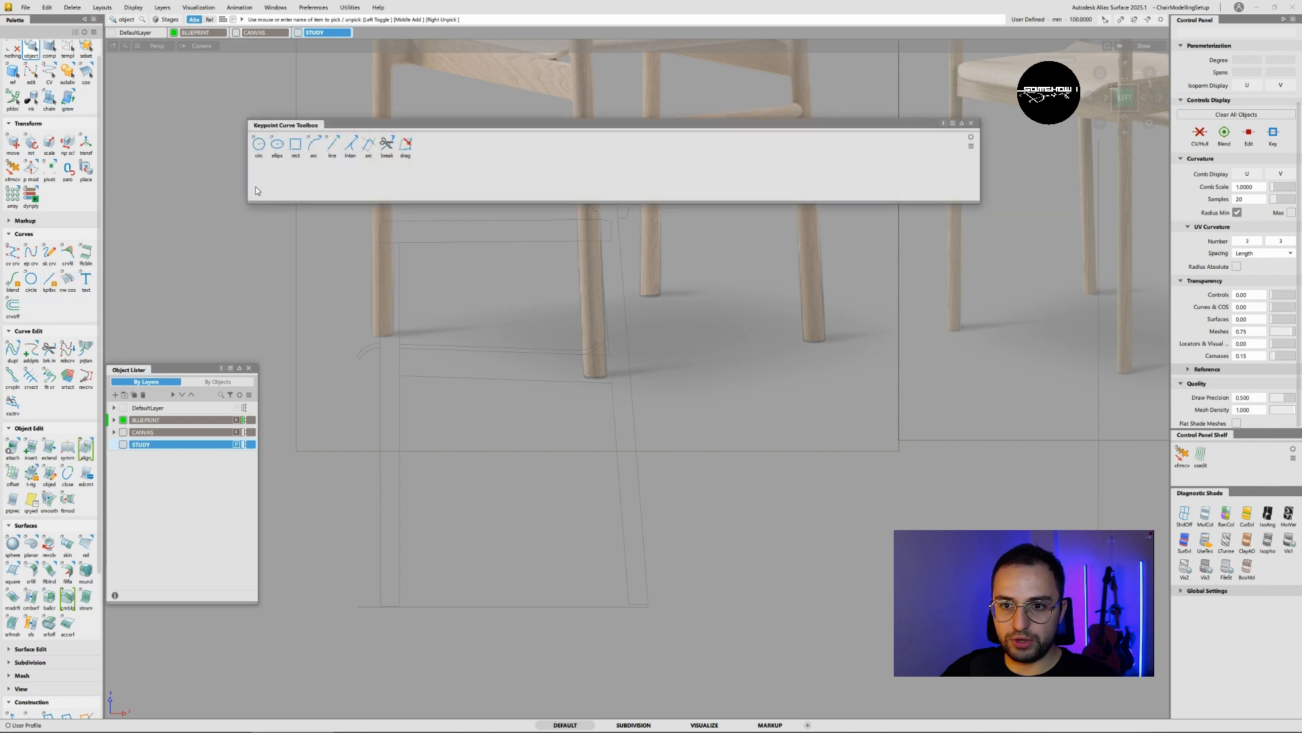
left_click_drag(248, 173, 787, 534)
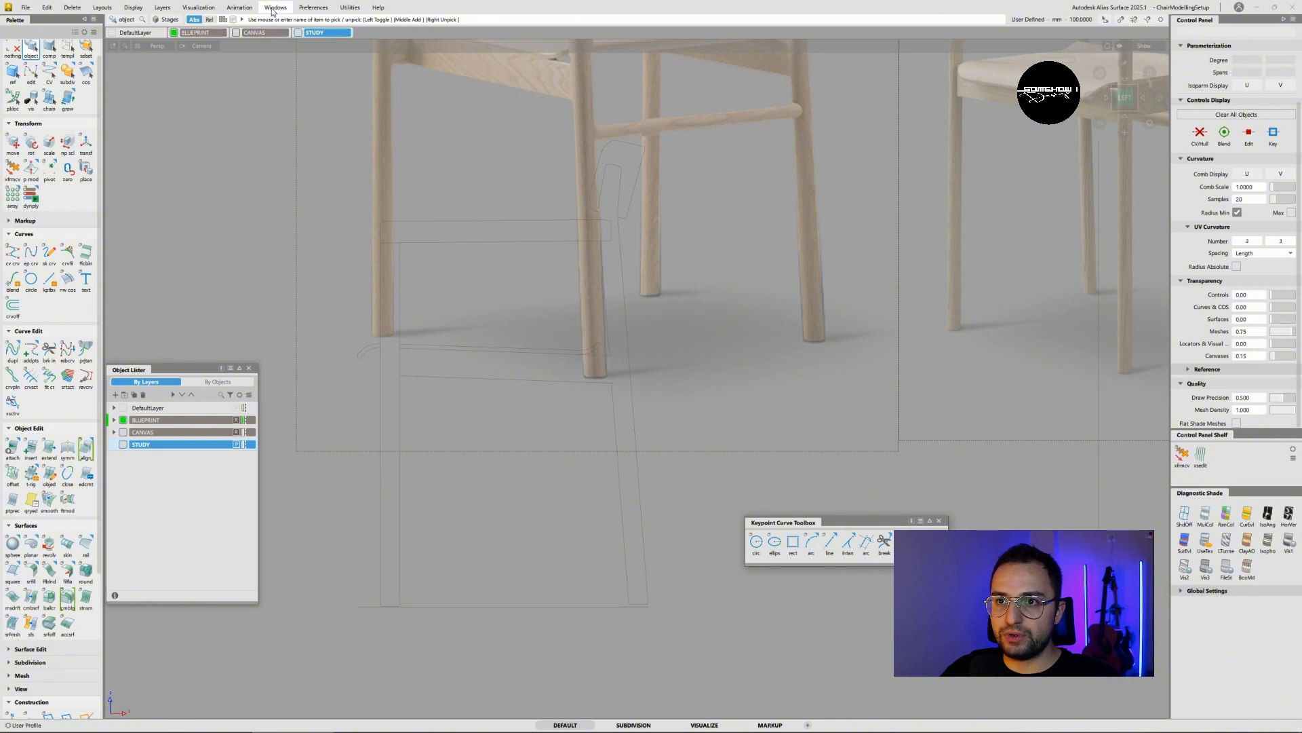
left_click(275, 8)
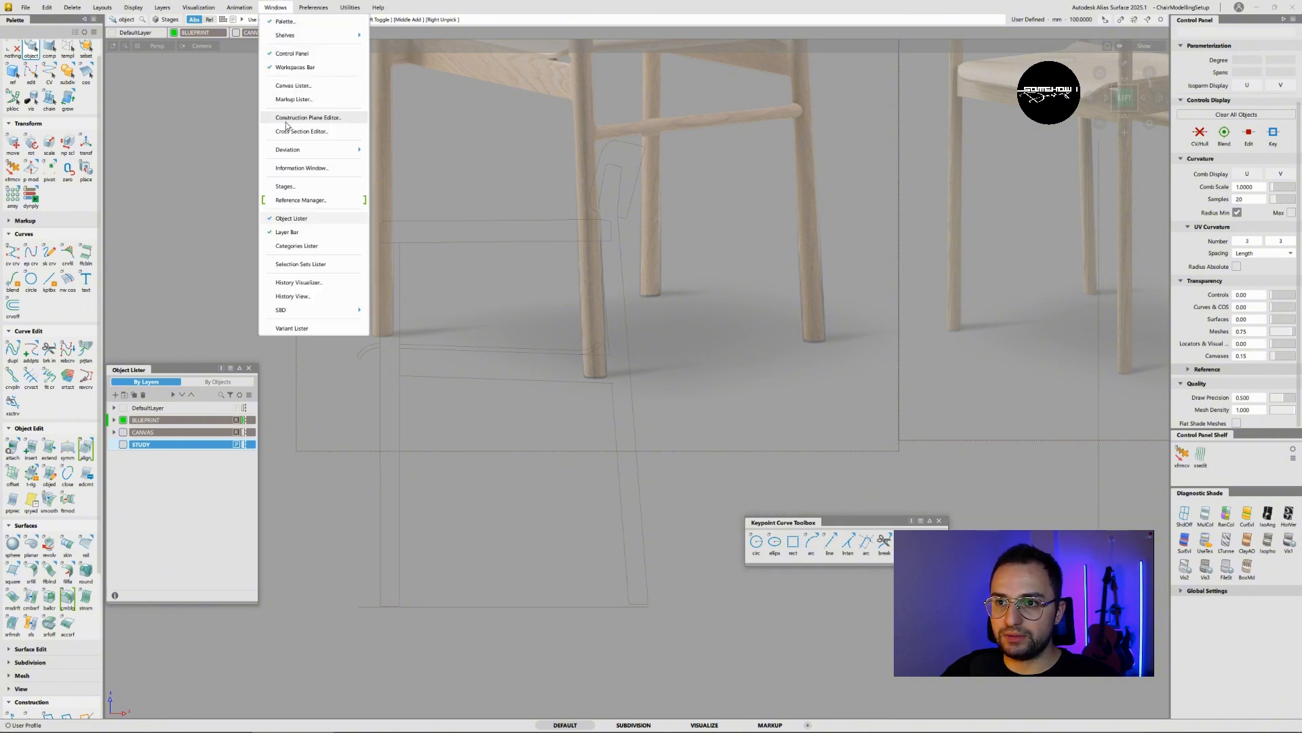
left_click(292, 168)
left_click_drag(151, 146, 1015, 438)
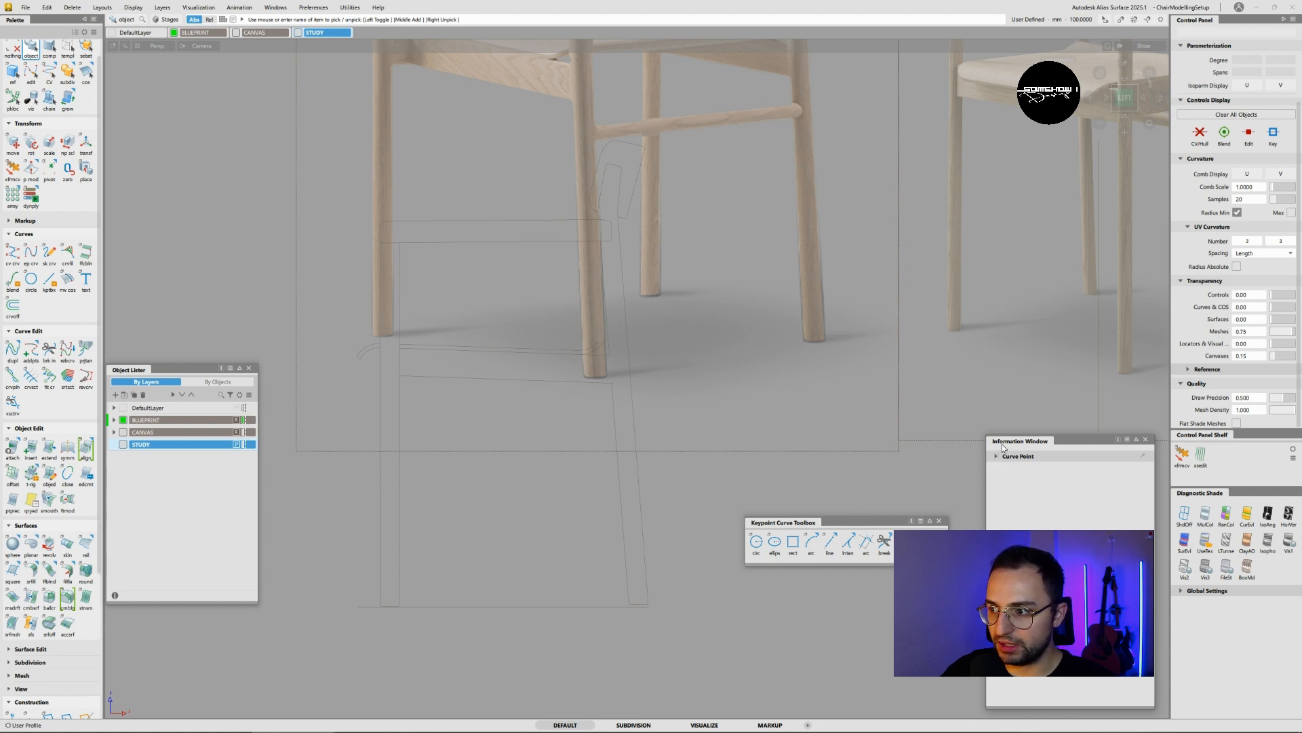
left_click_drag(1003, 439, 1002, 436)
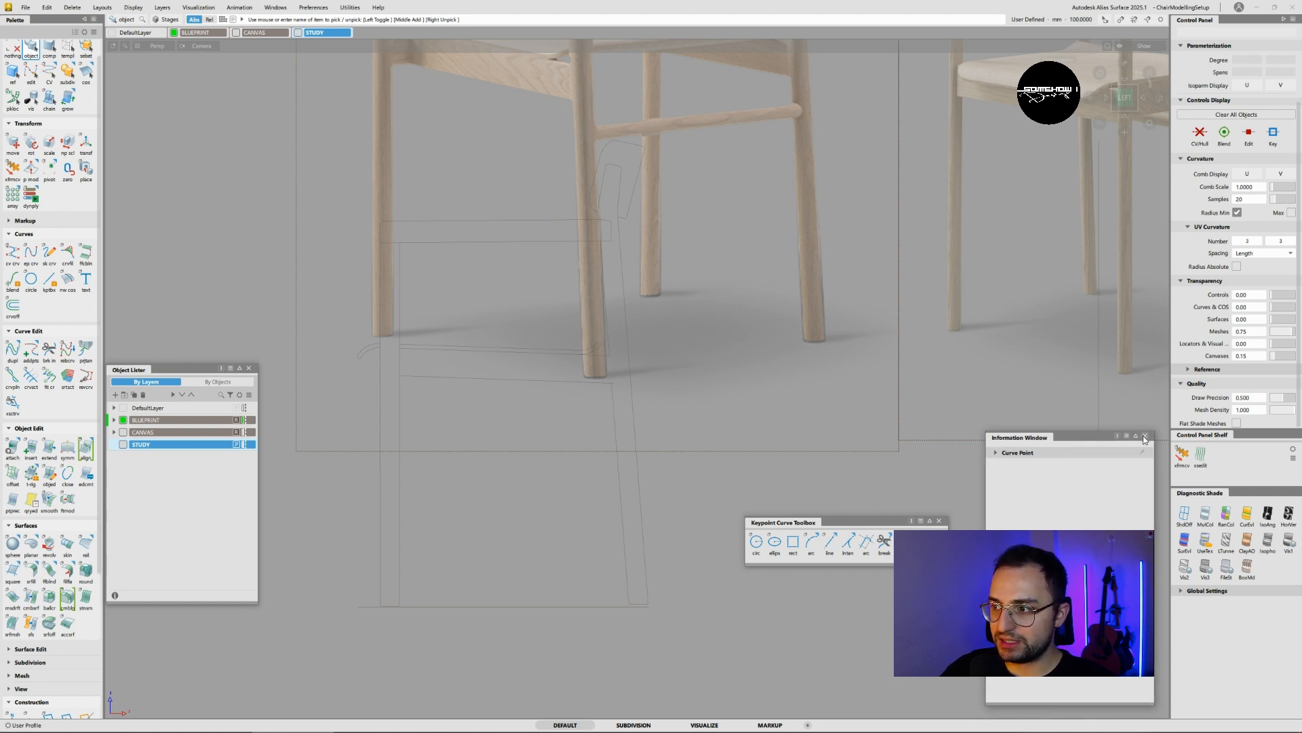
left_click(1145, 436)
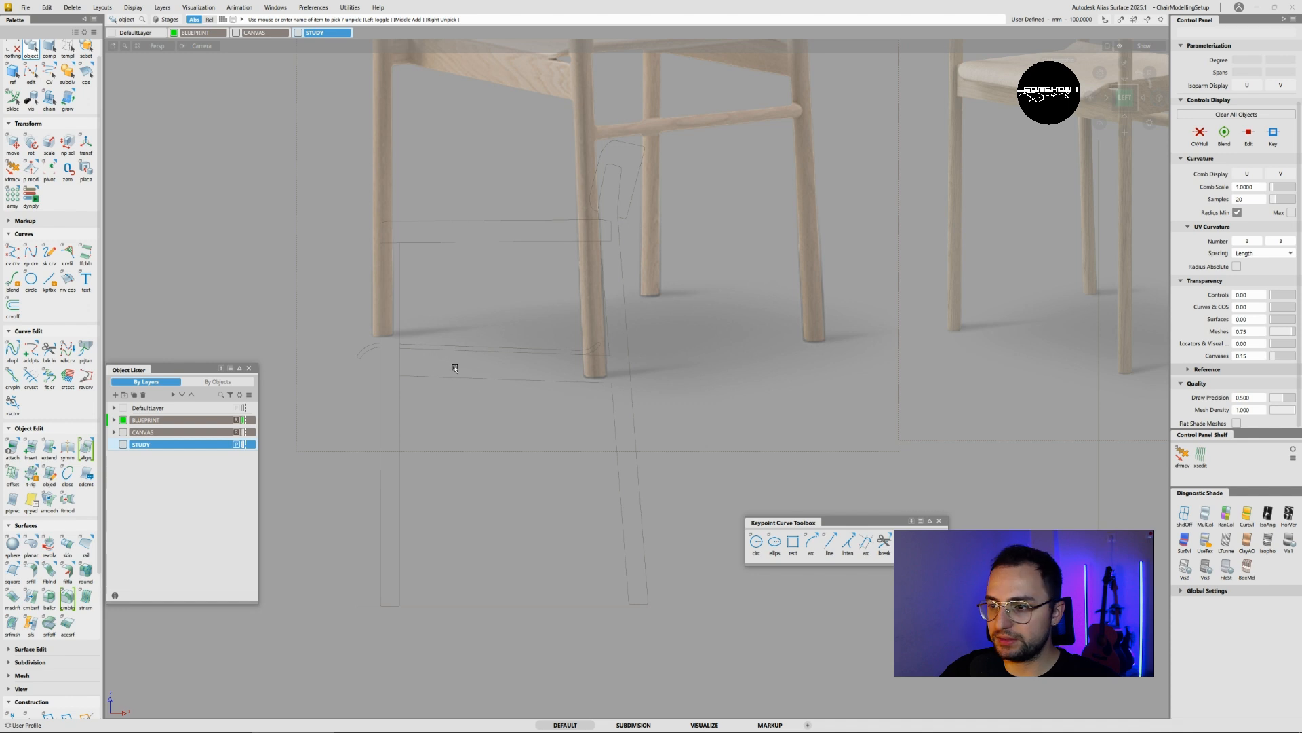
- Show the grid in the perspective view and check the blueprint outlines and chair photos against it
middle_click_drag(441, 360, 547, 361, "alt+shift")
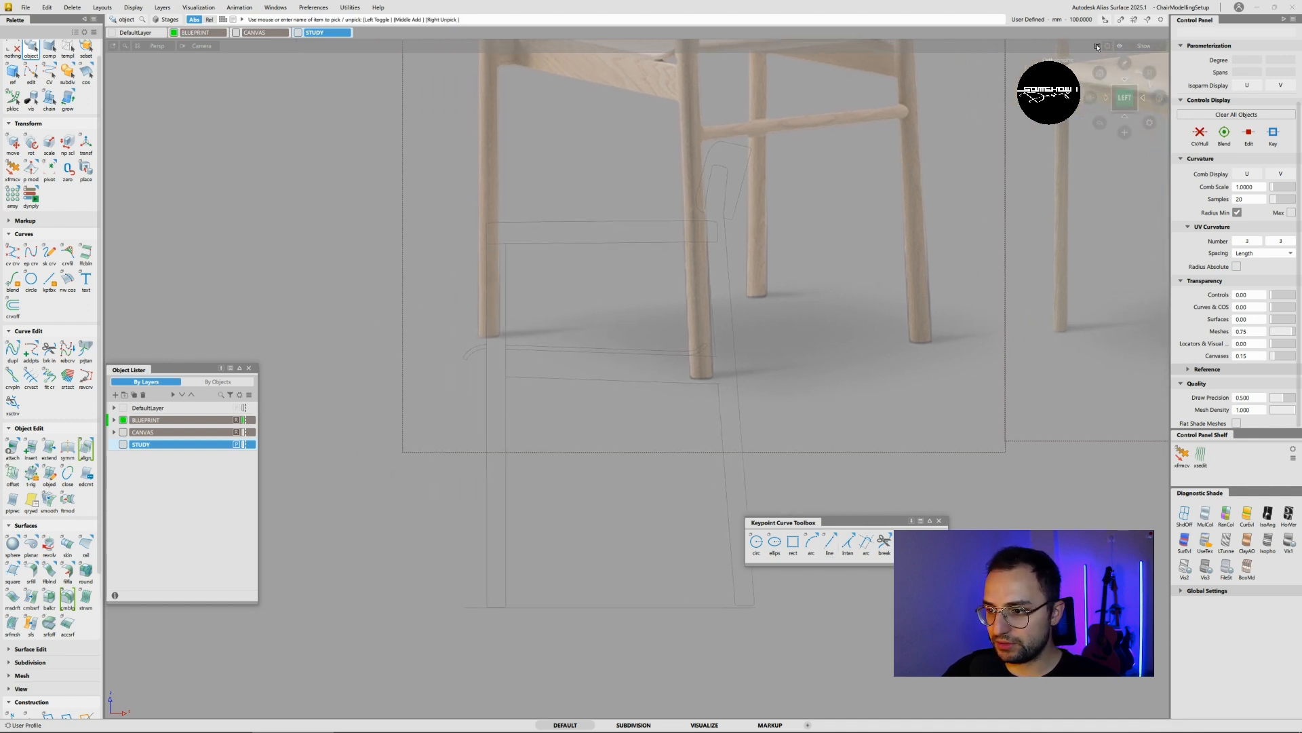
right_click_drag(697, 367, 628, 380, "alt+shift")
left_click_drag(668, 407, 762, 445, "alt+shift")
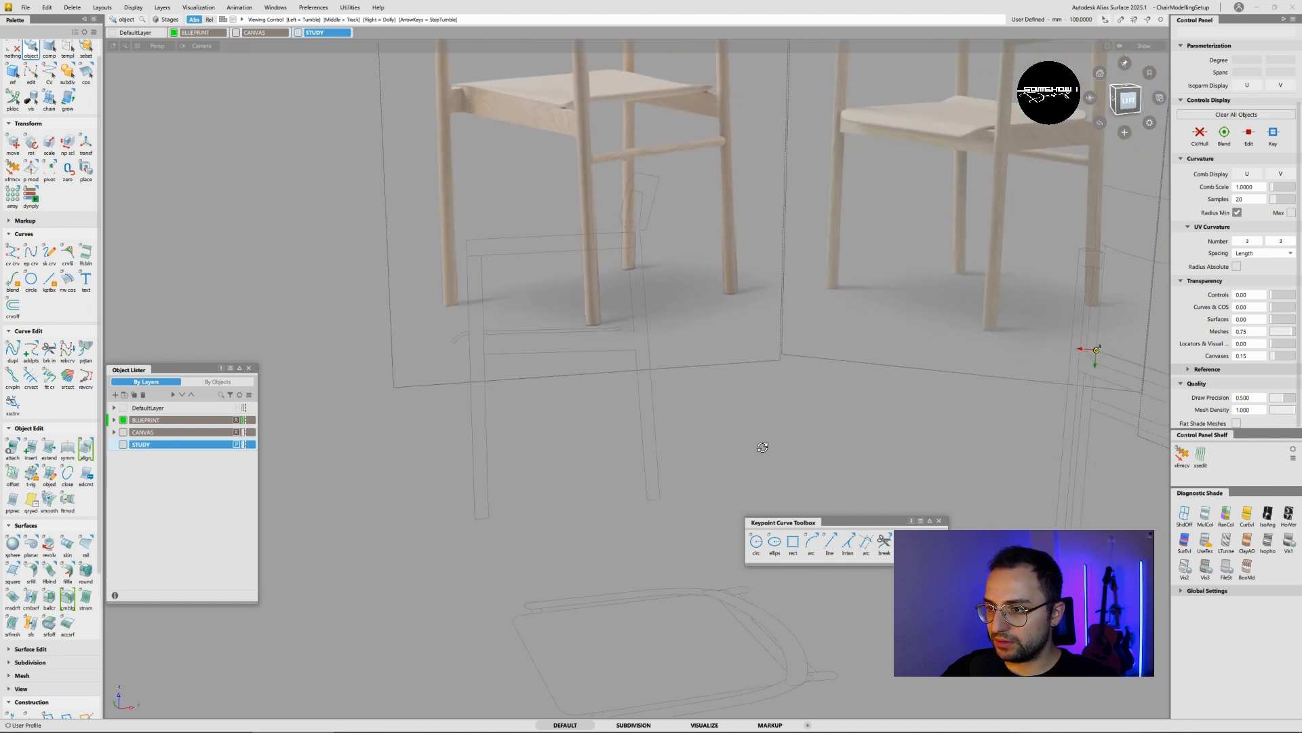
middle_click_drag(702, 407, 603, 316, "alt+shift")
left_click_drag(651, 312, 803, 299, "alt+shift")
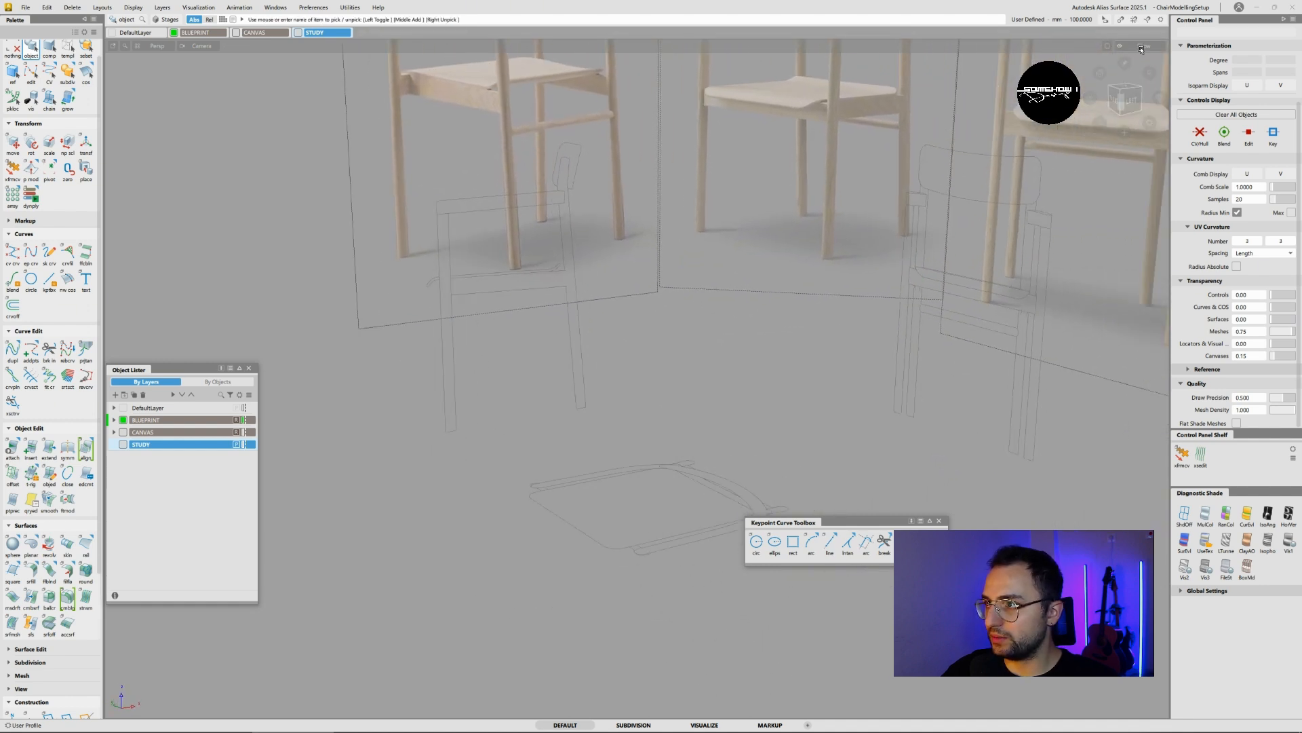
left_click(1144, 48)
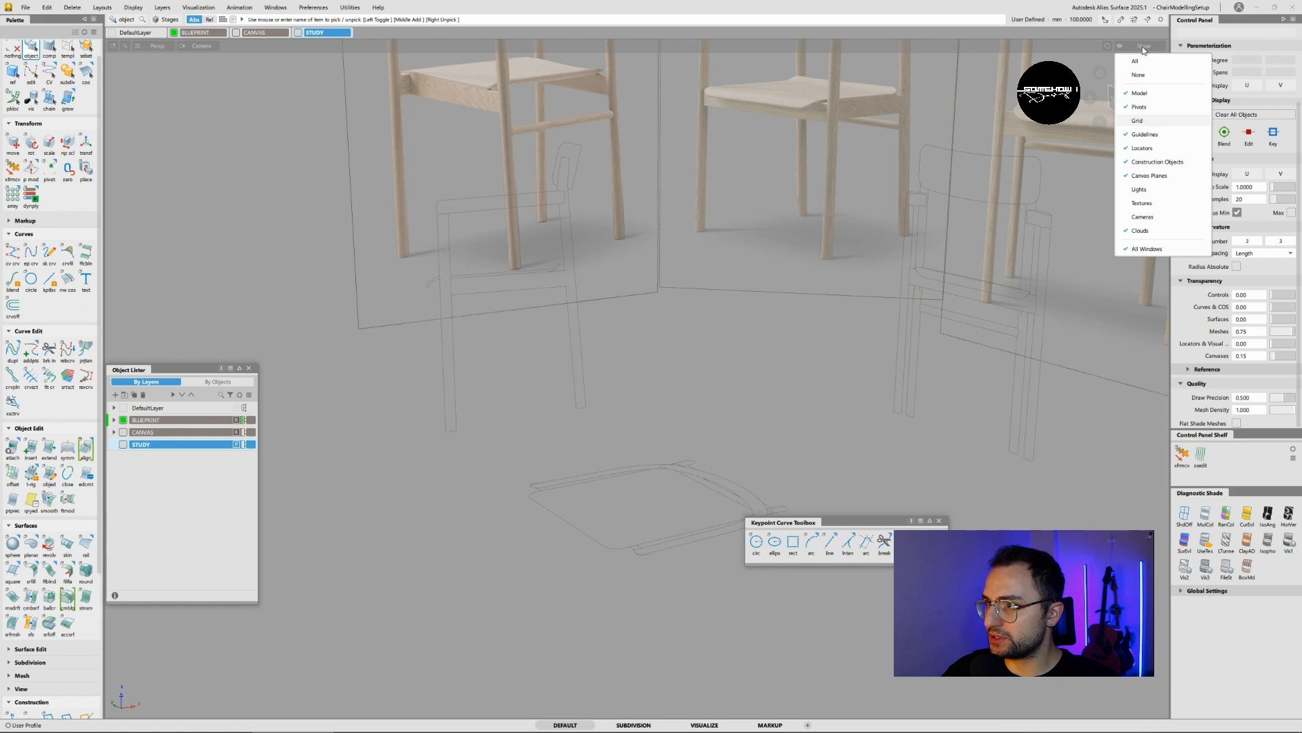
left_click(1142, 123)
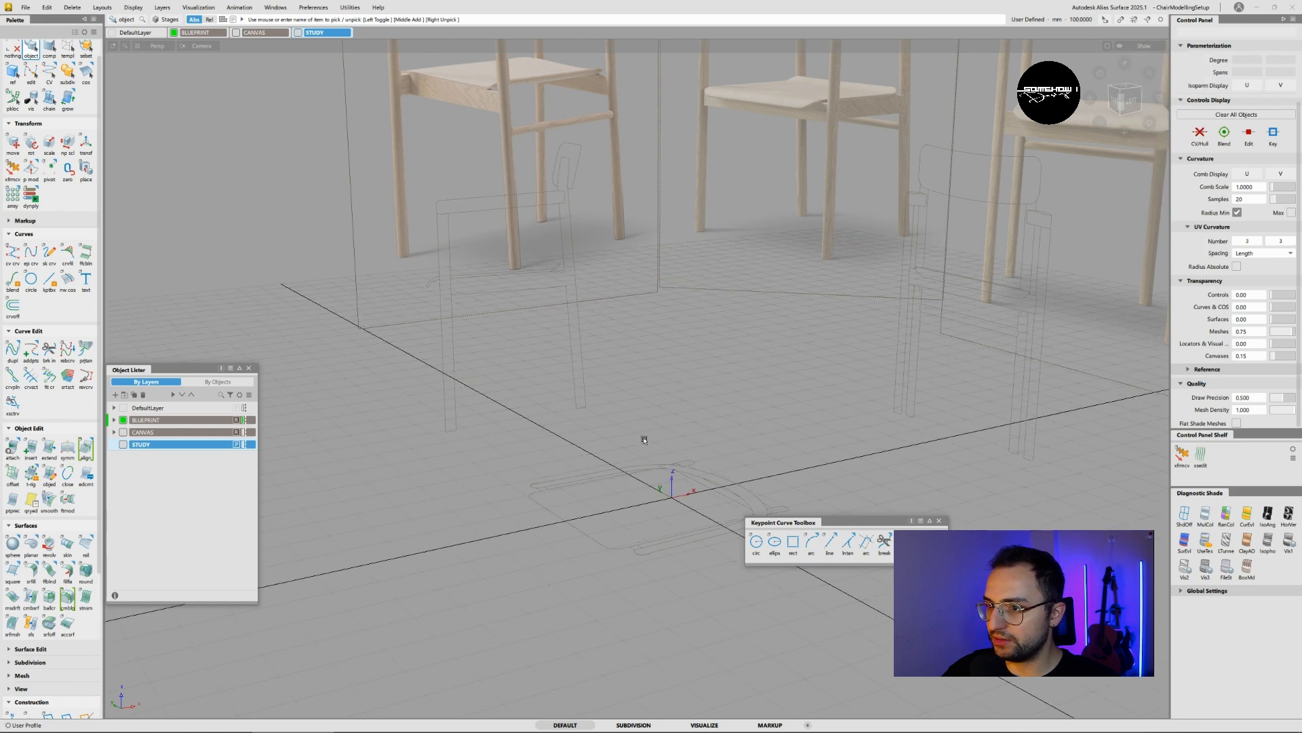
left_click_drag(645, 441, 631, 401, "alt+shift")
middle_click_drag(630, 401, 579, 373, "alt+shift")
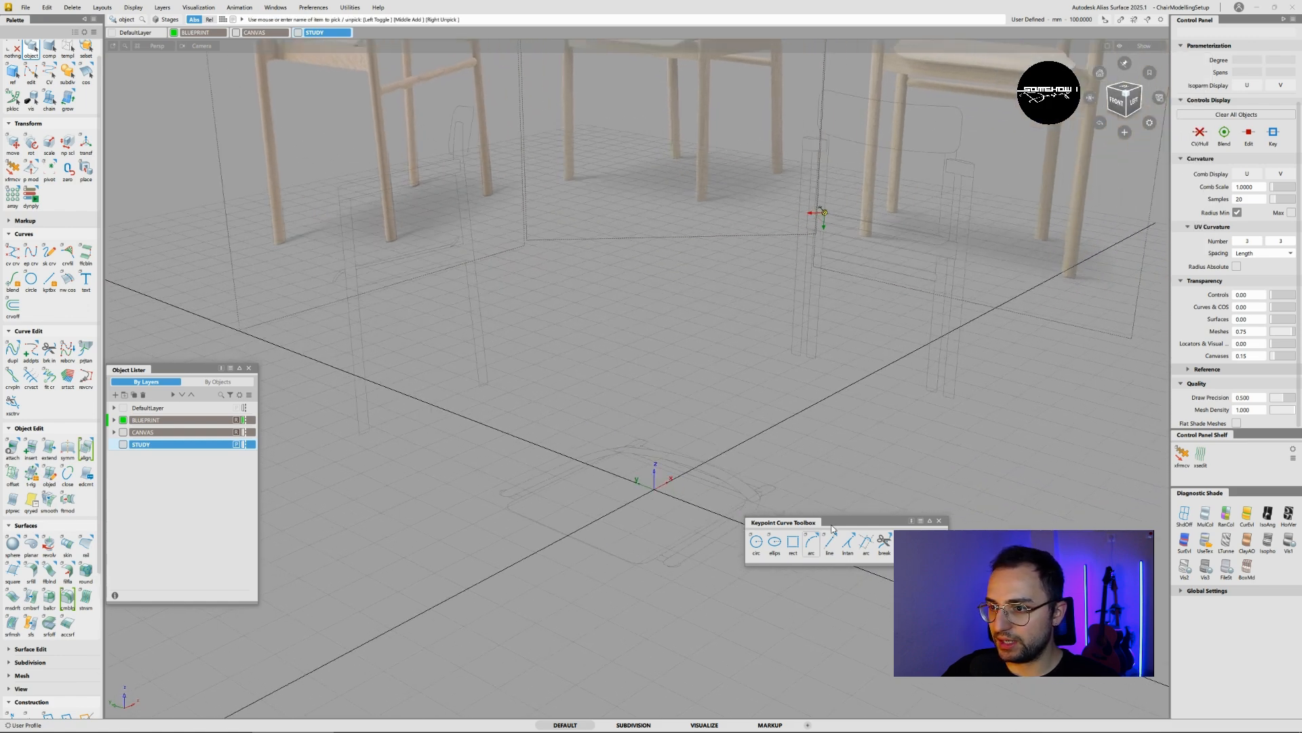
middle_click_drag(691, 375, 733, 342, "alt+shift")
right_click_drag(732, 343, 591, 406, "alt+shift")
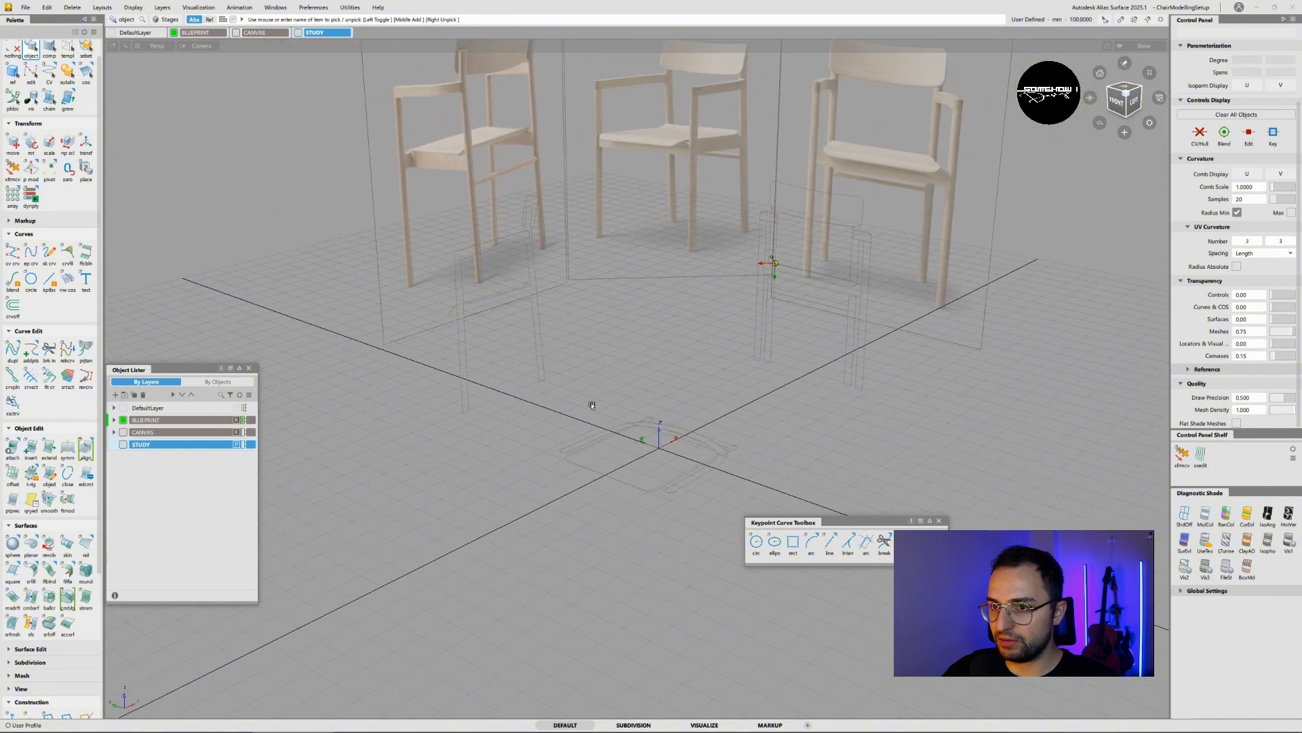
left_click_drag(549, 262, 529, 258, "alt+shift")
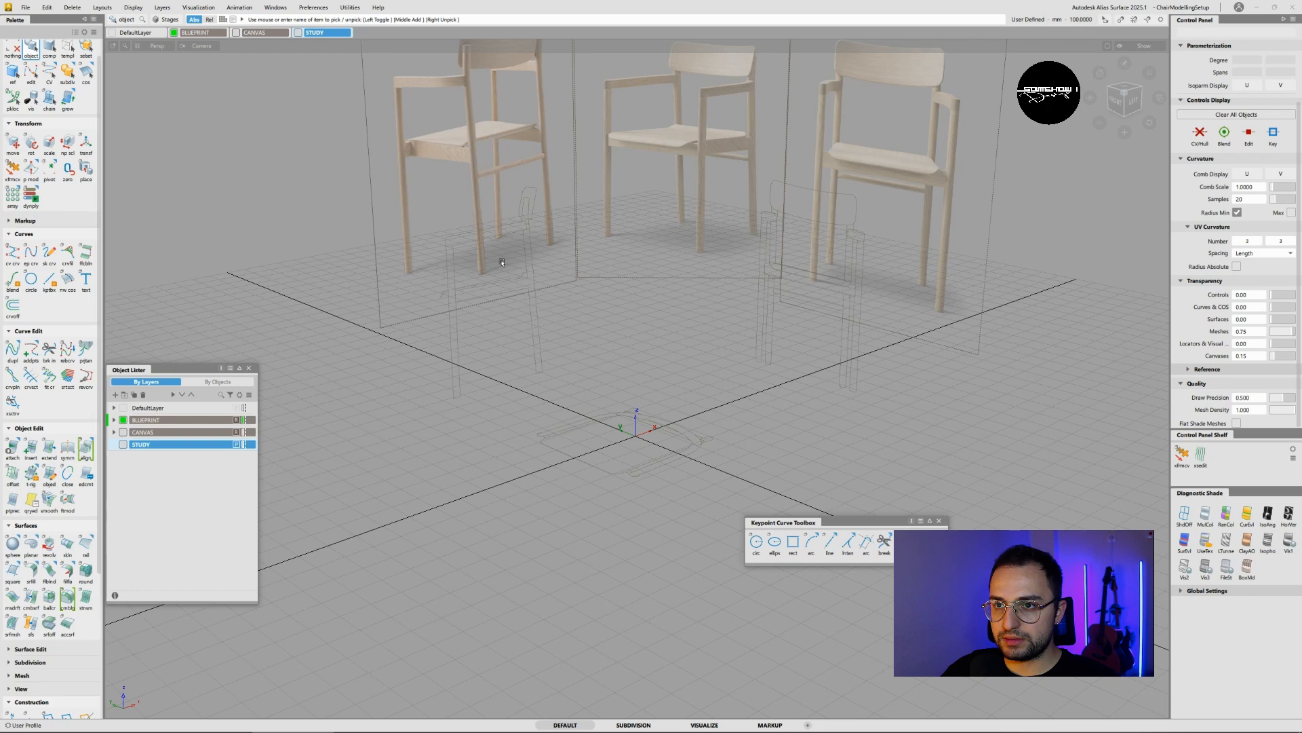
- Set the construction options preset to CATIA V5, comparing its tolerances with those of the CATIA V4 preset
left_click(319, 8)
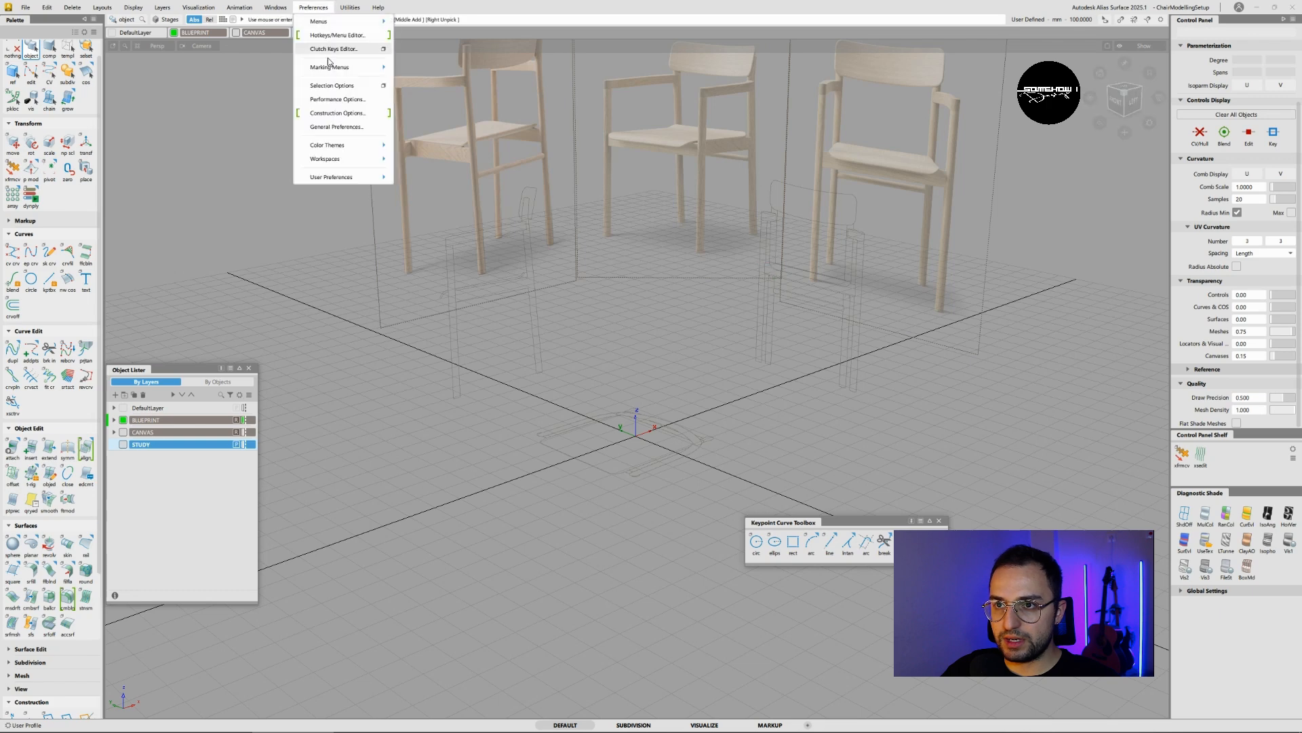
left_click(336, 114)
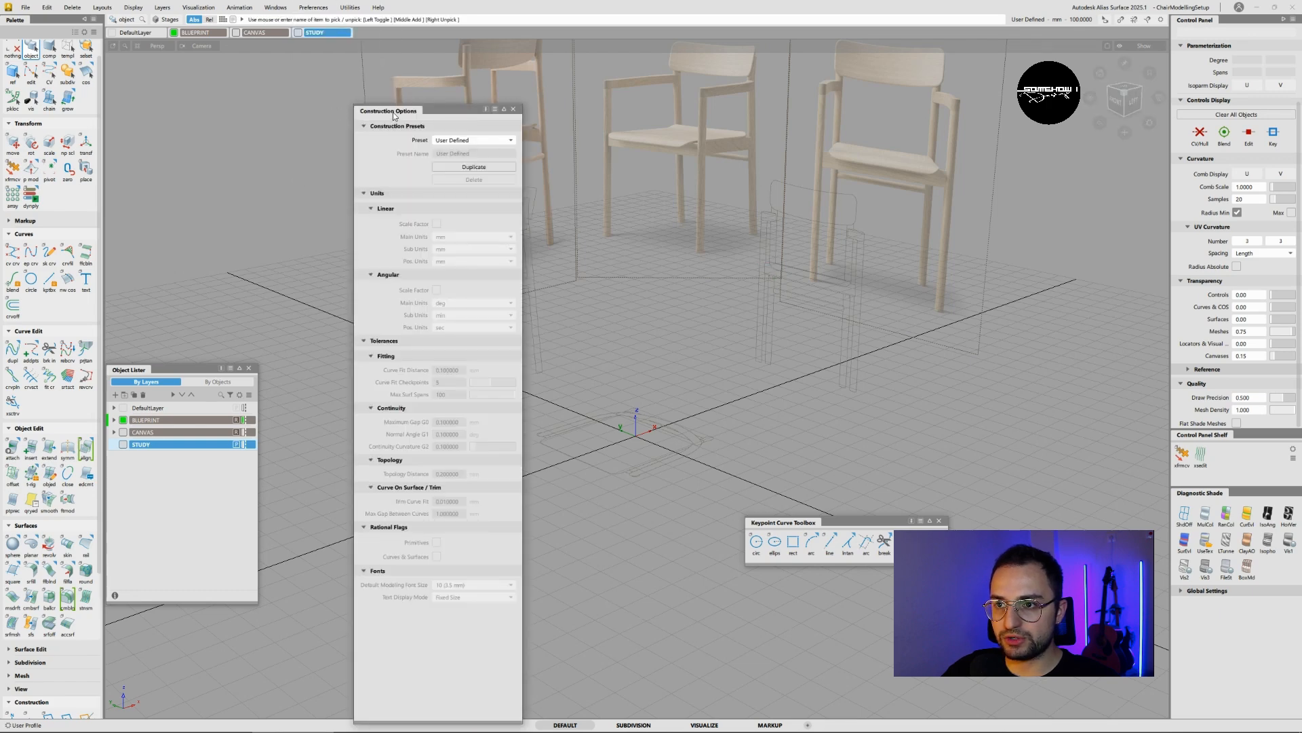
left_click(452, 141)
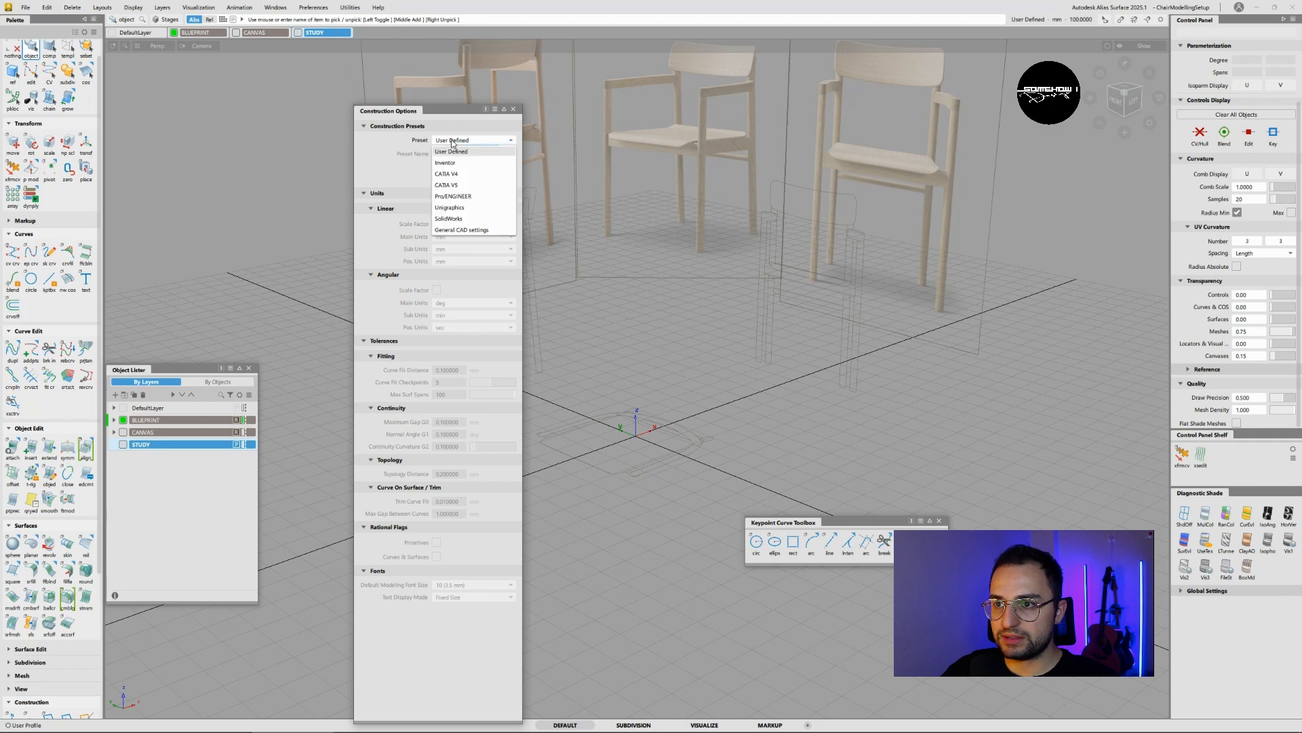
left_click(453, 186)
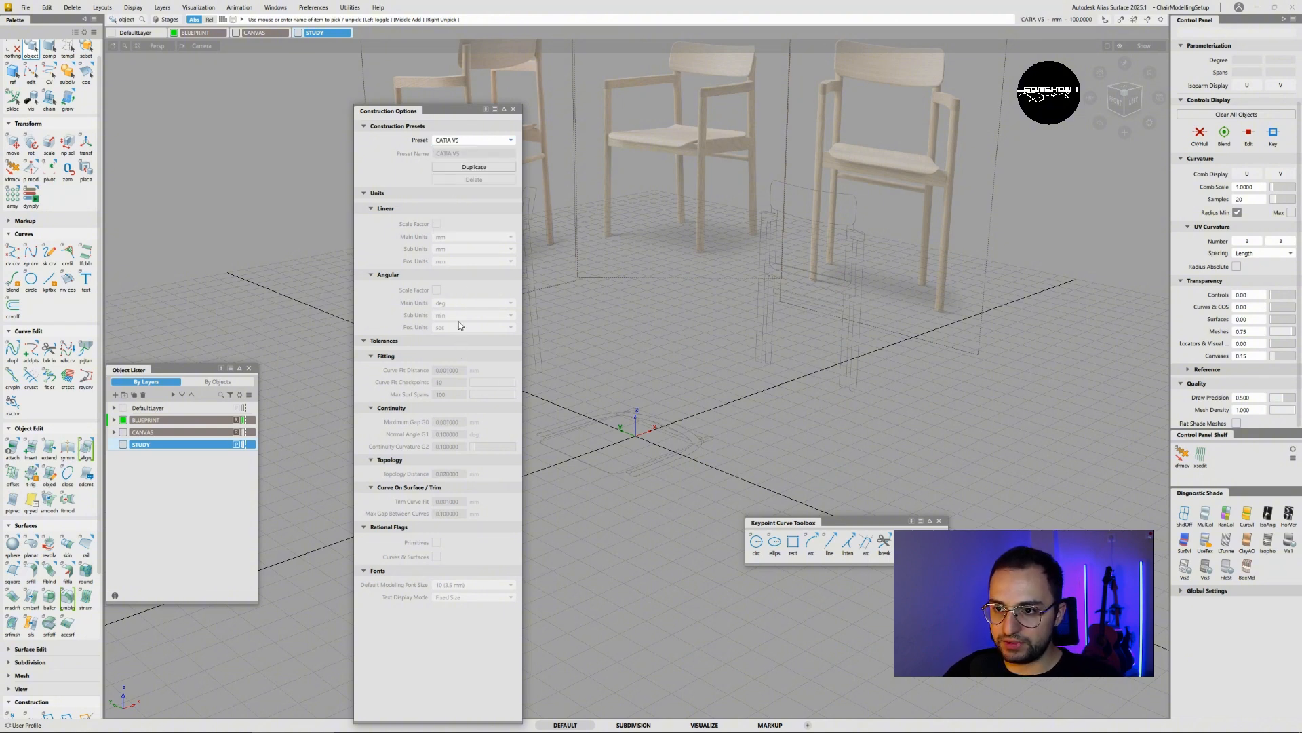
left_click(457, 143)
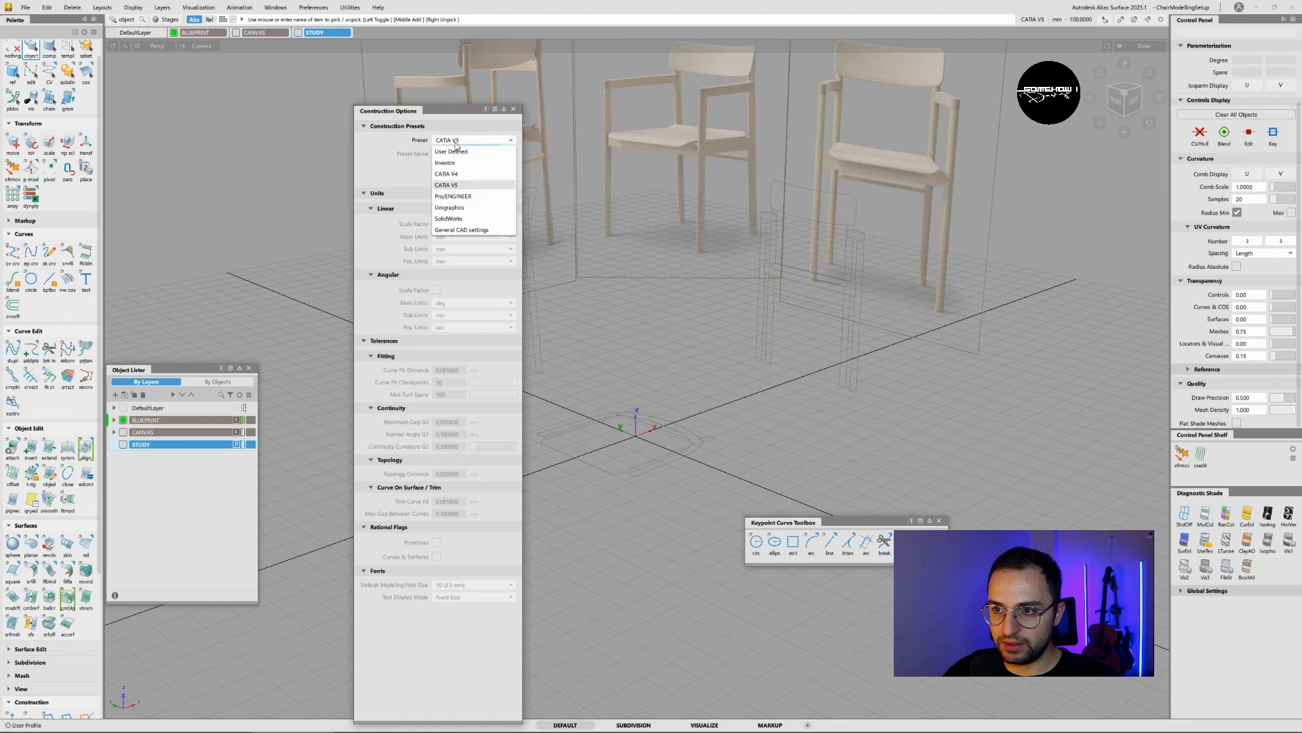
left_click(458, 174)
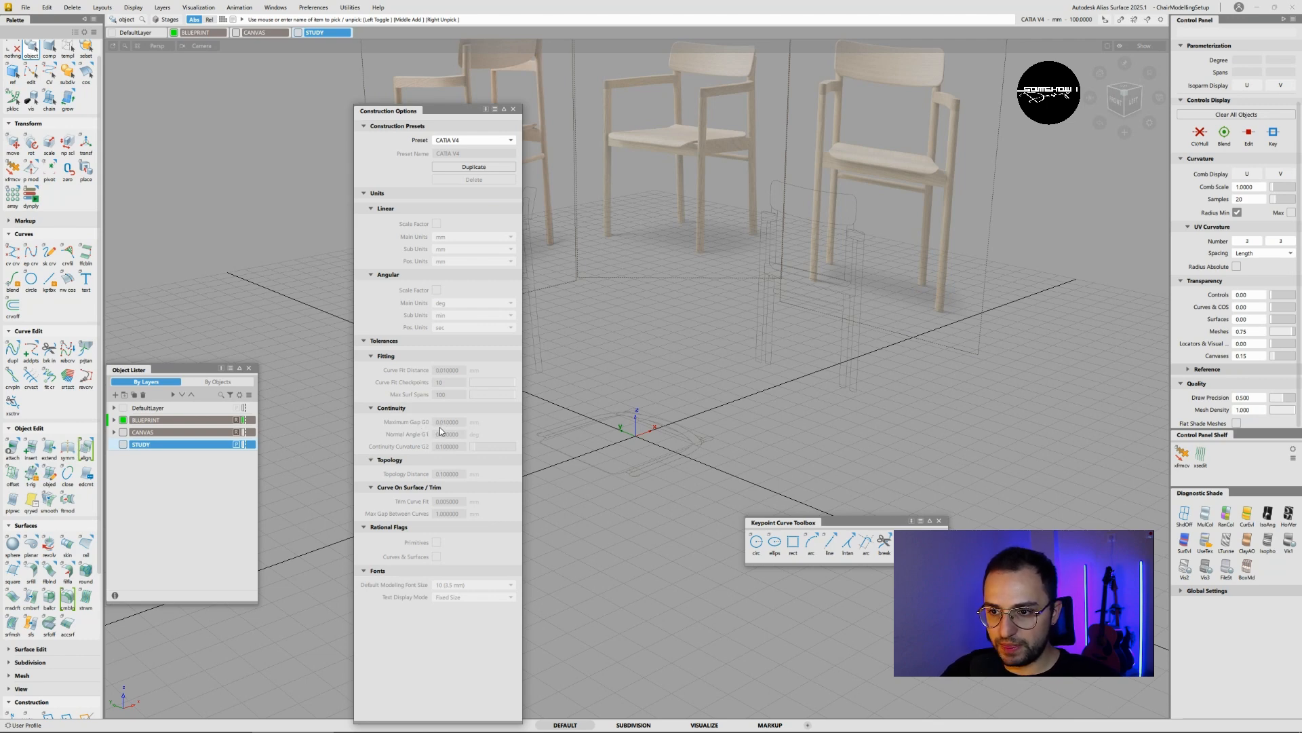
left_click(461, 142)
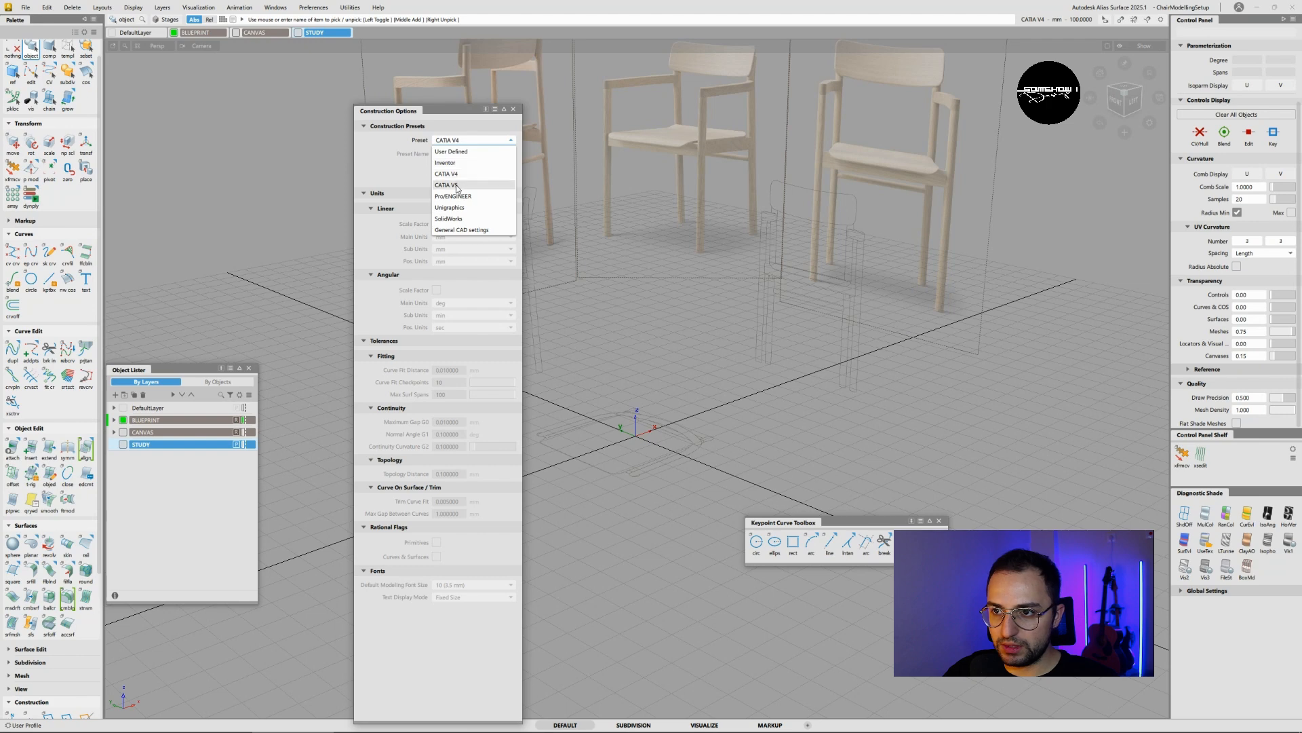
left_click(457, 186)
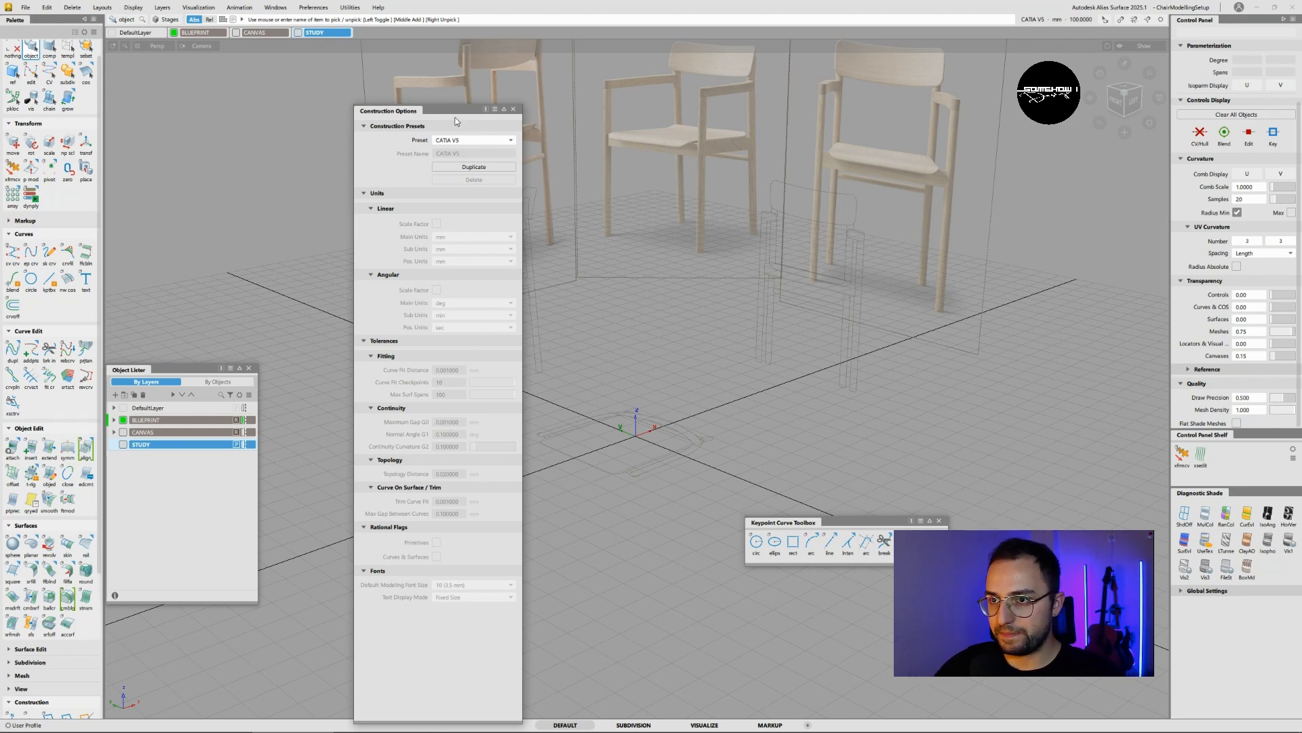
left_click_drag(451, 111, 455, 99)
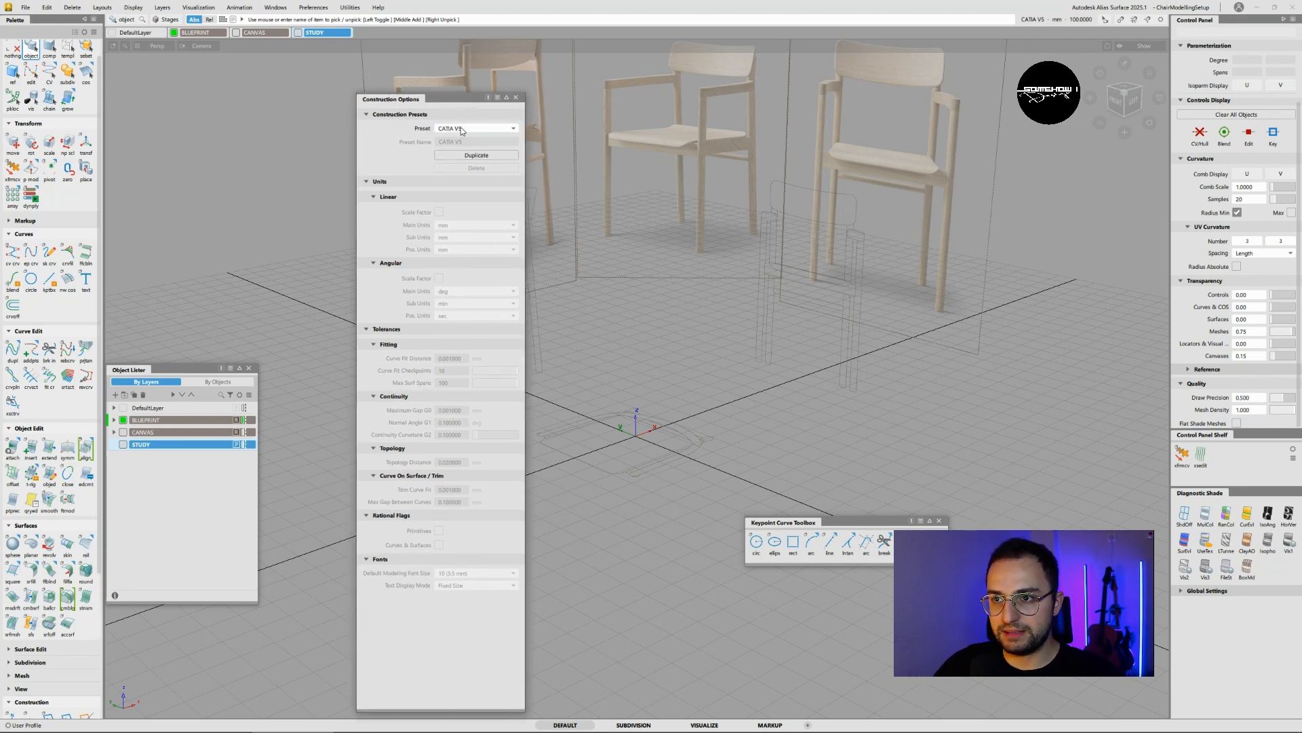
left_click(517, 97)
- Set the canvas transparency to 0.60 so the side blueprint stands out against the chair photos in the left view
left_click_drag(771, 264, 500, 331, "alt+shift")
middle_click_drag(500, 332, 663, 335, "alt+shift")
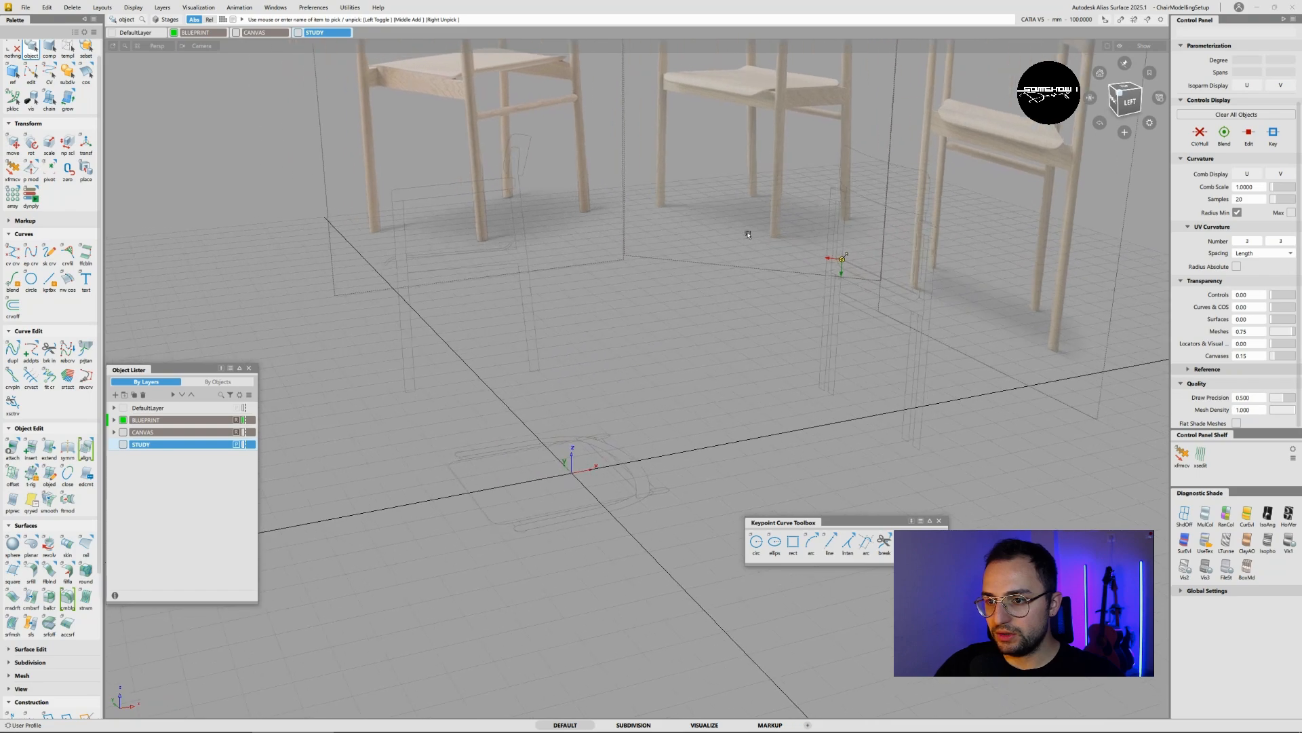
left_click(1127, 102)
right_click_drag(486, 334, 555, 301, "alt+shift")
middle_click_drag(555, 302, 682, 343, "alt+shift")
right_click_drag(682, 344, 667, 262, "alt+shift")
middle_click_drag(667, 263, 625, 320, "alt+shift")
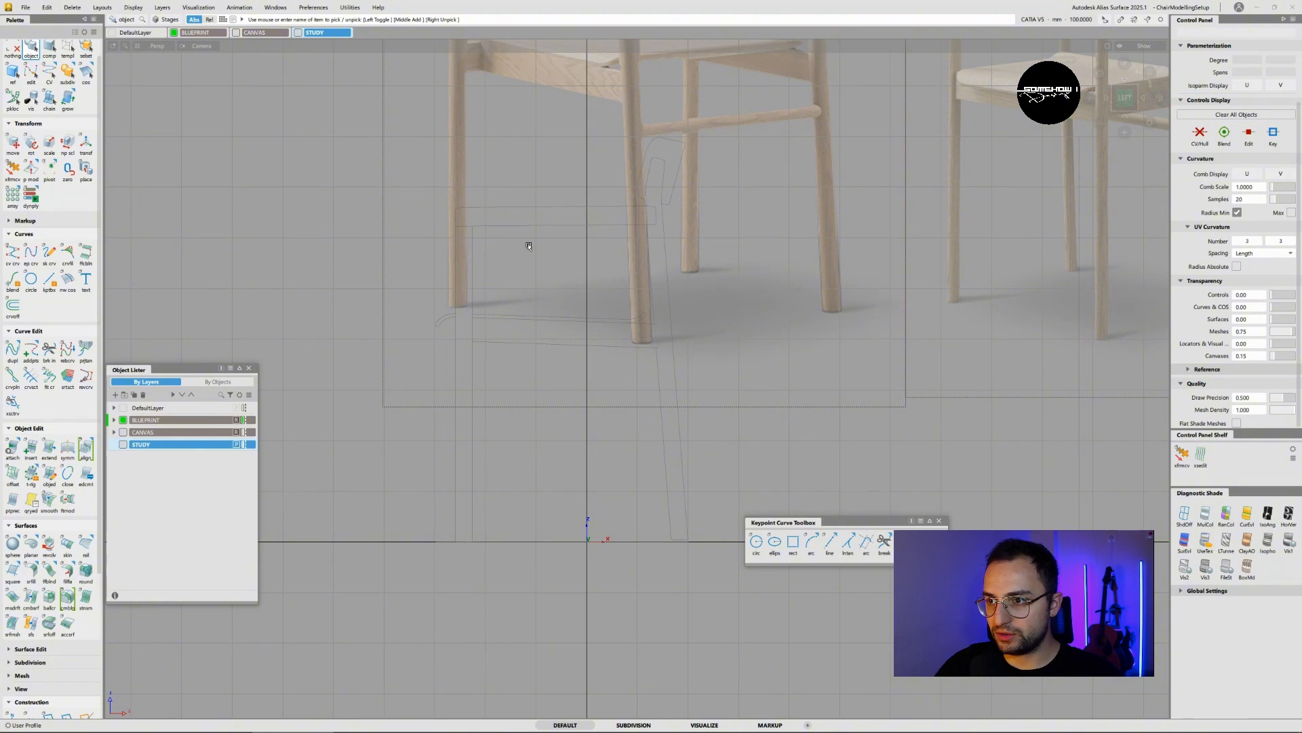
left_click_drag(1274, 356, 1283, 358)
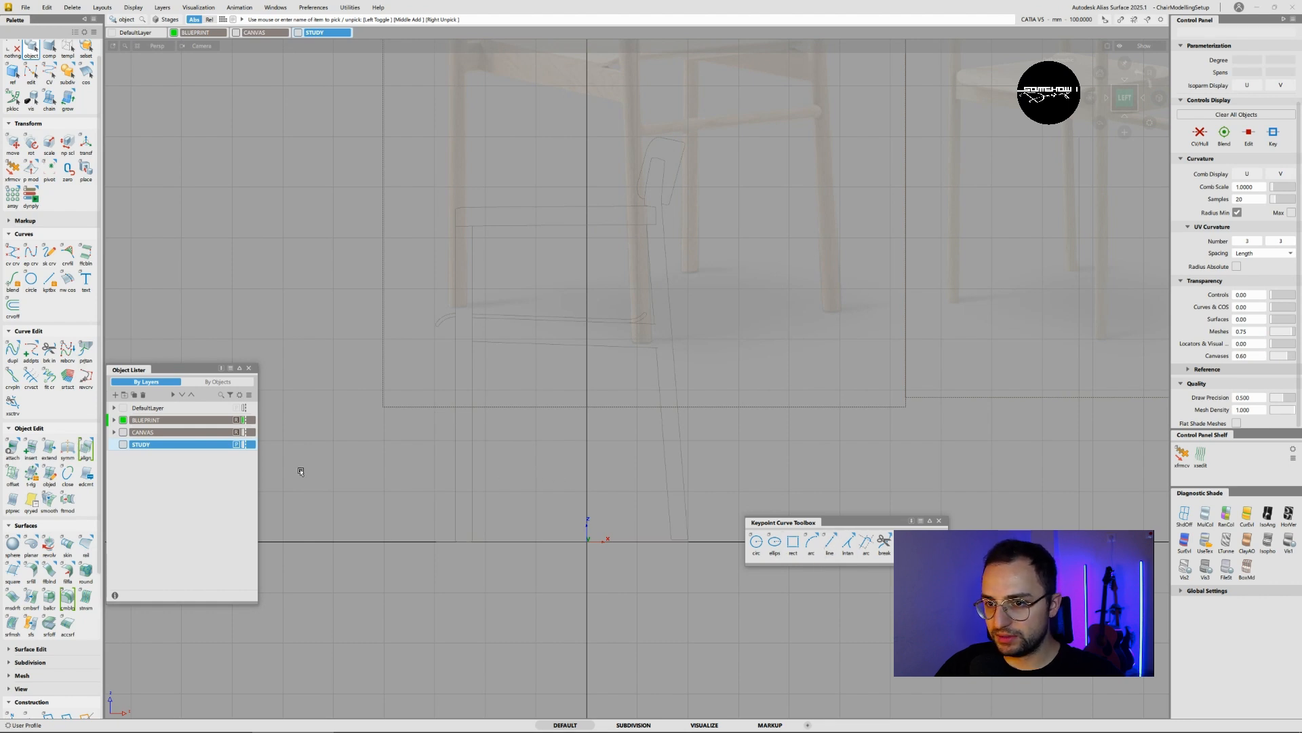
- Set the BLUEPRINT layer to inactive, test picking its side-view curves, and make the layer pickable
left_click(237, 420)
left_click(236, 420)
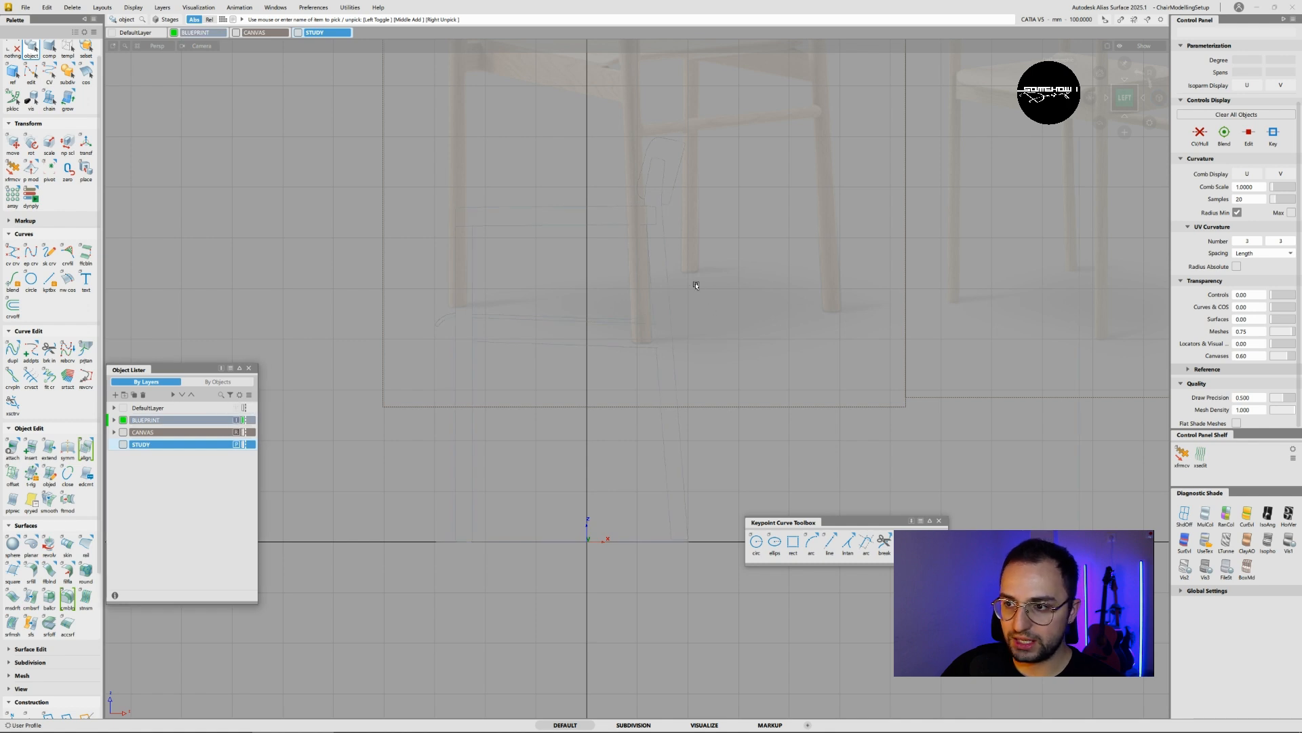
left_click_drag(693, 284, 407, 437)
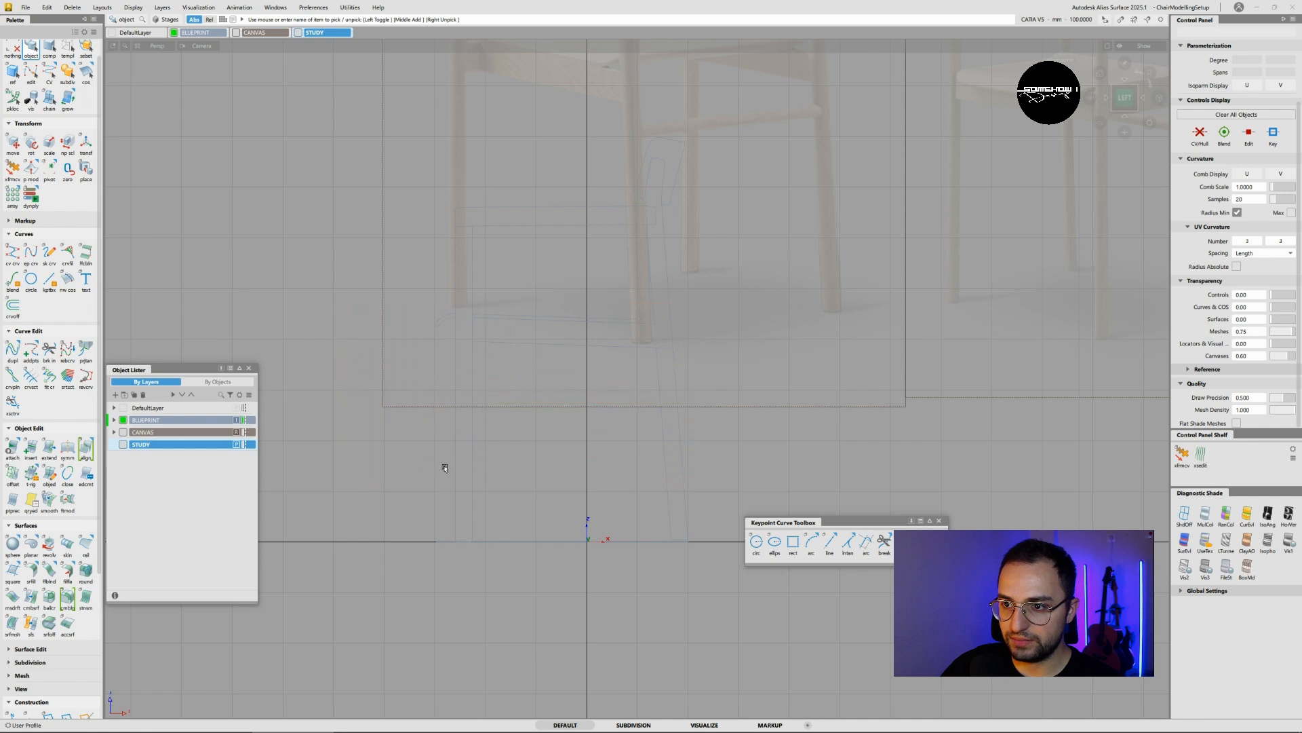
left_click(235, 420)
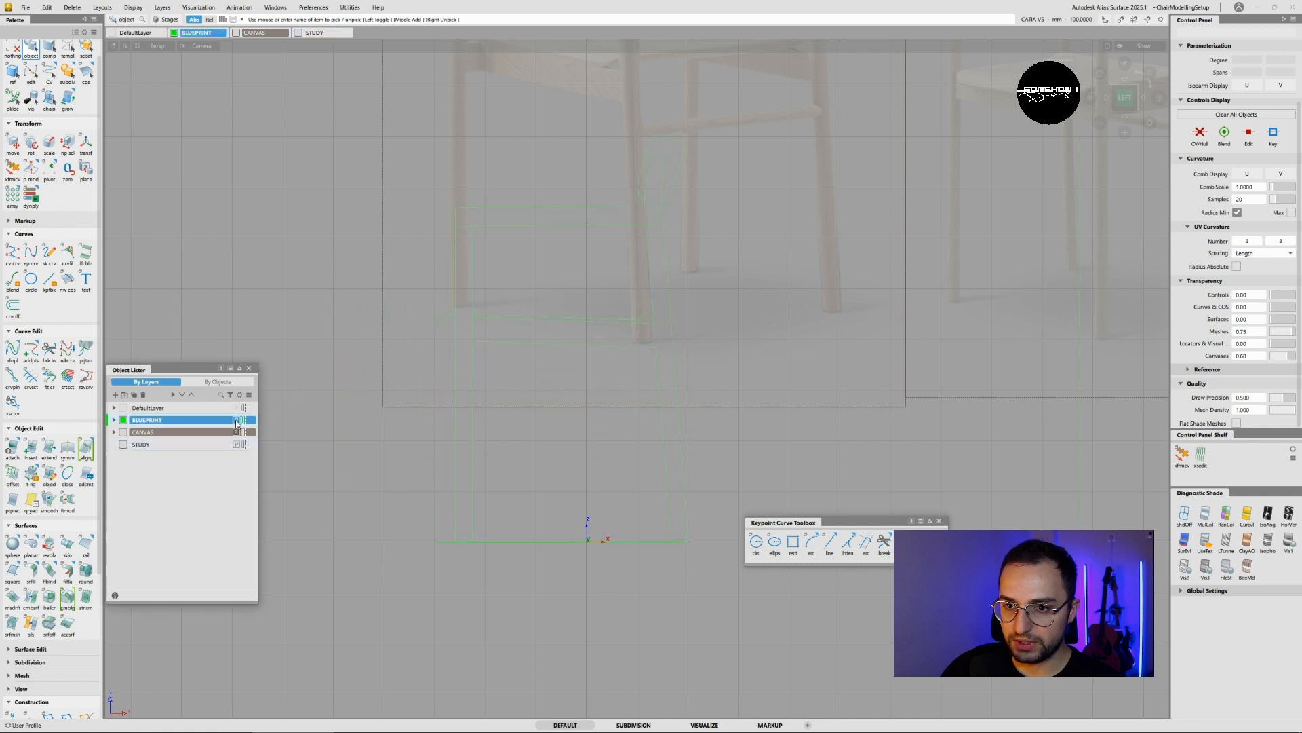
left_click(213, 419)
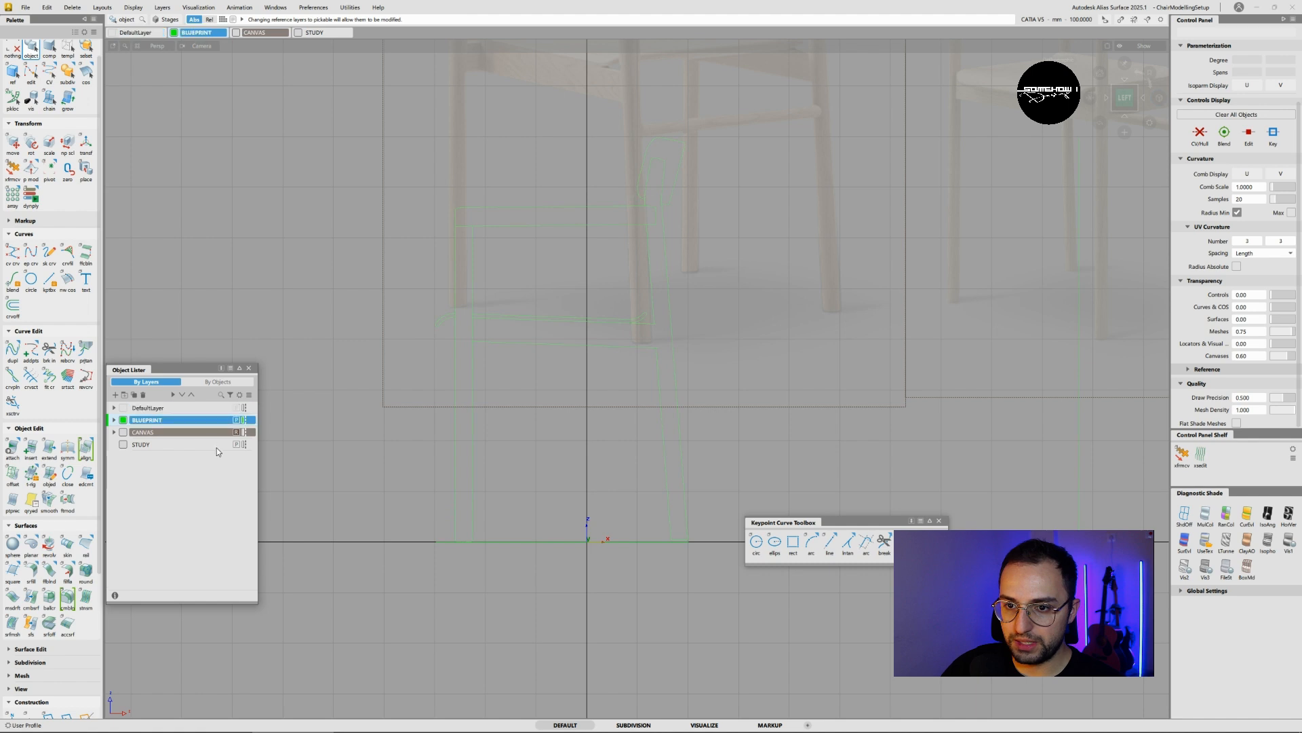
- Make STUDY the active layer, and set the BLUEPRINT layer to reference after test-picking its side-view curves
left_click(217, 445)
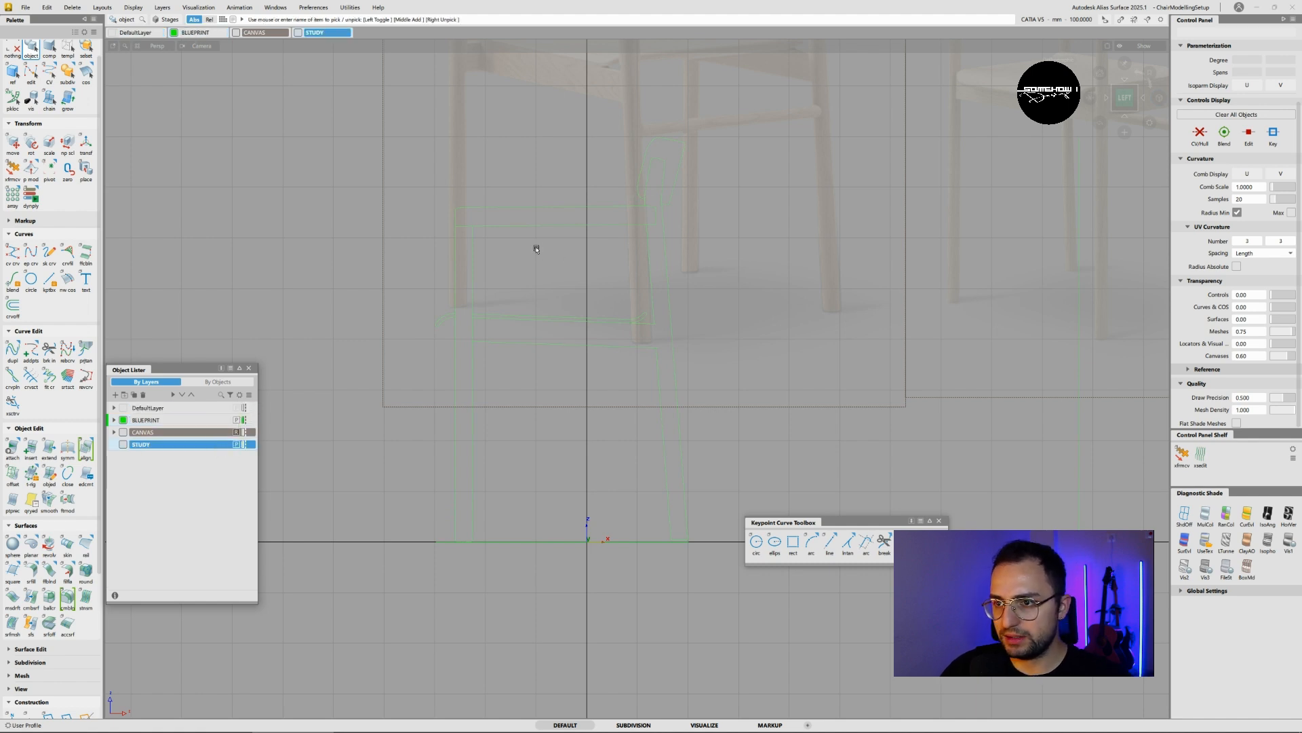
mouse_move(503, 256)
left_mouse_down("ctrl+shift")
mouse_move(462, 275)
mouse_move(499, 250)
mouse_move(468, 245)
mouse_move(525, 263)
left_mouse_up("ctrl+shift")
left_click_drag(510, 266, 462, 273)
left_click(529, 204)
left_click(562, 221)
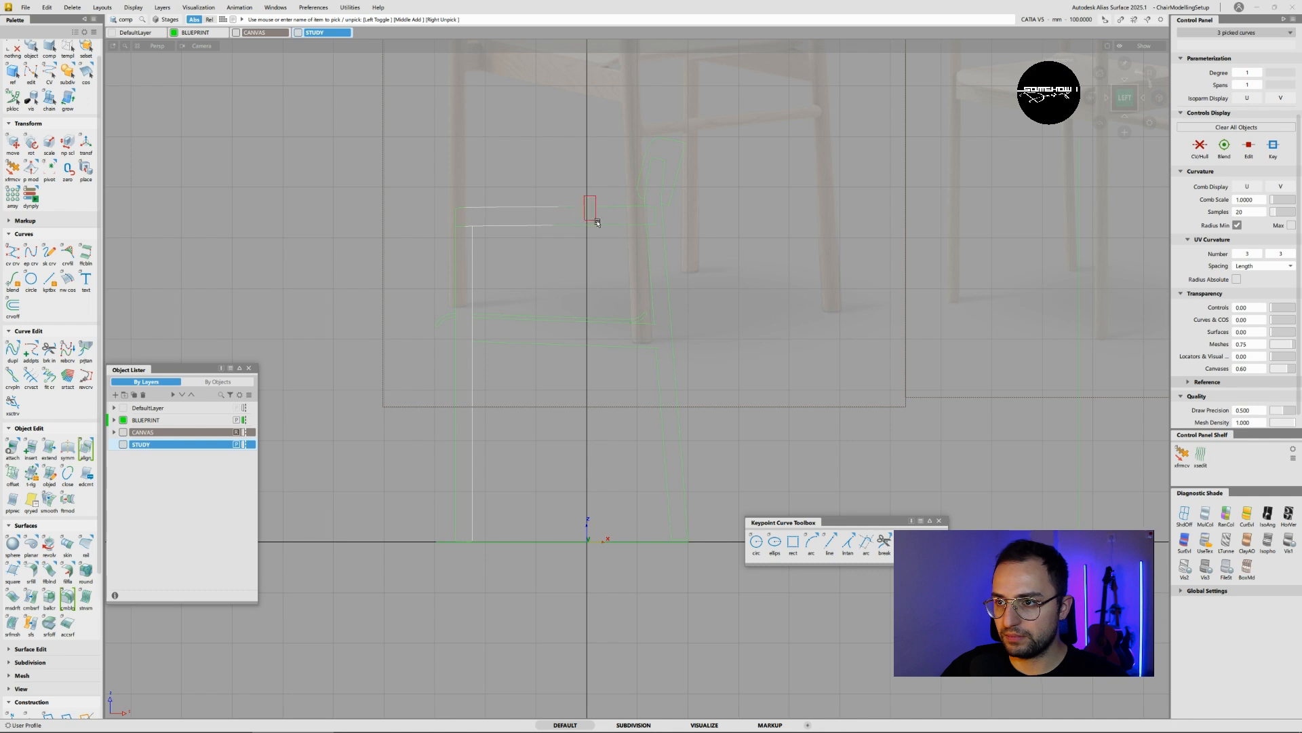
left_click(668, 262)
left_click(669, 263)
left_click(650, 271)
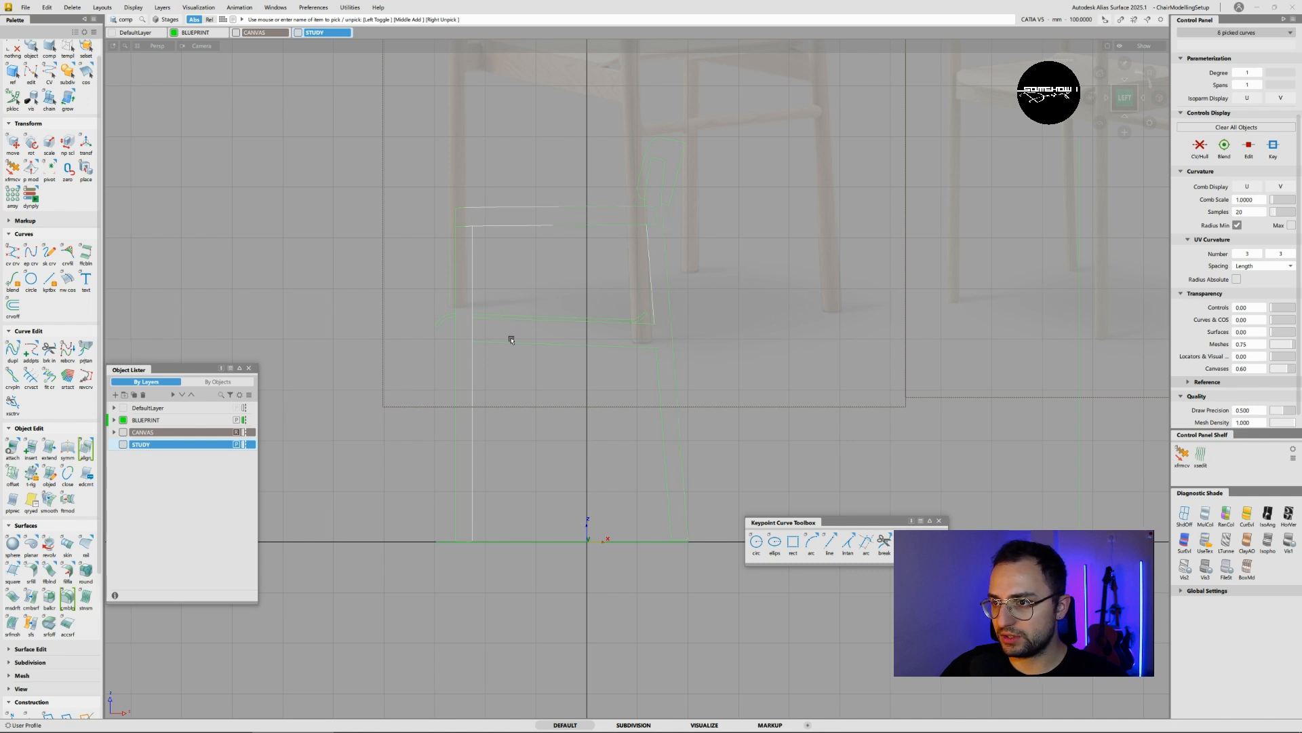
left_click(238, 421)
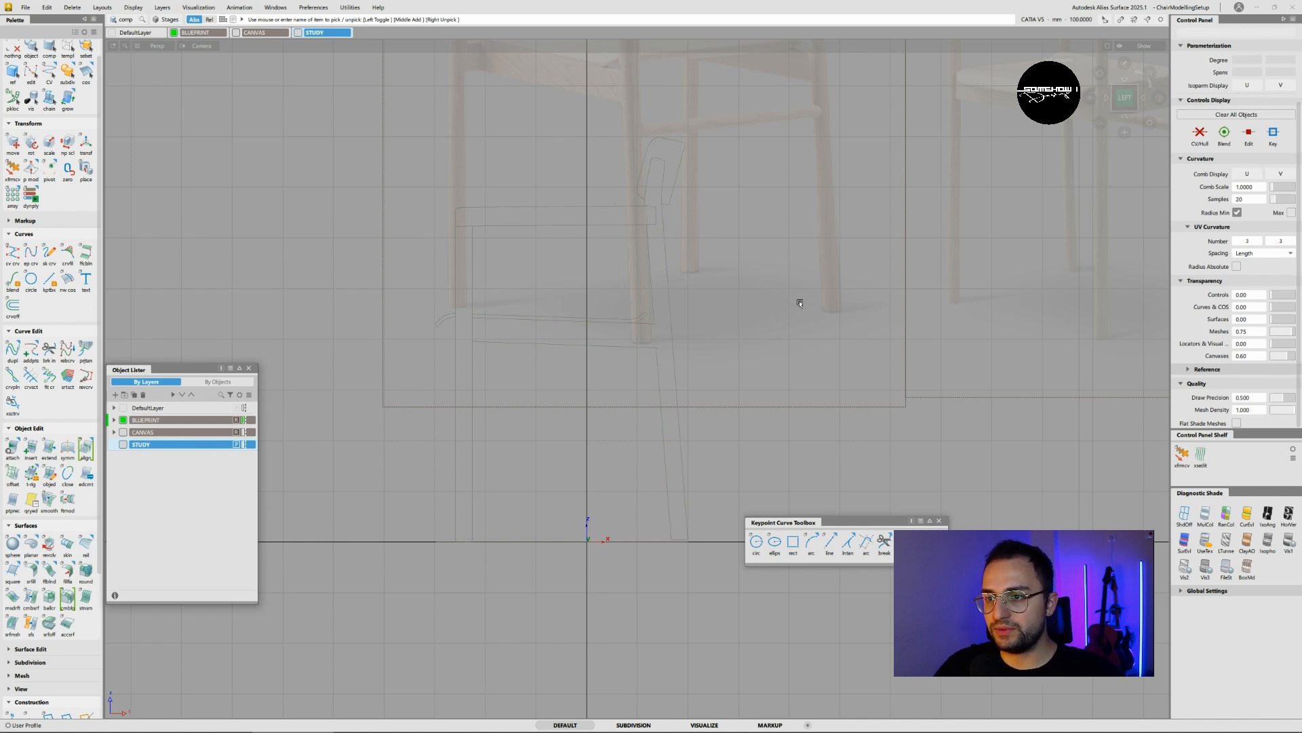
- Try a straight line of about 622 mm from the front leg's foot up to the seat rail, and undo it
left_click(832, 546)
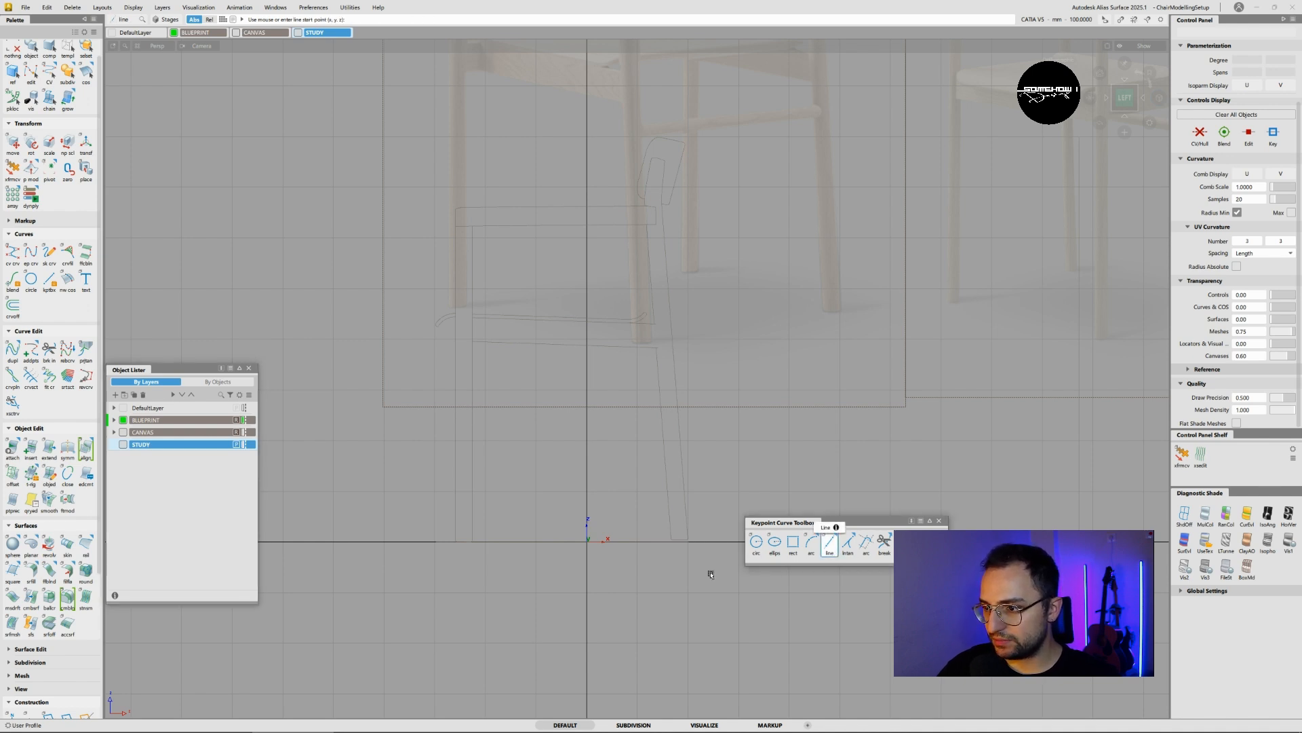
left_click(462, 541)
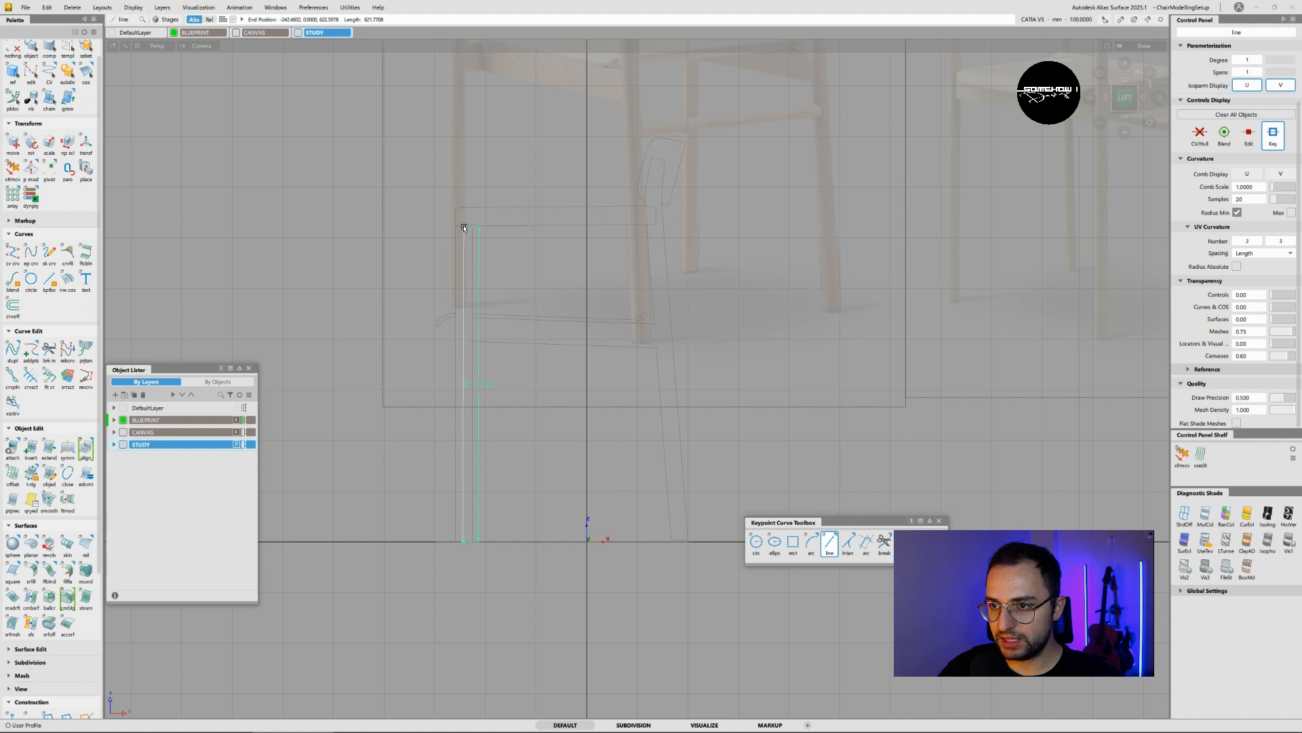
left_click_drag(464, 228, 468, 257)
key("ctrl+z")
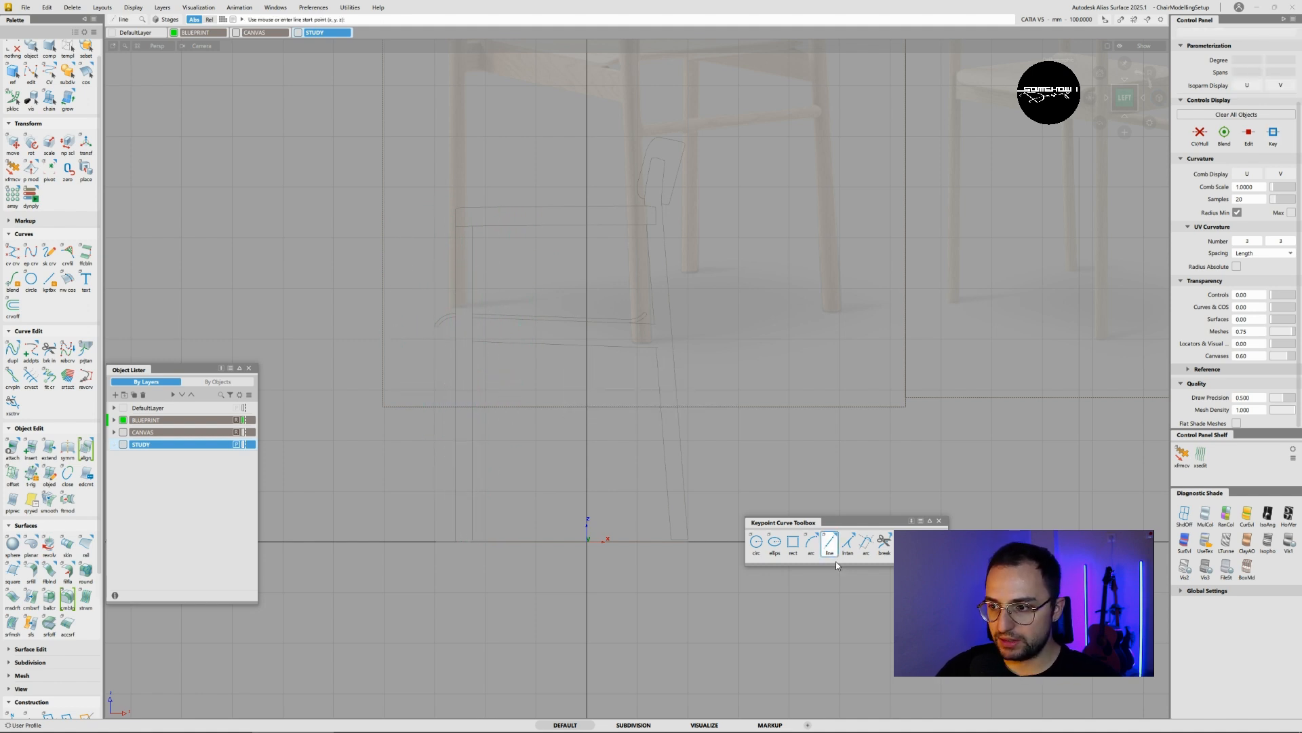
- Draw a vertical trial line up the front leg's centre from its foot, and undo a second, diagonal line tried beside it
left_click(465, 543)
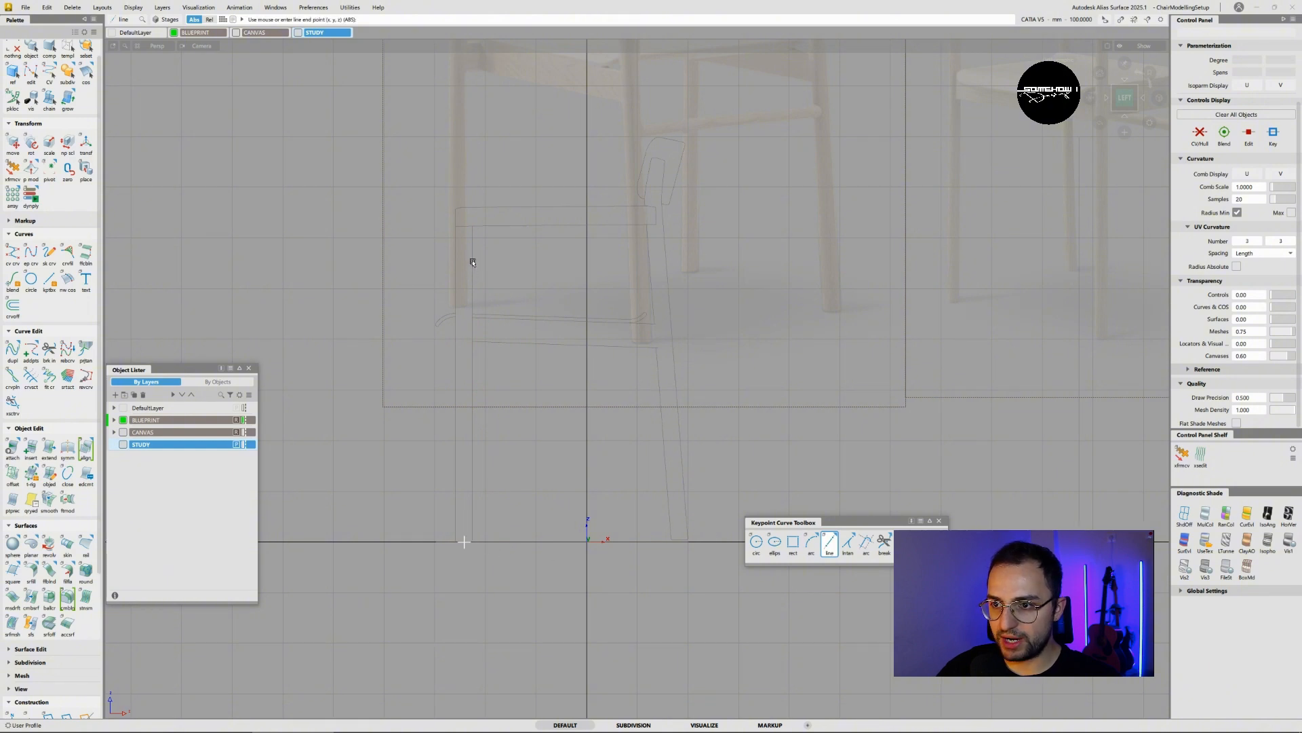
mouse_move(472, 262)
left_mouse_down()
mouse_move(482, 163)
mouse_move(501, 313)
mouse_move(502, 180)
mouse_move(516, 251)
left_mouse_up()
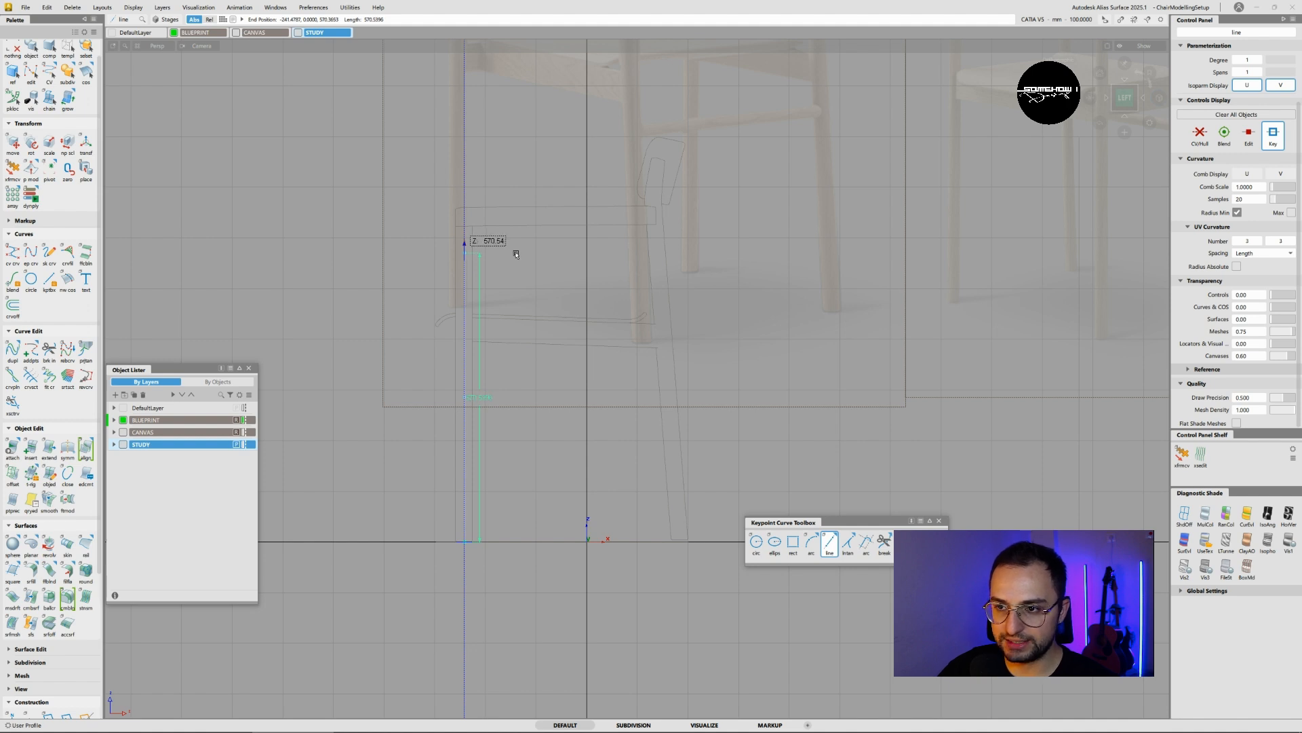
left_click(516, 262)
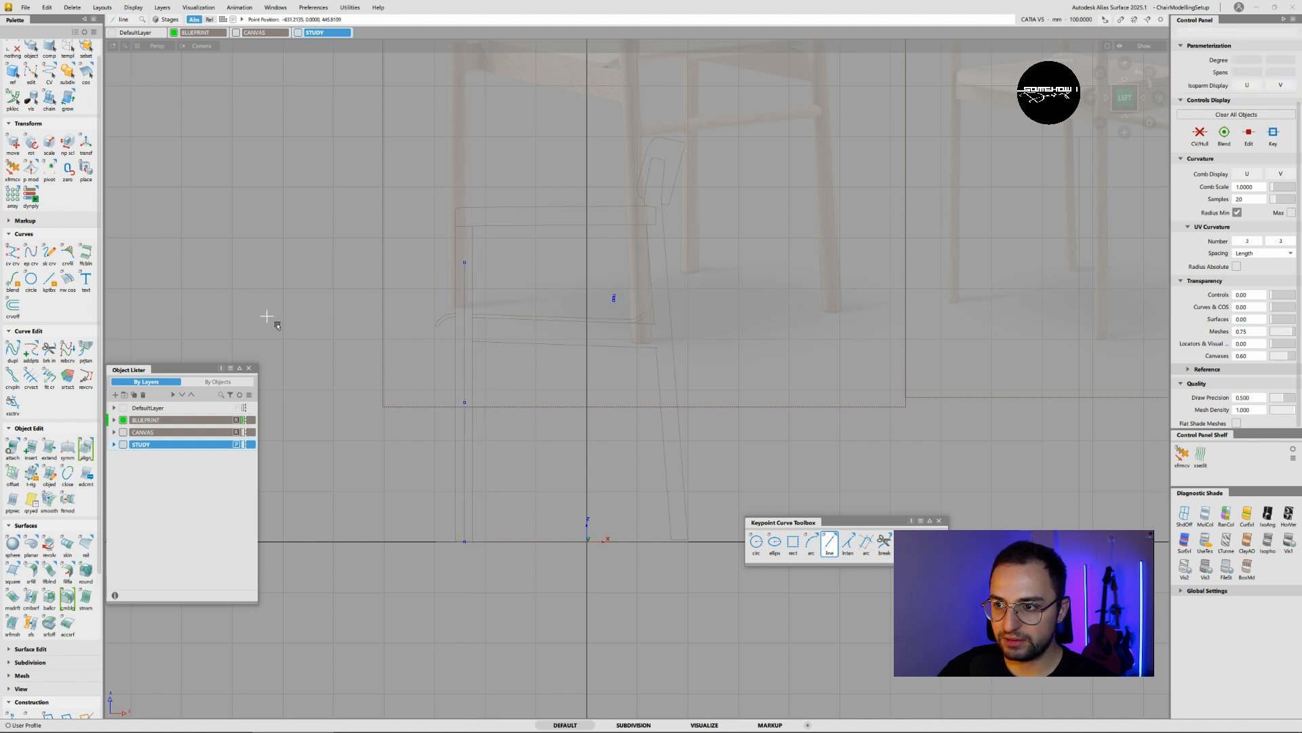
left_click(329, 342)
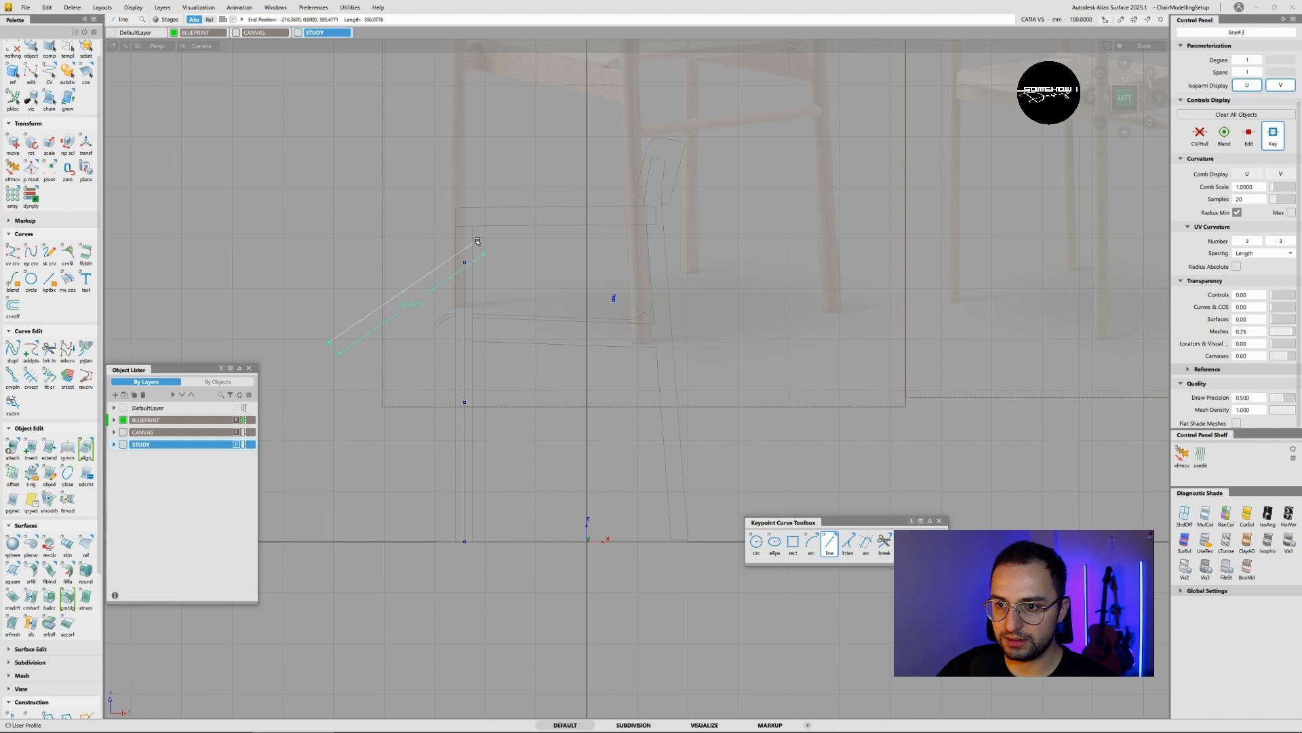
left_click(442, 238)
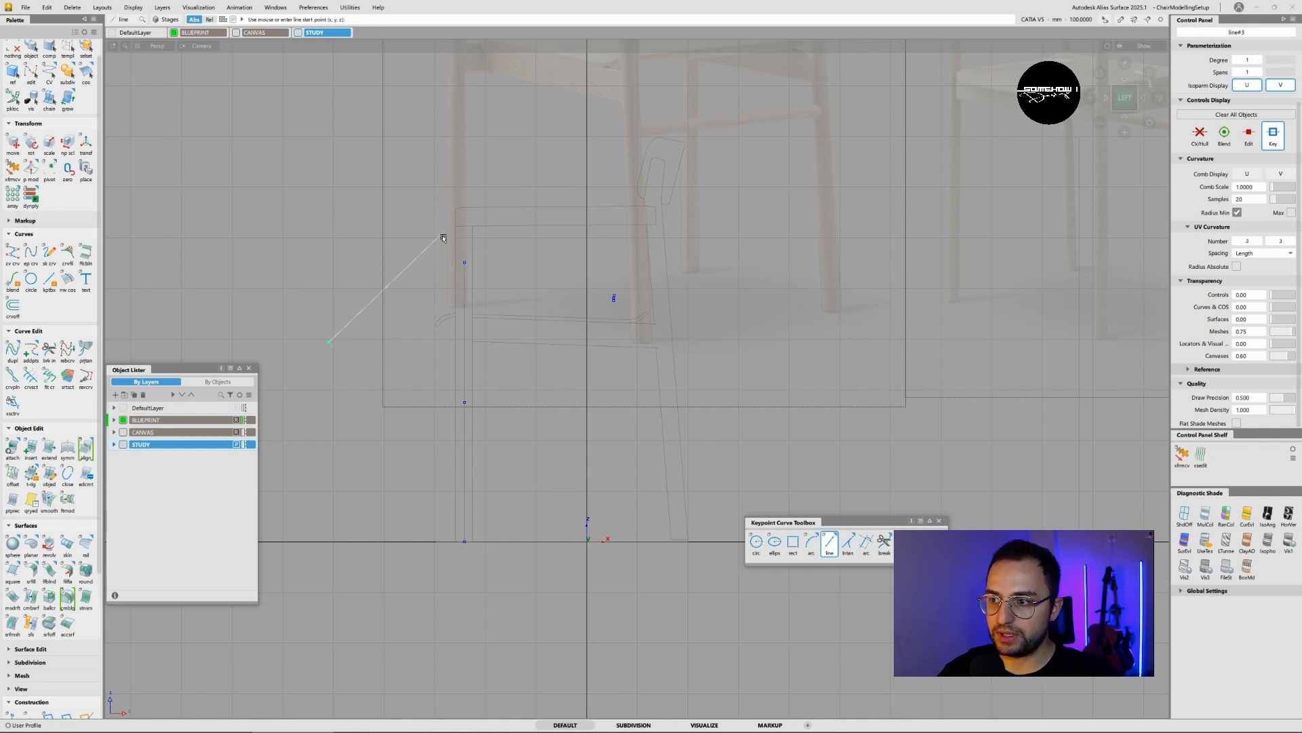
key("ctrl+z")
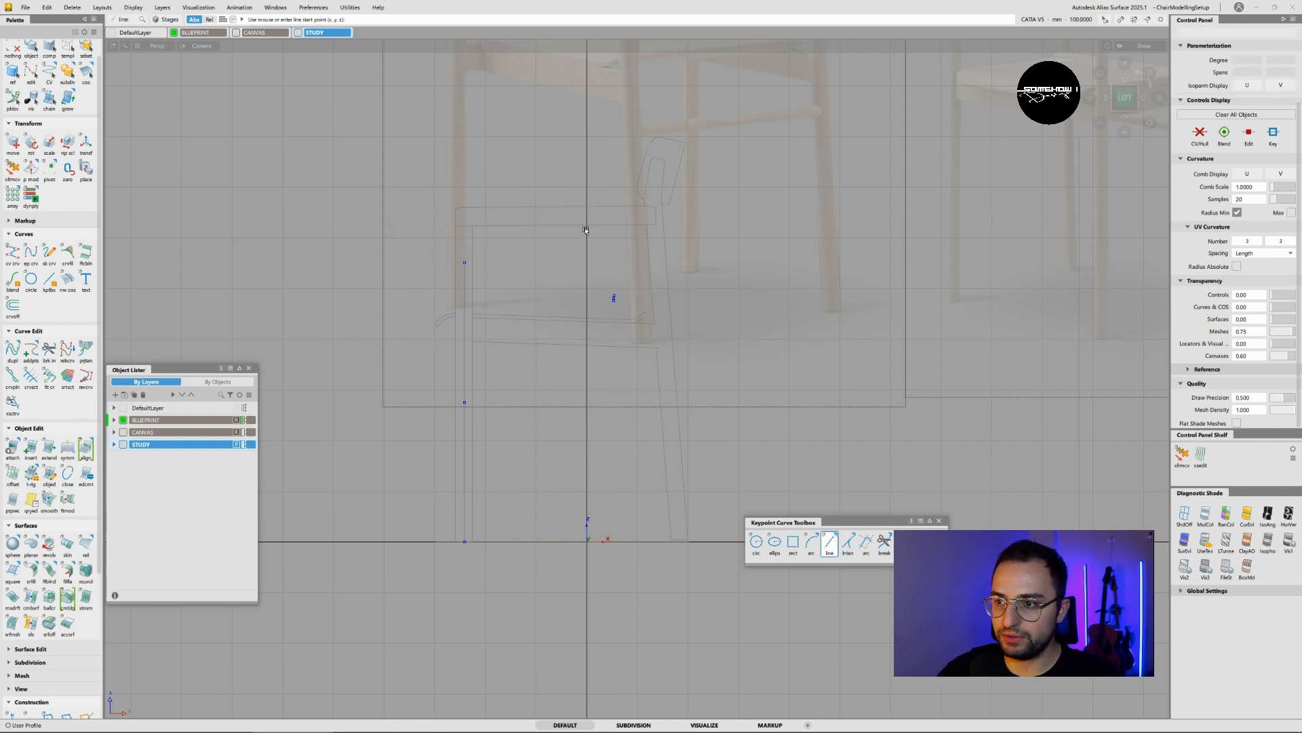
- Delete the vertical trial line on the front leg together with its construction points
left_click(628, 242, "ctrl+shift")
left_click_drag(627, 242, 662, 254, "ctrl+shift")
left_click_drag(652, 263, 434, 380)
key("Delete")
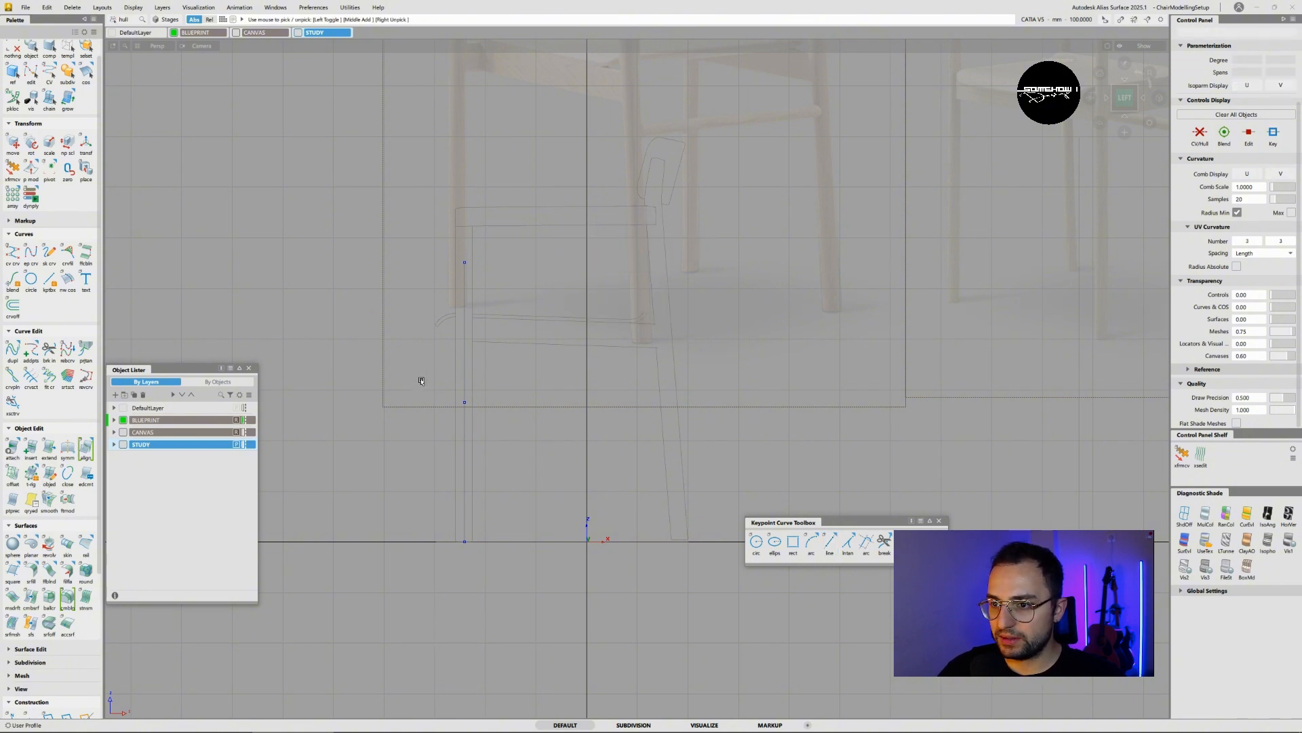
left_click_drag(552, 319, 584, 331, "ctrl+shift")
left_click_drag(510, 342, 396, 387)
key("Delete")
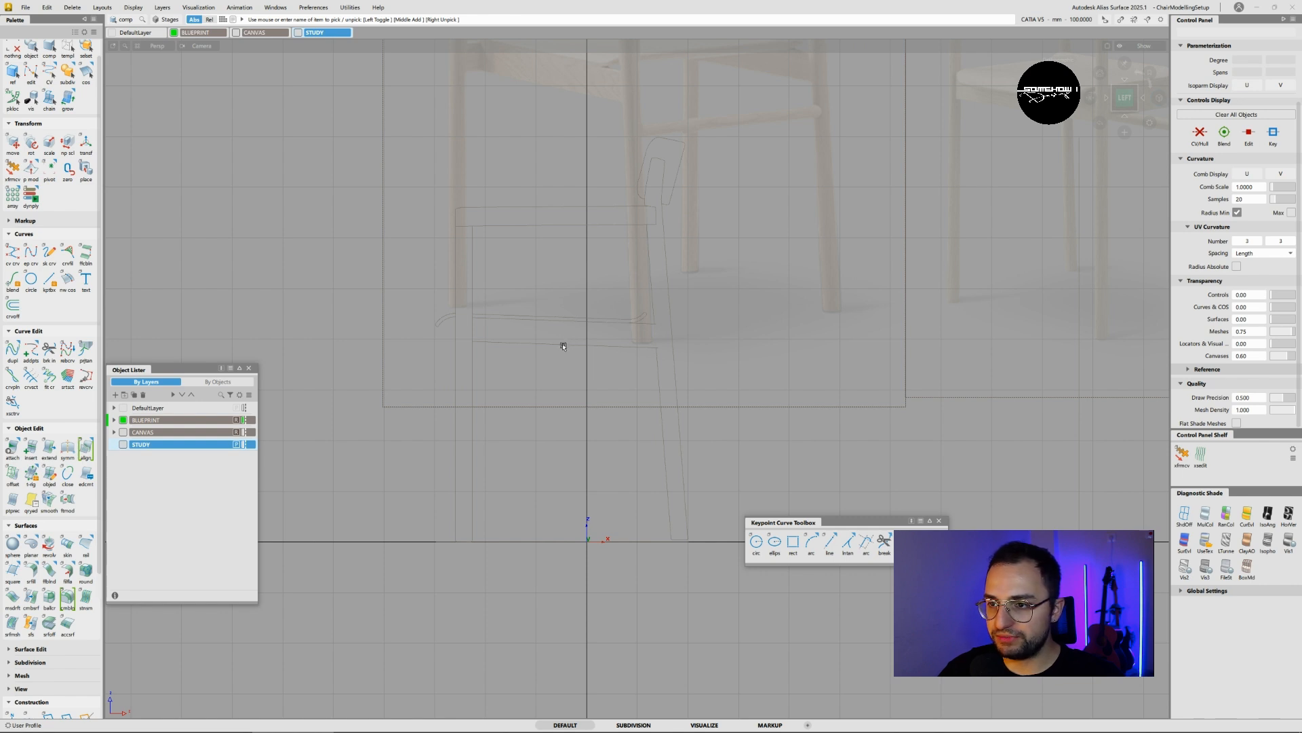
- Review the commands offered by the marking menus, including the pick and display commands
left_click(562, 384, "ctrl+shift")
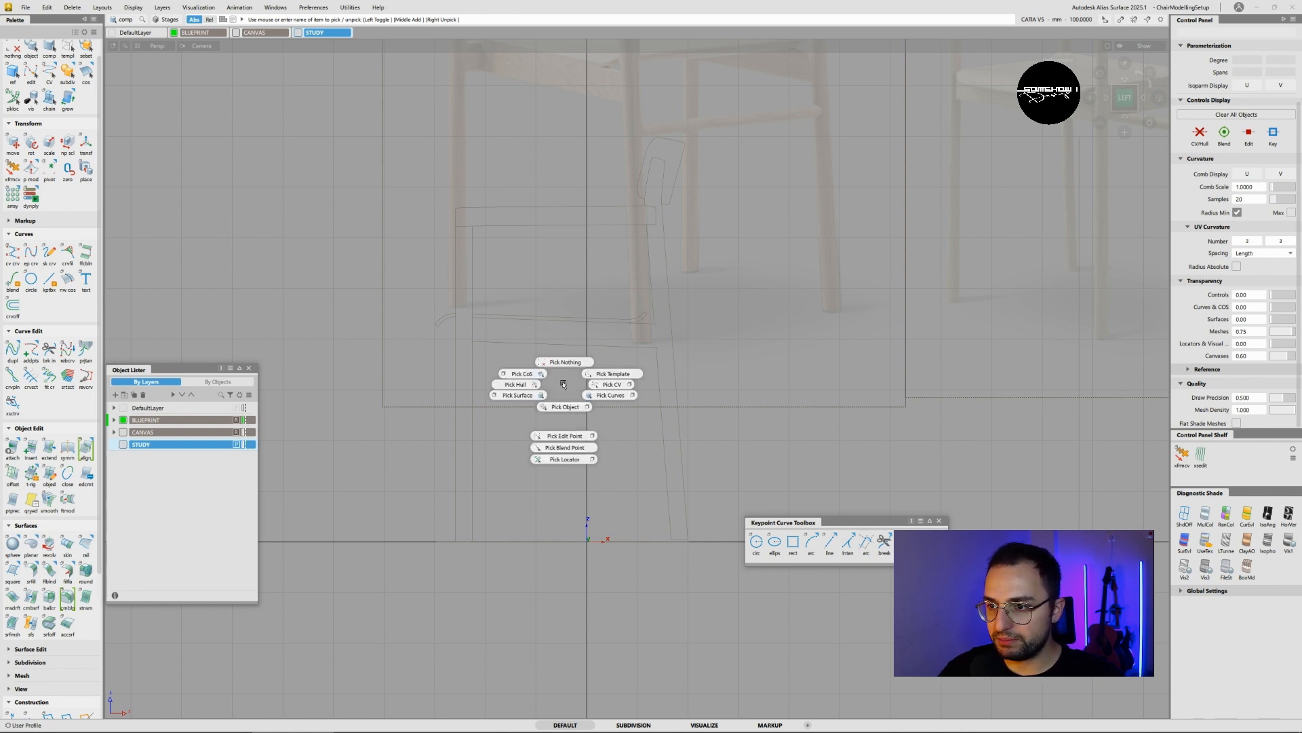
mouse_move(564, 379)
left_mouse_down("ctrl+shift")
mouse_move(556, 353)
mouse_move(496, 417)
mouse_move(638, 387)
mouse_move(512, 343)
mouse_move(555, 392)
mouse_move(577, 390)
mouse_move(528, 342)
mouse_move(524, 448)
mouse_move(618, 366)
mouse_move(517, 370)
mouse_move(571, 419)
mouse_move(581, 367)
left_mouse_up("ctrl+shift")
left_click_drag(620, 406, 569, 362, "ctrl+shift")
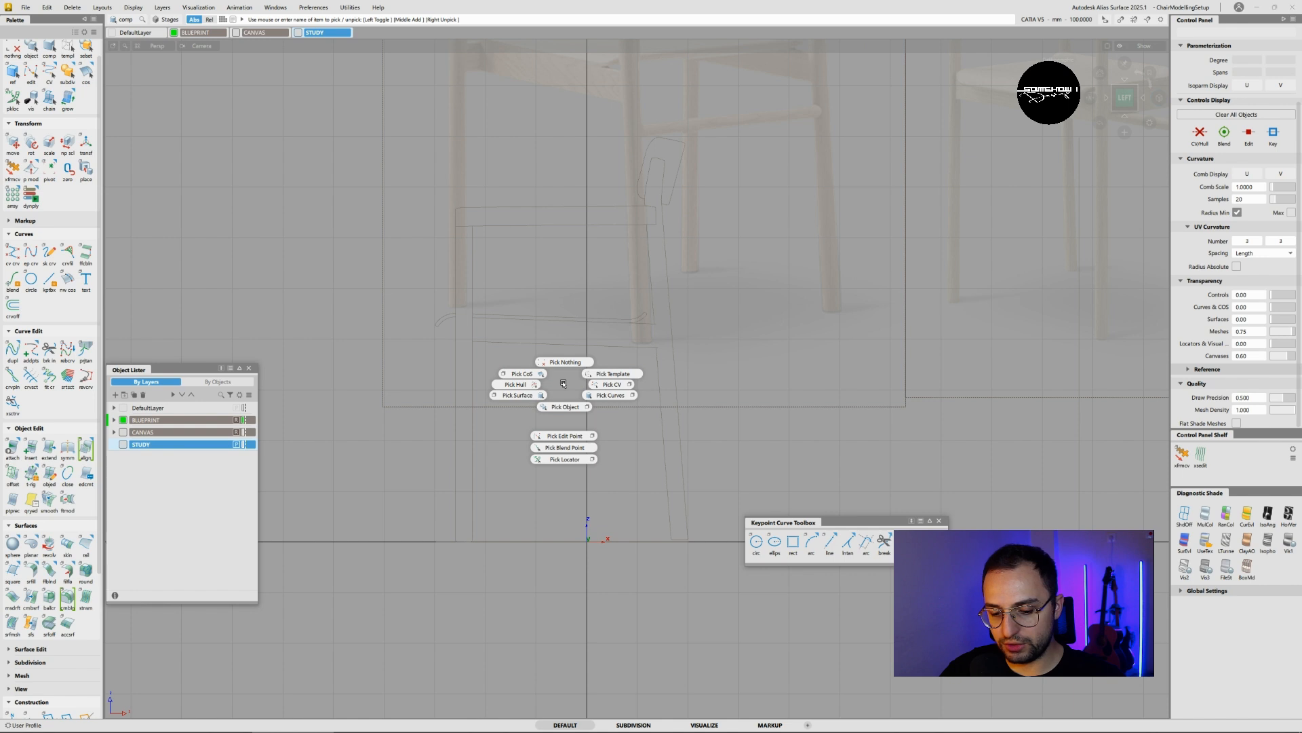
left_click_drag(563, 383, 563, 383, "ctrl+shift")
middle_click_drag(563, 384, 612, 368, "ctrl+shift")
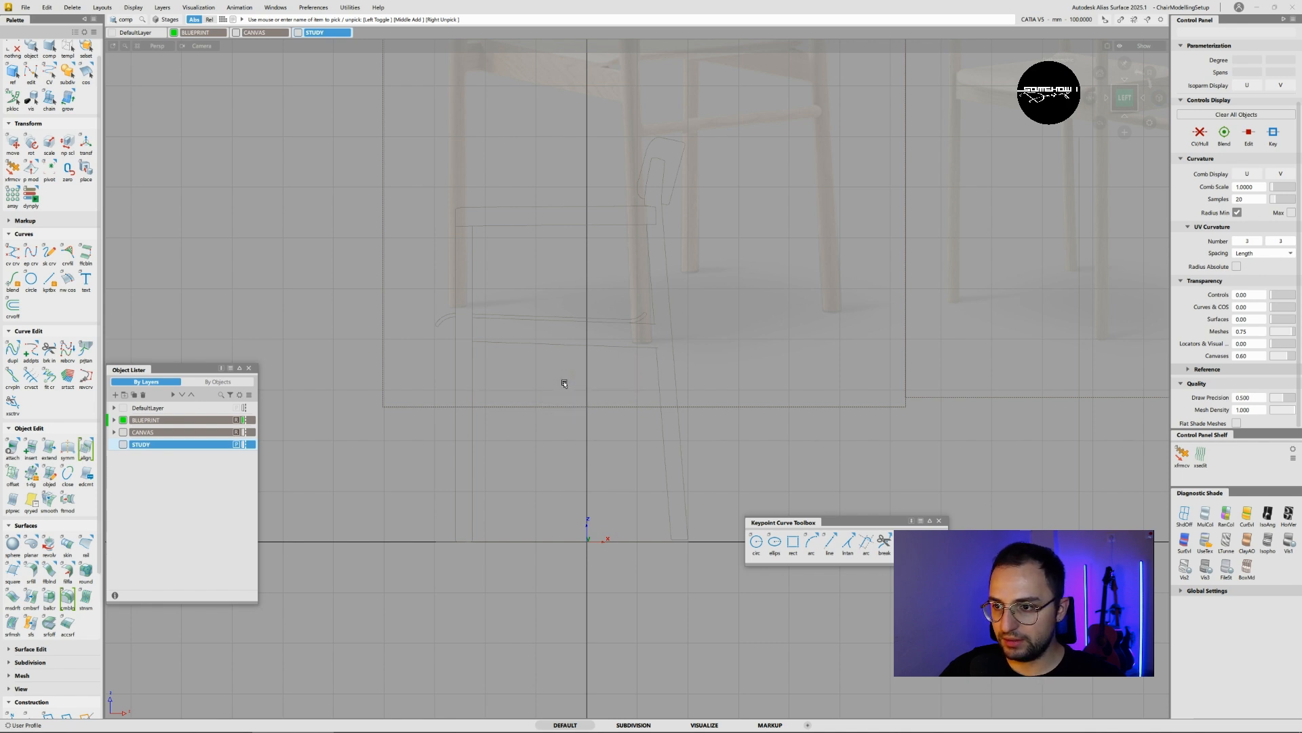
right_click(563, 384, "ctrl+shift")
mouse_move(564, 378)
right_mouse_down("ctrl+shift")
mouse_move(638, 374)
mouse_move(577, 424)
mouse_move(544, 347)
mouse_move(626, 440)
mouse_move(546, 390)
mouse_move(632, 327)
mouse_move(582, 467)
mouse_move(565, 328)
mouse_move(614, 434)
mouse_move(581, 343)
mouse_move(515, 367)
mouse_move(567, 383)
right_mouse_up("ctrl+shift")
left_click_drag(567, 383, 565, 388, "ctrl+shift")
middle_click_drag(569, 384, 569, 385, "ctrl+shift")
right_click_drag(569, 385, 569, 385, "ctrl+shift")
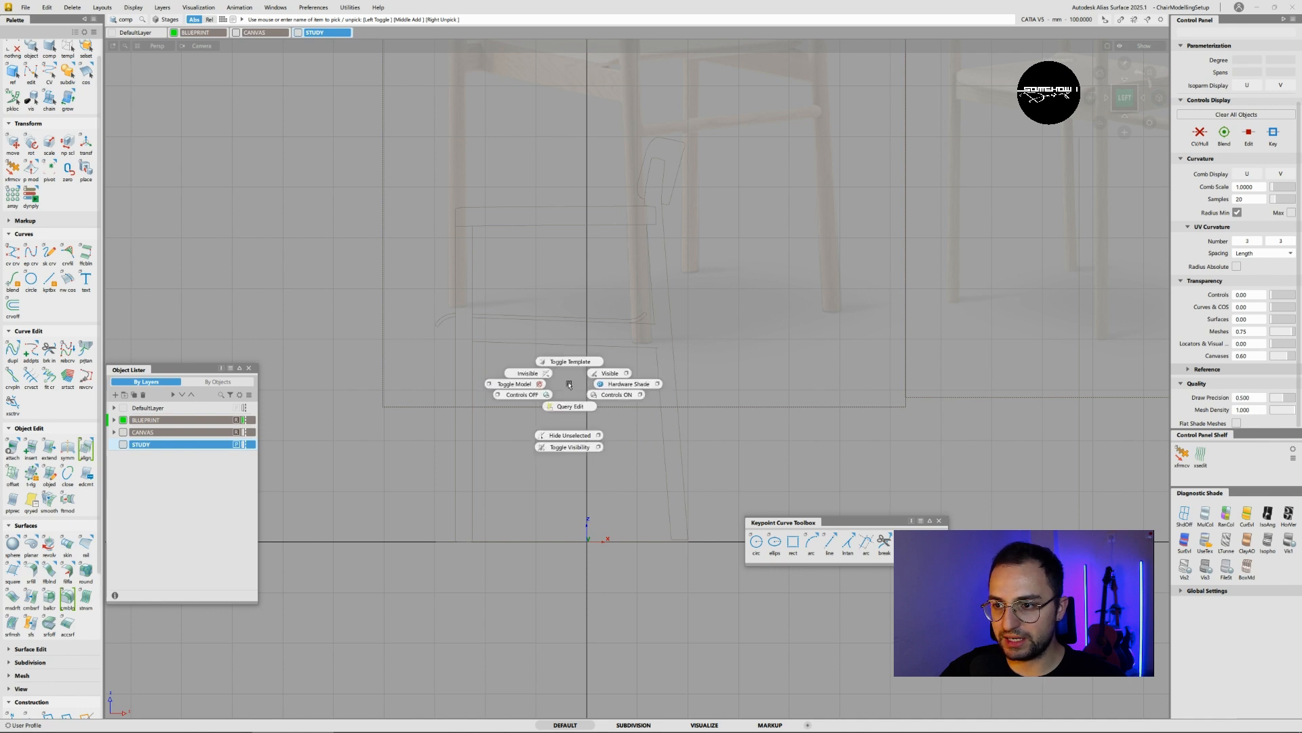
mouse_move(569, 385)
left_mouse_down("ctrl+shift")
mouse_move(654, 349)
mouse_move(545, 373)
mouse_move(572, 383)
left_mouse_up("ctrl+shift")
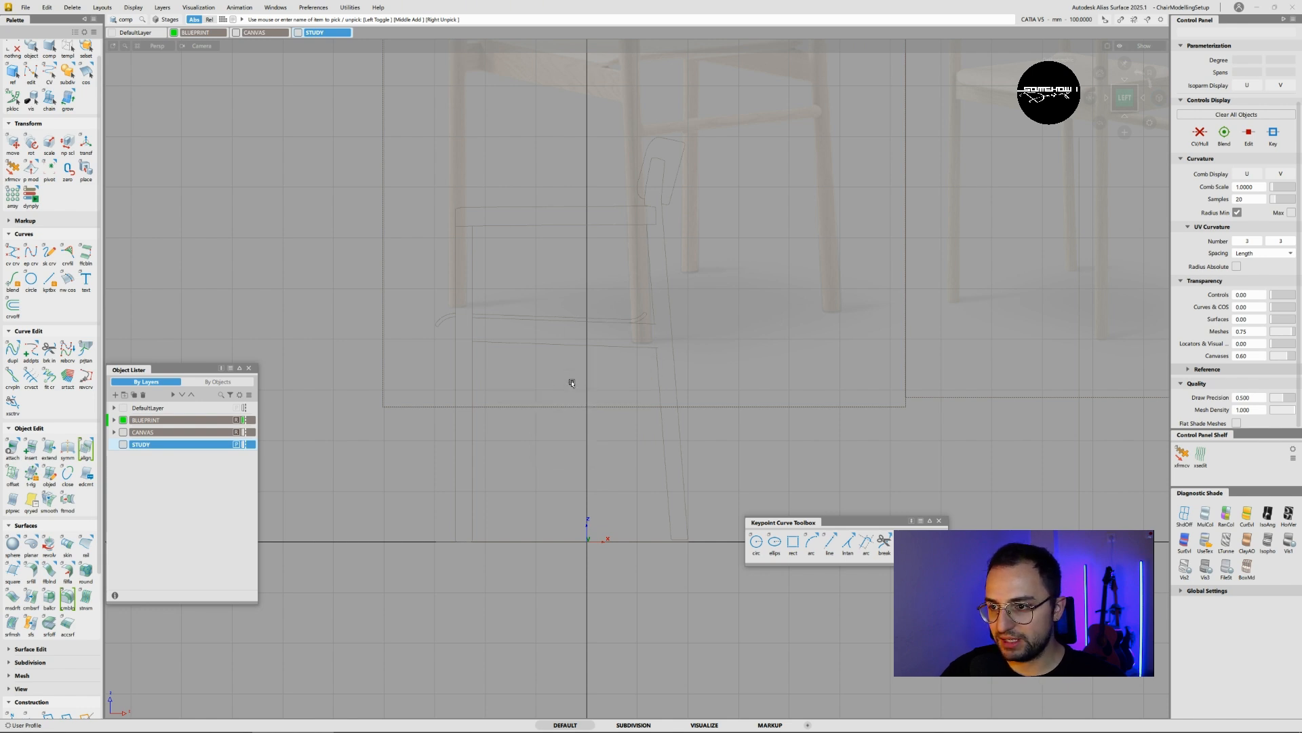
- Draw a vertical centre line for the front leg from its foot to the underside of the seat rail
left_click(830, 546)
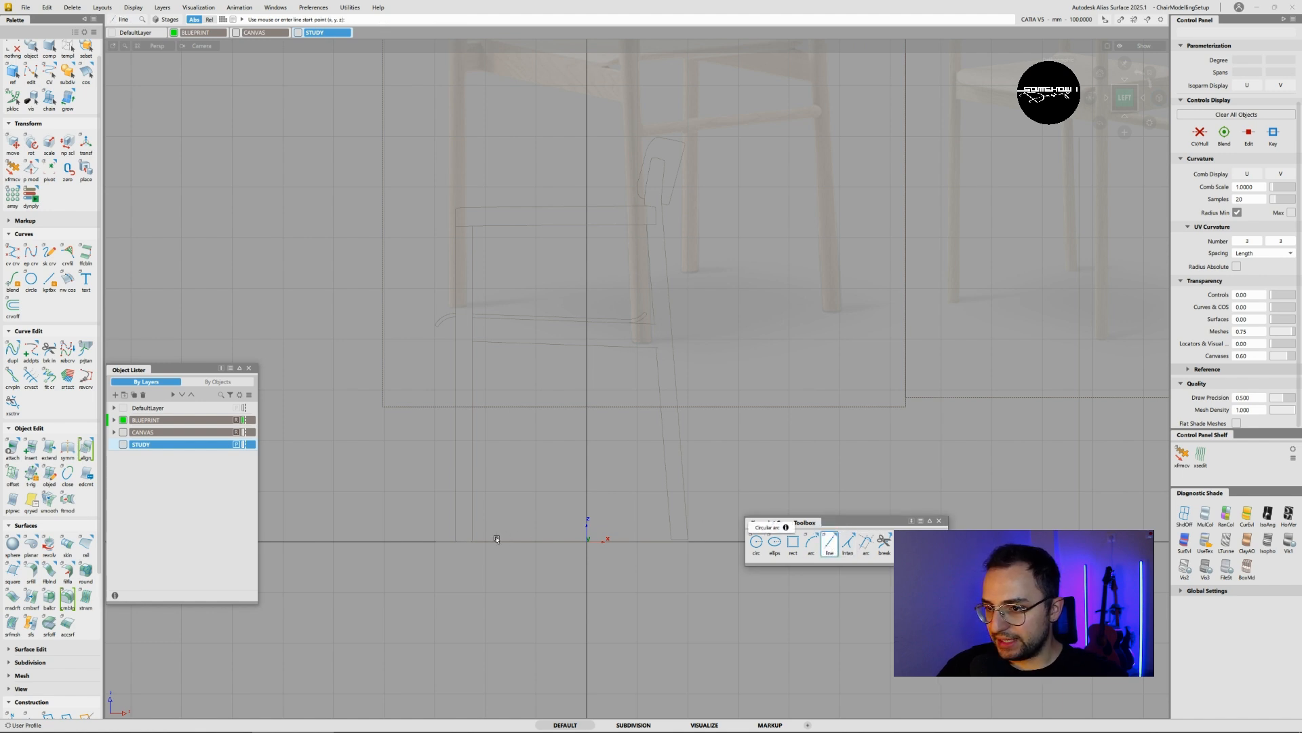
left_click(464, 542)
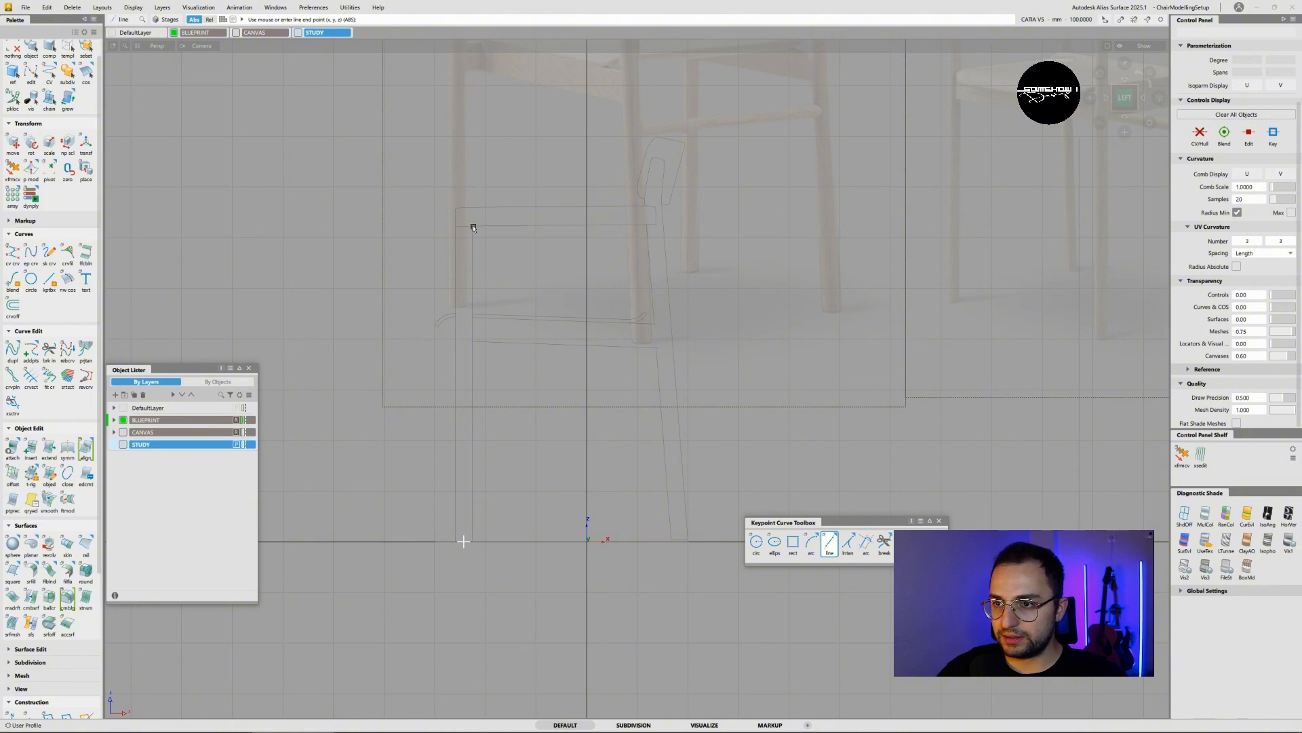
left_click_drag(466, 226, 523, 230)
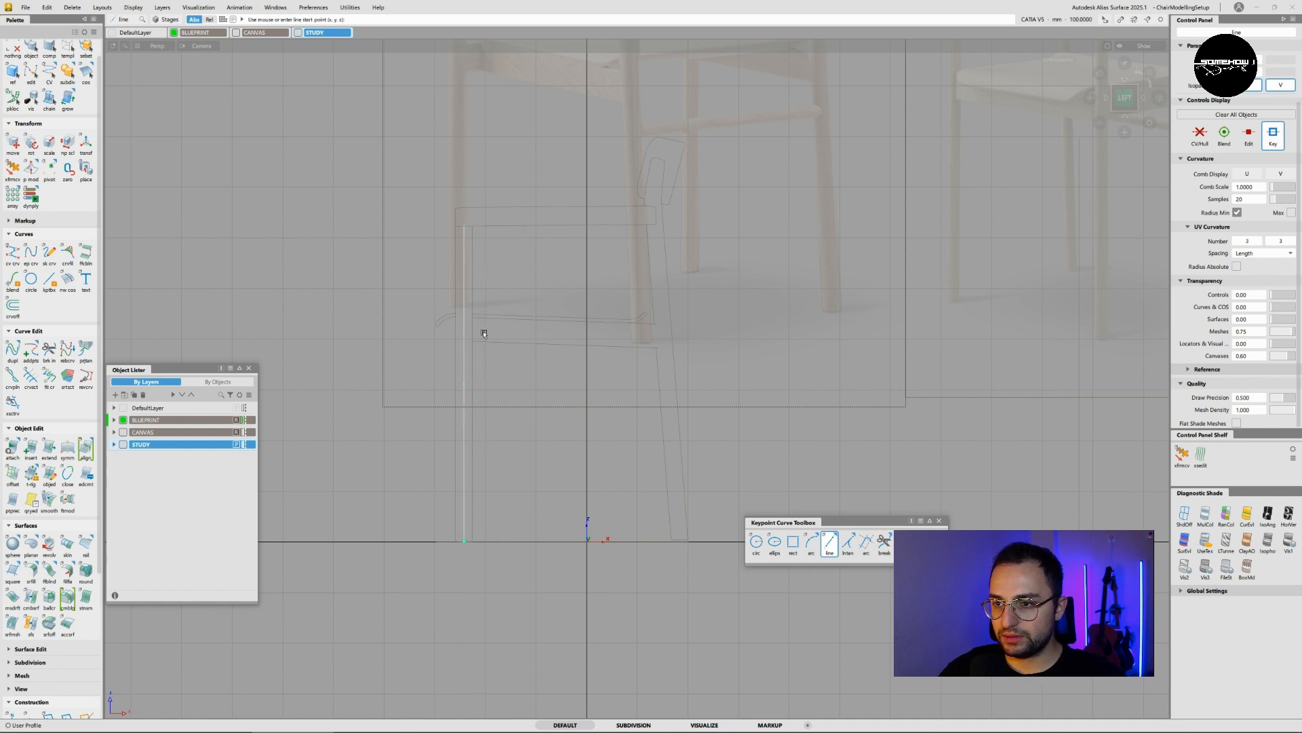
- Draw a short horizontal line from the lower end of the leg's centre line to the leg's side edge
key("alt+shift")
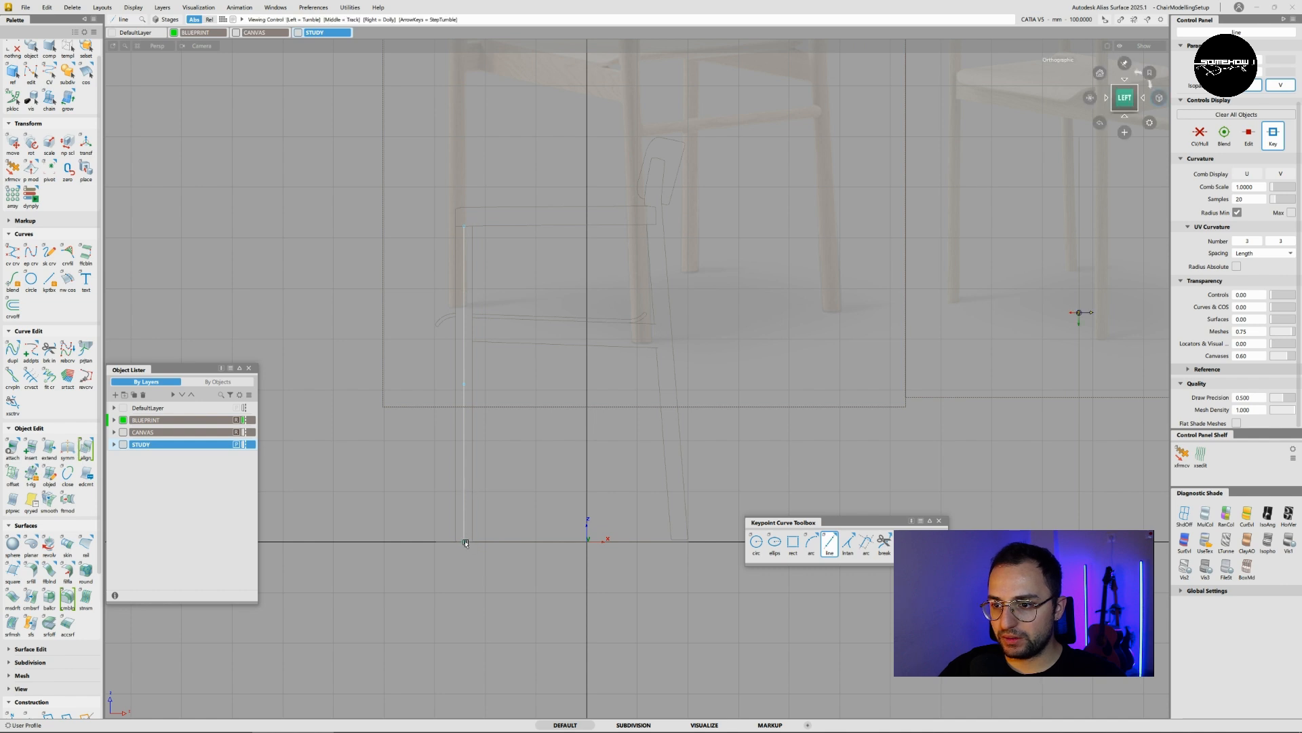
right_click_drag(466, 543, 650, 371, "alt+shift")
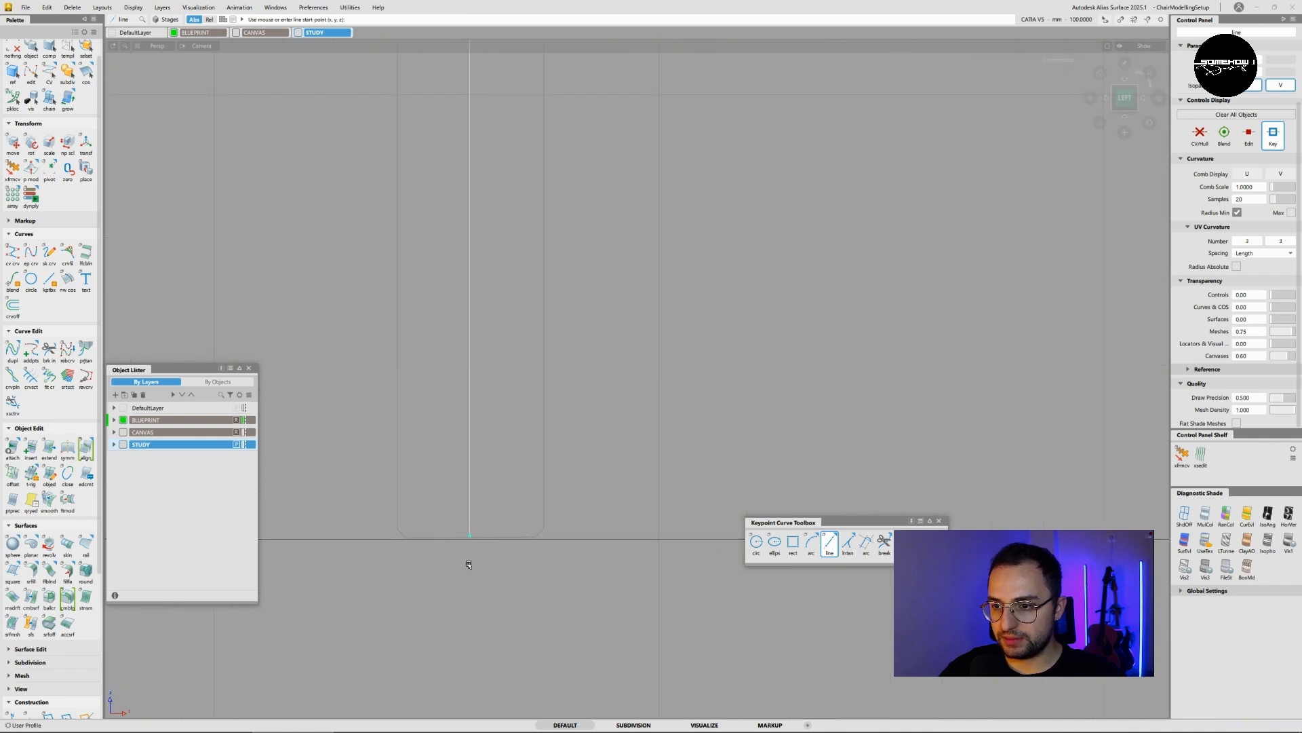
right_click_drag(568, 472, 543, 459, "alt+shift")
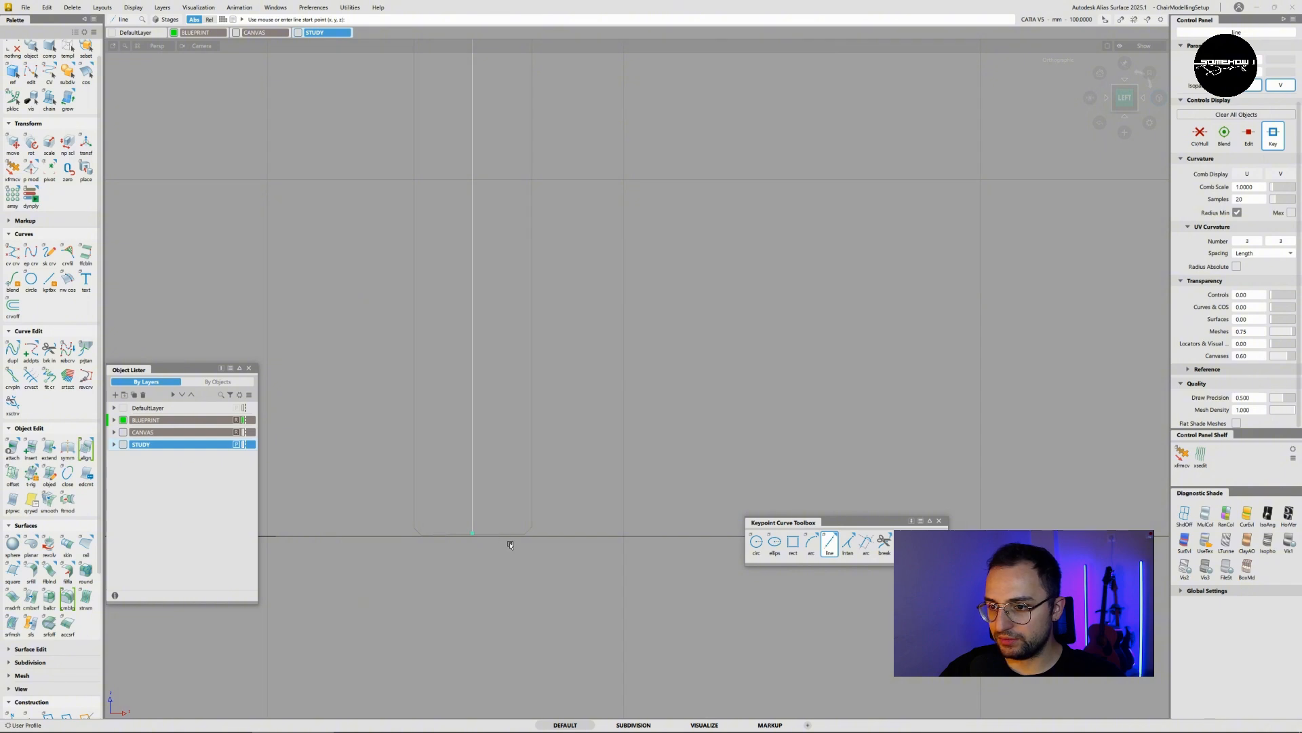
left_click_drag(507, 550, 513, 493, "ctrl+shift")
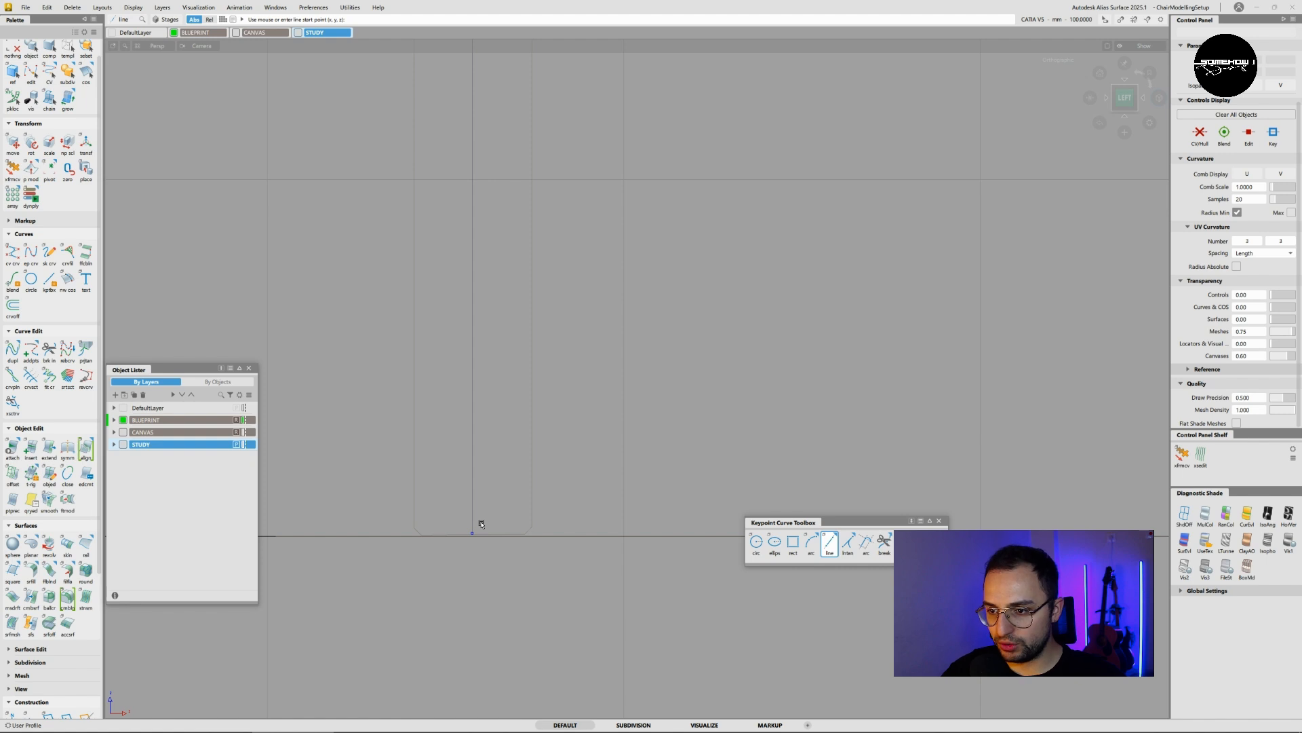
left_click(481, 523)
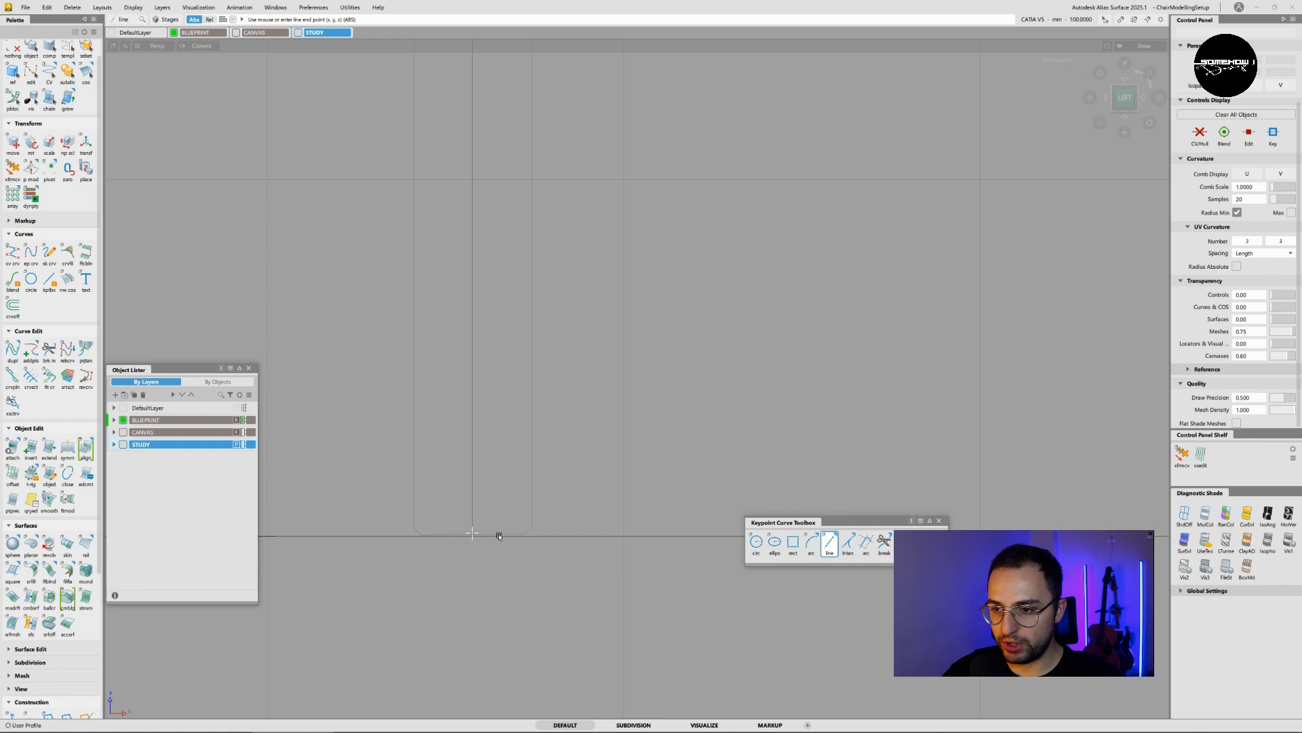
left_click_drag(500, 532, 532, 534)
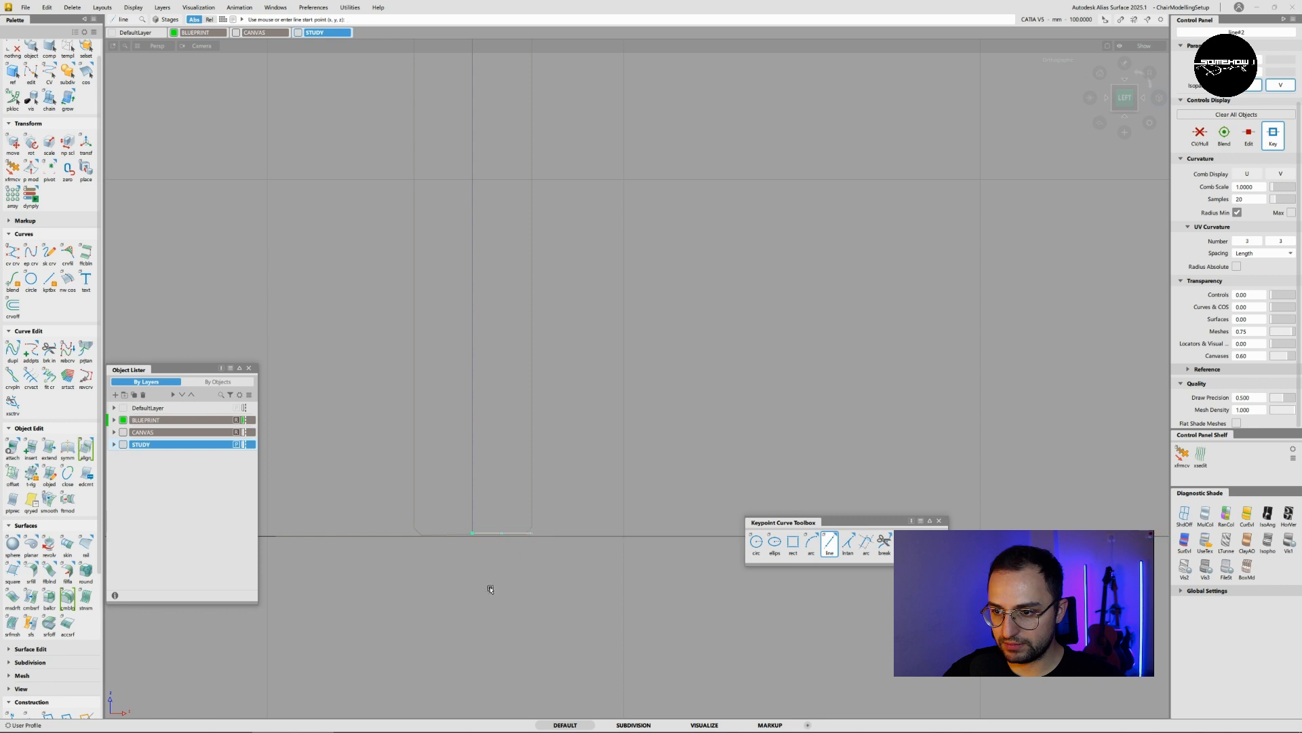
- Set the pivot of the short horizontal line to the middle of that line
left_click(513, 504, "ctrl+shift")
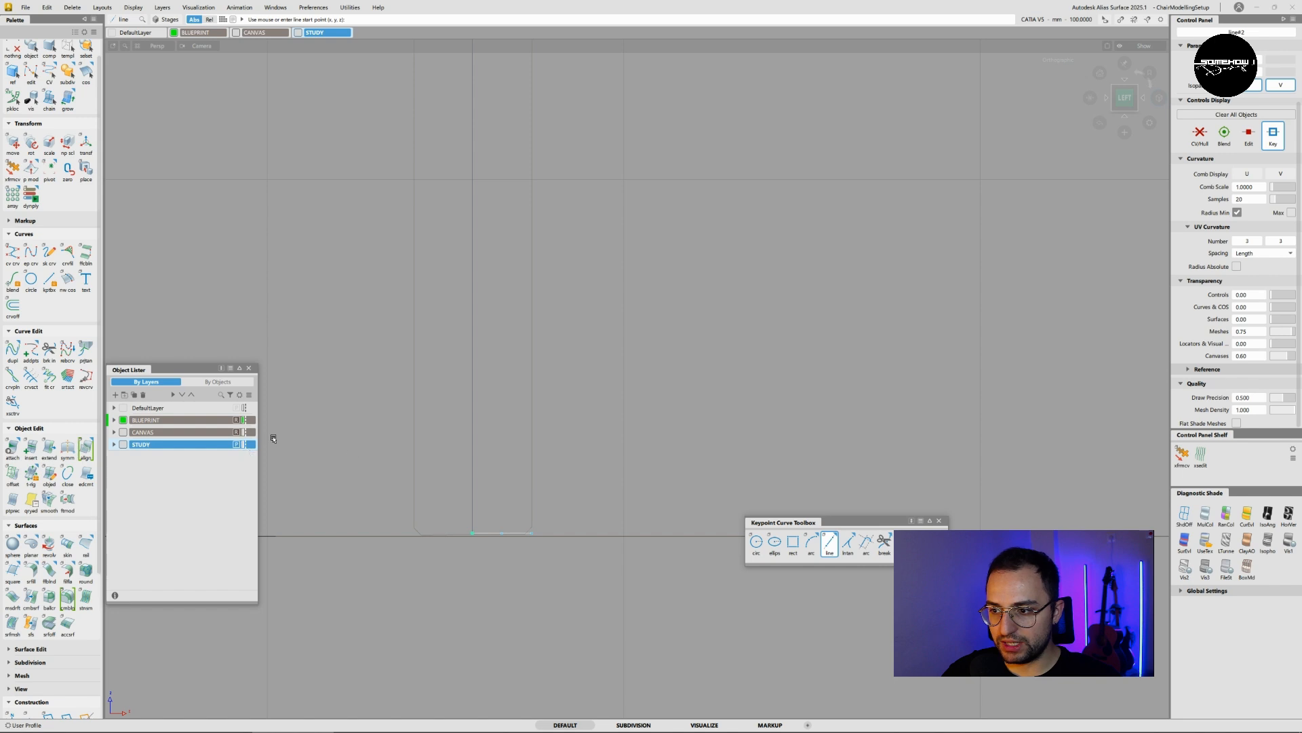
scroll(41, 188, "up", 1)
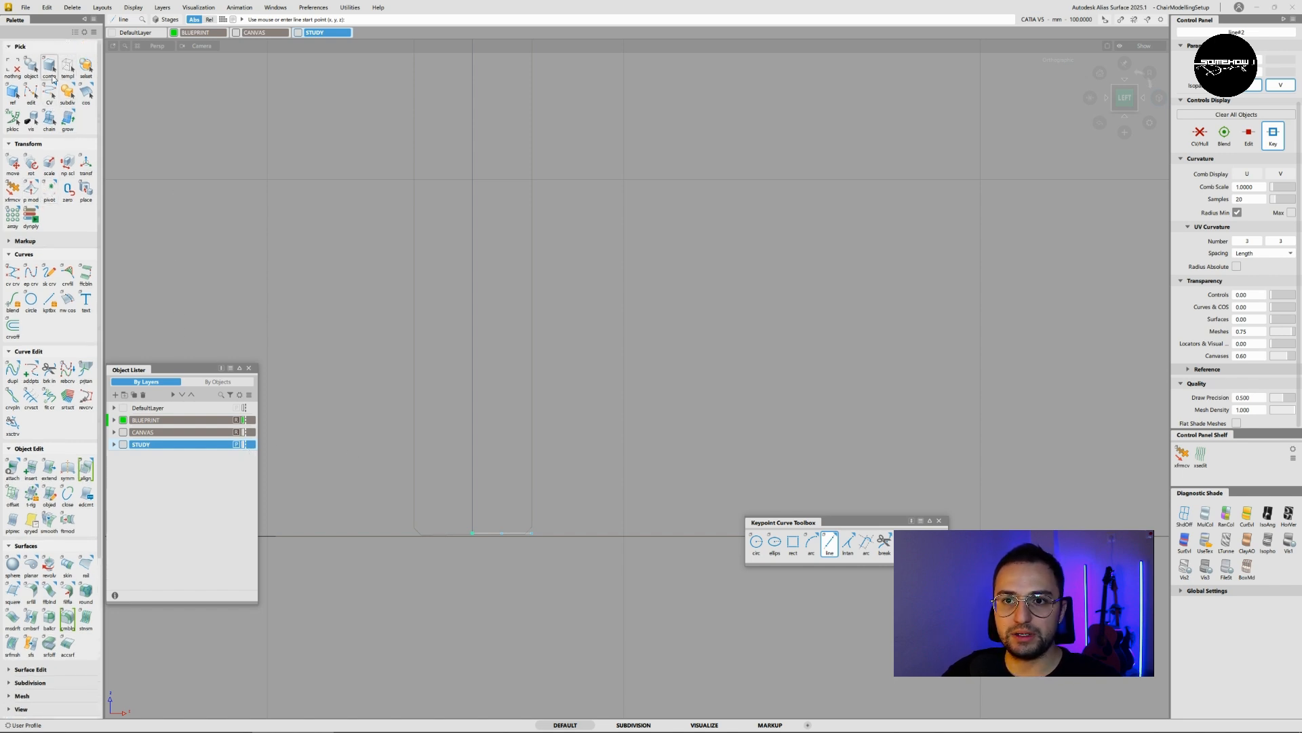
left_click(54, 193)
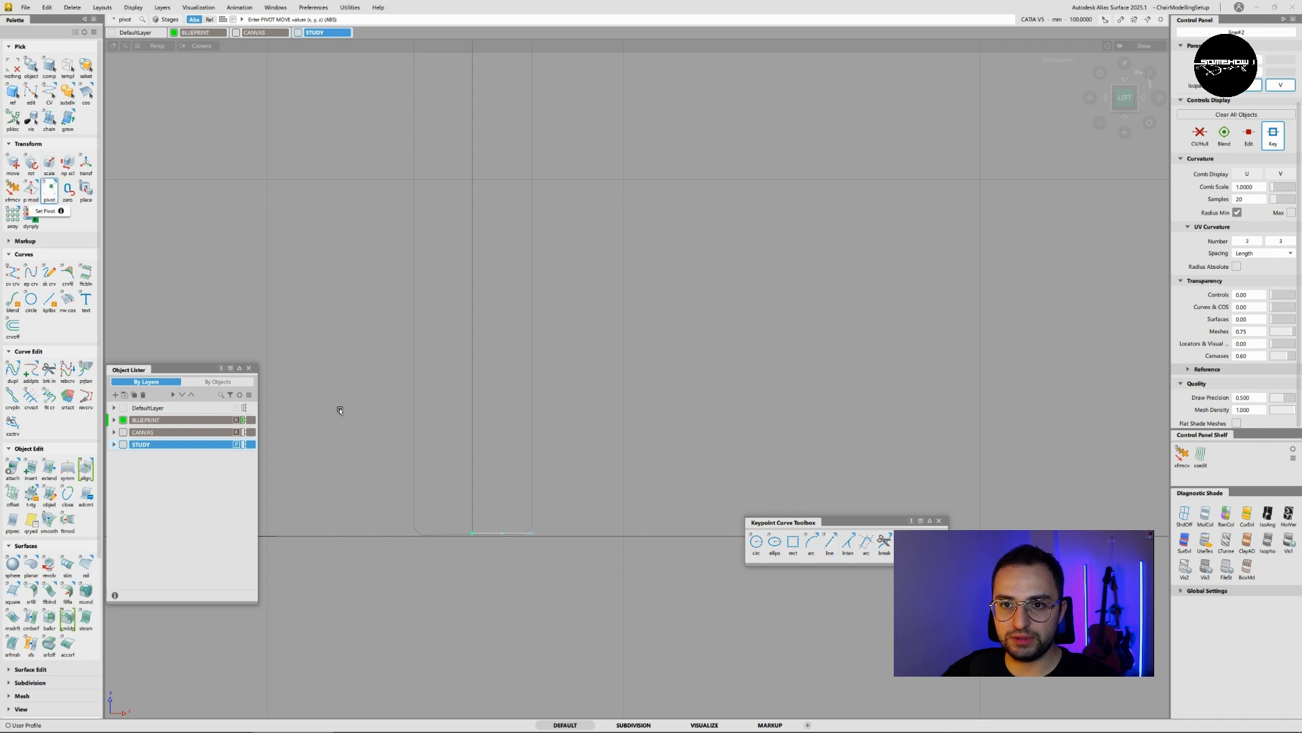
left_click(503, 540)
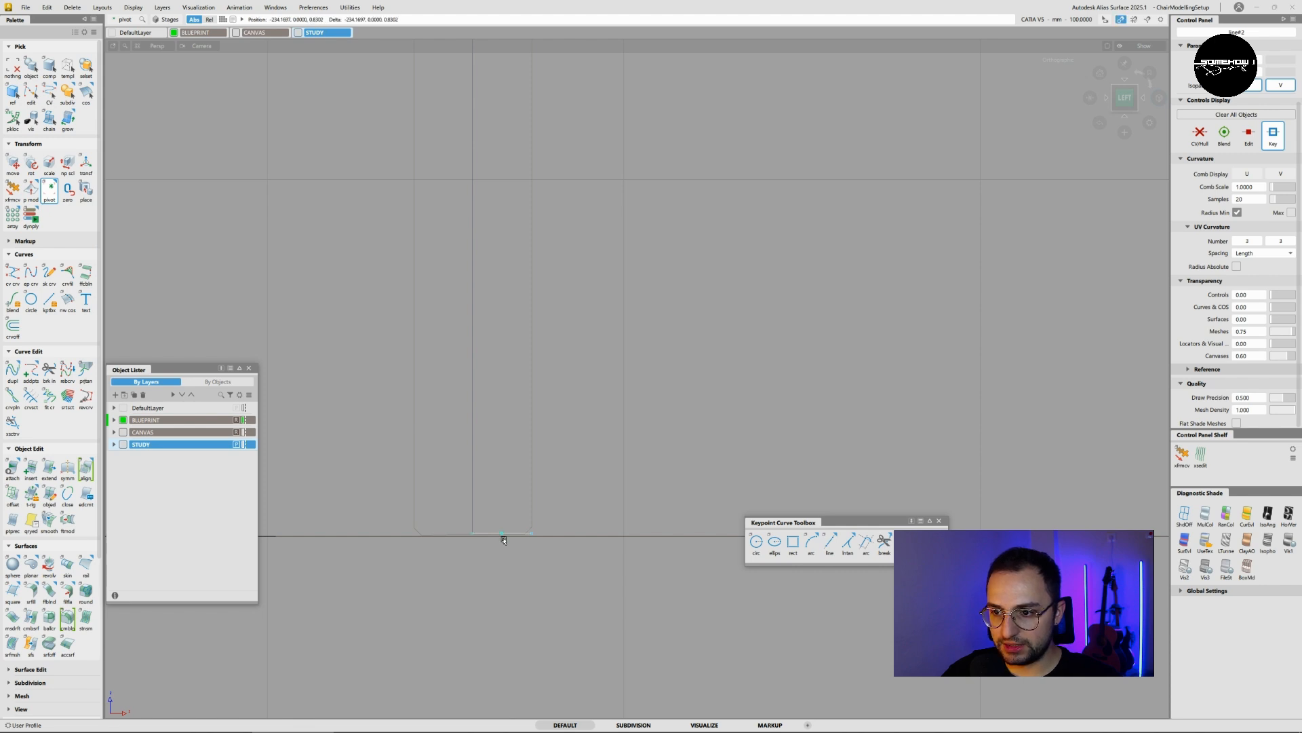
- Try to move the short horizontal line by its pivot onto the leg's vertical centre line, and undo the move
middle_click(543, 483, "ctrl+shift")
middle_click_drag(543, 482, 546, 464, "ctrl+shift")
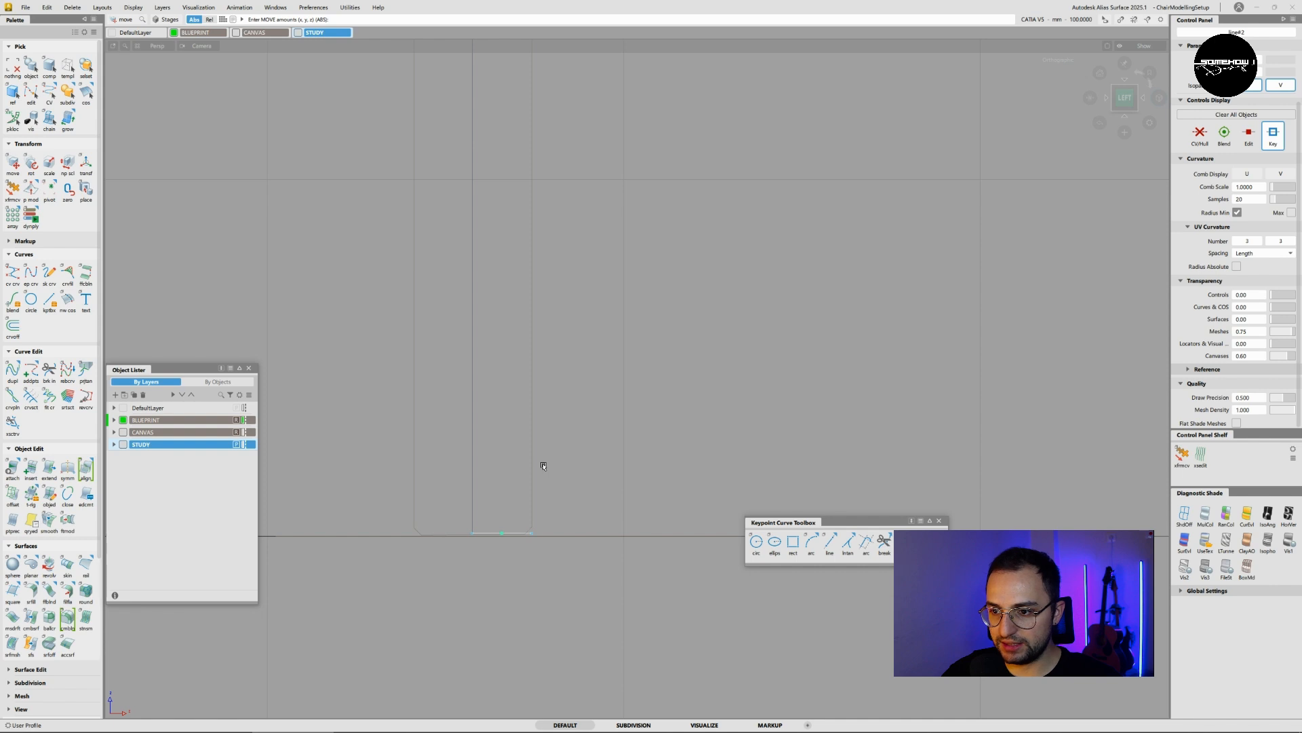
middle_click(474, 540, "alt")
key("ctrl+z")
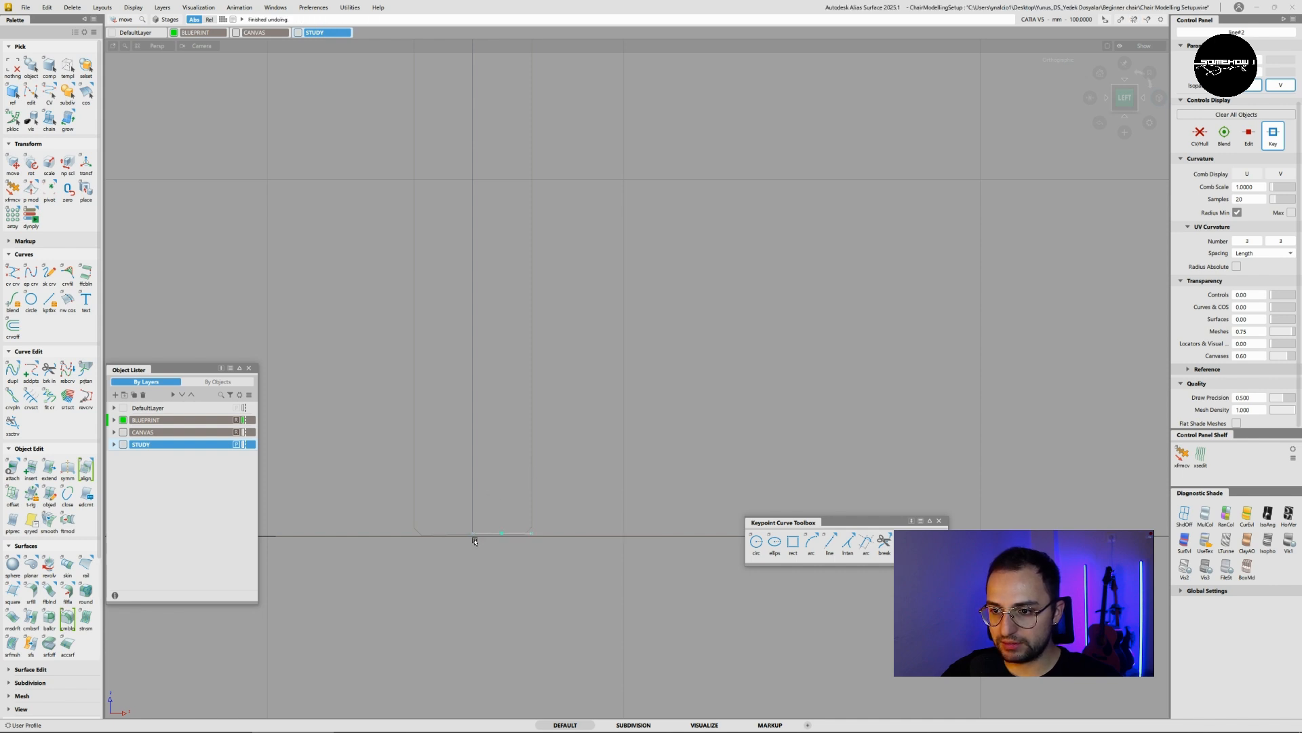
- Snap the short horizontal line by its pivot onto the leg's vertical centre line and scale it to span the leg's width
middle_click(475, 541, "alt")
key("ctrl+z")
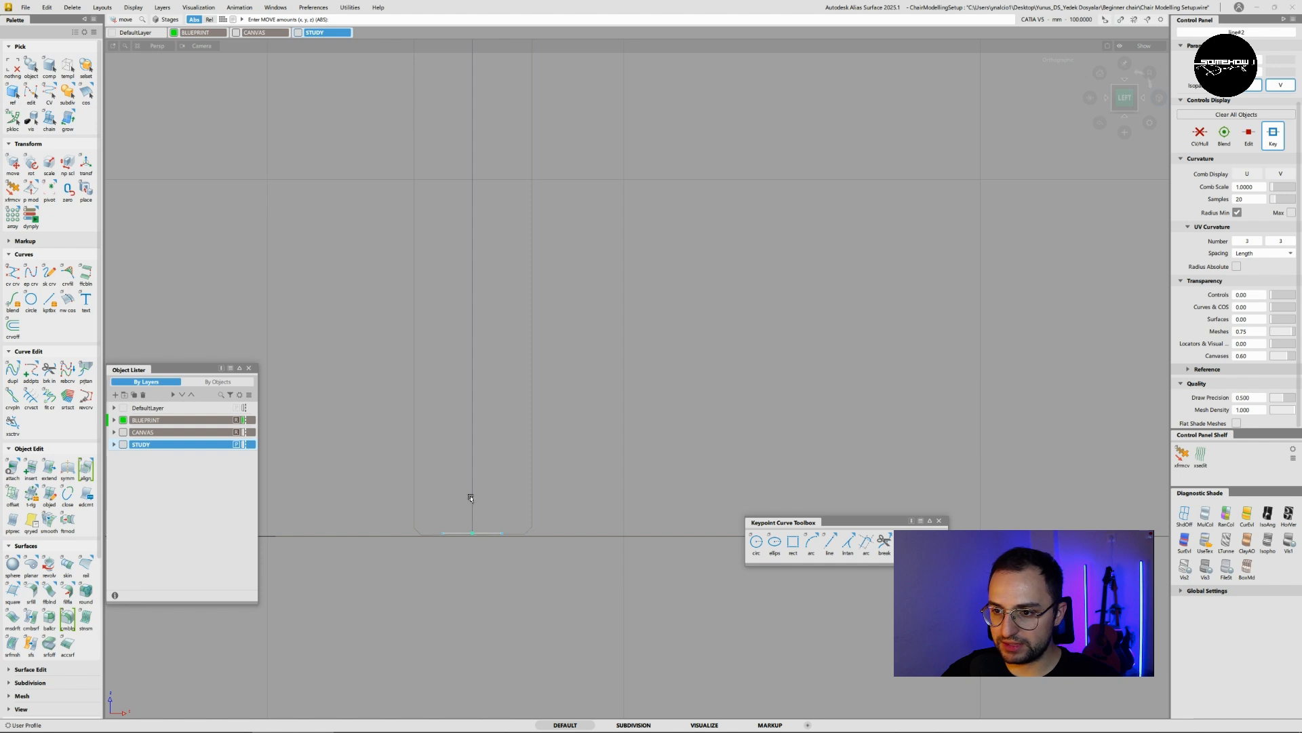
middle_click(474, 552, "ctrl+shift")
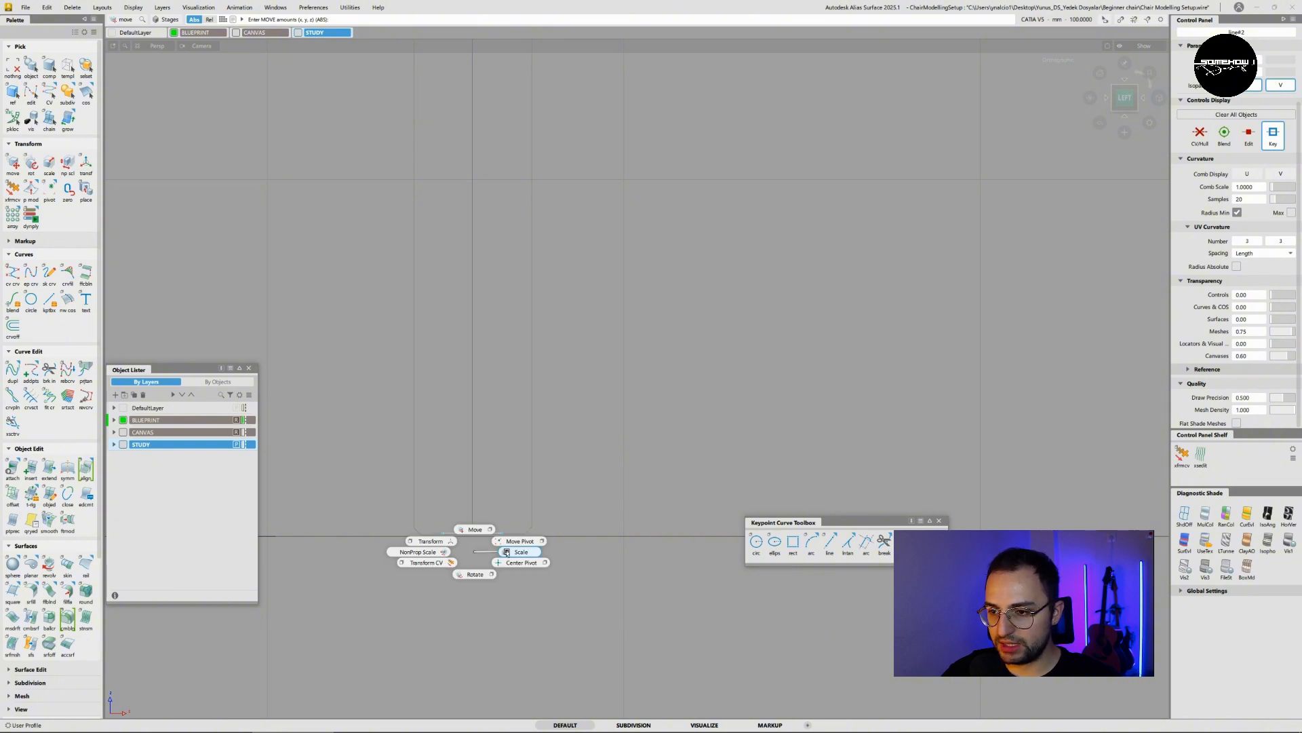
left_click(506, 552)
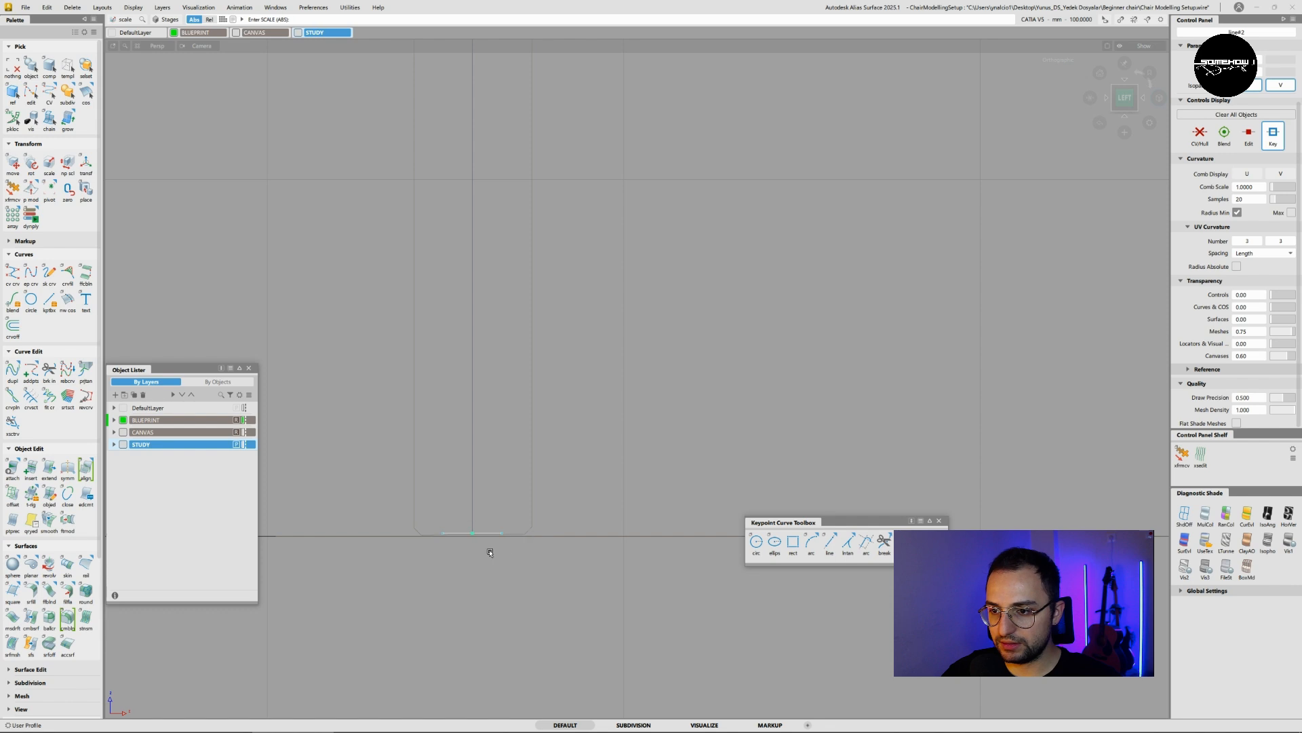
scroll(487, 553, "down", 1)
left_click_drag(461, 554, 493, 558)
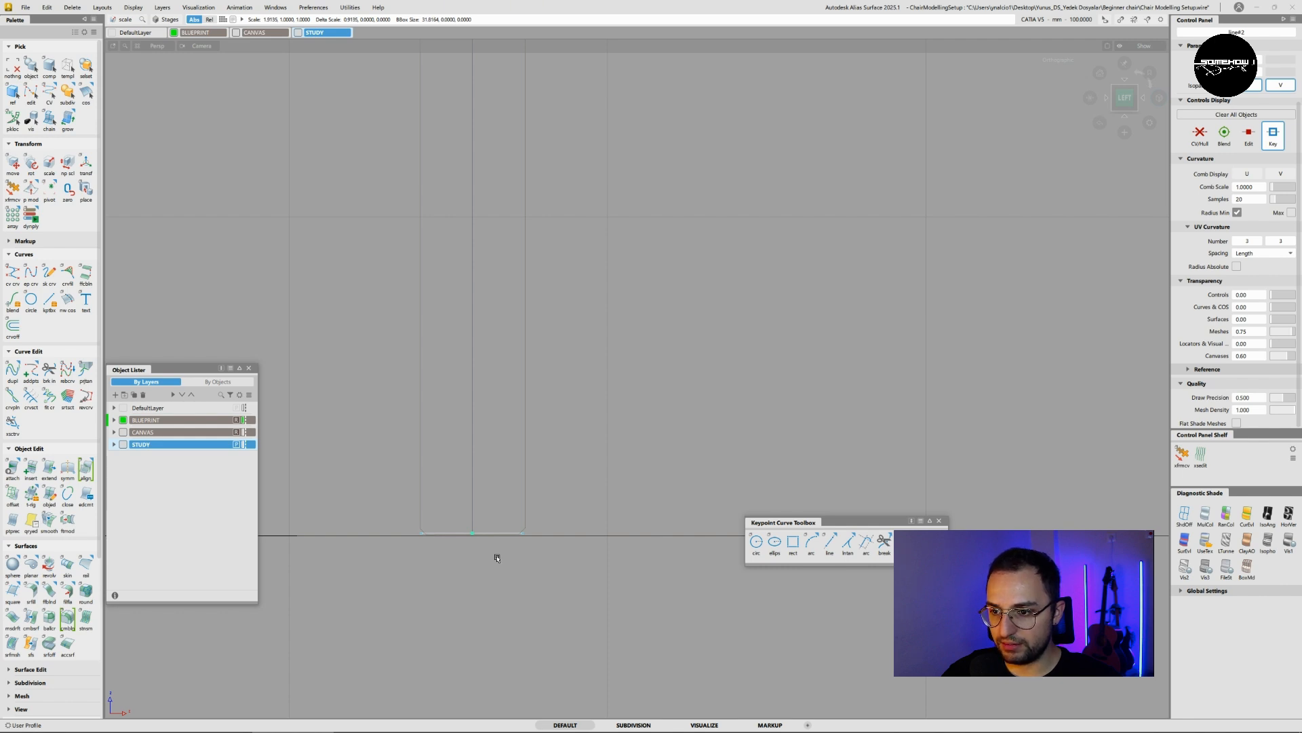
left_click_drag(497, 558, 498, 556)
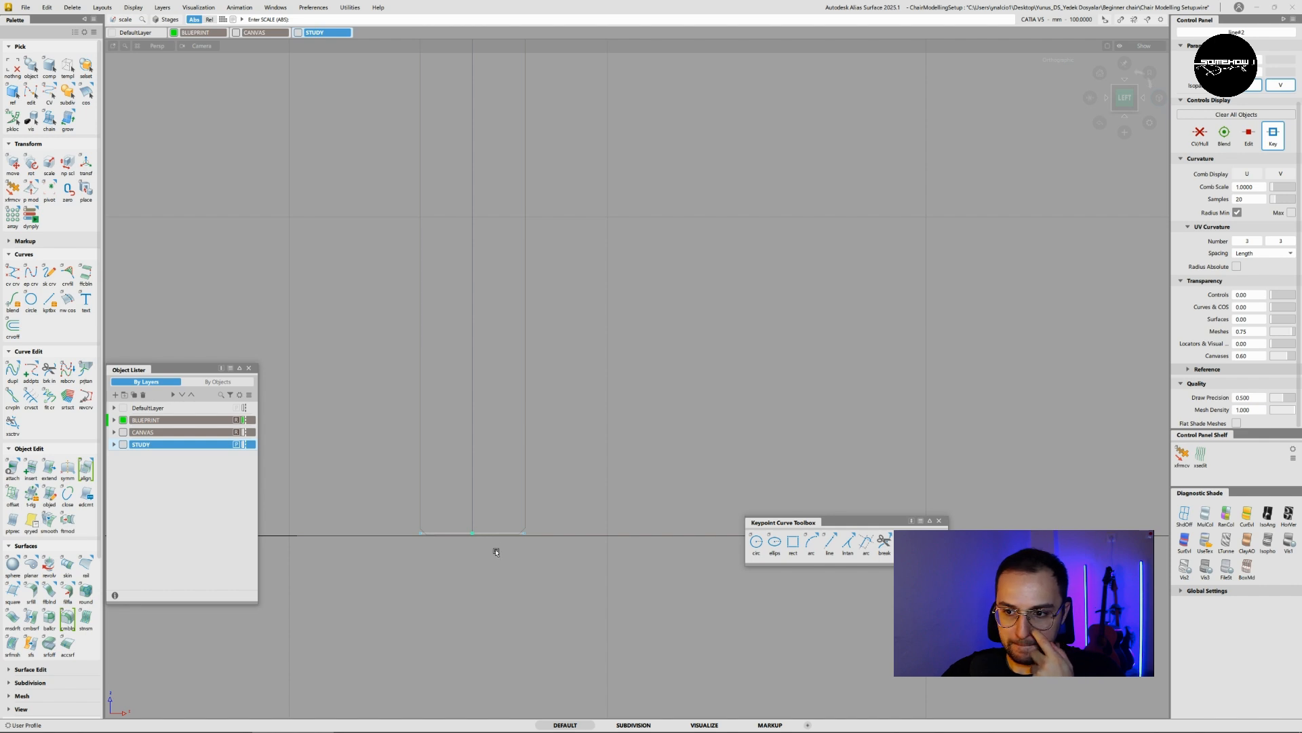
- Pick both leg lines and move them sideways in the top view to the front leg's position at the armrest's end
mouse_move(525, 603)
left_mouse_down("ctrl+shift")
mouse_move(515, 524)
mouse_move(468, 558)
left_mouse_up("ctrl+shift")
left_click_drag(506, 507, 531, 515, "ctrl+shift")
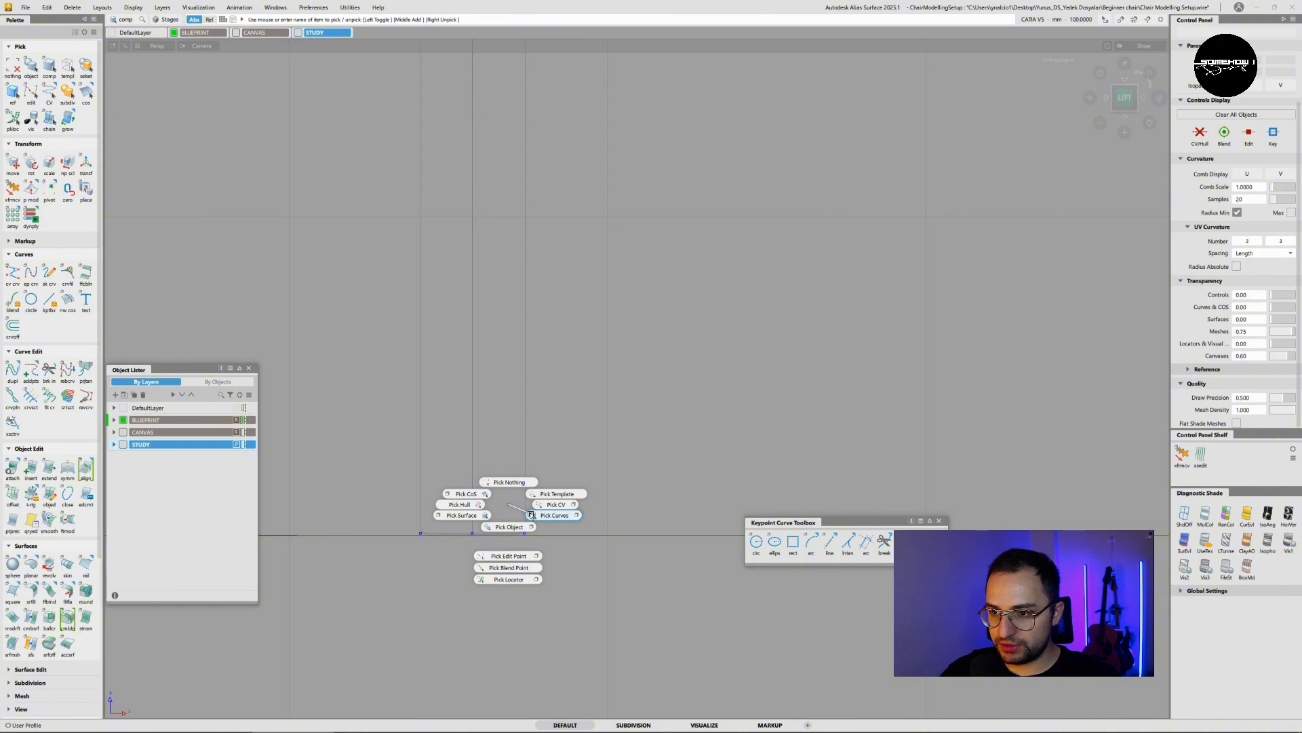
left_click_drag(532, 515, 448, 545, "ctrl+shift")
right_click_drag(584, 494, 420, 583, "alt+shift")
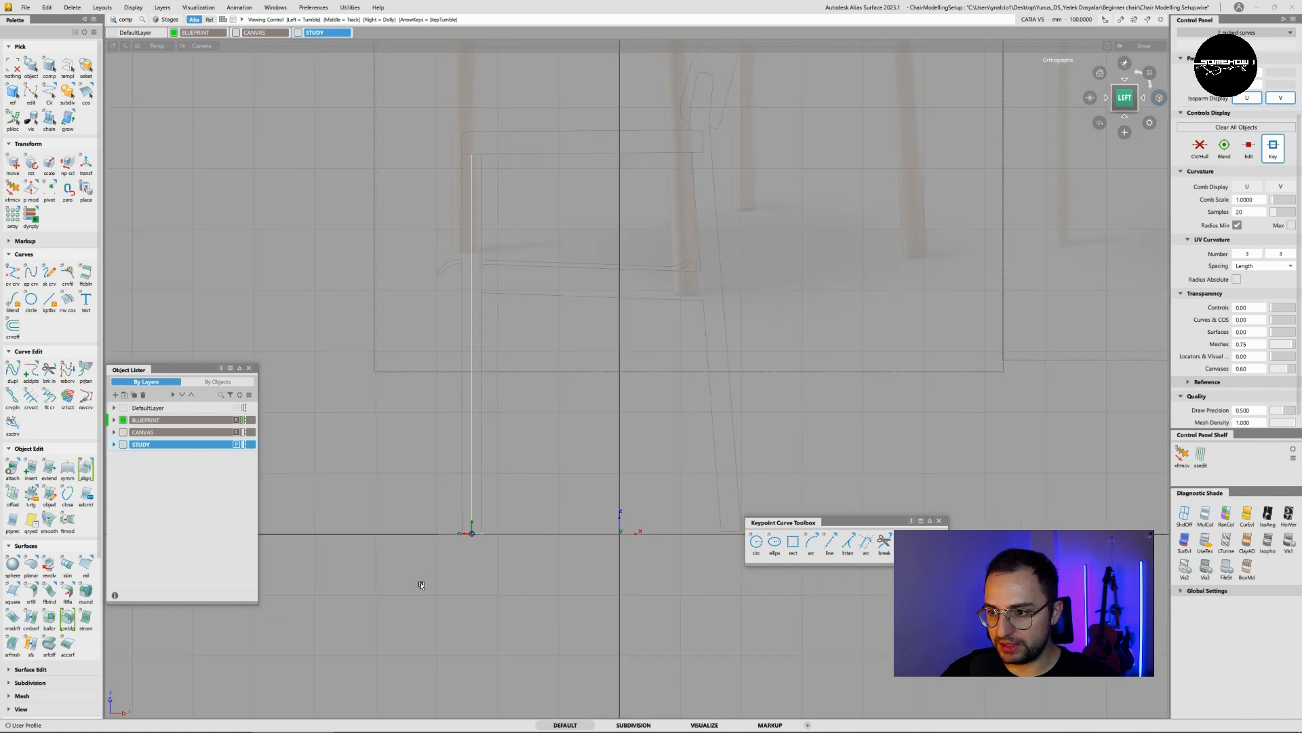
right_click_drag(533, 541, 503, 552, "alt+shift")
middle_click_drag(503, 552, 434, 543, "alt+shift")
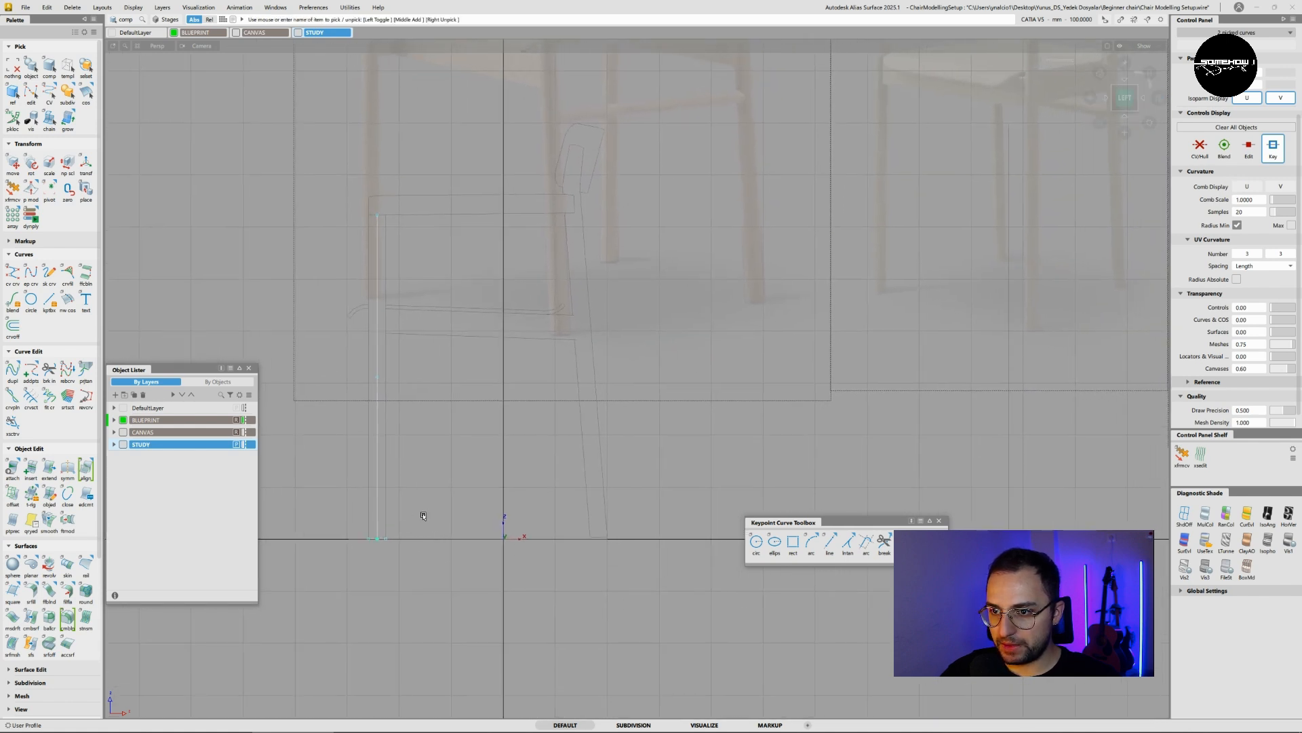
left_click_drag(588, 381, 605, 380, "alt+shift")
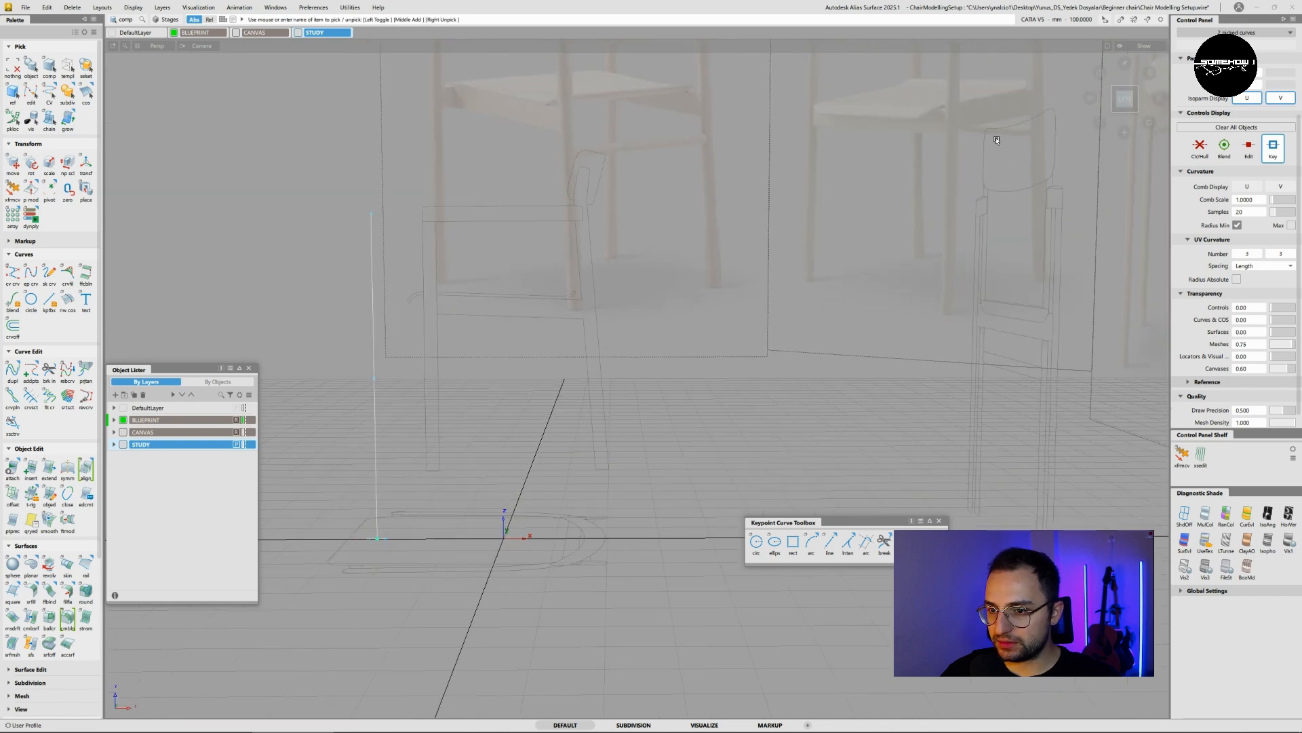
left_click(1124, 84)
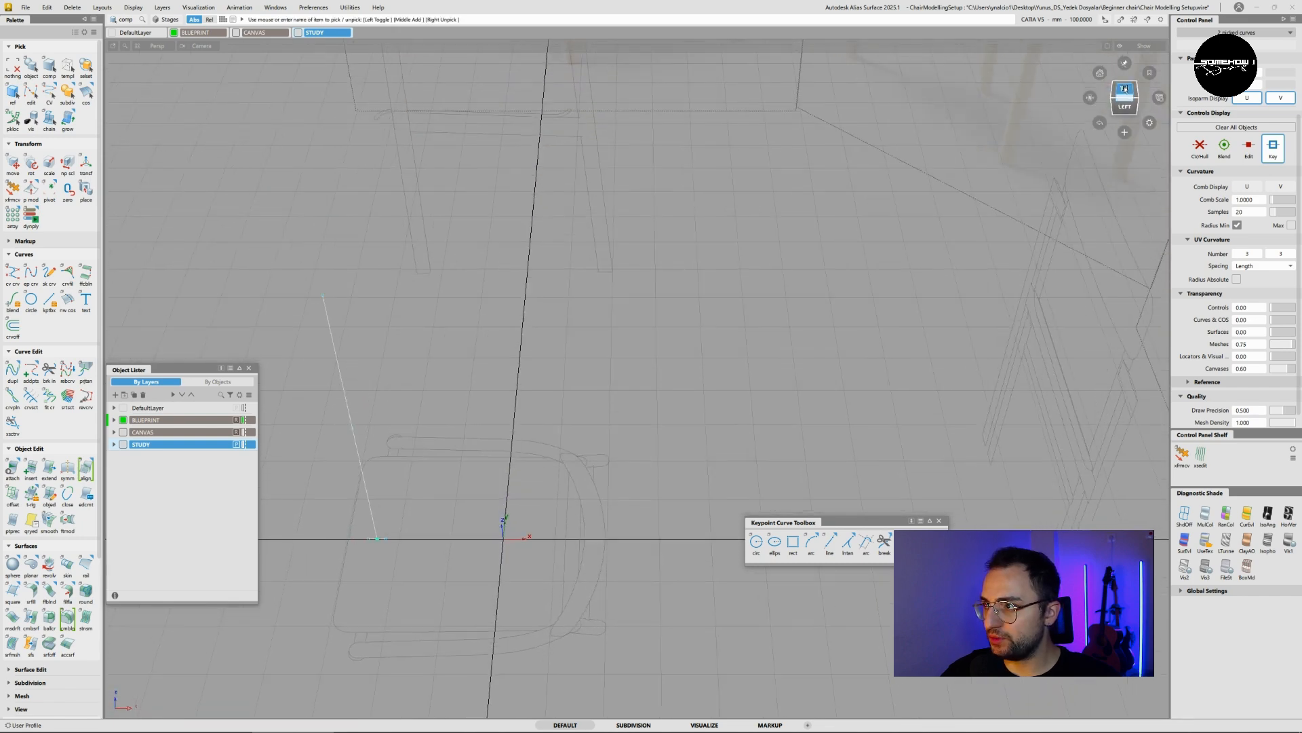
middle_click_drag(614, 333, 667, 286, "alt+shift")
right_click_drag(667, 286, 476, 416, "alt+shift")
middle_click_drag(476, 417, 611, 299, "alt+shift")
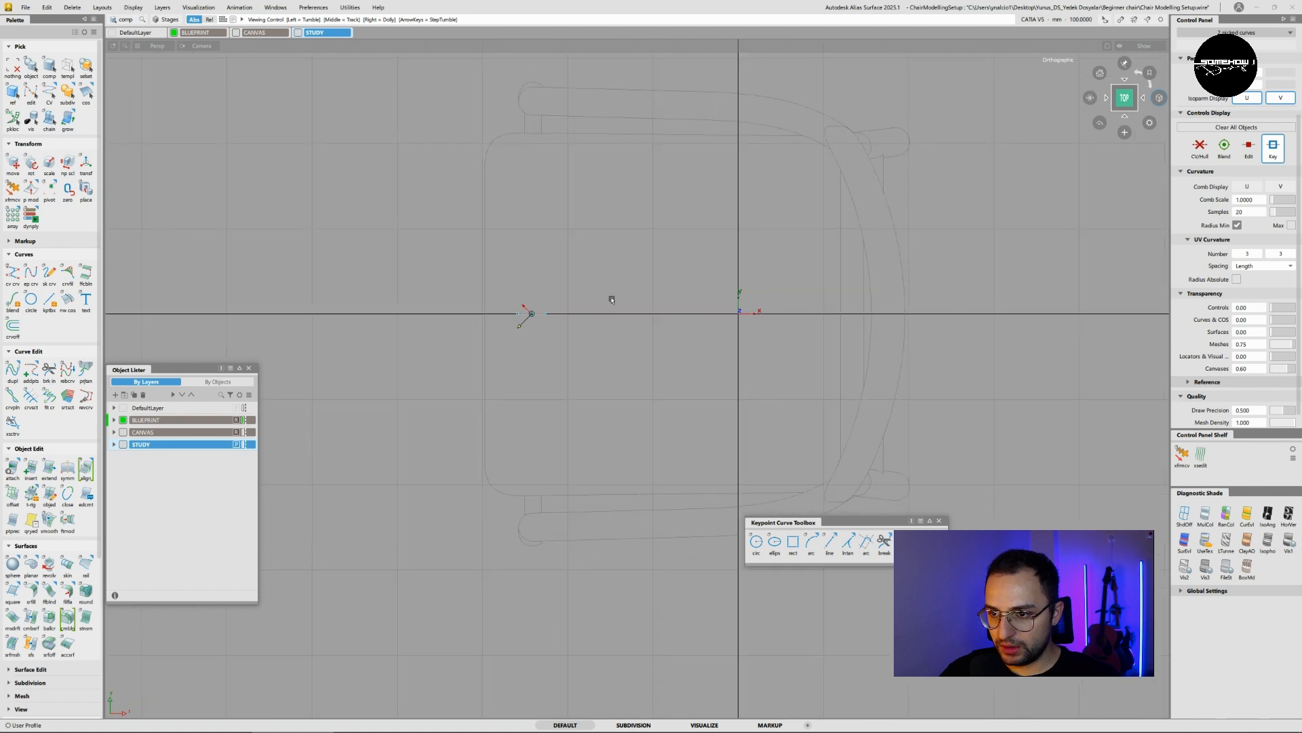
middle_click_drag(630, 409, 630, 388, "ctrl+shift")
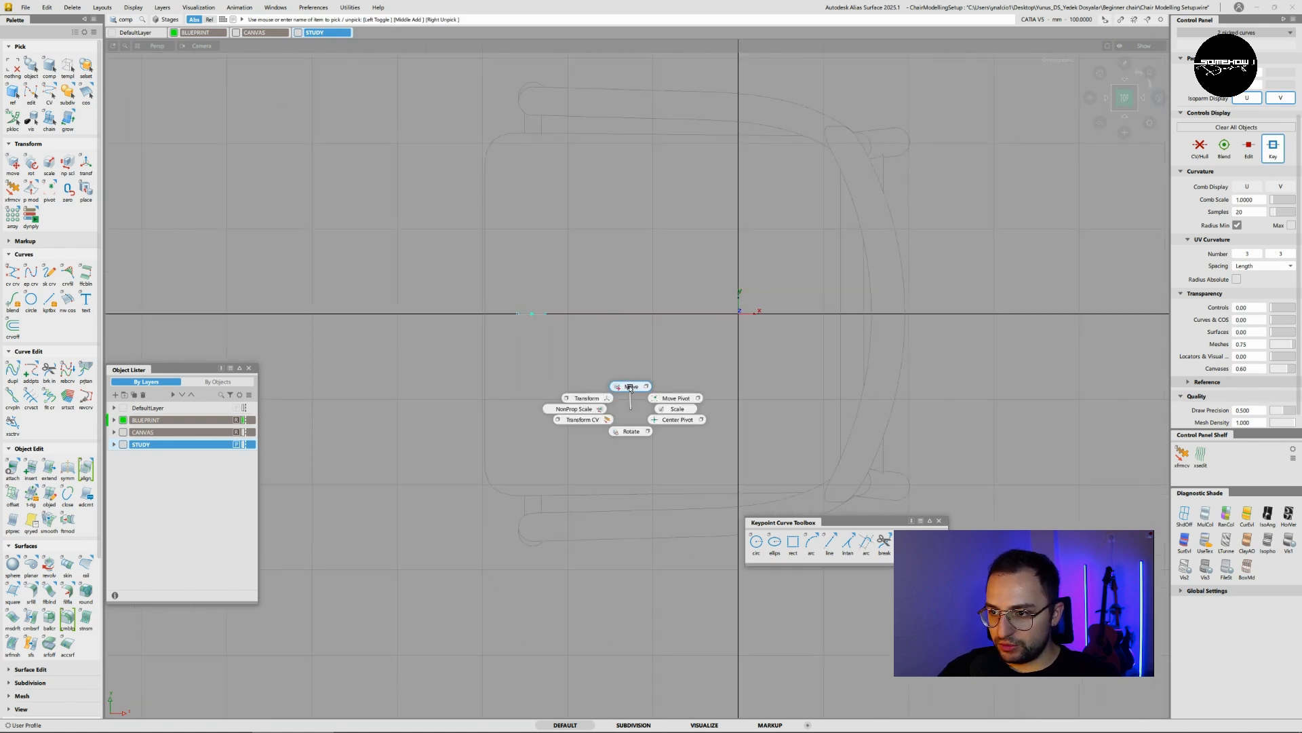
middle_click_drag(630, 388, 630, 385, "ctrl+shift")
right_click_drag(623, 352, 628, 575)
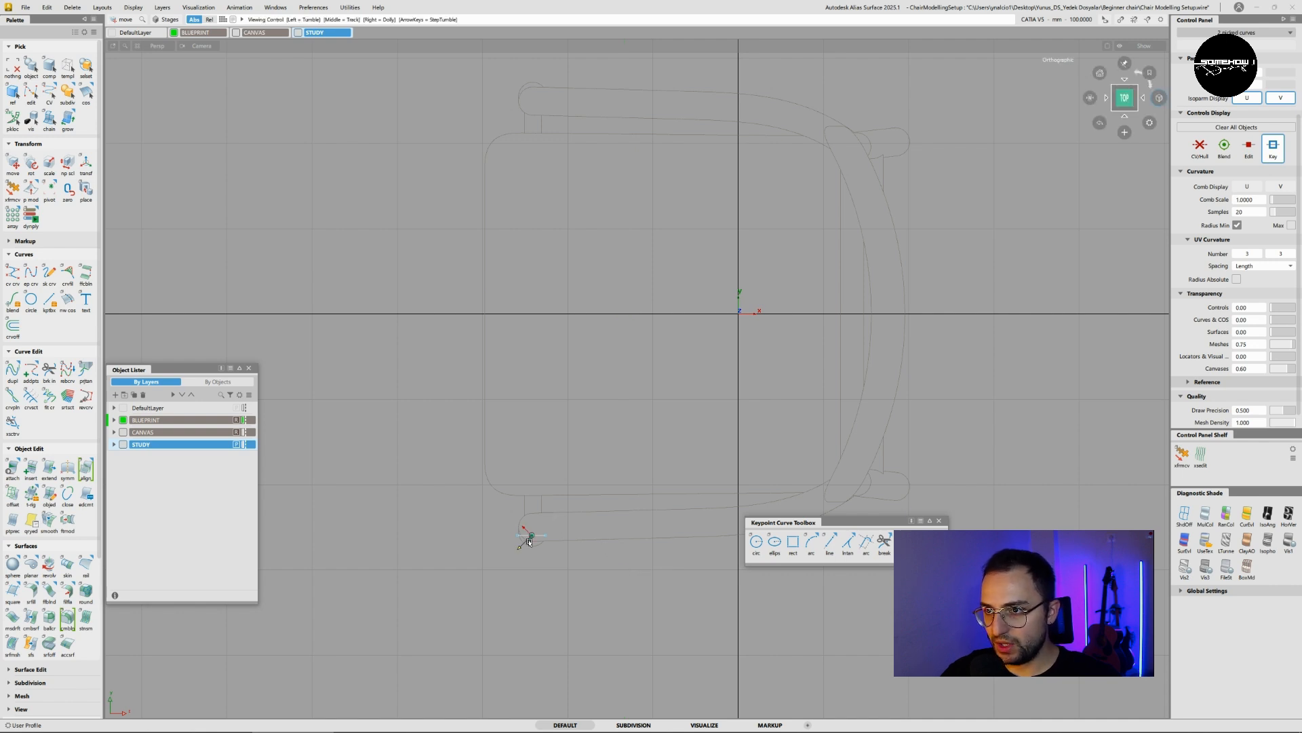
scroll(526, 535, "up", 5)
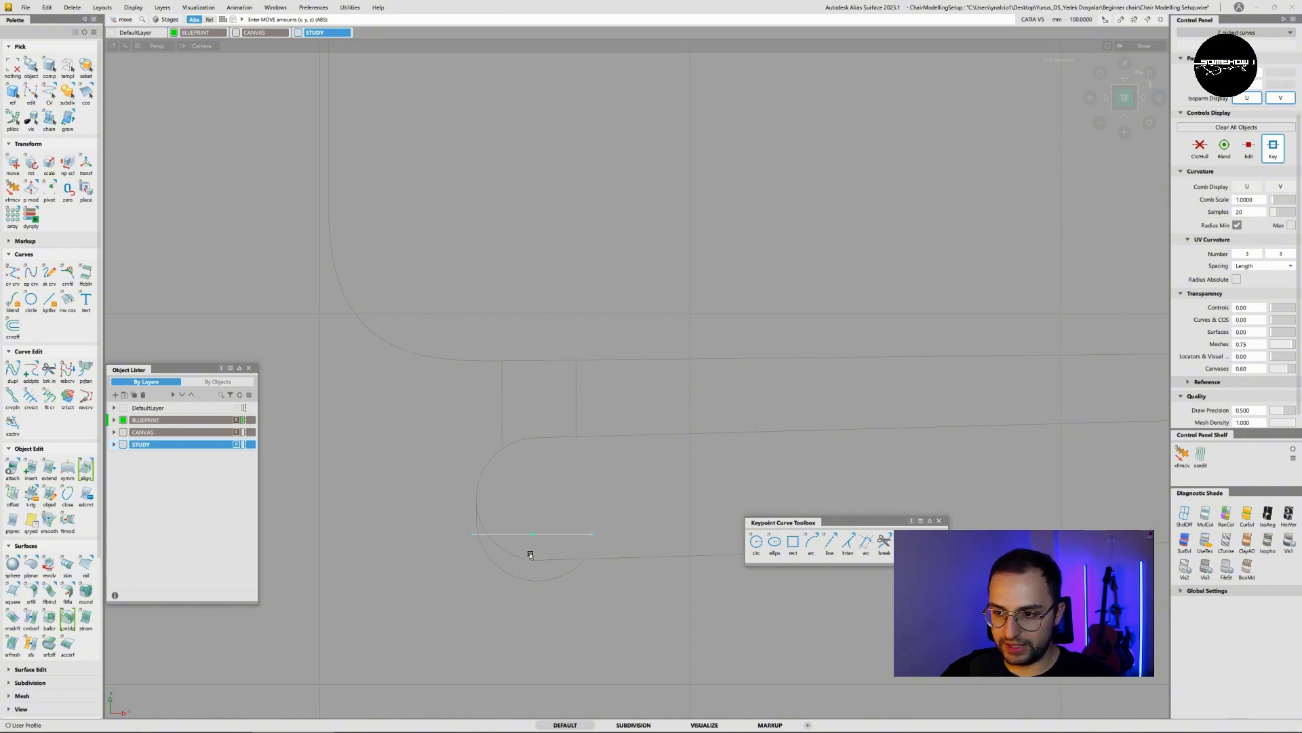
right_click_drag(599, 576, 420, 572)
- Rotate both leg lines by -0.7 degrees about the X axis in the front view to match the leg's lean
left_click_drag(420, 571, 694, 429, "alt+shift")
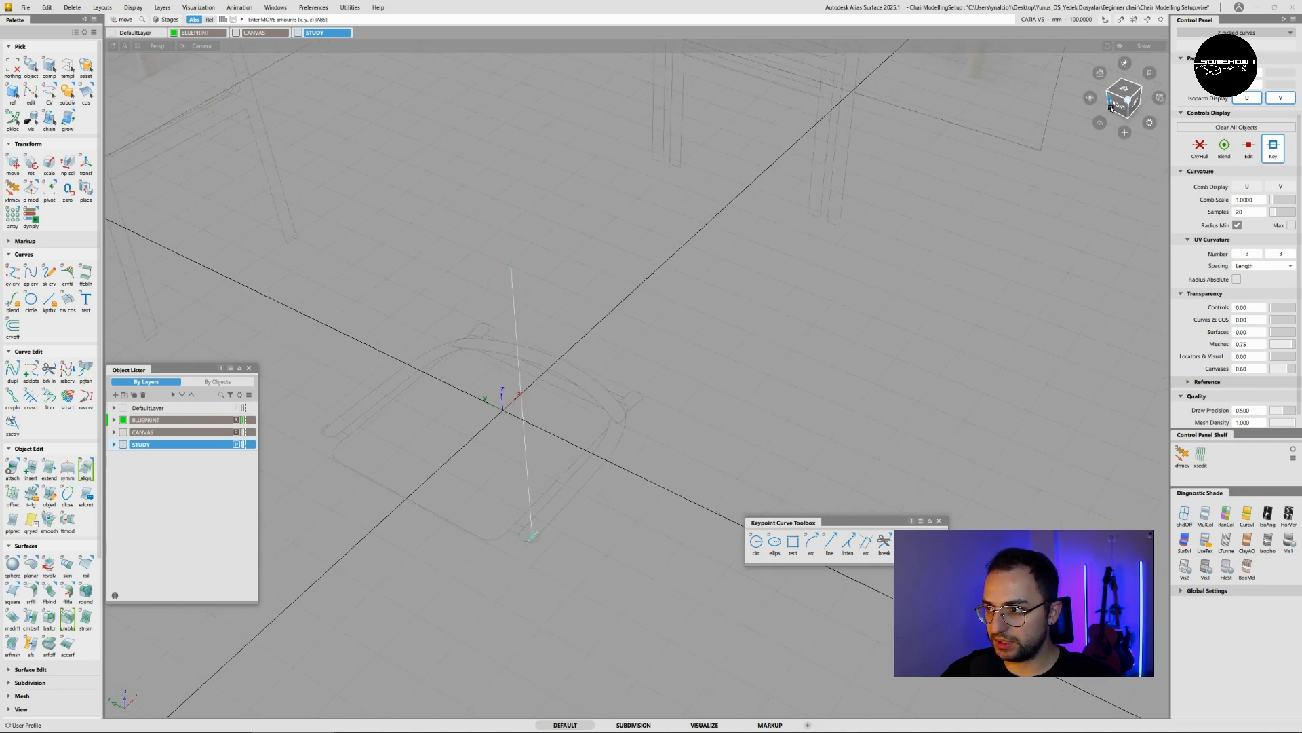
left_click(1123, 100)
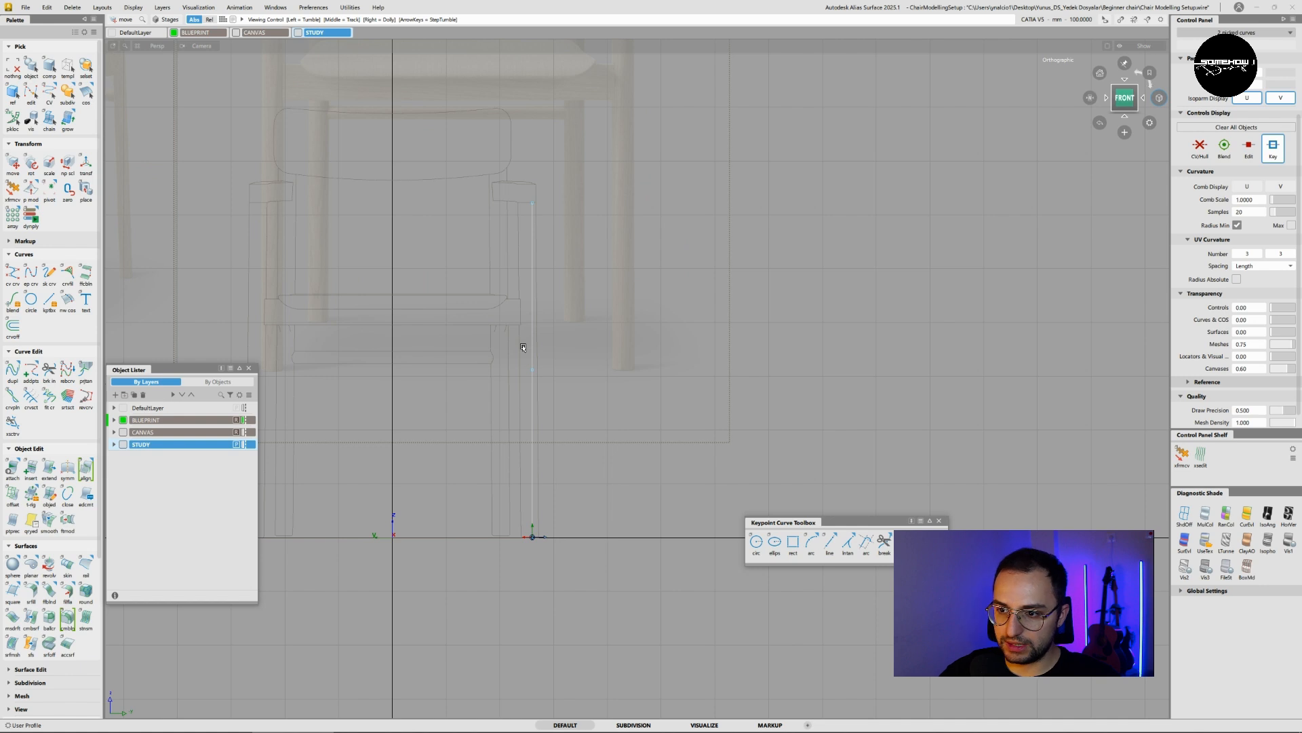
right_click_drag(572, 371, 612, 344, "alt+shift")
middle_click_drag(612, 344, 647, 384, "alt+shift")
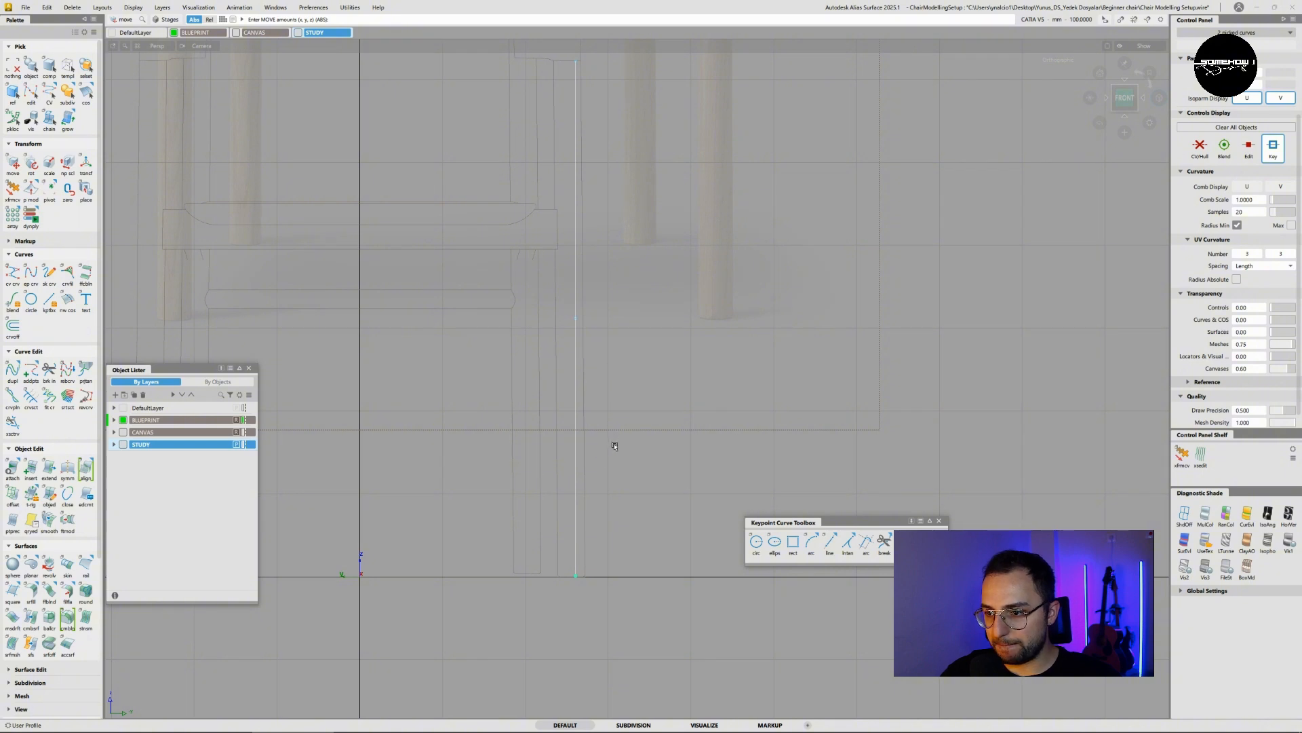
middle_click(650, 366, "ctrl+shift")
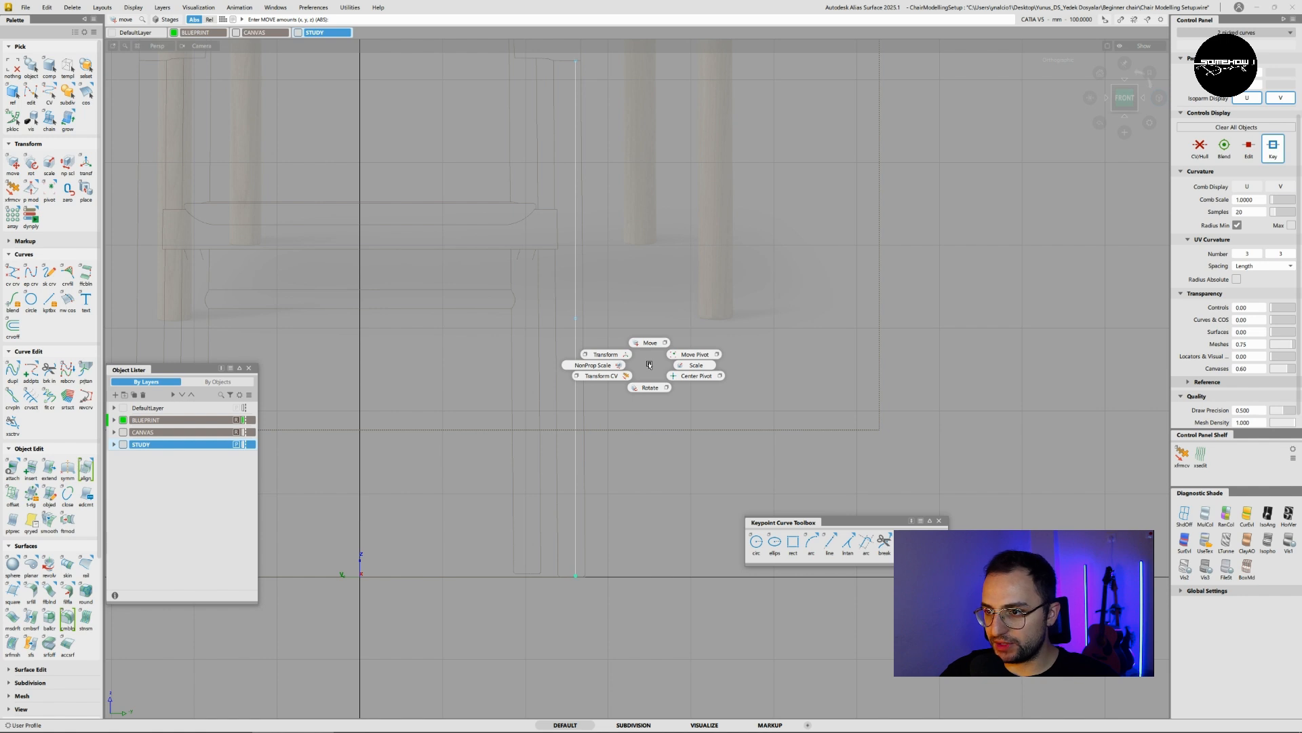
right_click(649, 364, "ctrl+shift")
left_click(649, 364, "ctrl+shift")
middle_click(649, 364, "ctrl+shift")
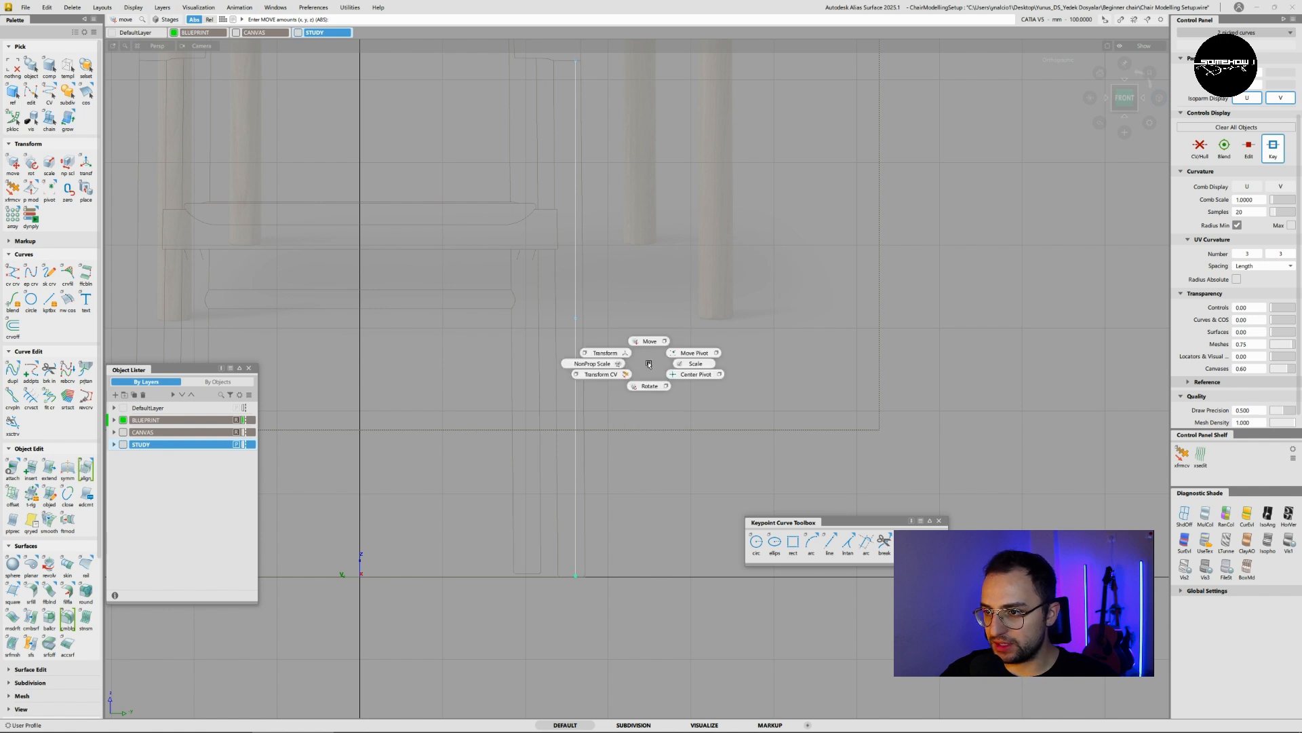
middle_click_drag(649, 364, 649, 386, "ctrl+shift")
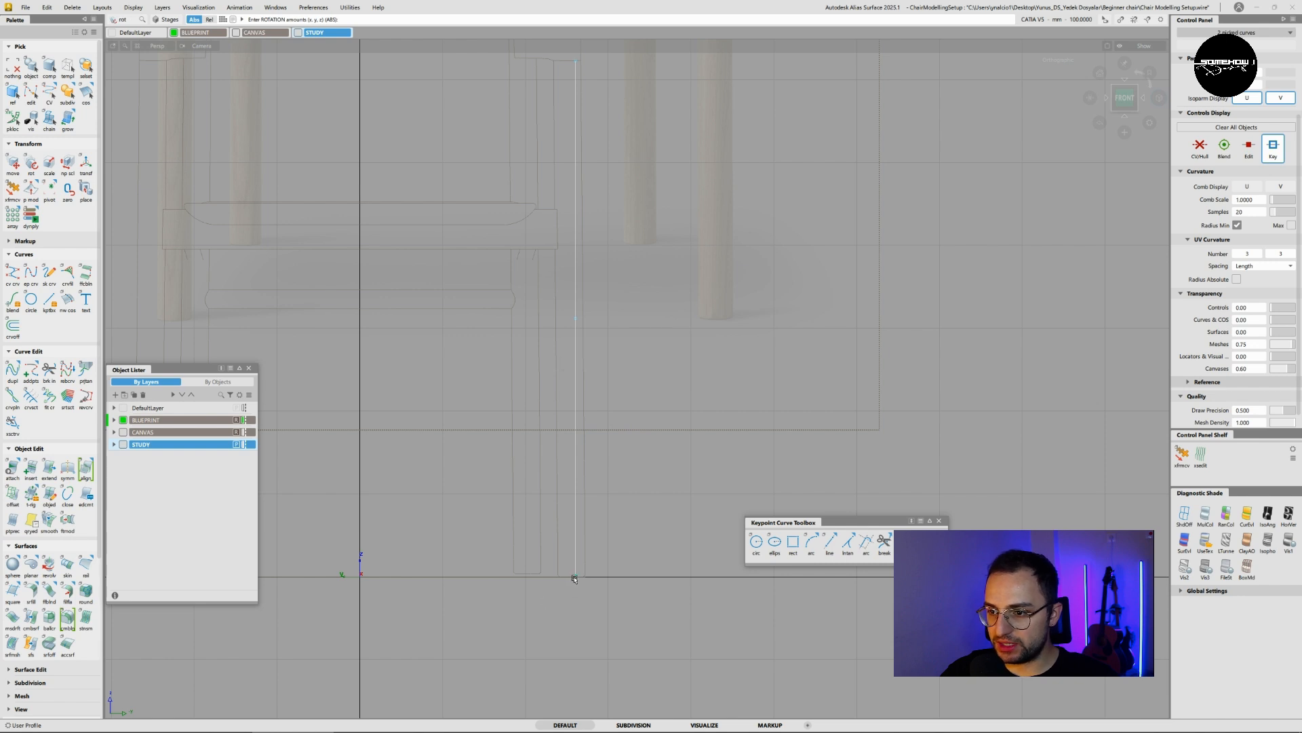
right_click_drag(608, 532, 589, 561, "alt+shift")
middle_click_drag(589, 562, 604, 604, "alt+shift")
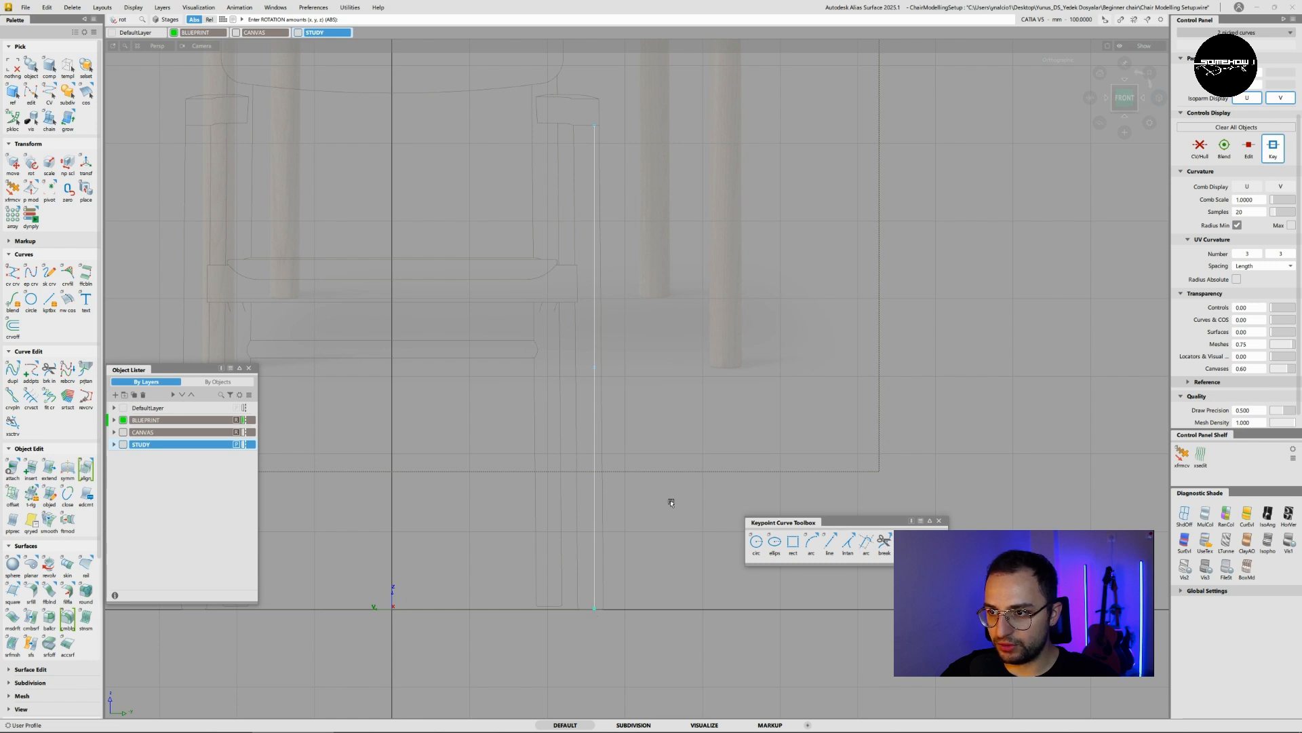
left_click_drag(685, 478, 712, 454)
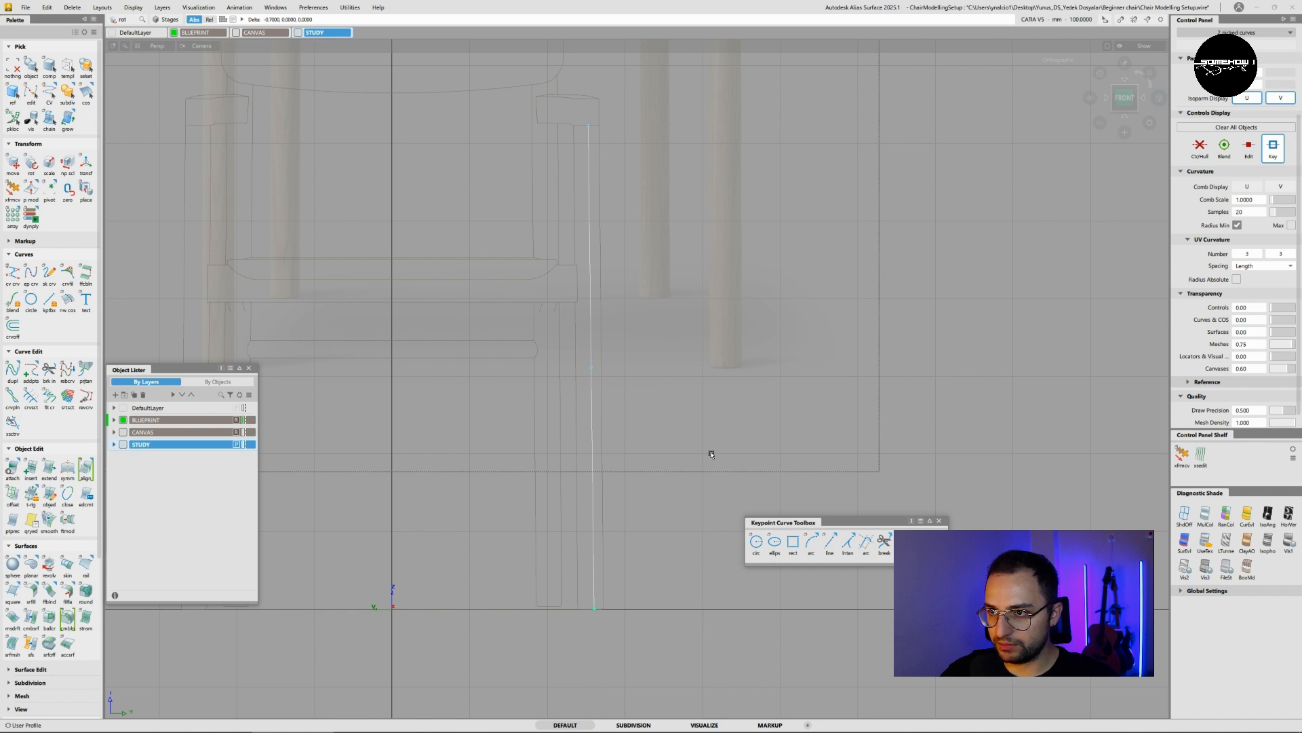
- Turn on symmetry for the STUDY layer so the leg lines are mirrored to the other side of the chair
middle_click_drag(712, 454, 708, 443, "ctrl+shift")
right_click_drag(622, 475, 572, 489, "alt+shift")
middle_click_drag(571, 489, 668, 490, "alt+shift")
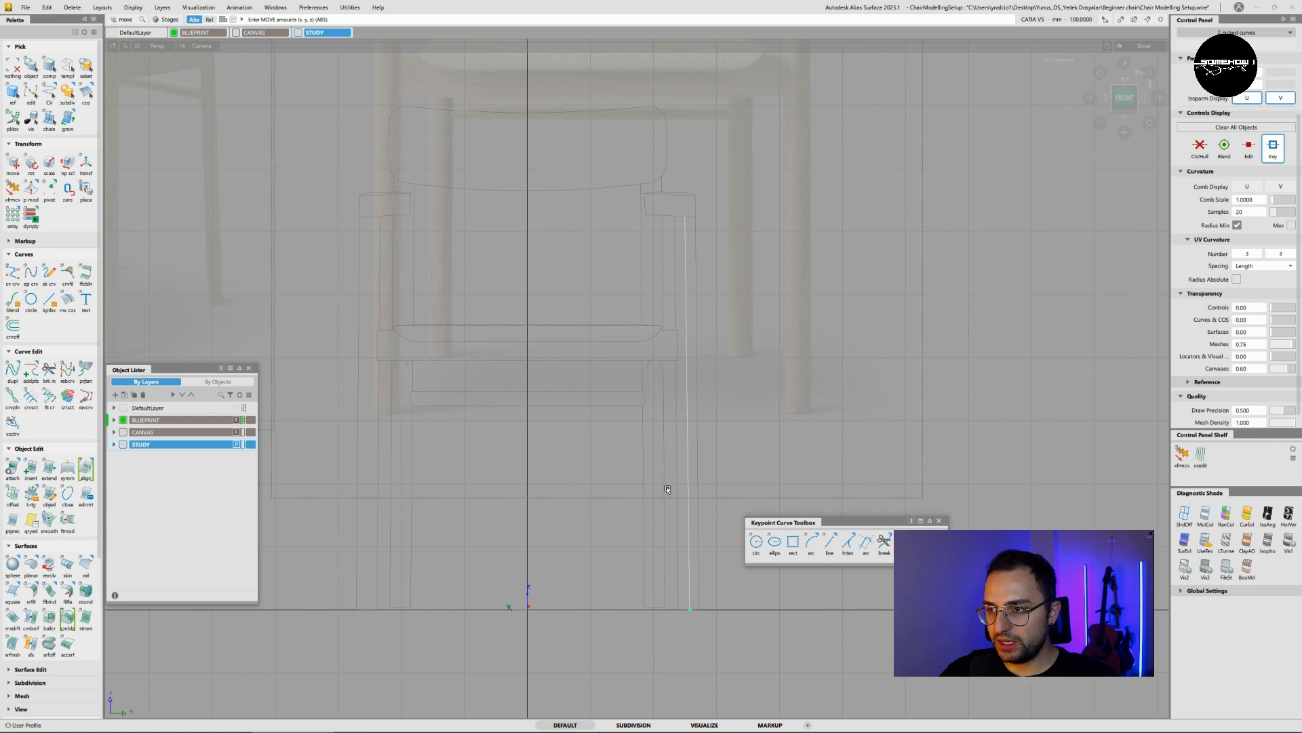
left_click(250, 444)
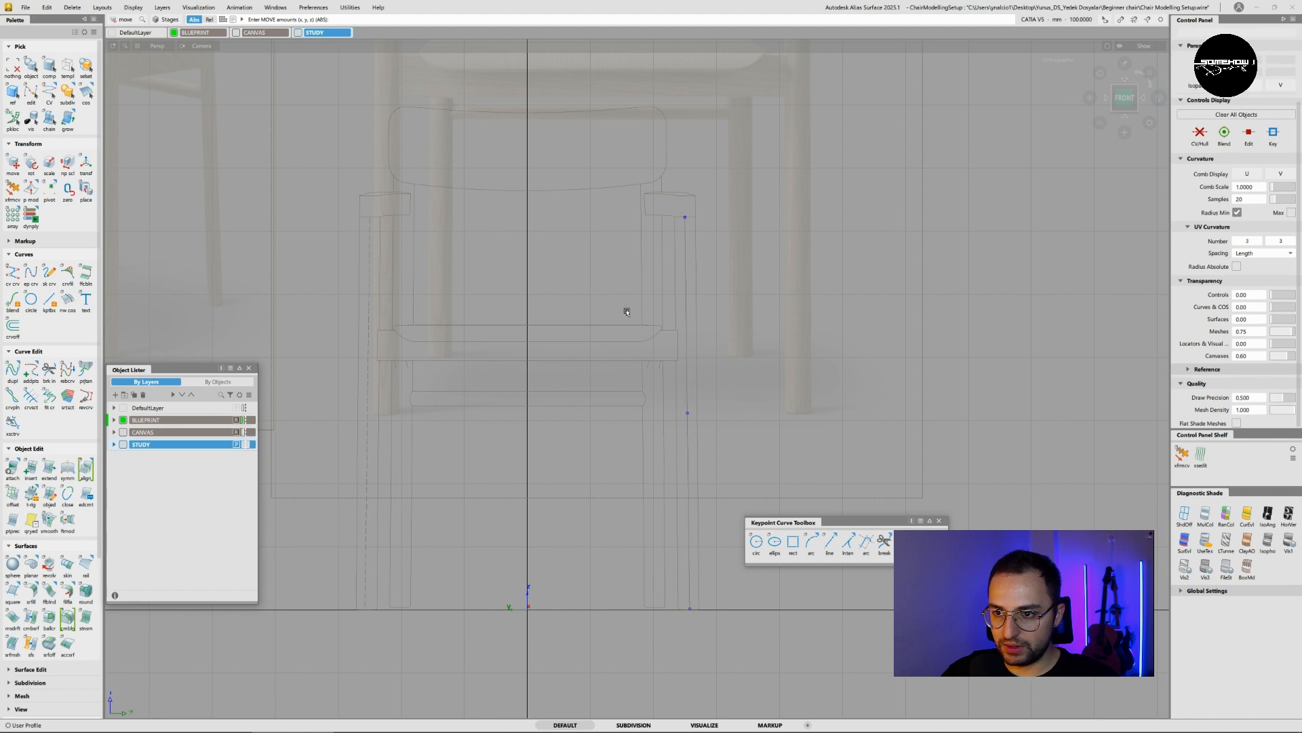
- Pick the two leg lines with their mirrored copies, examine them in perspective, and clear the selection
left_click_drag(735, 365, 713, 375, "ctrl+shift")
left_click_drag(713, 388, 678, 437)
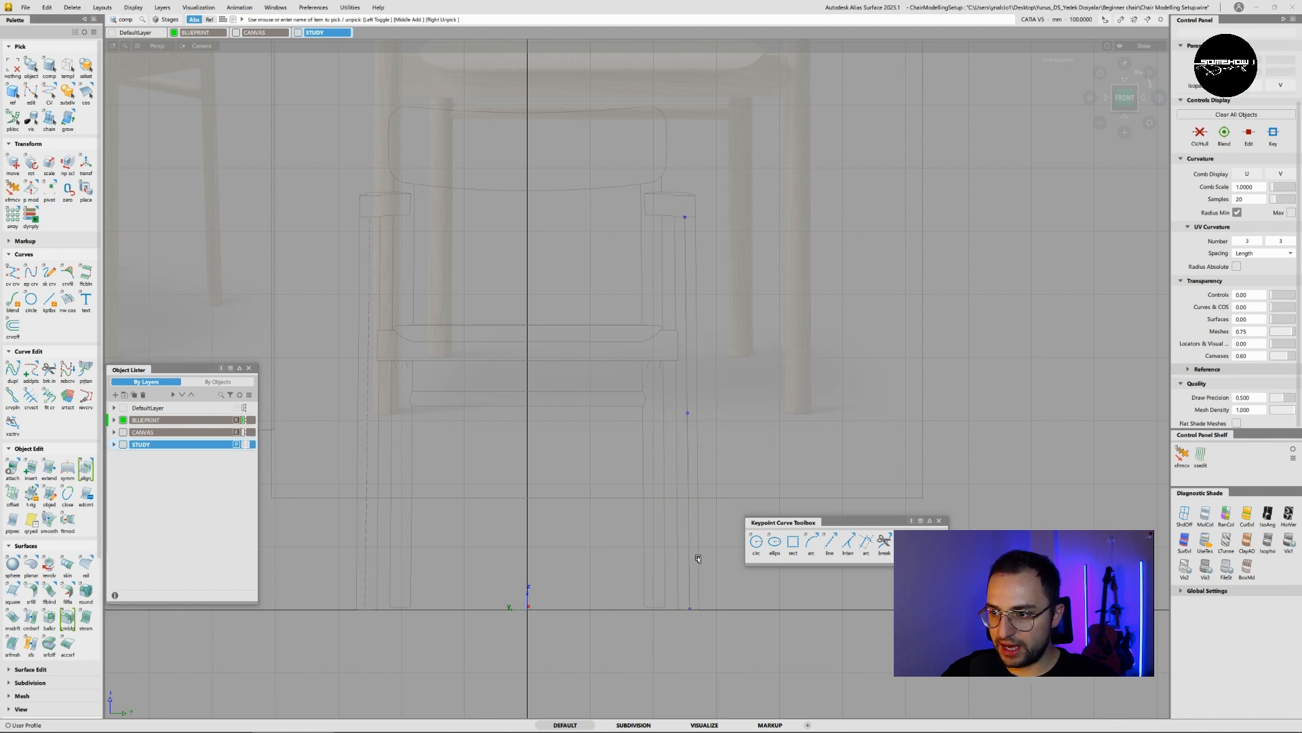
left_click_drag(775, 423, 799, 436, "ctrl+shift")
left_click_drag(764, 412, 634, 607)
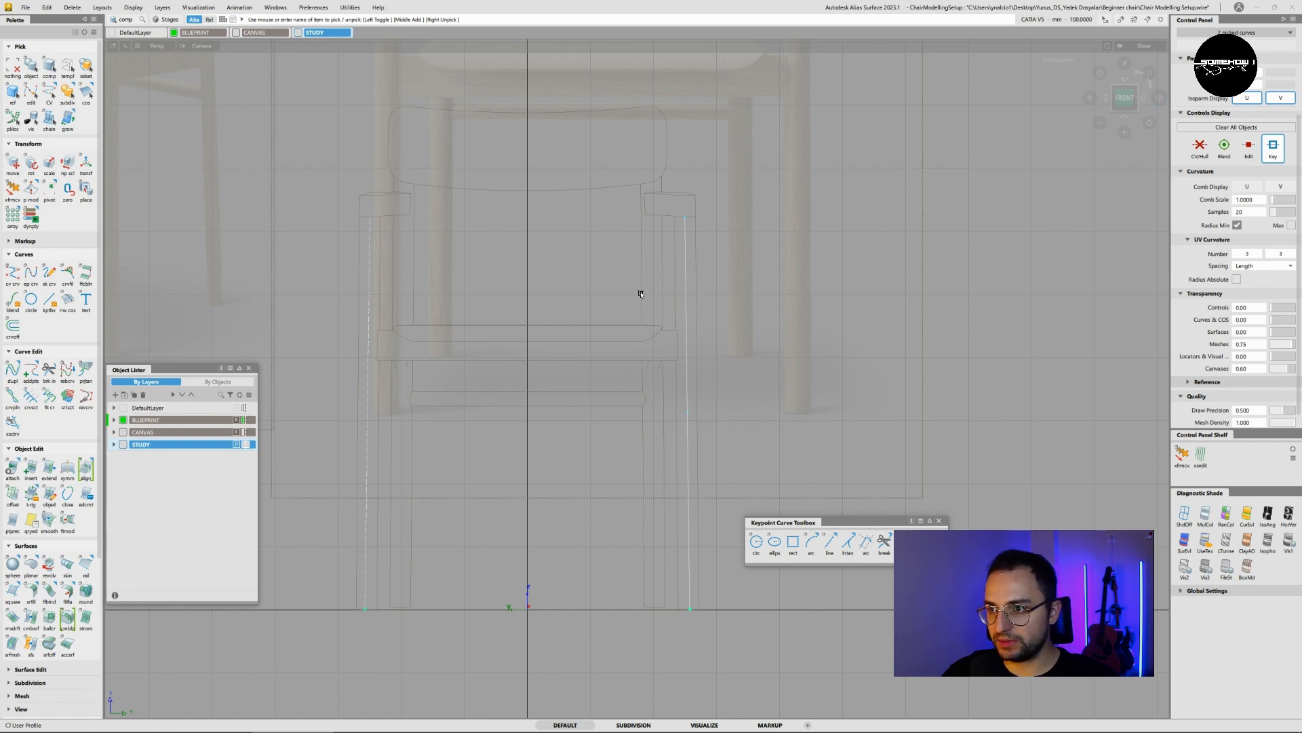
left_click(686, 304, "alt+shift")
mouse_move(695, 328)
left_mouse_down("alt+shift")
mouse_move(655, 355)
mouse_move(506, 391)
mouse_move(502, 410)
mouse_move(364, 398)
mouse_move(557, 384)
left_mouse_up("alt+shift")
left_click_drag(599, 430, 608, 384, "ctrl+shift")
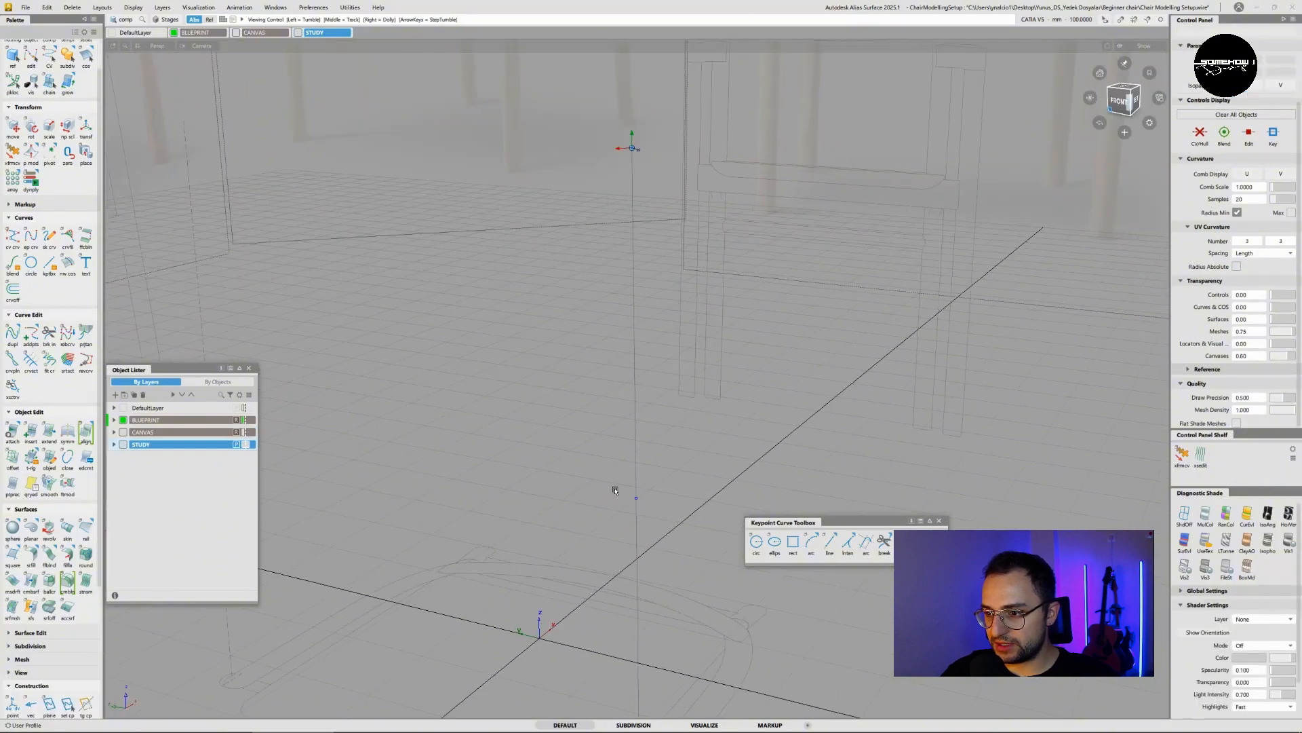
- Draw a circle centred on the lower end of the leg's centre line, with its radius reaching the end of the short horizontal line
middle_click_drag(615, 491, 610, 448, "alt+shift")
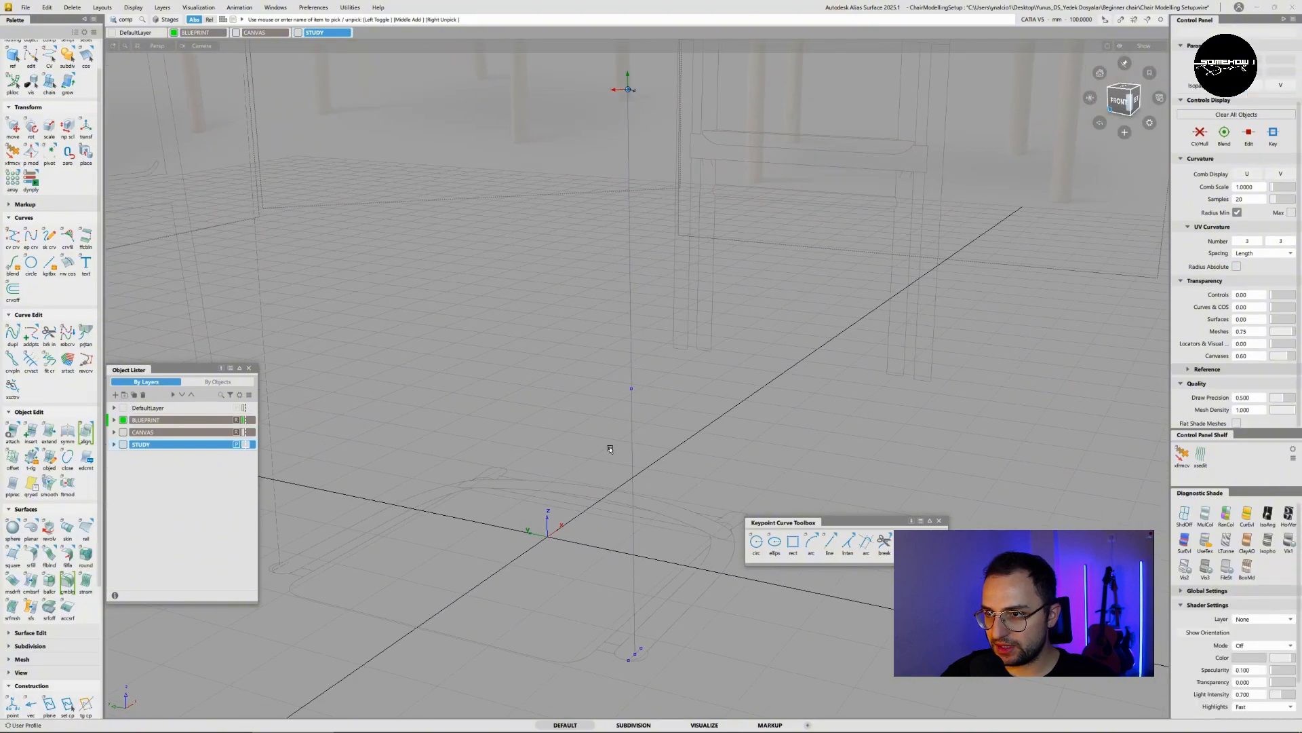
left_click(638, 649, "alt+shift")
right_click_drag(638, 649, 642, 648, "alt+shift")
middle_click_drag(642, 649, 654, 543, "alt+shift")
left_click_drag(654, 543, 668, 550, "alt+shift")
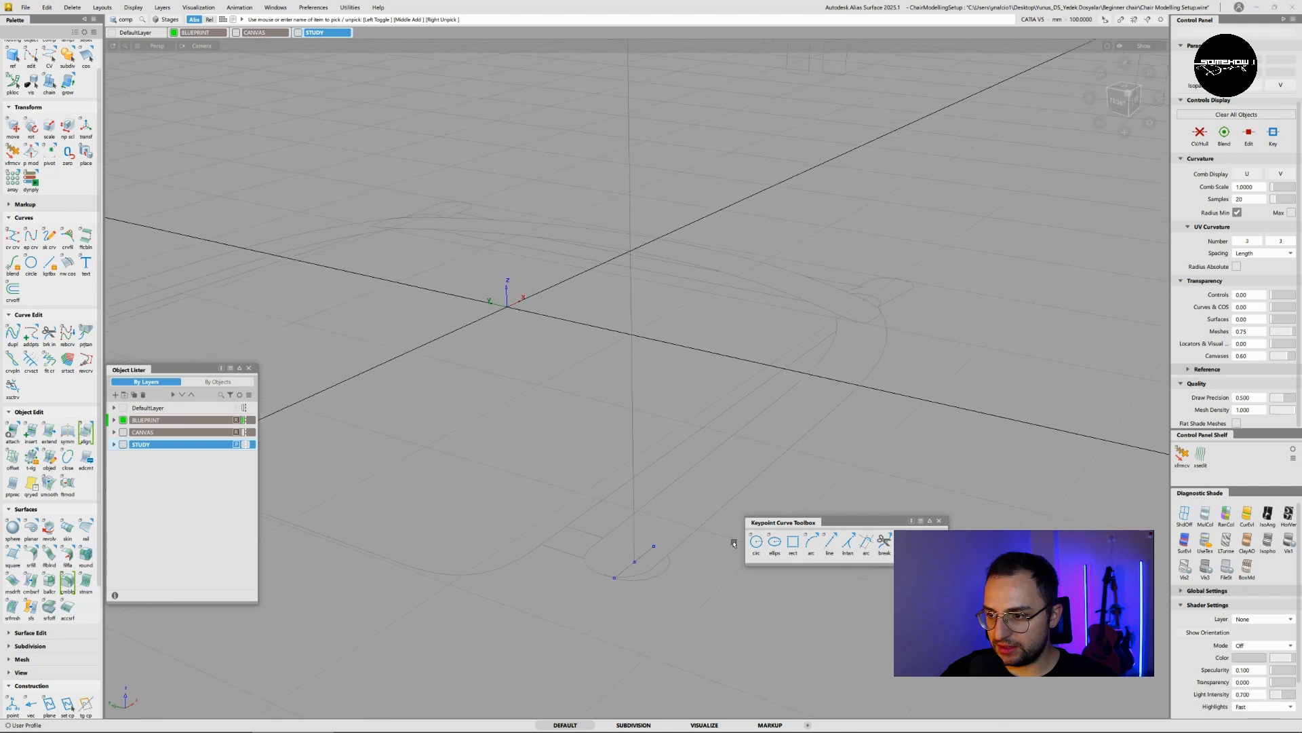
left_click(756, 543)
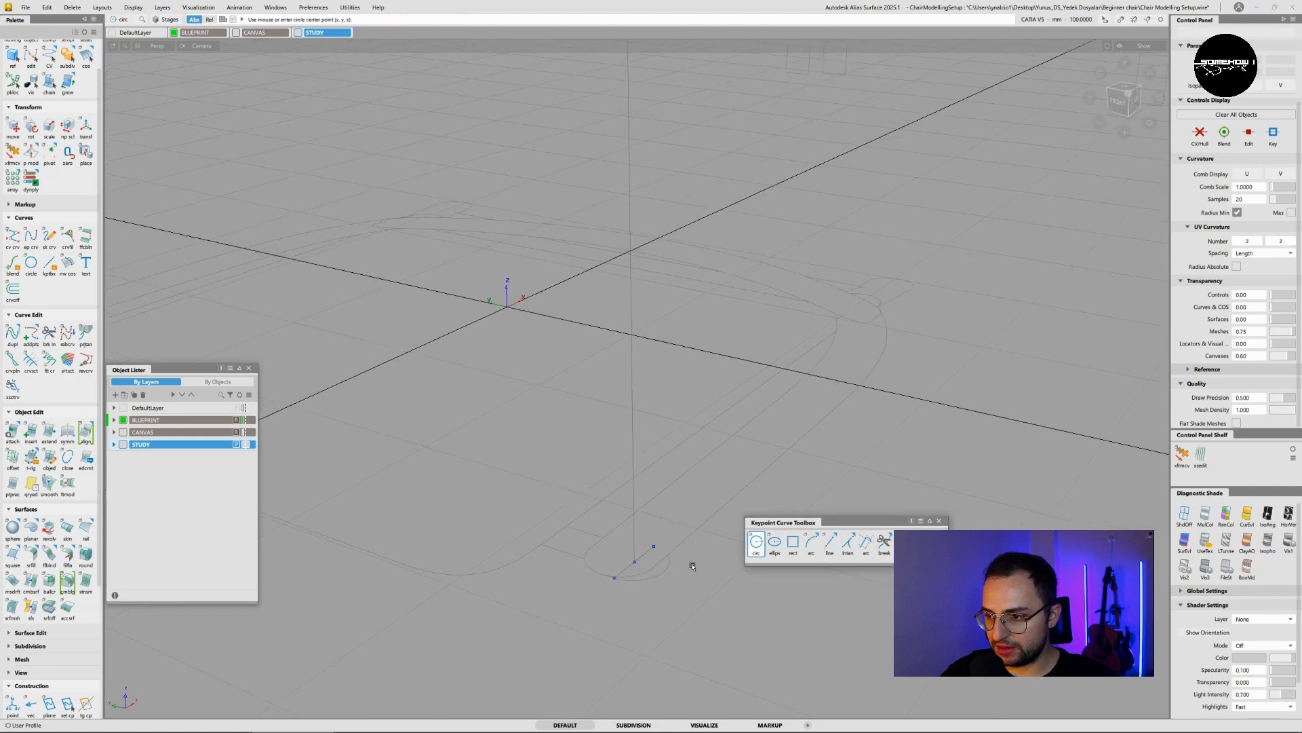
left_click(637, 564, "ctrl")
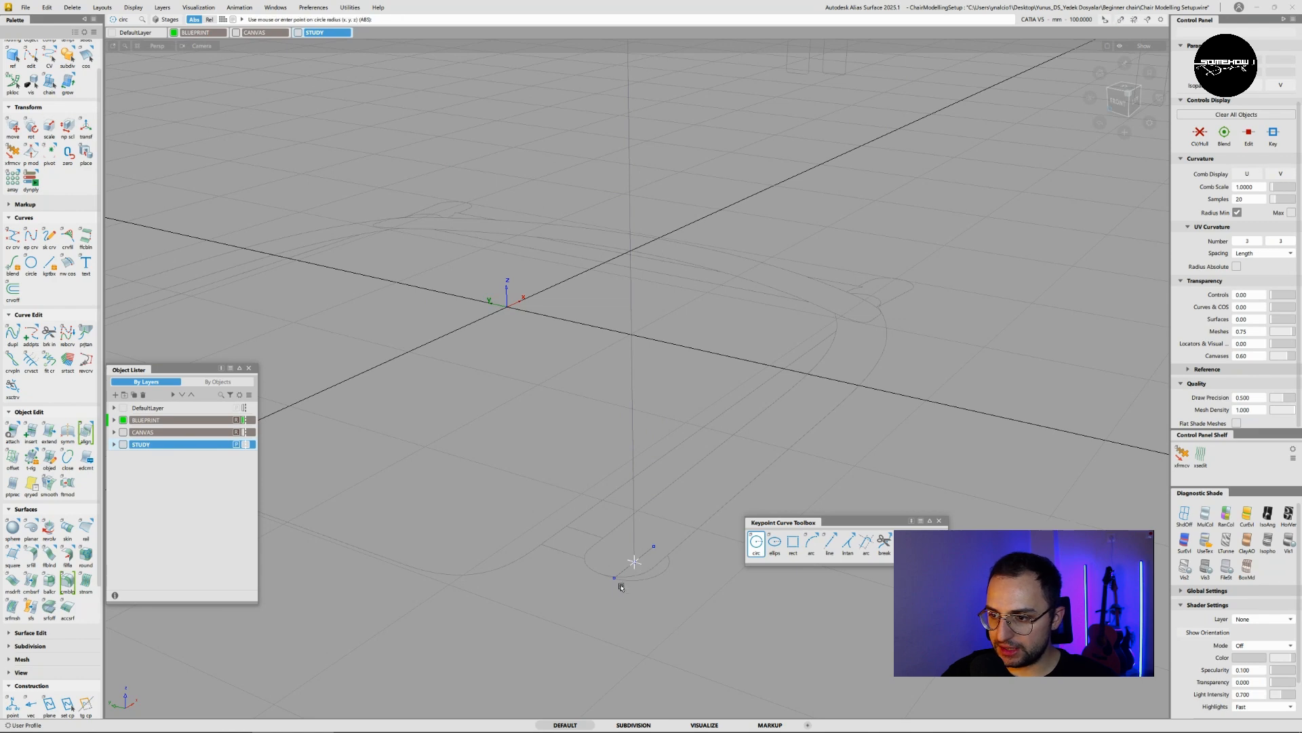
left_click(617, 586)
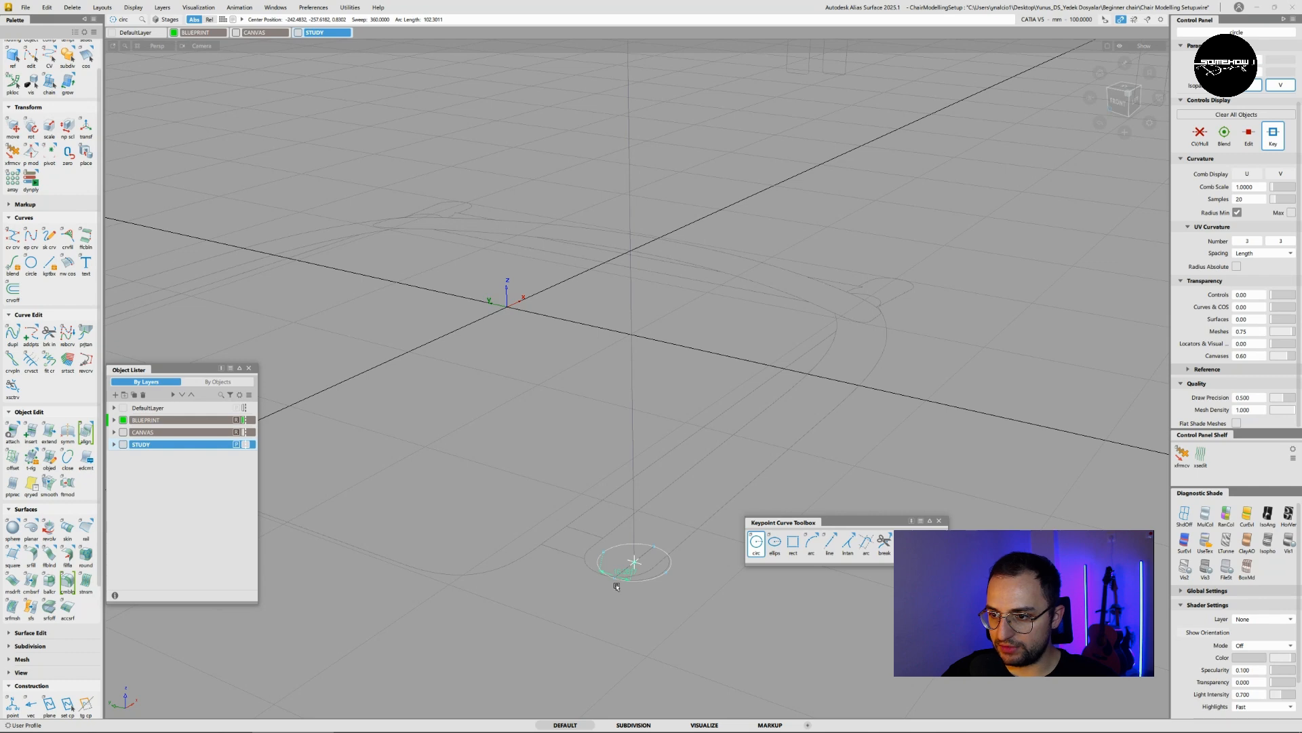
- Duplicate the leg's base circle with its short horizontal line and move the copy to the upper end of the leg's centre line
mouse_move(616, 586)
left_mouse_down("alt+shift")
mouse_move(536, 596)
mouse_move(598, 568)
left_mouse_up("alt+shift")
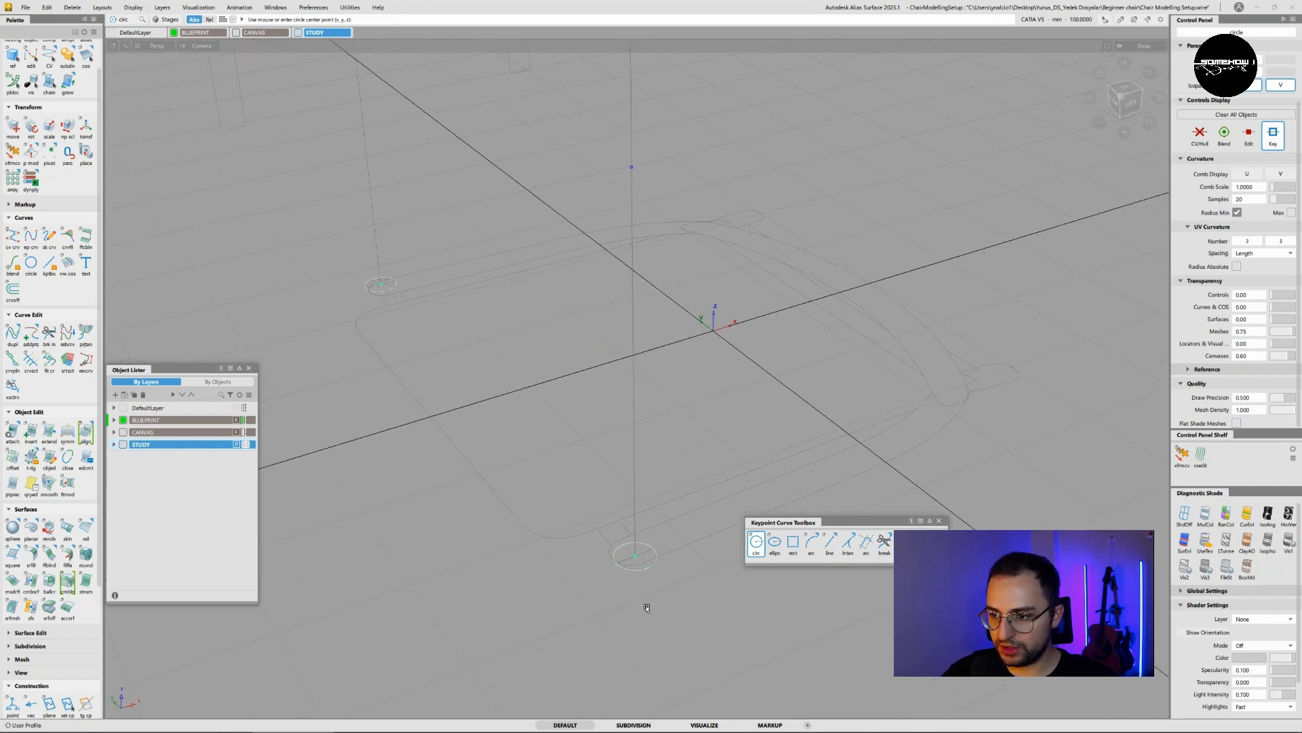
key("F8")
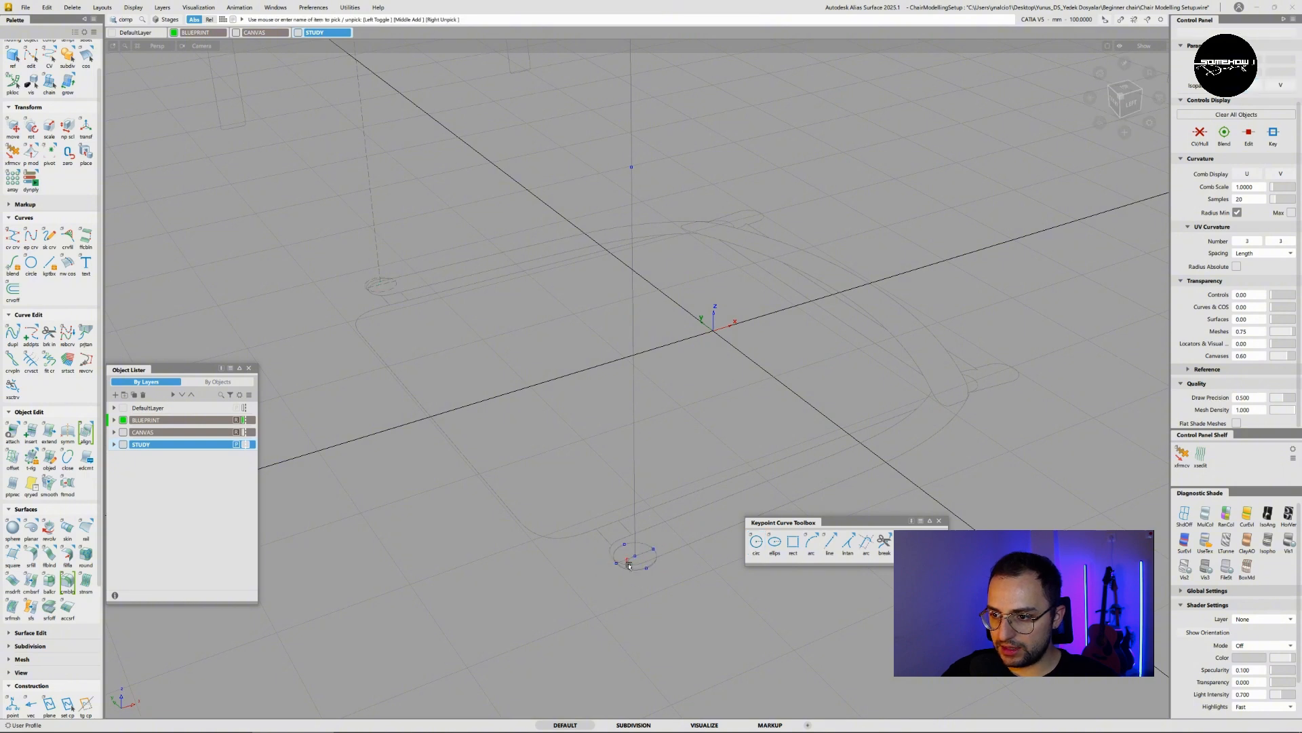
right_click_drag(628, 555, 648, 565, "ctrl+shift")
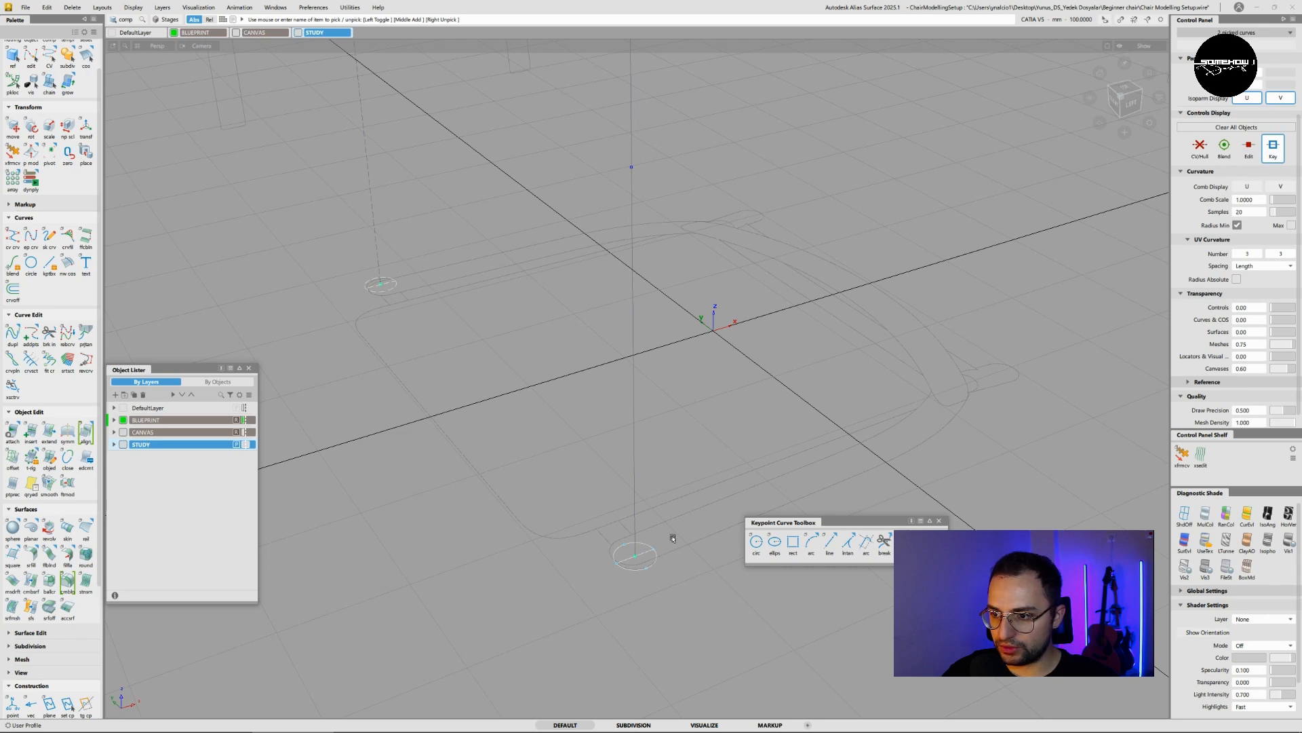
key("ctrl+v")
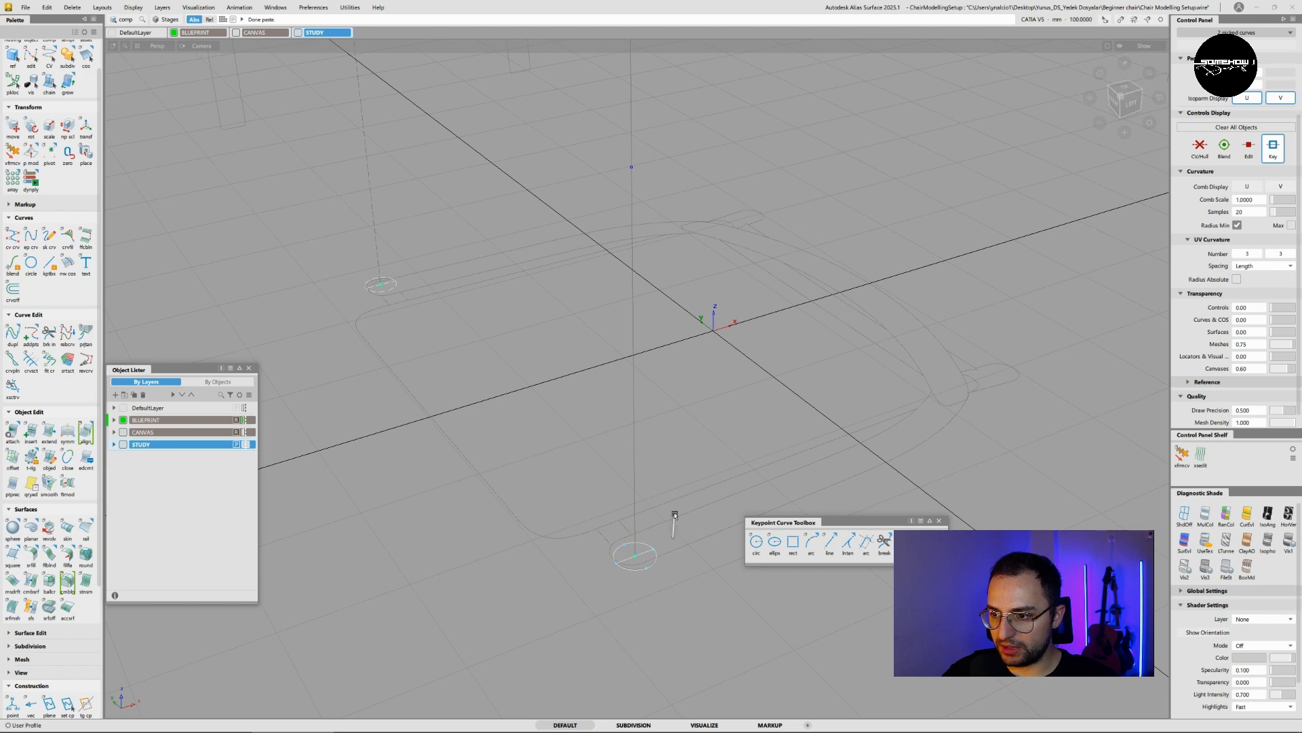
middle_click_drag(674, 535, 675, 513, "ctrl+shift")
right_click_drag(675, 512, 668, 367, "alt+shift")
left_click_drag(668, 361, 664, 350, "ctrl")
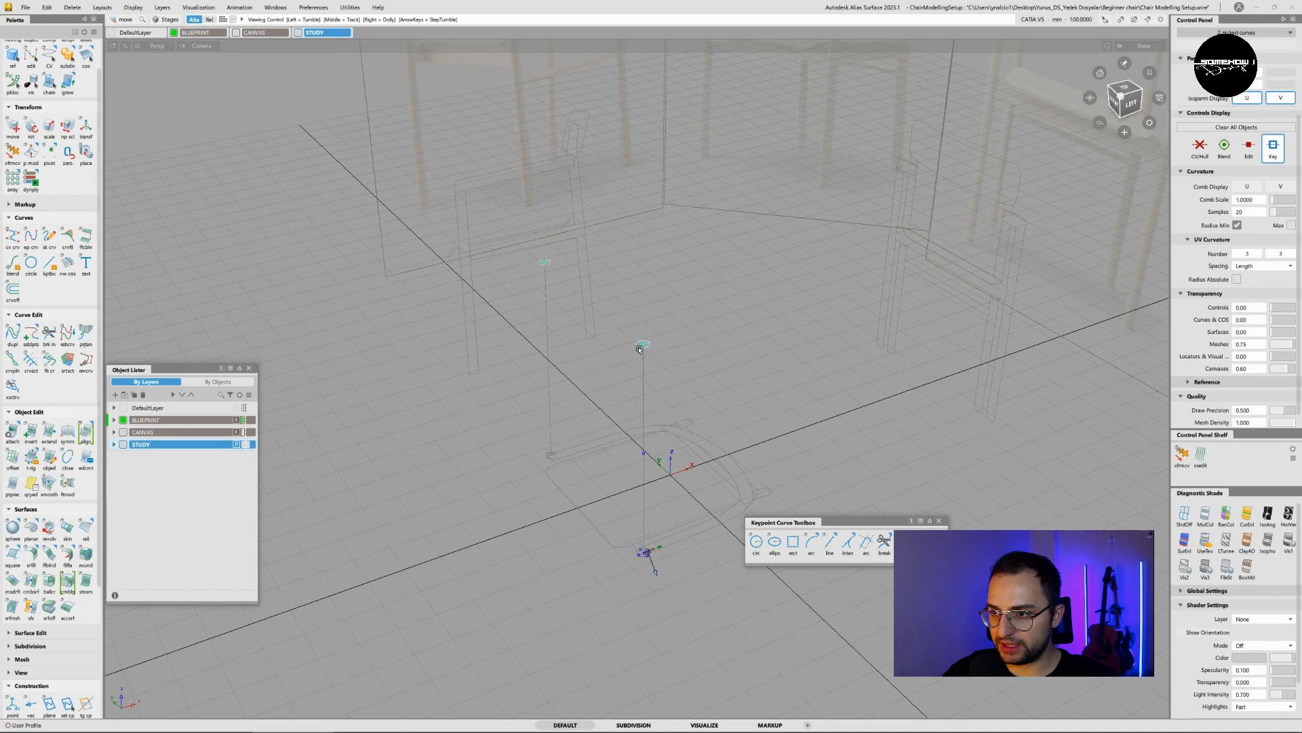
mouse_move(639, 348)
right_mouse_down("alt+shift")
mouse_move(710, 319)
mouse_move(643, 348)
right_mouse_up("alt+shift")
left_click_drag(690, 355, 732, 441, "alt+shift")
right_click_drag(732, 441, 689, 409, "alt+shift")
left_click_drag(689, 409, 656, 326, "alt+shift")
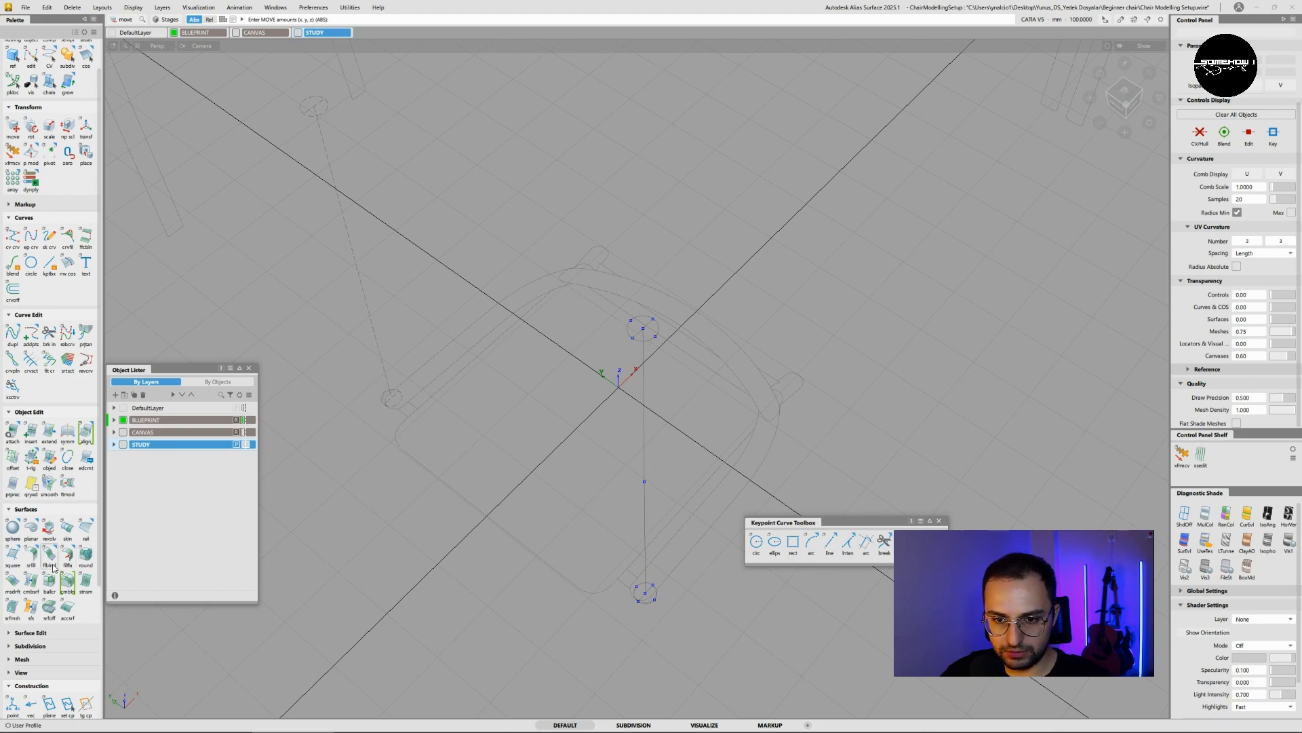
- Skin a surface between the upper and lower leg circles, and turn on multi-colour shading to inspect it
left_click(69, 532)
left_click_drag(45, 19, 917, 218)
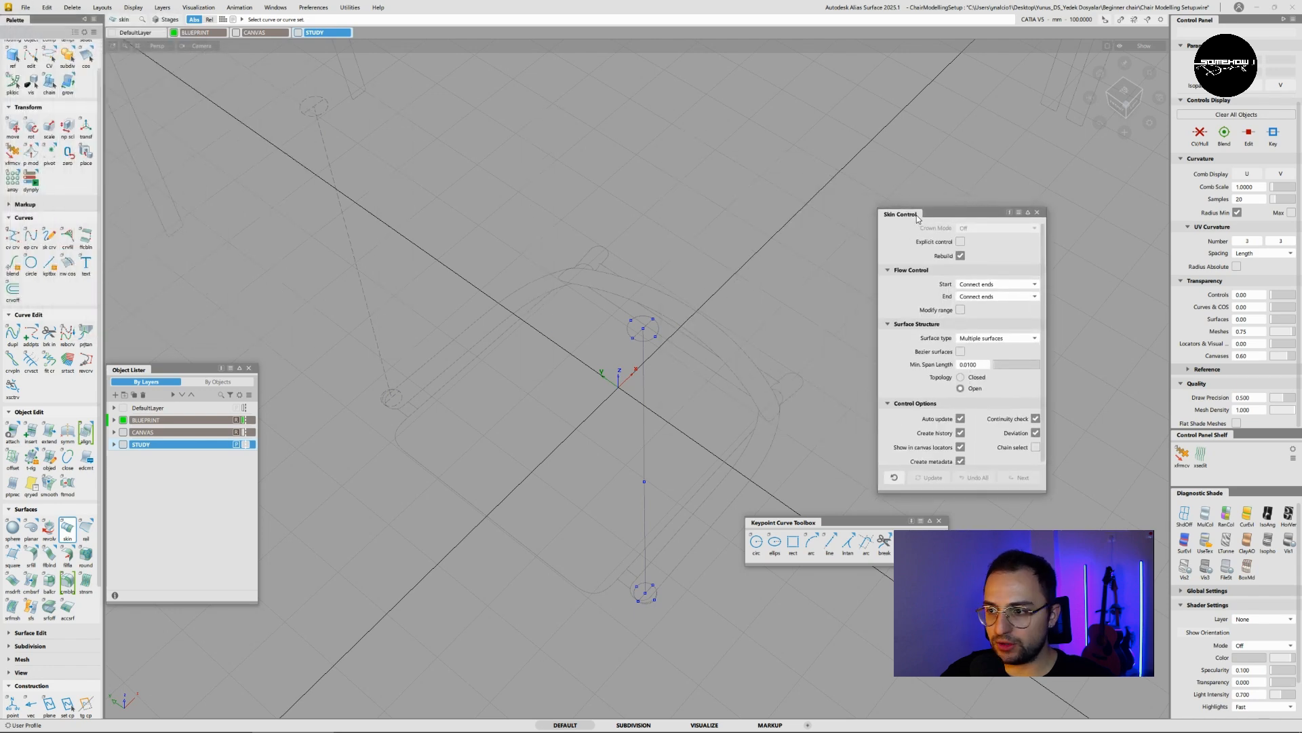
left_click(649, 343)
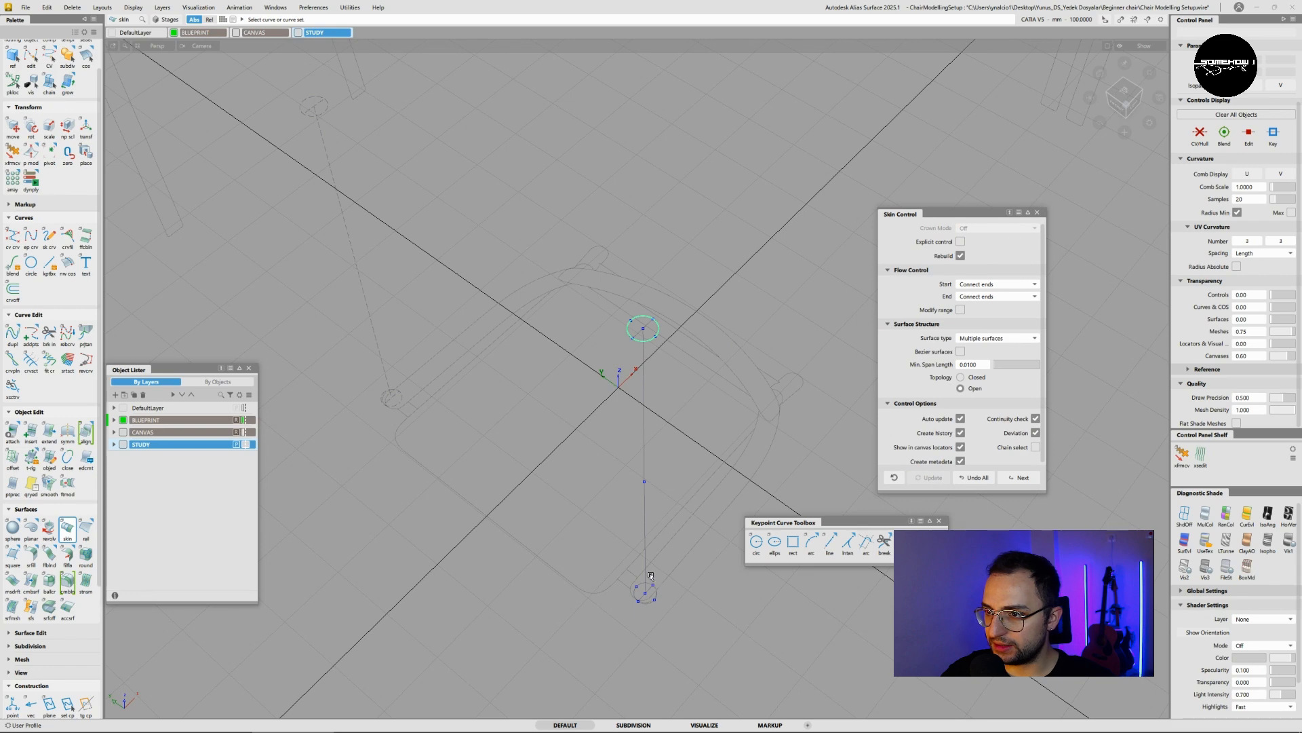
left_click(649, 603)
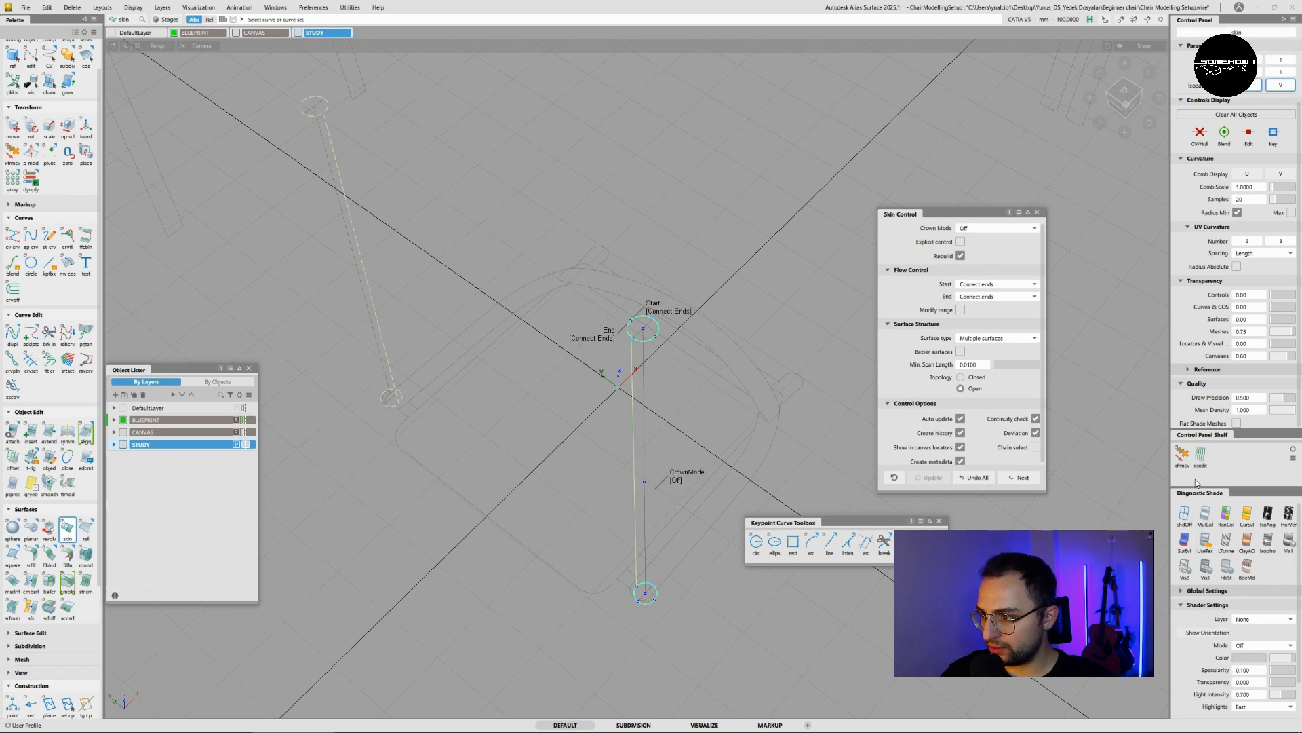
left_click(1206, 515)
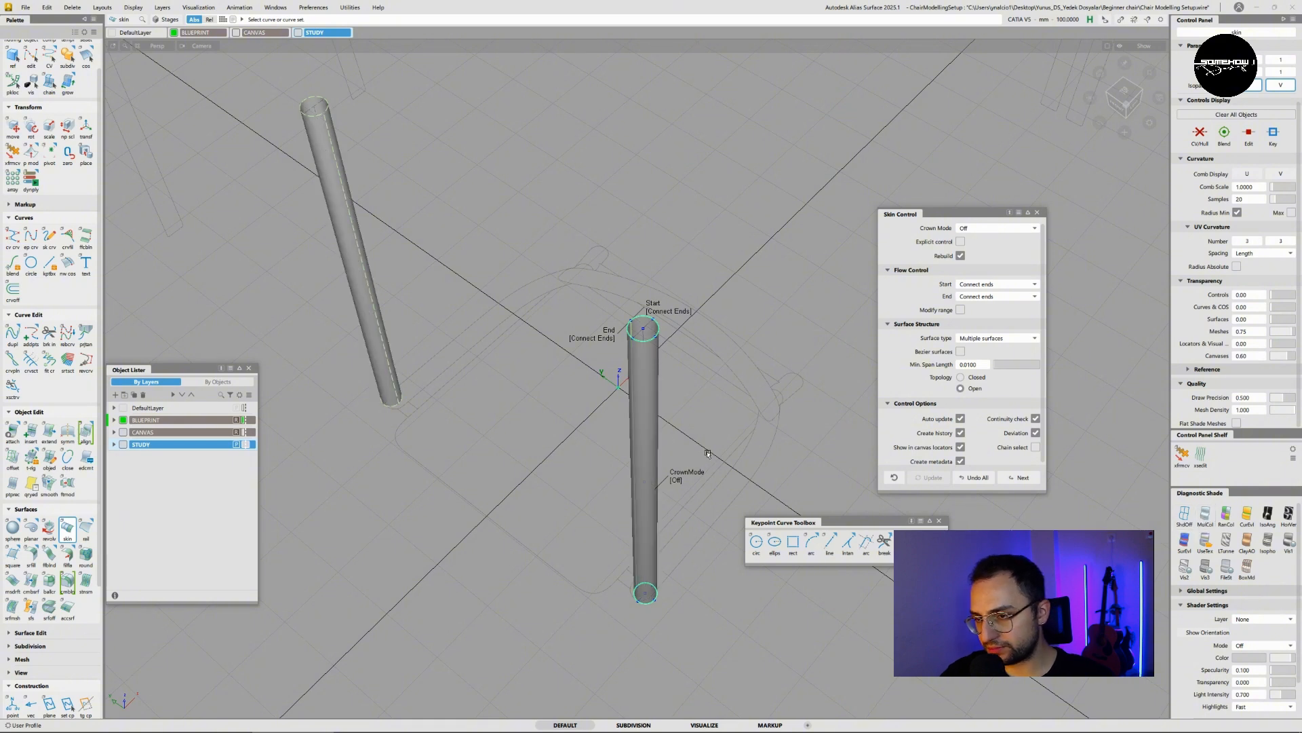
mouse_move(706, 449)
left_mouse_down("alt+shift")
mouse_move(567, 507)
mouse_move(656, 408)
mouse_move(671, 470)
left_mouse_up("alt+shift")
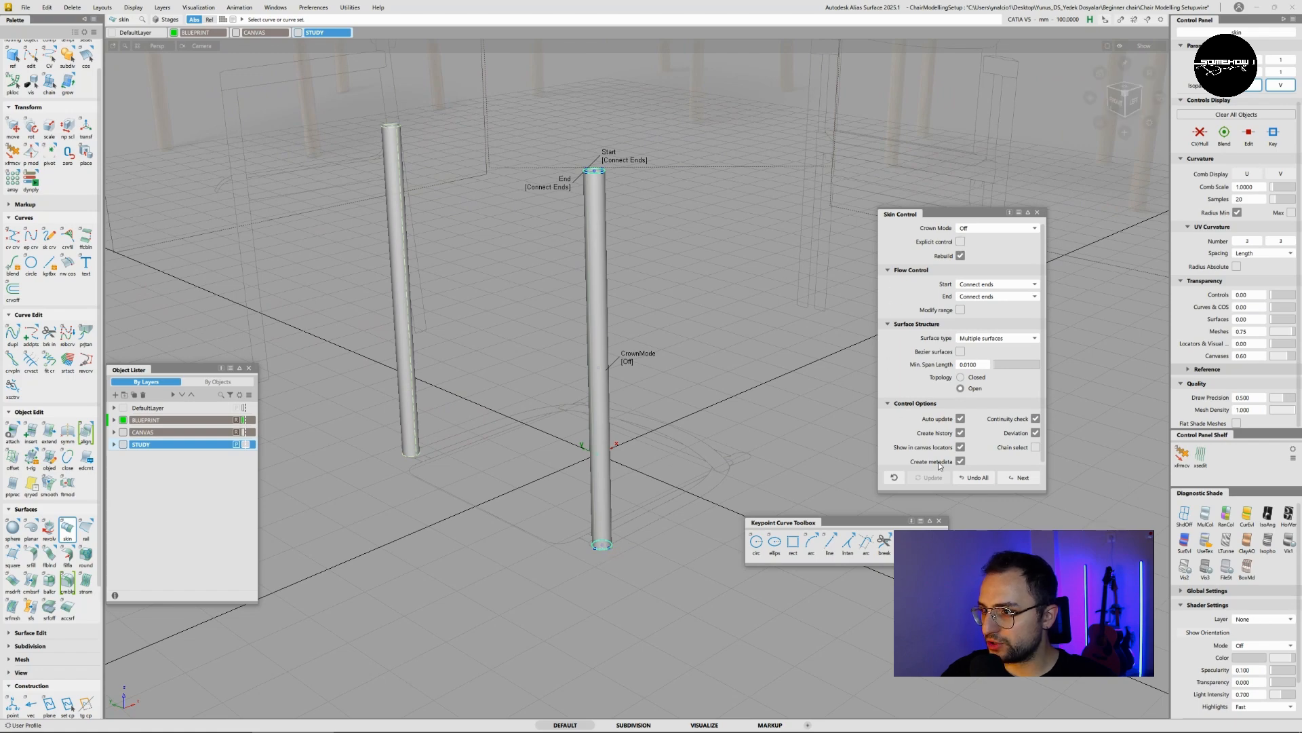
left_click_drag(662, 430, 648, 482, "alt+shift")
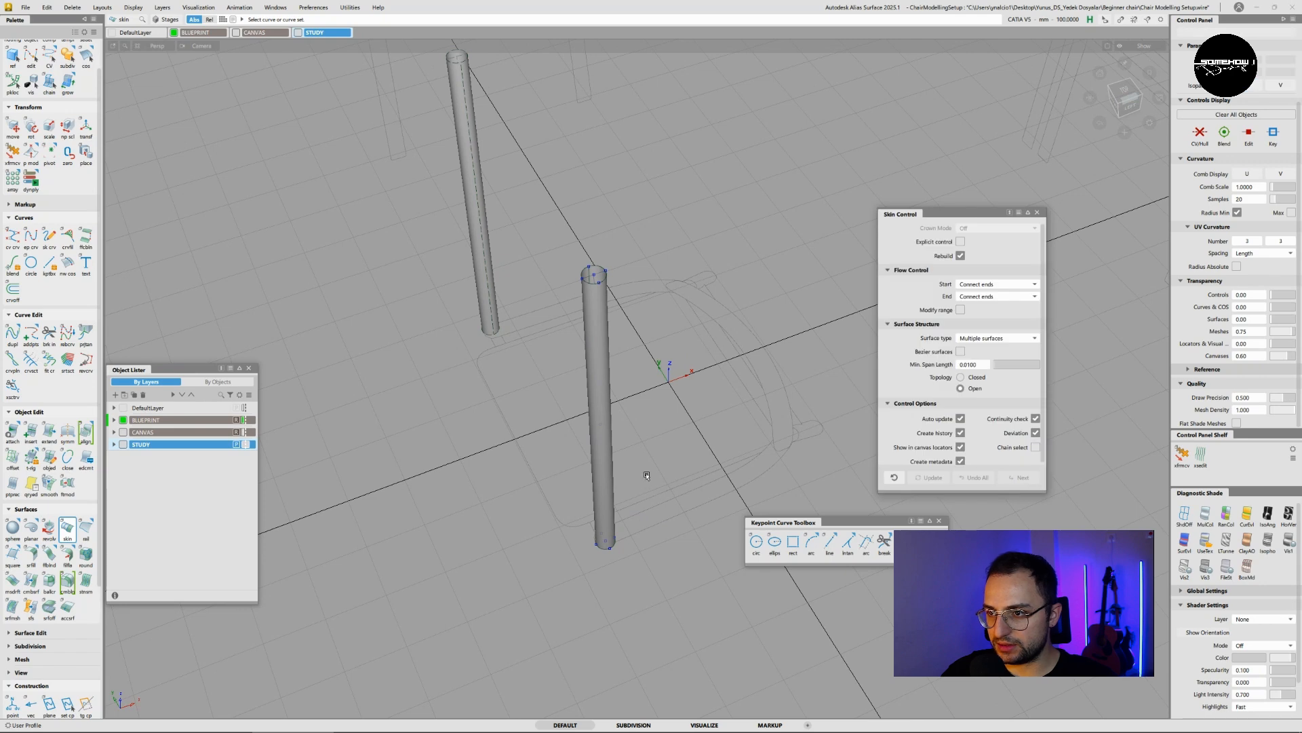
- Turn off shading in the top view, pick both leg circles and scale them down slightly to match the blueprint outline
left_click(1125, 90)
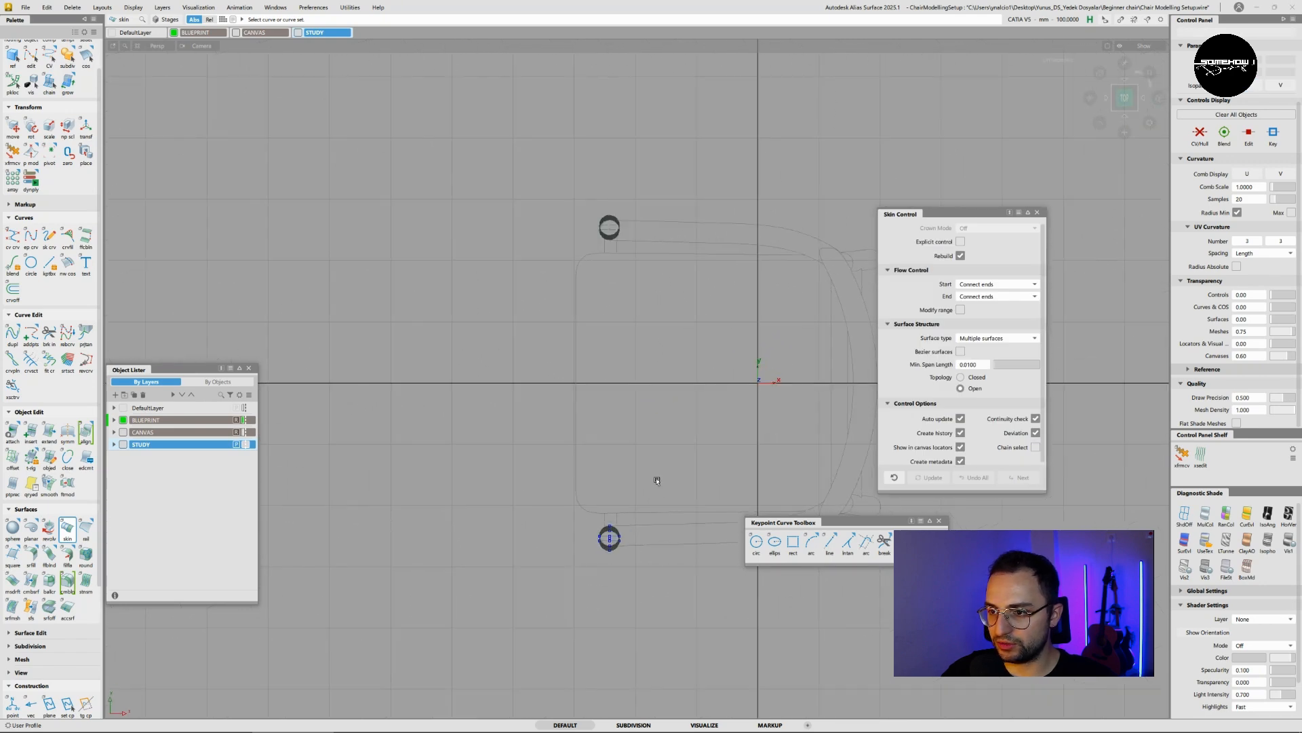
right_click_drag(604, 550, 739, 392, "alt+shift")
middle_click_drag(739, 392, 711, 391, "alt+shift")
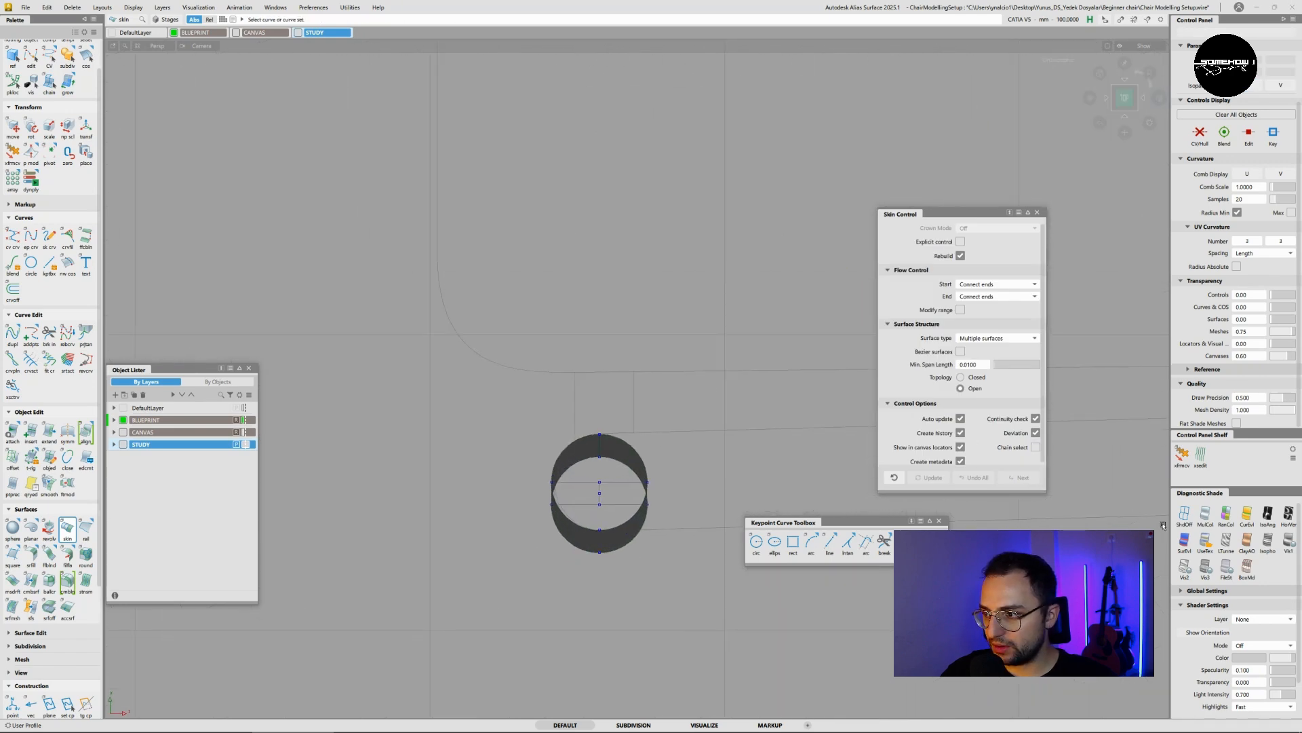
left_click(1184, 516)
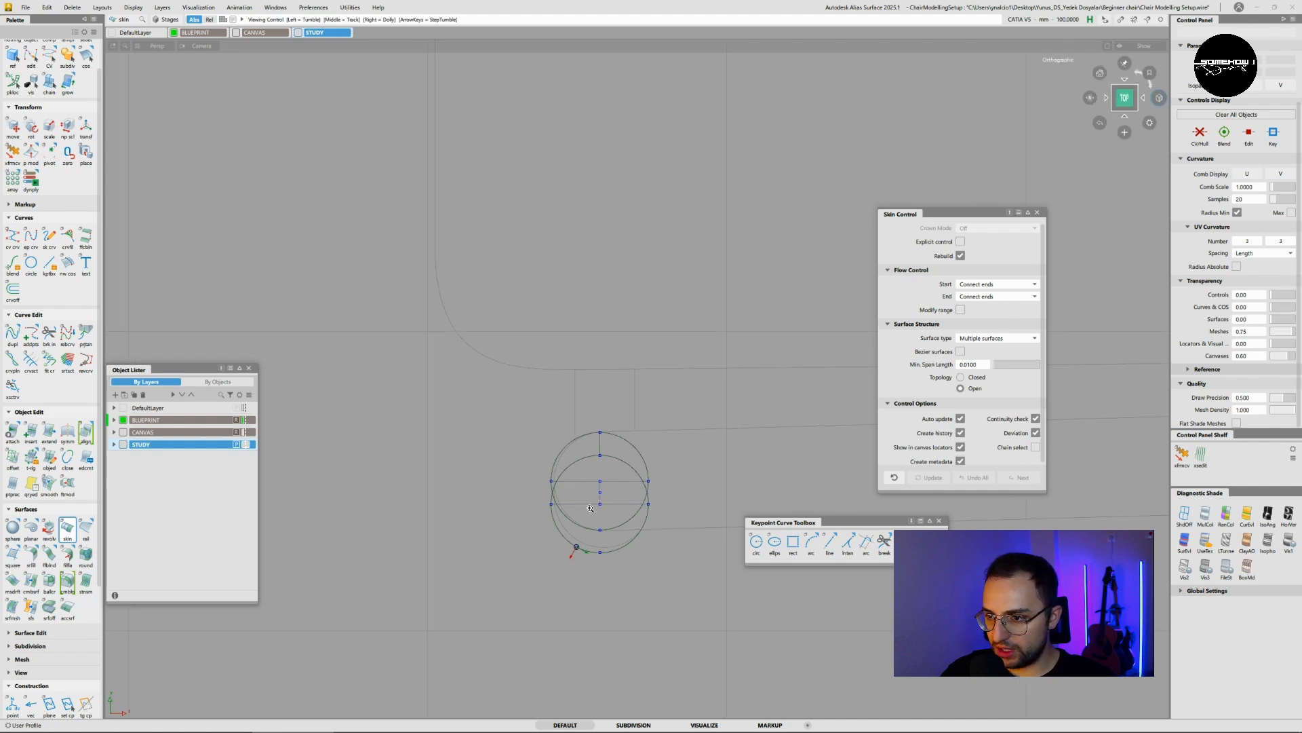
right_click_drag(577, 546, 617, 462, "alt+shift")
left_click_drag(604, 460, 647, 524, "ctrl+shift")
left_click(647, 511)
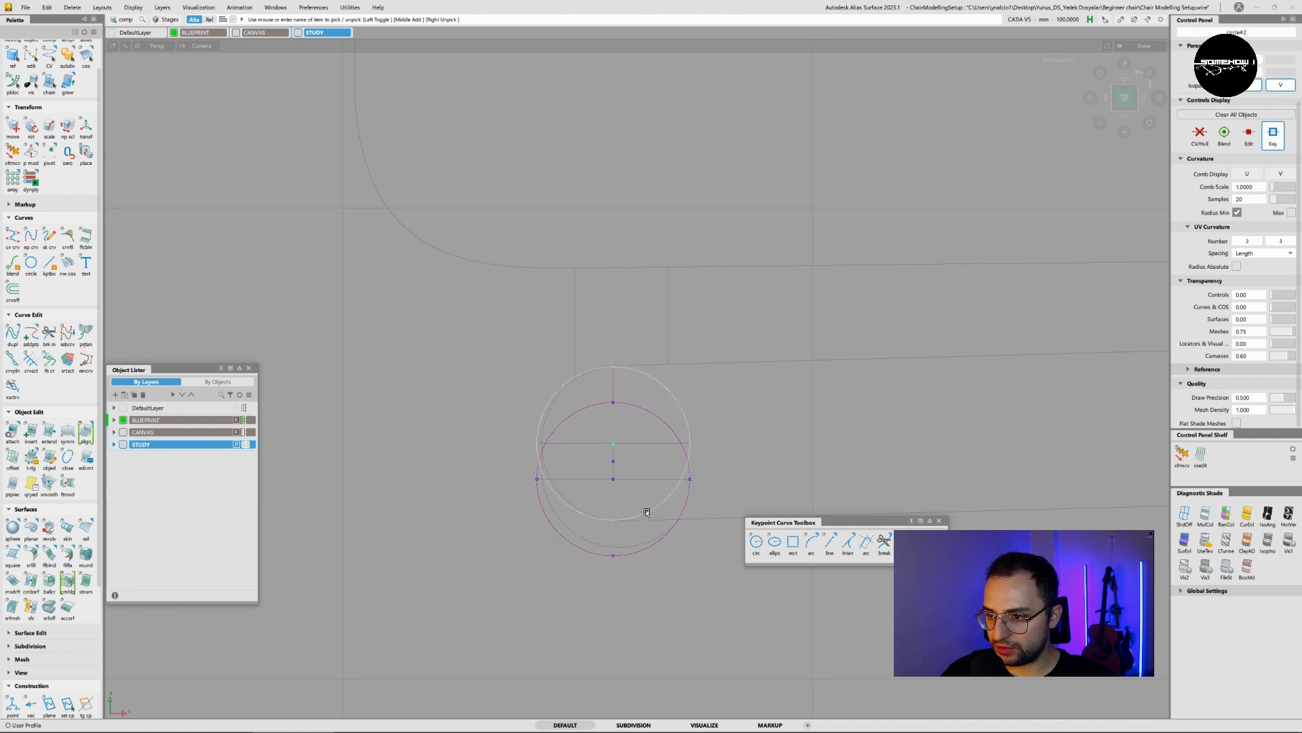
left_click(635, 554)
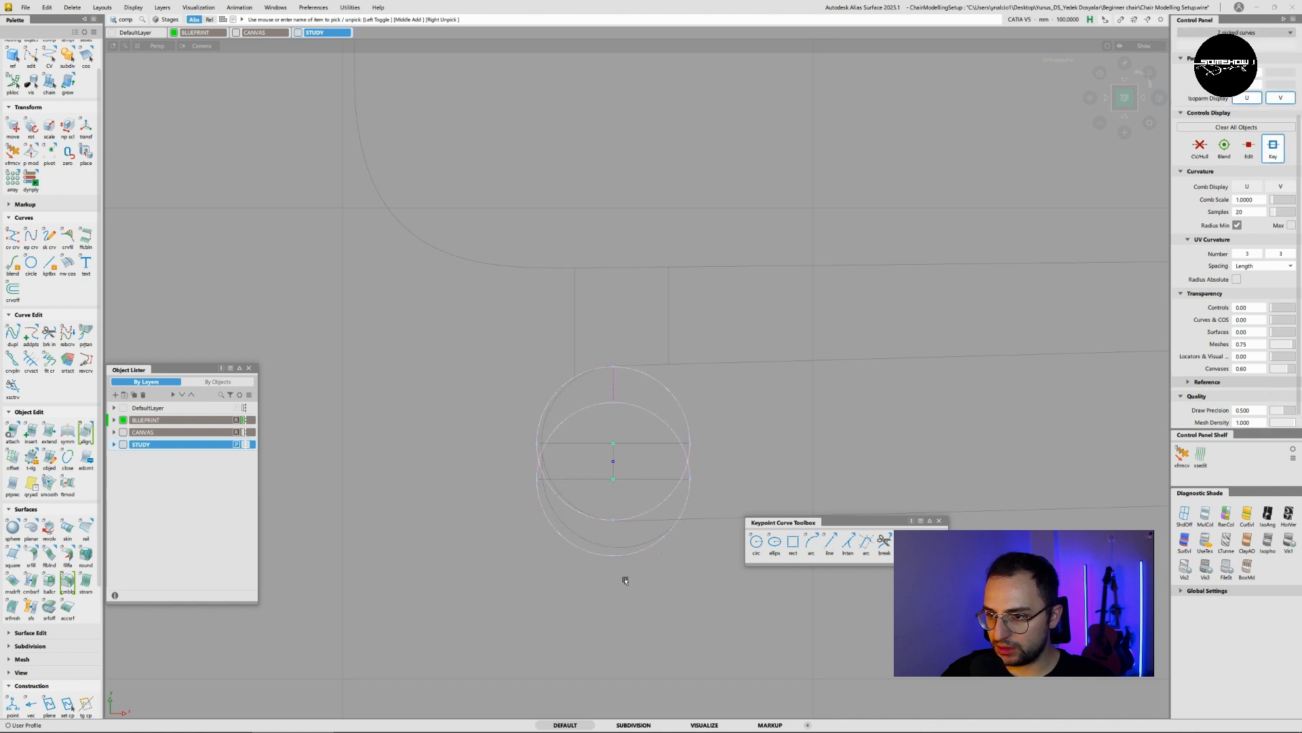
right_click_drag(629, 599, 635, 590, "alt+shift")
mouse_move(627, 597)
middle_mouse_down("alt+shift")
mouse_move(611, 599)
mouse_move(641, 606)
middle_mouse_up("alt+shift")
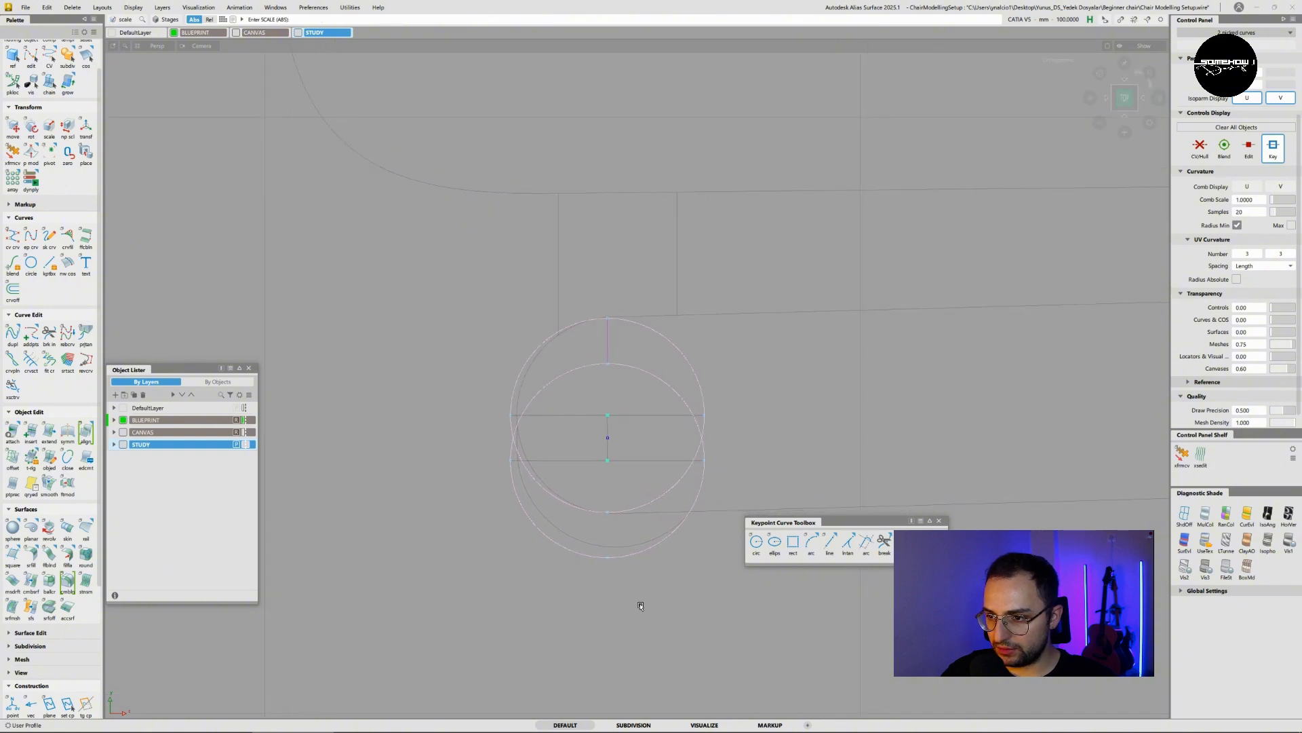
left_click_drag(688, 594, 673, 588)
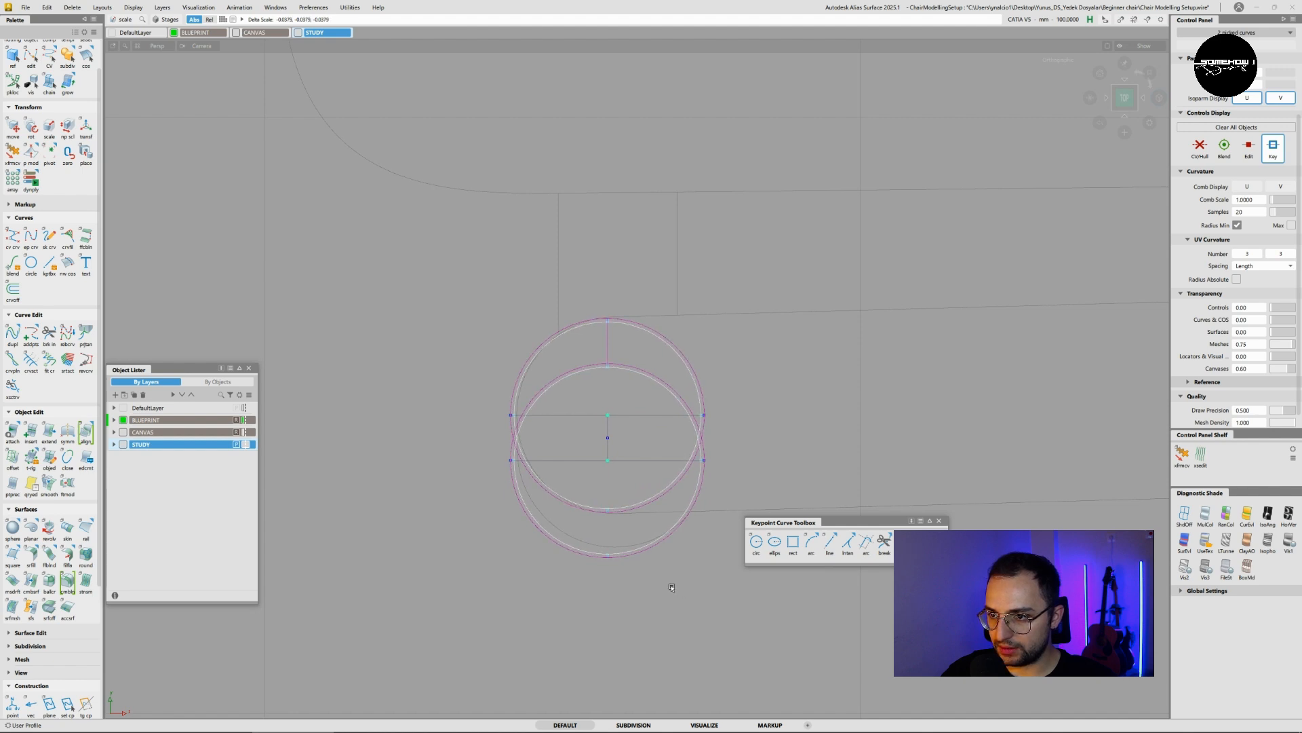
left_click_drag(671, 587, 671, 588)
- Move both leg circles slightly in the top view to fit them to the blueprint outline
middle_click_drag(669, 600, 670, 585, "ctrl+shift")
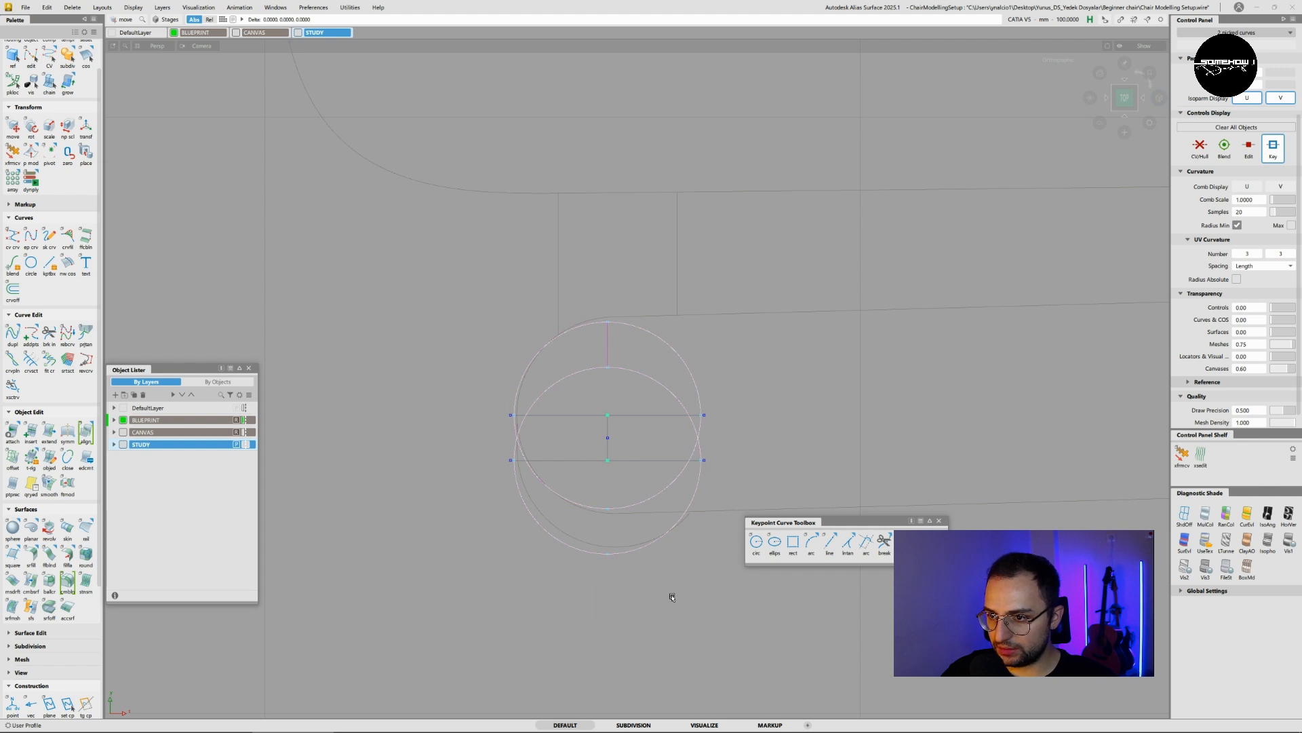
left_click(675, 596)
left_click(664, 592)
middle_click_drag(666, 588, 670, 577, "ctrl+shift")
right_click_drag(670, 577, 639, 583)
middle_click_drag(644, 591, 644, 591)
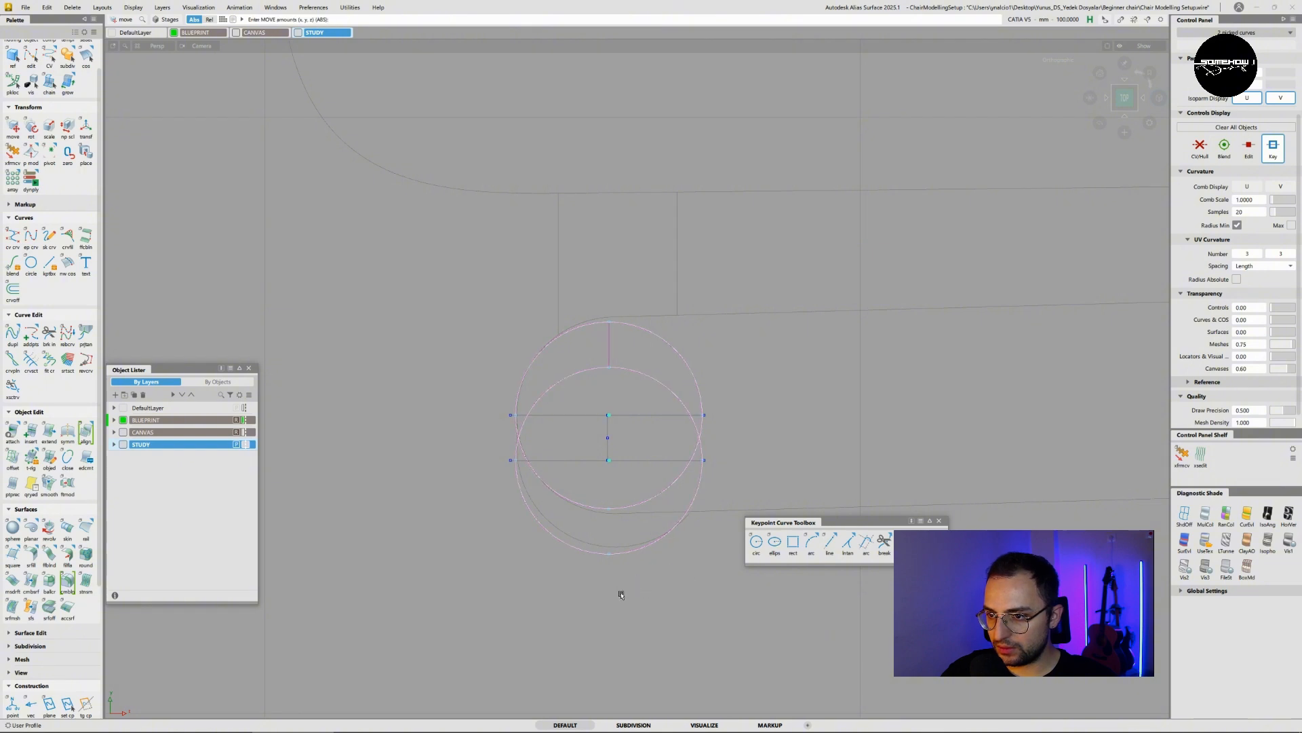
- Pick only the leg's lower circle and nudge it in the top view to line up with the blueprint
left_click_drag(621, 594, 612, 541, "ctrl+shift")
mouse_move(612, 541)
left_mouse_down("ctrl+shift")
mouse_move(588, 559)
mouse_move(612, 542)
mouse_move(625, 550)
left_mouse_up("ctrl+shift")
left_click(589, 558)
left_click(594, 551)
right_click_drag(663, 583, 665, 572, "ctrl+shift")
mouse_move(665, 572)
middle_mouse_down()
mouse_move(674, 561)
mouse_move(670, 572)
middle_mouse_up()
right_click_drag(670, 576, 669, 575)
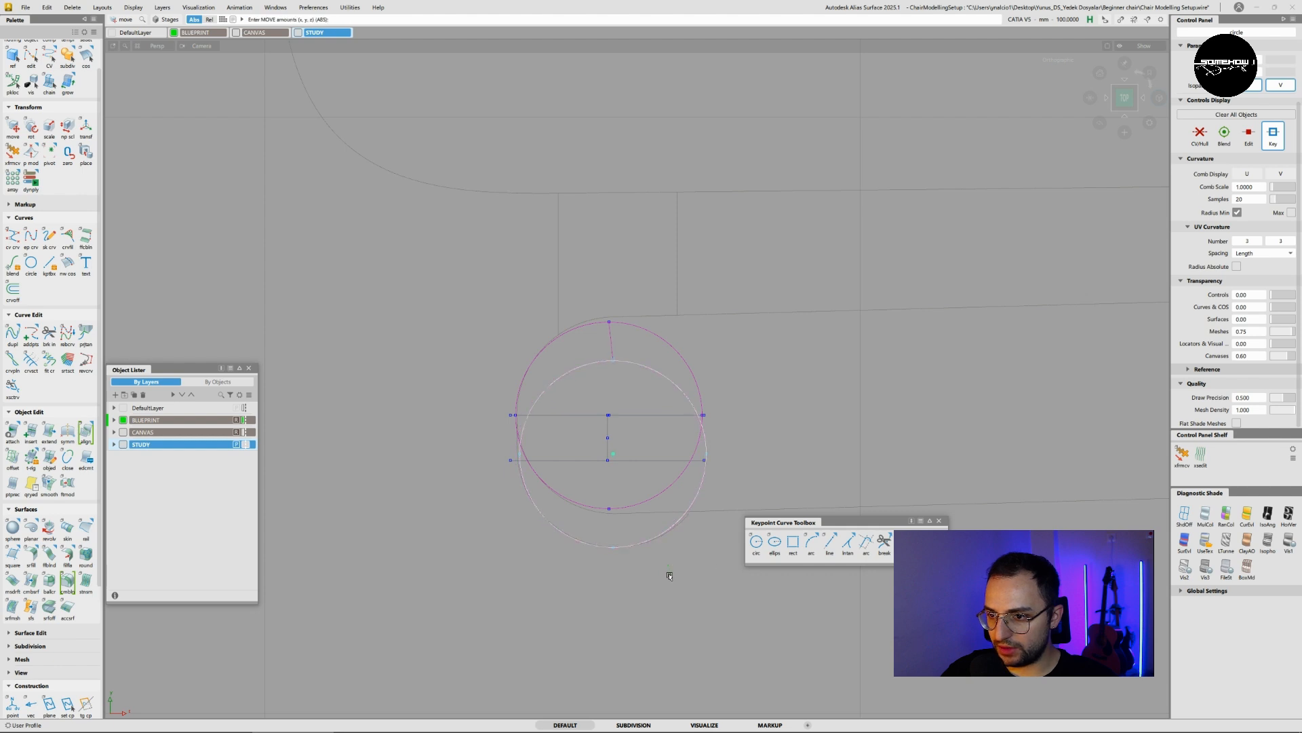
middle_click_drag(669, 575, 669, 576)
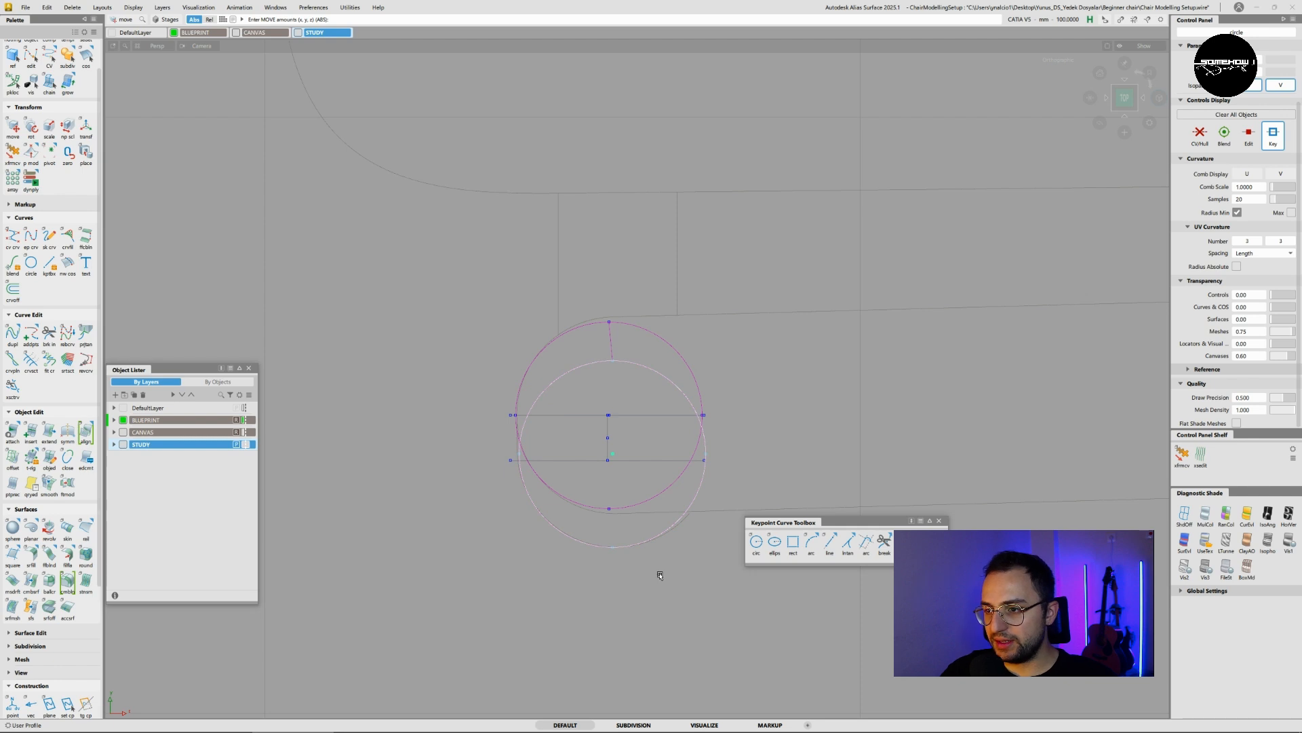
- Turn multi-colour shading back on and inspect the adjusted leg surface in perspective
left_click(645, 501, "alt+shift")
right_click_drag(626, 528, 630, 512, "alt+shift")
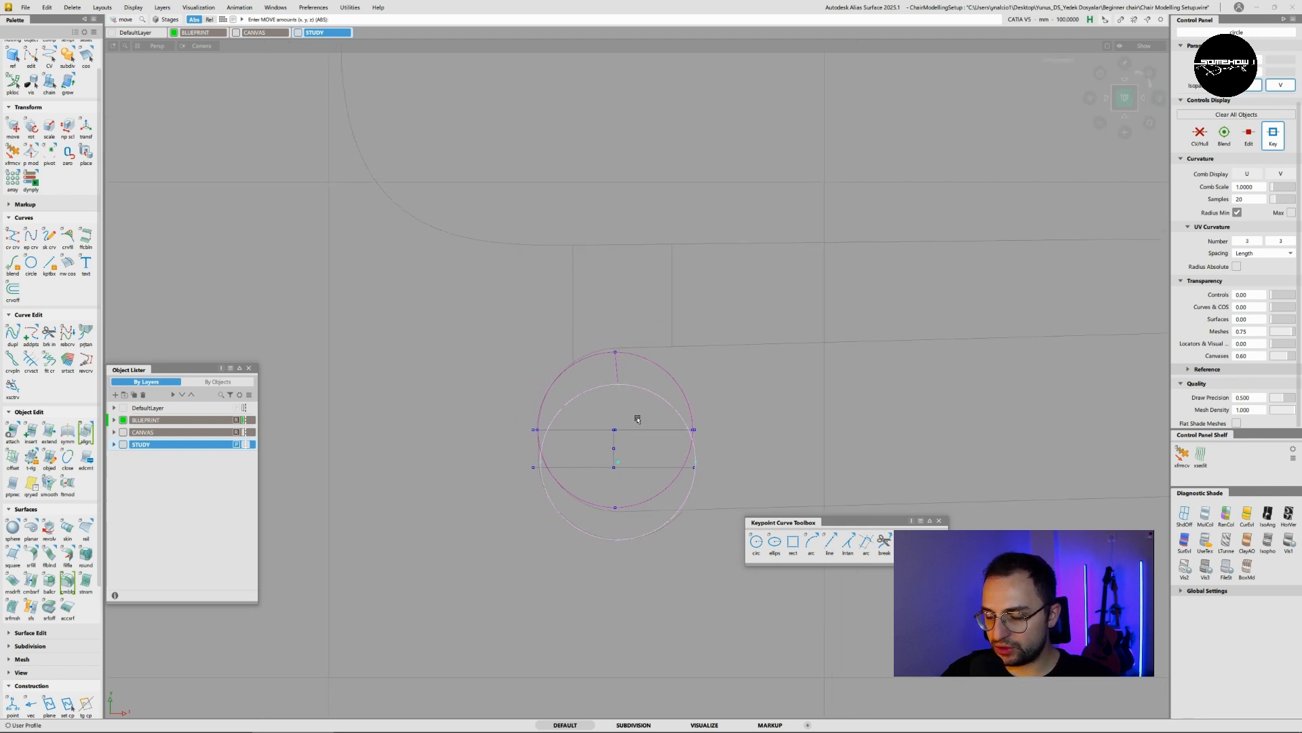
left_click(1206, 514)
left_click_drag(591, 393, 631, 170, "alt+shift")
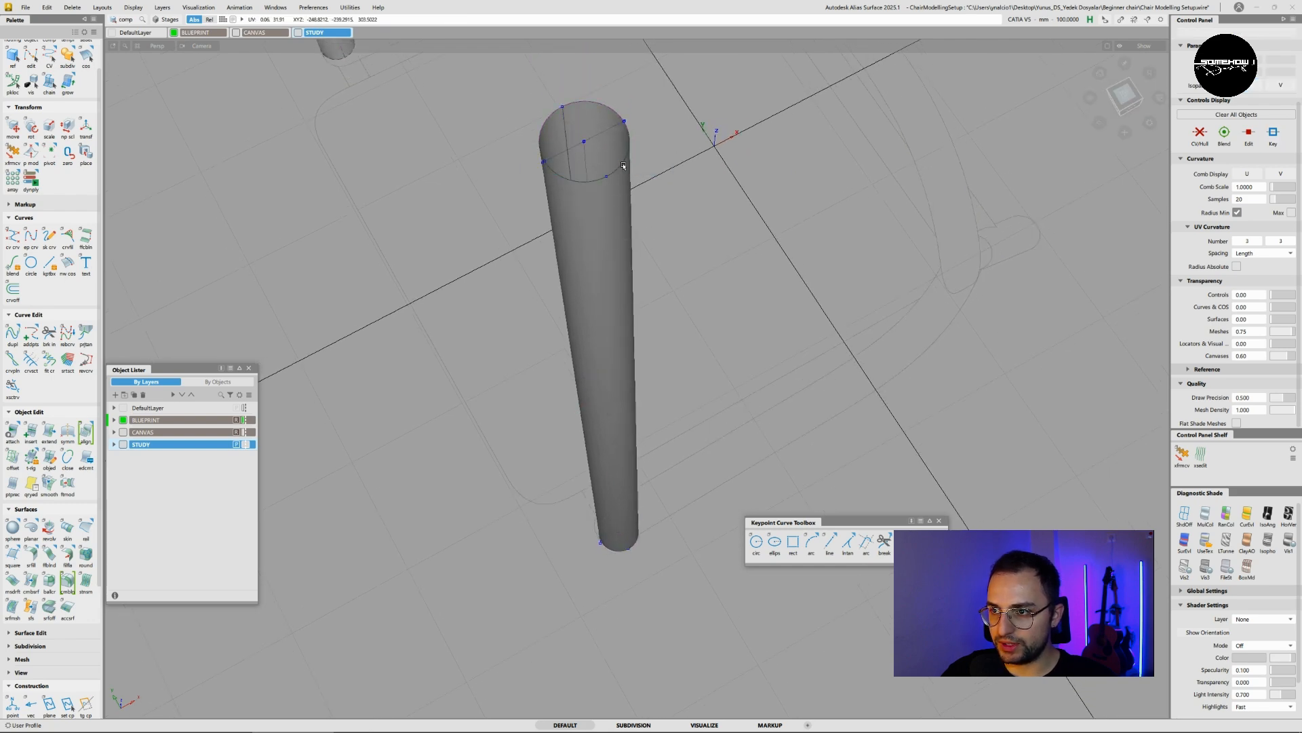
- Try moving the leg's upper circle to test how the skin surface follows it, and undo the moves
left_click(625, 167)
middle_click_drag(736, 303, 692, 207, "ctrl+shift")
right_click_drag(685, 207, 595, 216, "alt+shift")
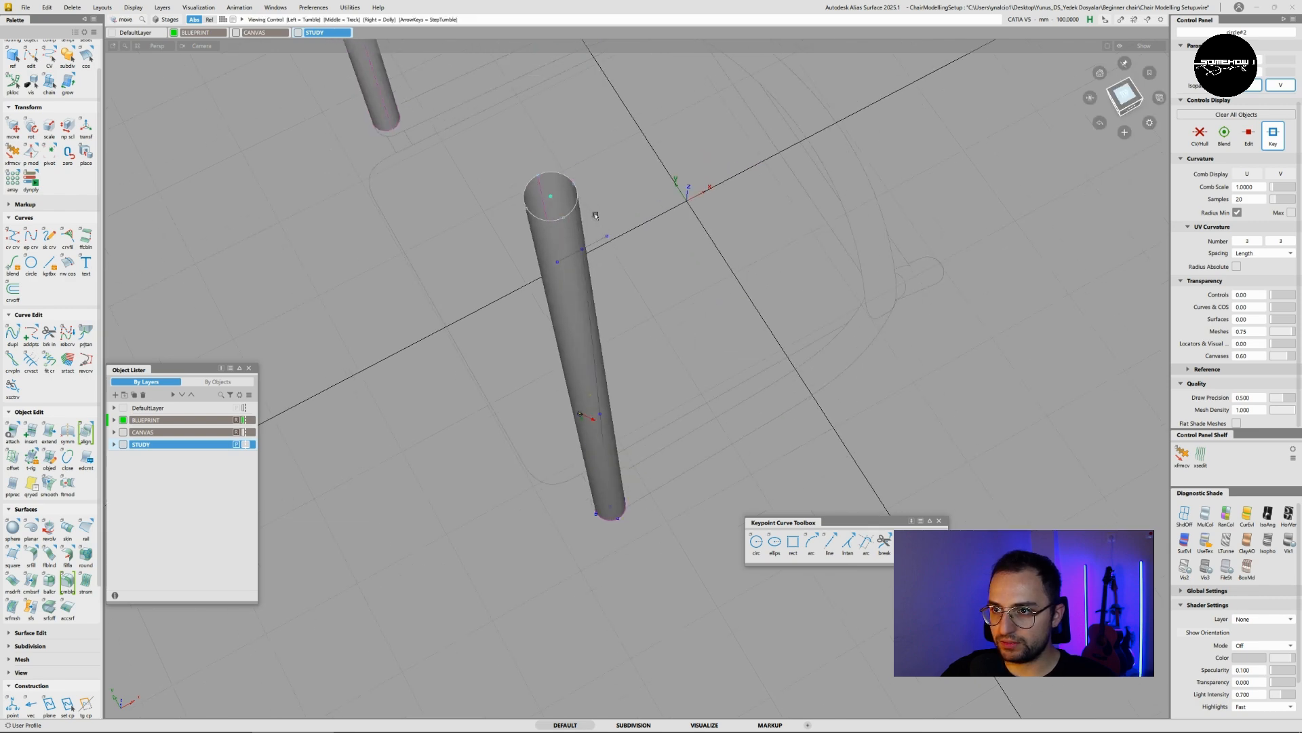
key("ctrl+z")
key("ctrl+z")
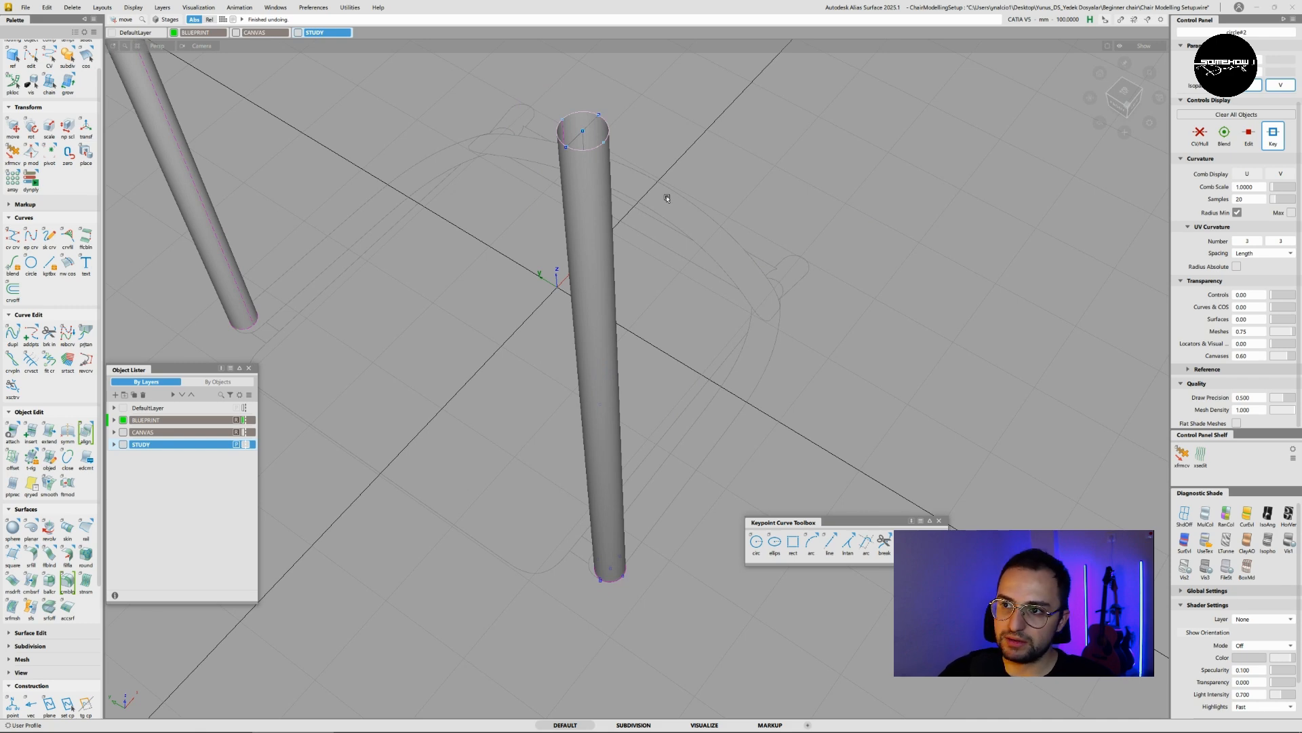
left_click_drag(751, 162, 728, 192)
key("ctrl+z")
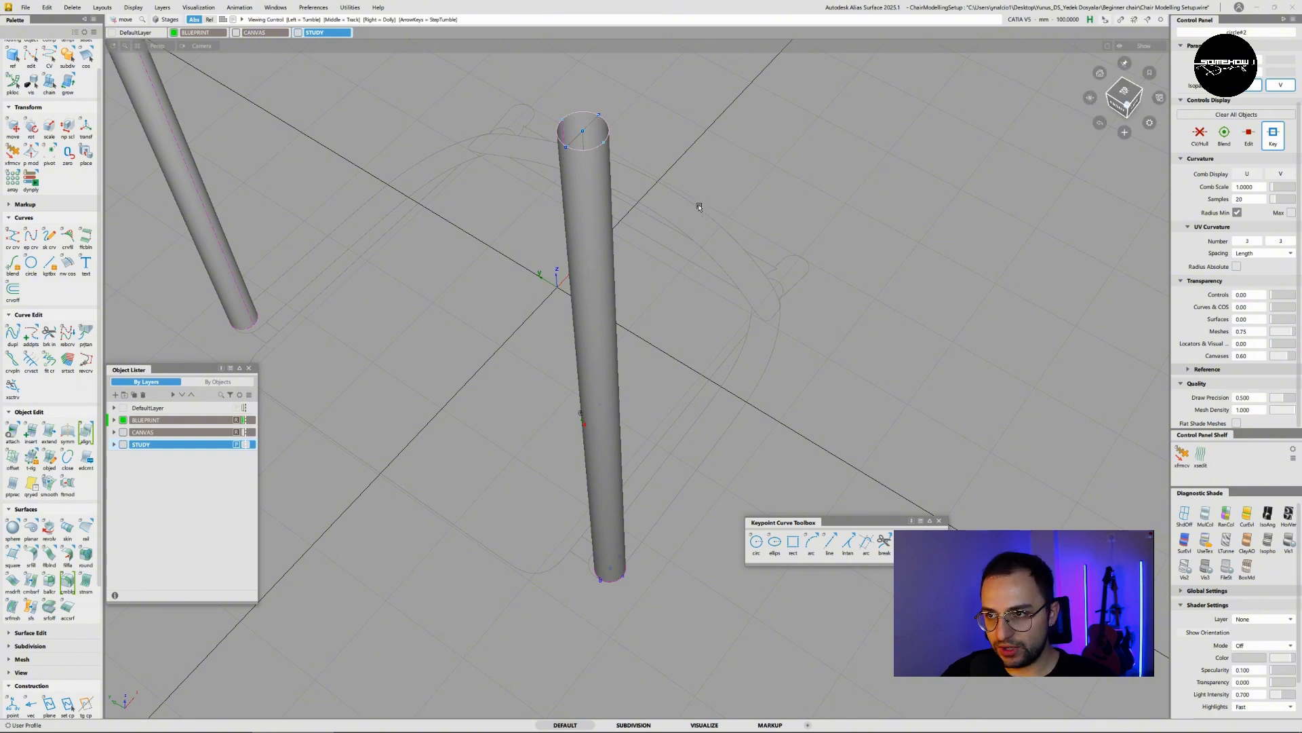
- Pick the leg surface and review the delete commands for its construction history, leaving it unpicked
left_click_drag(698, 205, 639, 199, "alt+shift")
left_click_drag(657, 225, 595, 203, "ctrl+shift")
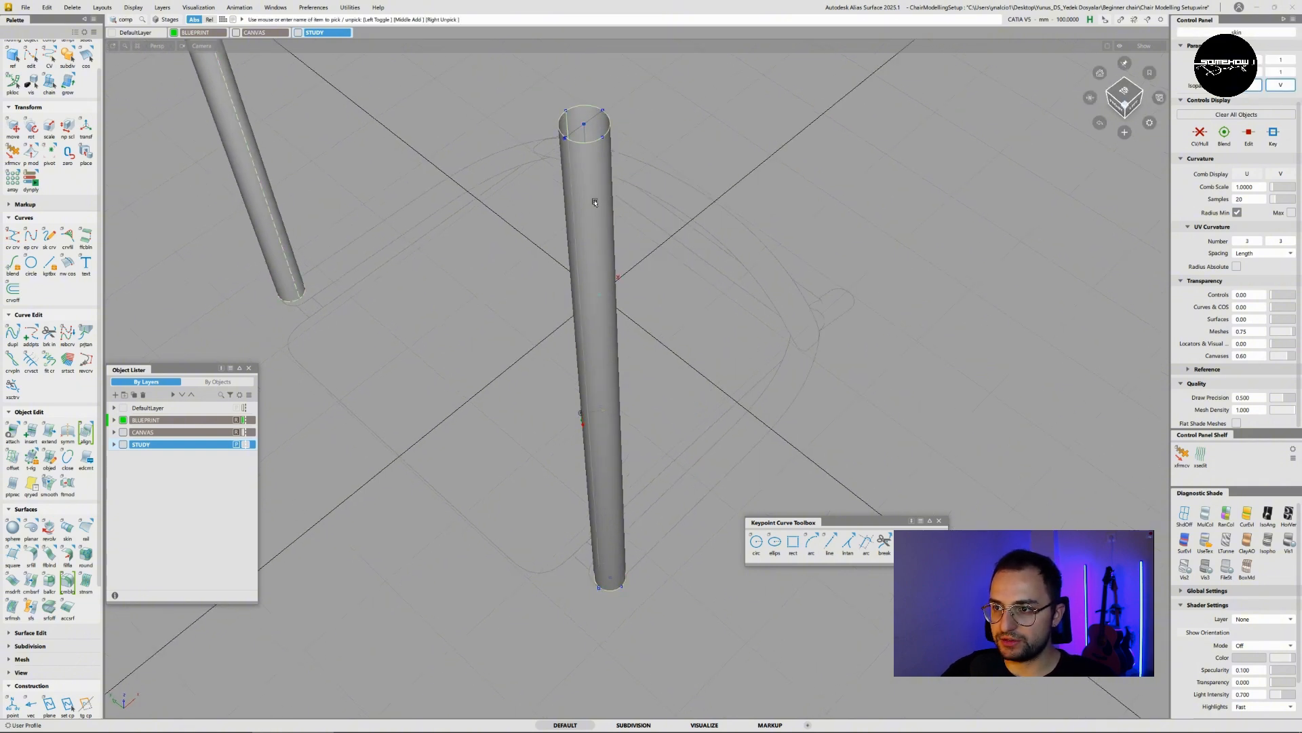
left_click(71, 9)
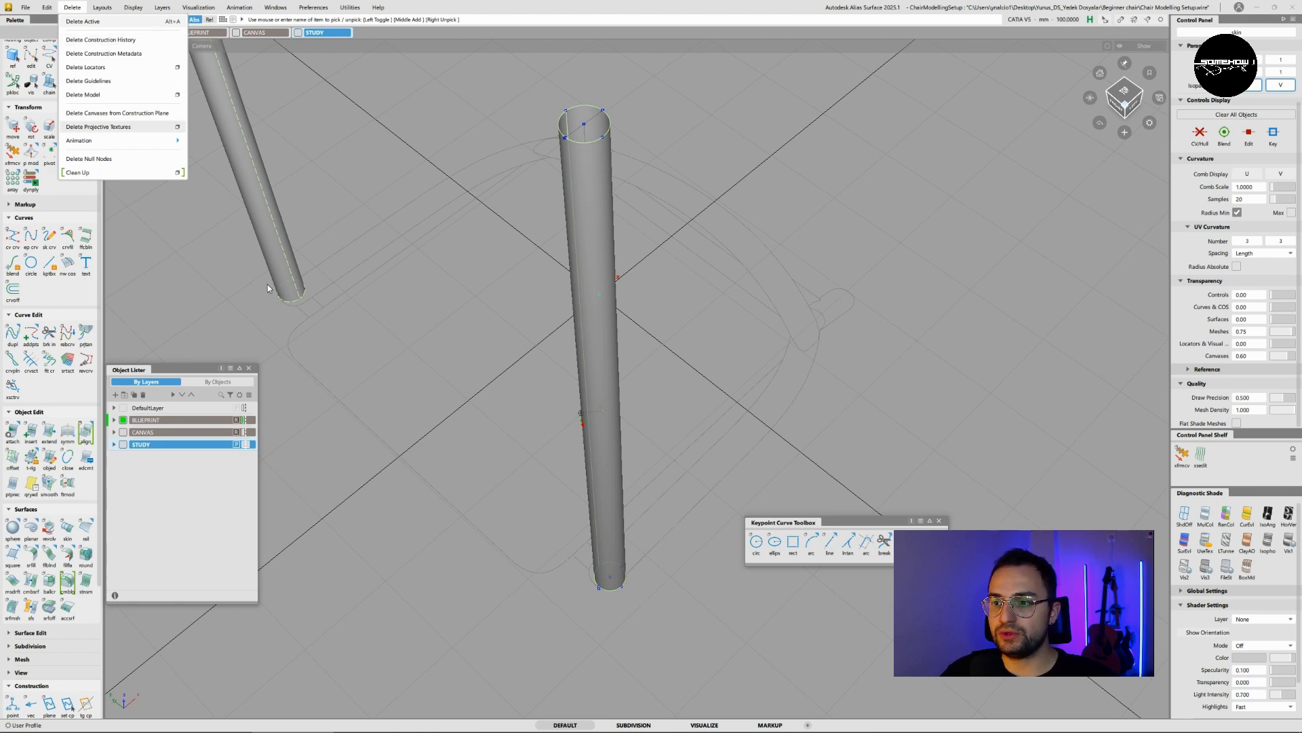
left_click(596, 130)
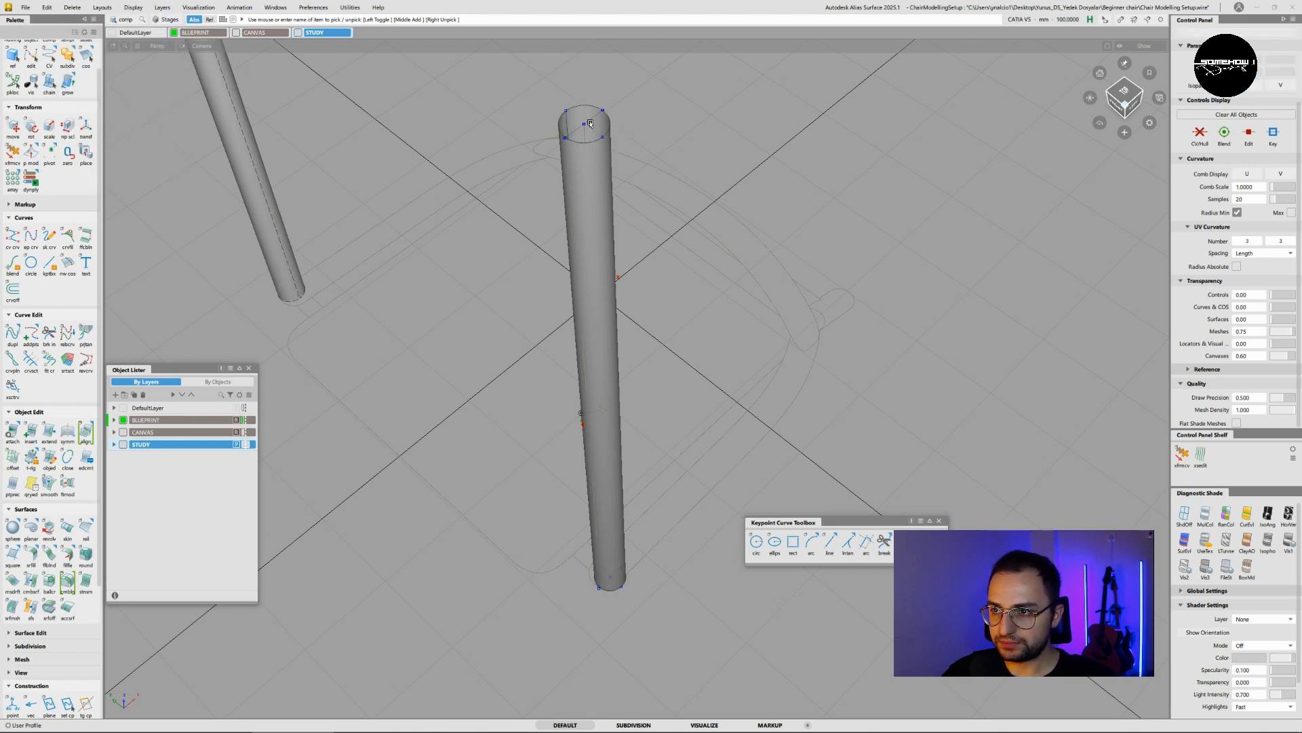
- Examine the front leg in the left view against the blueprint curves and the reference image
left_click_drag(643, 201, 637, 243, "alt+shift")
right_click_drag(760, 308, 729, 330, "alt+shift")
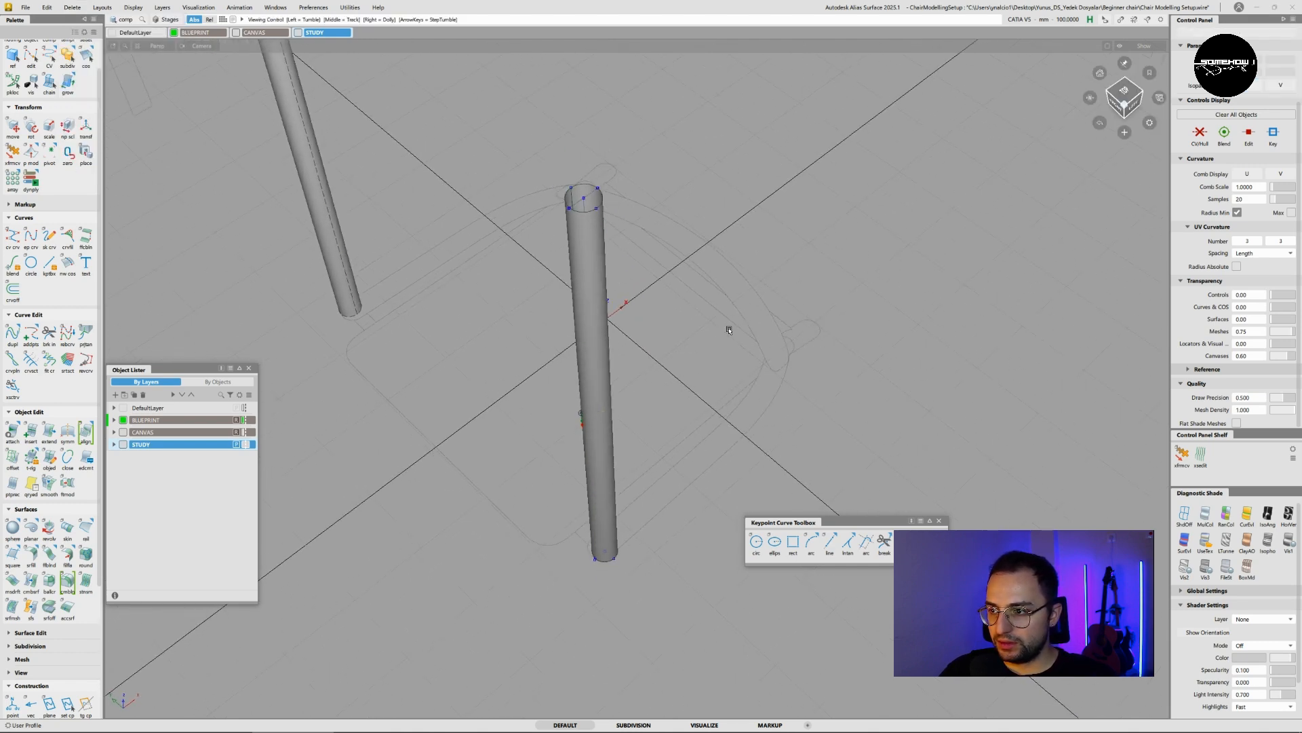
left_click_drag(729, 330, 857, 273, "alt+shift")
left_click(1131, 109)
right_click_drag(882, 270, 814, 294, "alt+shift")
middle_click_drag(814, 294, 638, 258, "alt+shift")
right_click_drag(543, 266, 585, 297, "alt+shift")
key("ctrl+z")
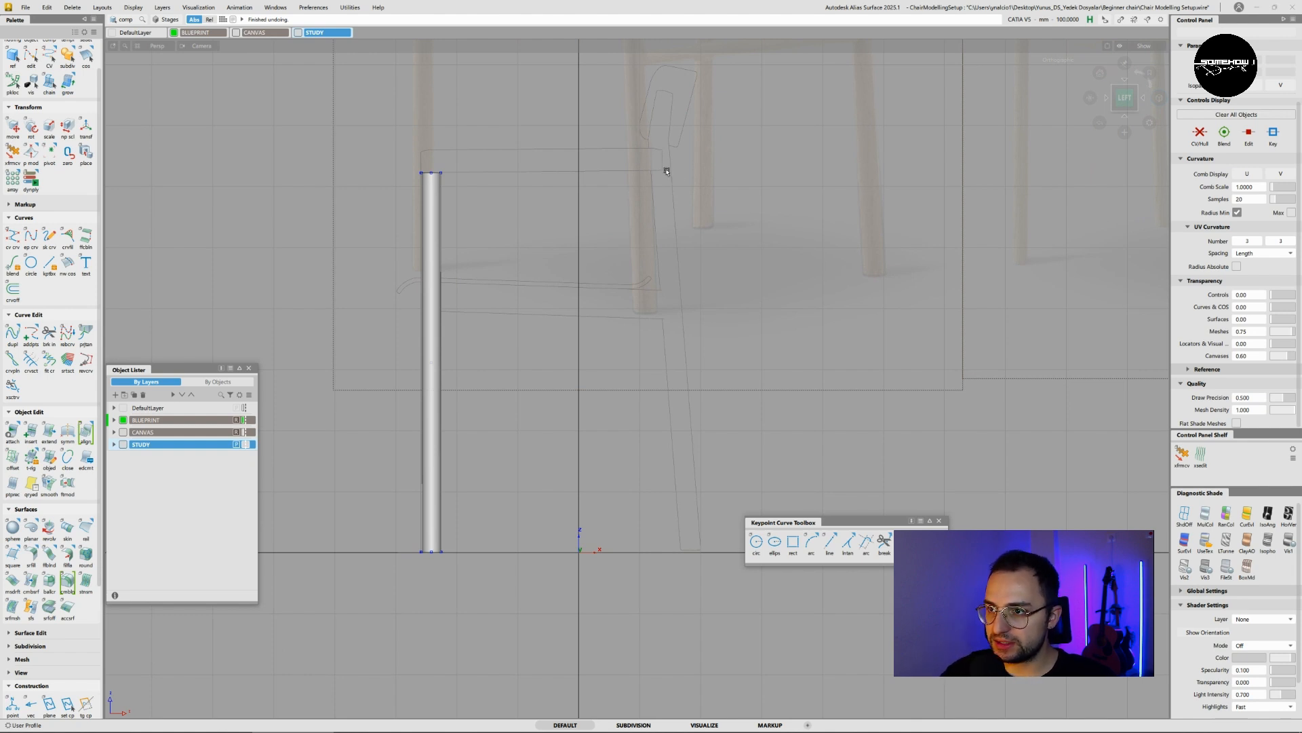
right_click_drag(700, 359, 720, 257, "alt+shift")
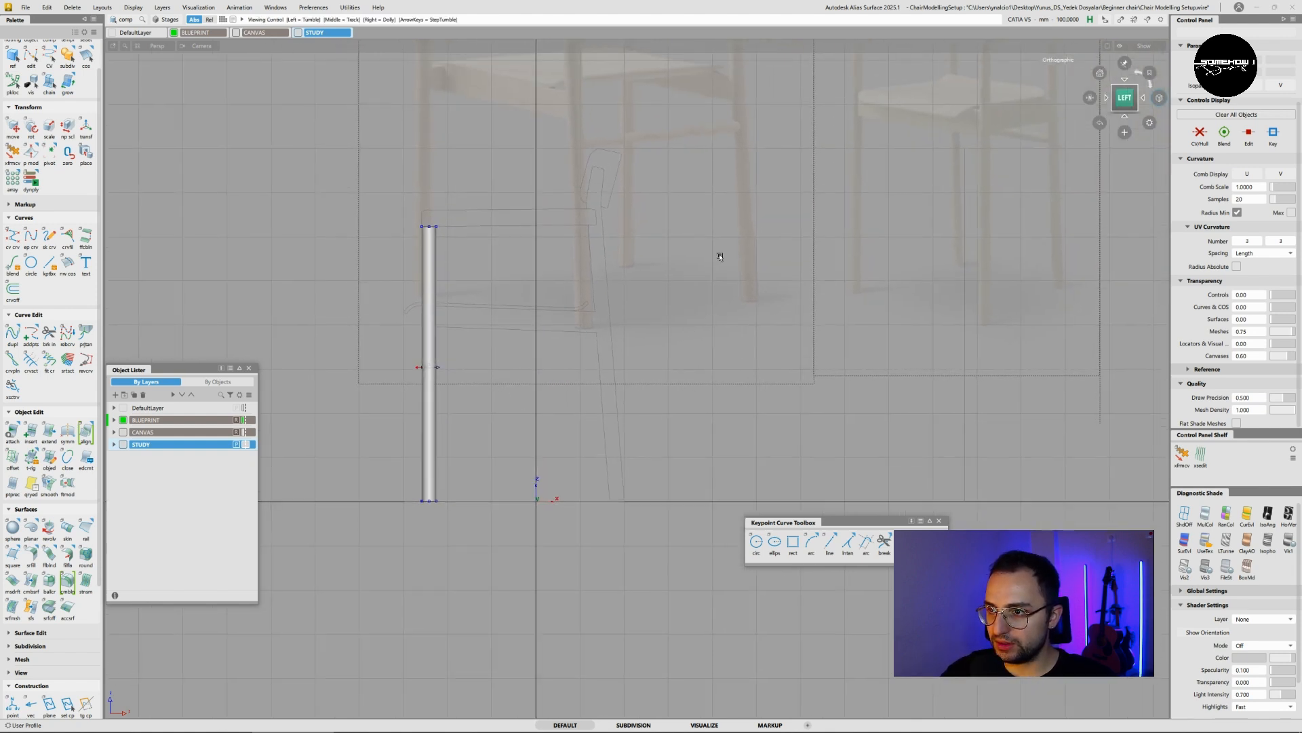
left_click_drag(439, 270, 421, 289, "ctrl+shift")
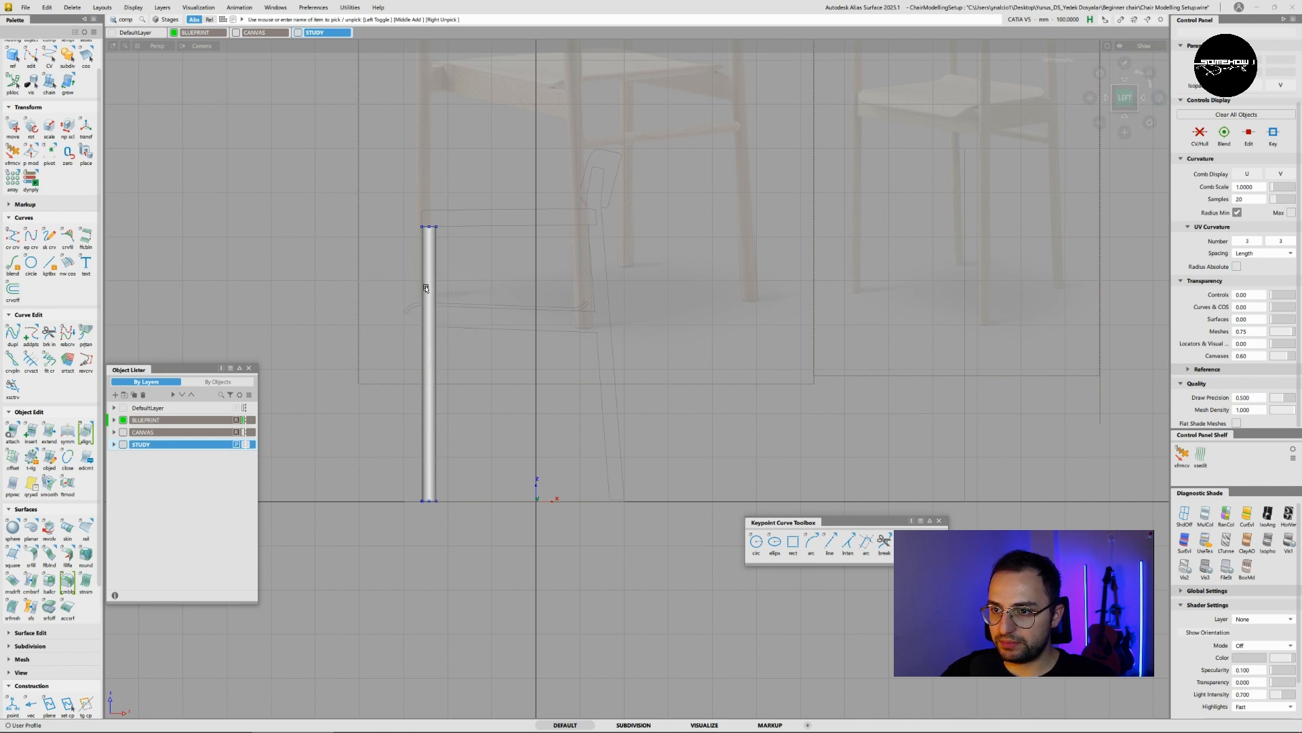
- Make a copy of the front leg surface and move it to the blueprint's rear leg foot in the left view
left_click(426, 288)
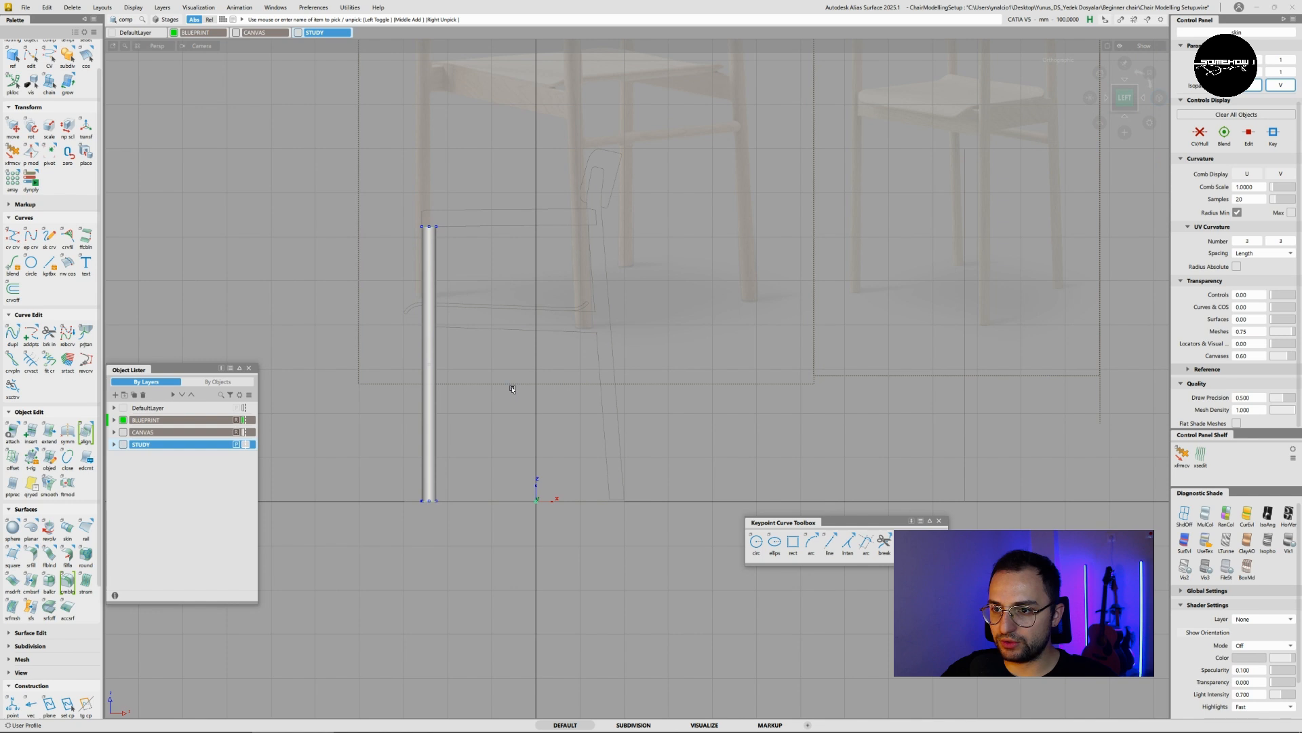
middle_click_drag(503, 422, 502, 396, "ctrl+shift")
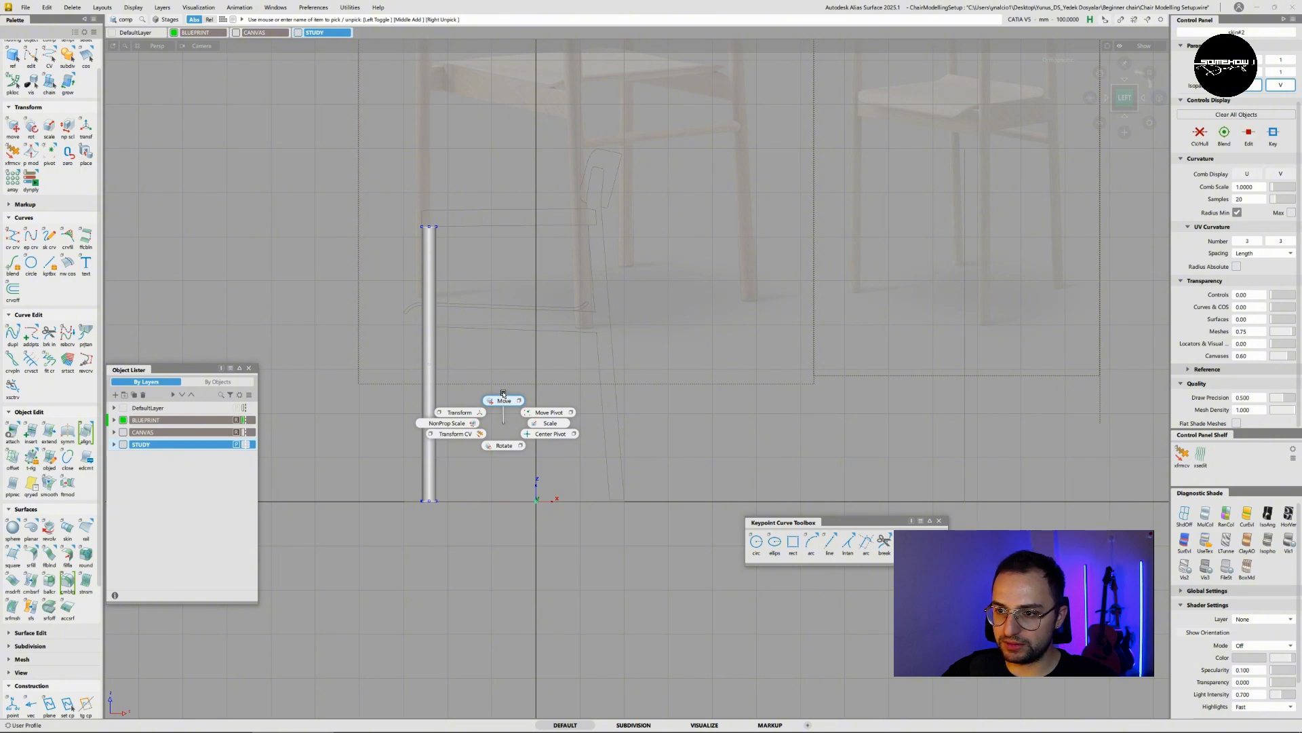
middle_click_drag(502, 394, 687, 422, "ctrl+shift")
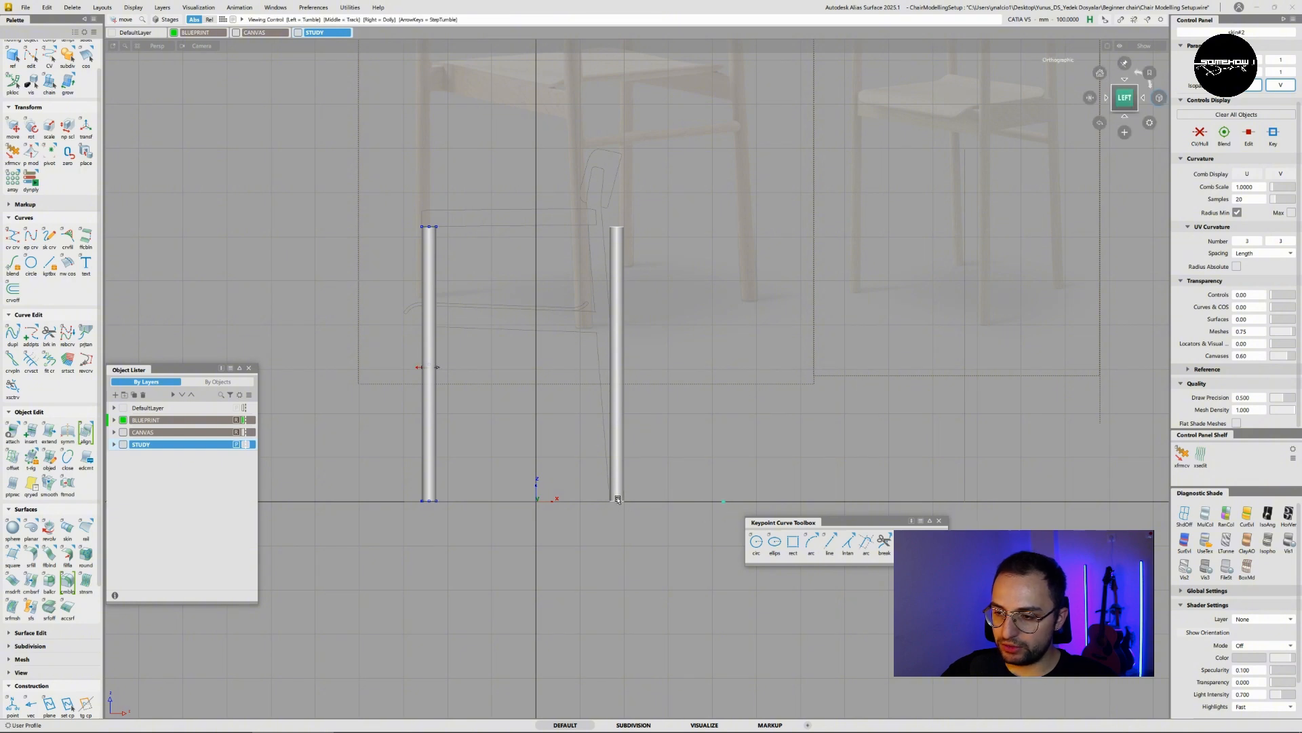
- Try placing the copied leg's pivot on its bottom circle
scroll(616, 500, "up", 5)
left_click_drag(736, 440, 672, 610, "alt+shift")
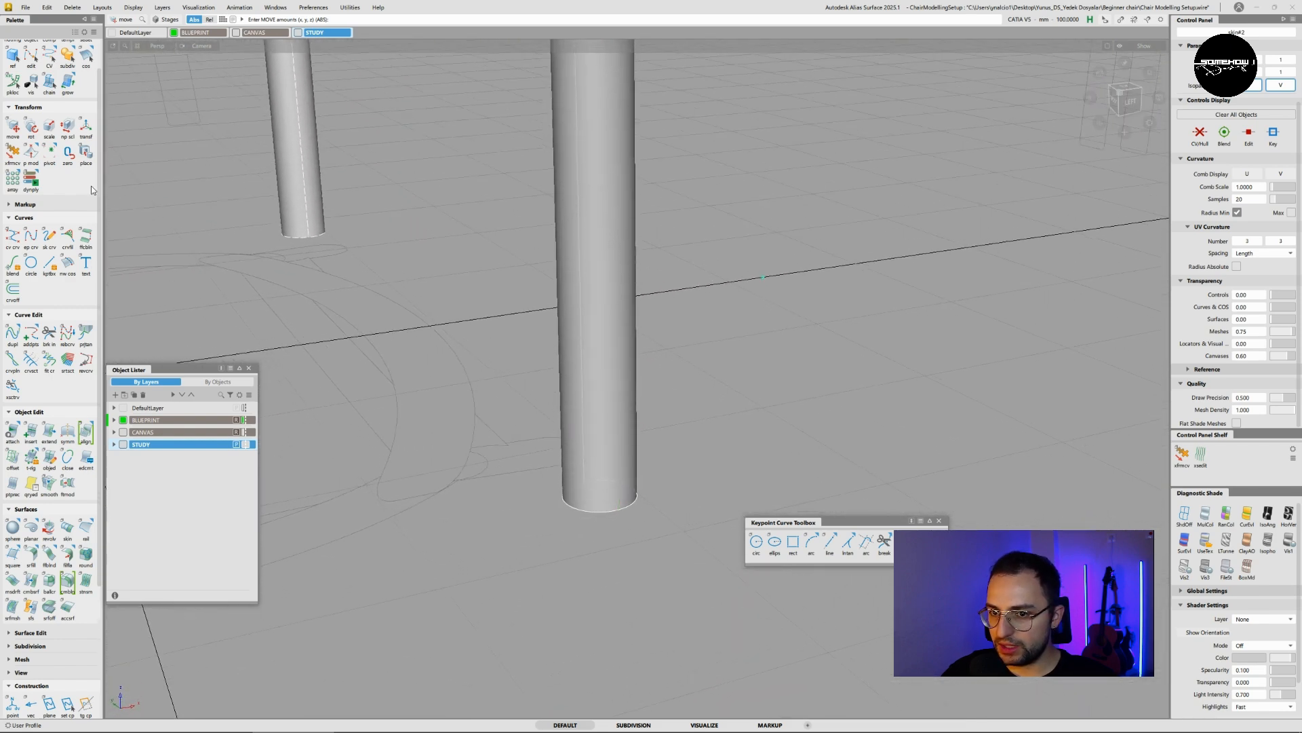
scroll(47, 173, "up", 1)
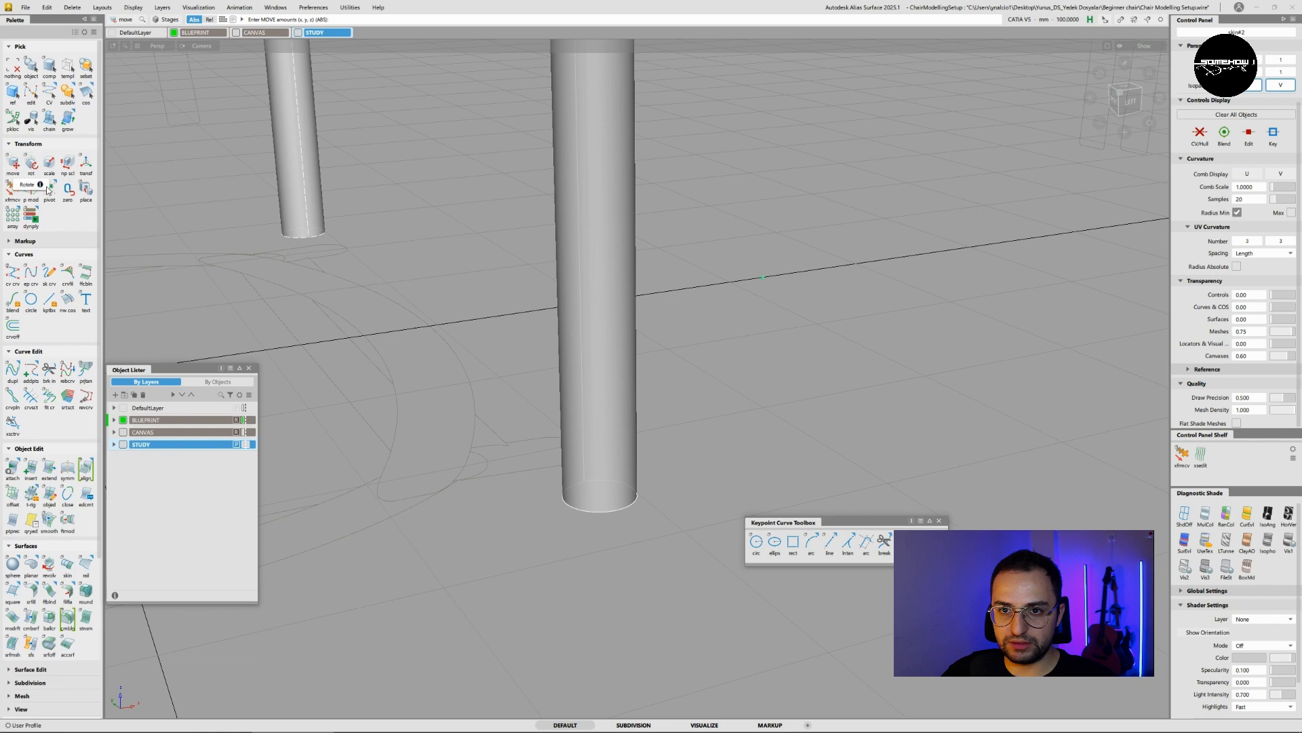
left_click(51, 196)
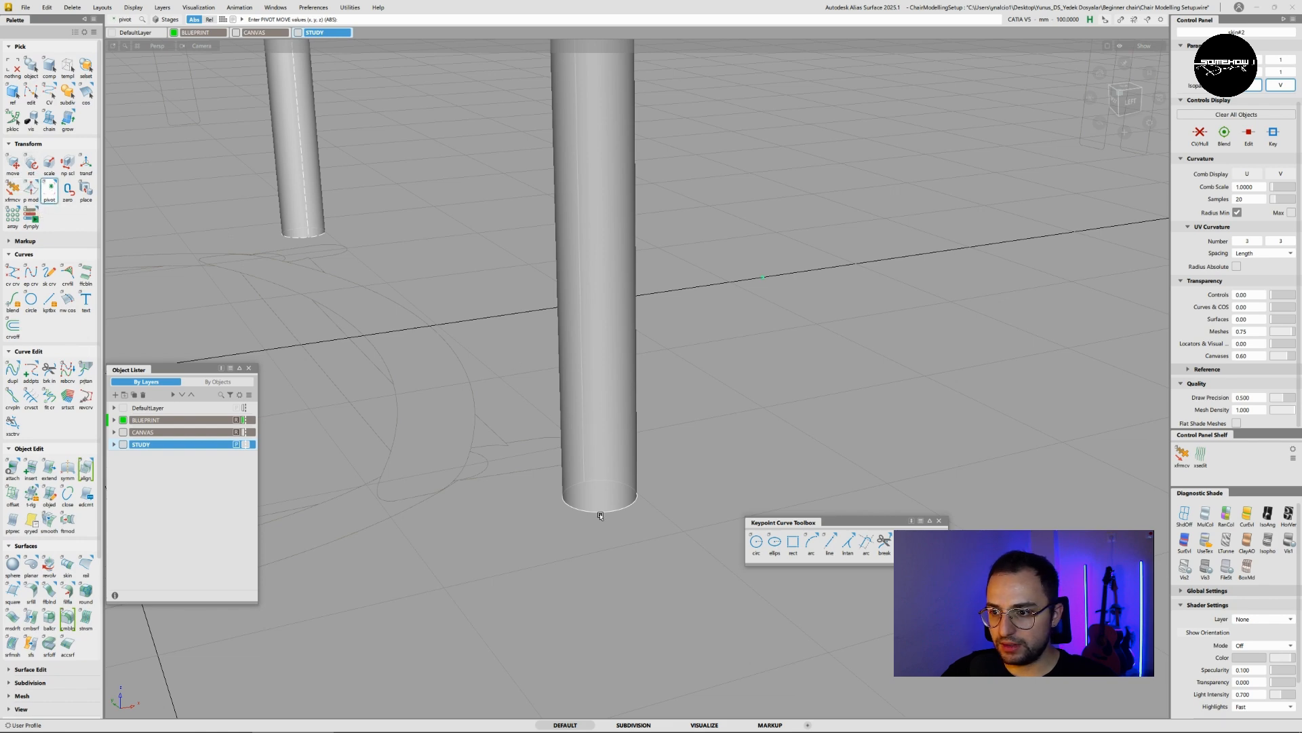
mouse_move(585, 509)
left_mouse_down()
mouse_move(620, 496)
mouse_move(580, 510)
mouse_move(573, 483)
mouse_move(627, 498)
mouse_move(603, 515)
mouse_move(578, 507)
mouse_move(606, 482)
mouse_move(630, 505)
mouse_move(579, 497)
left_mouse_up()
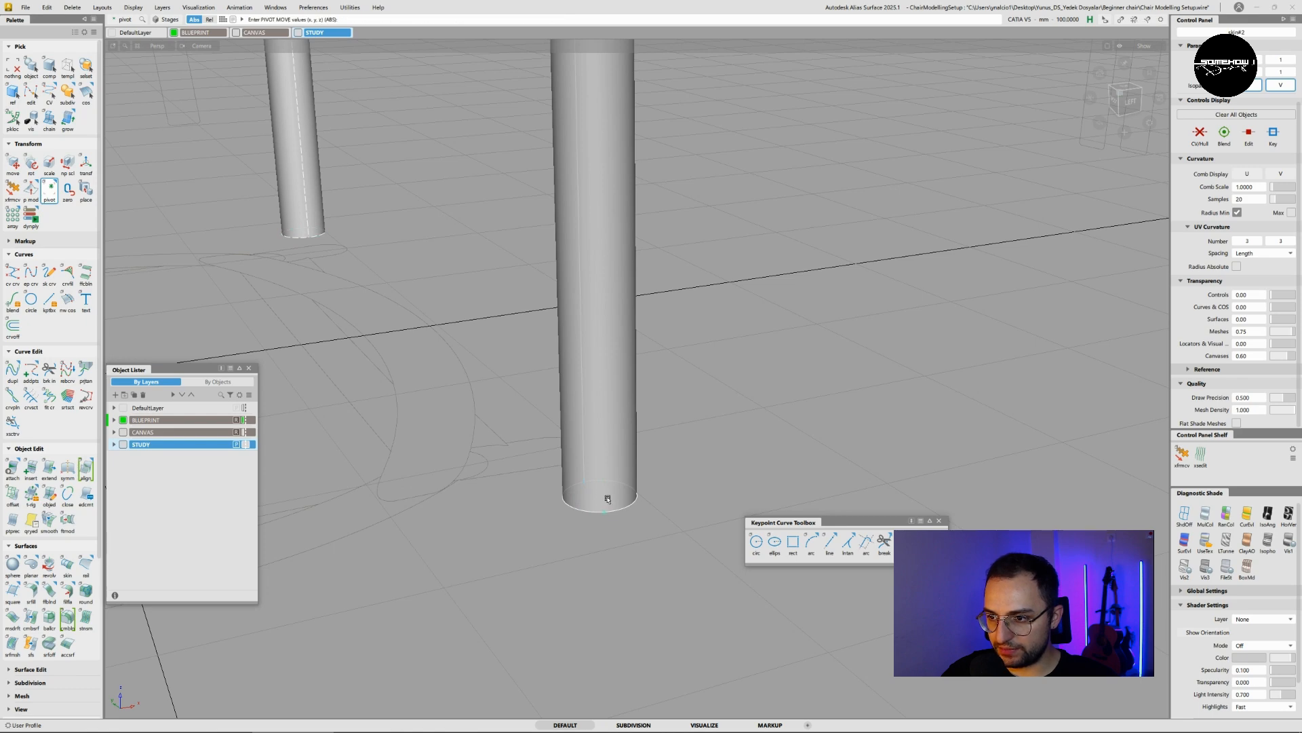
- Turn off surface shading so the copied leg's bottom circle shows as a wireframe curve
left_click_drag(674, 503, 591, 483, "alt+shift")
right_click_drag(615, 504, 683, 519, "alt+shift")
mouse_move(683, 519)
left_mouse_down("alt+shift")
mouse_move(541, 418)
mouse_move(679, 508)
left_mouse_up("alt+shift")
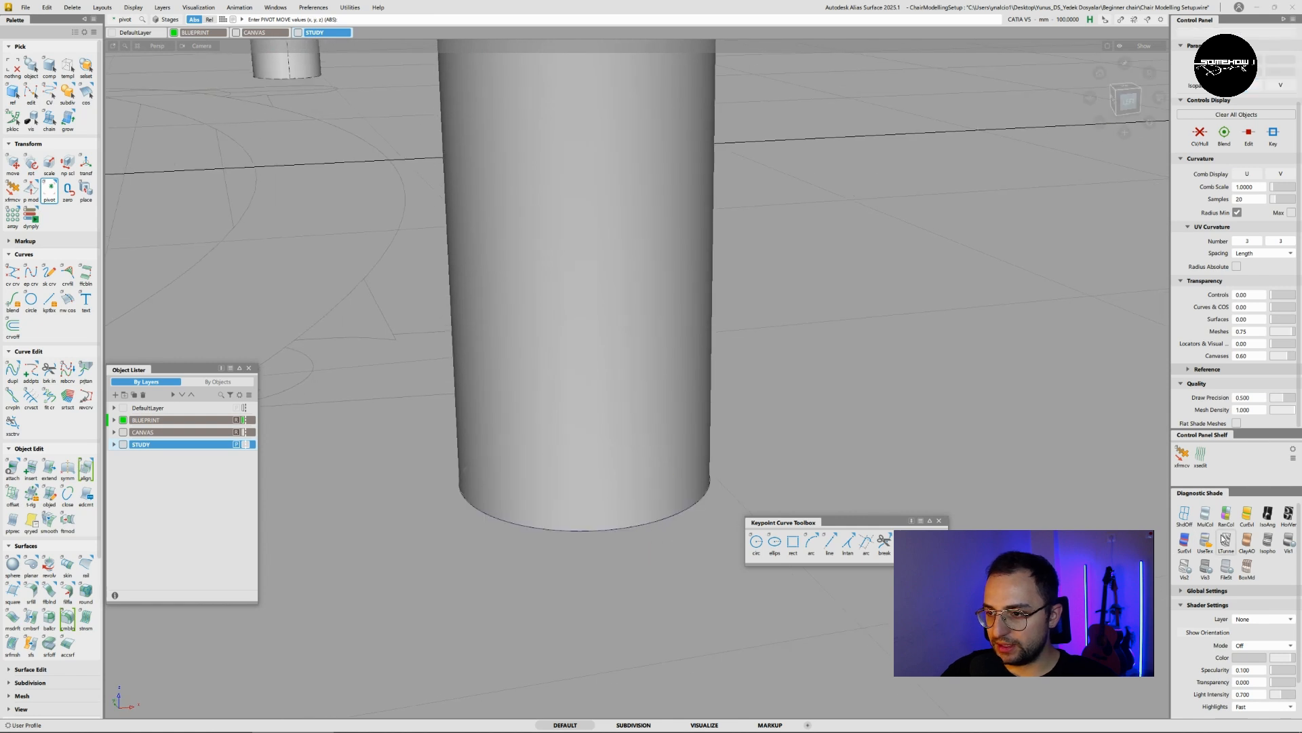
key("Delete")
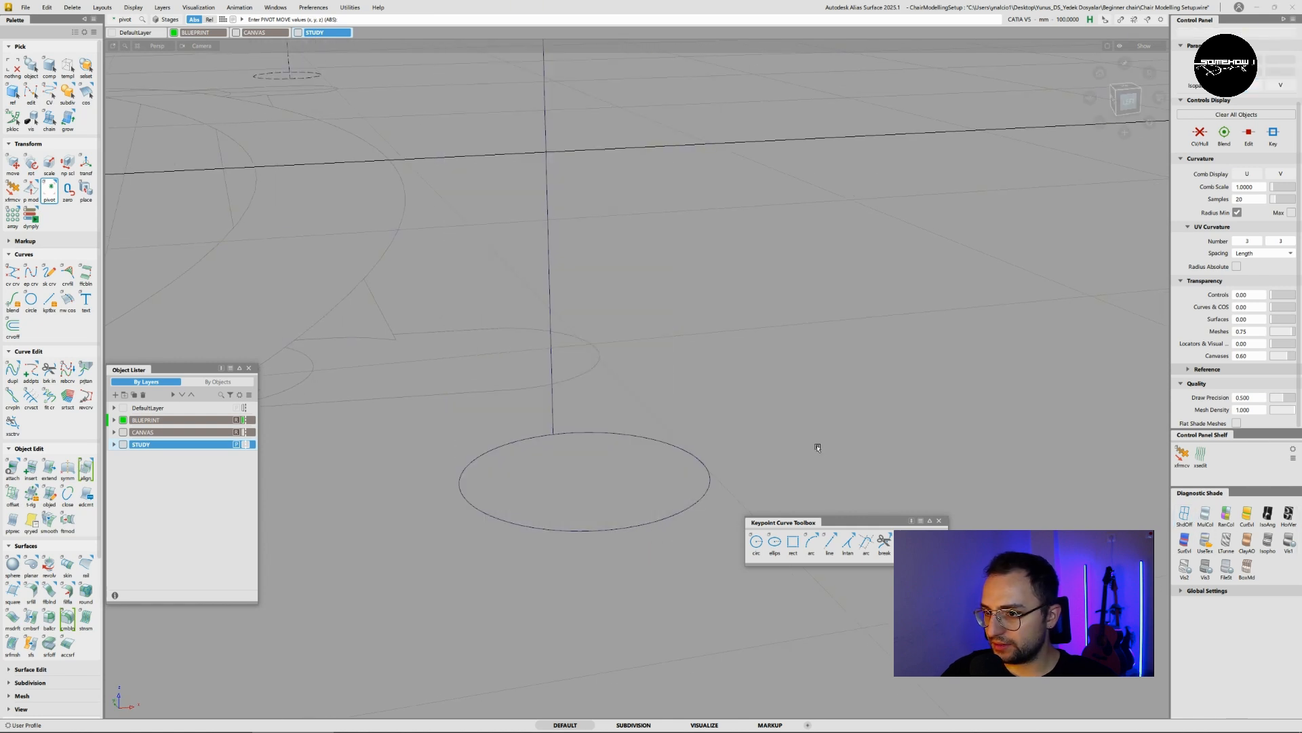
- Try drawing a freely placed construction line across the copied leg's bottom circle, and delete it
left_click(830, 544)
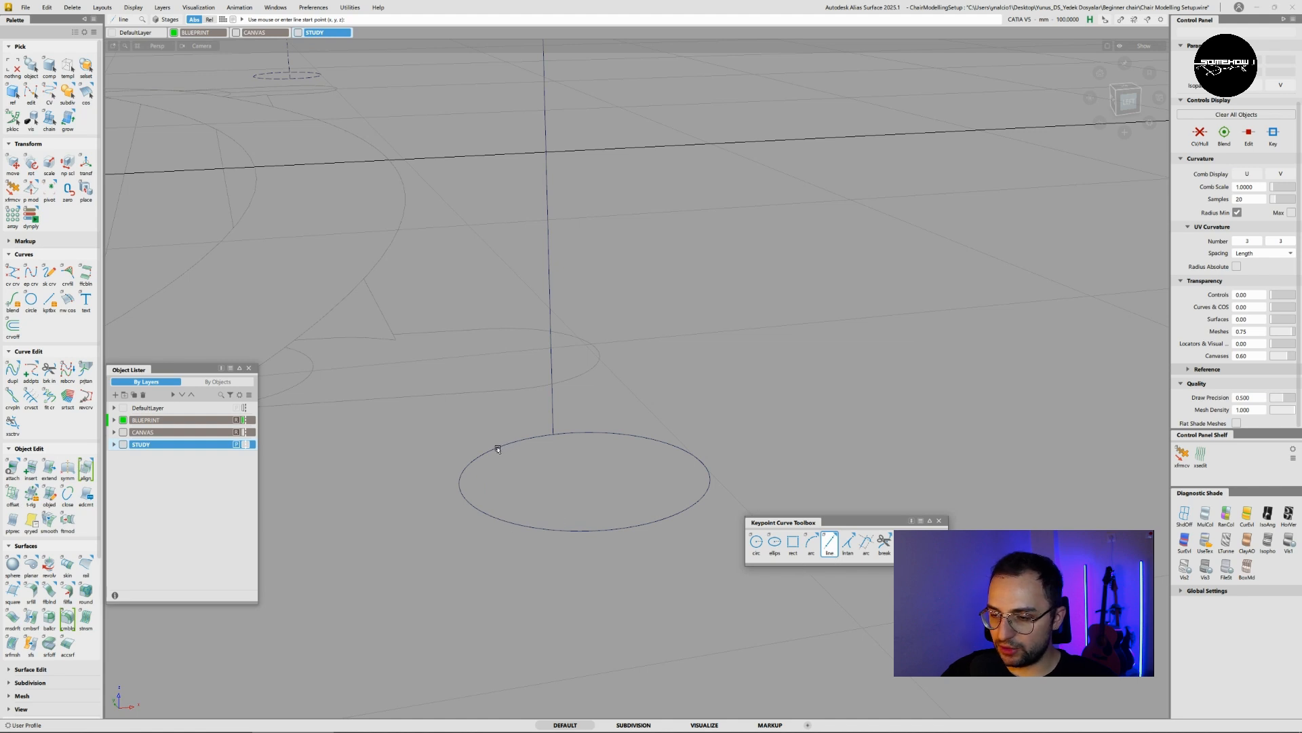
left_click(553, 434)
left_click_drag(567, 533, 667, 451)
left_click(612, 475)
left_click_drag(666, 443, 699, 453, "ctrl+shift")
left_click(613, 490)
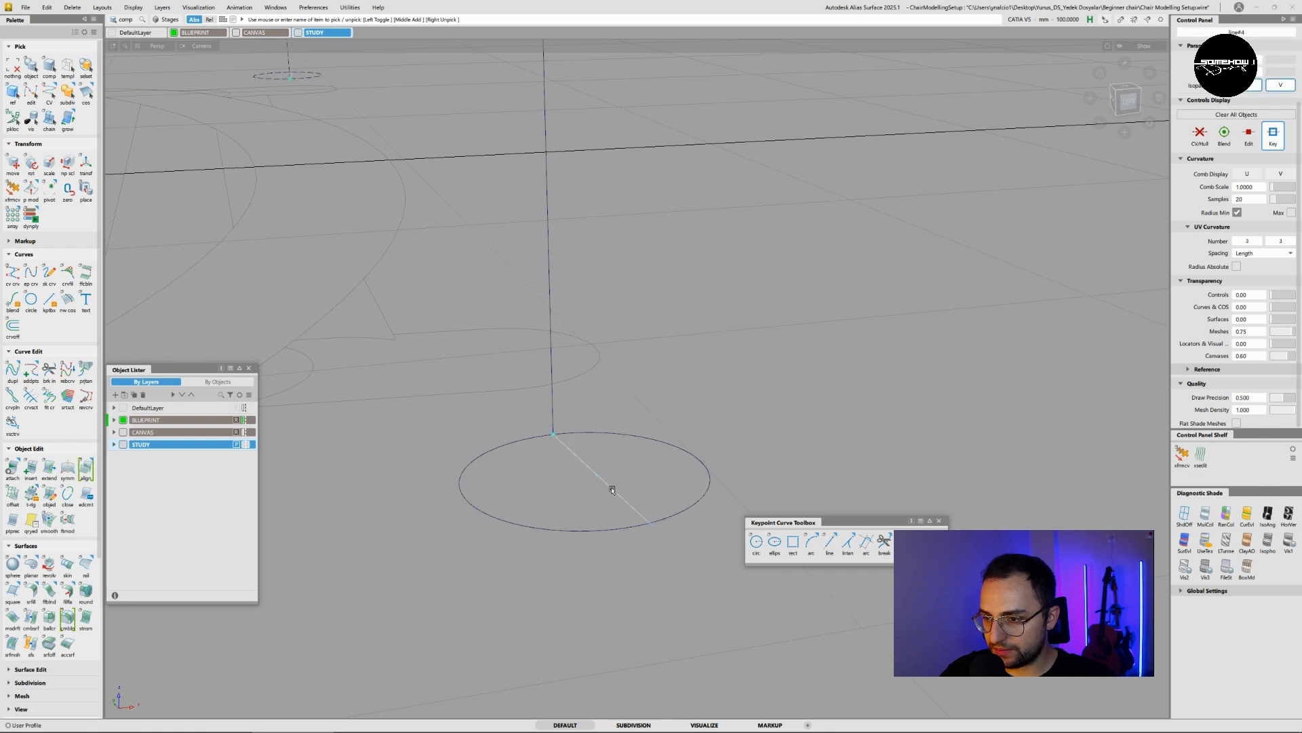
key("Delete")
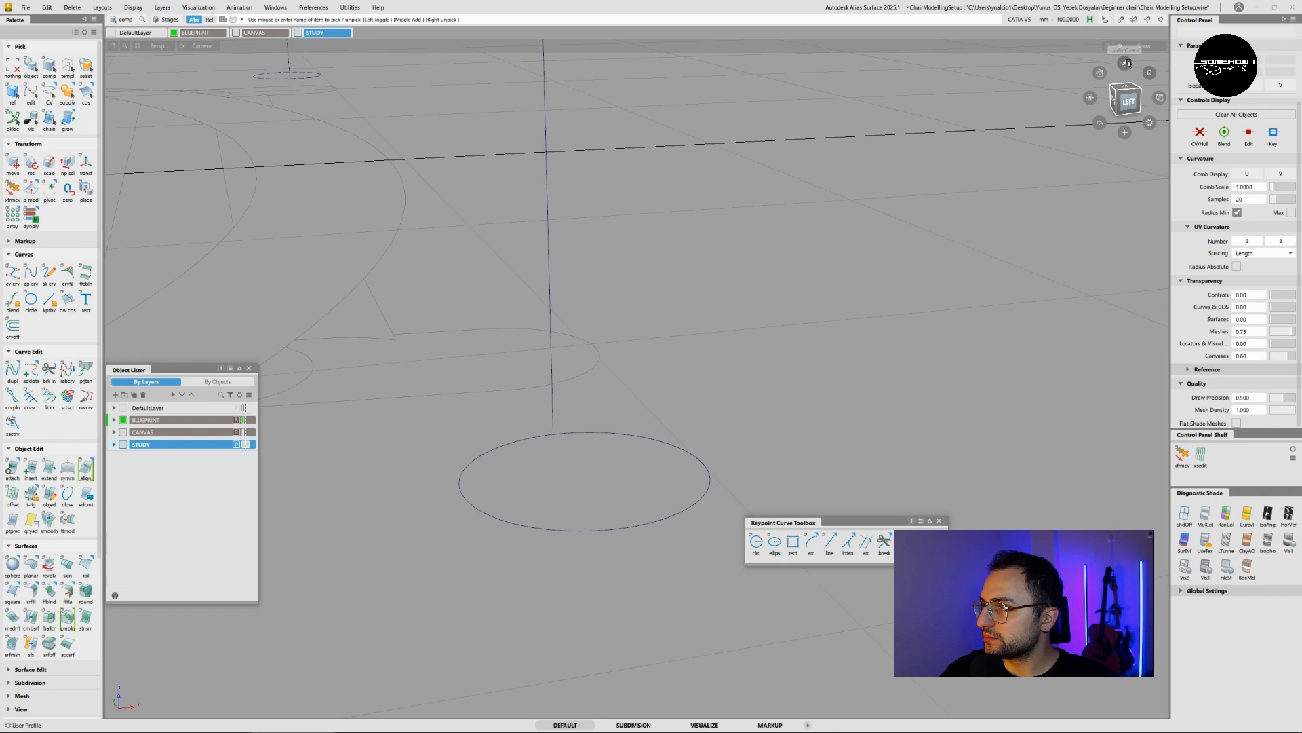
- Set curve snapping to 4 divisions with Snap To Center, Pivot and Projected Intersections enabled alongside True Intersections
left_click(1150, 123)
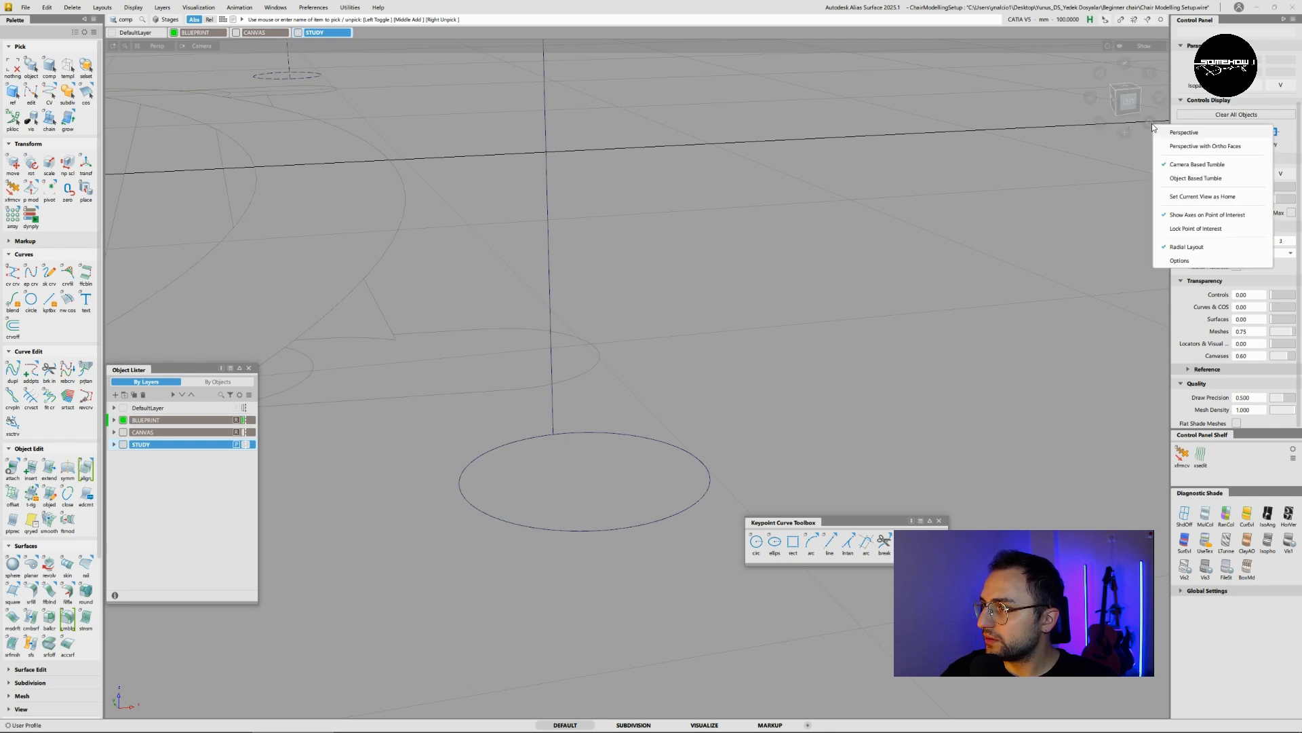
left_click(1150, 74)
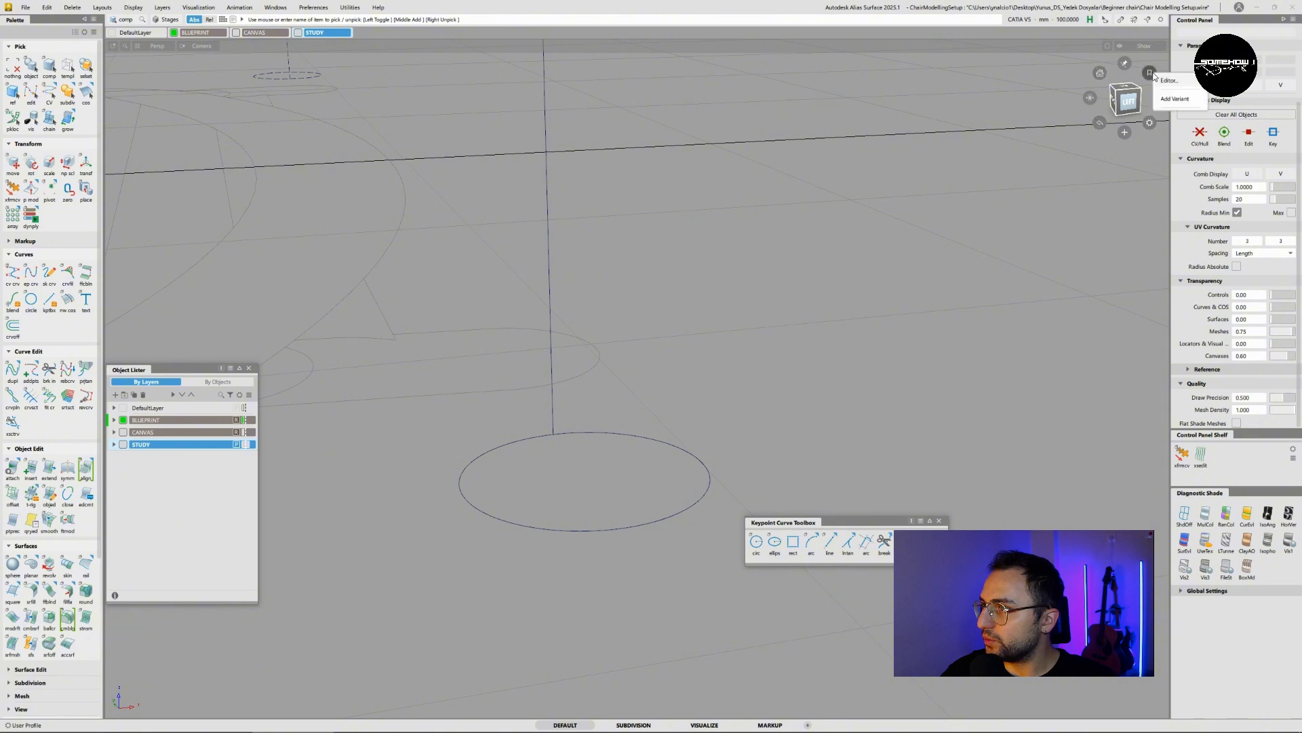
left_click(1161, 20)
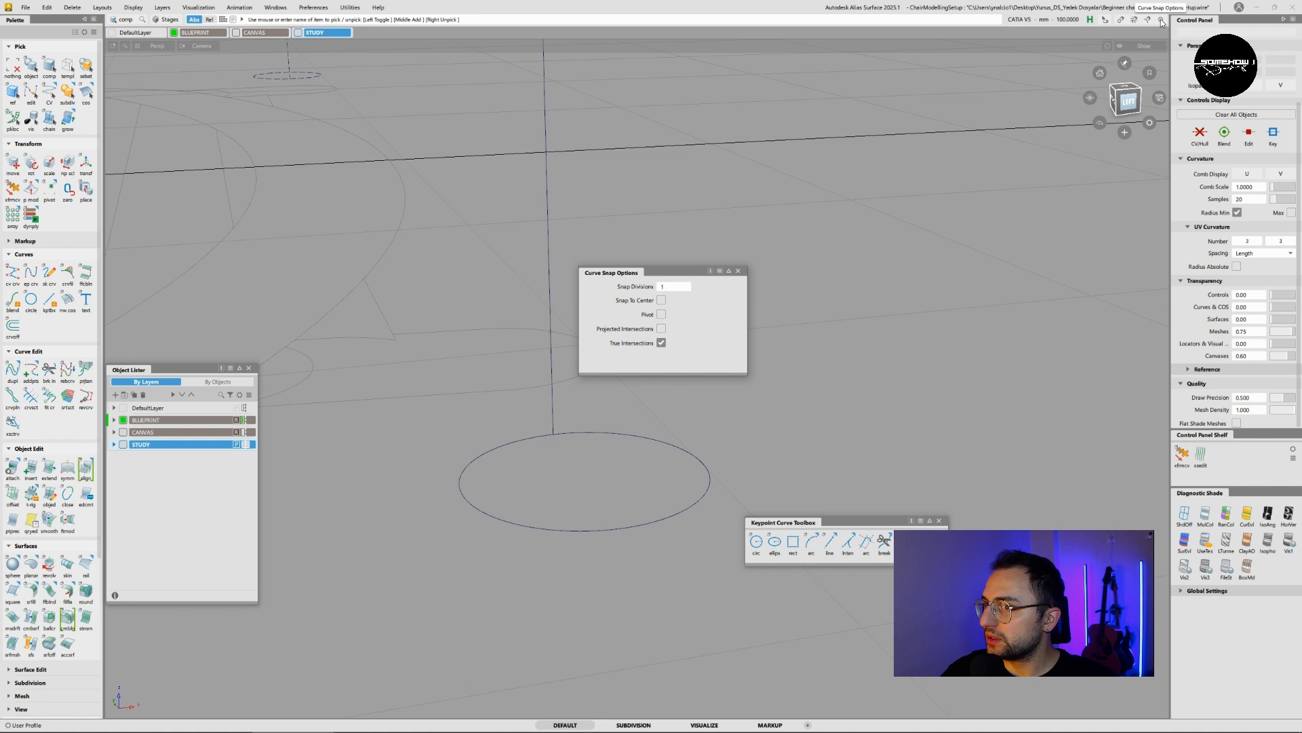
left_click_drag(668, 283, 789, 298)
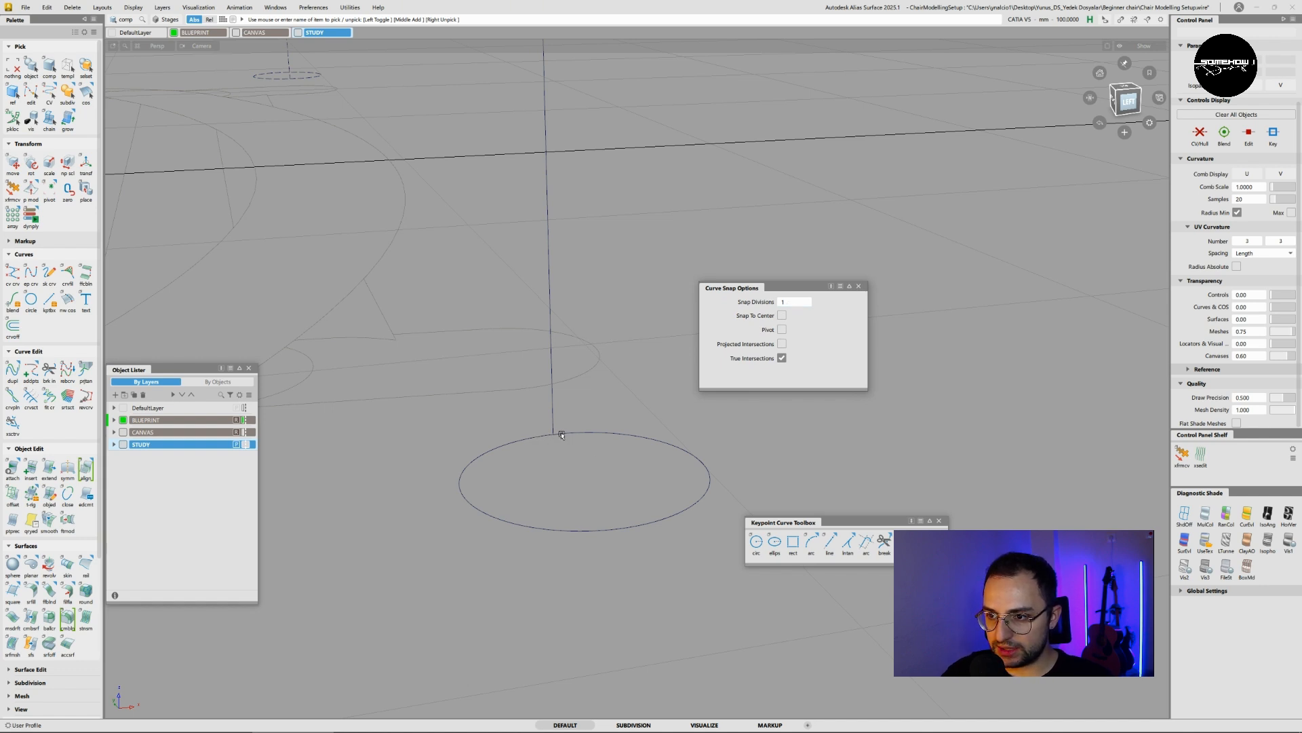
left_click(783, 302)
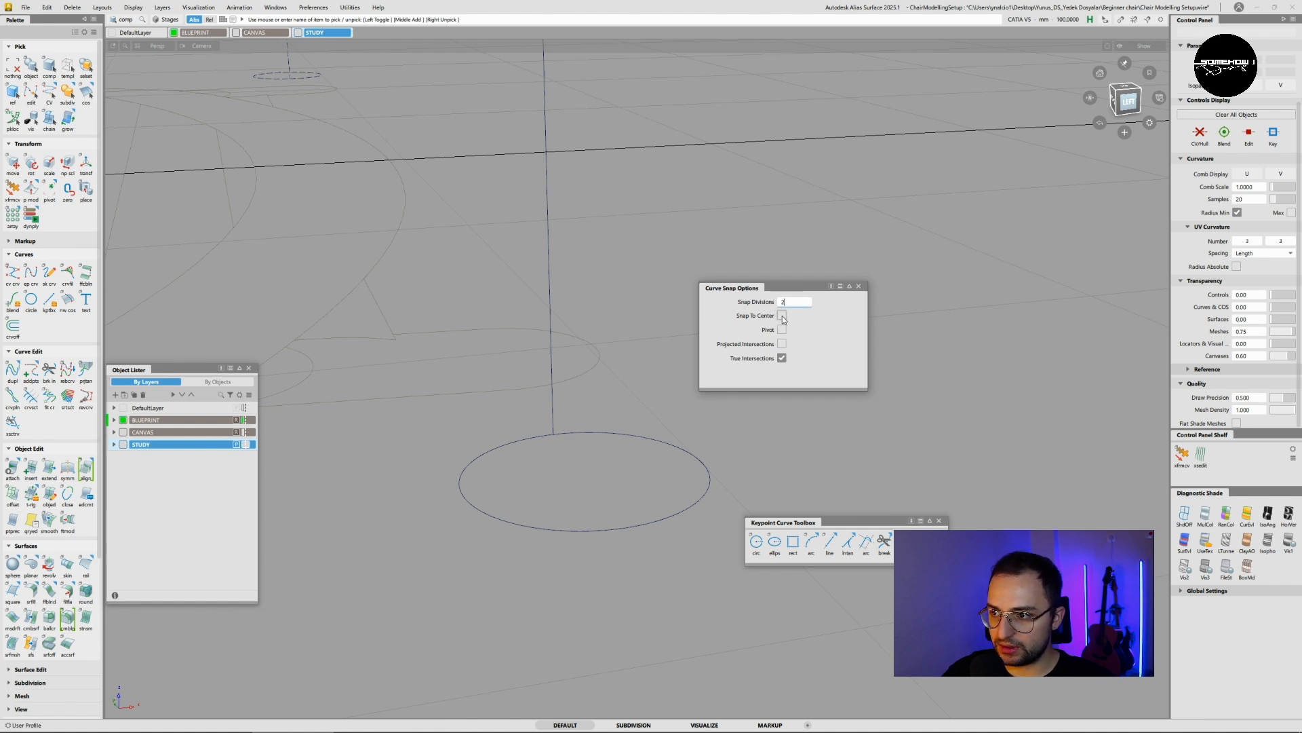
left_click(782, 316)
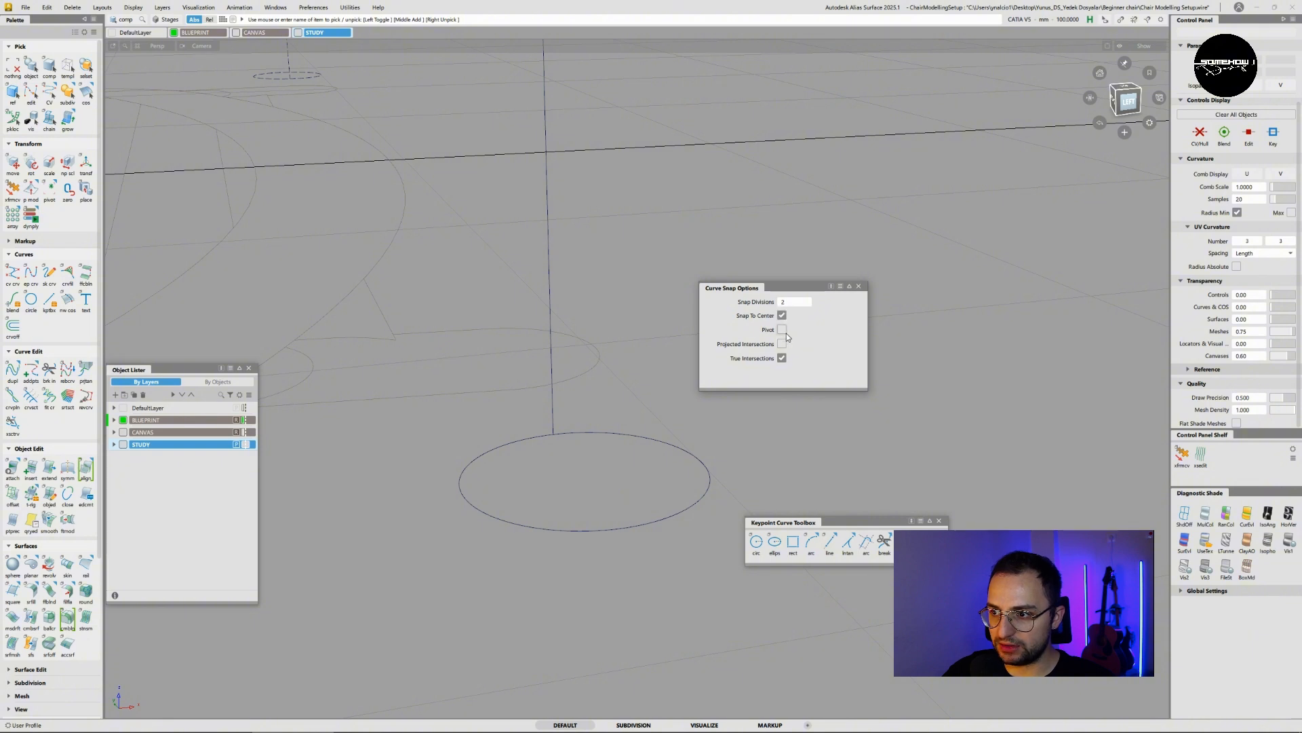
left_click(782, 330)
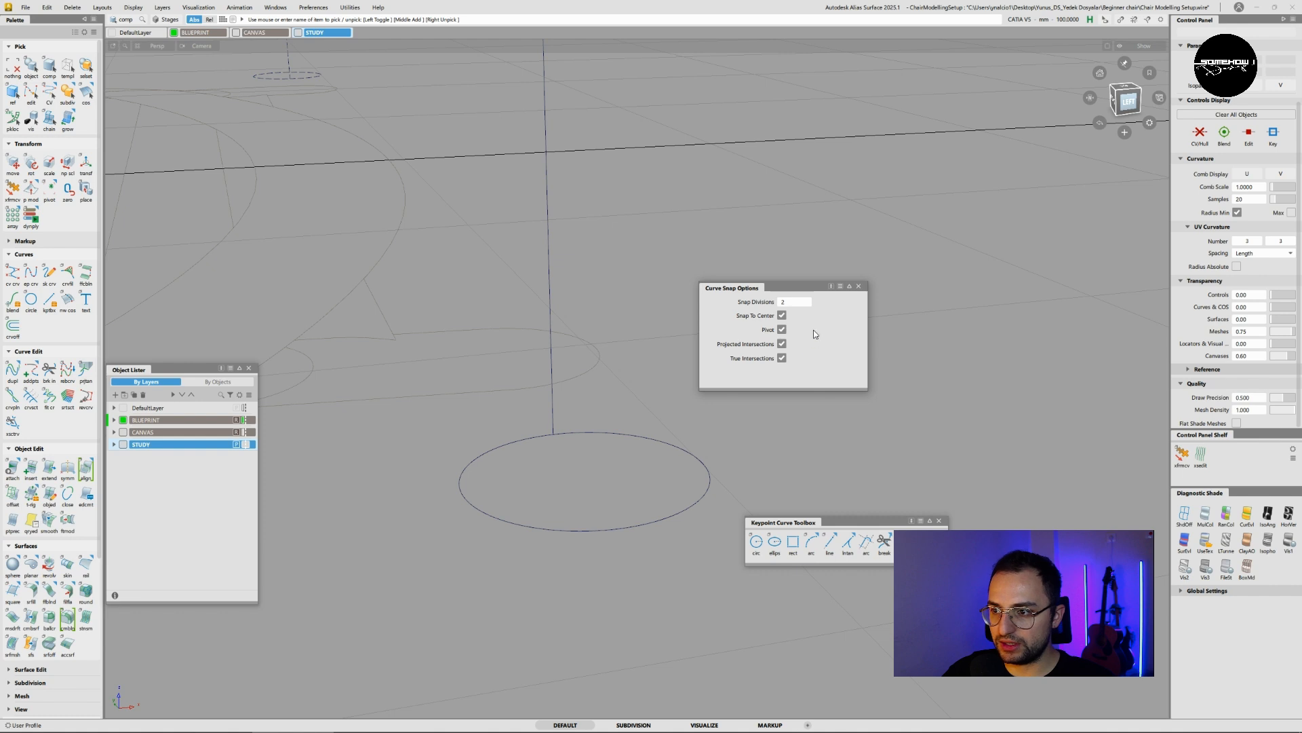
left_click_drag(796, 303, 854, 291)
type("34")
key("Return")
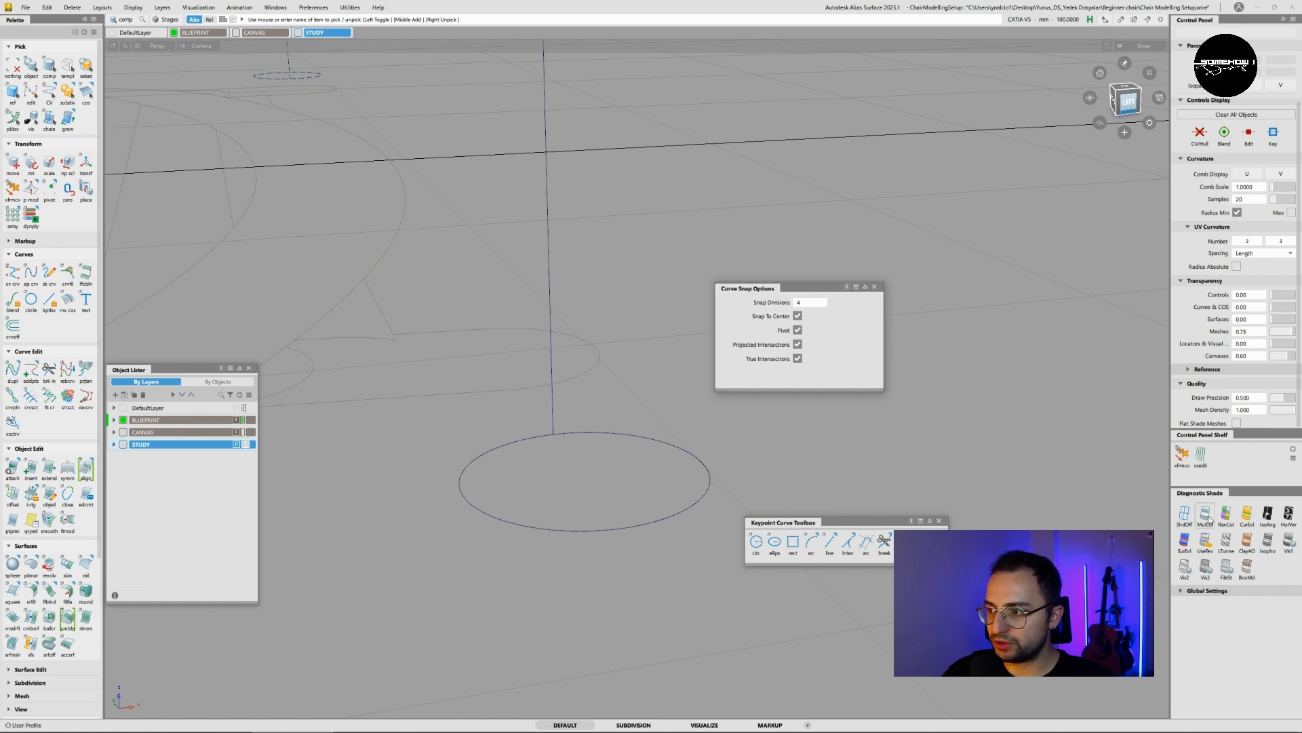
- Draw a construction line across the copied leg's bottom circle, snapped to opposite division points through its centre
left_click(831, 545)
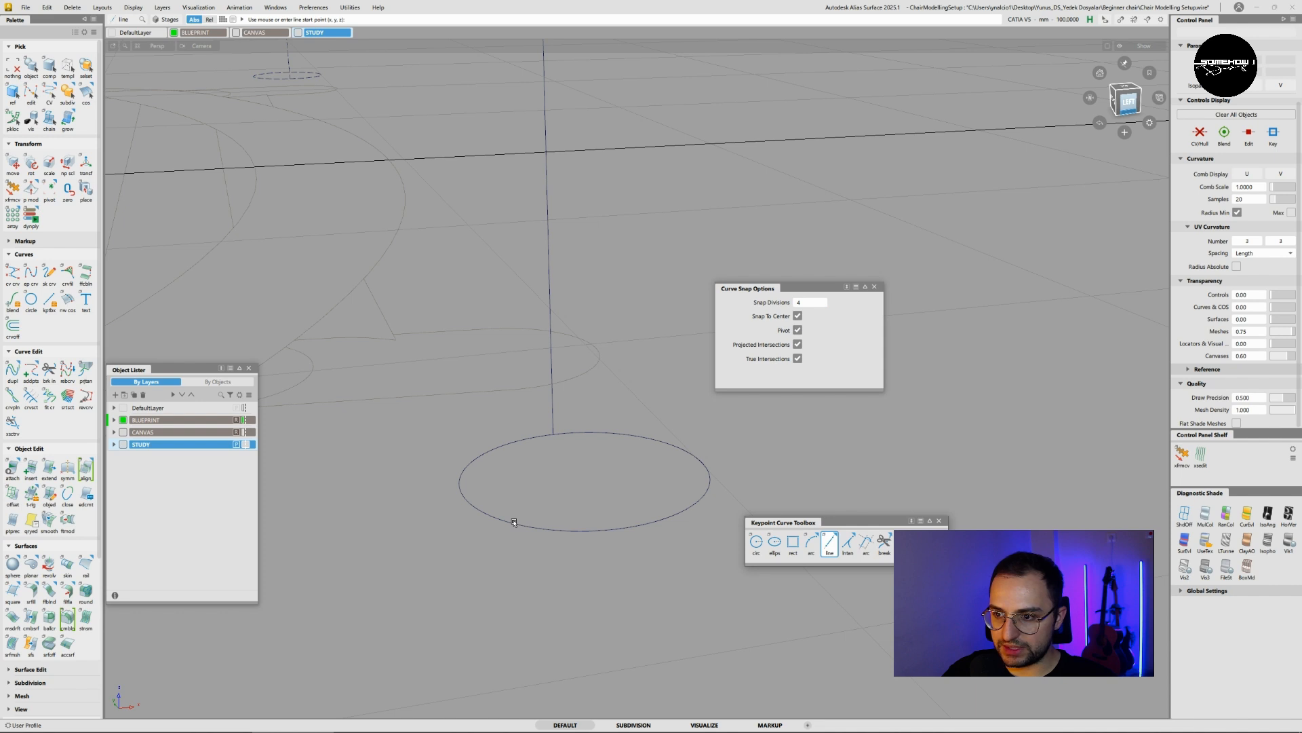
left_click_drag(514, 523, 703, 463, "ctrl")
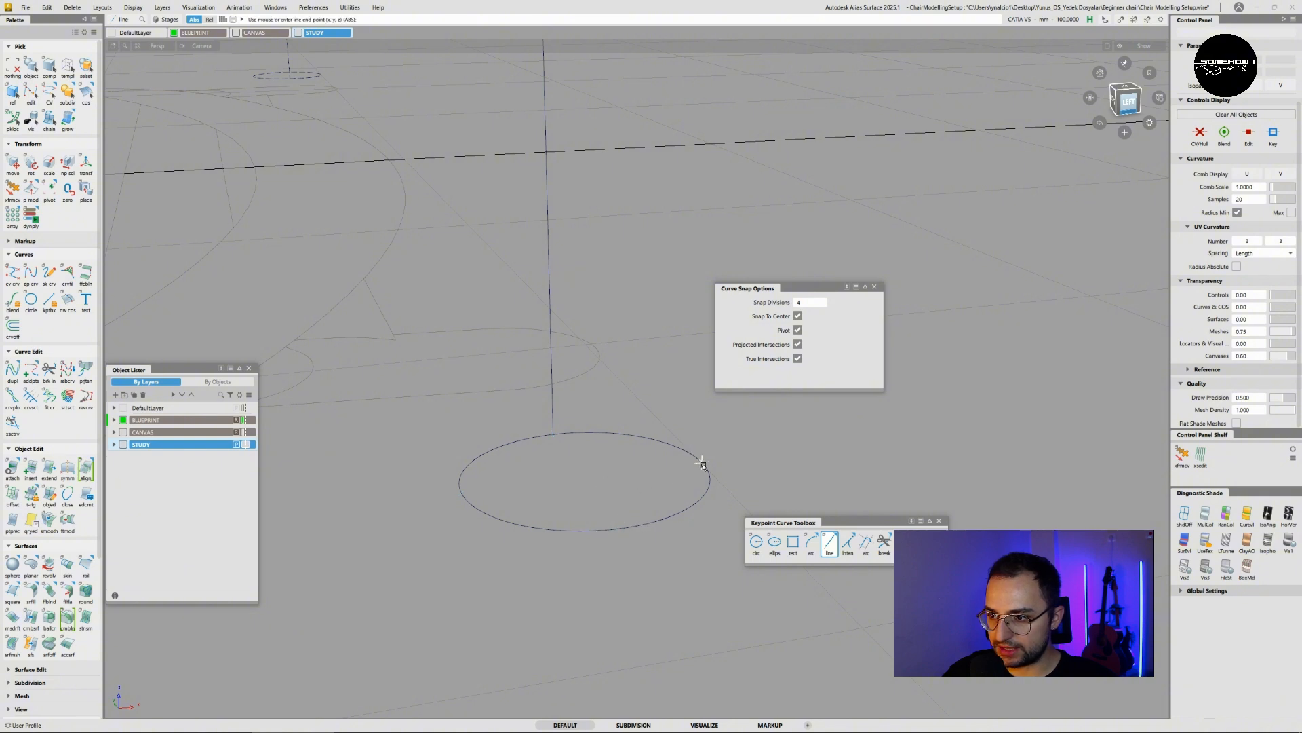
left_click_drag(492, 515, 460, 496, "ctrl")
- Pick the copied leg and snap its pivot to the midpoint of the construction line at the bottom circle's centre
left_click(568, 513, "ctrl+shift")
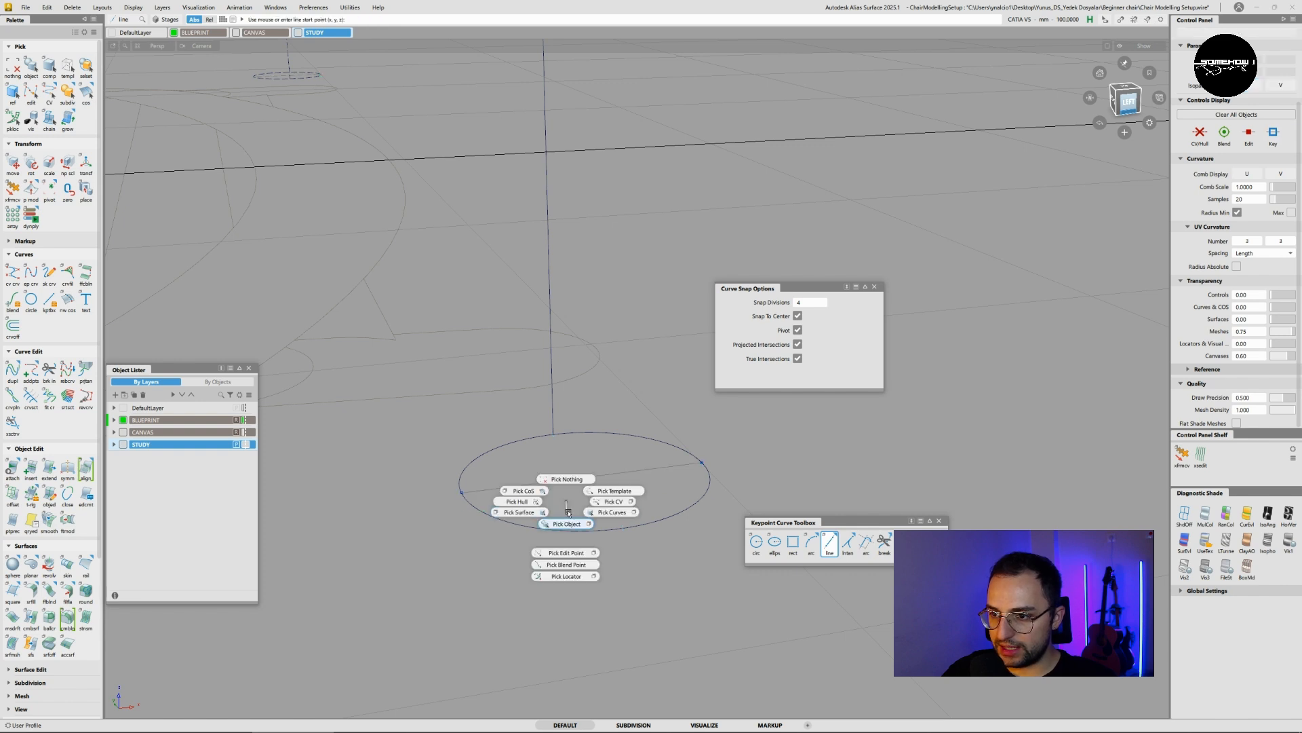
left_click(548, 532)
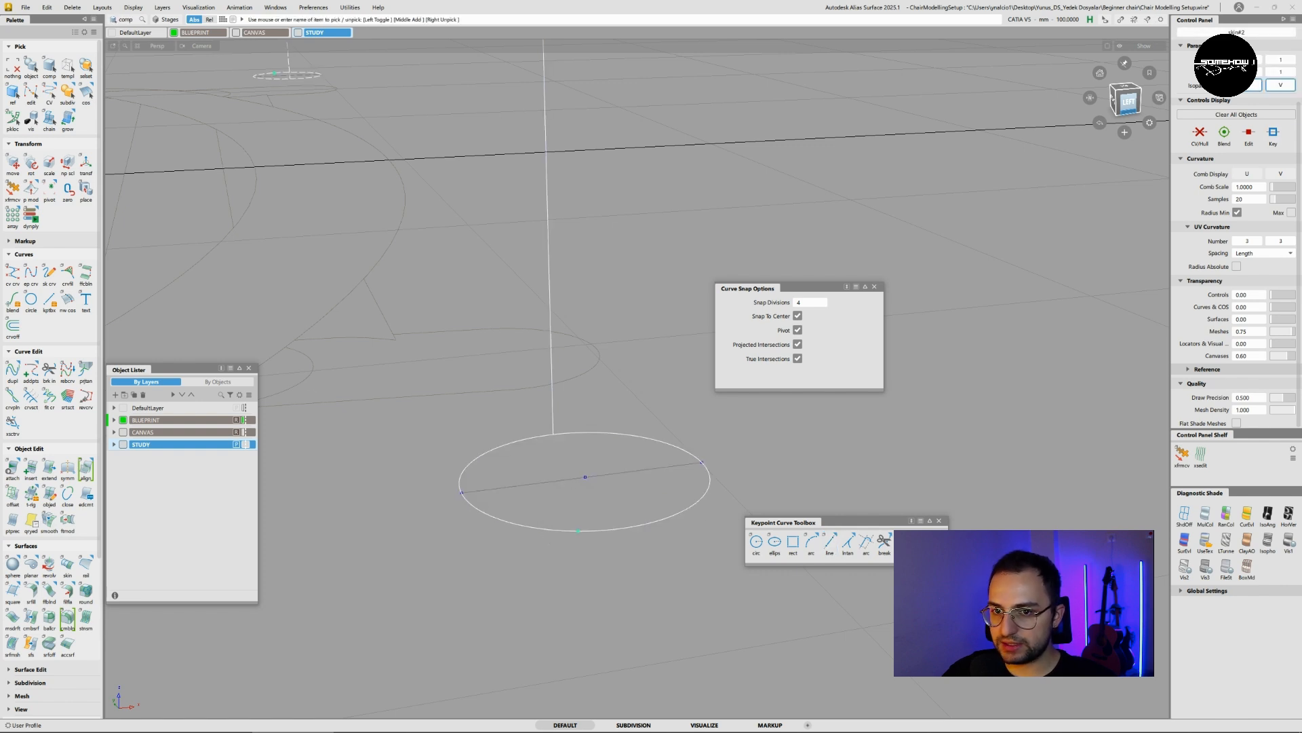
left_click(48, 190)
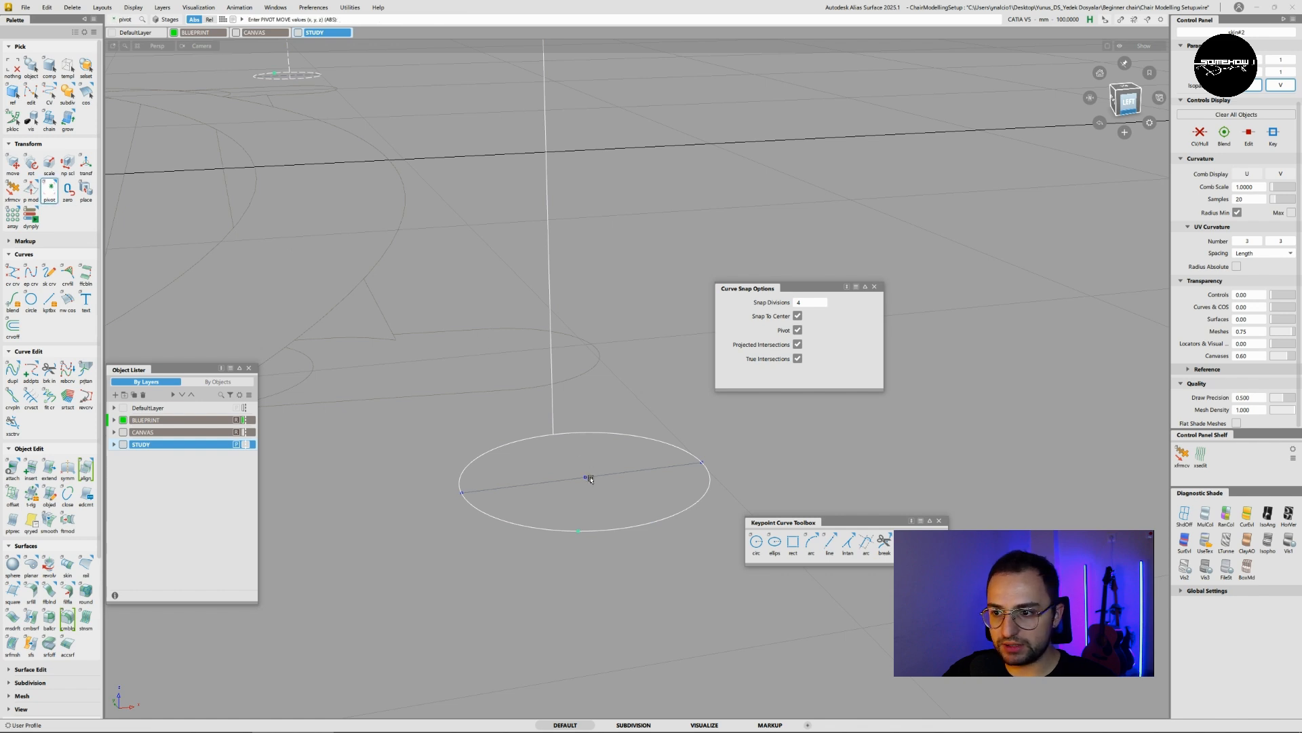
left_click_drag(590, 479, 651, 474)
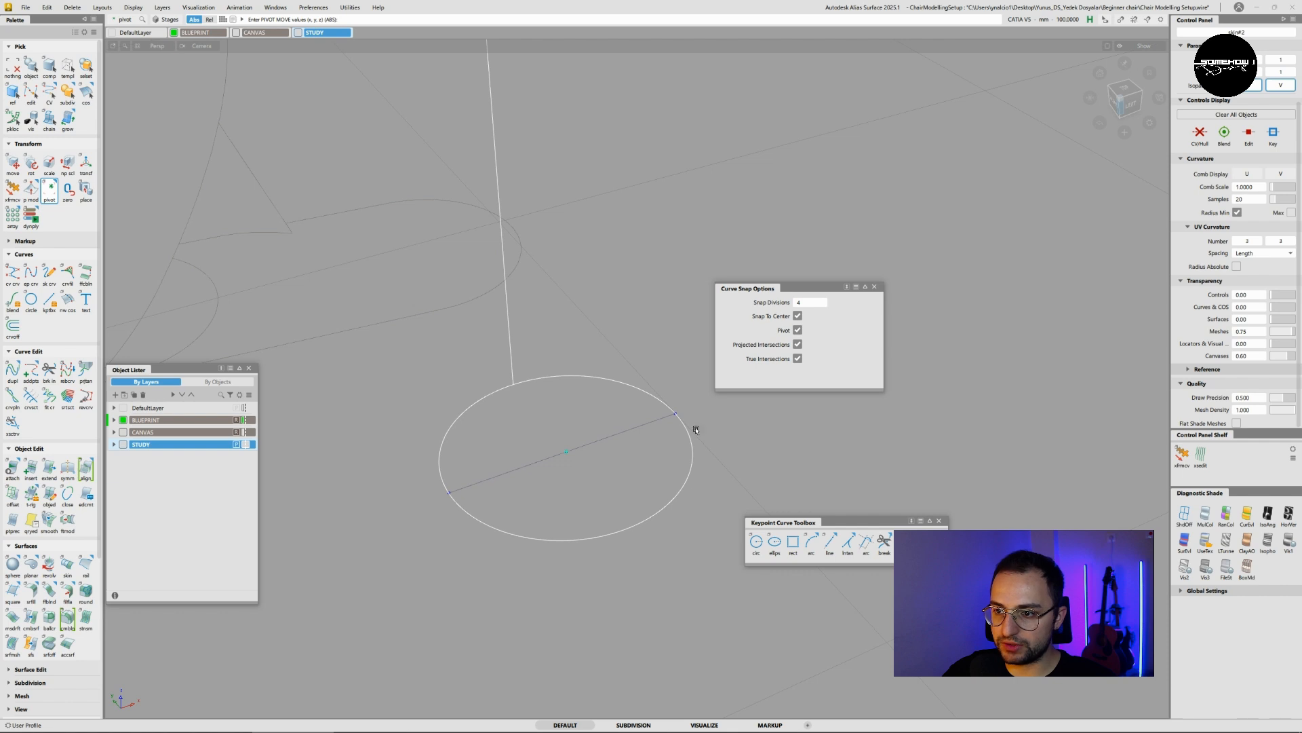
- Delete the construction line across the copied leg's bottom circle
left_click_drag(594, 402, 657, 473, "alt+shift")
left_click_drag(642, 426, 662, 434, "ctrl+shift")
left_click_drag(662, 522, 668, 454, "ctrl+shift")
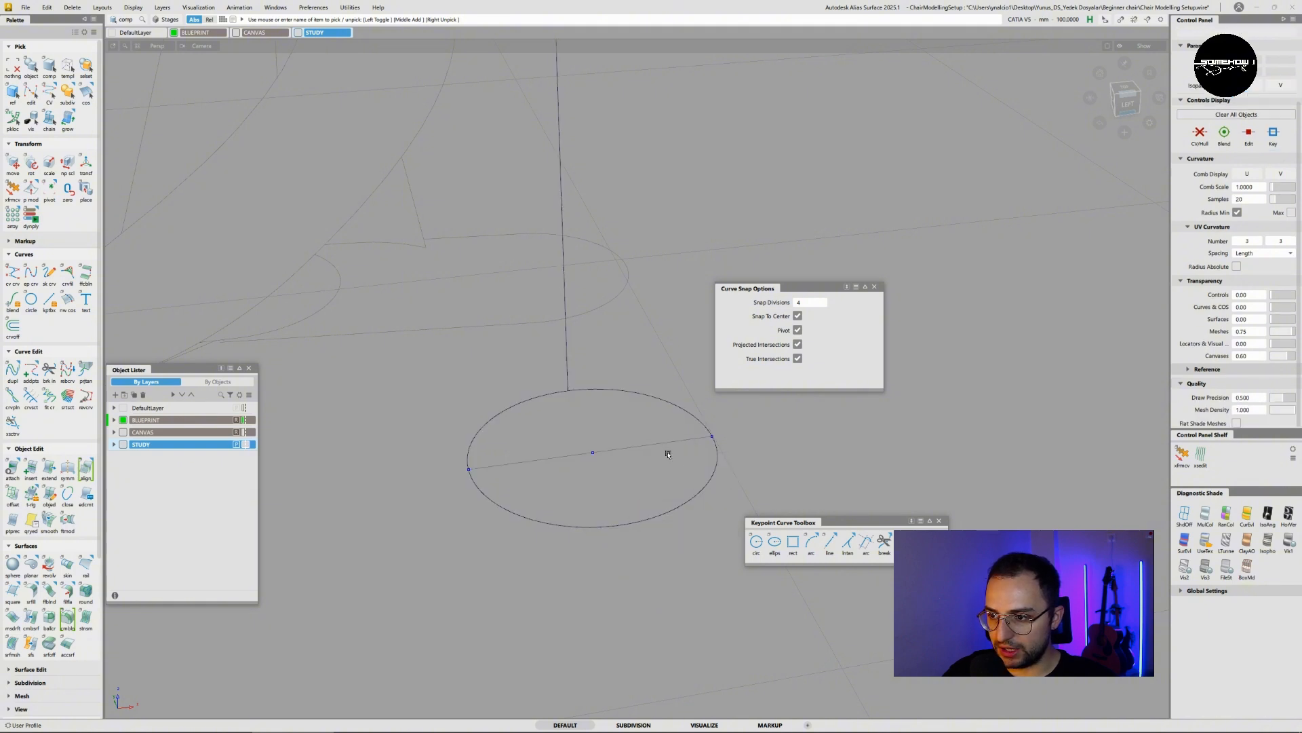
left_click(653, 448)
key("Delete")
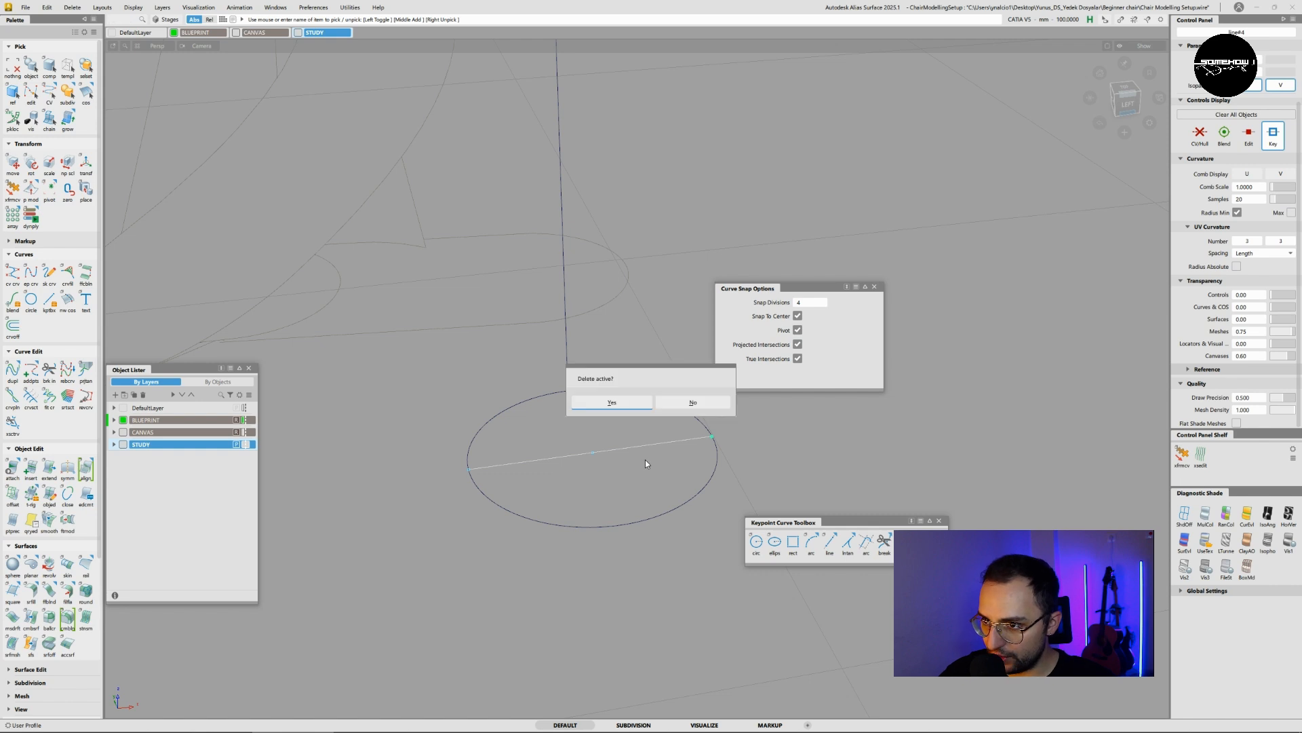
key("Return")
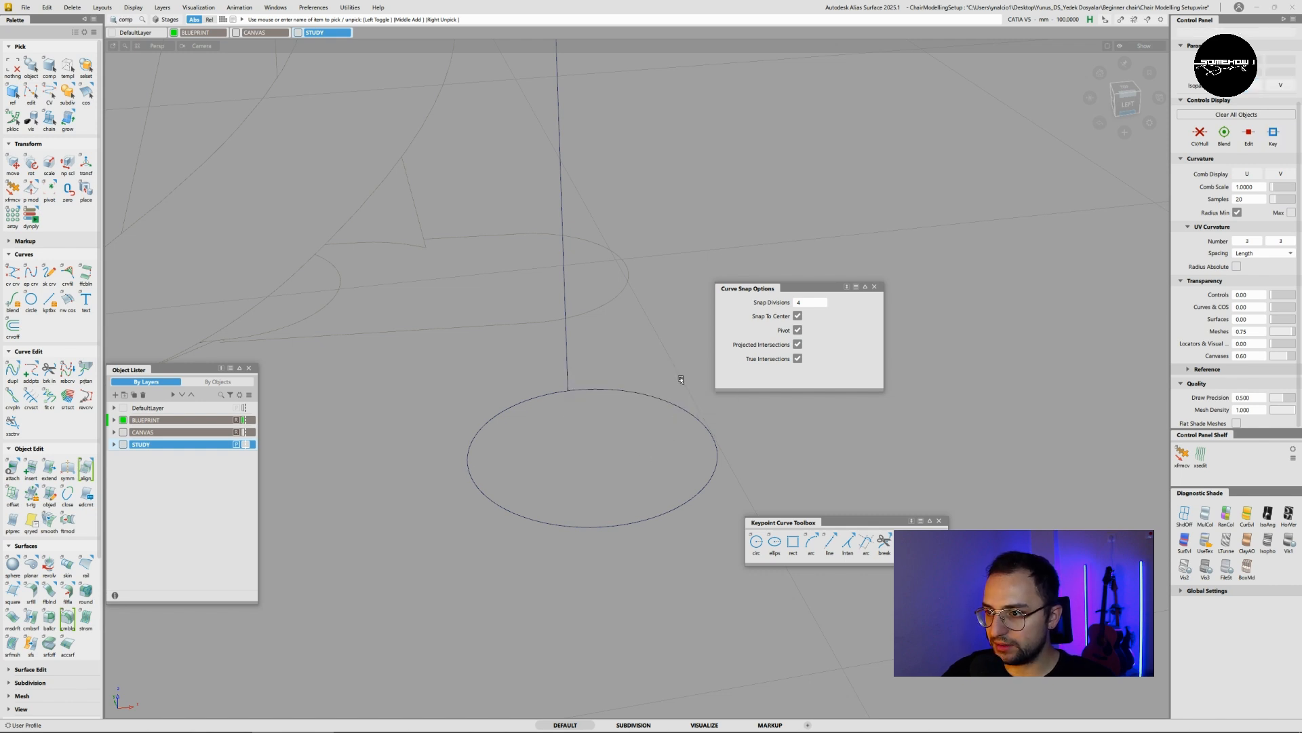
- Pick the copied leg surface again and close the curve snap options
left_click_drag(682, 368, 649, 380, "ctrl+shift")
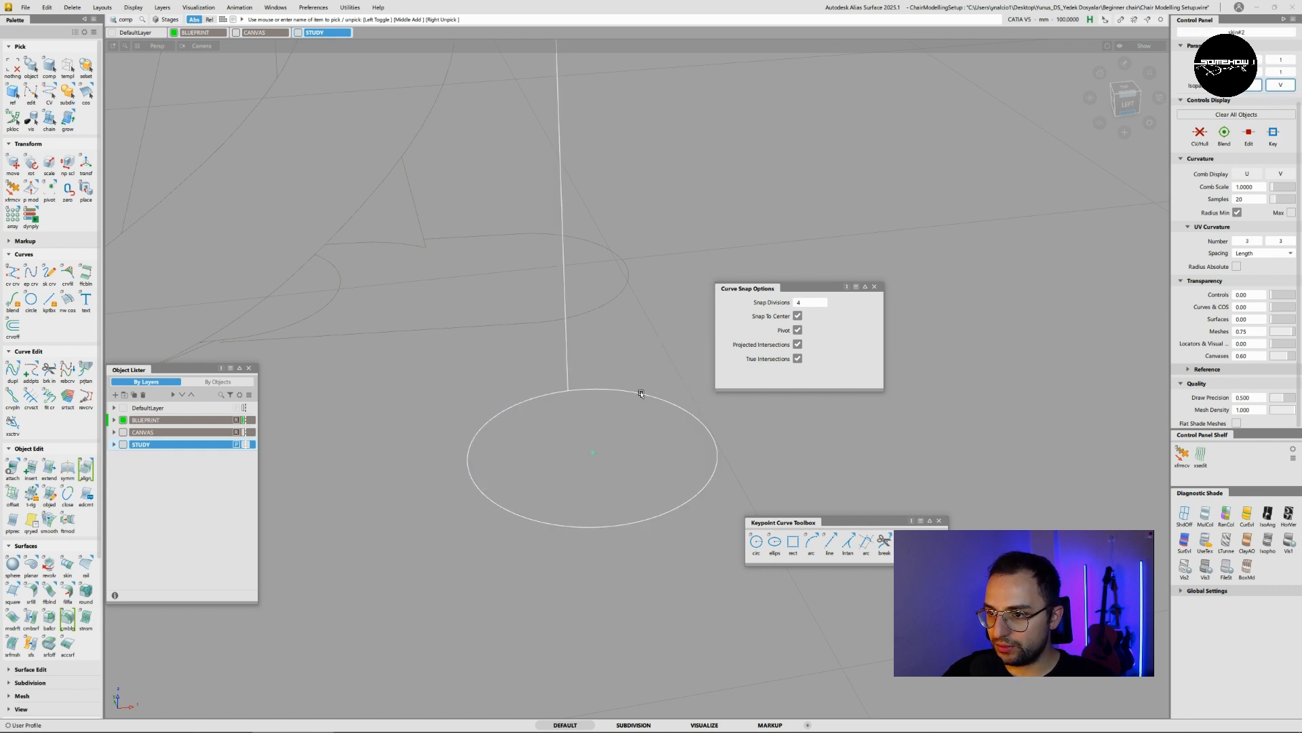
left_click_drag(814, 294, 877, 292)
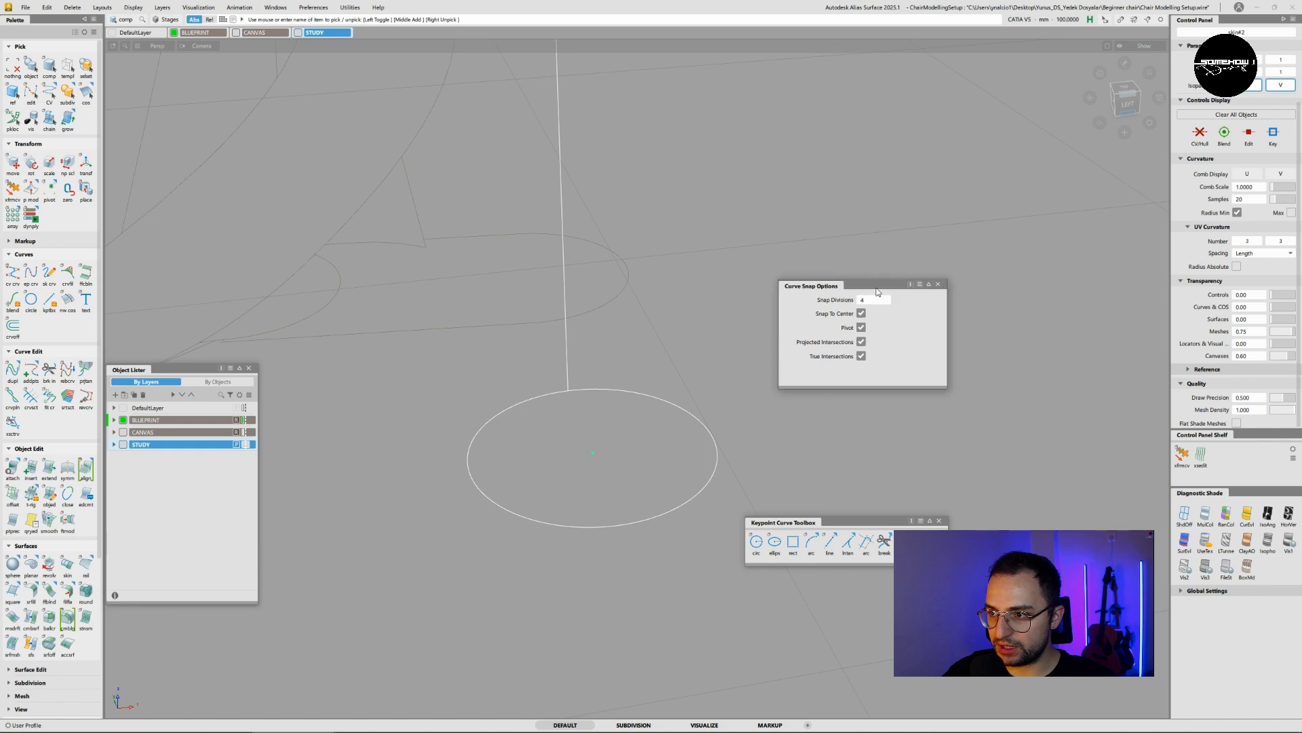
left_click(938, 284)
- Try to lengthen the copied leg by scaling it vertically from its bottom-centre pivot in the left view, and undo the scaling
right_click_drag(698, 347, 613, 352, "alt+shift")
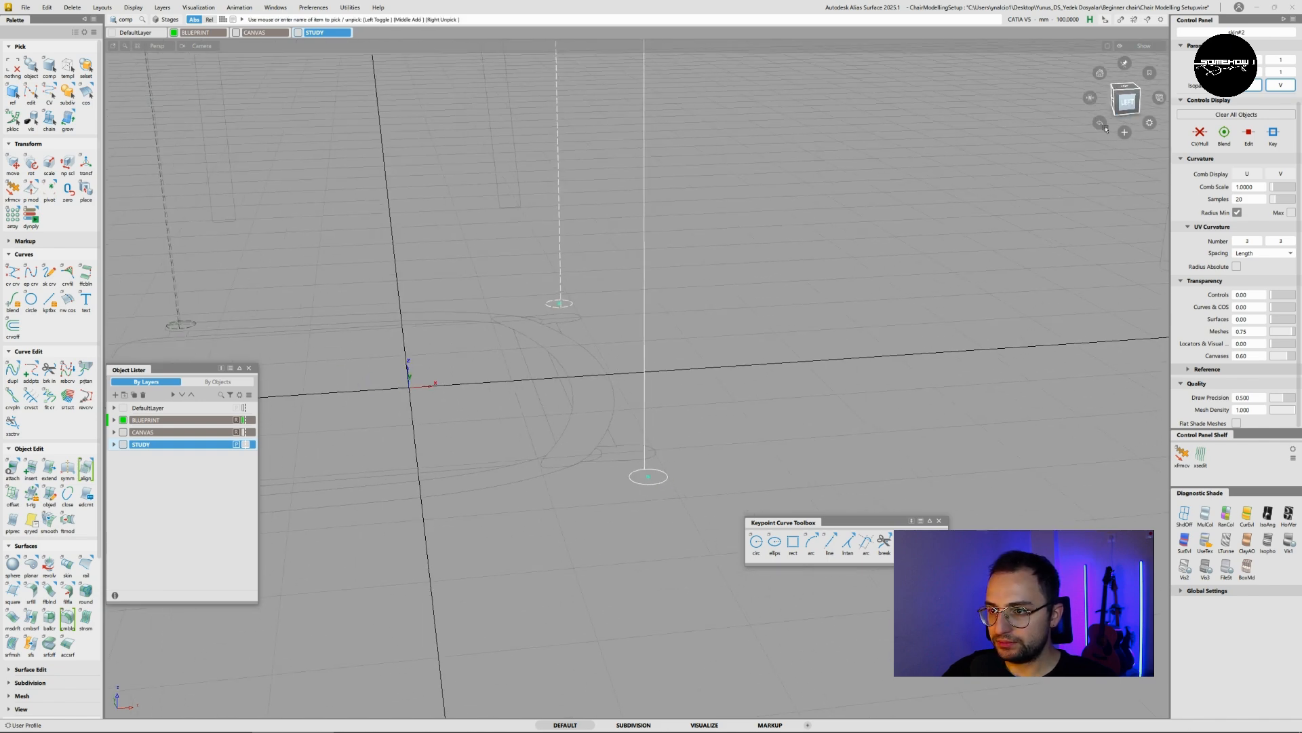
left_click(1127, 101)
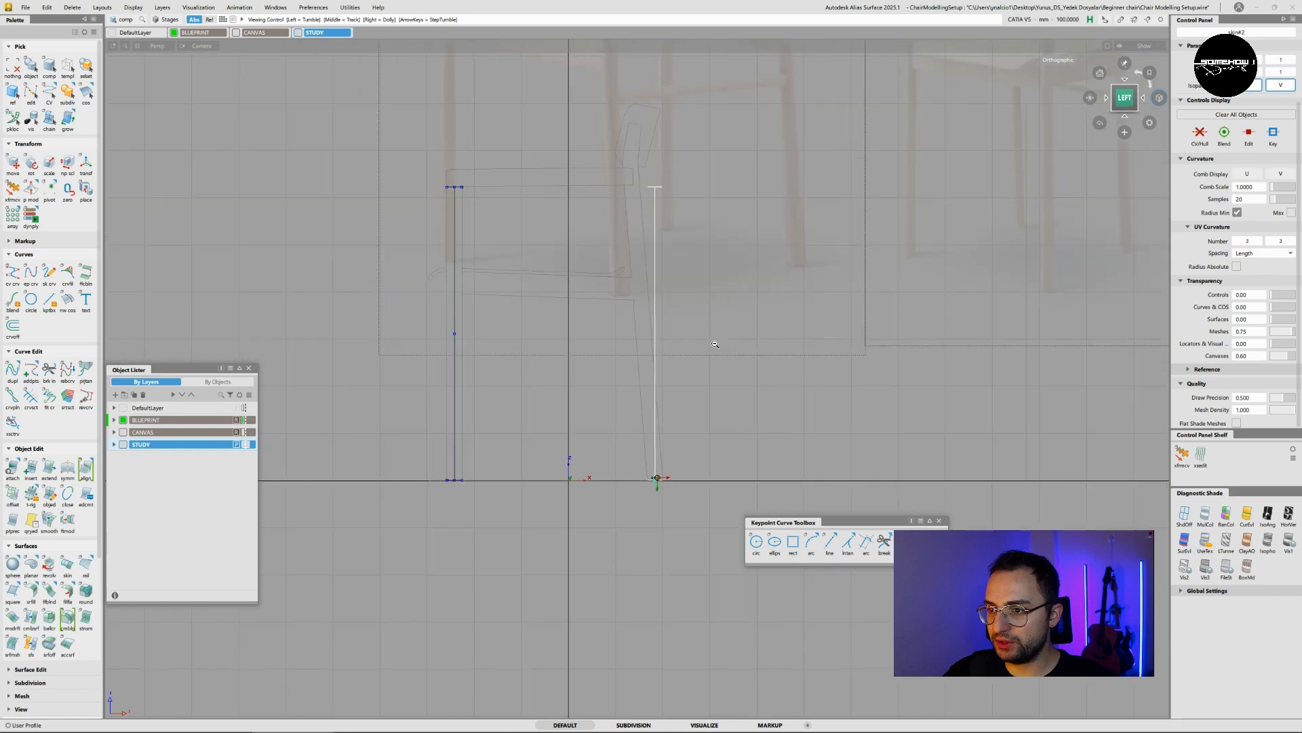
right_click_drag(714, 344, 720, 289, "alt+shift")
middle_click_drag(721, 289, 703, 325, "alt+shift")
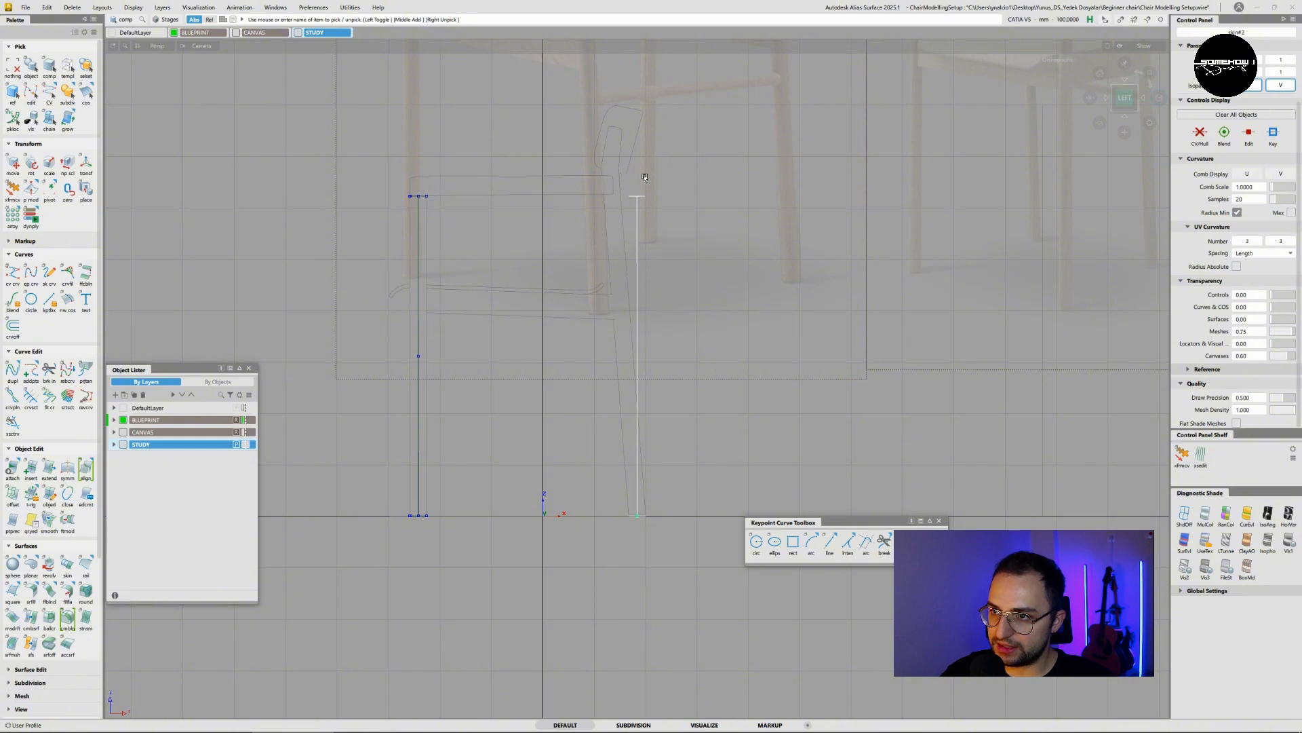
left_click(748, 282, "ctrl+shift")
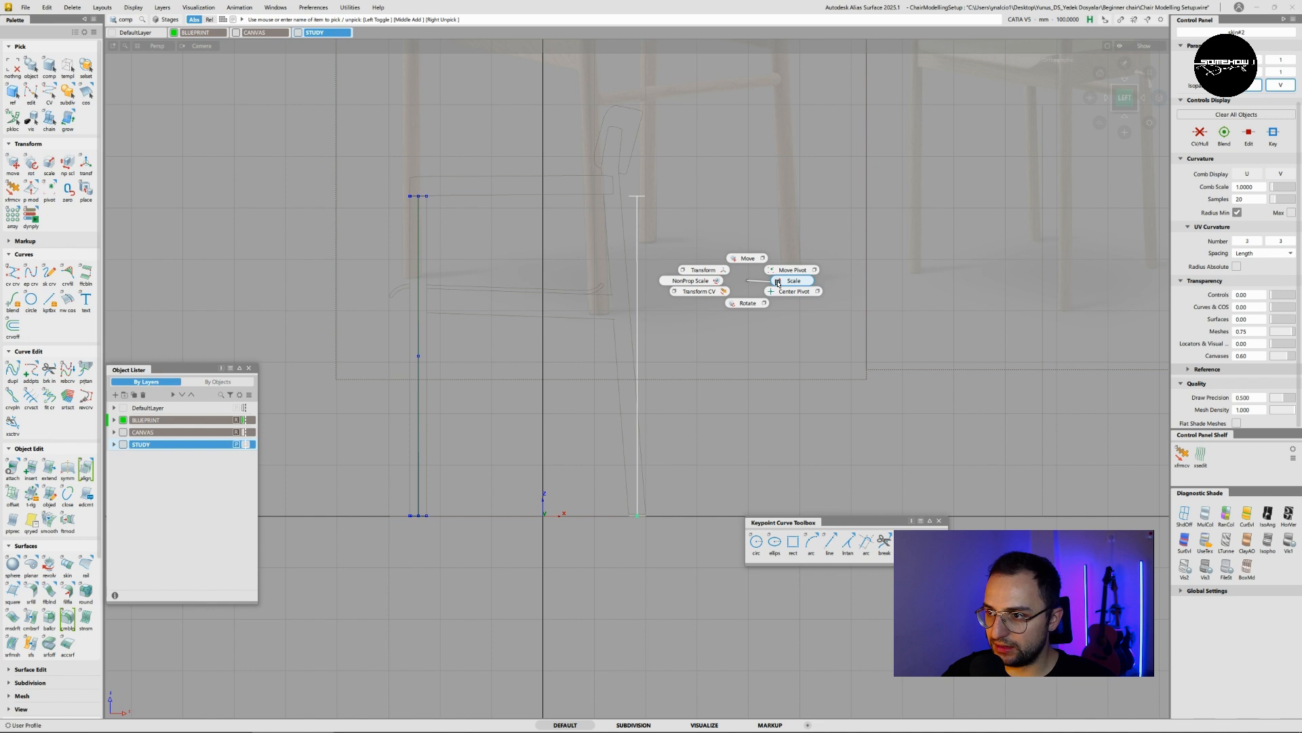
left_click(778, 282, "ctrl+shift")
right_click_drag(731, 390, 705, 381)
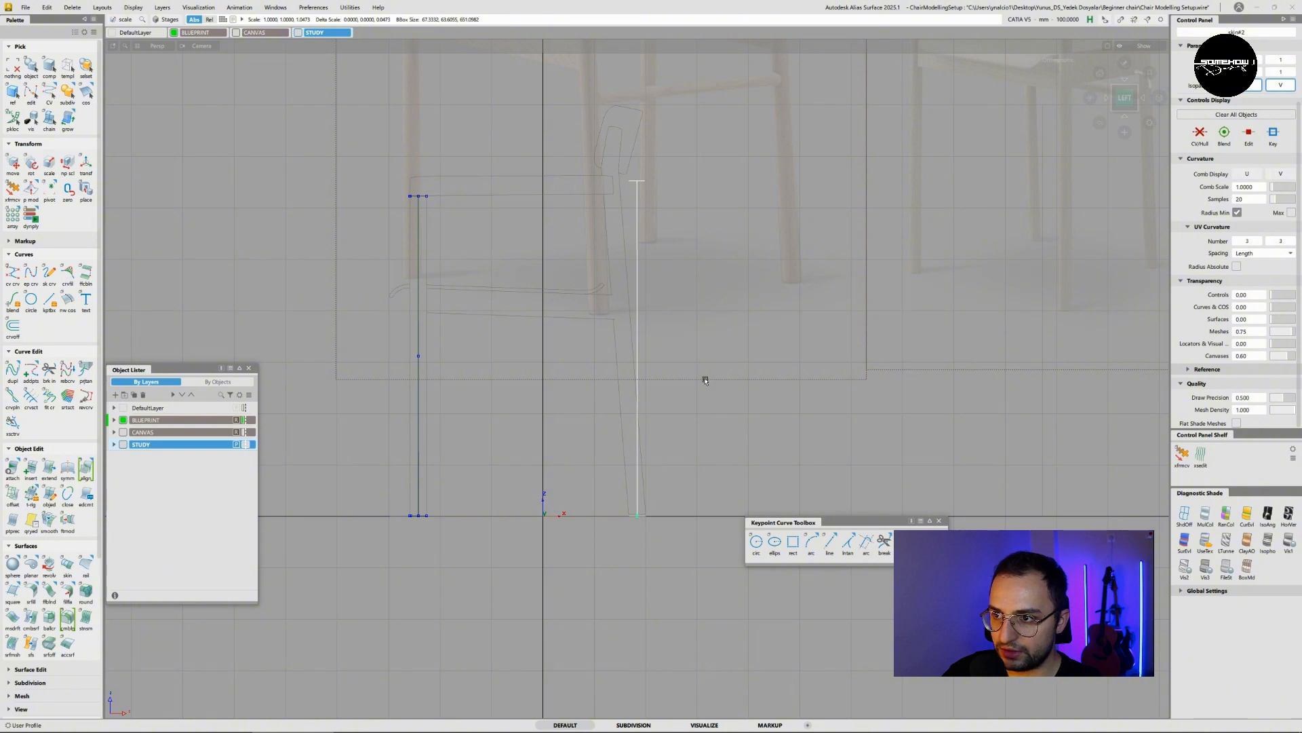
mouse_move(705, 380)
right_mouse_down()
mouse_move(707, 407)
mouse_move(710, 363)
mouse_move(709, 389)
right_mouse_up()
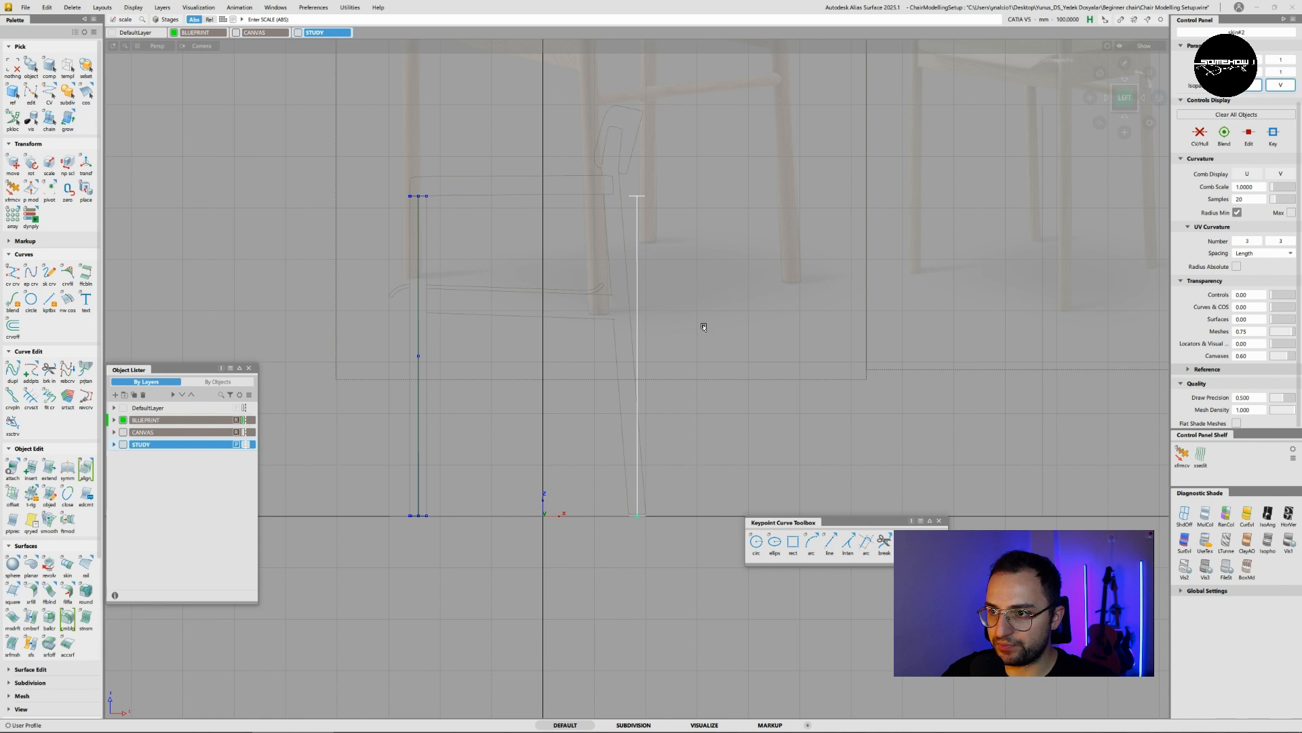
key("ctrl+z")
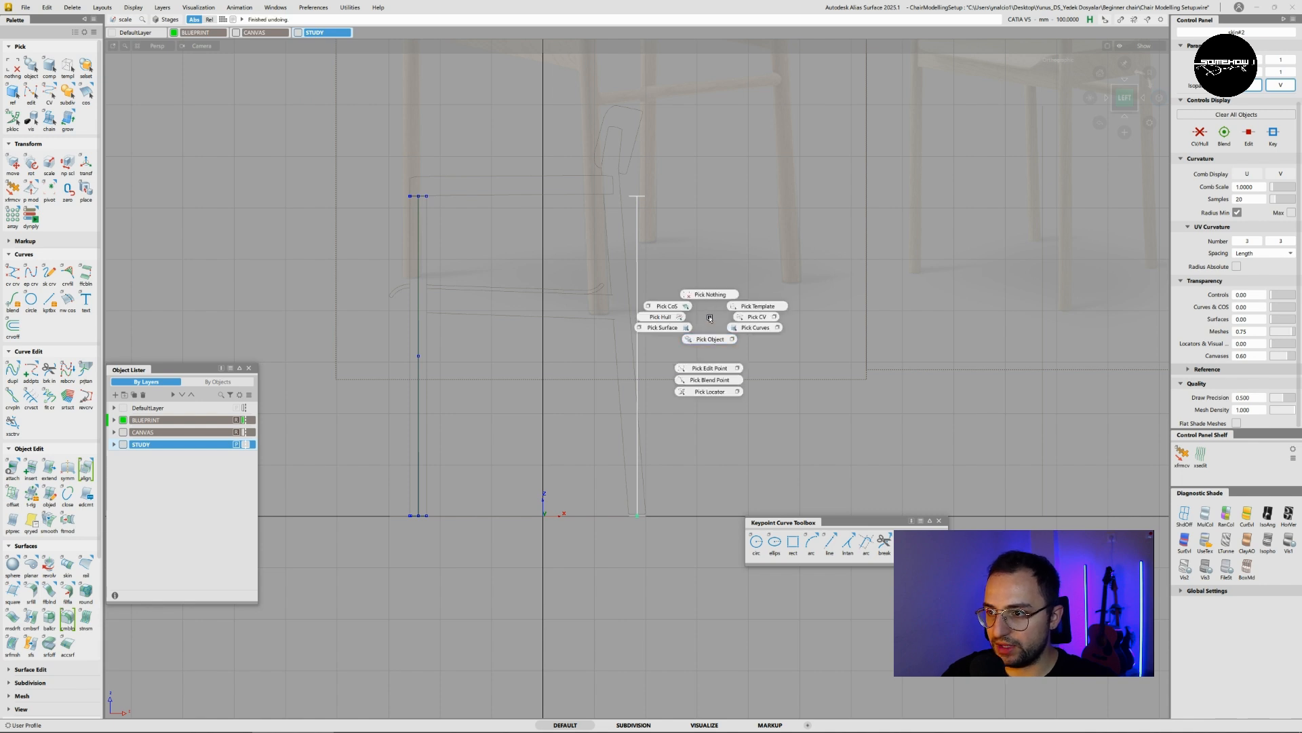
- Try centring the copied leg's pivot and scaling the leg vertically about 1.03, and undo the scaling
left_click(54, 190)
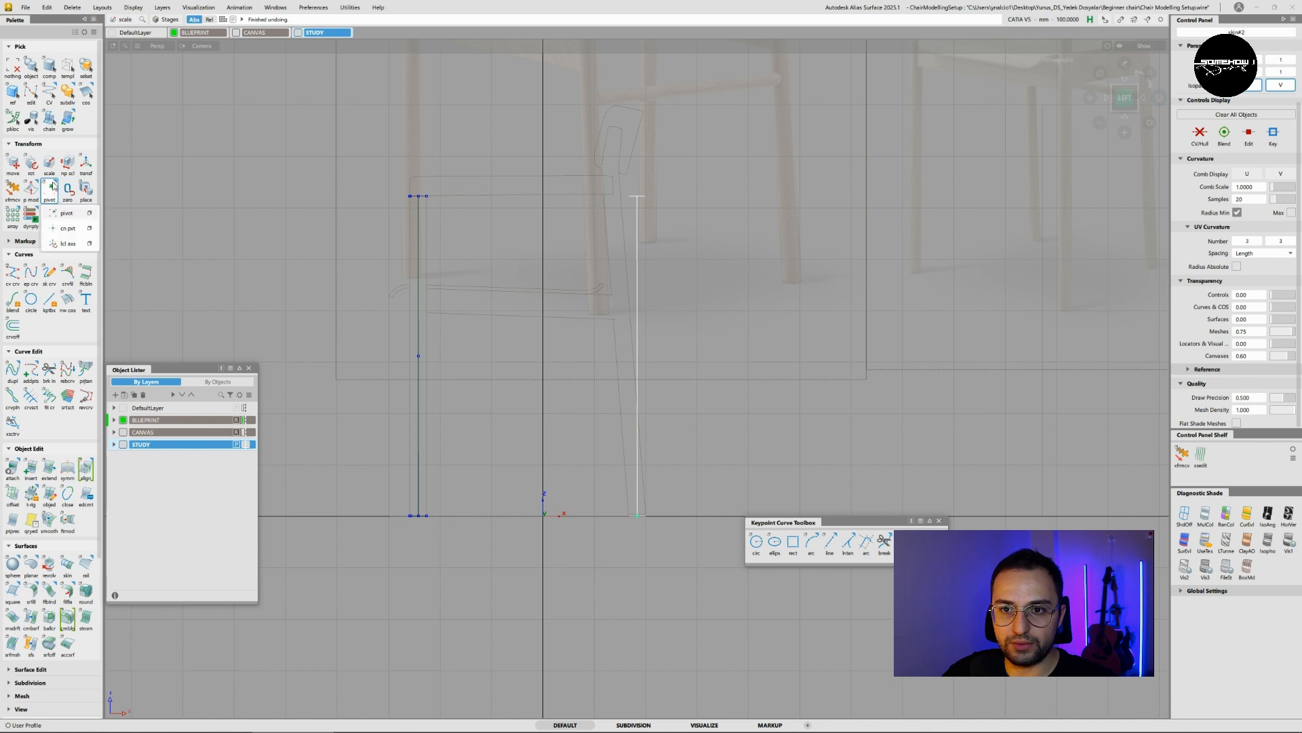
left_click(68, 229)
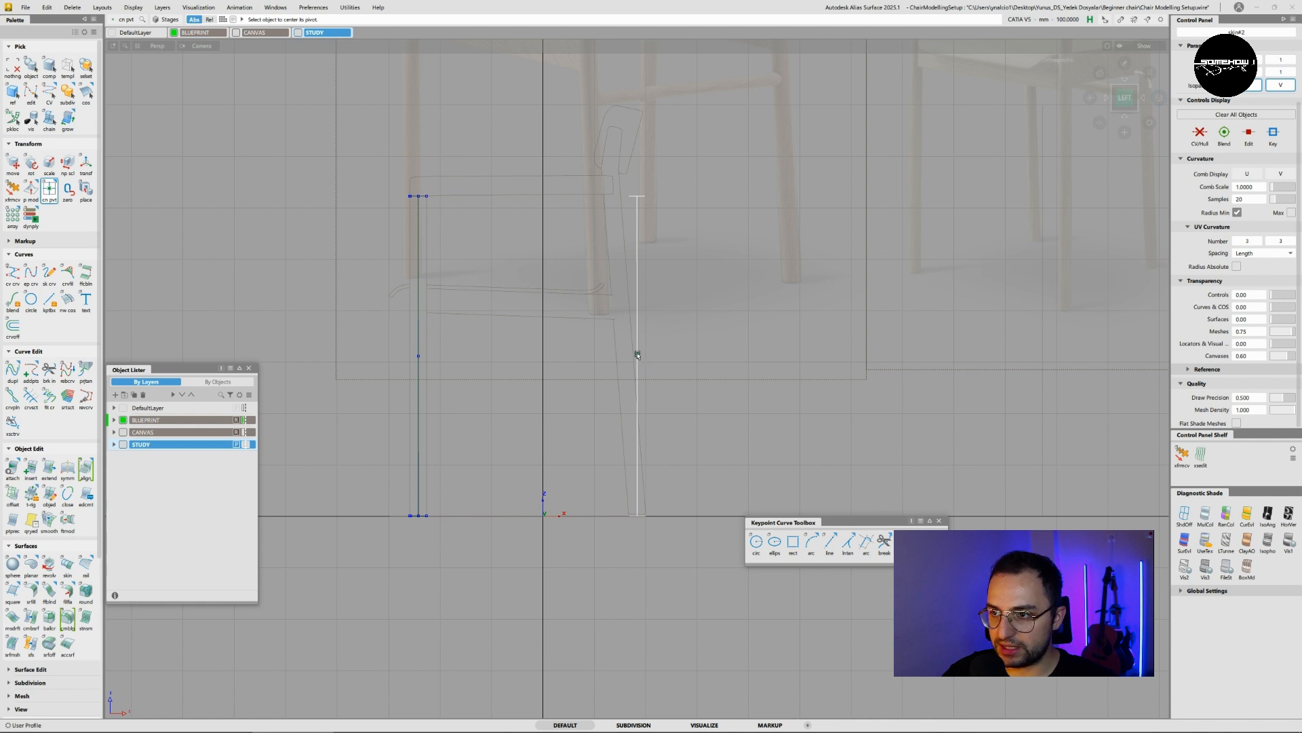
left_click_drag(702, 343, 740, 359, "ctrl+shift")
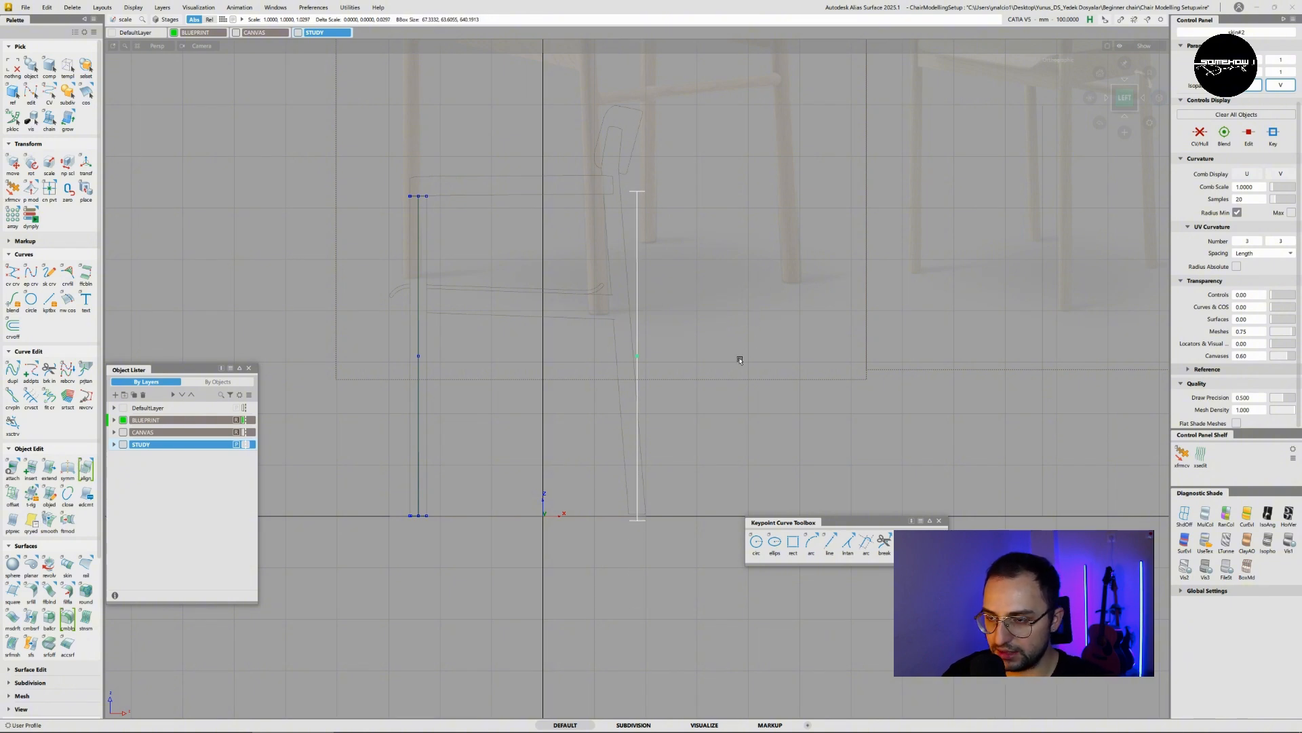
key("ctrl+z")
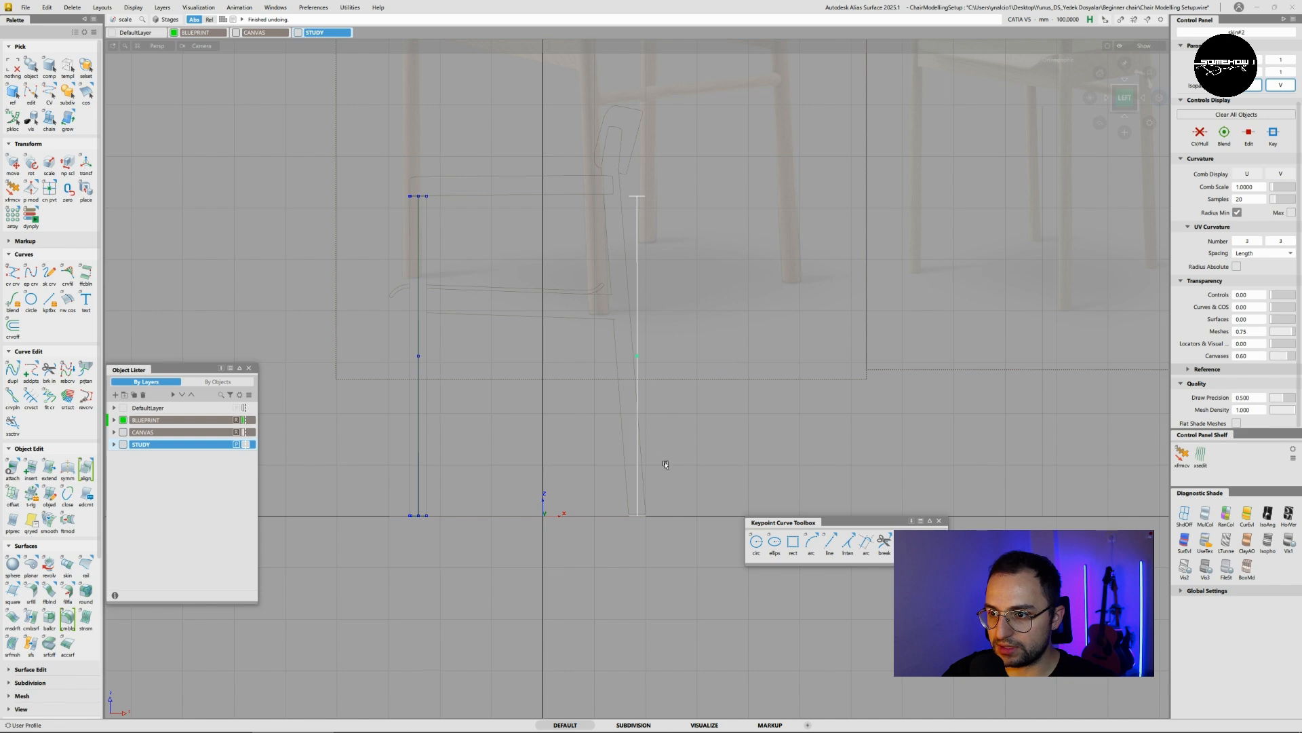
- Draw a construction line across the copied leg's bottom circle, snapping both ends to opposite points on the circle
left_click(640, 513, "alt+shift")
right_click_drag(641, 517, 712, 405, "alt+shift")
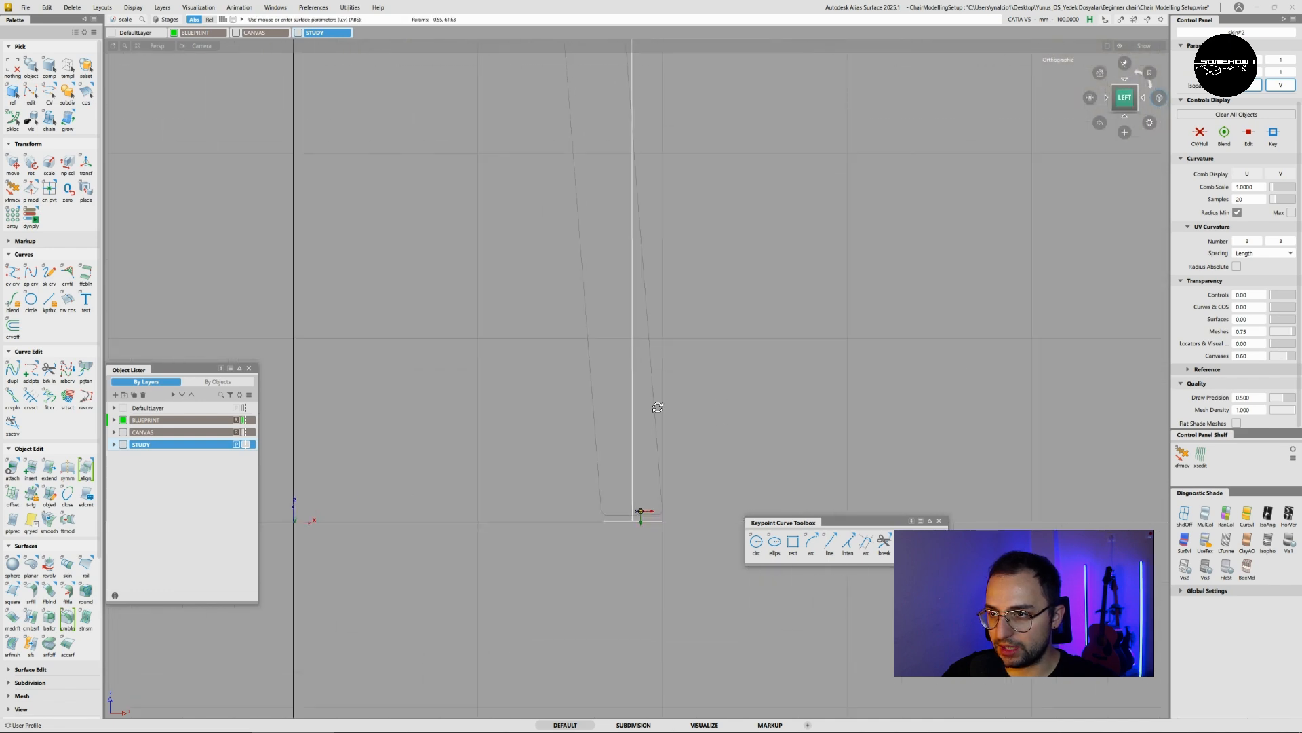
left_click_drag(657, 407, 668, 485, "alt+shift")
right_click_drag(668, 484, 753, 471, "alt+shift")
left_click(829, 544)
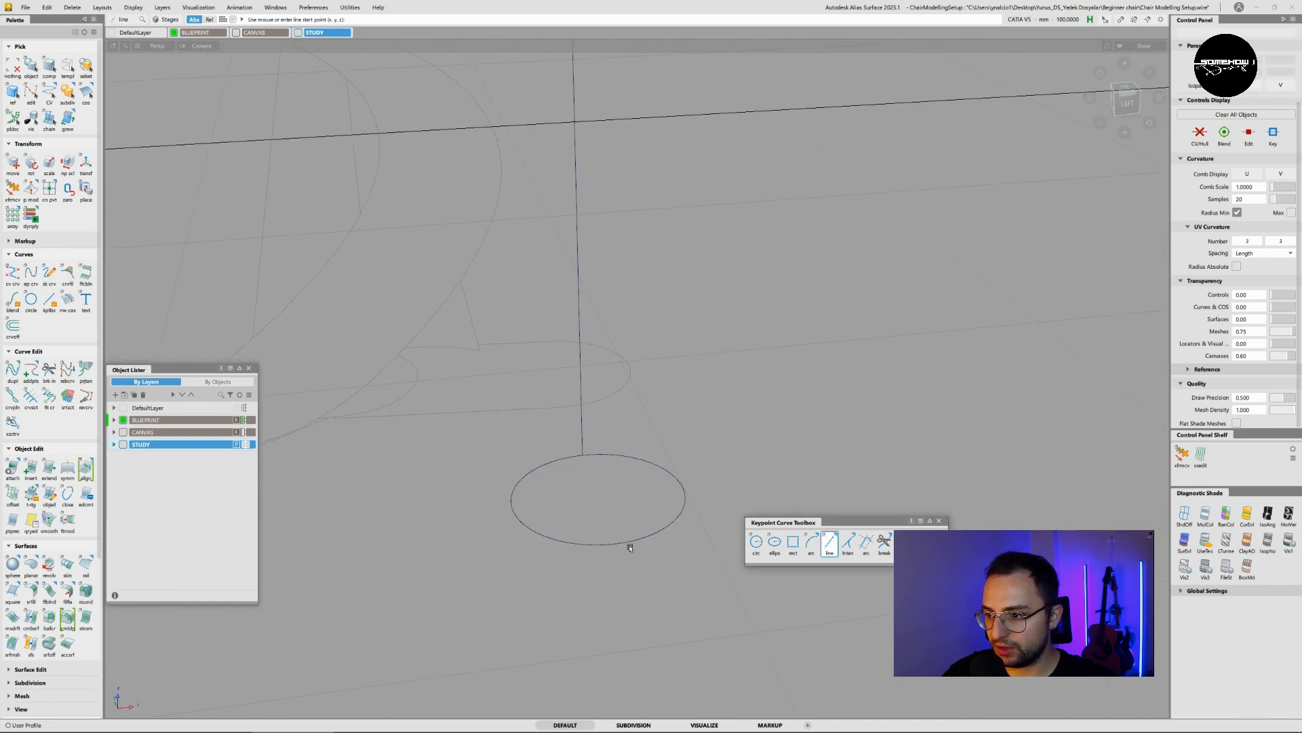
mouse_move(630, 545)
left_mouse_down("ctrl+alt")
mouse_move(648, 538)
mouse_move(615, 543)
left_mouse_up("ctrl+alt")
left_click_drag(596, 457, 573, 426, "ctrl+alt")
left_click(582, 424)
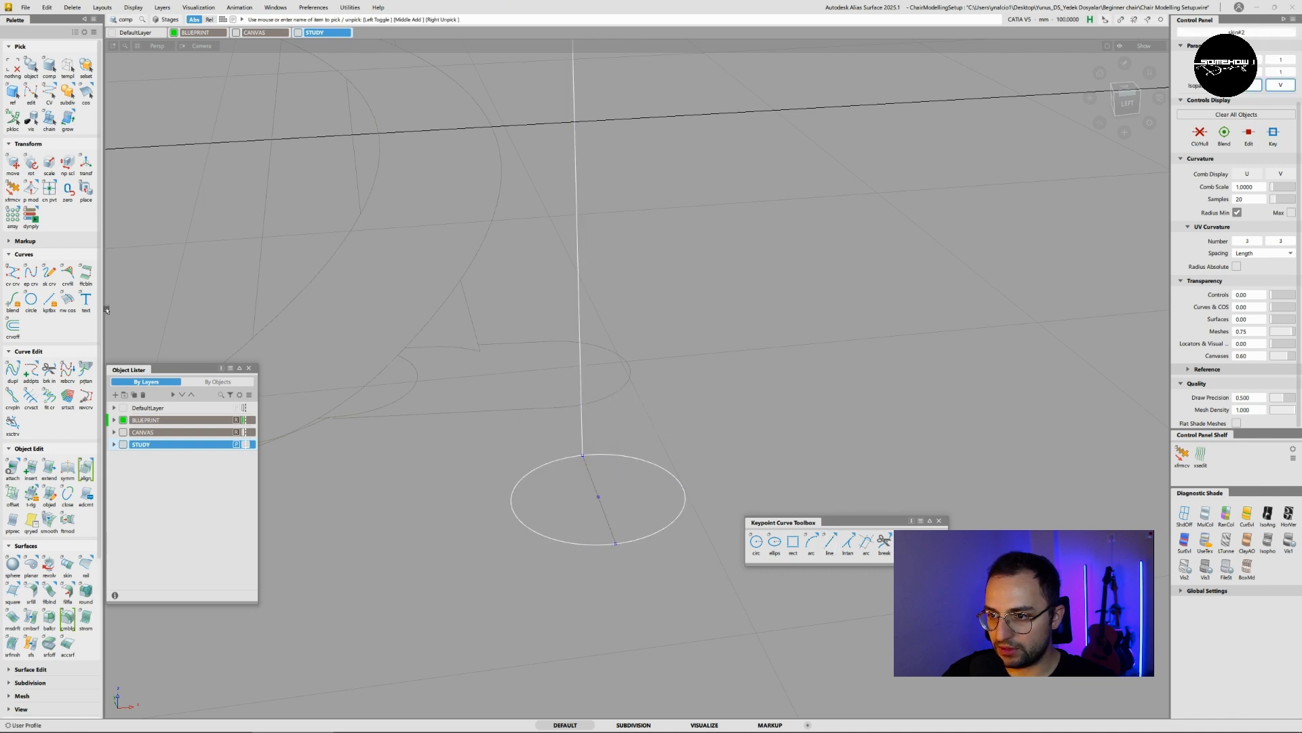
- Snap the copied leg's pivot to the construction line's midpoint and delete the construction line
left_click(49, 189)
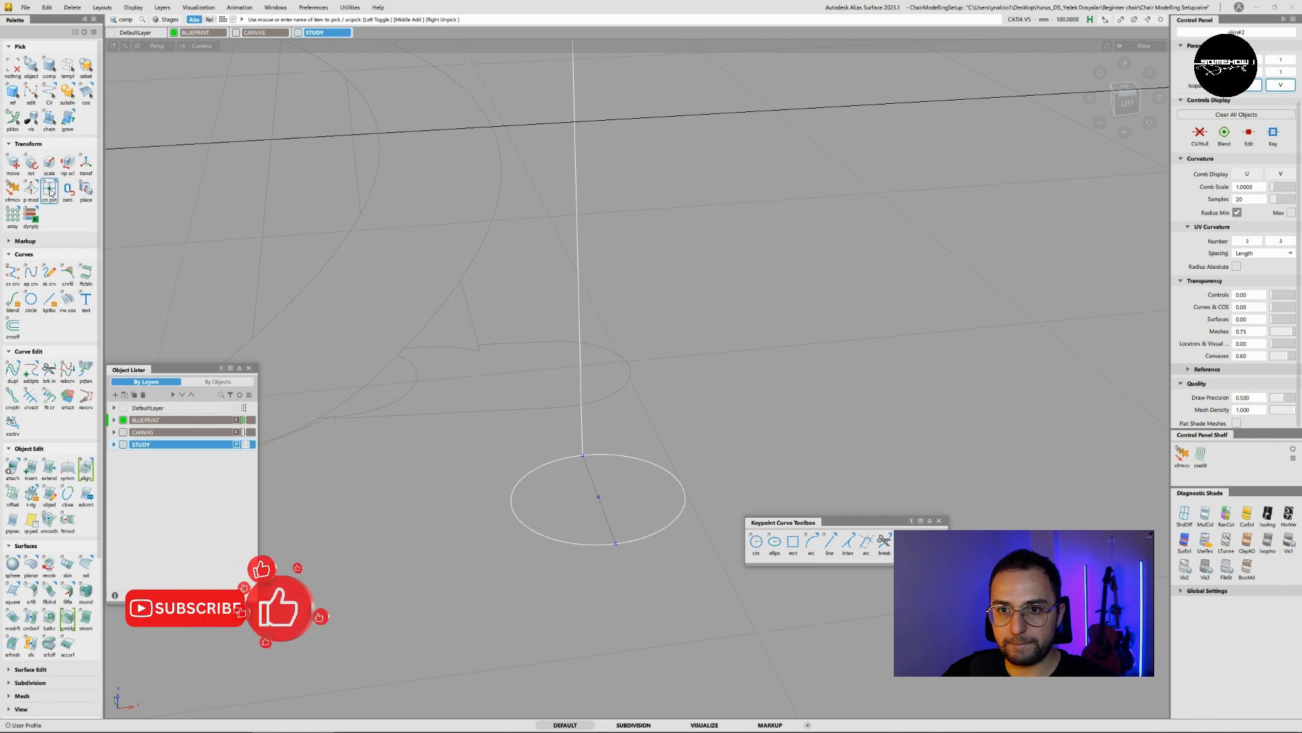
left_click_drag(49, 190, 53, 213)
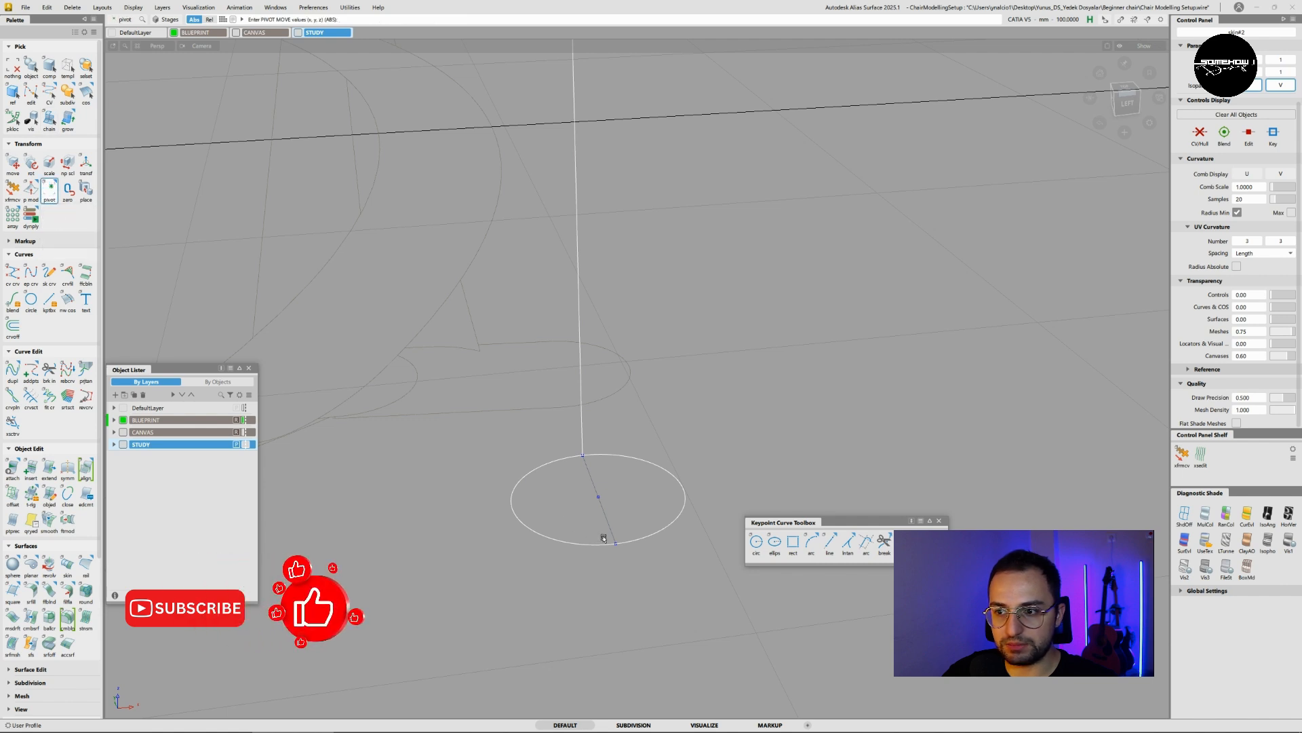
left_click(602, 496, "ctrl+alt")
left_click_drag(614, 538, 624, 503, "ctrl+shift")
left_click_drag(628, 491, 585, 533, "ctrl+shift")
key("Delete")
key("Return")
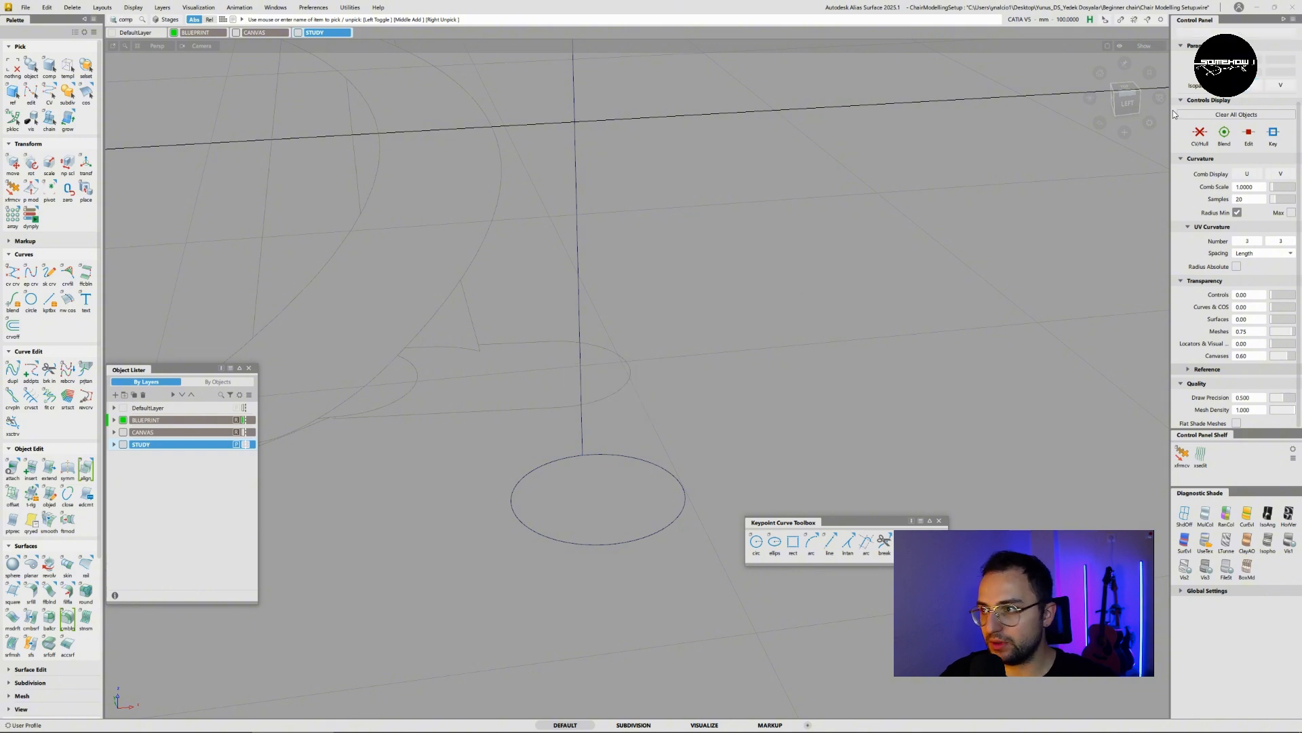
- Pick the copied leg in the left view and scale it vertically to about 1.07 from its bottom pivot
left_click(1126, 100)
left_click_drag(656, 359, 620, 345, "ctrl+shift")
left_click_drag(618, 347, 677, 323)
right_click_drag(677, 323, 712, 323, "alt+shift")
mouse_move(713, 324)
middle_mouse_down("ctrl+shift")
mouse_move(733, 325)
mouse_move(732, 339)
middle_mouse_up("ctrl+shift")
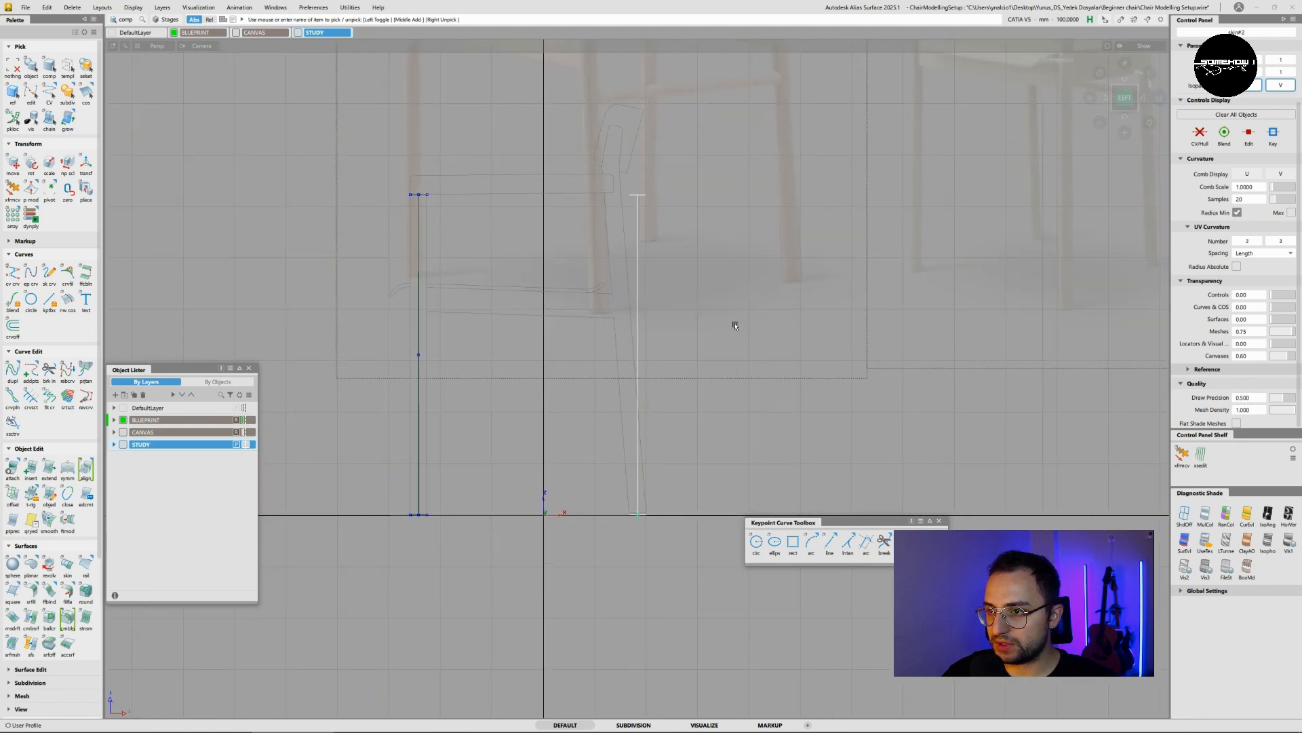
right_click_drag(705, 421, 714, 409)
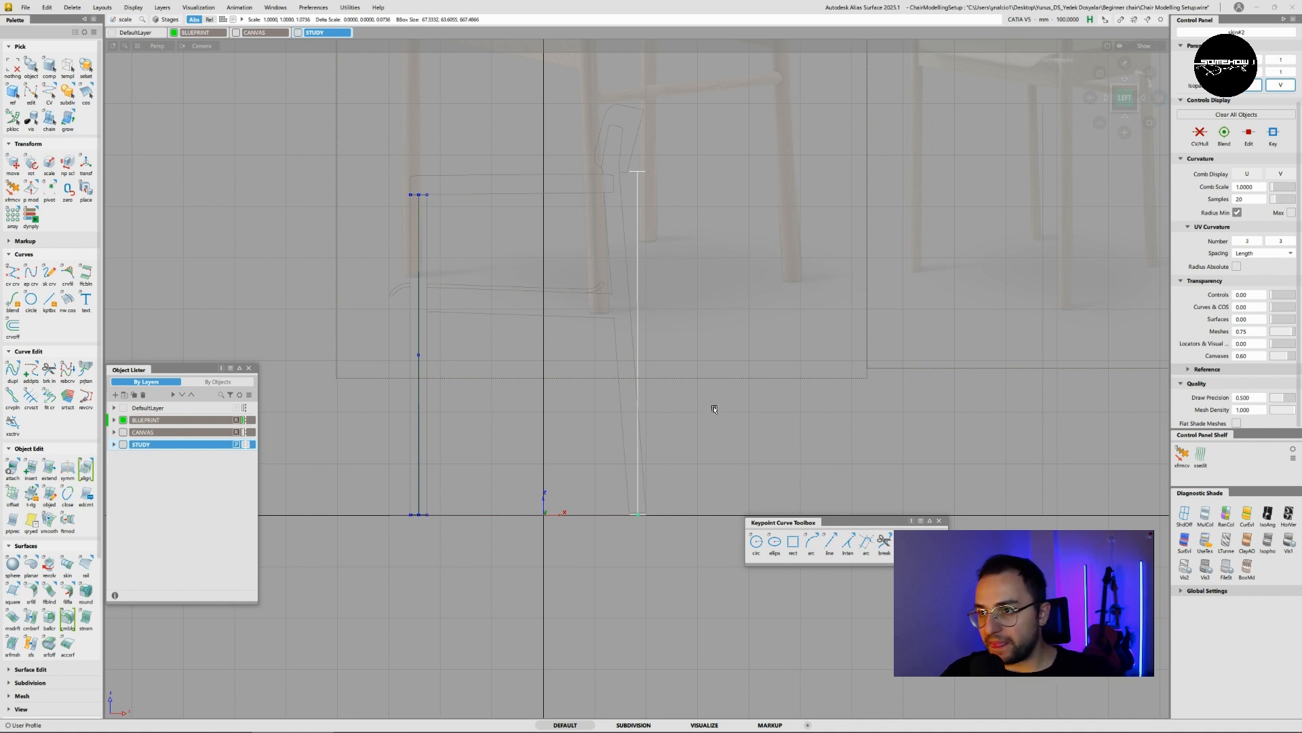
- Try tilting the rear leg about -4.5° around Y to follow the blueprint's rear leg outline
middle_click_drag(710, 380, 710, 402, "ctrl+shift")
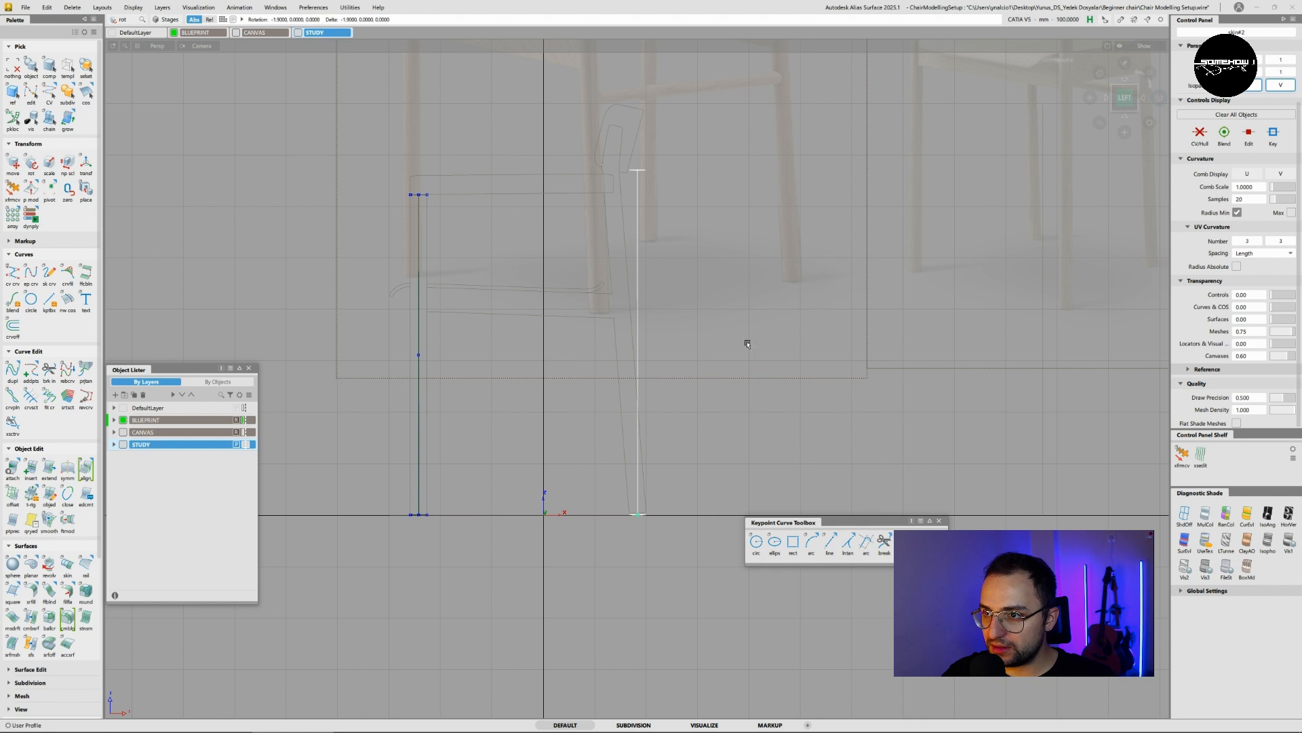
middle_click_drag(762, 334, 742, 334)
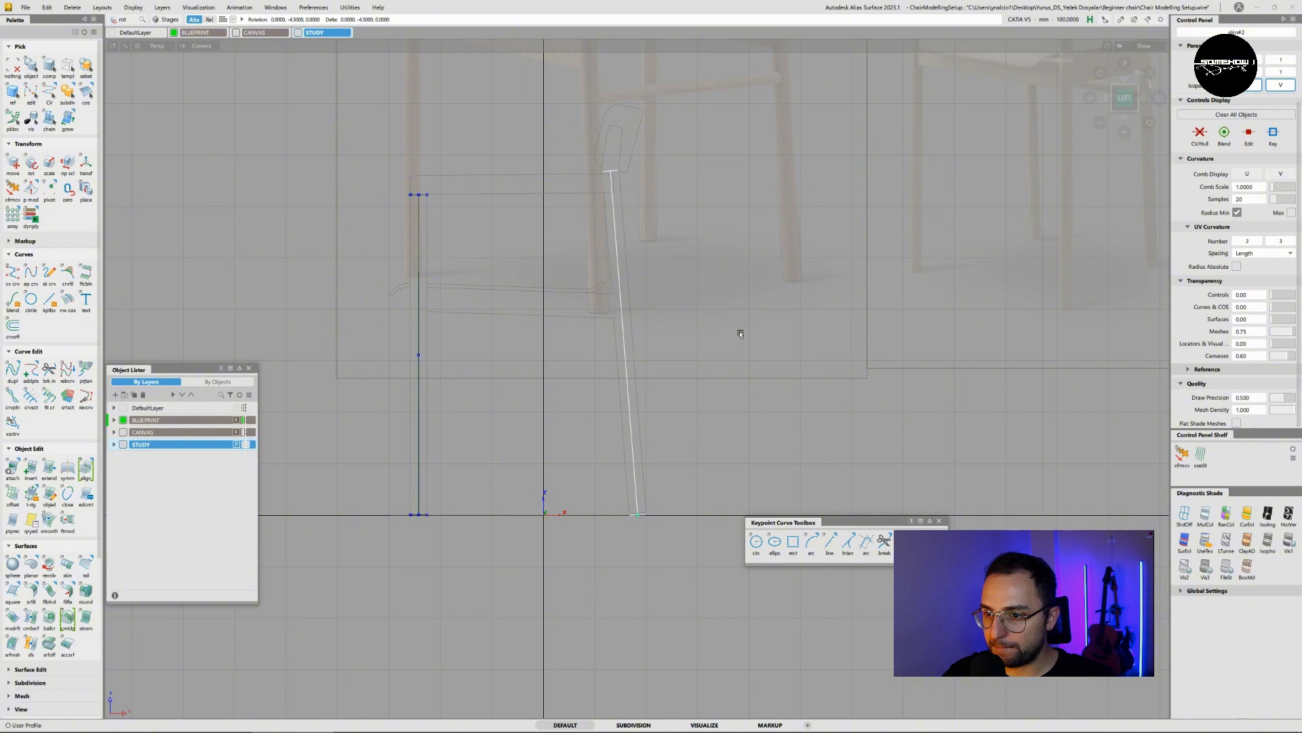
middle_click_drag(740, 333, 739, 333)
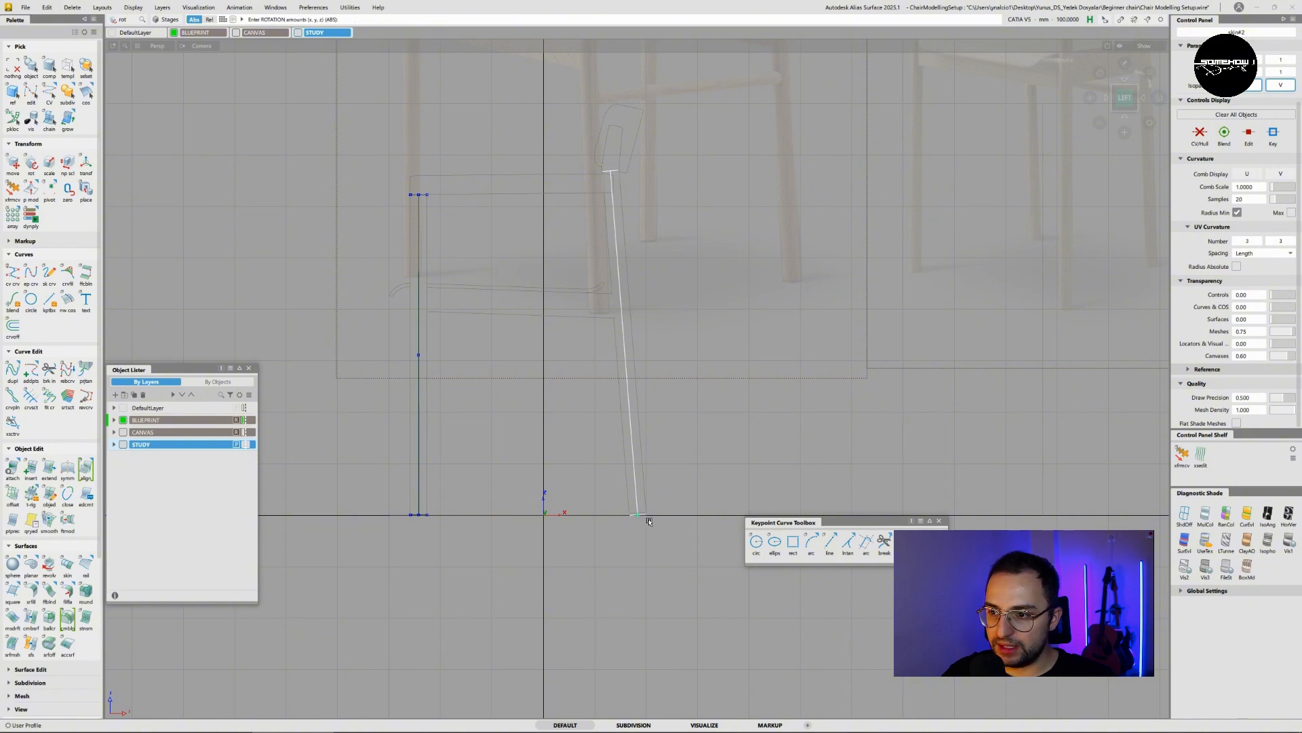
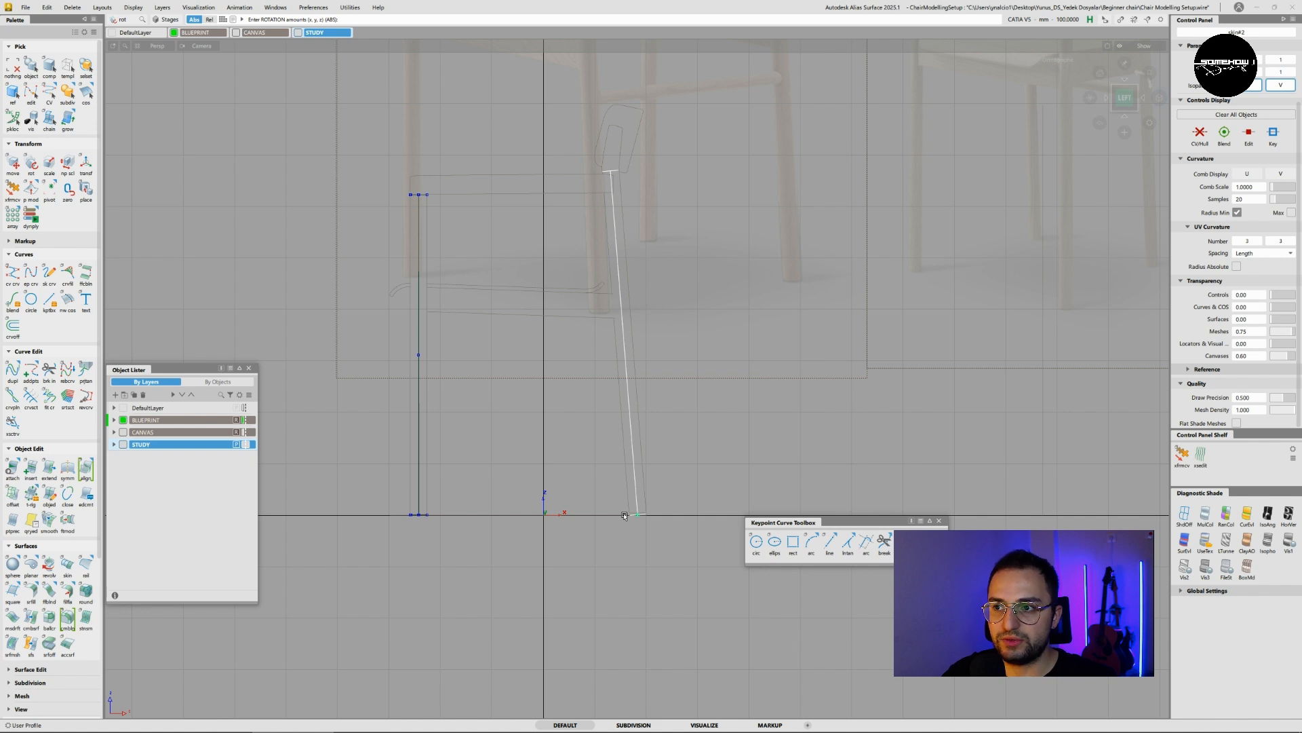
- Compare the tilted rear leg with the blueprint's side outline up close and undo the last rotation
right_click_drag(612, 394, 632, 376, "alt+shift")
middle_click_drag(632, 376, 657, 427, "alt+shift")
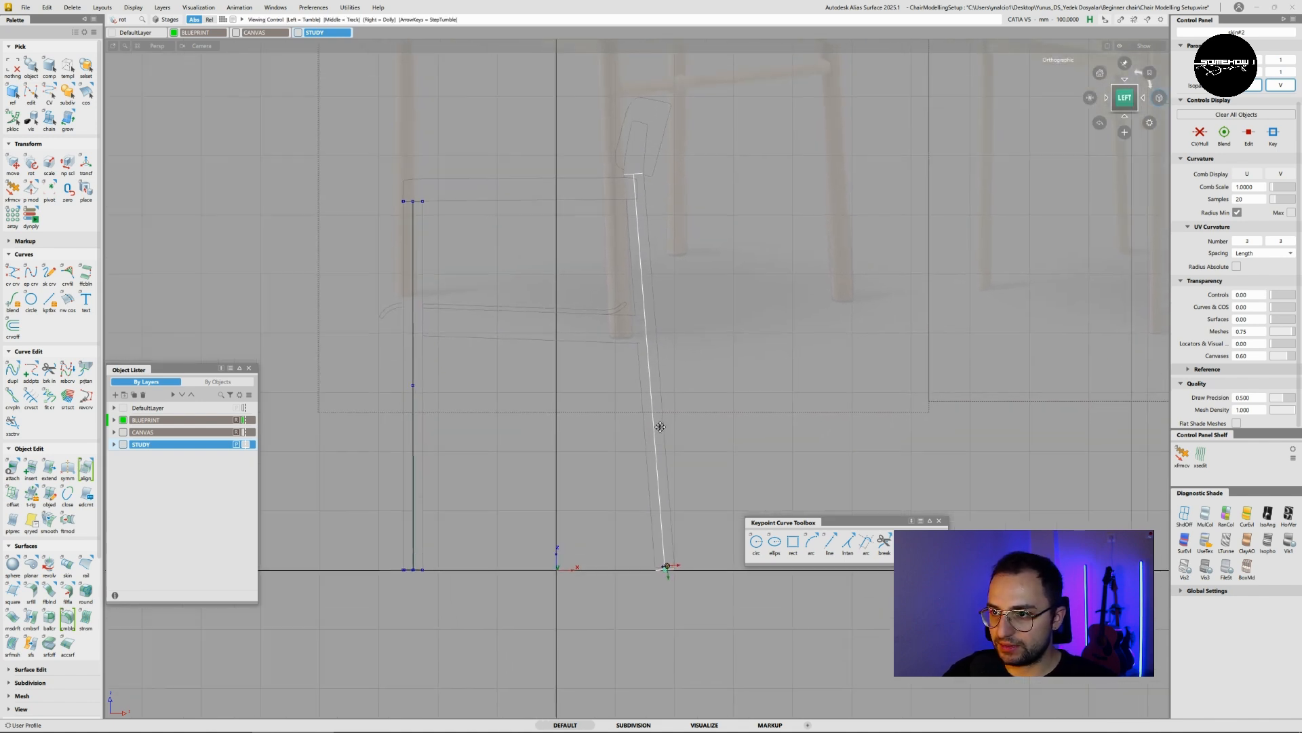
middle_click_drag(683, 377, 683, 413, "alt+shift")
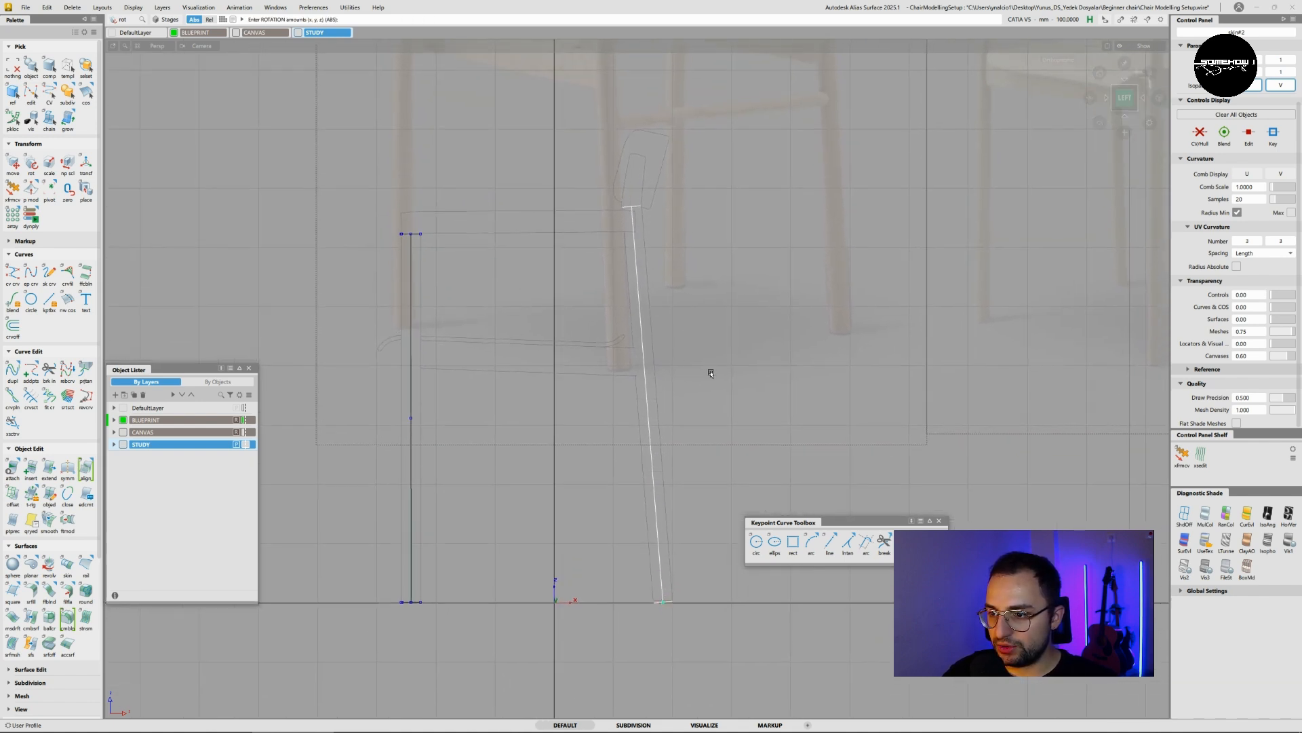
right_click_drag(667, 598, 692, 580, "alt+shift")
middle_click_drag(700, 285, 701, 402, "alt+shift")
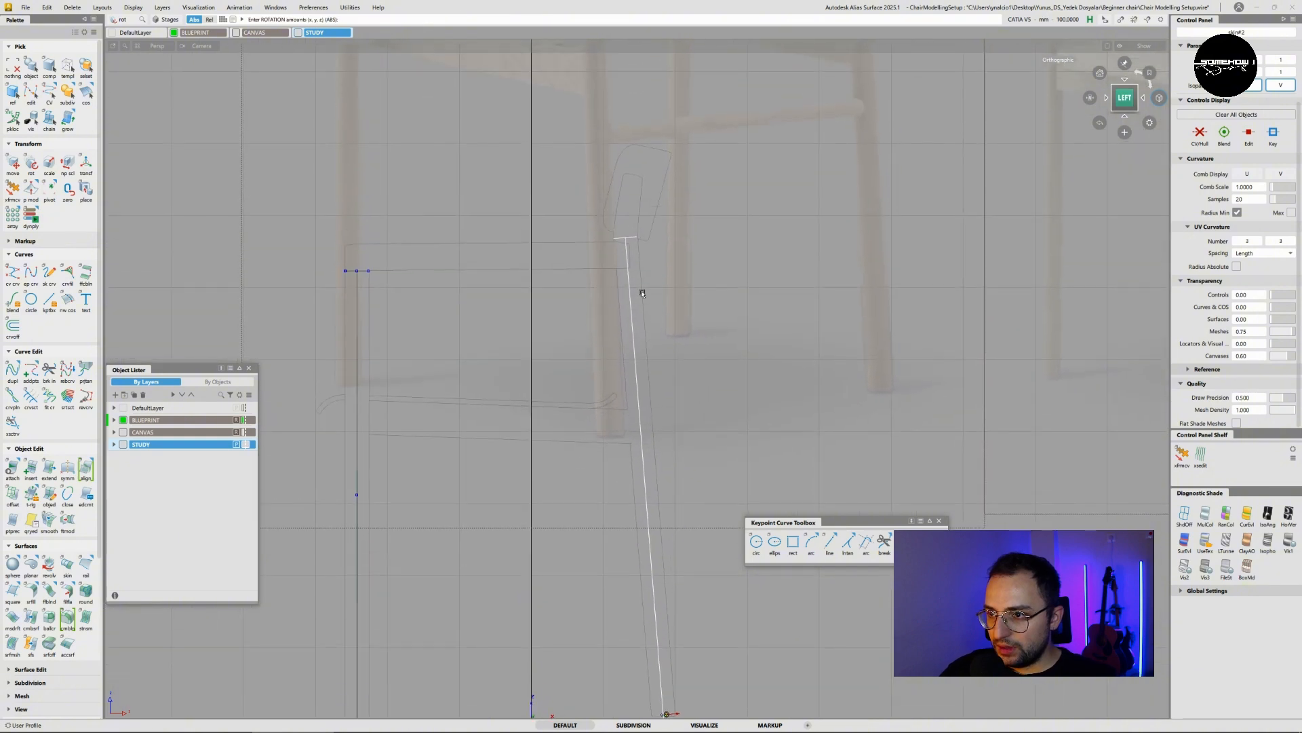
right_click_drag(641, 292, 712, 267, "alt+shift")
middle_click_drag(659, 252, 644, 334, "alt+shift")
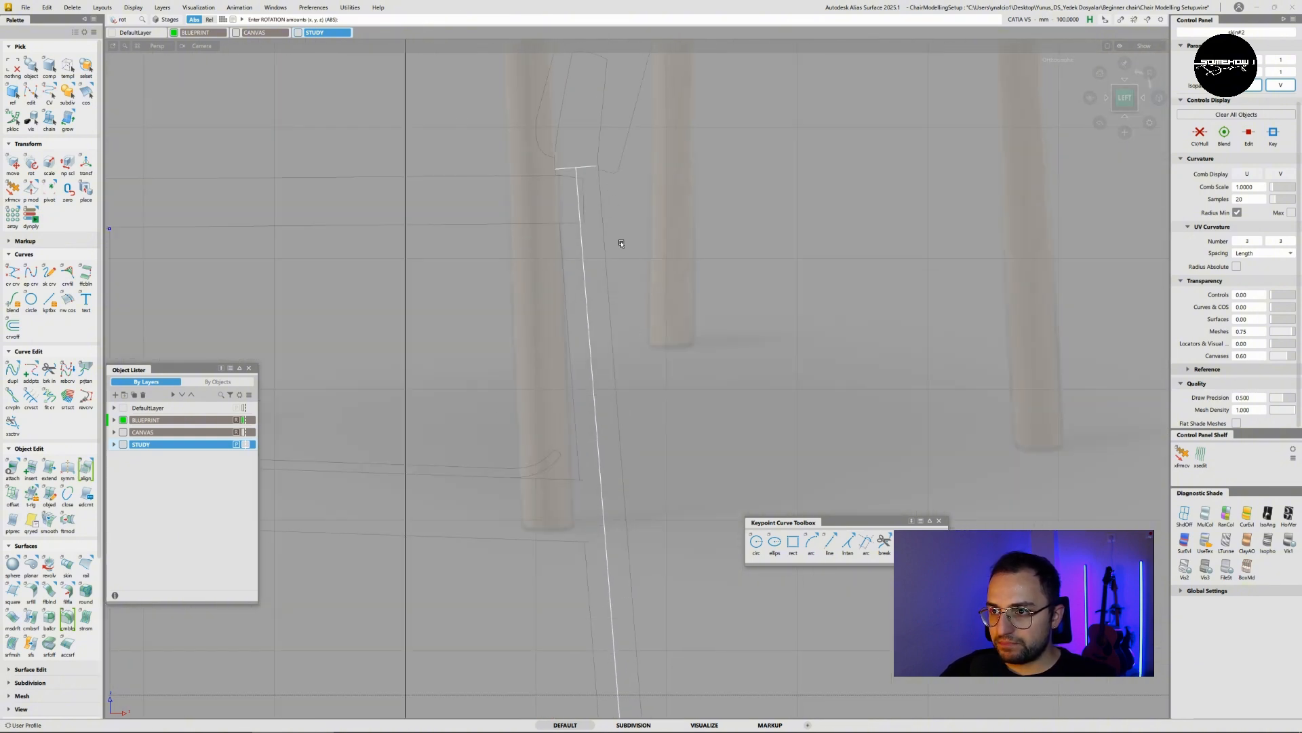
right_click_drag(672, 266, 666, 318, "alt+shift")
key("ctrl+z")
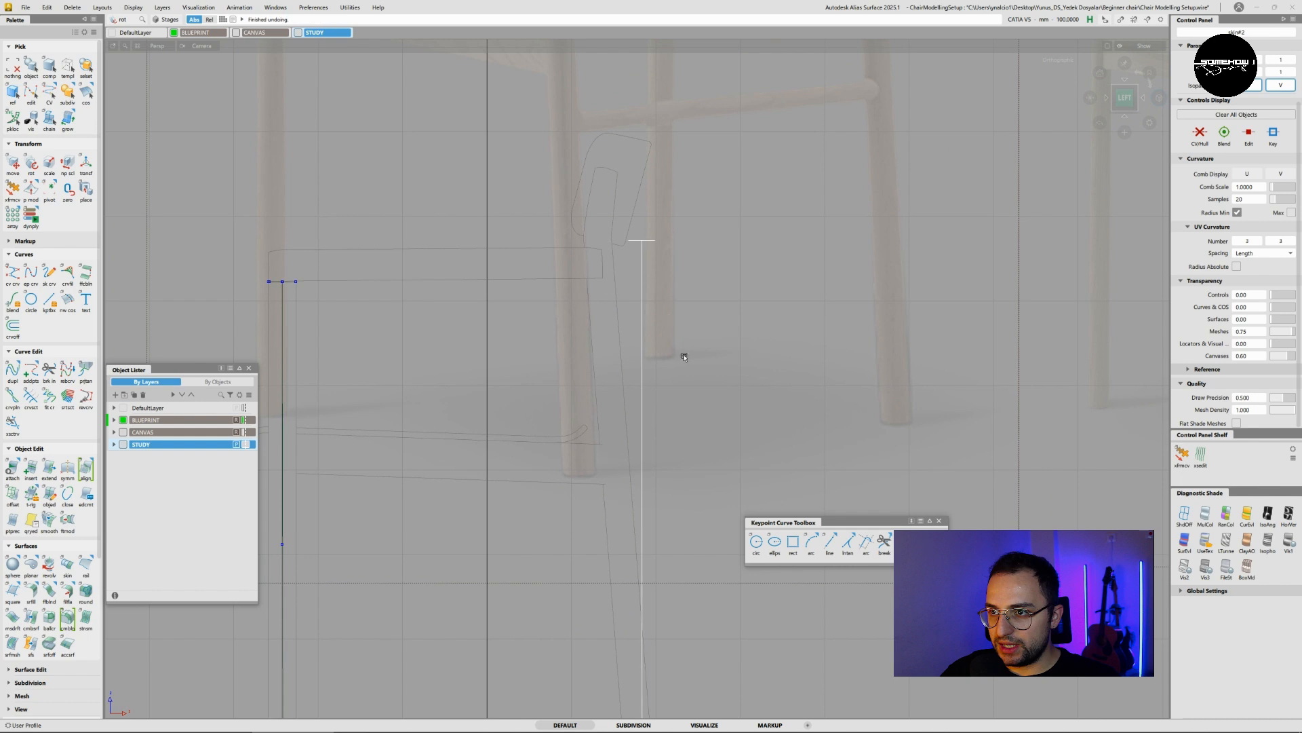
- Rotate the rear leg about -4.4° around Y to fit the blueprint's side outline, and turn on multi-colour diagnostic shading
middle_click(689, 352, "ctrl+shift")
middle_click_drag(689, 351, 728, 354, "ctrl+shift")
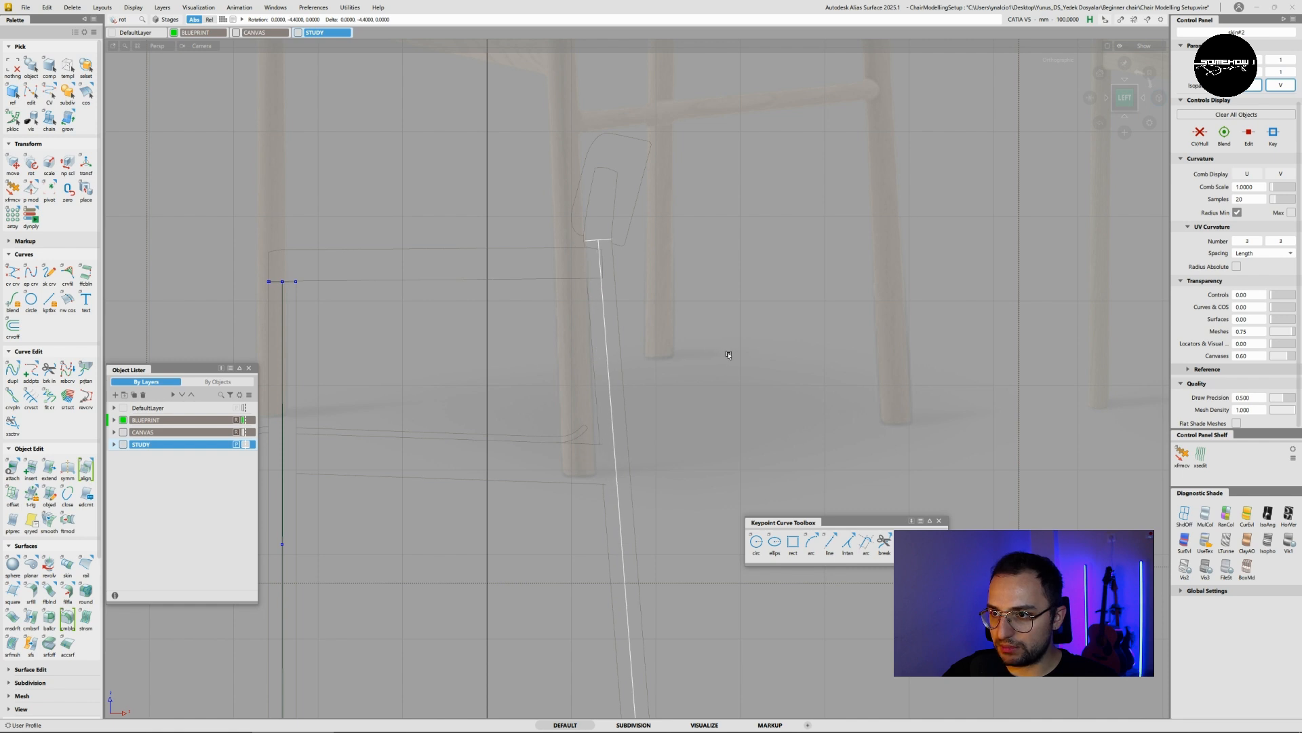
left_click(1206, 517)
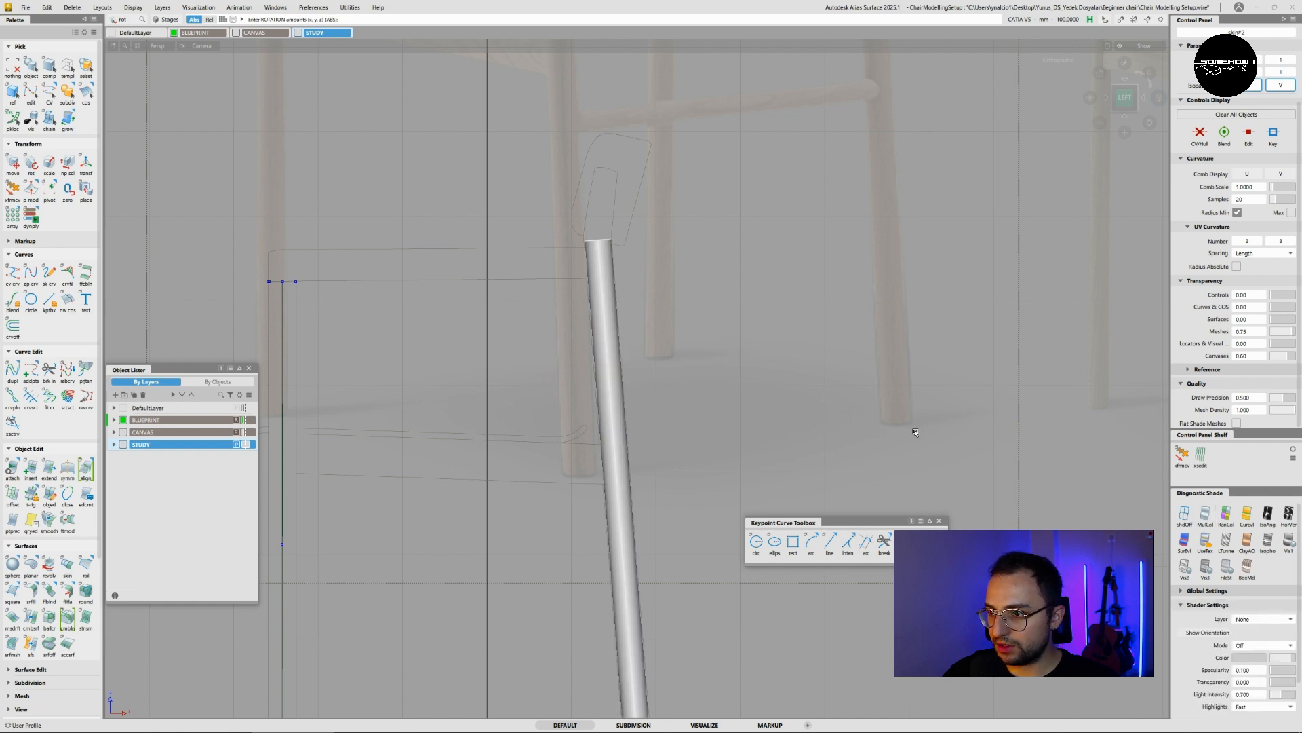
- Pick the shaded rear leg surface in the perspective view and switch to the top view
right_click_drag(774, 403, 703, 398, "alt+shift")
left_click_drag(619, 428, 1016, 389, "alt+shift")
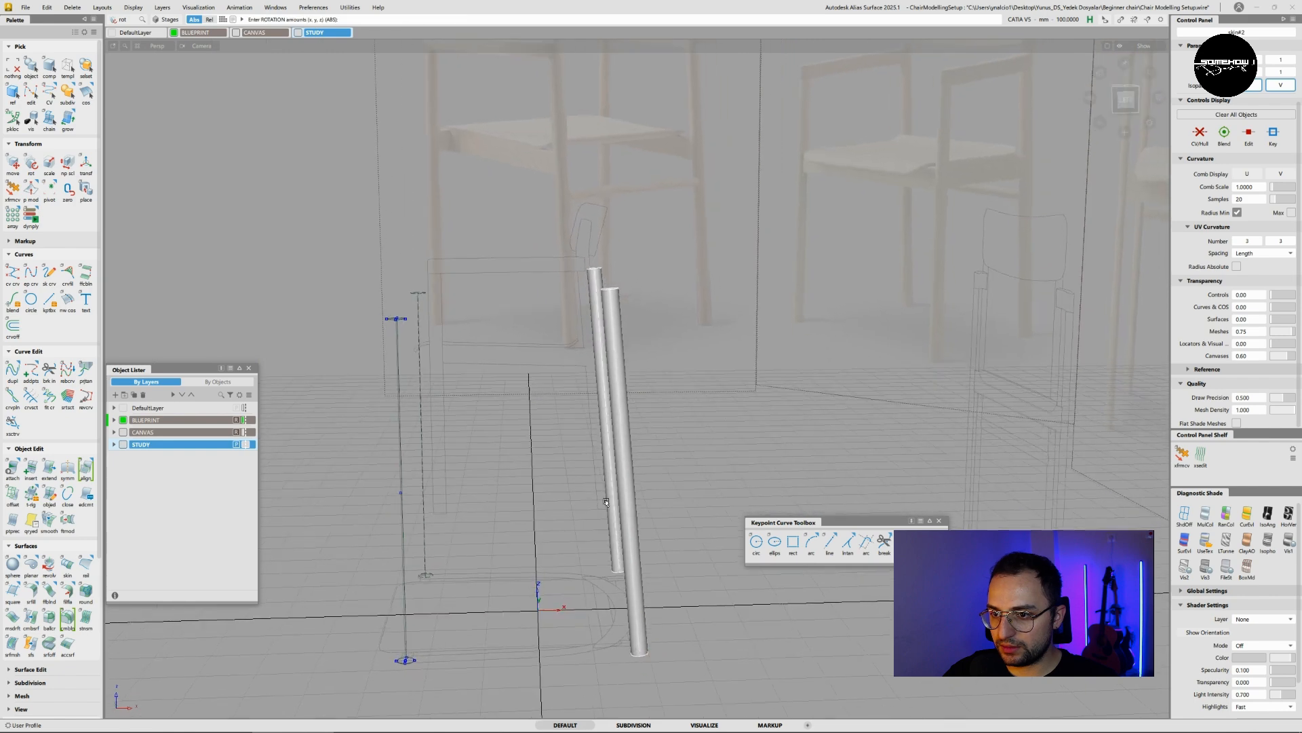
left_click_drag(780, 421, 806, 480, "alt+shift")
left_click_drag(630, 369, 629, 401, "ctrl+shift")
left_click(614, 377)
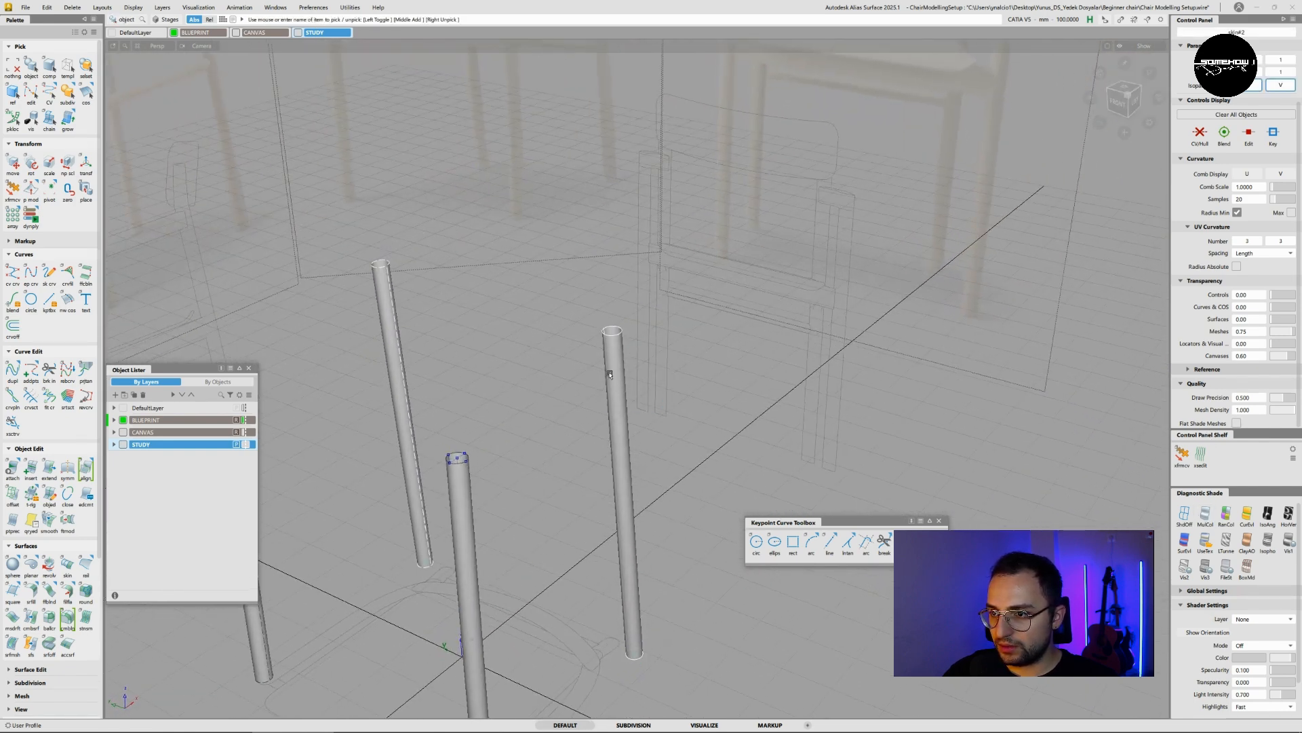
left_click_drag(742, 343, 786, 377, "alt+shift")
left_click(1120, 89)
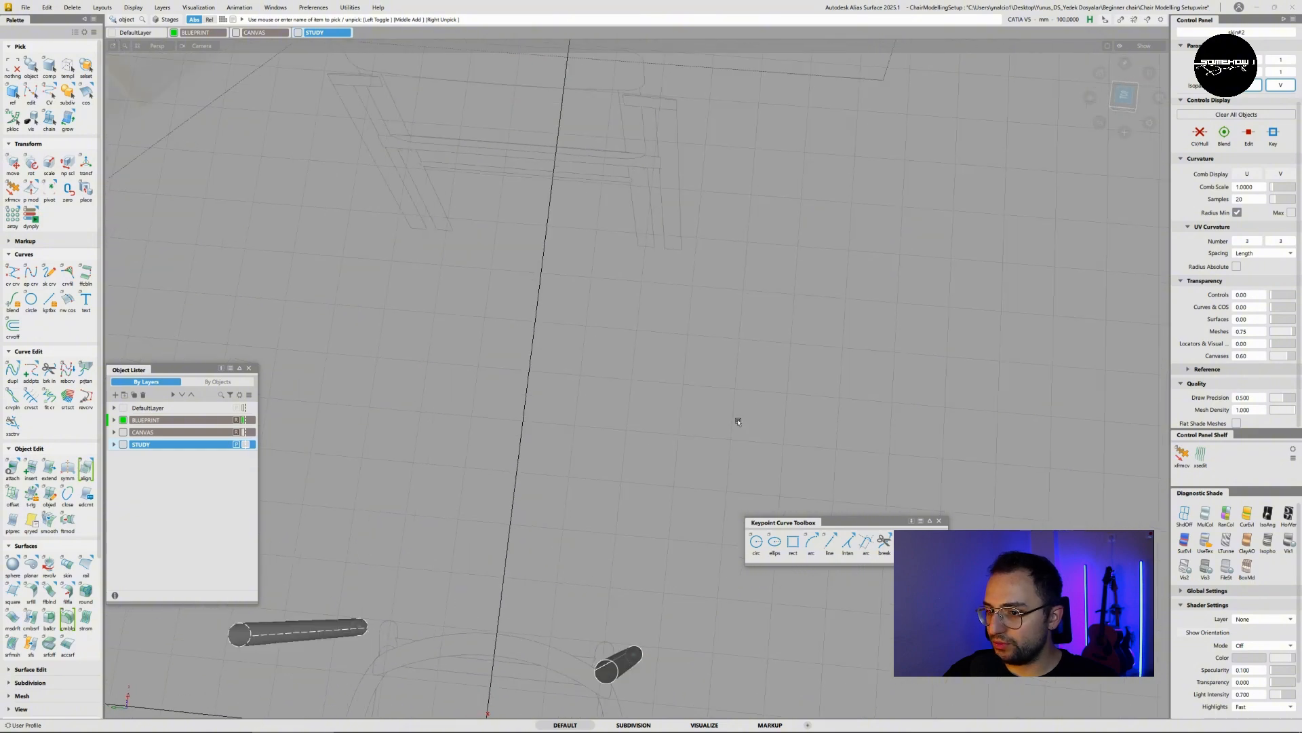
- Move the rear leg sideways in the top view to line it up with the blueprint curves
middle_click_drag(660, 253, 663, 235, "alt+shift")
right_click_drag(610, 339, 735, 213, "alt+shift")
middle_click_drag(692, 247, 785, 249, "alt+shift")
right_click_drag(784, 251, 785, 229, "ctrl+shift")
middle_click_drag(776, 236, 662, 230)
right_click_drag(626, 298, 721, 326, "alt+shift")
middle_click_drag(720, 327, 722, 326)
- Check the placement of the shaded rear legs relative to the front legs and the blueprint in perspective
right_click_drag(721, 326, 611, 491, "alt+shift")
left_click_drag(610, 491, 654, 368, "alt+shift")
left_click(663, 353)
right_click_drag(663, 352, 717, 360, "alt+shift")
left_click_drag(718, 360, 759, 367, "alt+shift")
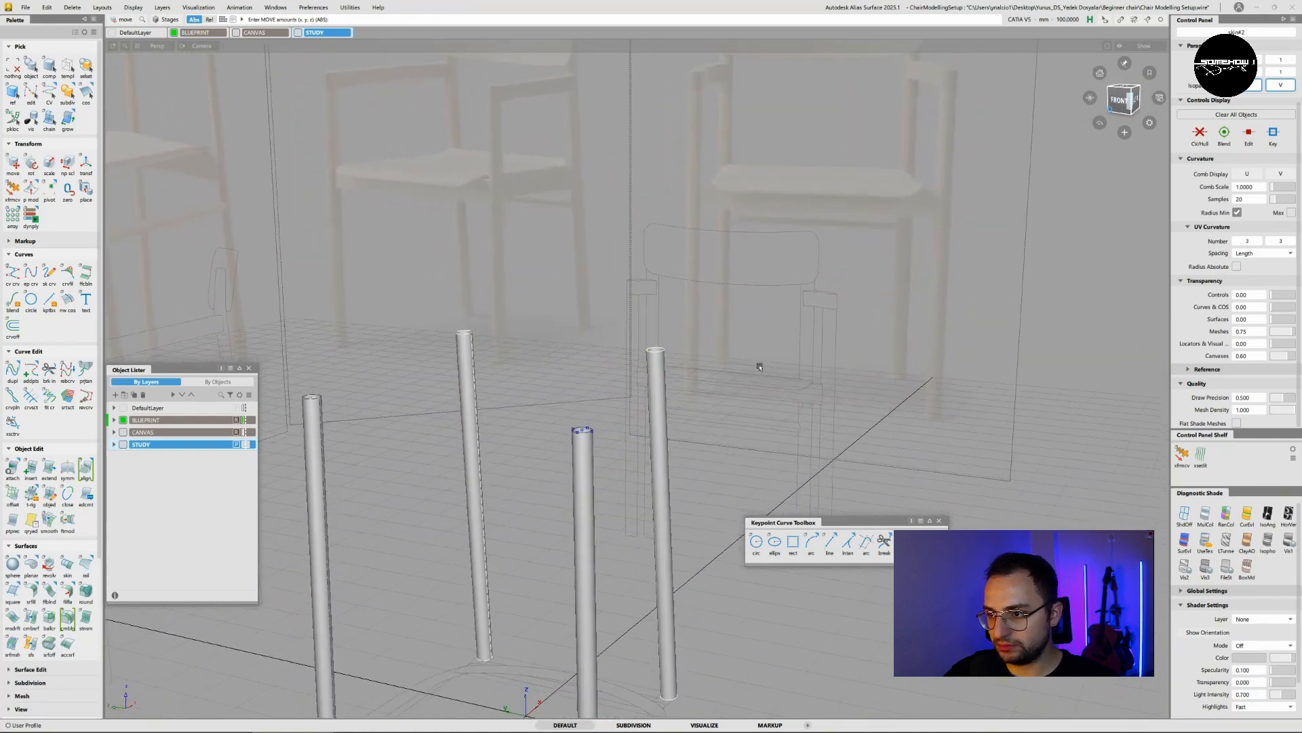
right_click_drag(721, 375, 738, 354, "alt+shift")
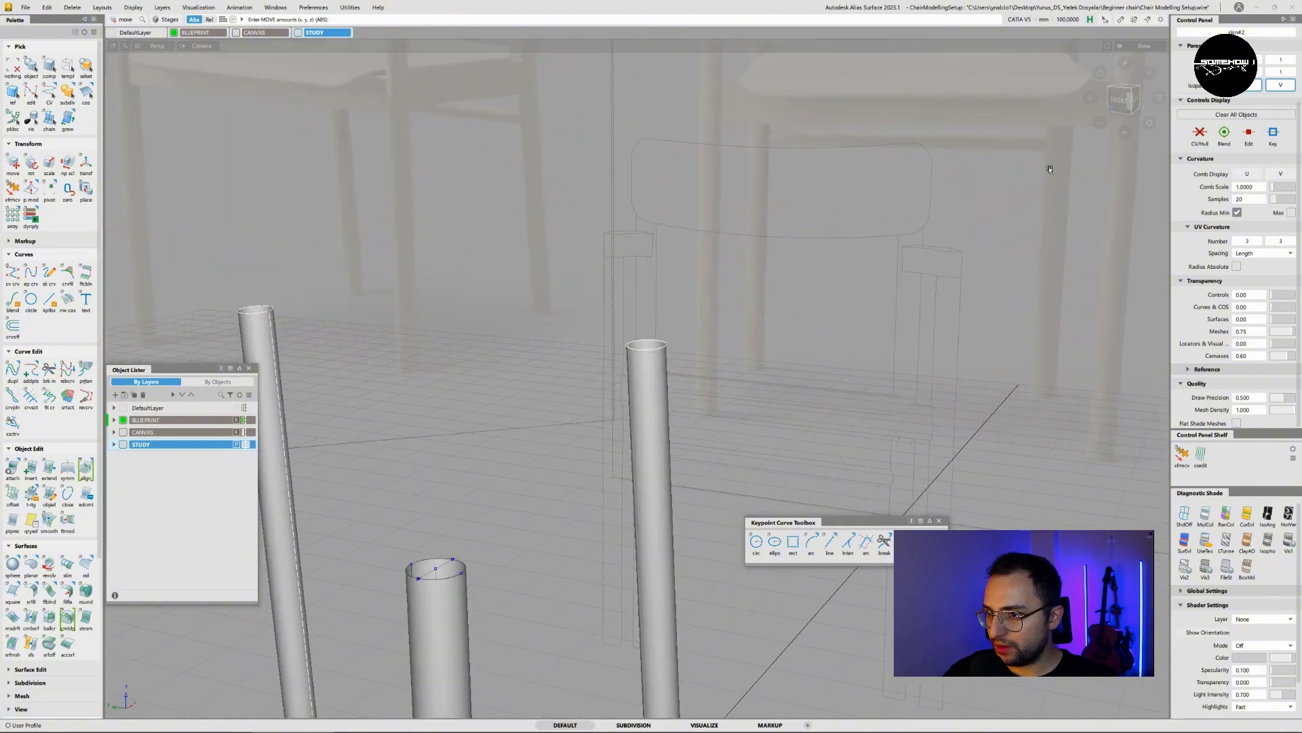
- Draw a straight line across the top opening of the rear leg, between opposite points on its circular edge
left_click(1137, 101)
right_click_drag(792, 333, 732, 262, "alt+shift")
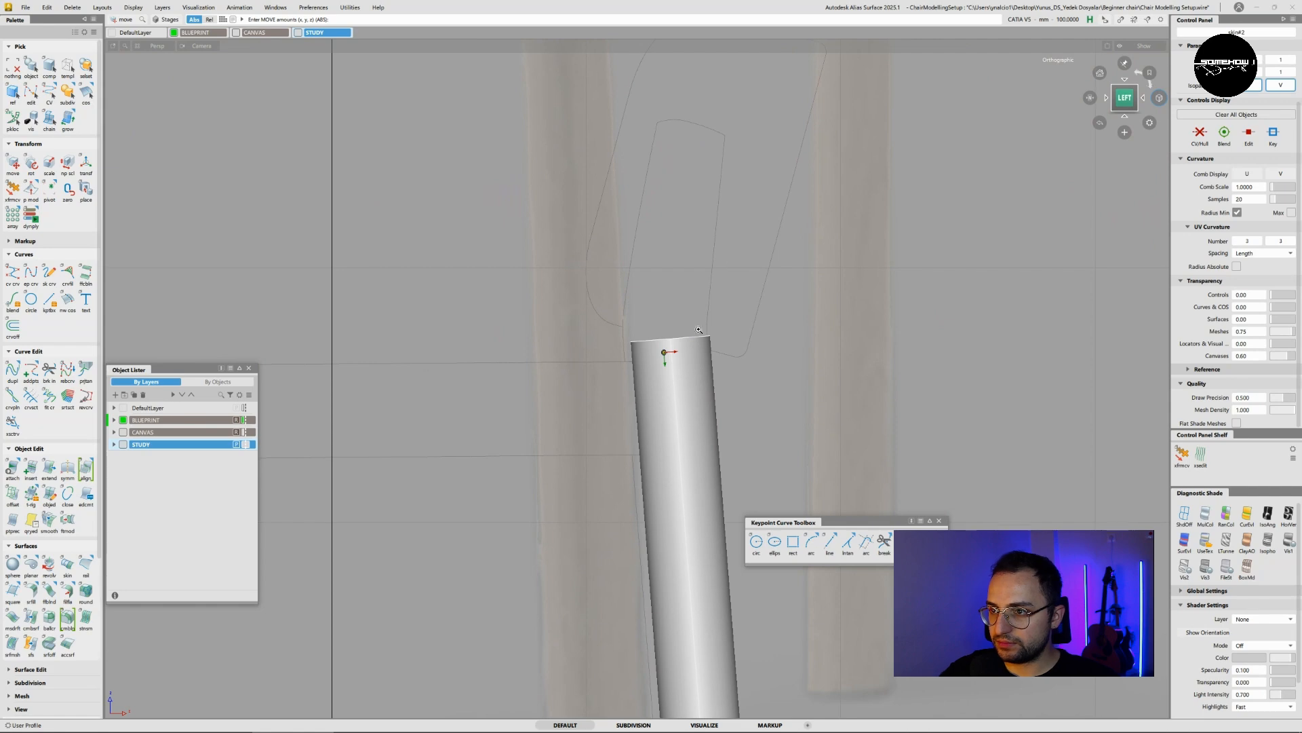
right_click_drag(699, 329, 724, 298, "alt+shift")
middle_click_drag(724, 299, 727, 406, "alt+shift")
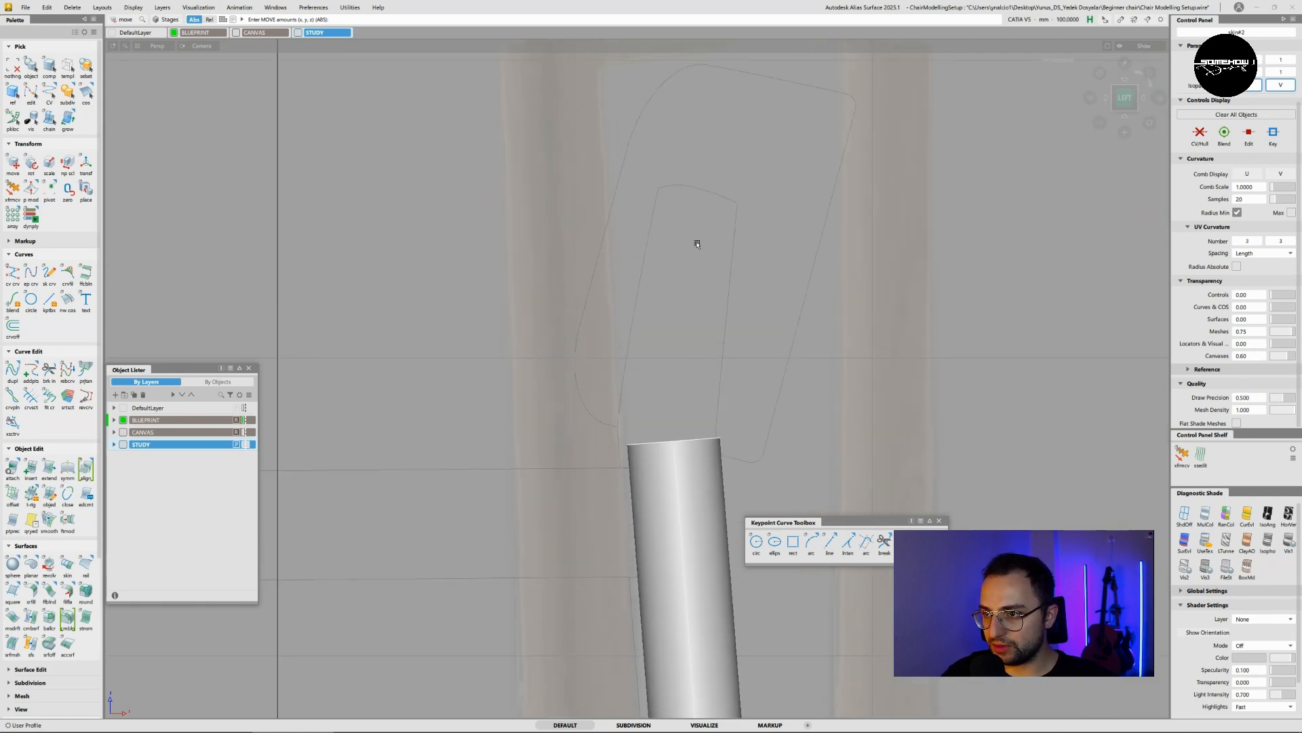
left_click_drag(697, 438, 686, 505, "ctrl+shift")
left_click_drag(677, 457, 688, 601, "alt+shift")
left_click(831, 543)
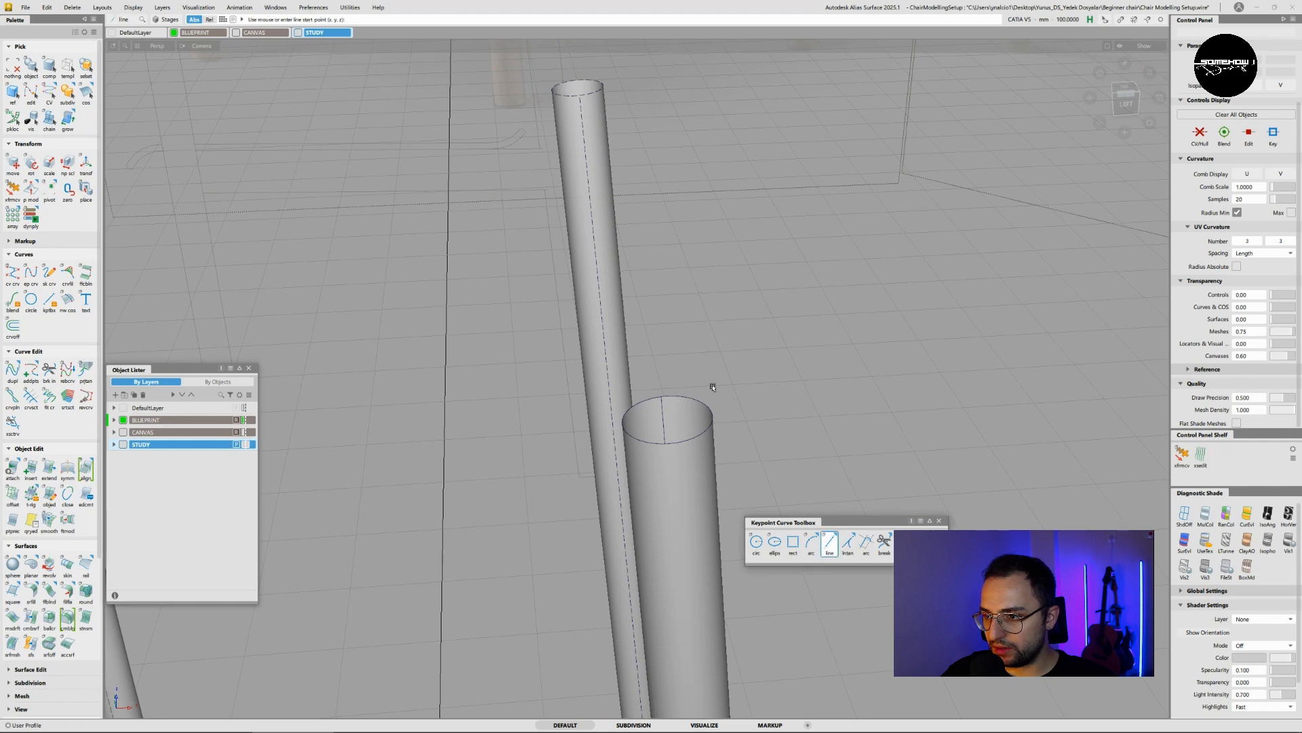
left_click(661, 395)
left_click_drag(685, 445, 706, 407, "ctrl+alt")
right_click_drag(706, 407, 751, 404, "alt+shift")
left_click_drag(691, 413, 702, 397, "alt+shift")
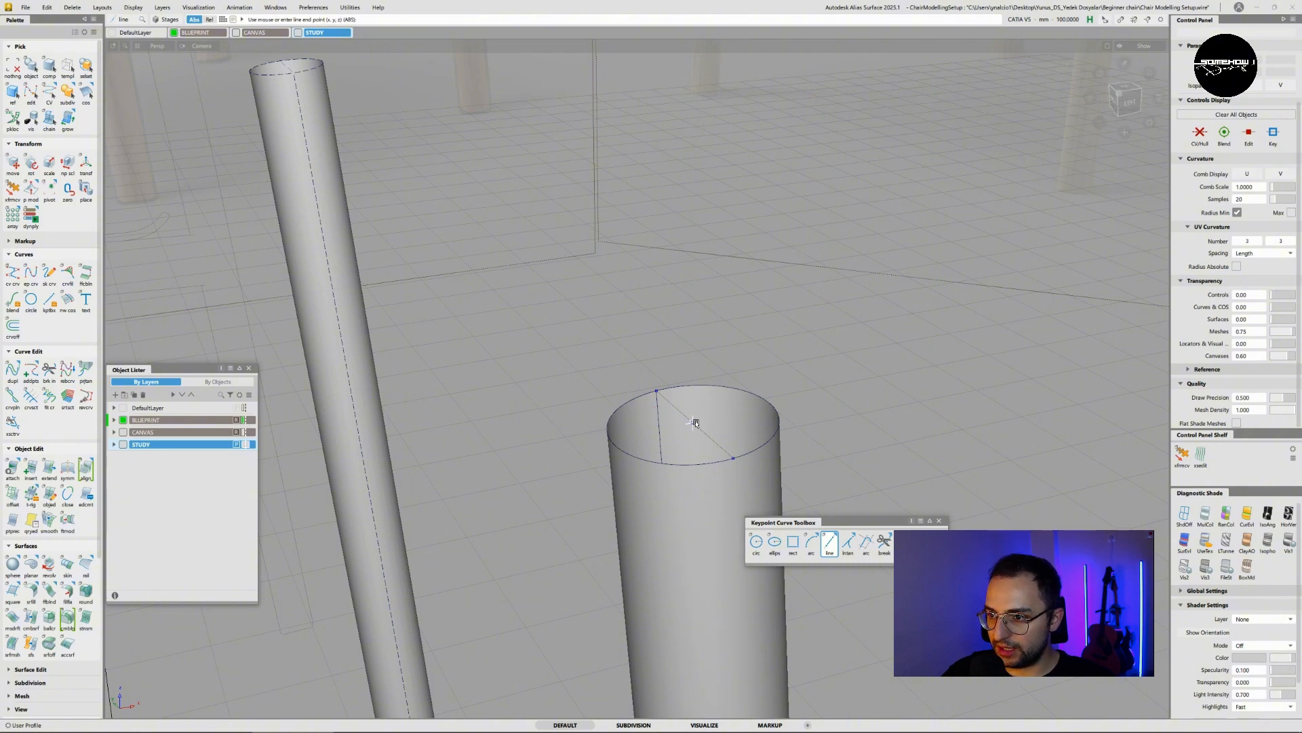
- Draw a line about 85 mm long from the middle of the crossing line up to the top of the blueprint outline, in the left view
left_click(1127, 101)
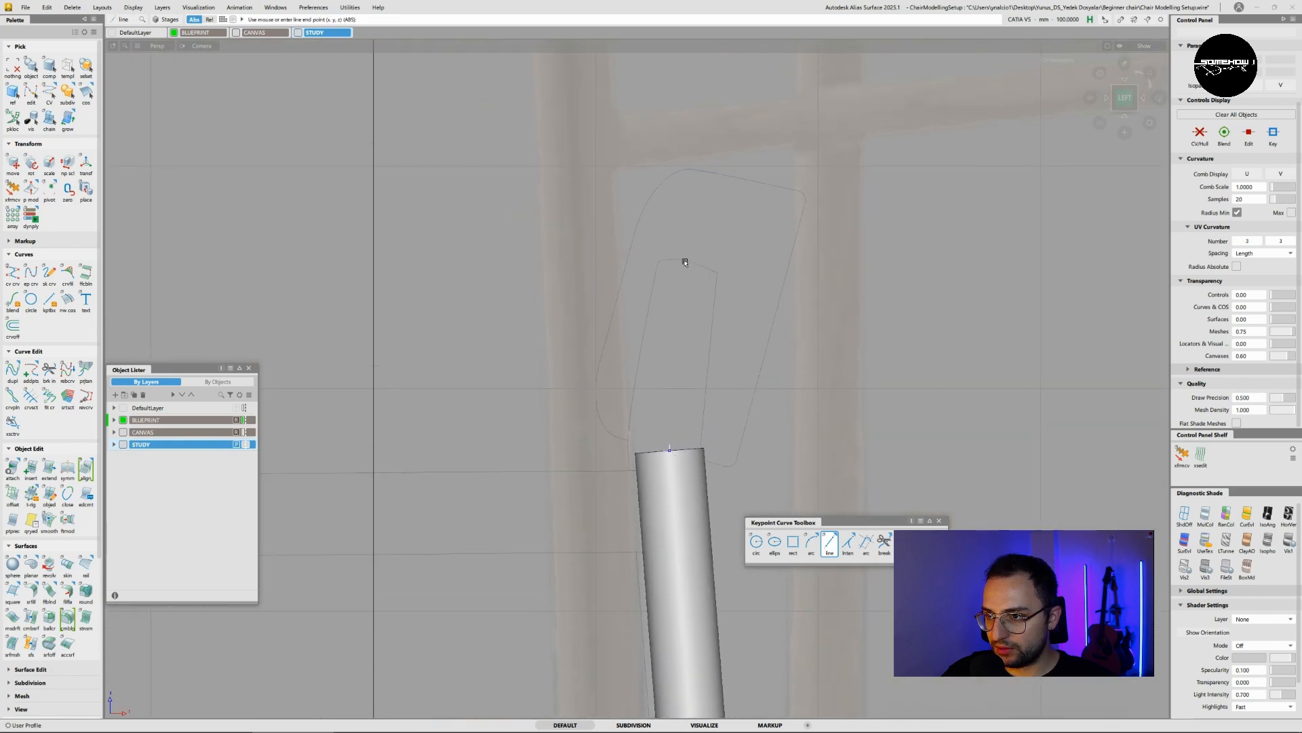
left_click(685, 262)
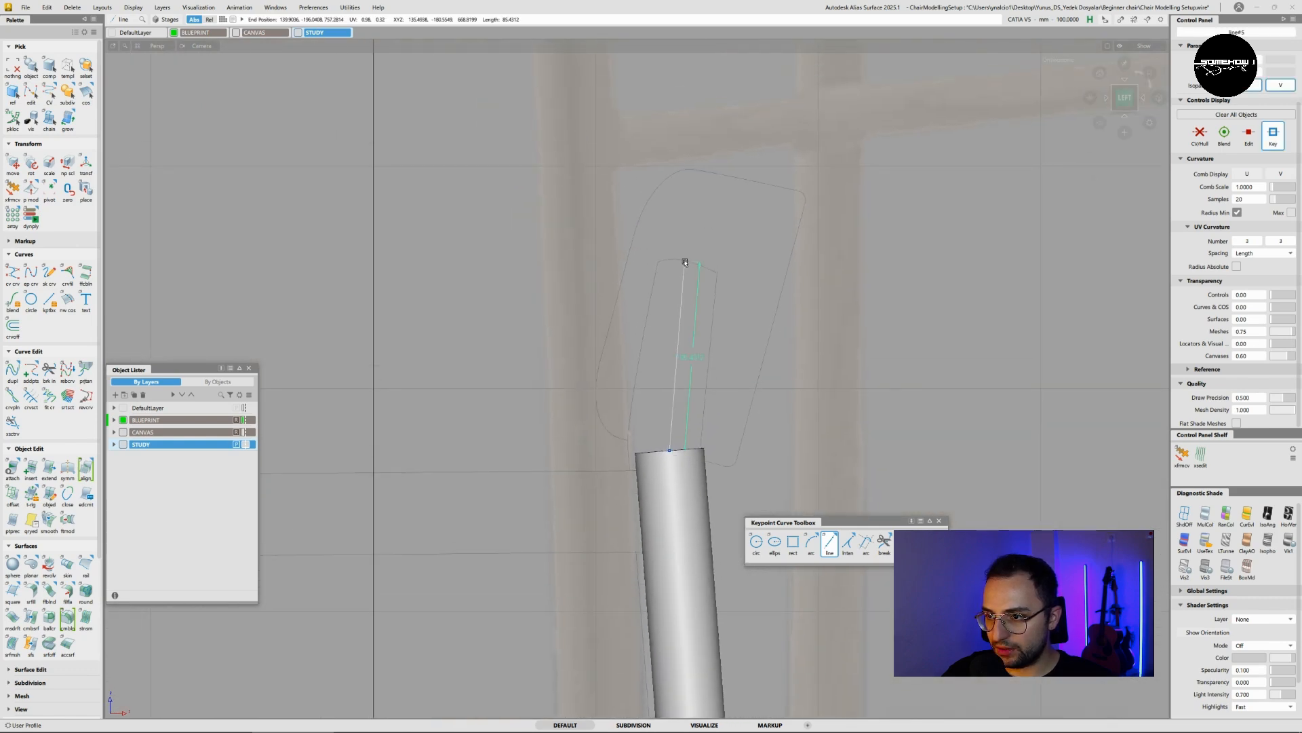
left_click_drag(685, 262, 684, 263)
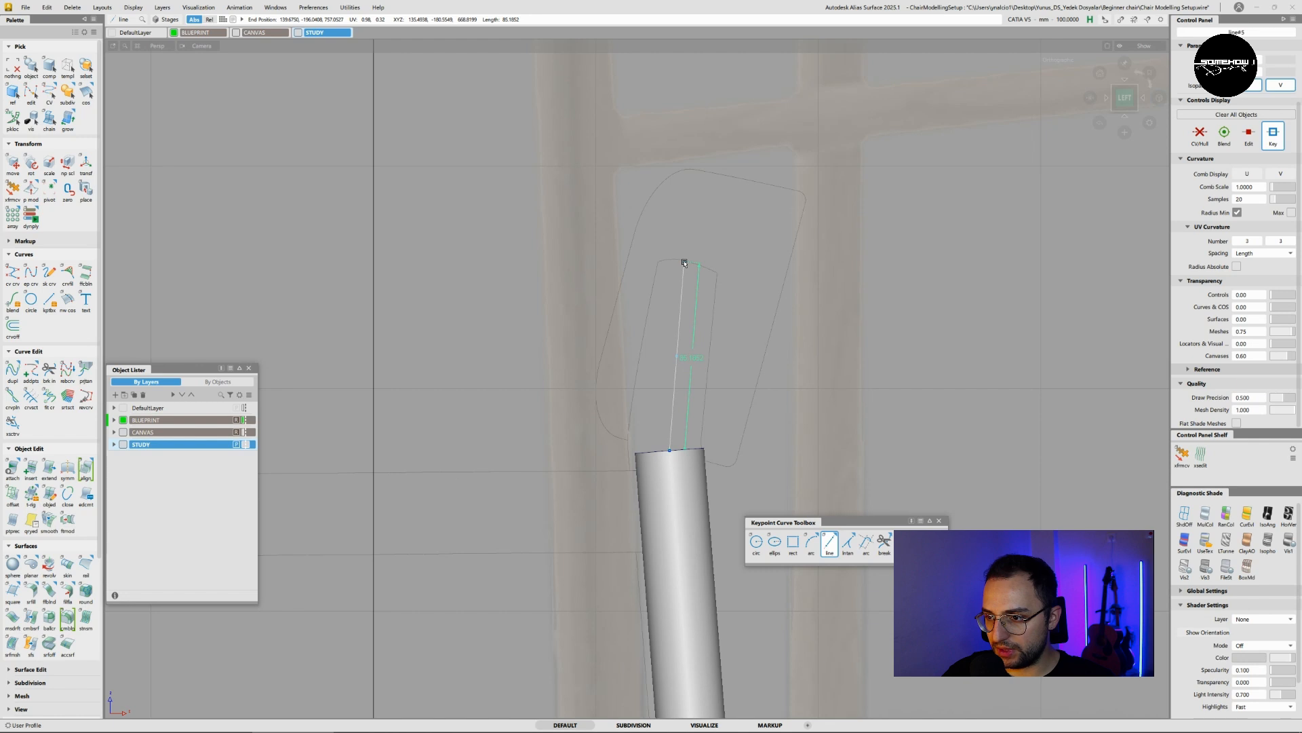
left_click_drag(683, 262, 683, 262)
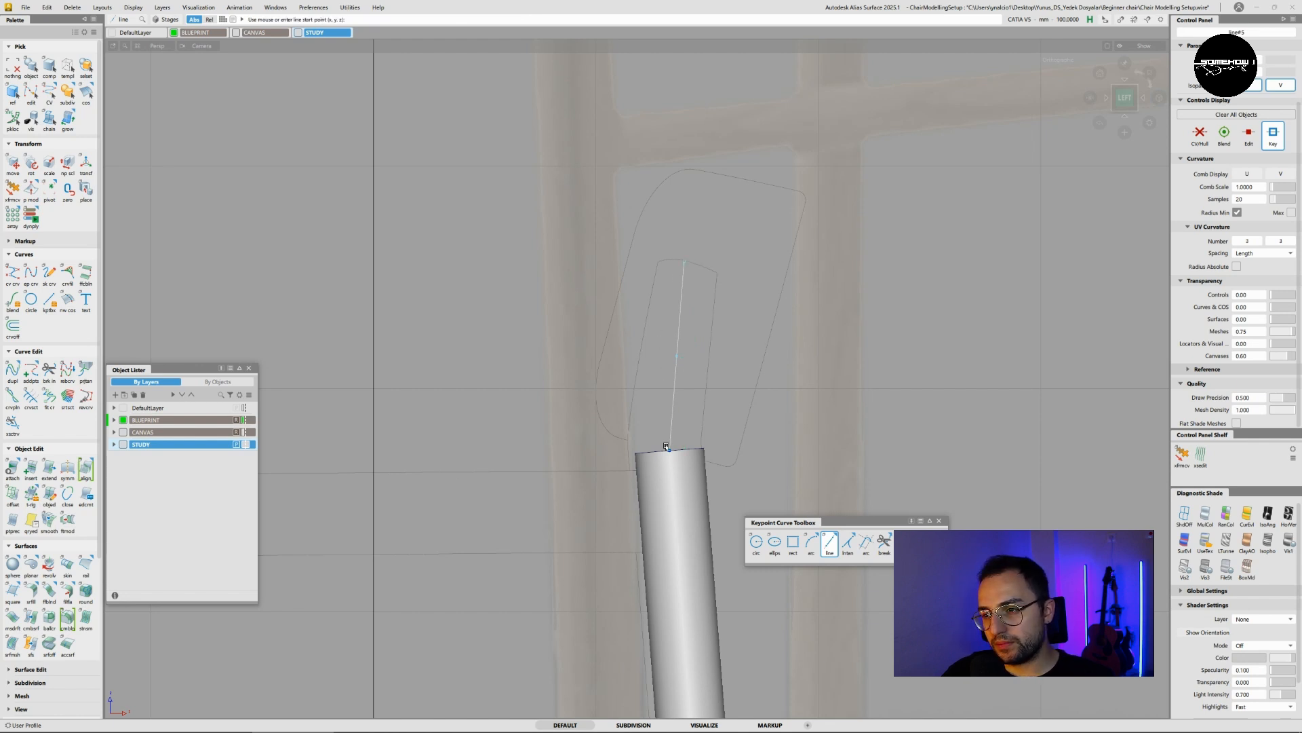
- Extend the rear leg's top edge upward by about 6.3 mm, using Extrapolate with Merge, to meet the blueprint outline
scroll(652, 475, "up", 4)
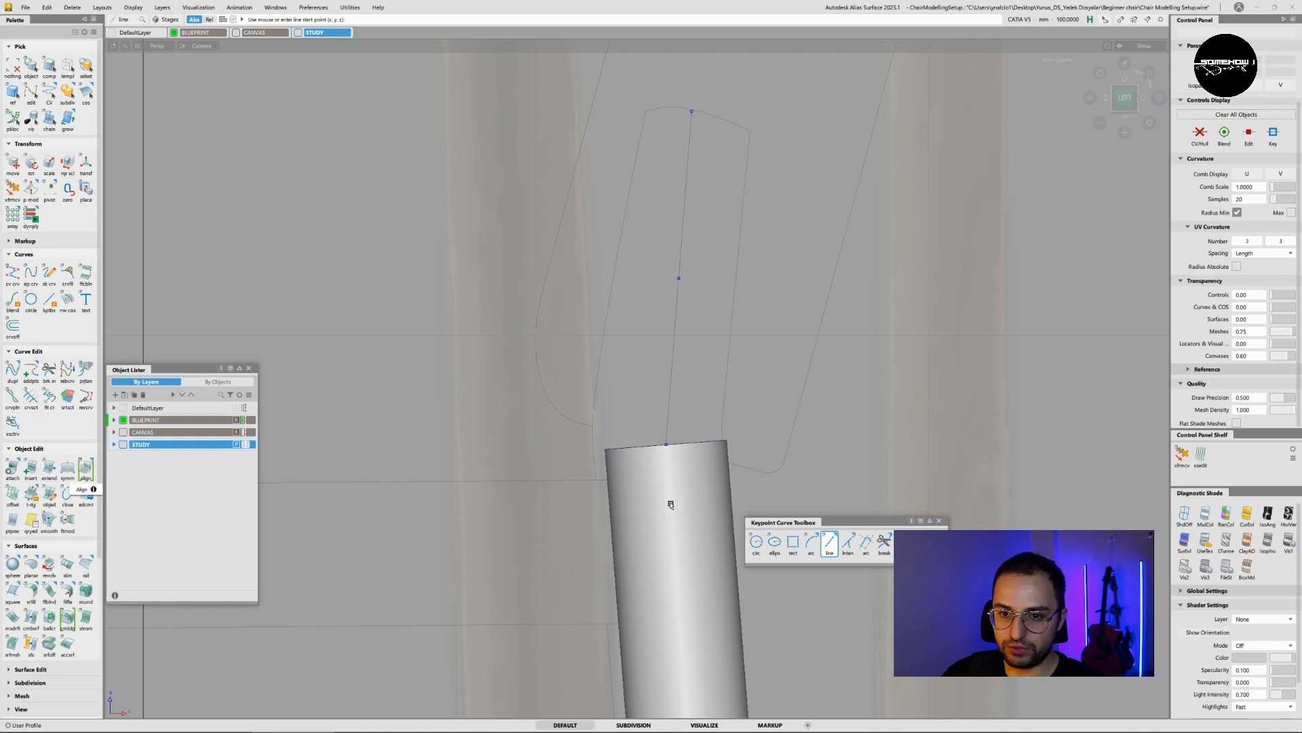
double_click(51, 470)
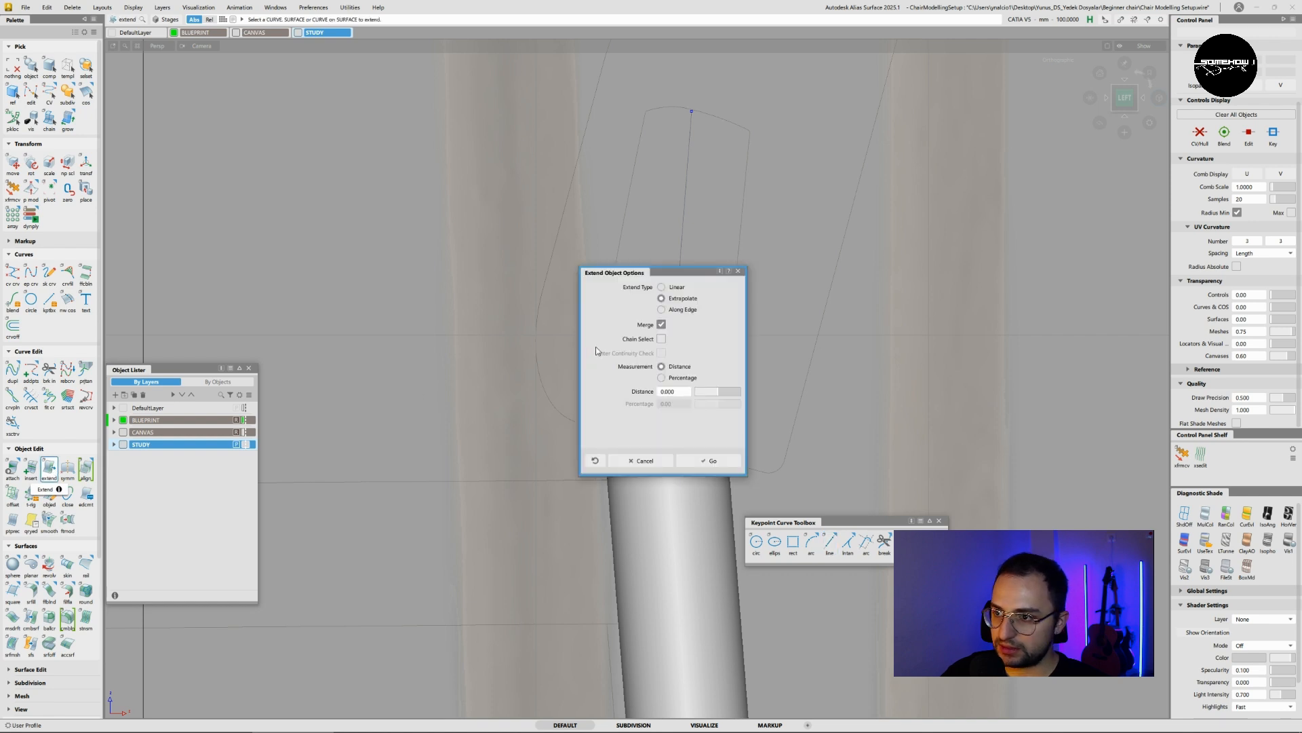
left_click_drag(639, 283, 924, 273)
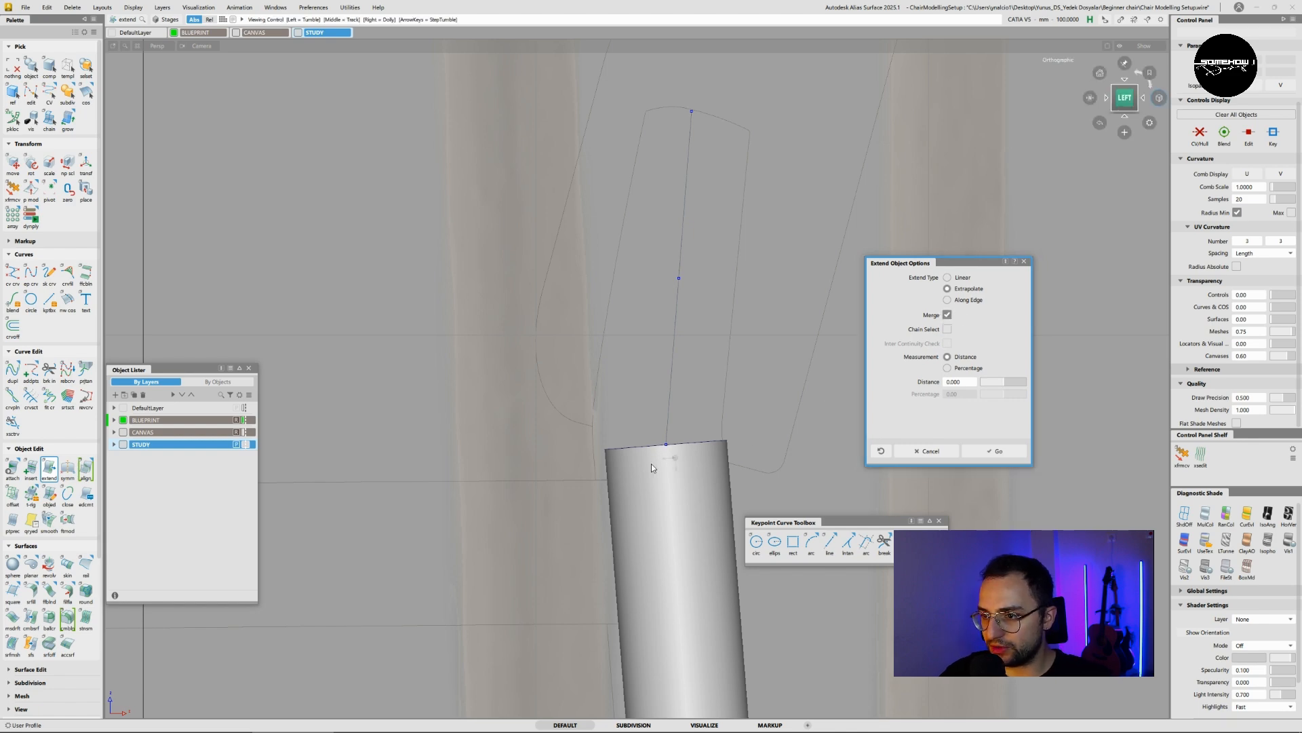
left_click(996, 451)
left_click_drag(676, 459, 732, 484, "alt+shift")
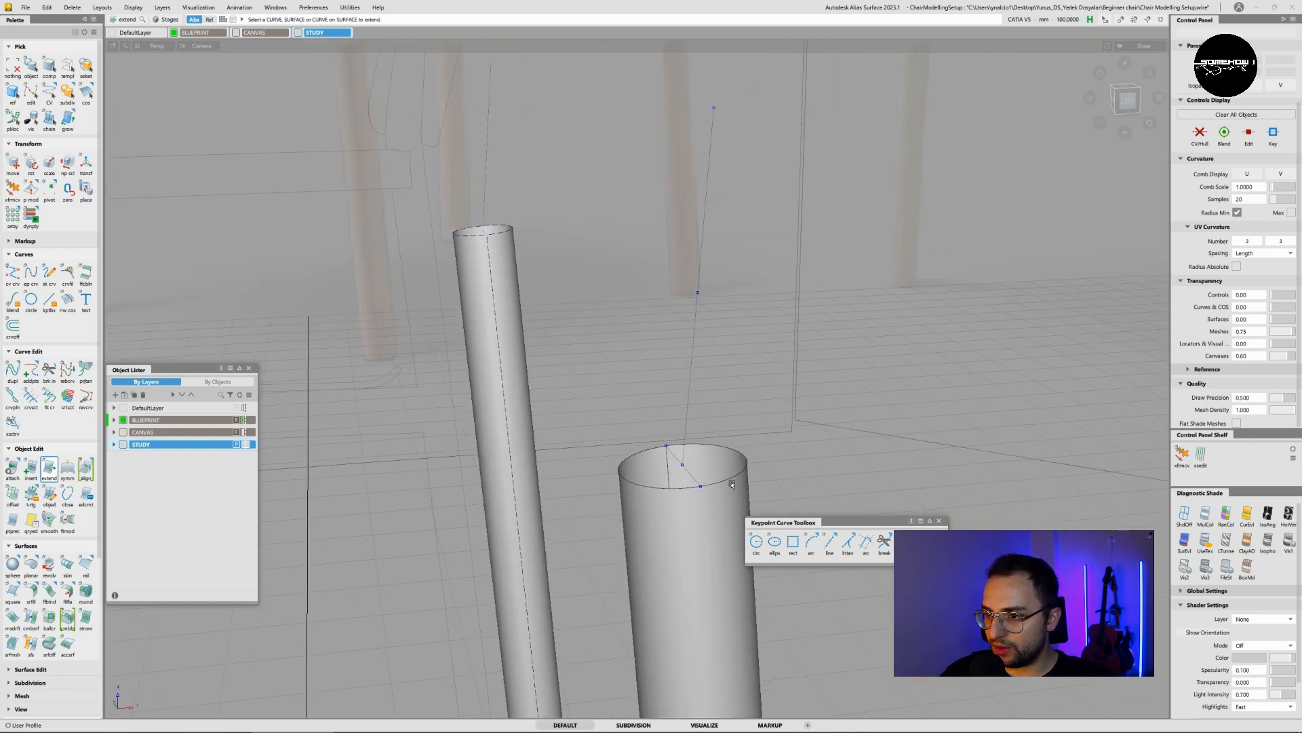
left_click(728, 481)
left_click(1127, 101)
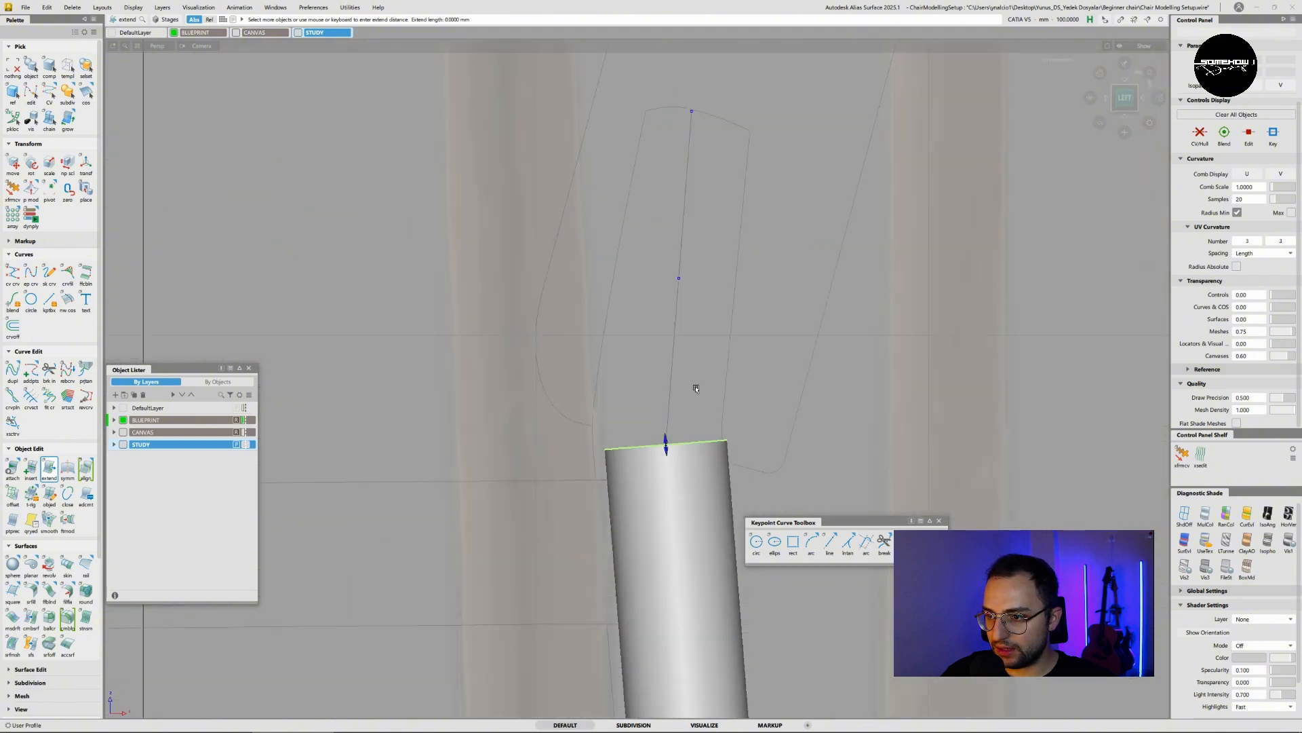
left_click_drag(868, 430, 861, 389)
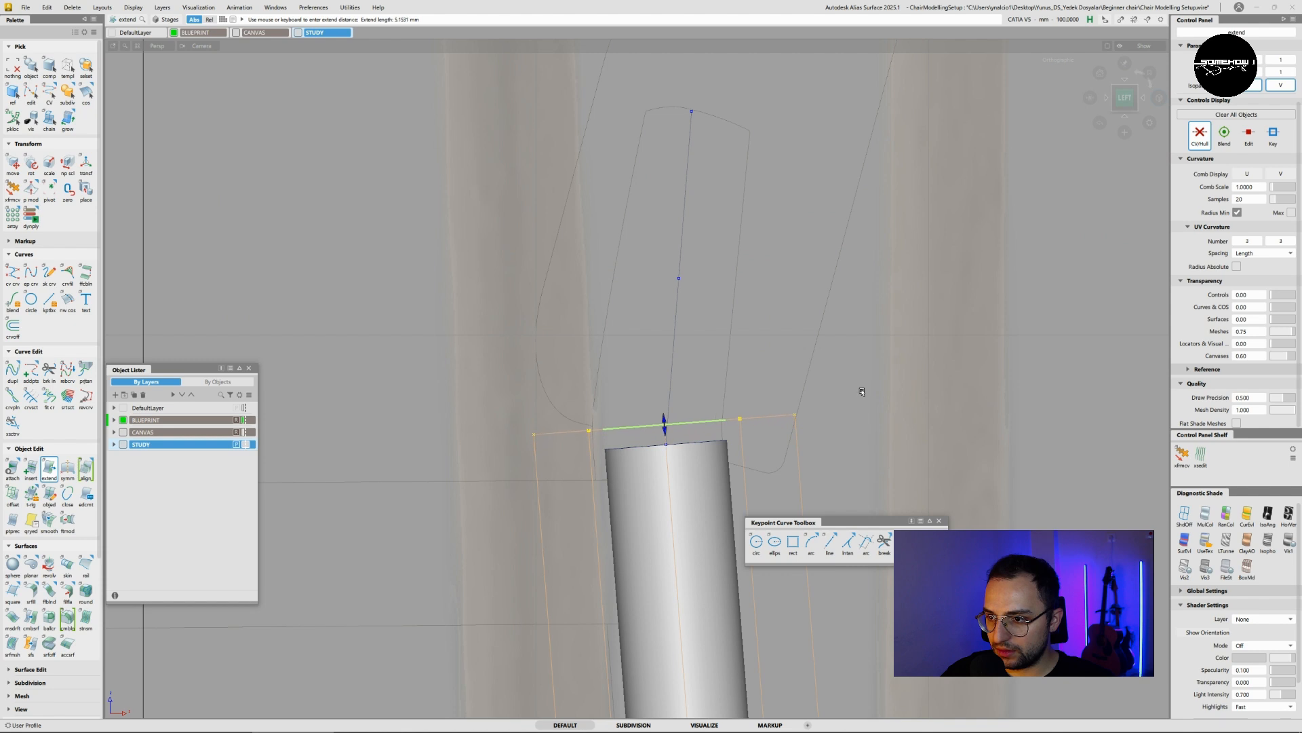
left_click_drag(867, 442, 868, 433)
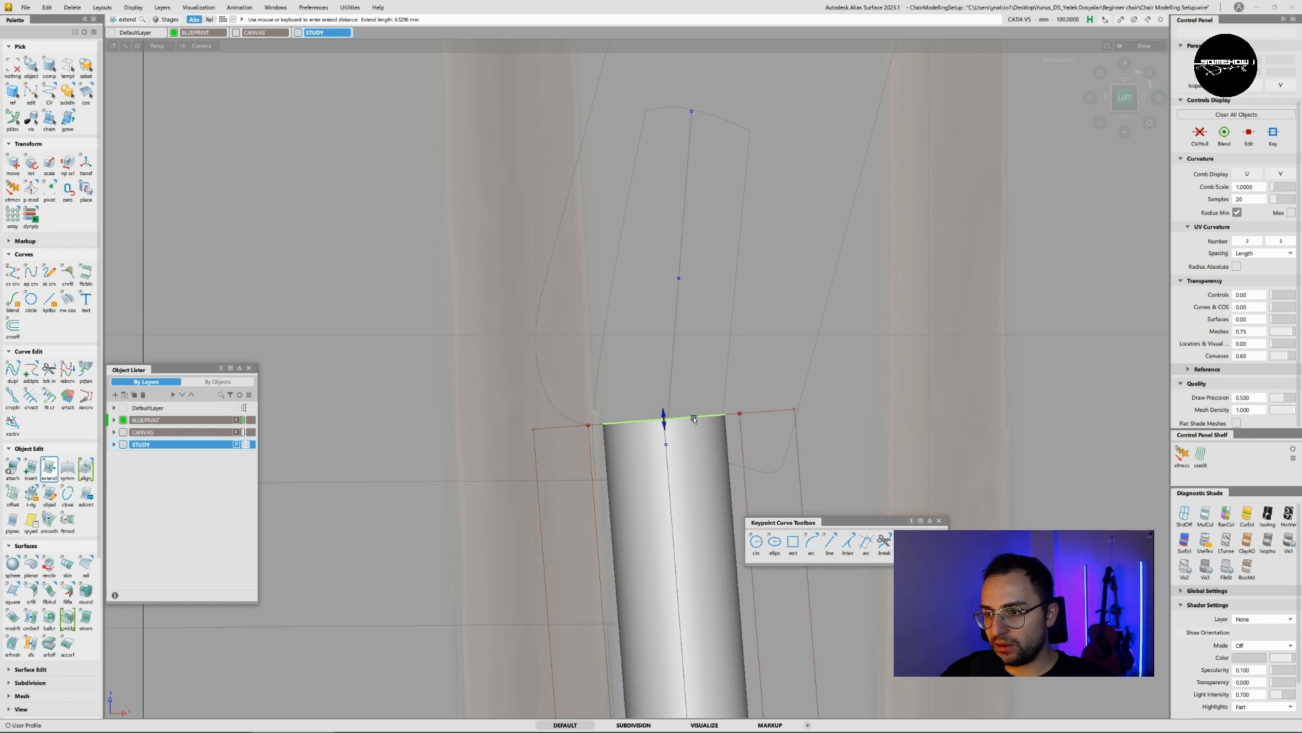
- Pick the crossing and upright lines, set their pivot, and move them up onto the extended top edge of the rear leg
mouse_move(688, 483)
left_mouse_down("ctrl+shift")
mouse_move(680, 465)
mouse_move(690, 473)
left_mouse_up("ctrl+shift")
left_click_drag(689, 473, 707, 441, "ctrl+shift")
left_click(678, 467)
left_click(693, 444)
left_click(682, 452)
left_click(674, 454)
left_click(739, 438, "ctrl+shift")
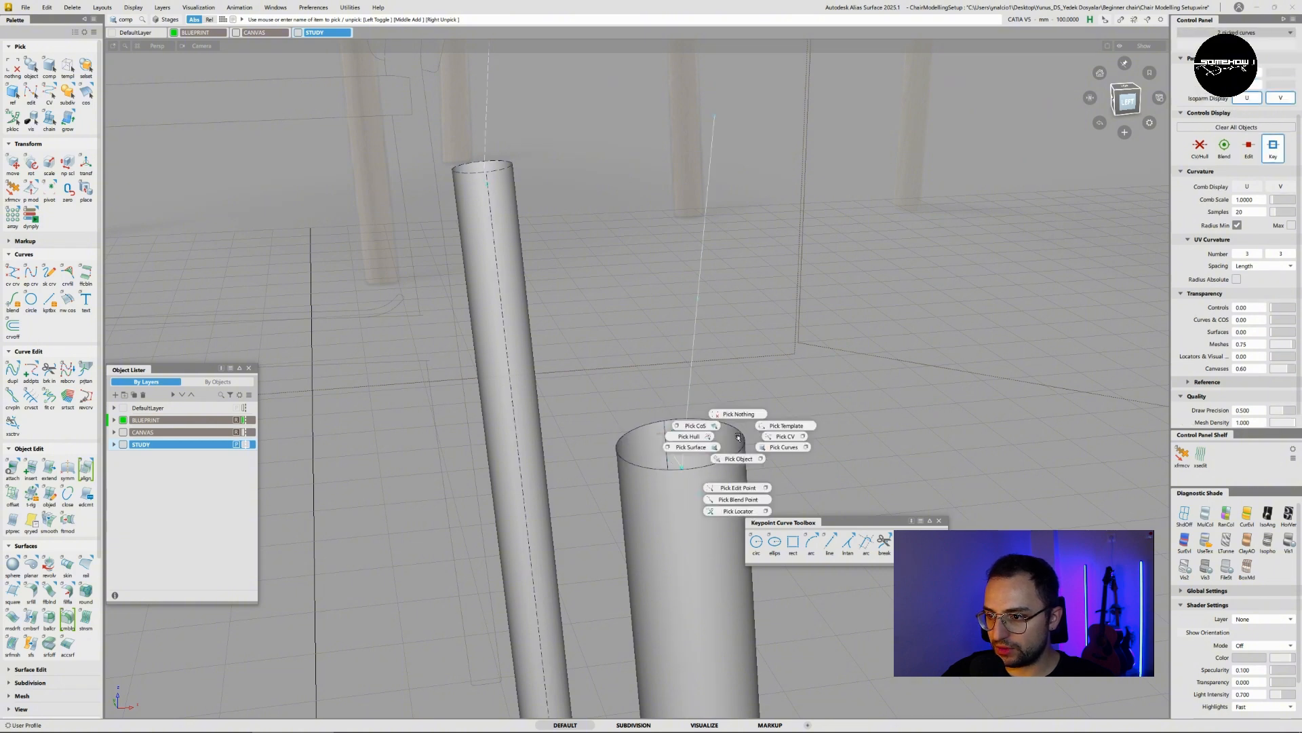
left_click(50, 190)
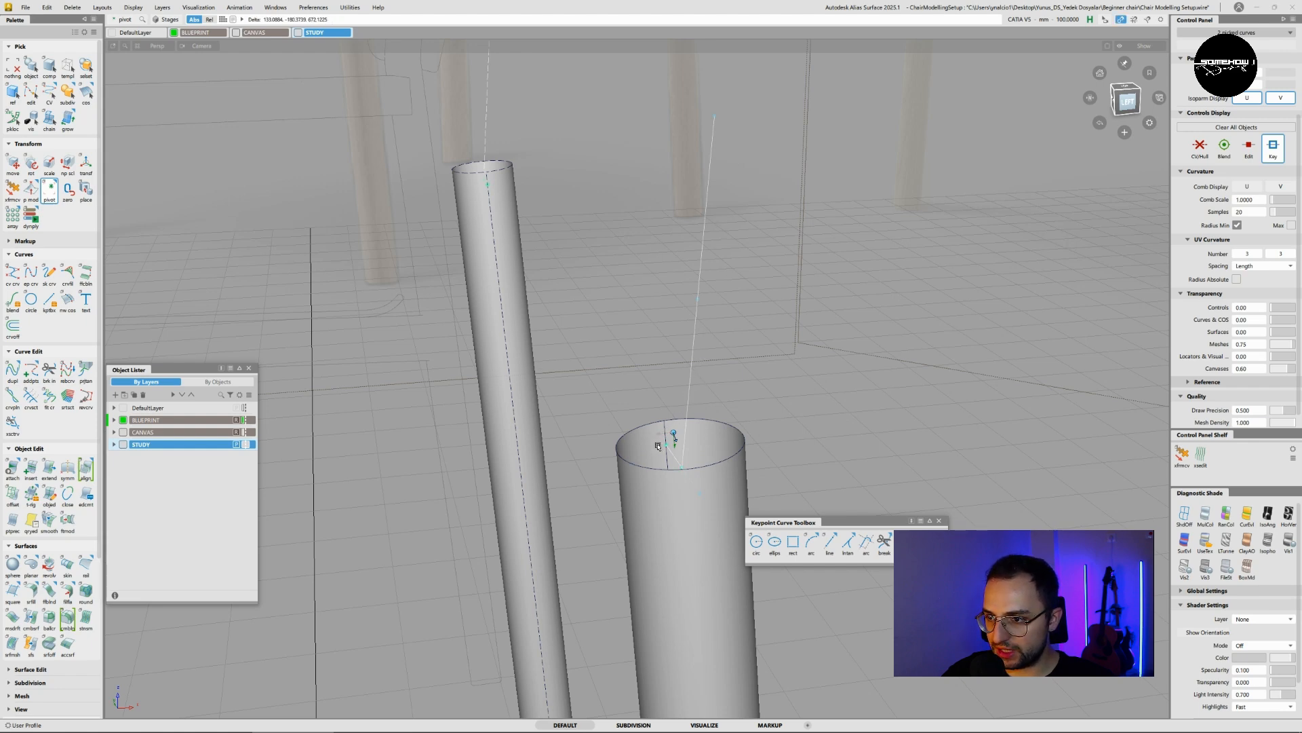
left_click_drag(659, 451, 652, 455, "ctrl+shift")
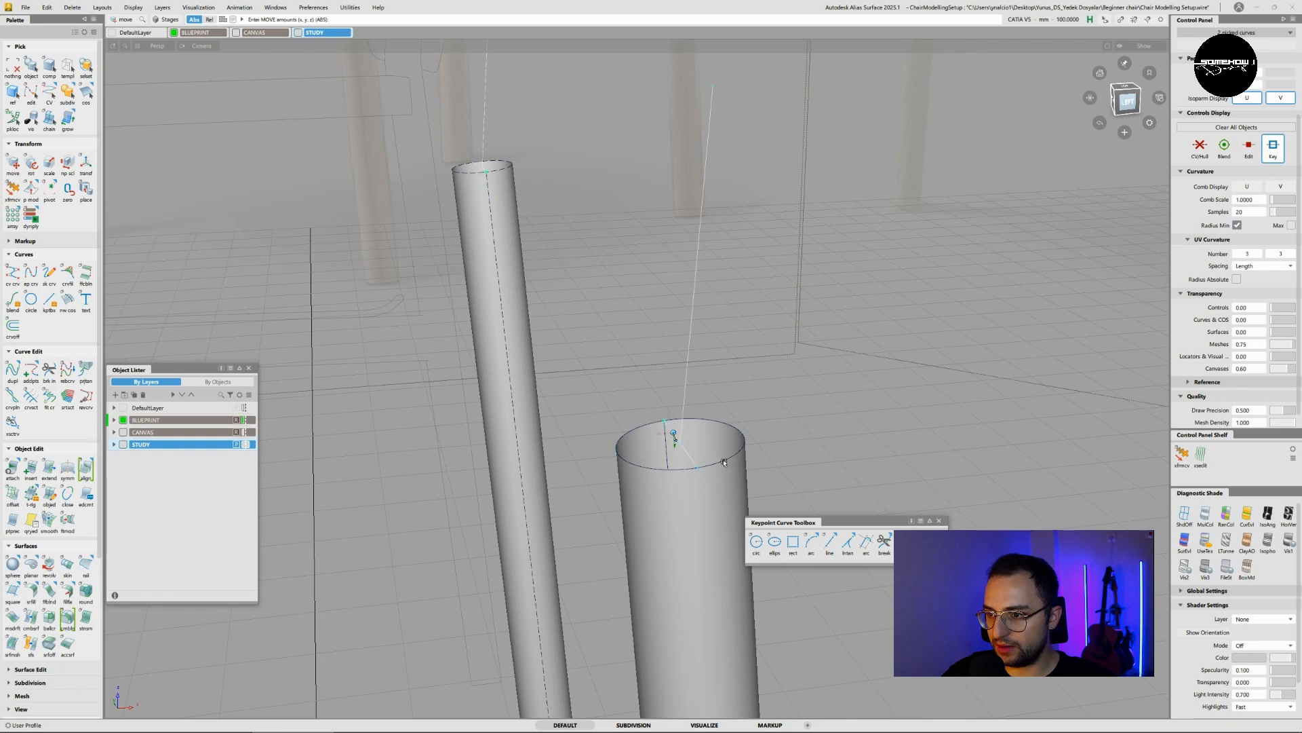
left_click(1127, 101)
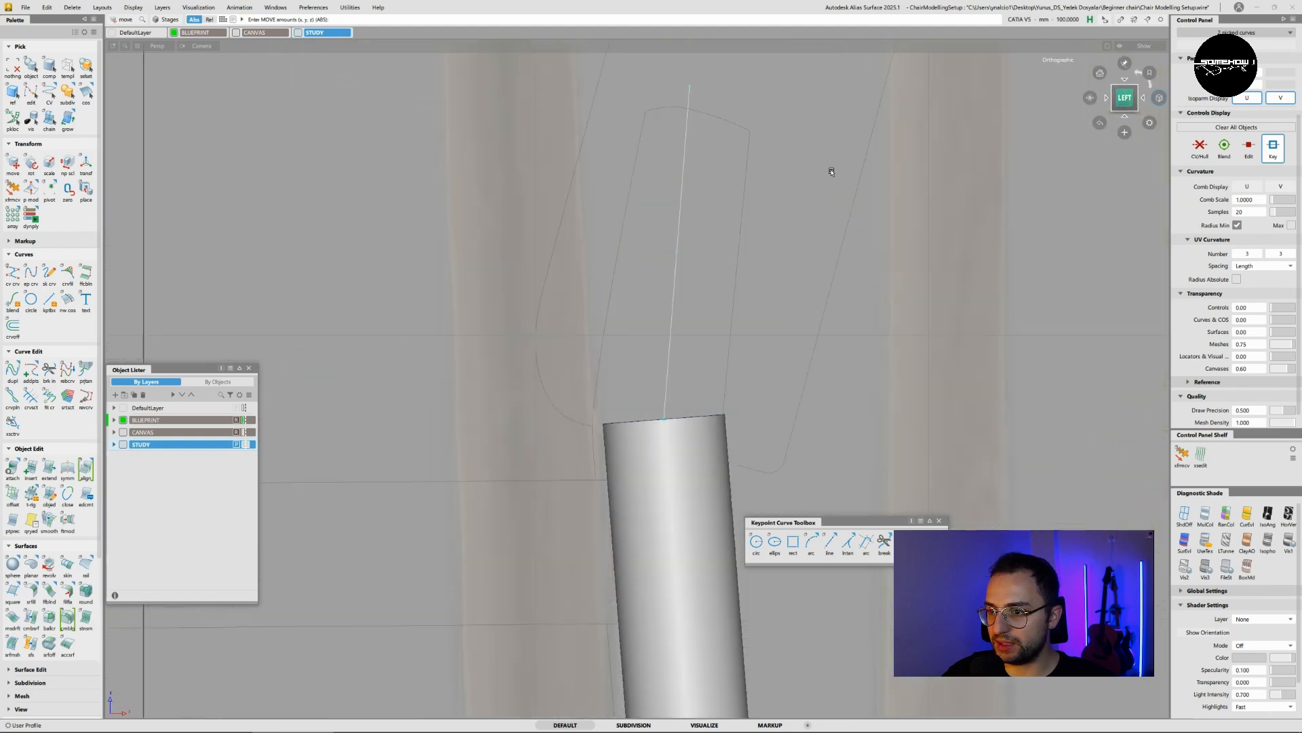
middle_click_drag(749, 233, 706, 278, "alt+shift")
left_click_drag(694, 247, 622, 168, "ctrl+shift")
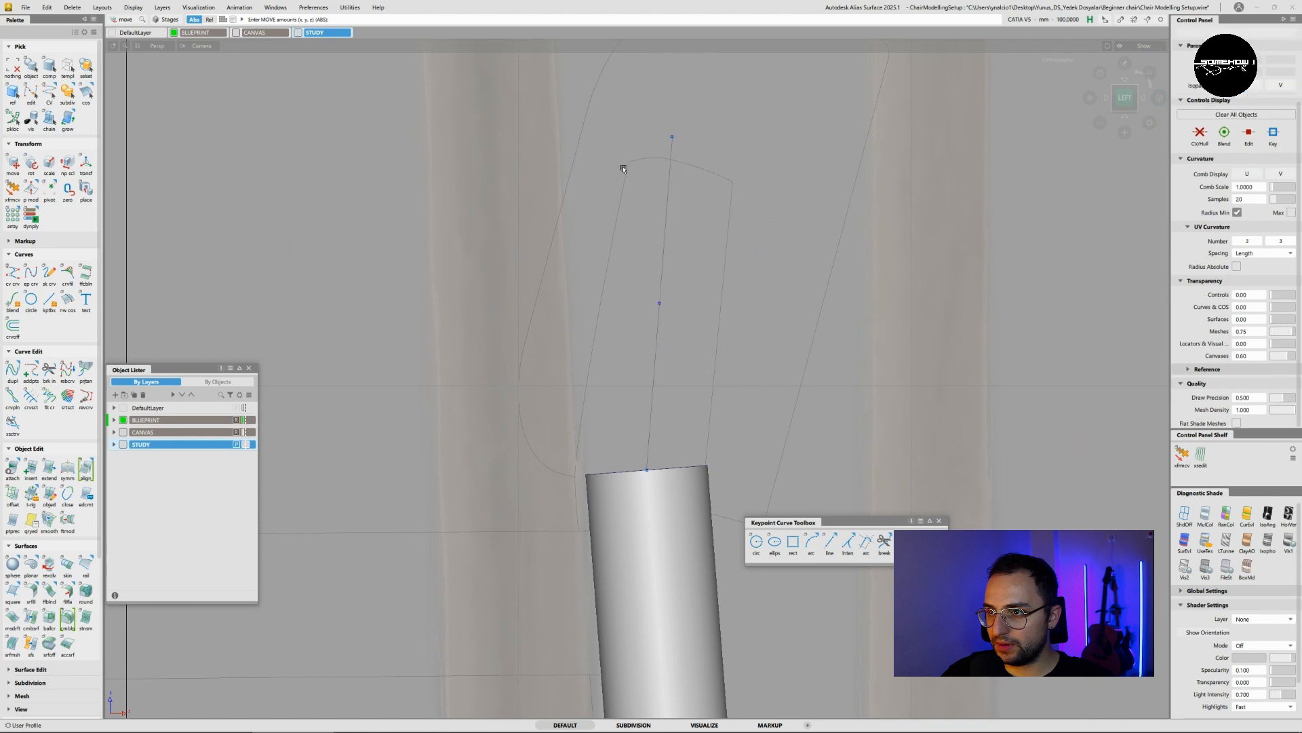
- Set the upright line's pivot at its lower end, then tilt and shorten the line to fit the blueprint outline above the leg
mouse_move(698, 145)
left_mouse_down("ctrl+shift")
mouse_move(662, 157)
mouse_move(702, 151)
left_mouse_up("ctrl+shift")
left_click_drag(698, 229, 729, 241, "ctrl+shift")
left_click_drag(693, 253, 722, 389)
left_click(49, 191)
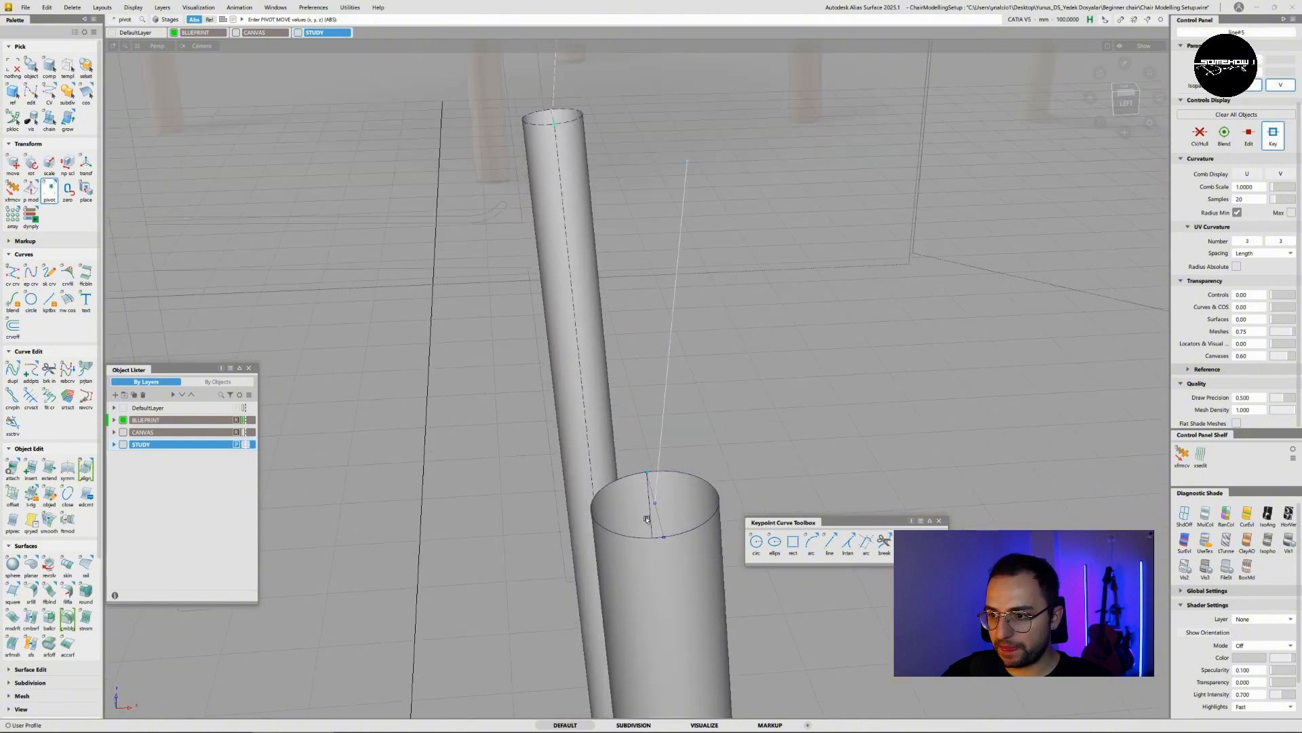
left_click(1126, 104)
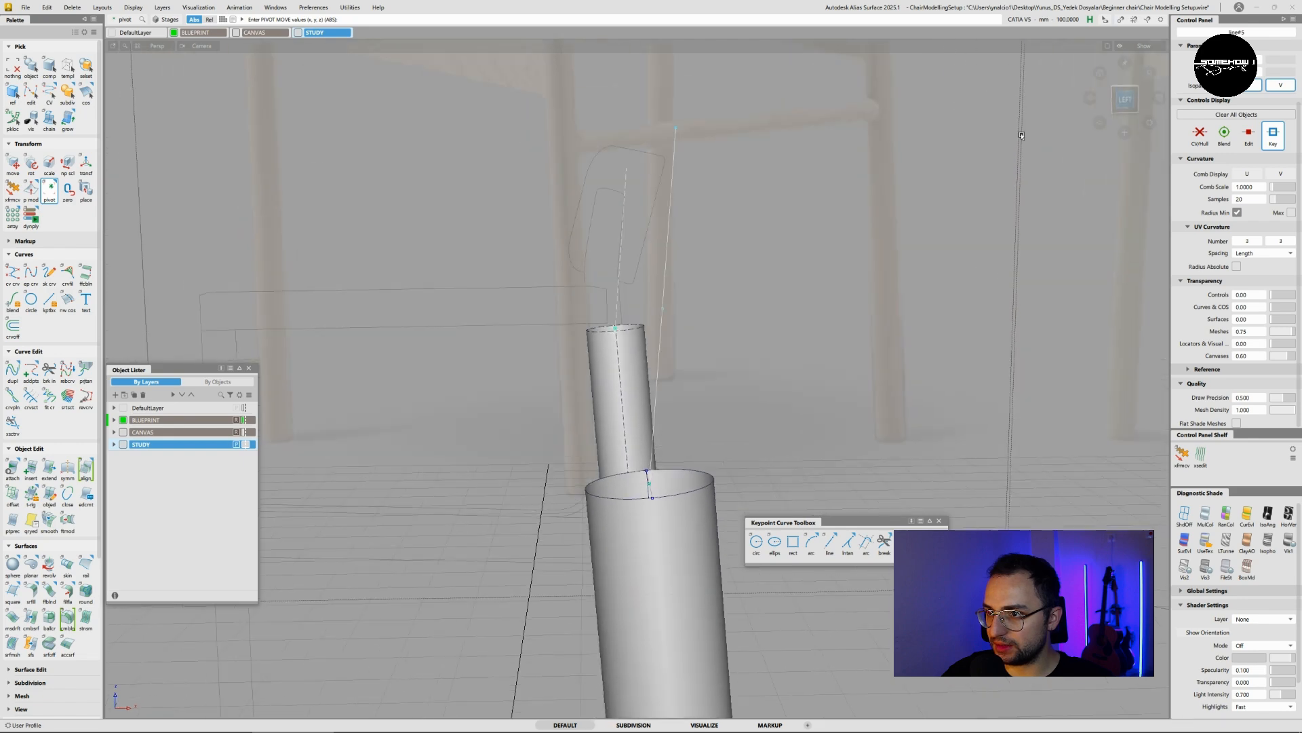
middle_click_drag(758, 220, 815, 230, "ctrl+shift")
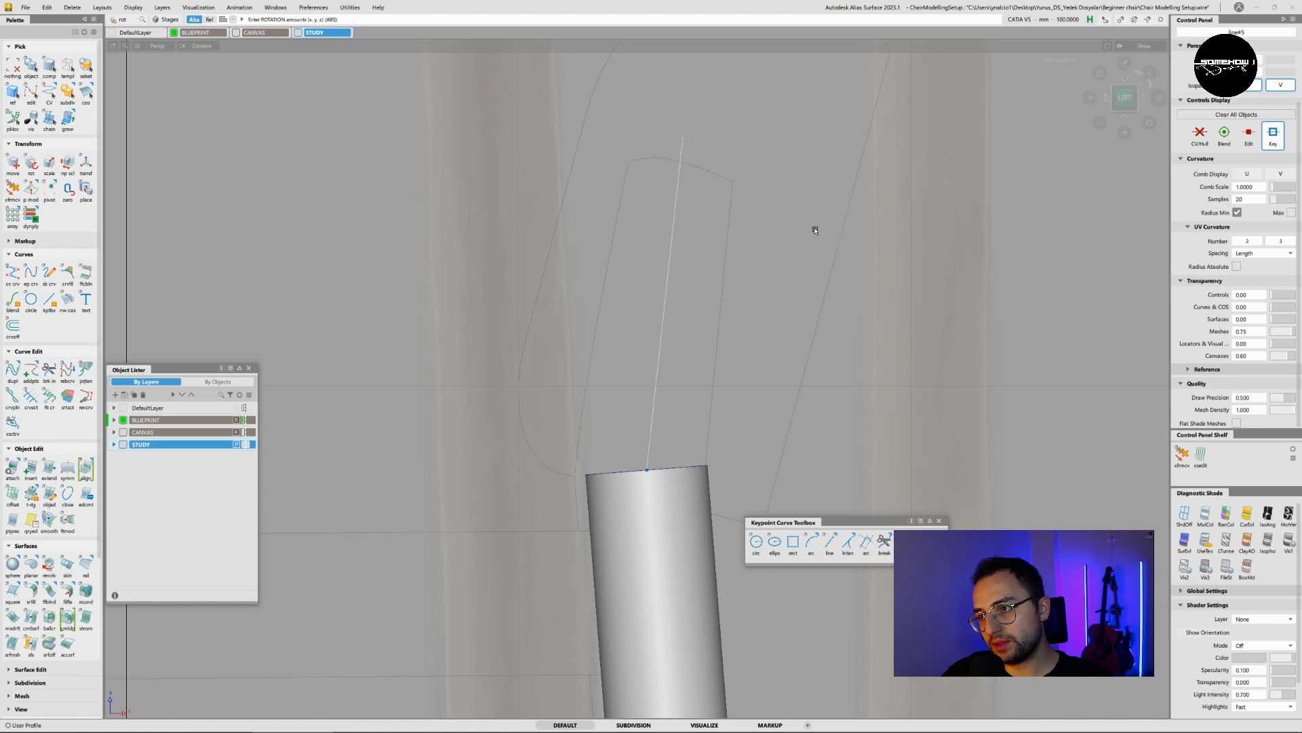
right_click_drag(816, 230, 812, 244)
mouse_move(810, 242)
middle_mouse_down("ctrl+shift")
mouse_move(831, 244)
mouse_move(805, 264)
mouse_move(808, 239)
middle_mouse_up("ctrl+shift")
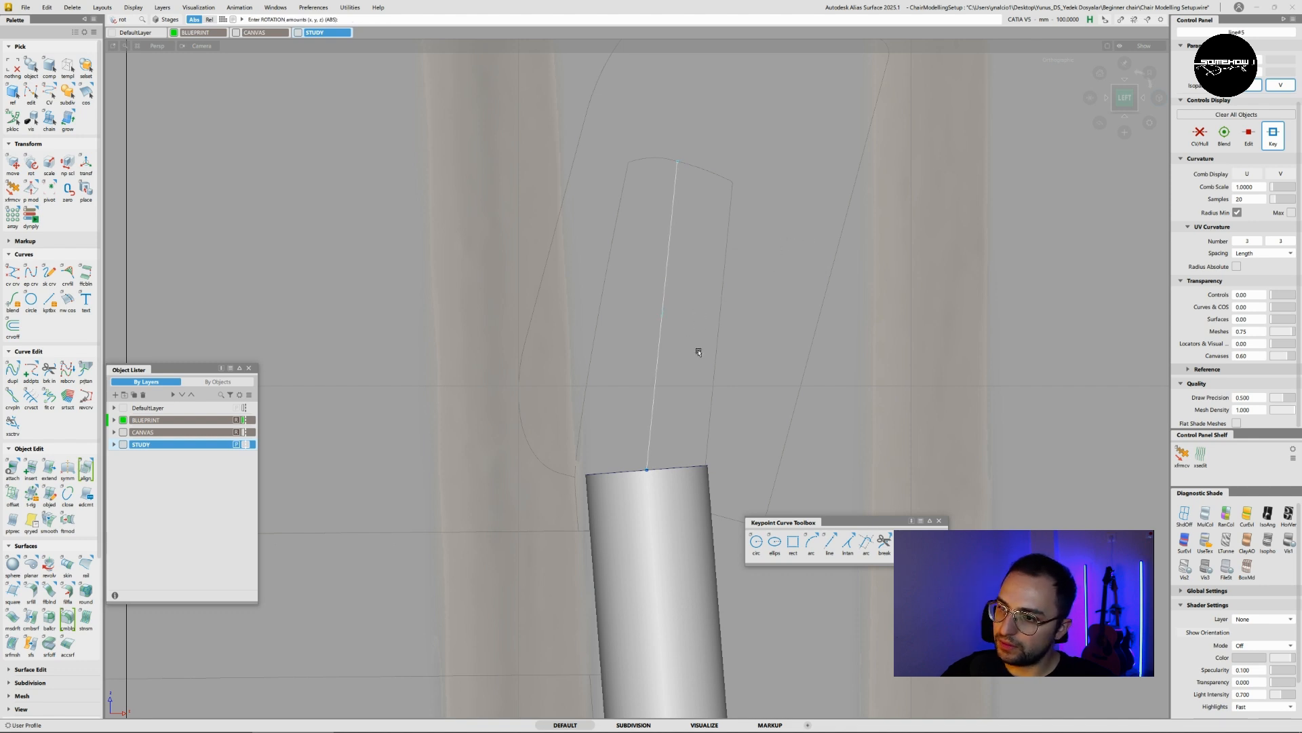
- Draw a second line across the rear leg's top opening, crossing the first one, and pick it
left_click_drag(716, 408, 679, 494, "alt+shift")
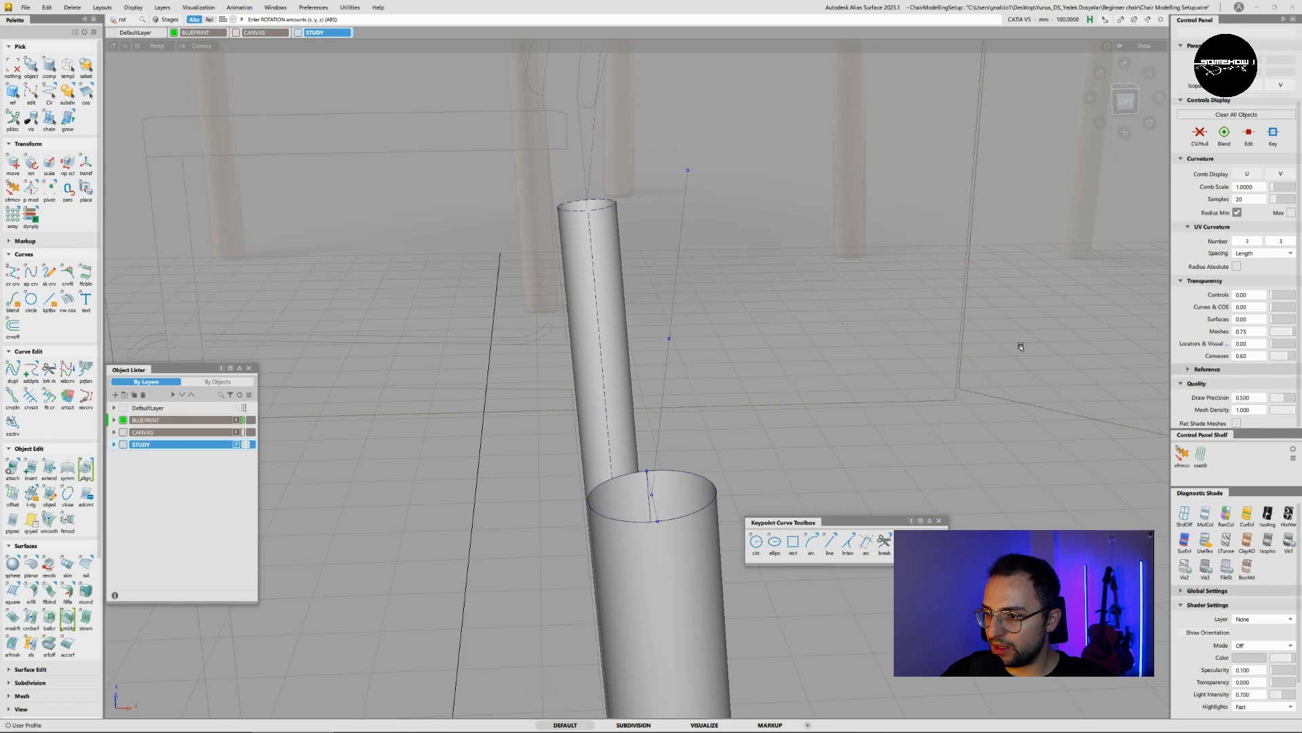
left_click(829, 543)
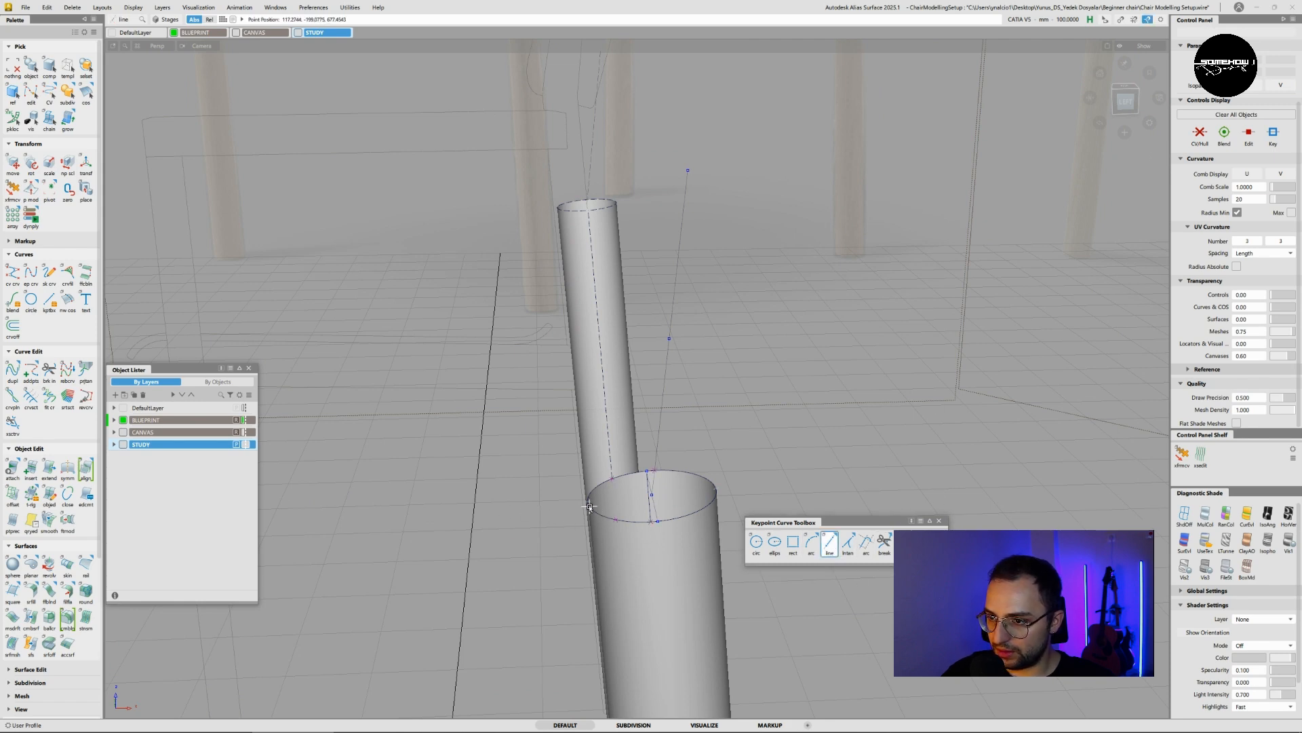
left_click(587, 501)
mouse_move(702, 510)
left_mouse_down()
mouse_move(718, 493)
mouse_move(692, 484)
mouse_move(675, 510)
mouse_move(710, 495)
left_mouse_up()
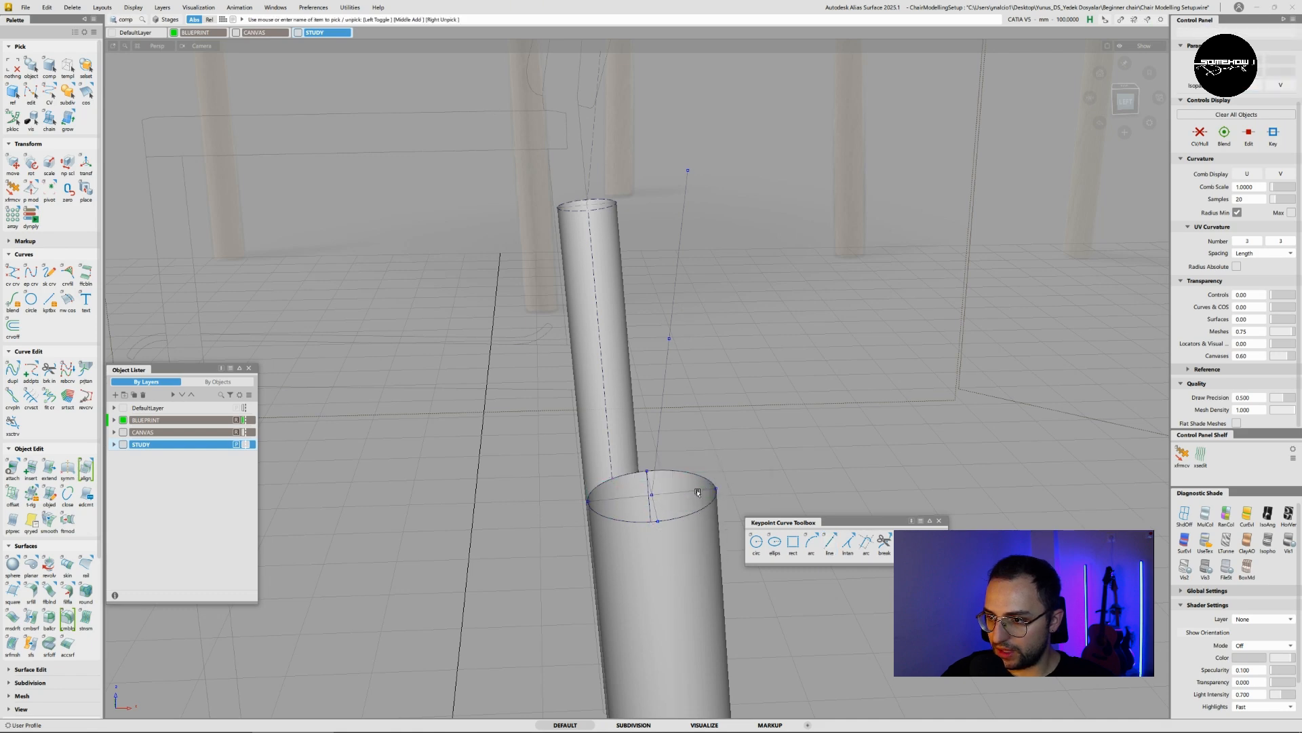
left_click(687, 498)
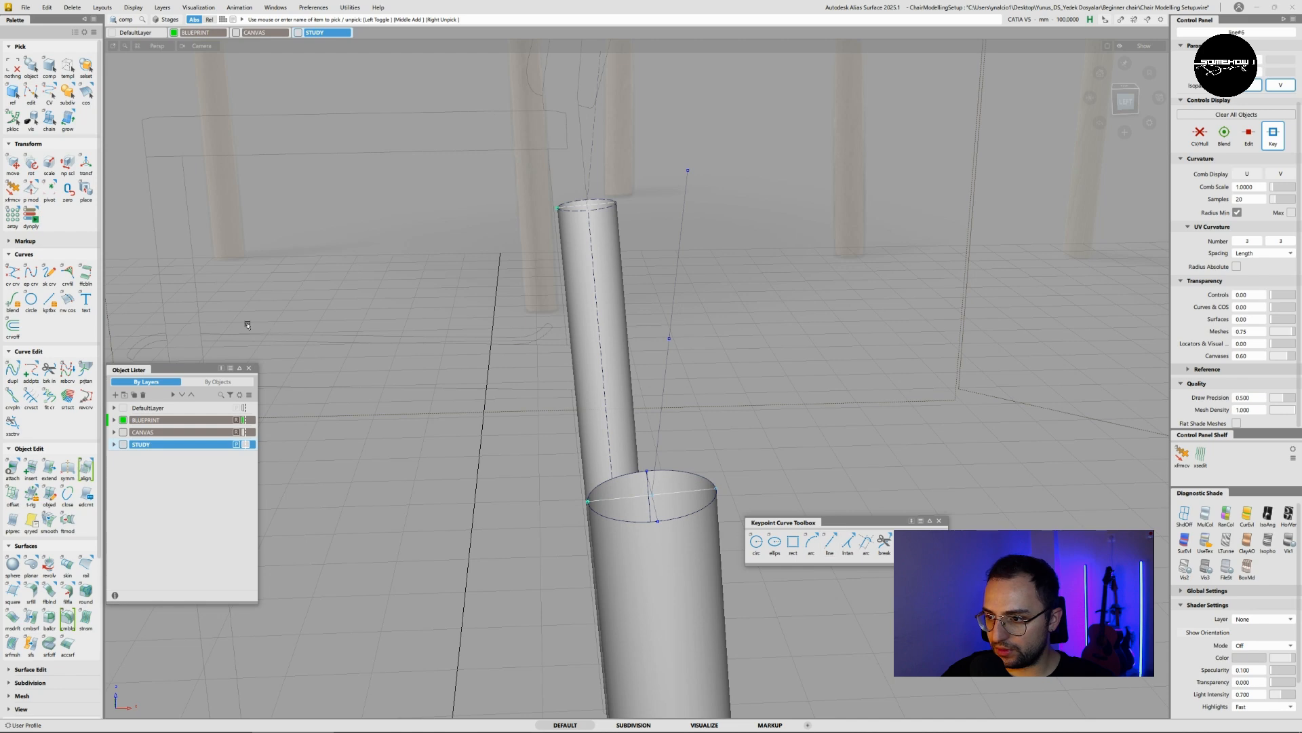
- Set the pivot of the line across the cylinder's rim to its midpoint and snap the line to the upper end of the axis line
left_click(49, 190)
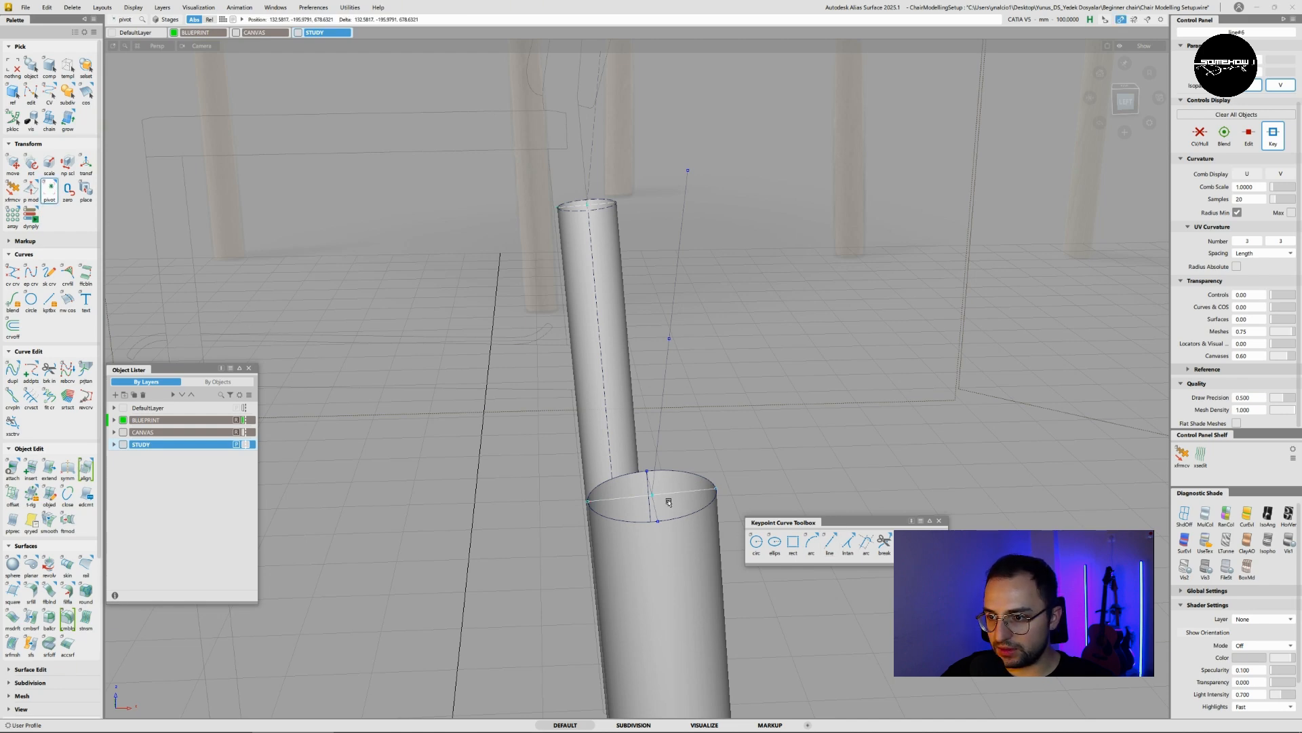
middle_click_drag(719, 444, 720, 422, "ctrl+shift")
left_click_drag(678, 283, 688, 169, "ctrl+alt")
left_click(1138, 90)
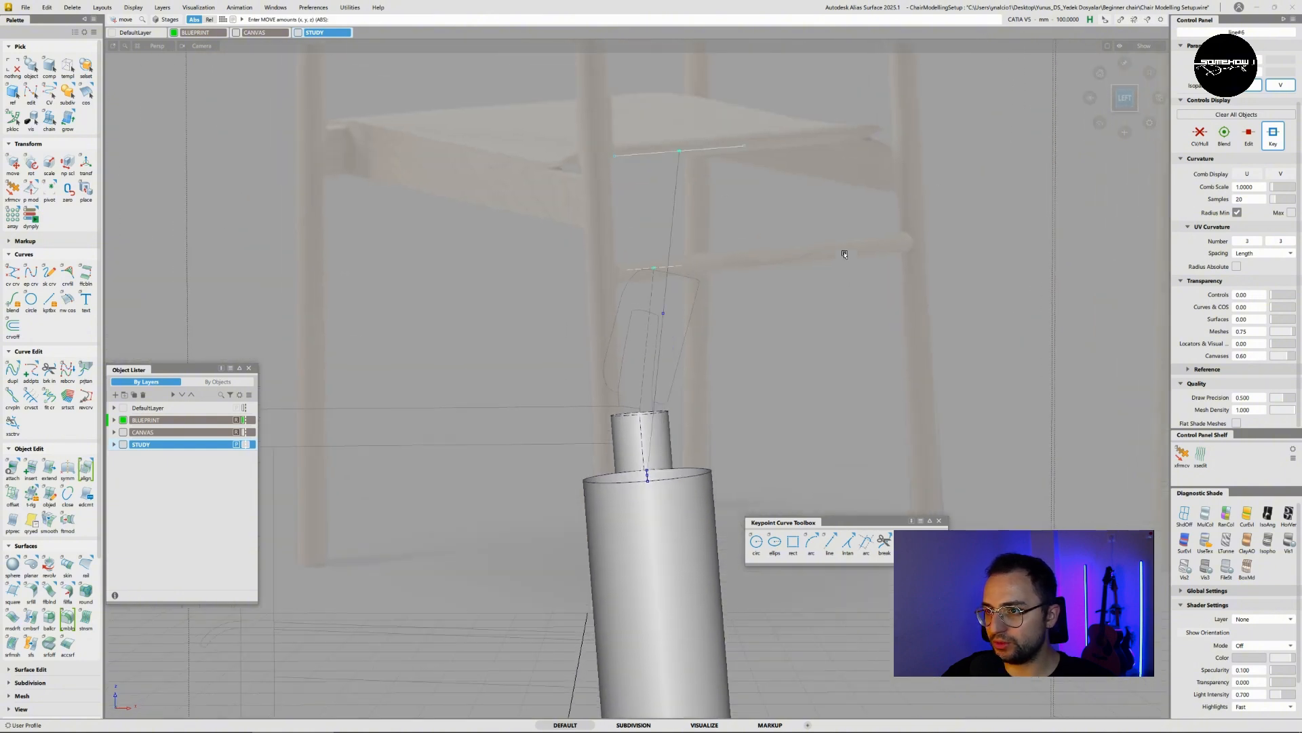
- Rotate the line in the left view to follow the slanted top of the leg outline and scale it down to the outline's width
middle_click_drag(808, 234, 896, 236, "ctrl+shift")
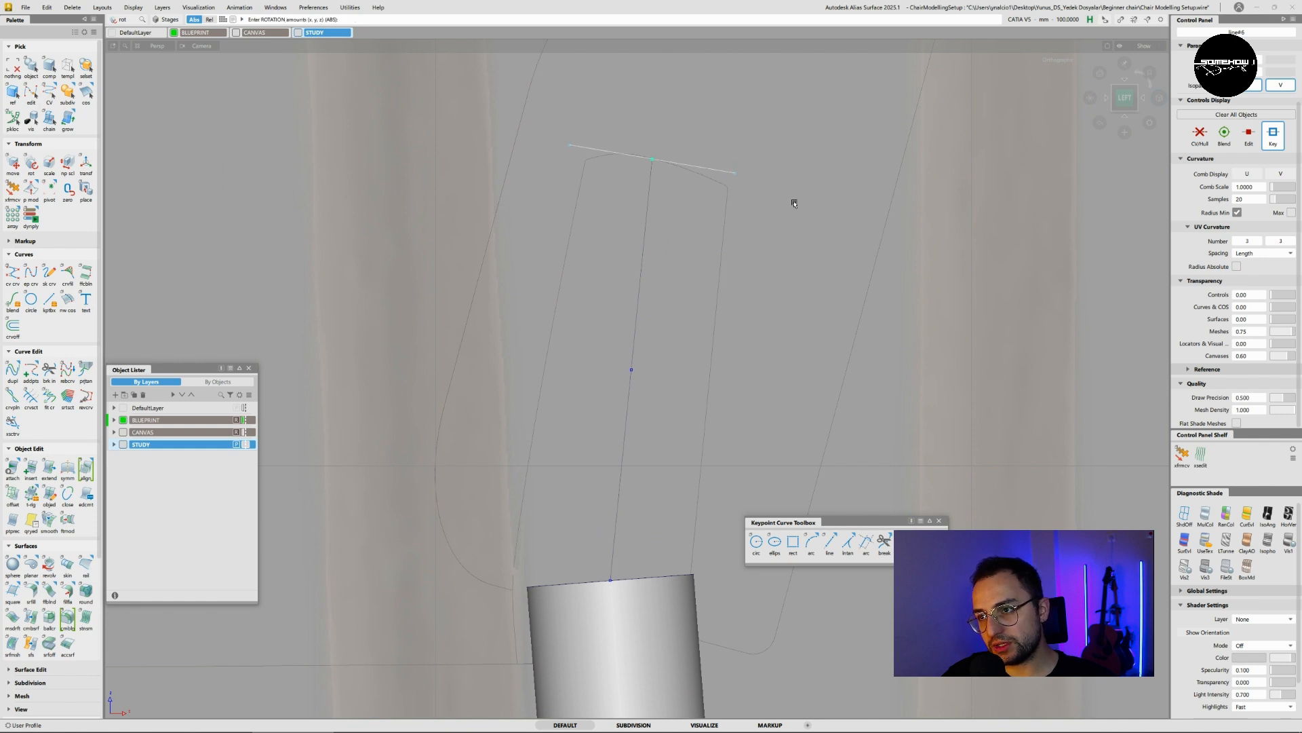
middle_click_drag(794, 204, 836, 207, "ctrl+shift")
left_click_drag(835, 208, 813, 209)
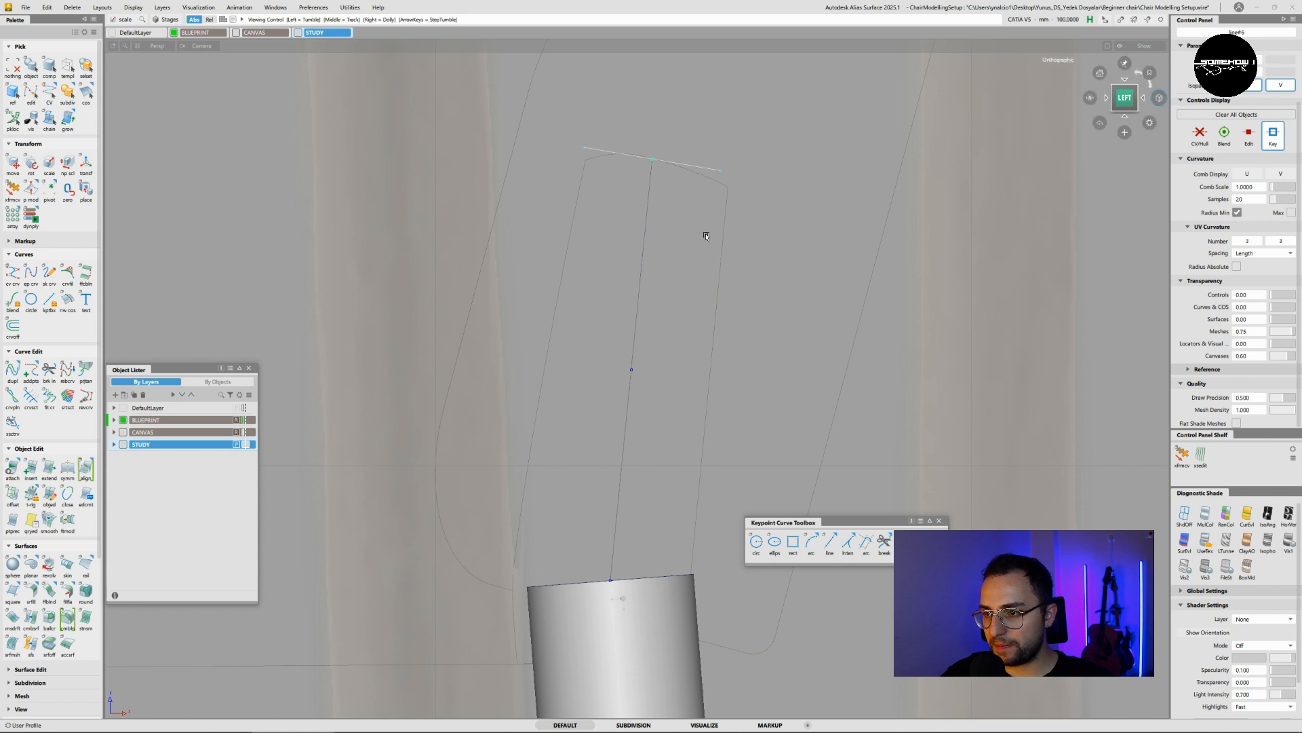
right_click(794, 233, "ctrl+shift")
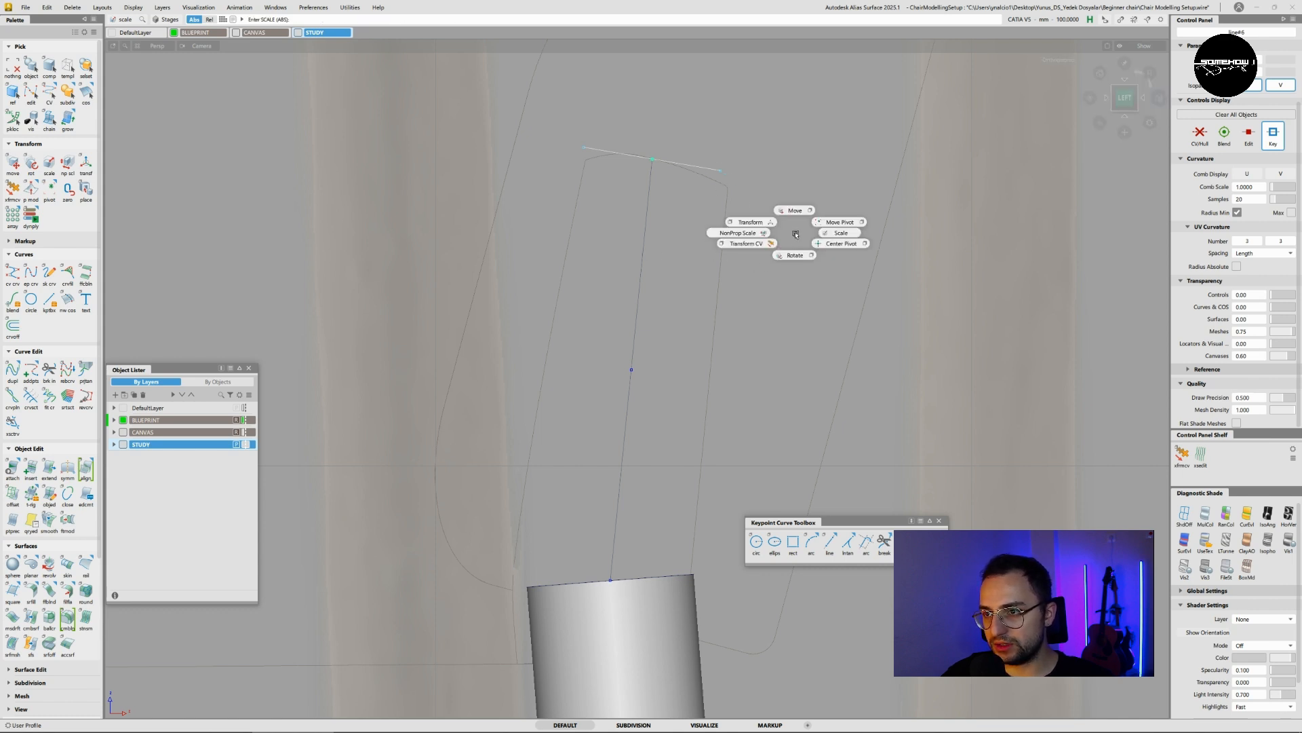
right_click_drag(797, 234, 725, 207, "ctrl+shift")
right_click(698, 184, "ctrl+shift")
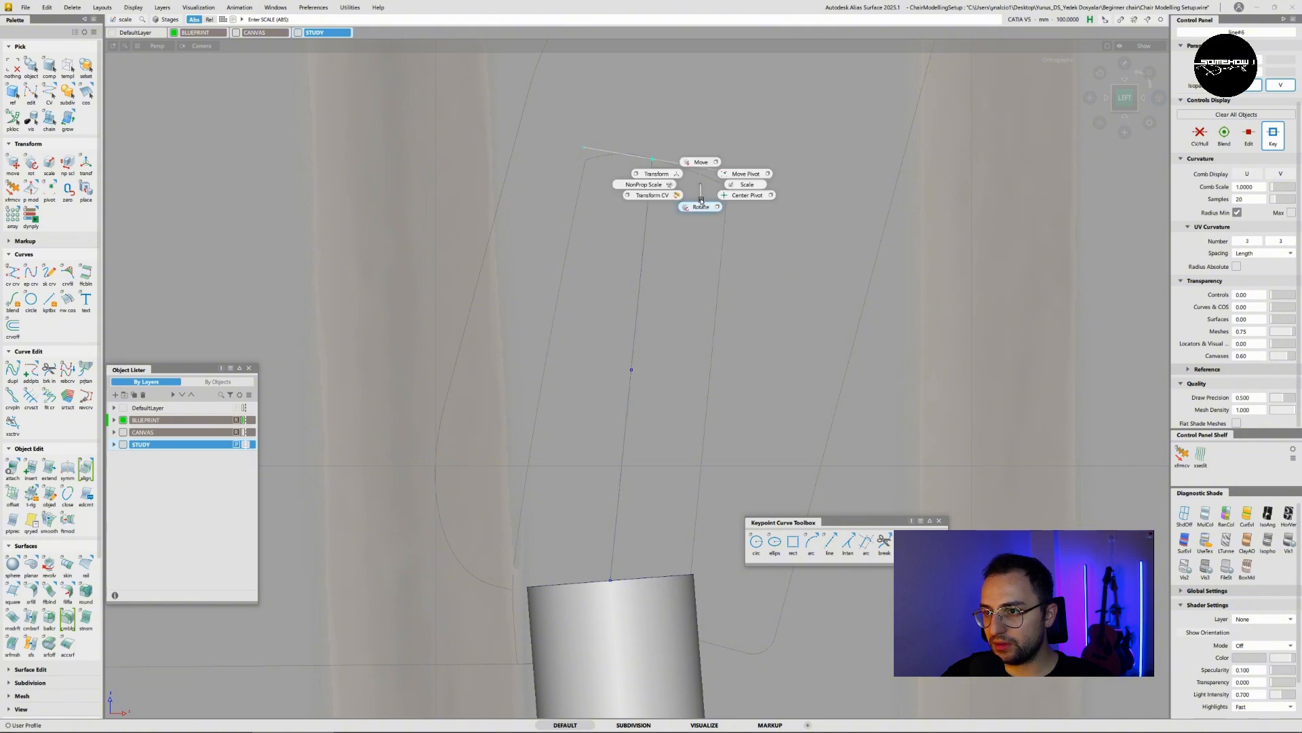
left_click(698, 184, "ctrl+shift")
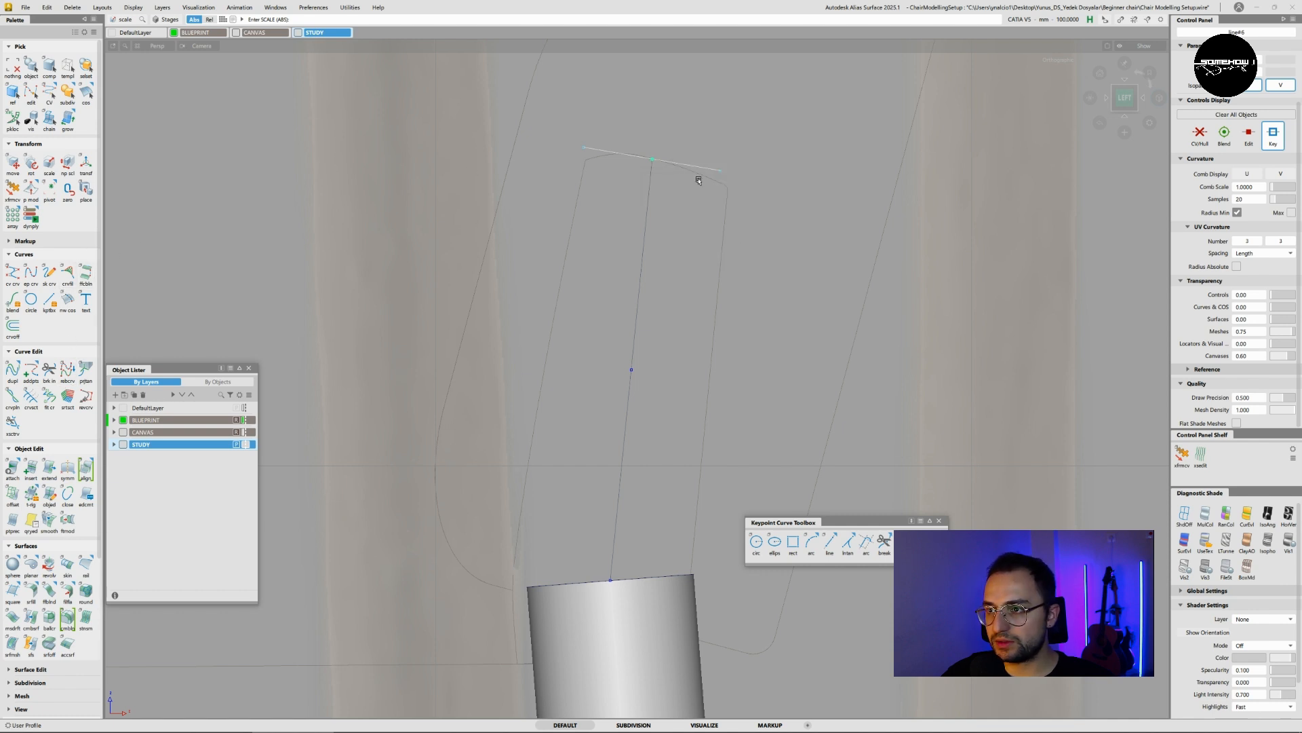
- Move the pivot to the slanted line's end and slide the line along its slope to sit over the top of the leg outline
left_click(49, 190)
mouse_move(641, 157)
left_mouse_down()
mouse_move(606, 152)
mouse_move(641, 169)
left_mouse_up()
middle_click_drag(646, 183, 653, 163, "ctrl+shift")
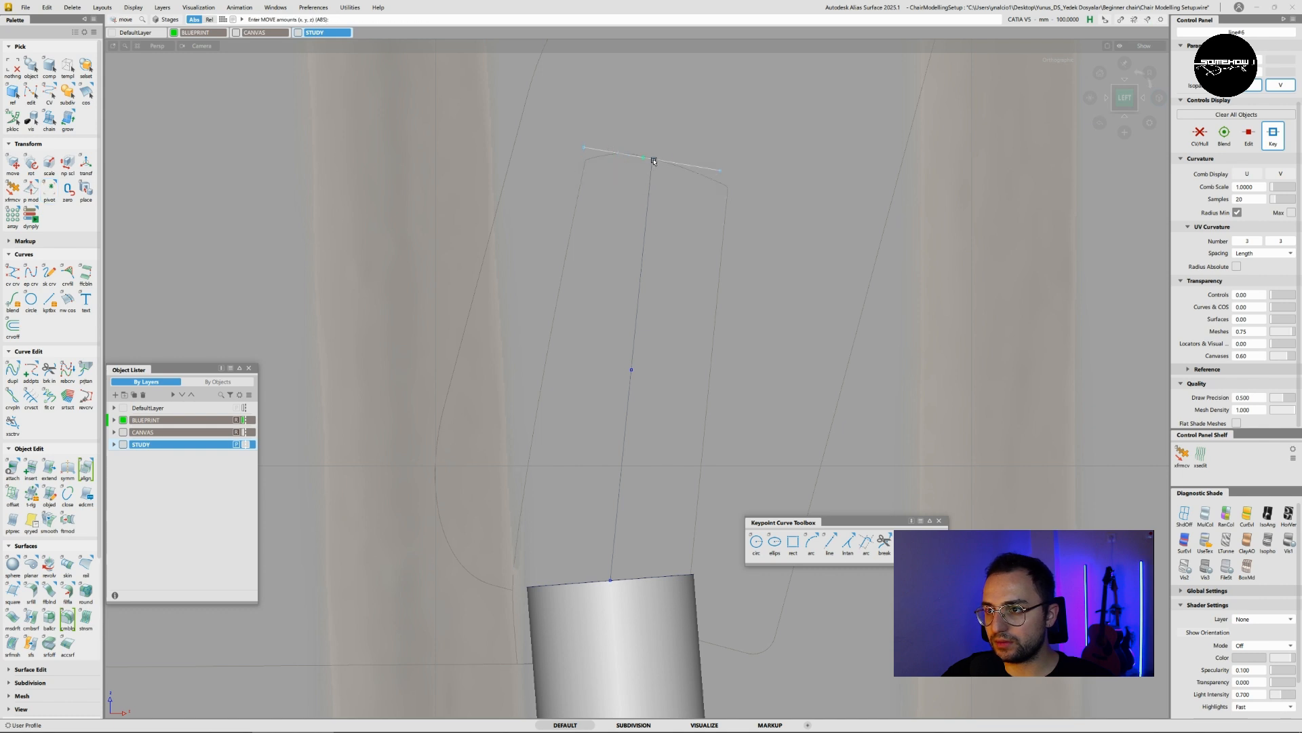
left_click(655, 155, "ctrl")
left_click(656, 154, "ctrl")
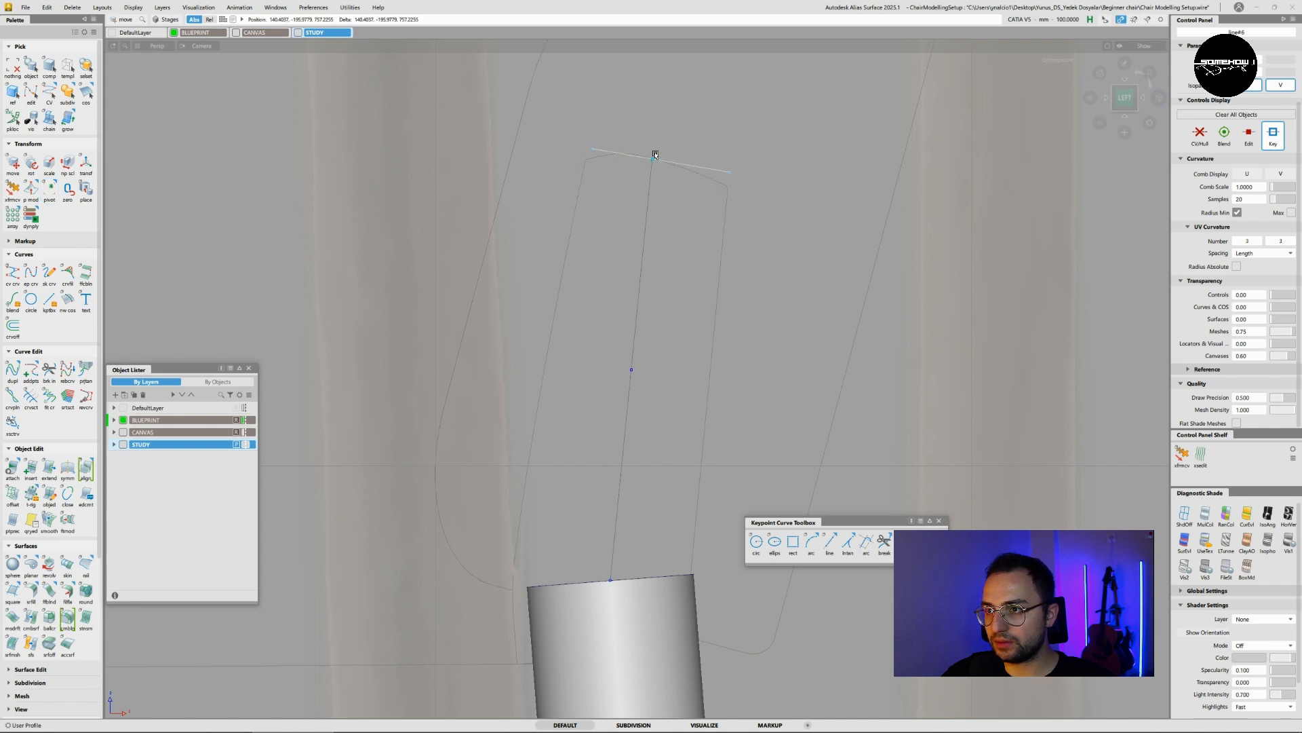
left_click_drag(655, 154, 653, 157, "ctrl")
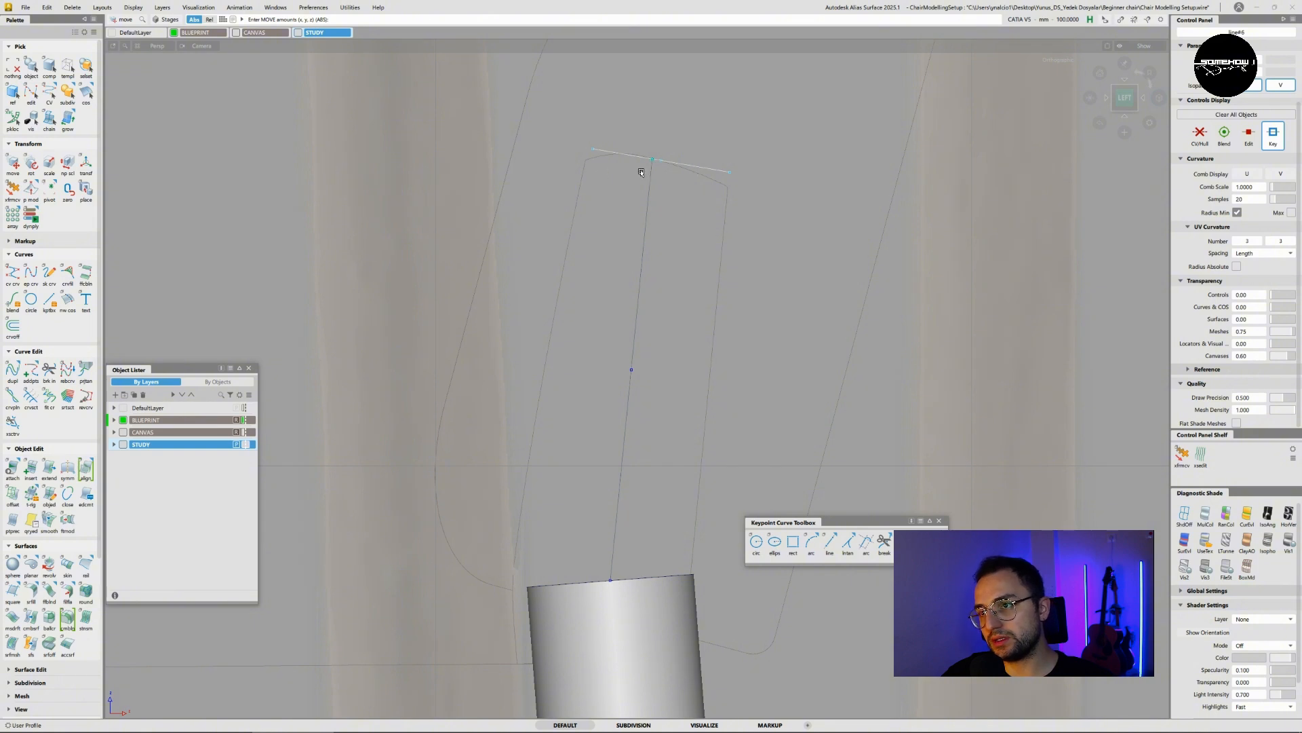
left_click_drag(660, 215, 653, 166, "ctrl+shift")
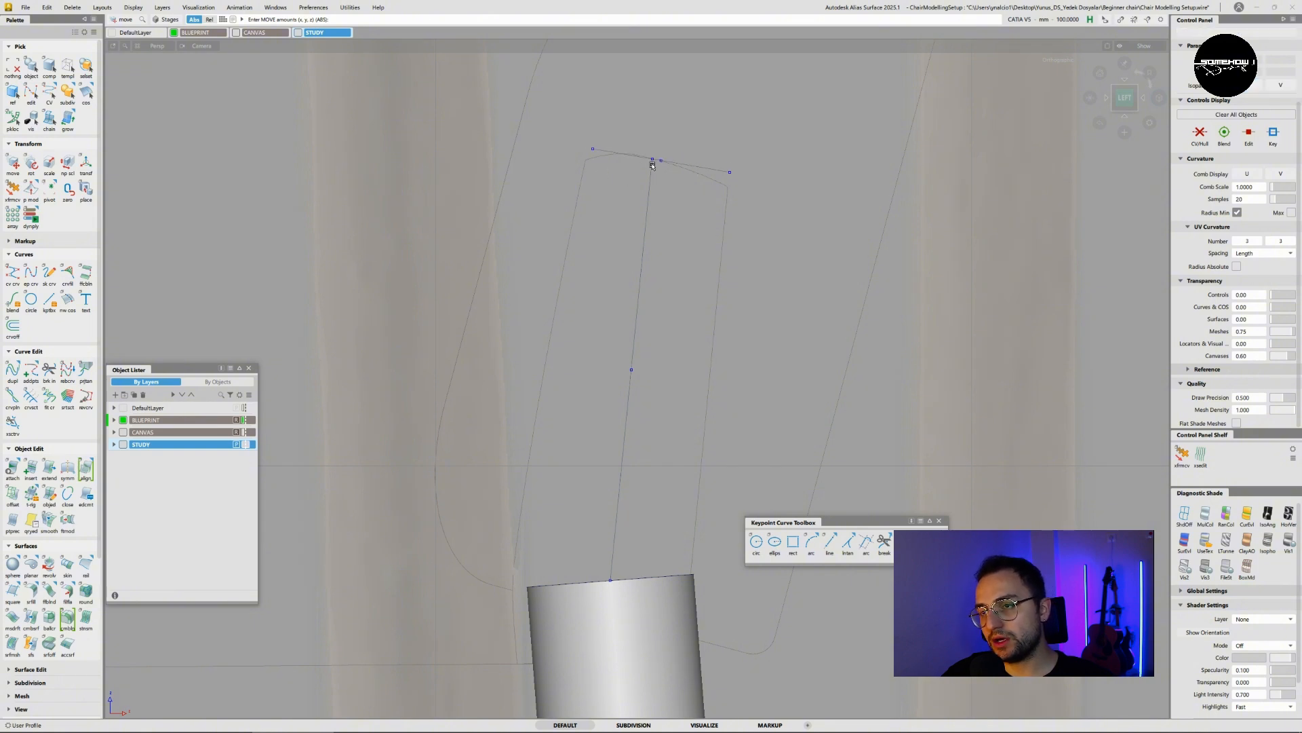
- Extend both ends of the slanted line slightly past the sides of the leg outline
left_click(49, 468)
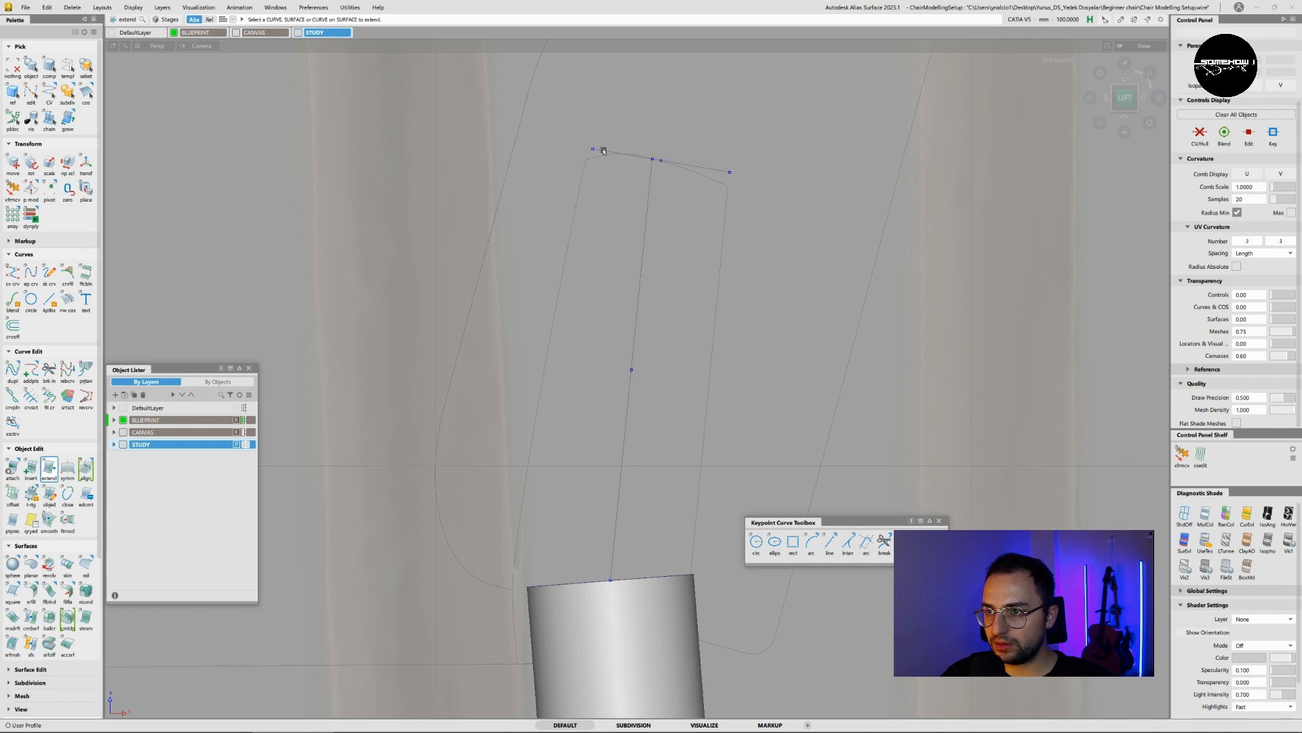
left_click_drag(600, 151, 587, 150)
left_click_drag(716, 171, 735, 175)
left_click_drag(693, 223, 690, 233, "ctrl+shift")
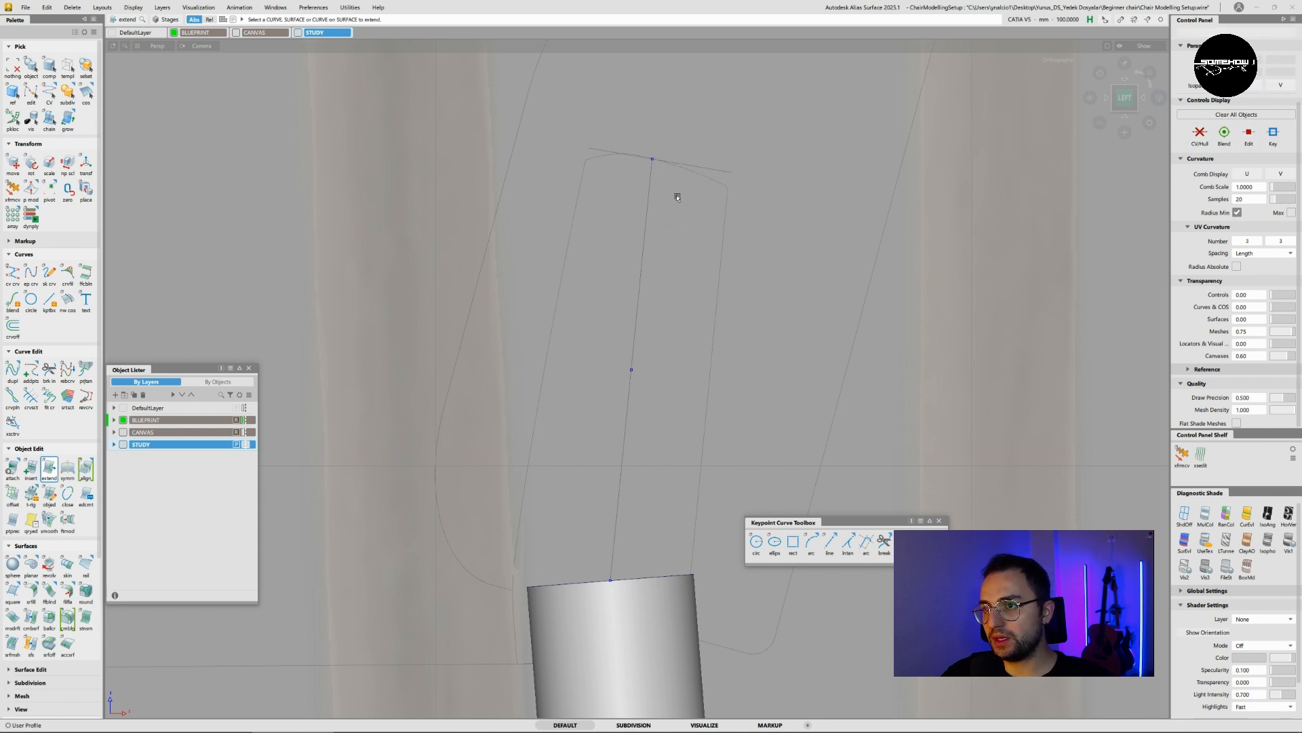
- Display the CVs of the extended slanted line
left_click_drag(720, 154, 749, 168, "ctrl+shift")
left_click(719, 170)
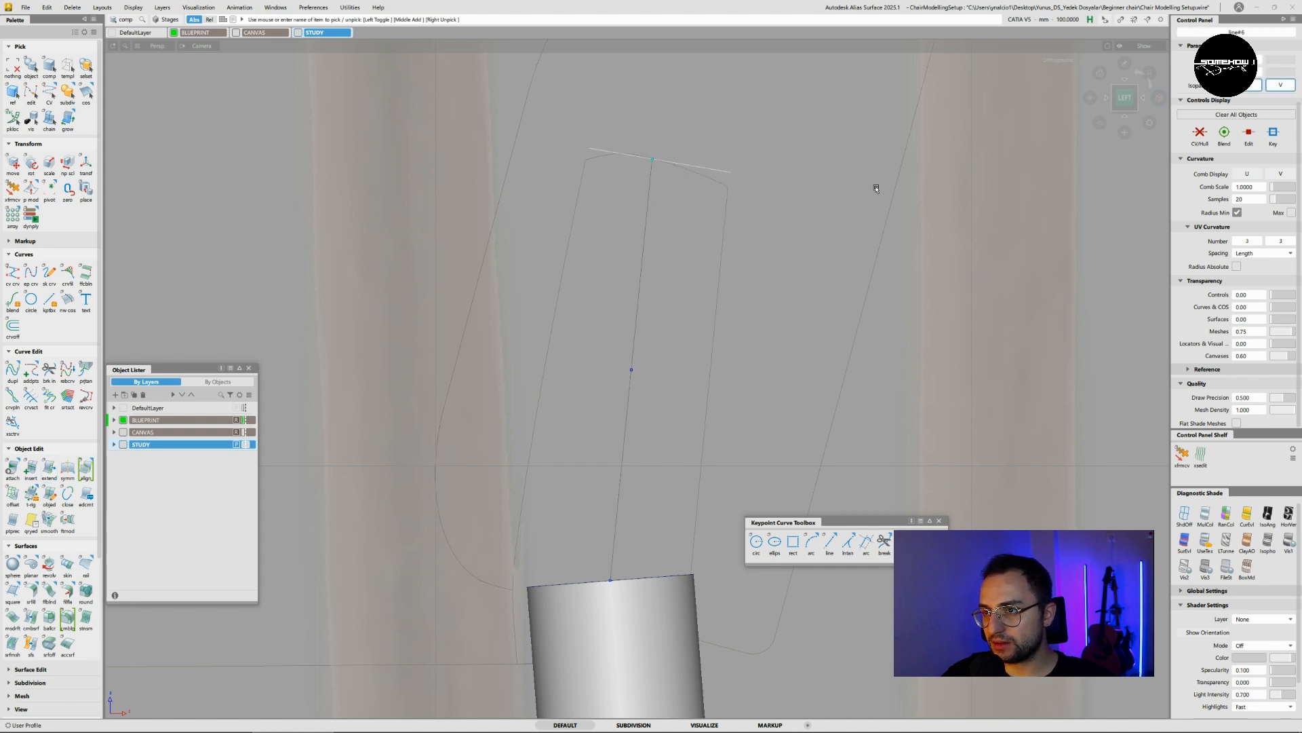
left_click(1274, 138)
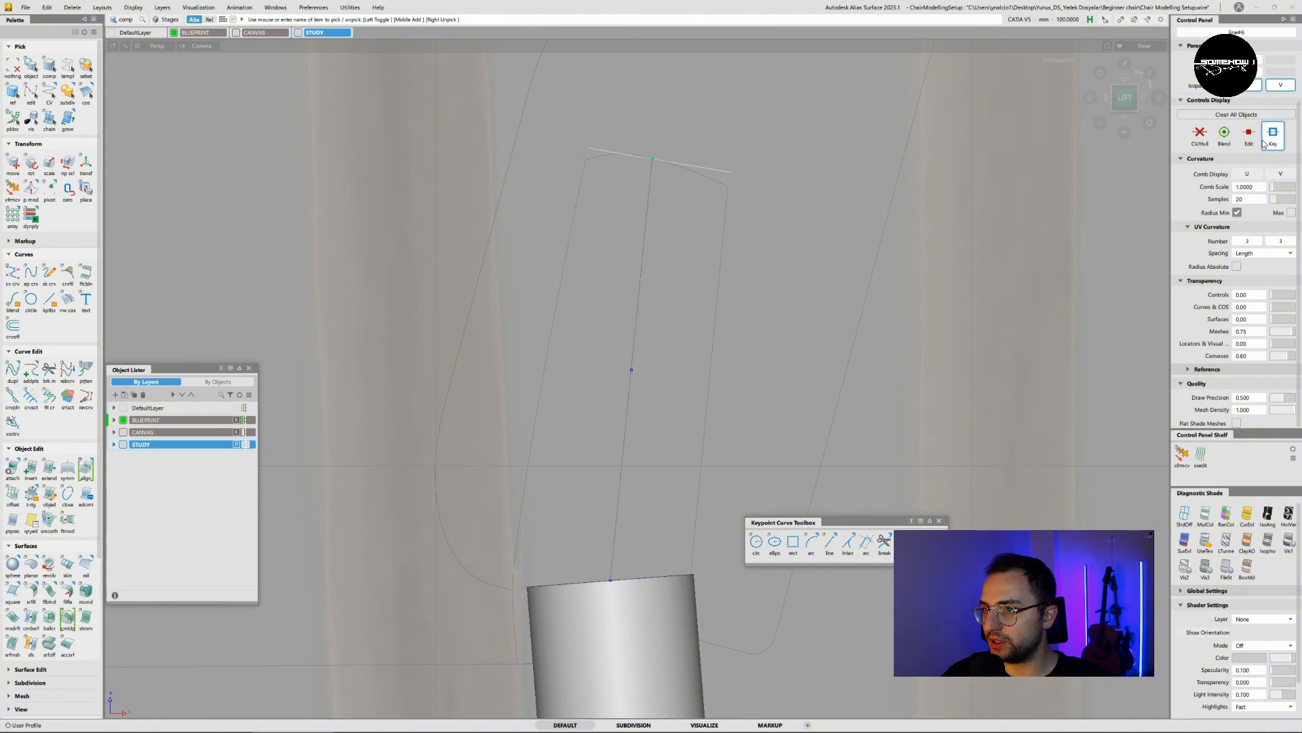
left_click(688, 191)
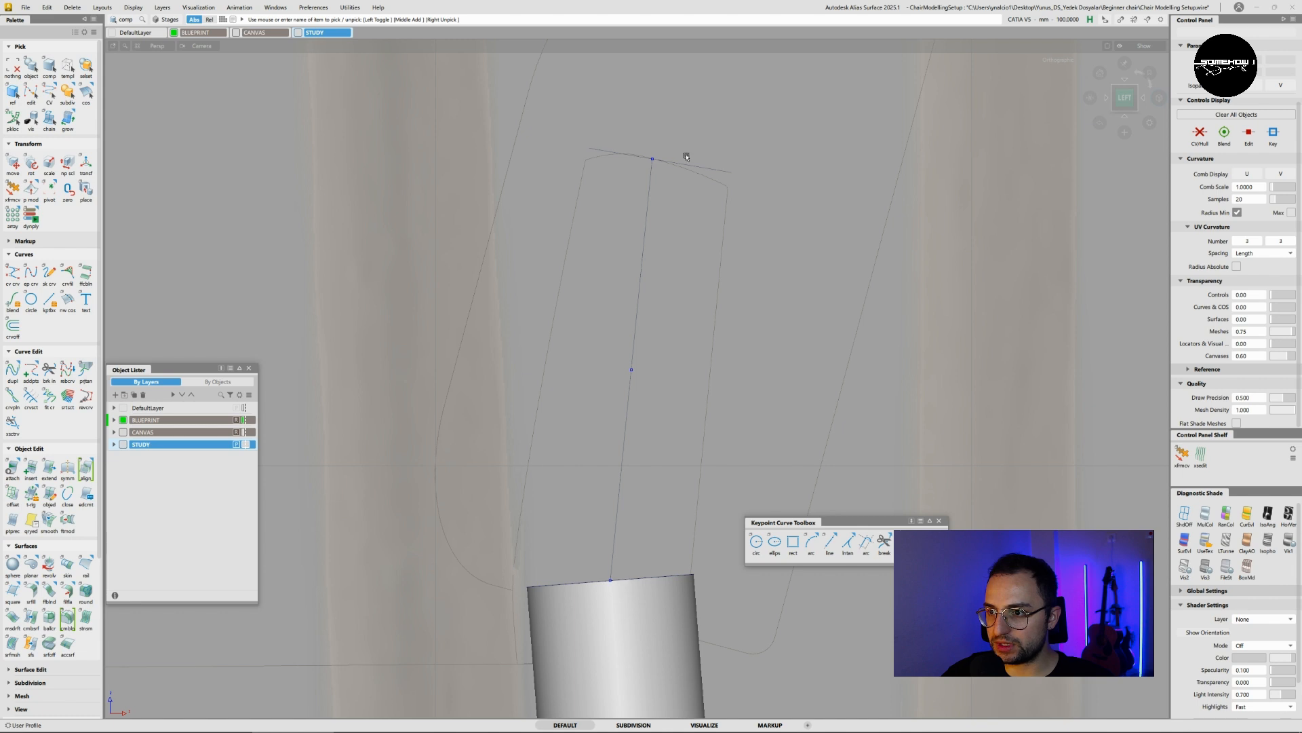
left_click_drag(765, 134, 787, 145, "ctrl+shift")
left_click(715, 174)
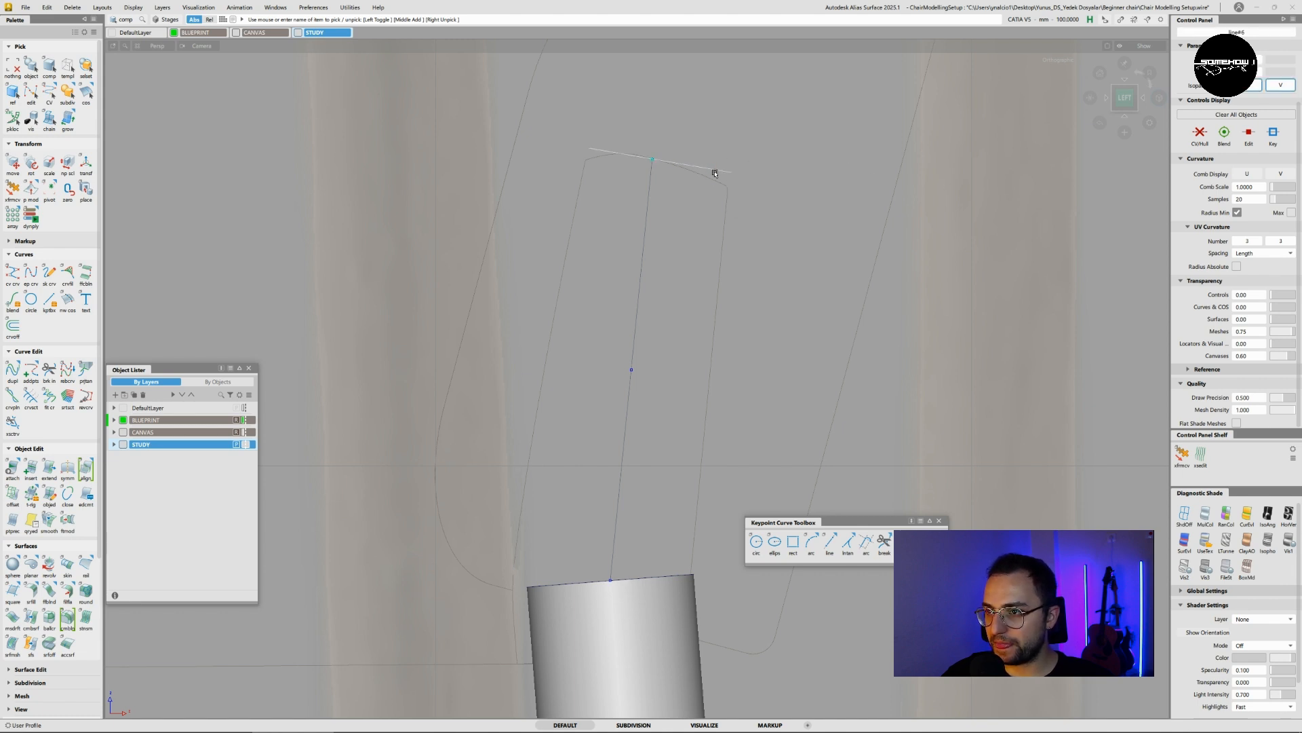
left_click(1192, 143)
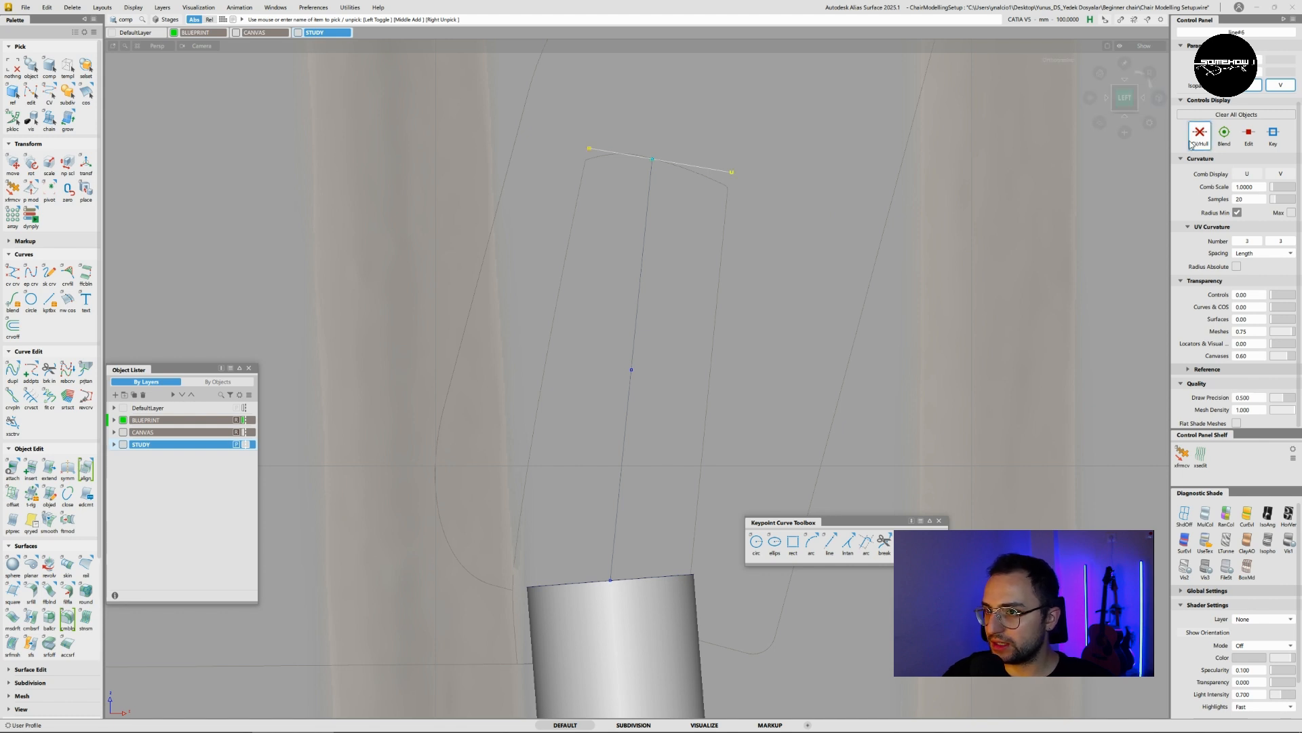
left_click(642, 273)
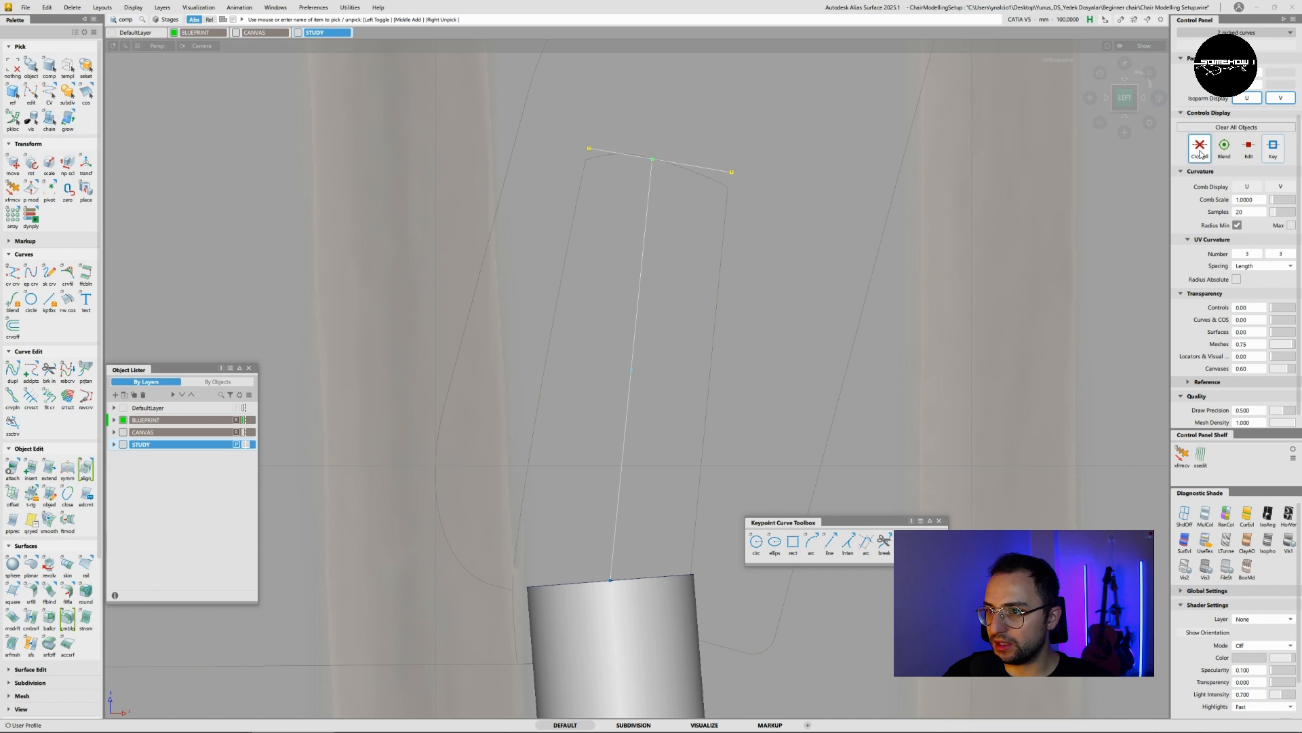
left_click(723, 289)
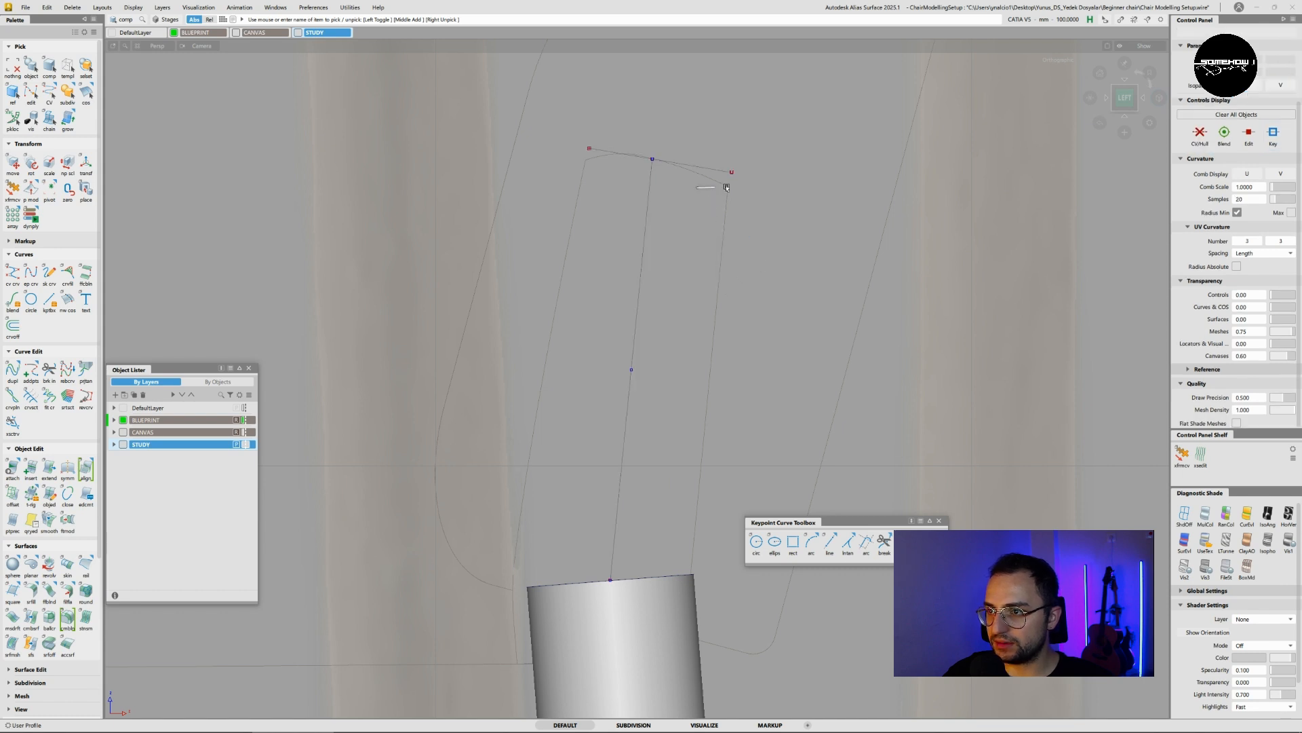
- Try to move the CV at the slanted line's lower end straight upward, and undo the move
left_click(731, 172)
key("w")
right_click_drag(810, 216, 810, 173)
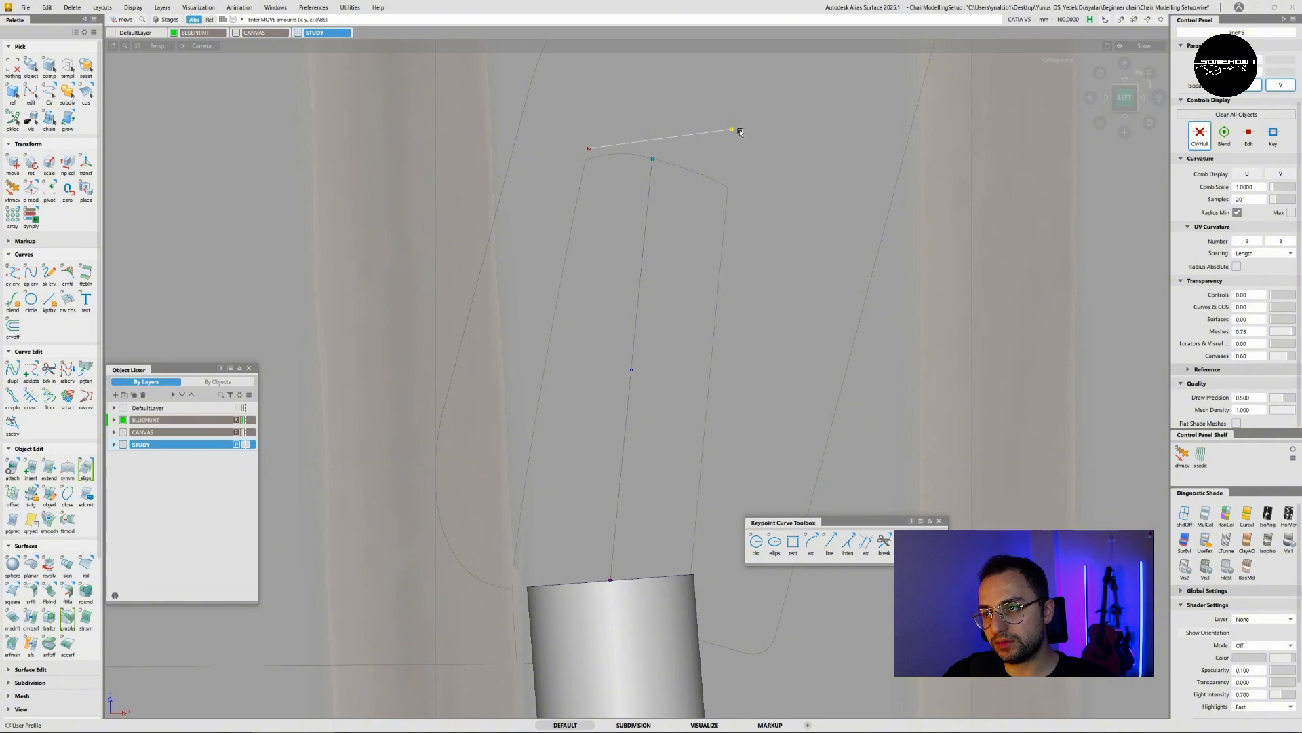
key("ctrl+z")
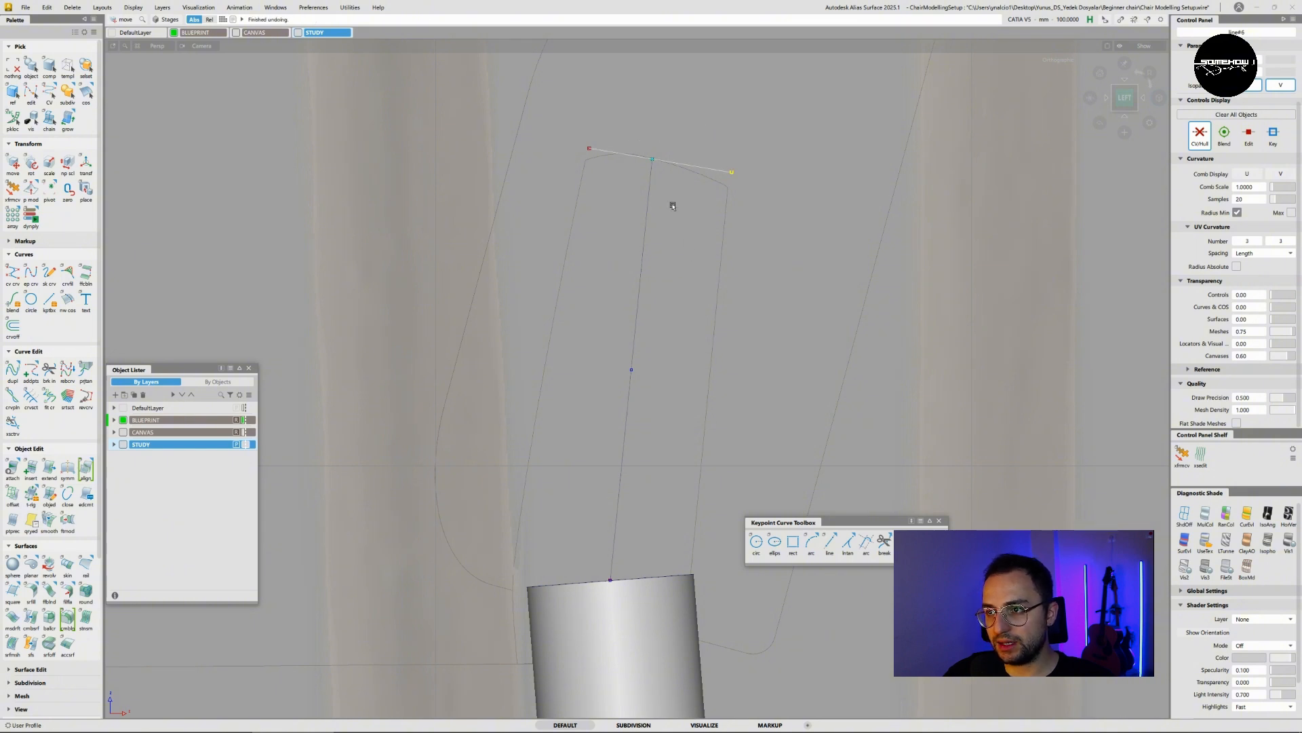
- Hide the slanted line's CVs and clear the selection
left_click_drag(671, 204, 671, 192, "ctrl+shift")
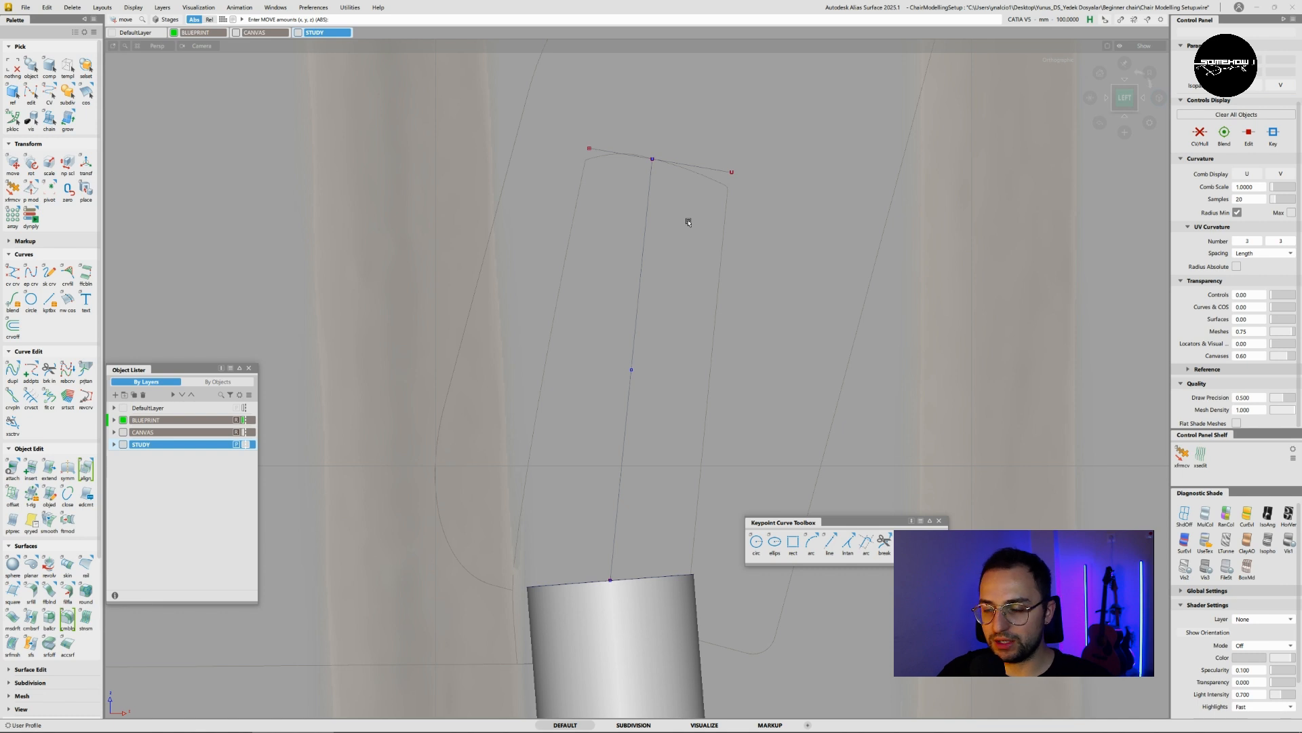
middle_click_drag(657, 188, 674, 212, "alt+shift")
left_click_drag(726, 178, 725, 197, "ctrl+shift")
left_click(1201, 135)
left_click_drag(728, 332, 760, 359, "ctrl+shift")
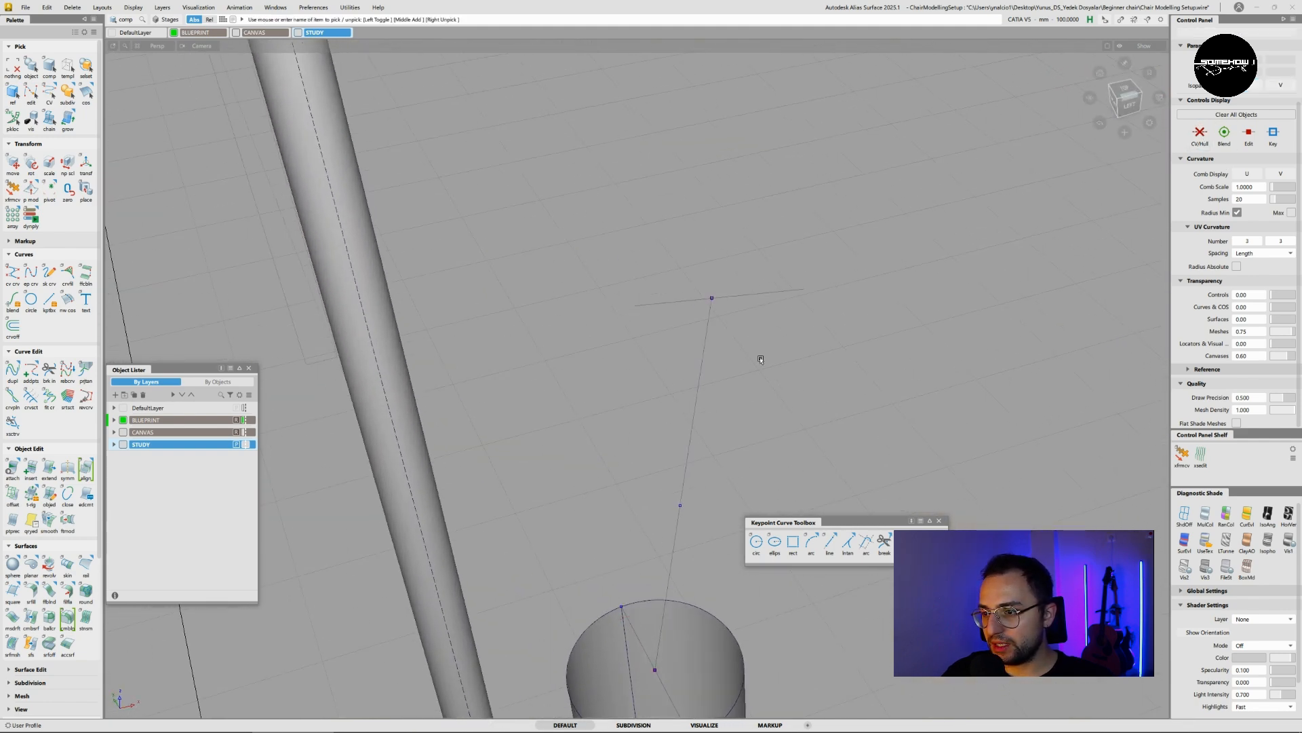
- Place a circle with a circumference of about 75 mm, centred on the upper end of the axis line
left_click(1110, 103)
left_click(1111, 105)
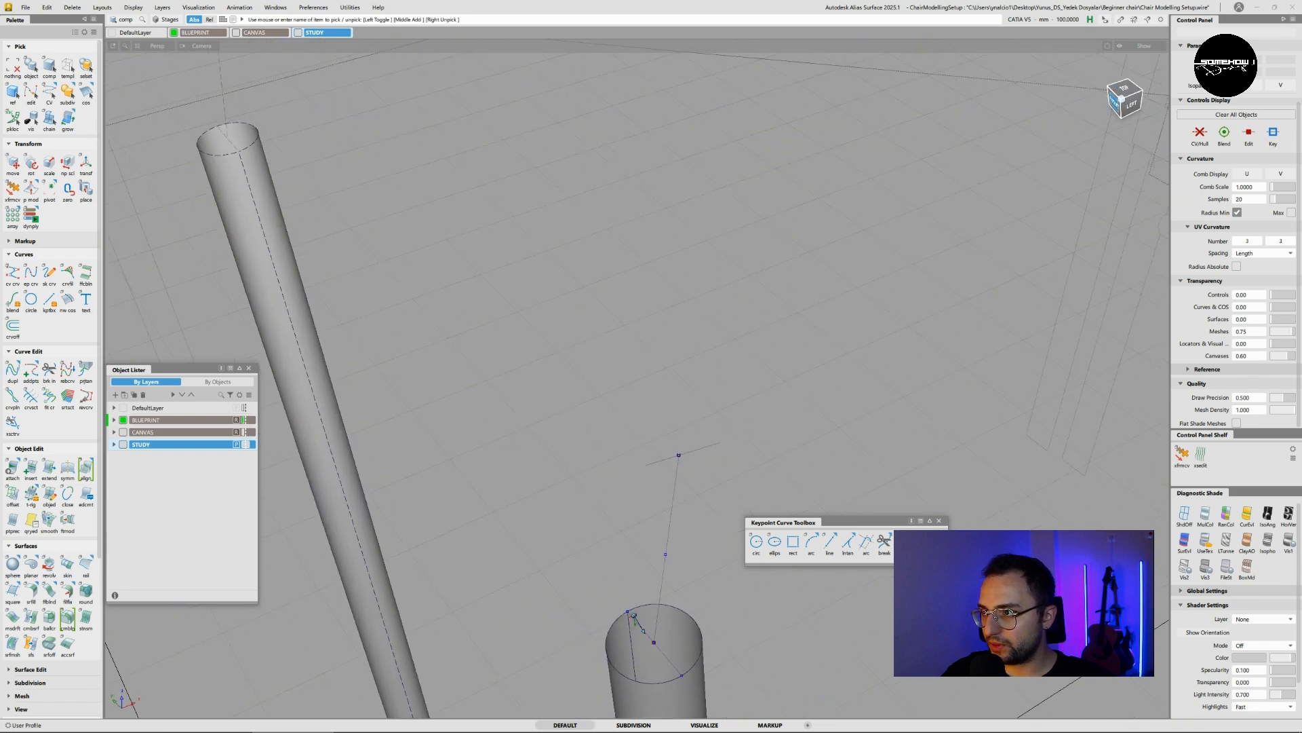
right_click_drag(747, 411, 747, 422, "alt+shift")
middle_click_drag(745, 360, 786, 176, "alt+shift")
right_click_drag(787, 176, 775, 330, "alt+shift")
left_click_drag(782, 303, 716, 607, "alt+shift")
left_click(1119, 100)
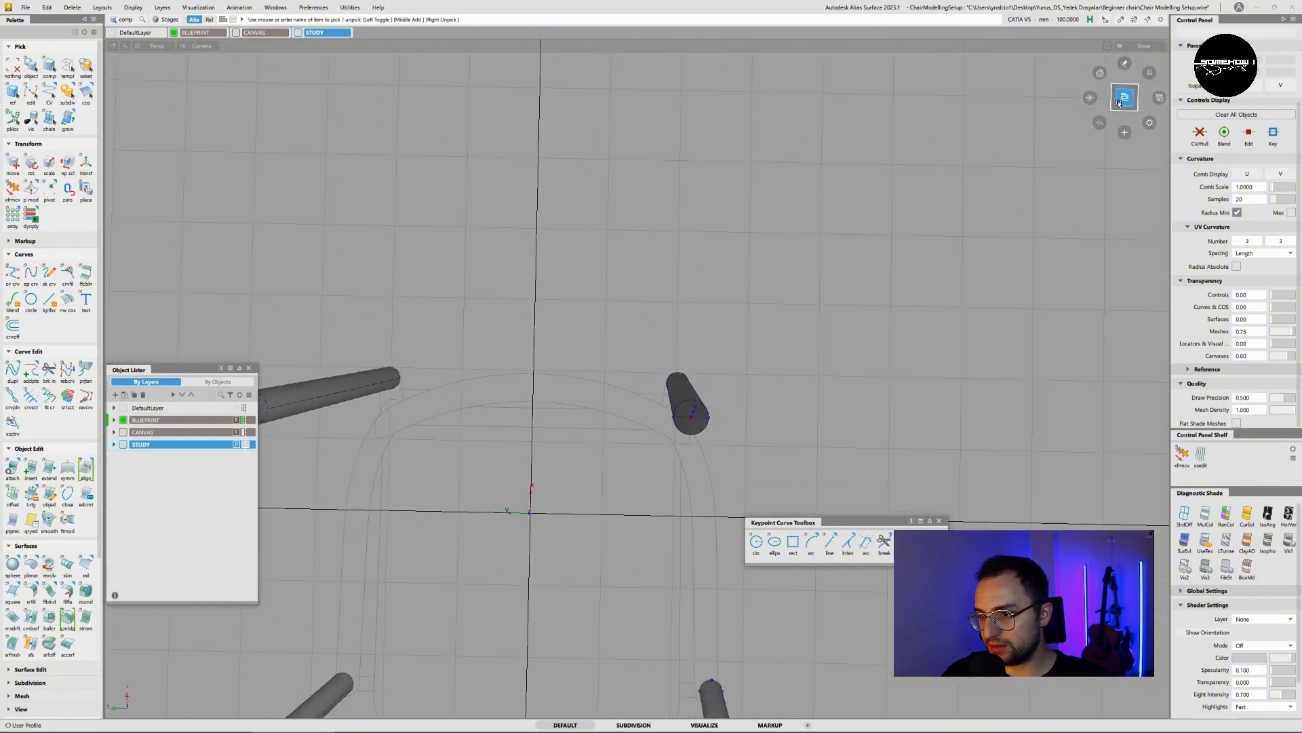
left_click_drag(800, 360, 576, 271, "alt+shift")
right_click_drag(576, 272, 712, 339, "alt+shift")
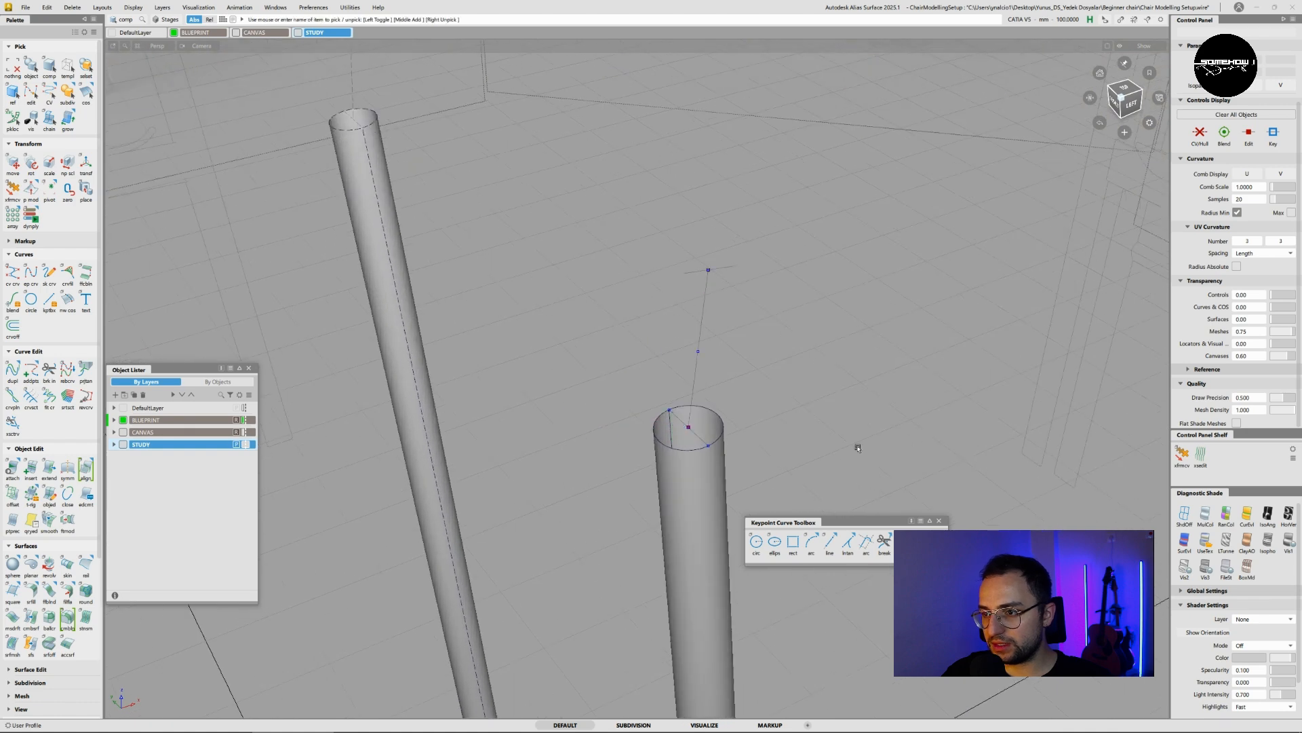
left_click(757, 541)
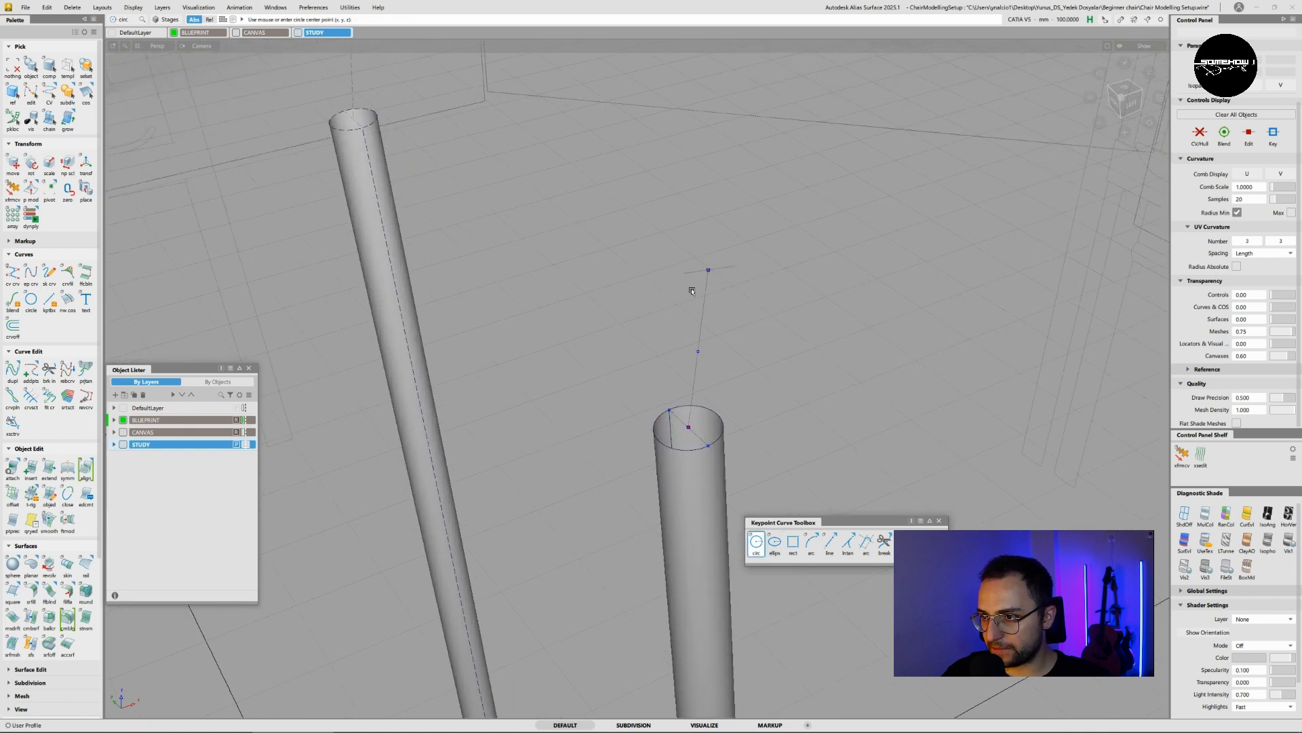
left_click(703, 273)
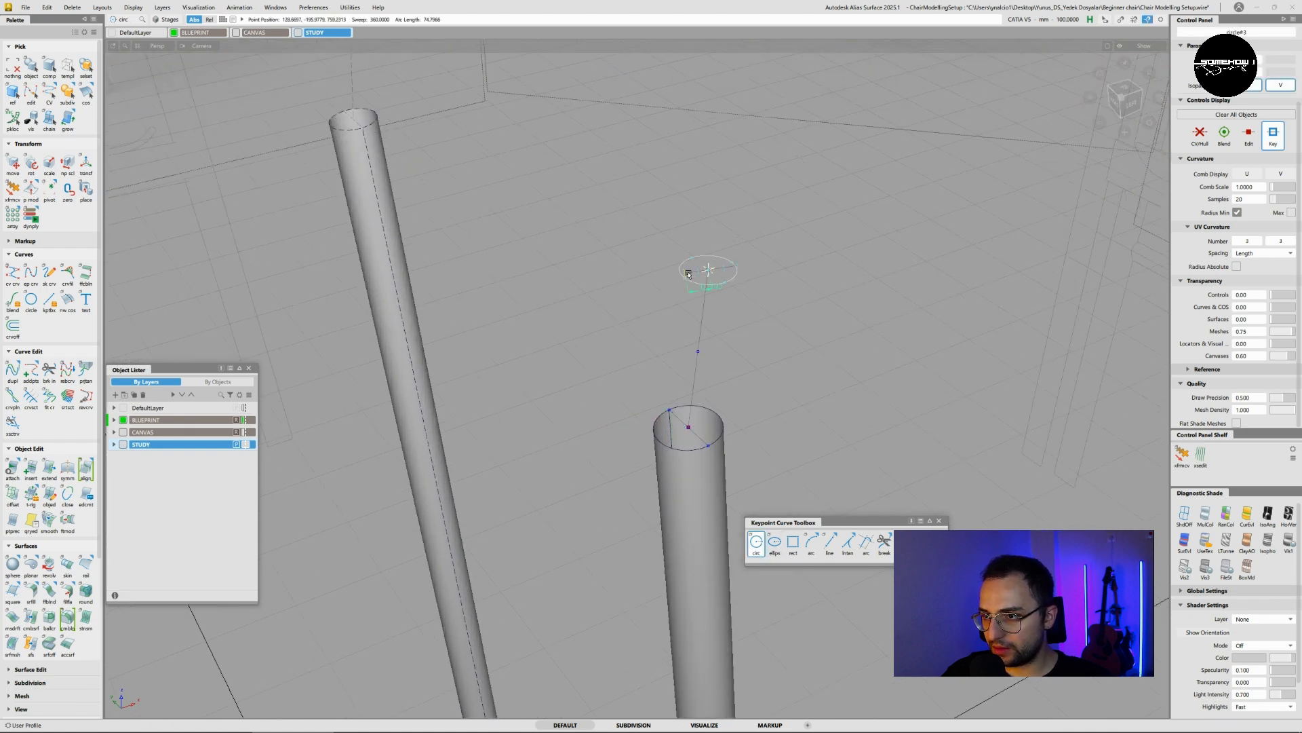
right_click_drag(684, 274, 738, 205, "alt+shift")
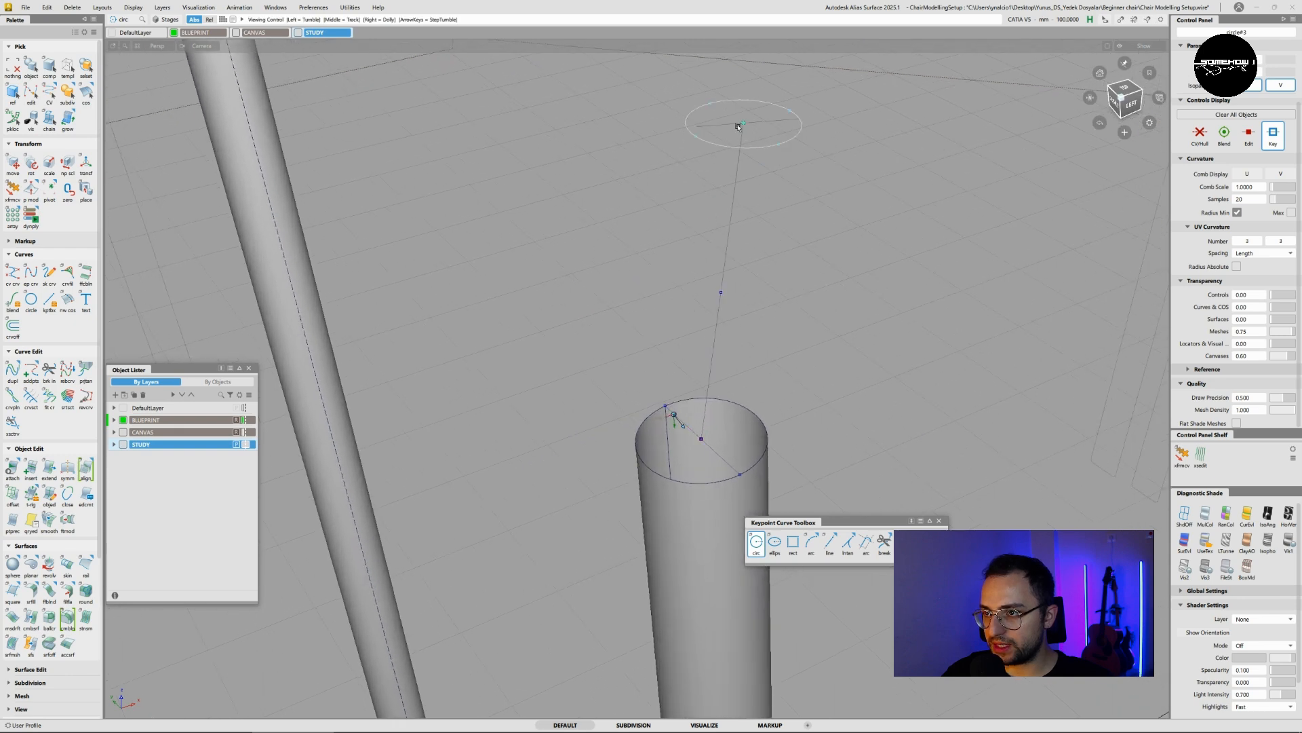
left_click_drag(738, 126, 706, 174, "alt+shift")
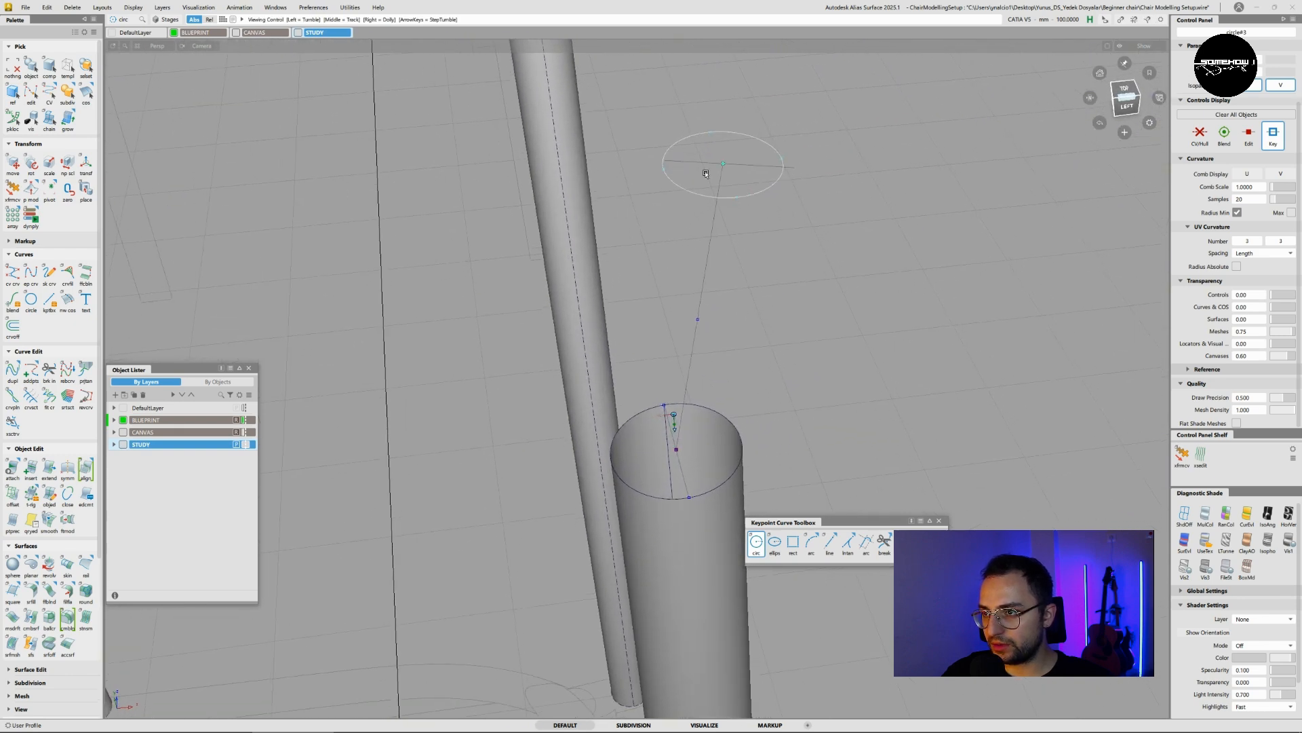
- Slide the circle along the slanted line until its edge meets the line's end
middle_click_drag(740, 188, 740, 183, "ctrl+shift")
left_click_drag(735, 170, 732, 167, "ctrl+alt")
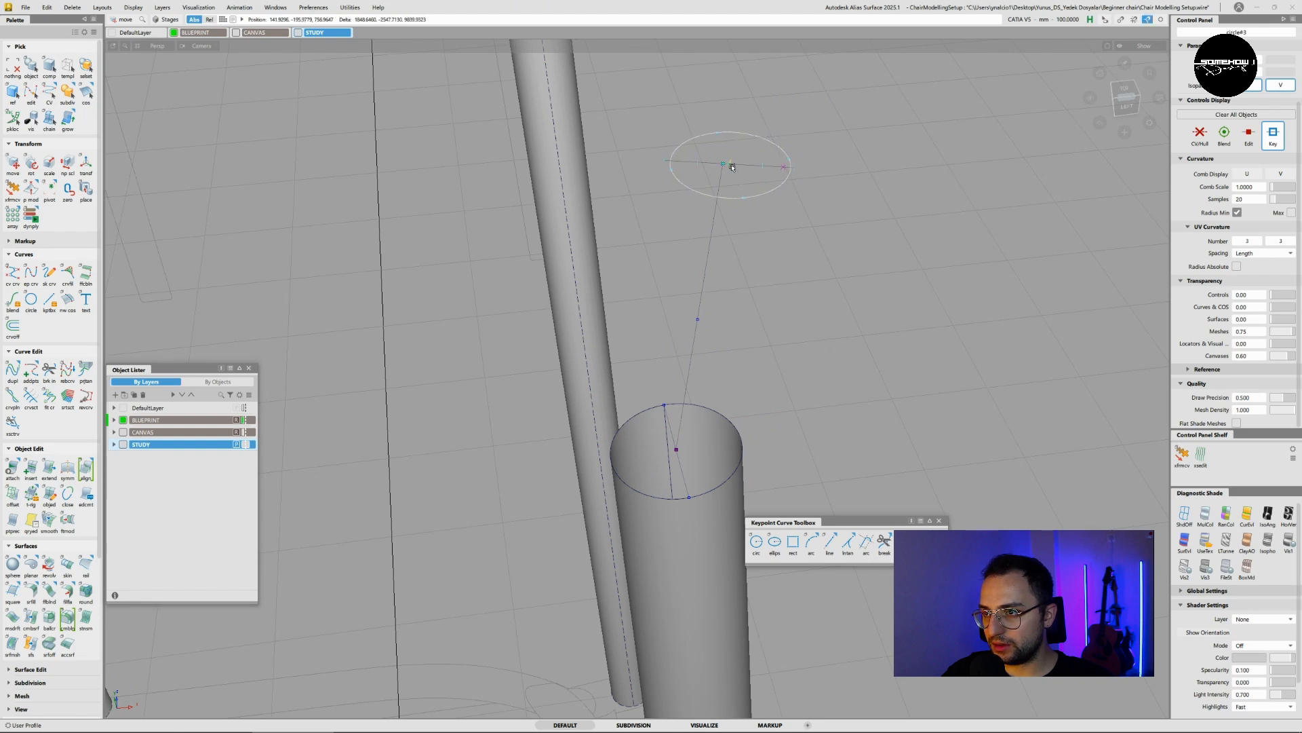
middle_click_drag(740, 144, 772, 136, "ctrl+shift")
- Rotate the circle about 10.2 degrees around the Y axis in the left view to align it with the slanted line
left_click_drag(1126, 105, 1103, 118)
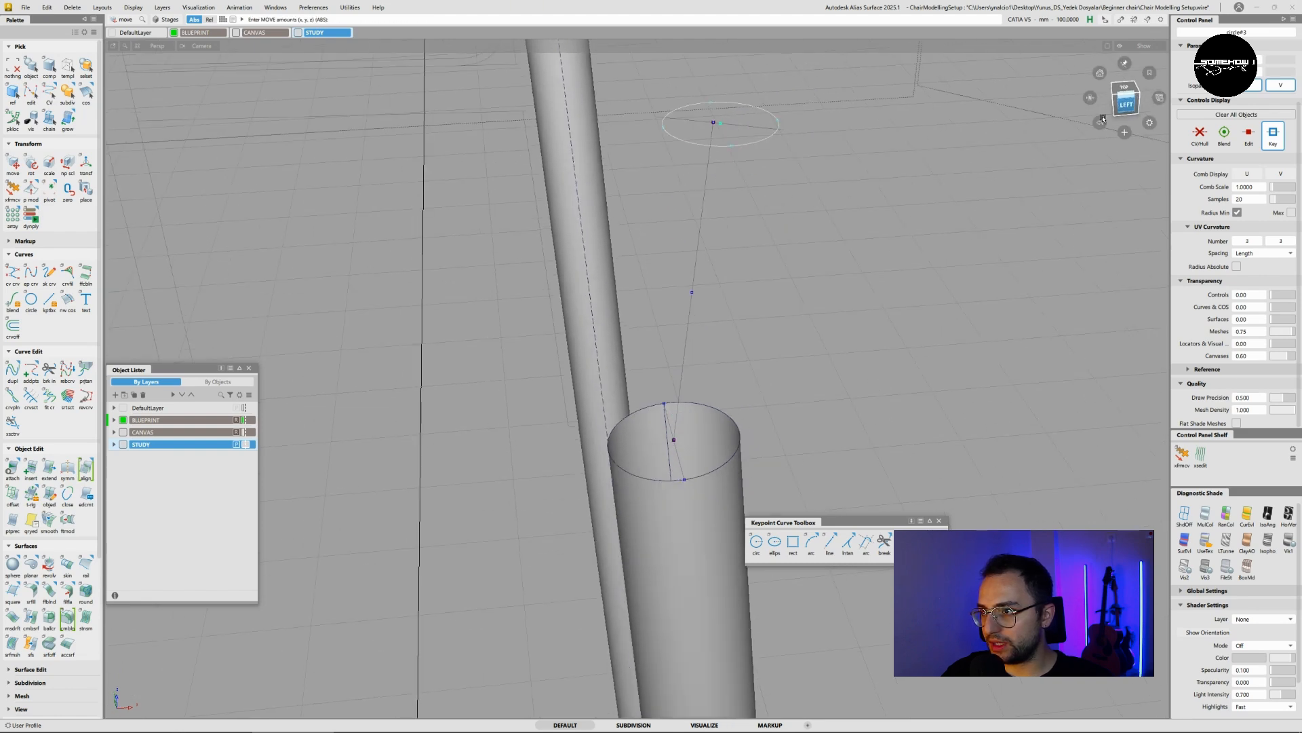
middle_click_drag(771, 140, 759, 224, "alt+shift")
right_click_drag(756, 225, 787, 238, "alt+shift")
middle_click_drag(787, 239, 773, 340, "alt+shift")
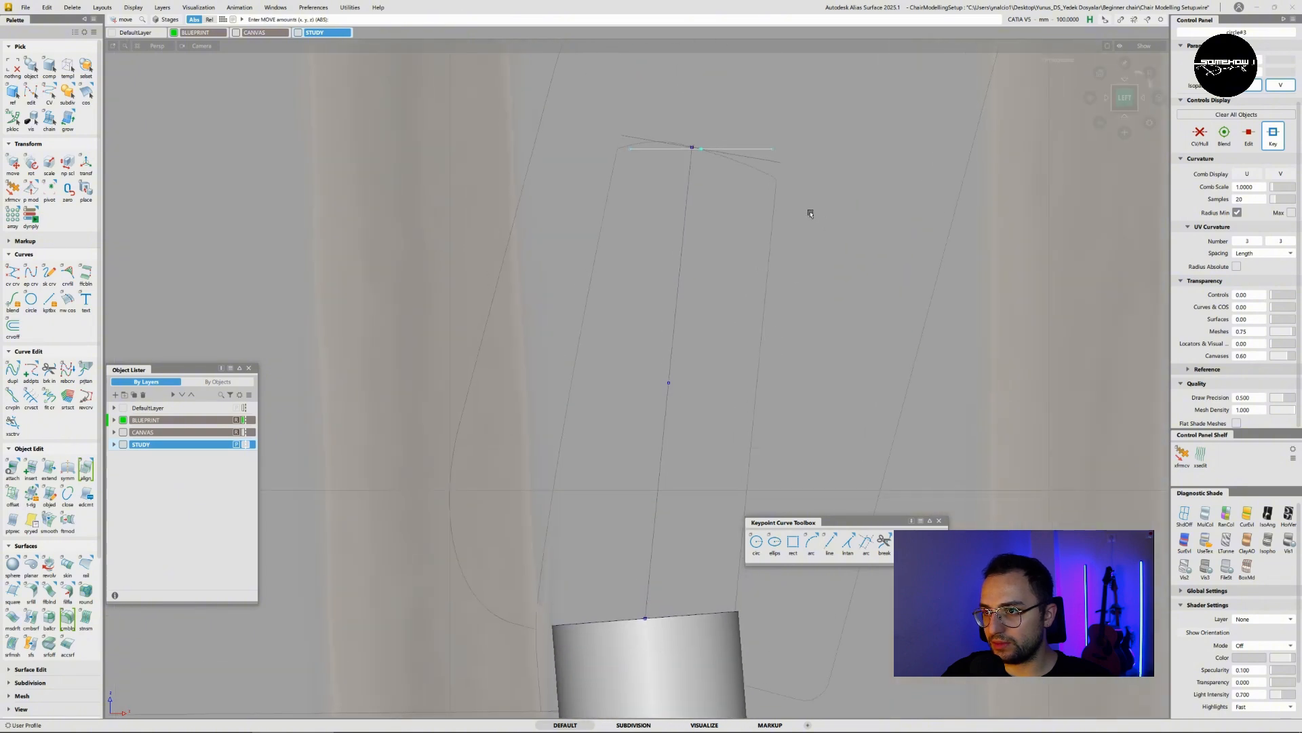
middle_click_drag(841, 183, 897, 195, "ctrl+shift")
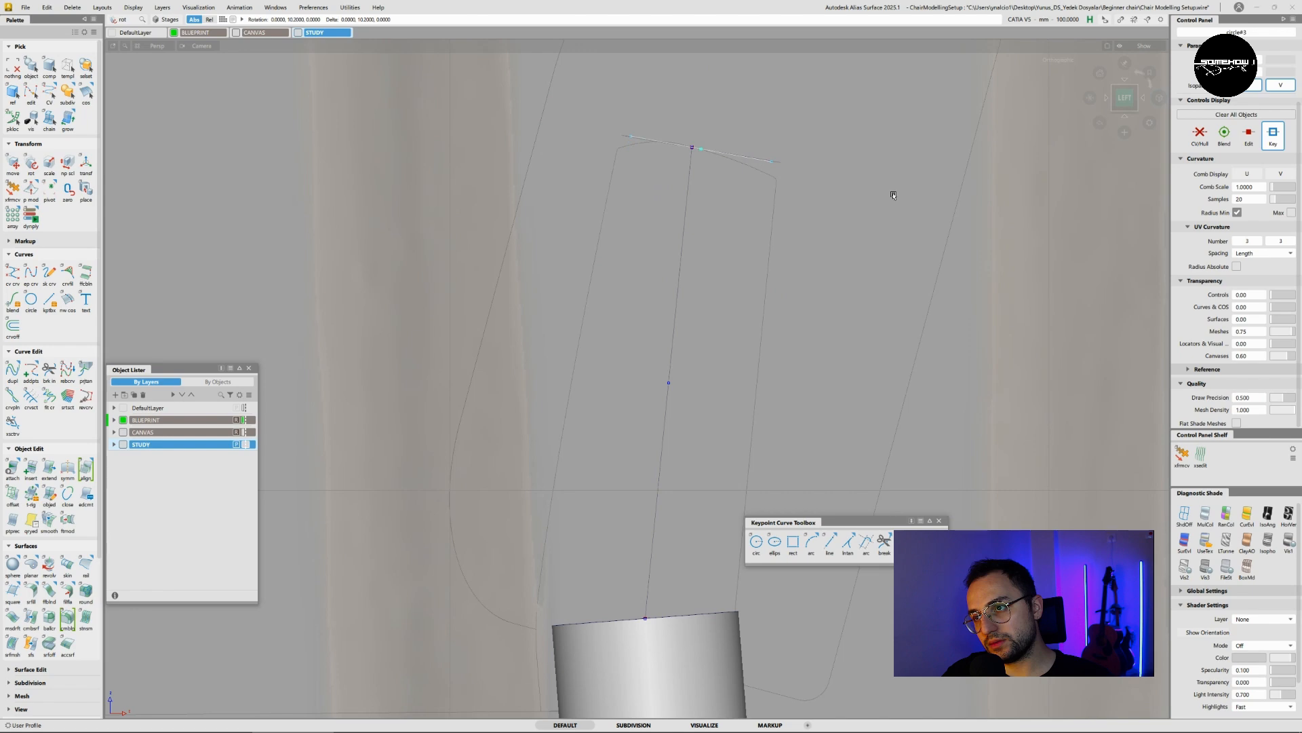
- Delete the two straight helper lines above the cylinder, keeping the tilted top circle
left_click_drag(890, 192, 816, 248, "alt+shift")
left_click_drag(816, 248, 847, 239, "ctrl+shift")
left_click(733, 244)
left_click(698, 278)
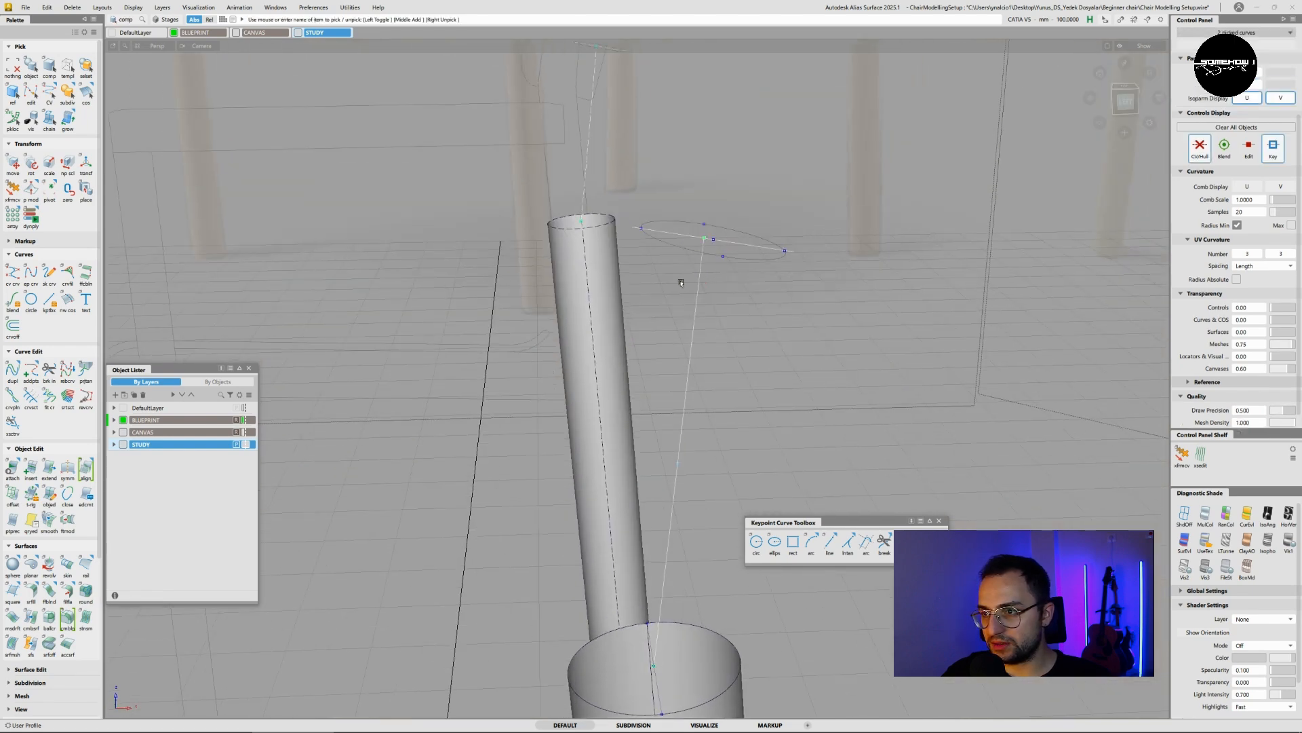
key("Delete")
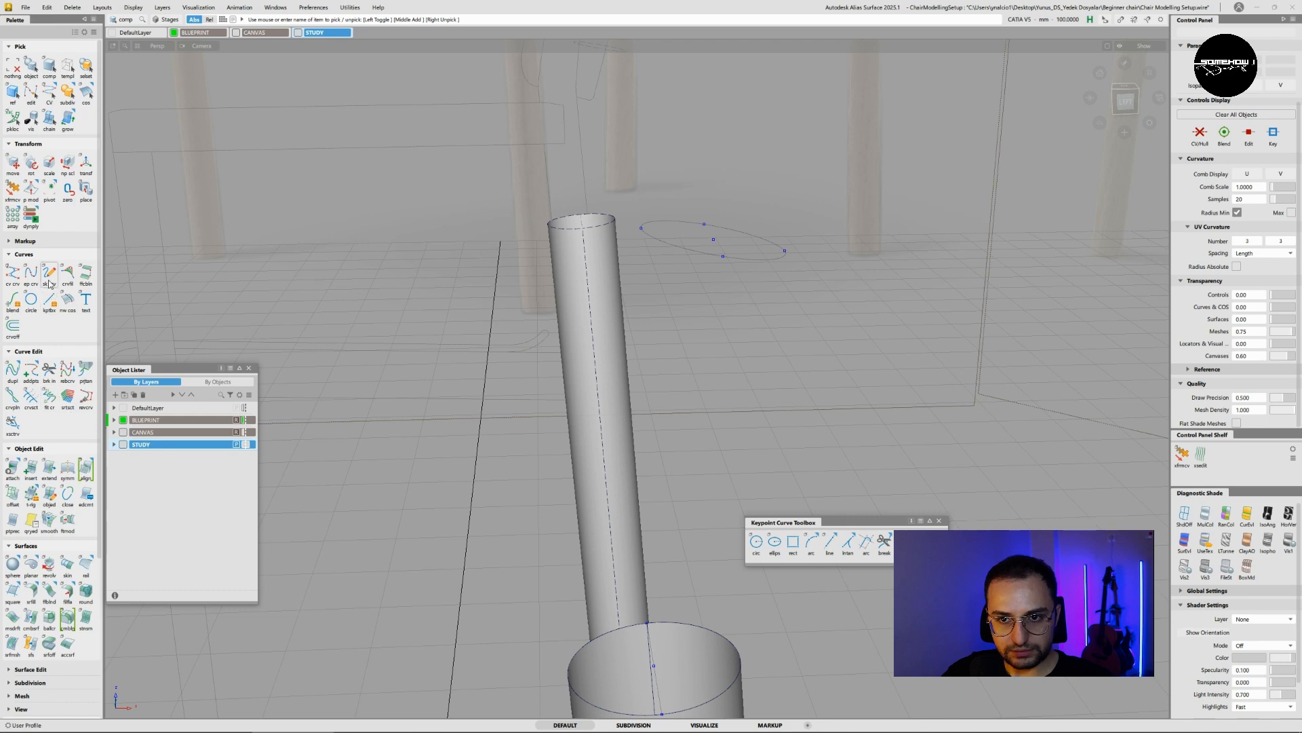
- Create a Skin surface between the upper edge of the slanted cylinder and the tilted circle above it
left_click(67, 565)
left_click(719, 699)
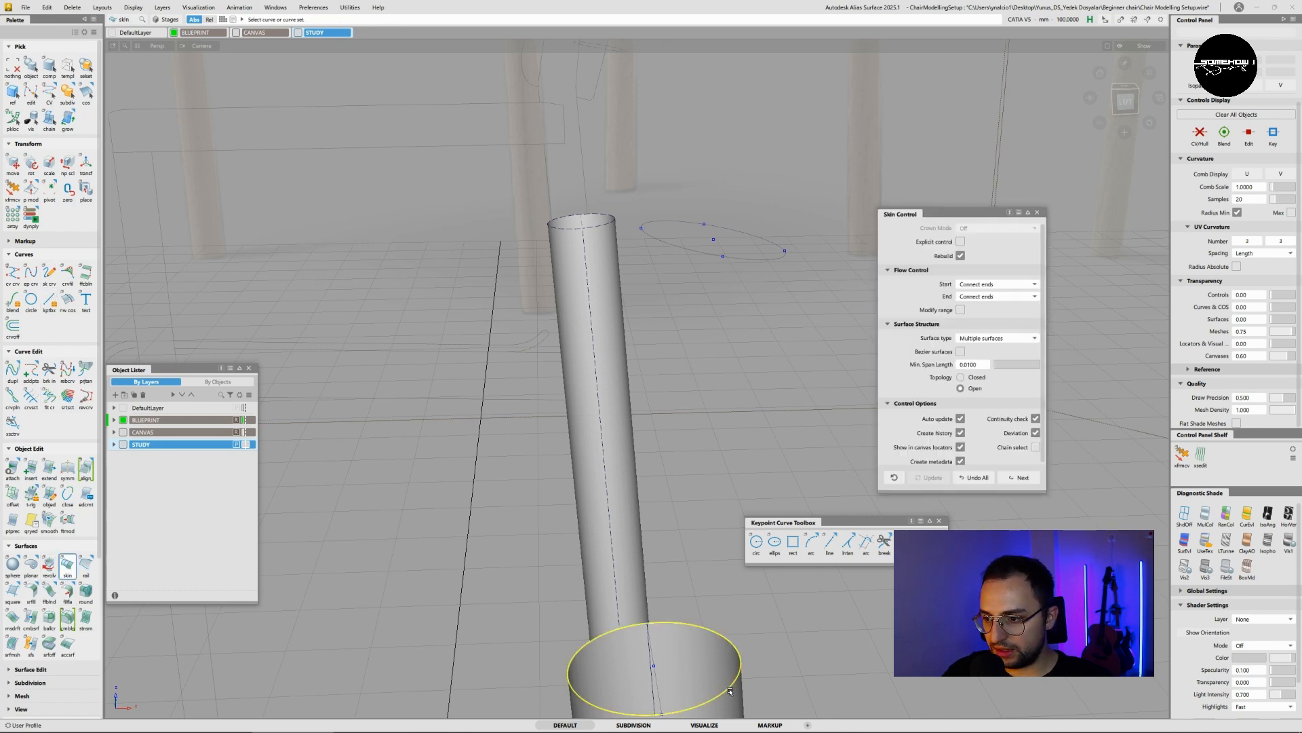
left_click(746, 259)
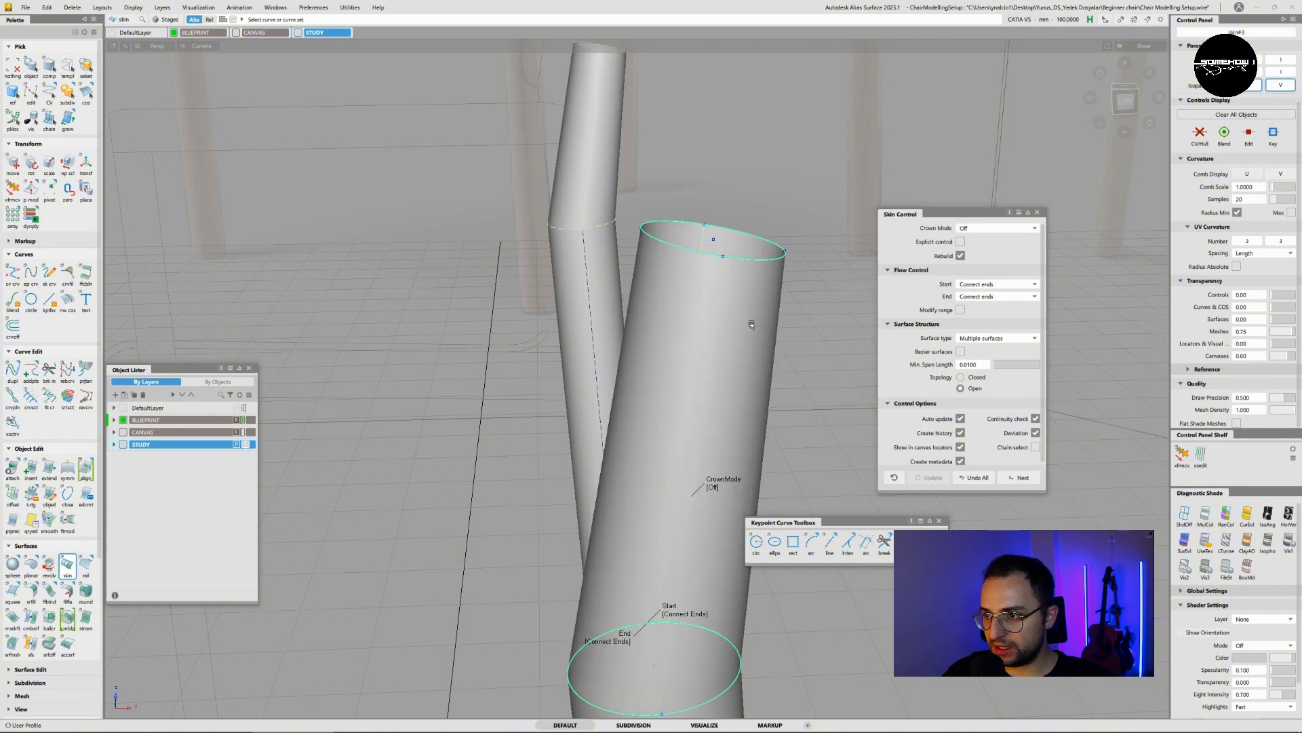
left_click(1125, 97)
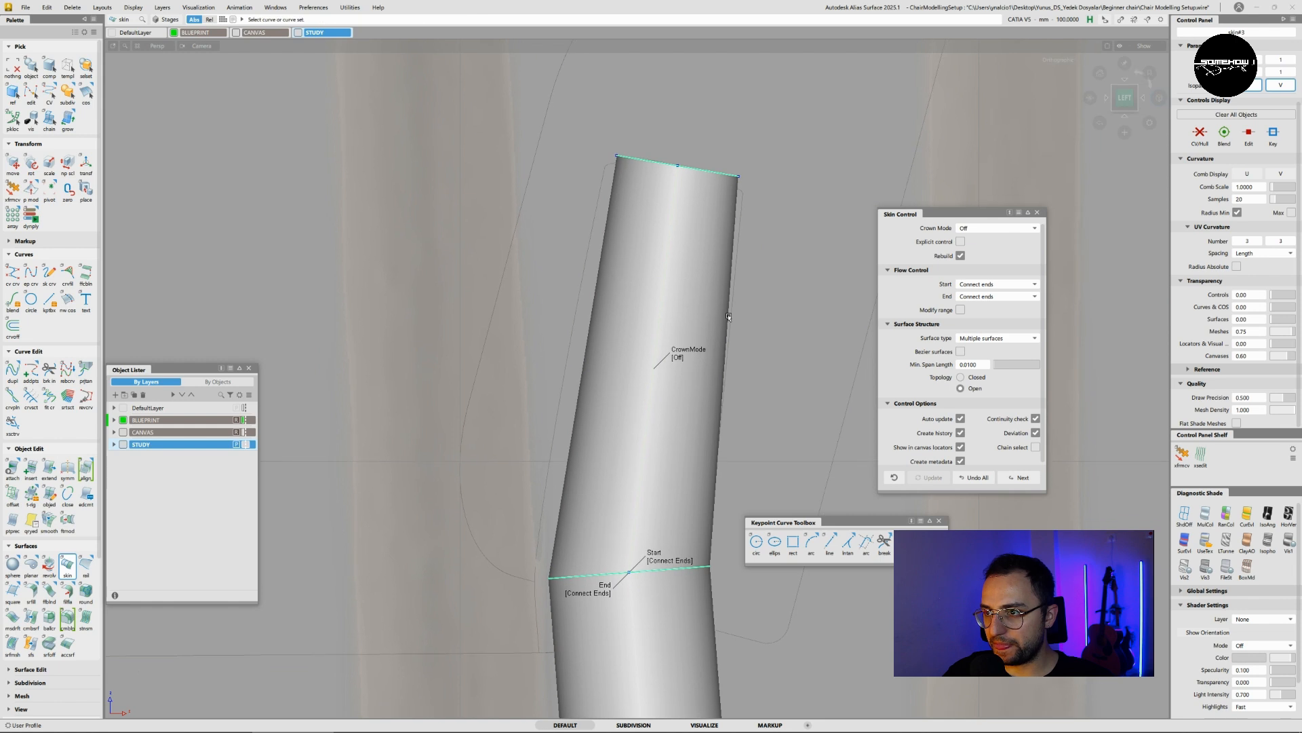
- Pick the tilted top circle for a move and check the leg down to the floor against the side-view outline
left_click_drag(709, 197, 742, 169, "ctrl+shift")
left_click(711, 174)
left_click(717, 159)
left_click(713, 173)
middle_click_drag(863, 181, 799, 207, "ctrl+shift")
right_click_drag(774, 276, 741, 266, "alt+shift")
middle_click_drag(742, 266, 735, 169, "alt+shift")
right_click_drag(738, 349, 701, 352, "alt+shift")
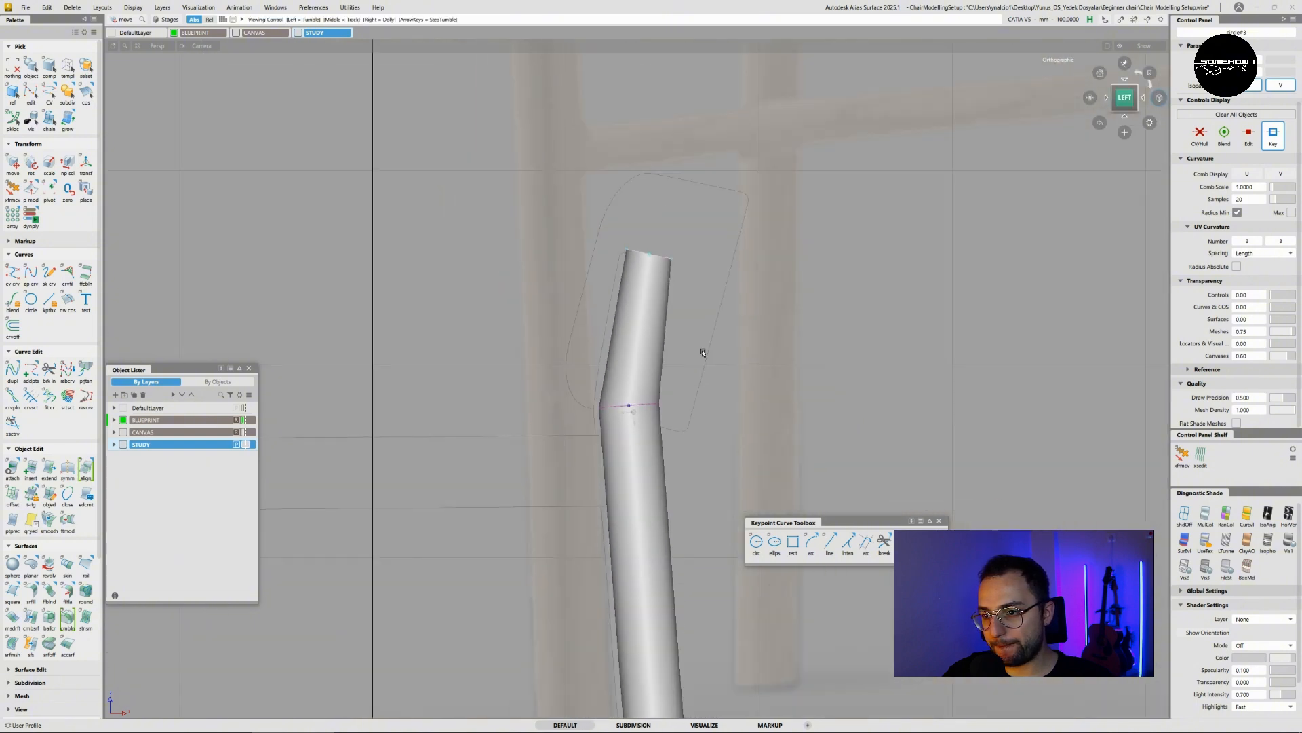
middle_click_drag(710, 415, 712, 270, "alt+shift")
right_click_drag(726, 396, 689, 407, "alt+shift")
middle_click_drag(690, 407, 671, 143, "alt+shift")
middle_click_drag(685, 313, 678, 121, "alt+shift")
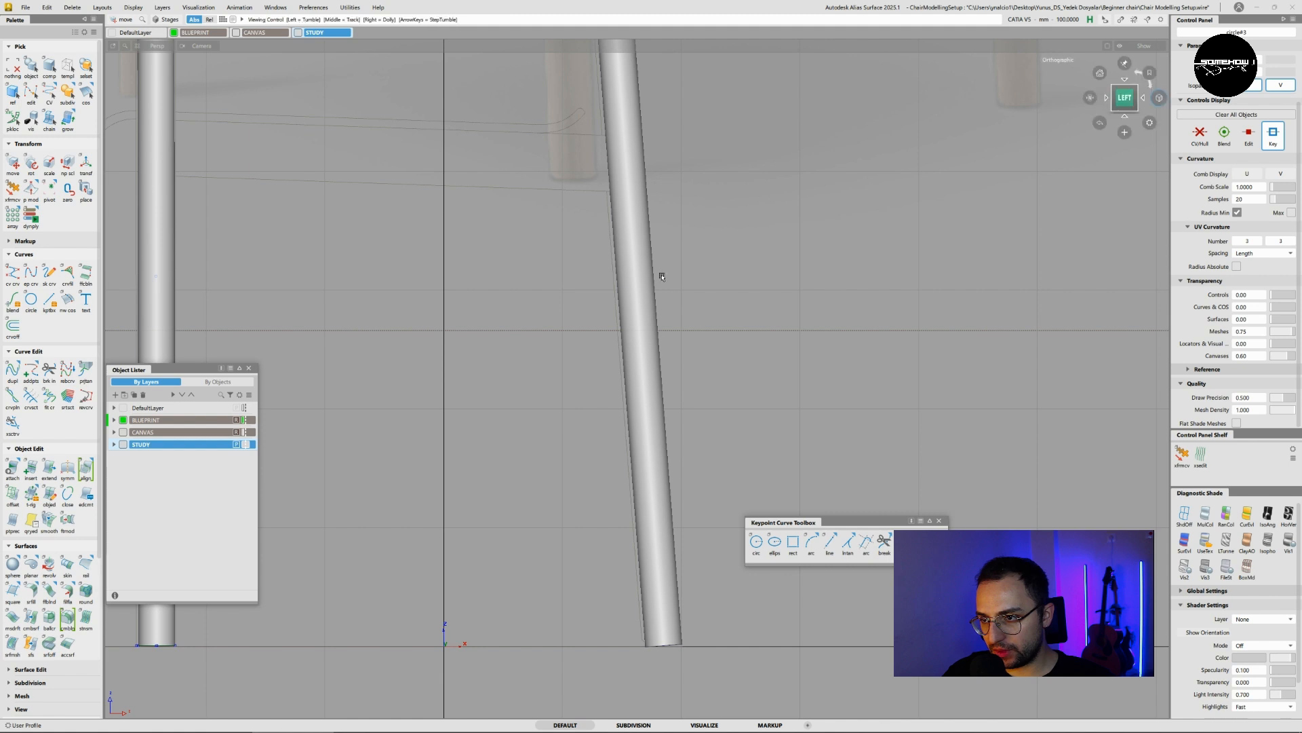
- Rotate the slanted lower leg surface slightly in the left view to follow the blueprint outline, and clear the selection
left_click_drag(679, 354, 641, 299, "ctrl+shift")
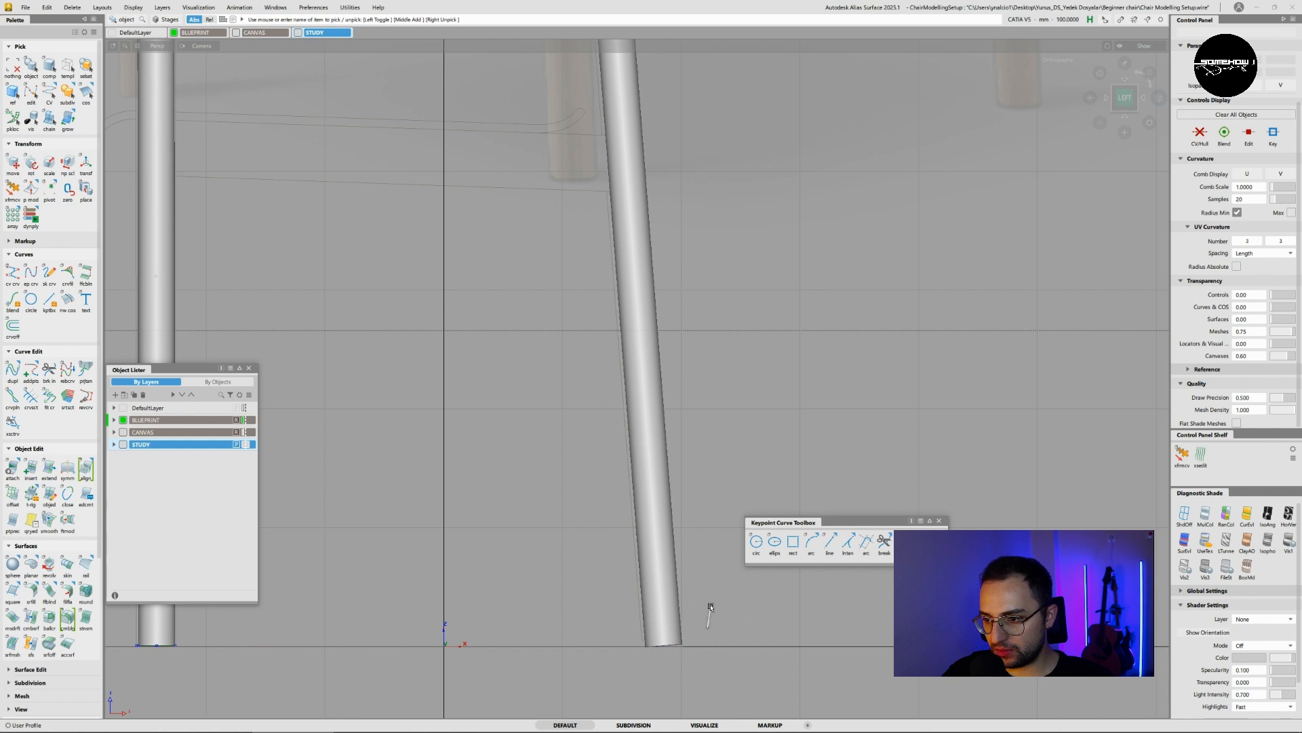
left_click_drag(725, 597, 671, 647, "ctrl+shift")
middle_click_drag(708, 639, 716, 619, "ctrl+shift")
right_click_drag(716, 434, 701, 426, "alt+shift")
middle_click_drag(702, 425, 710, 584, "alt+shift")
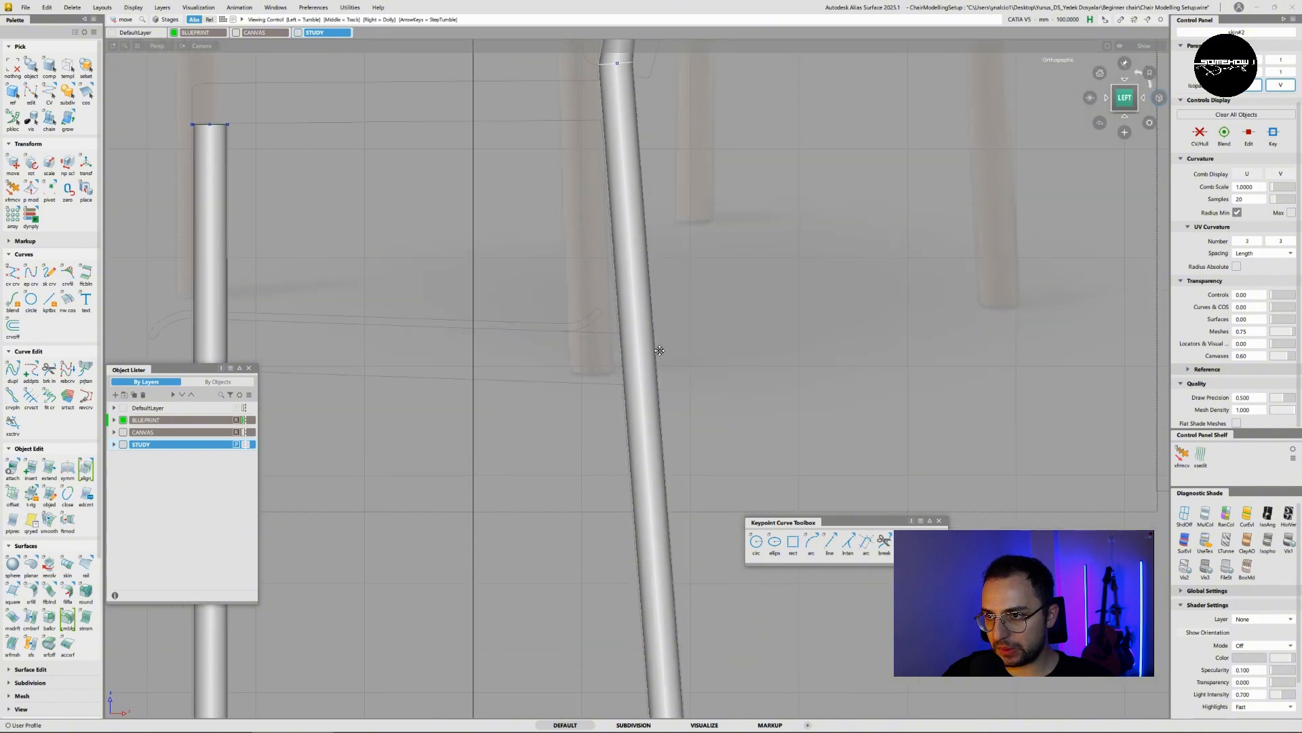
middle_click_drag(658, 351, 671, 563, "alt+shift")
right_click_drag(614, 291, 678, 259, "alt+shift")
middle_click_drag(688, 217, 678, 411, "alt+shift")
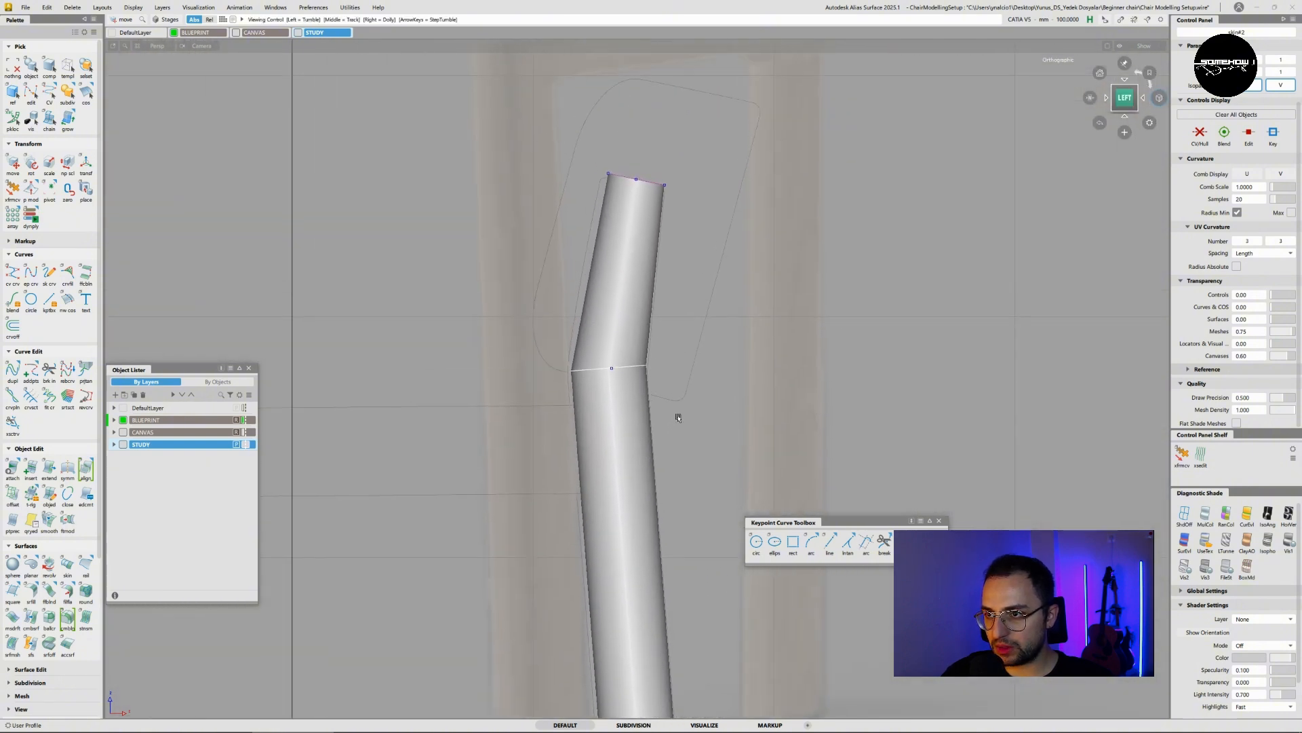
right_click(732, 367, "ctrl+shift")
mouse_move(737, 372)
right_mouse_down("ctrl+shift")
mouse_move(707, 377)
mouse_move(734, 388)
right_mouse_up("ctrl+shift")
middle_click_drag(735, 385, 726, 381)
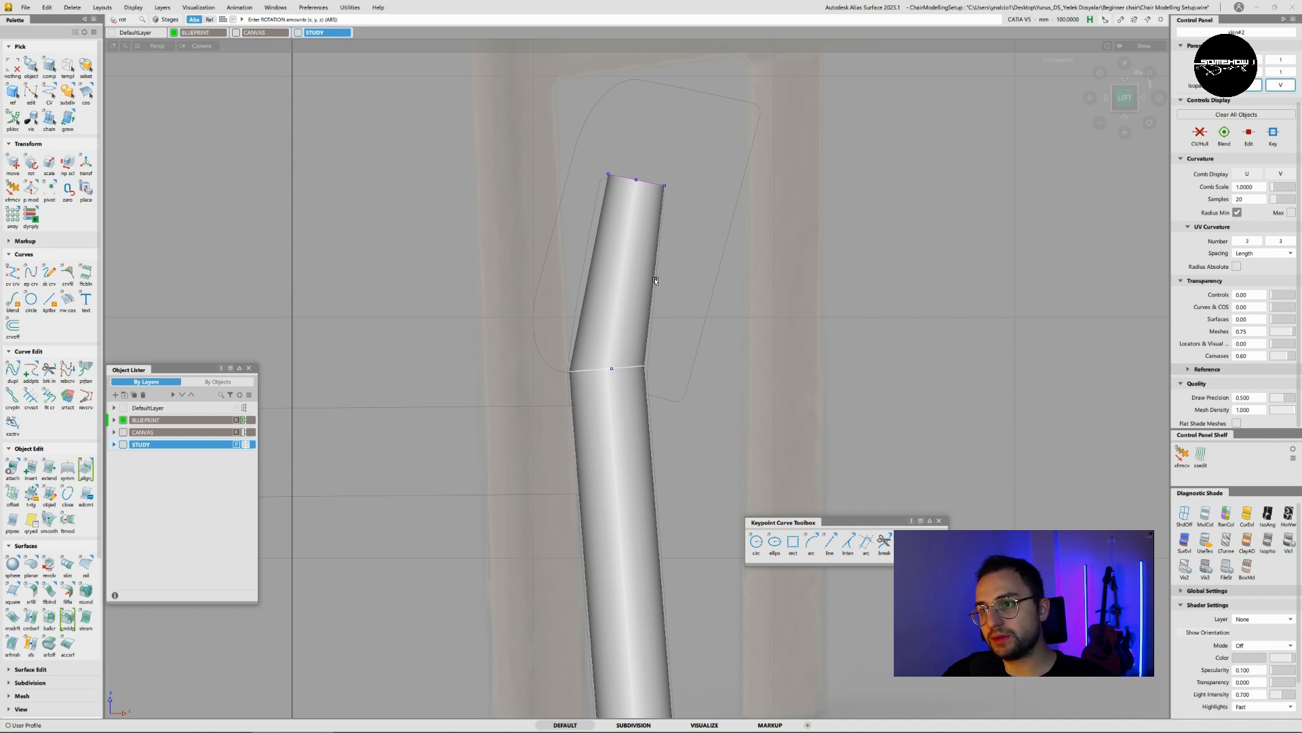
left_click_drag(655, 281, 653, 245, "ctrl+shift")
right_click_drag(653, 244, 665, 85, "alt+shift")
middle_click_drag(664, 85, 687, 328, "alt+shift")
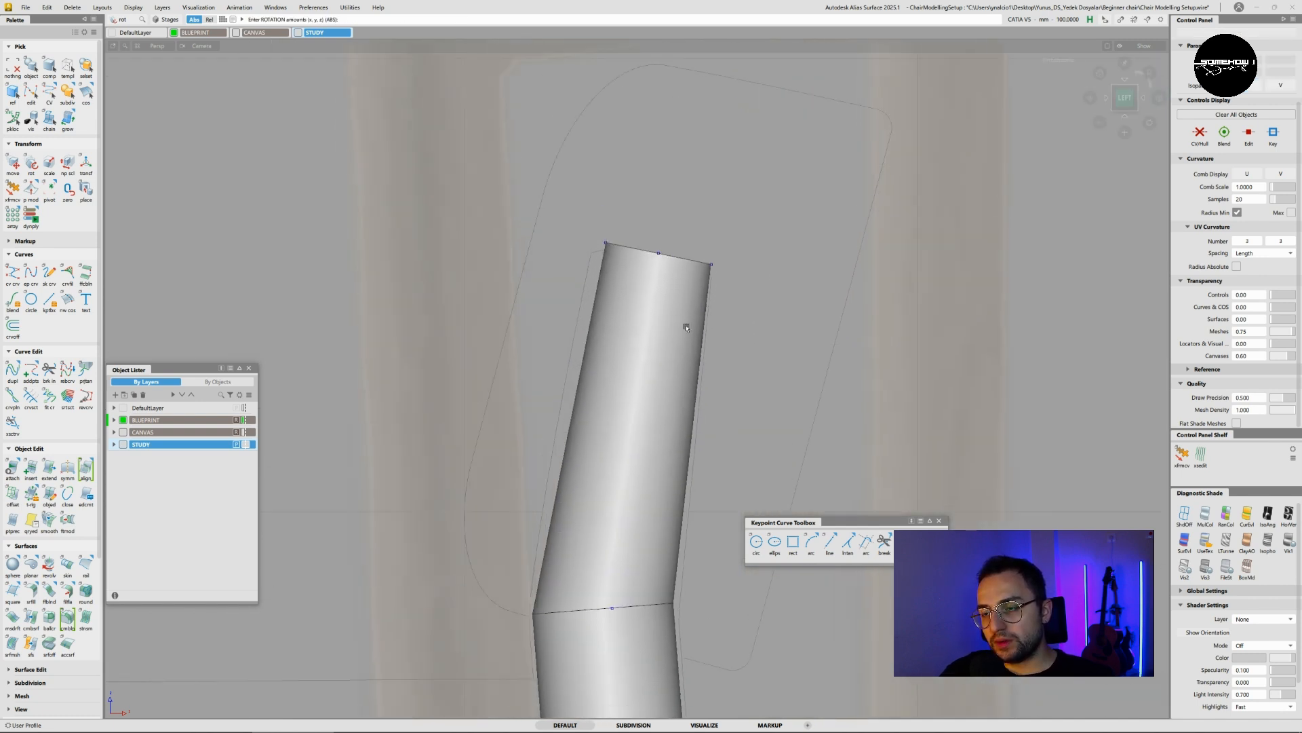
left_click_drag(645, 252, 639, 243, "ctrl+shift")
left_click(637, 255)
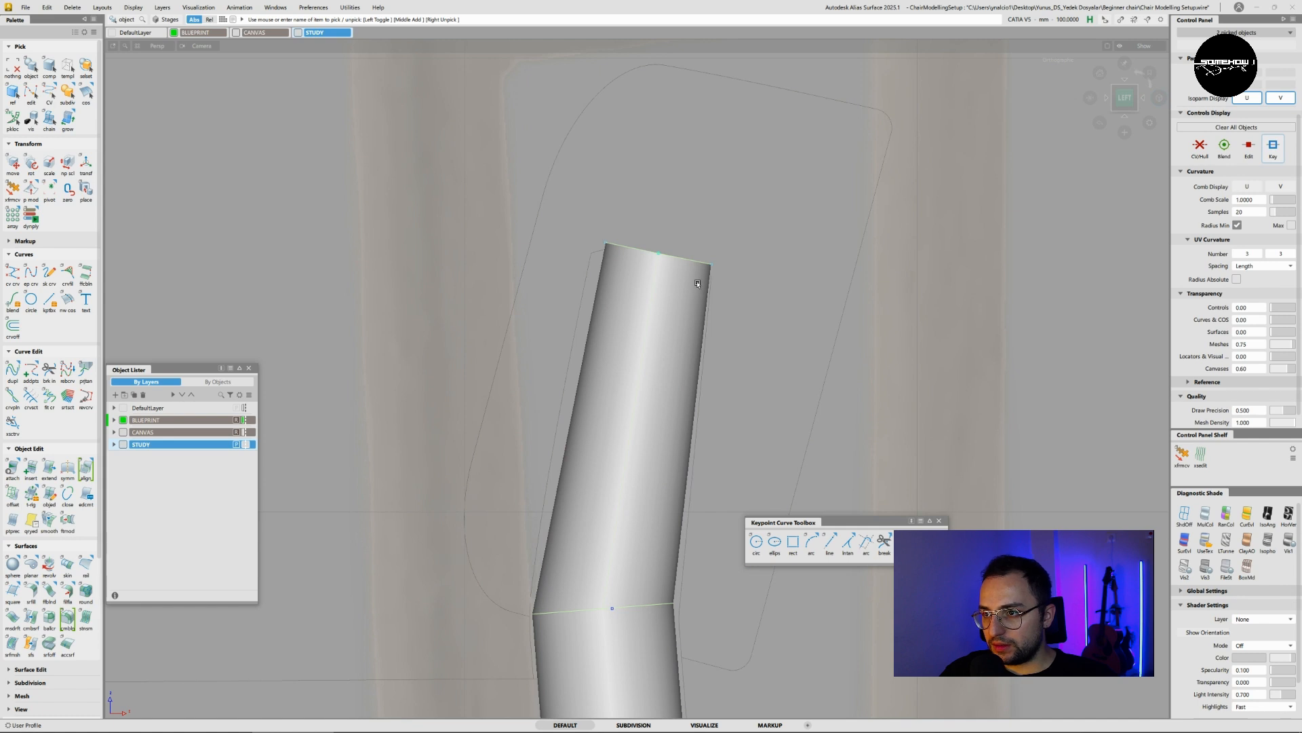
left_click_drag(775, 312, 776, 294, "ctrl+shift")
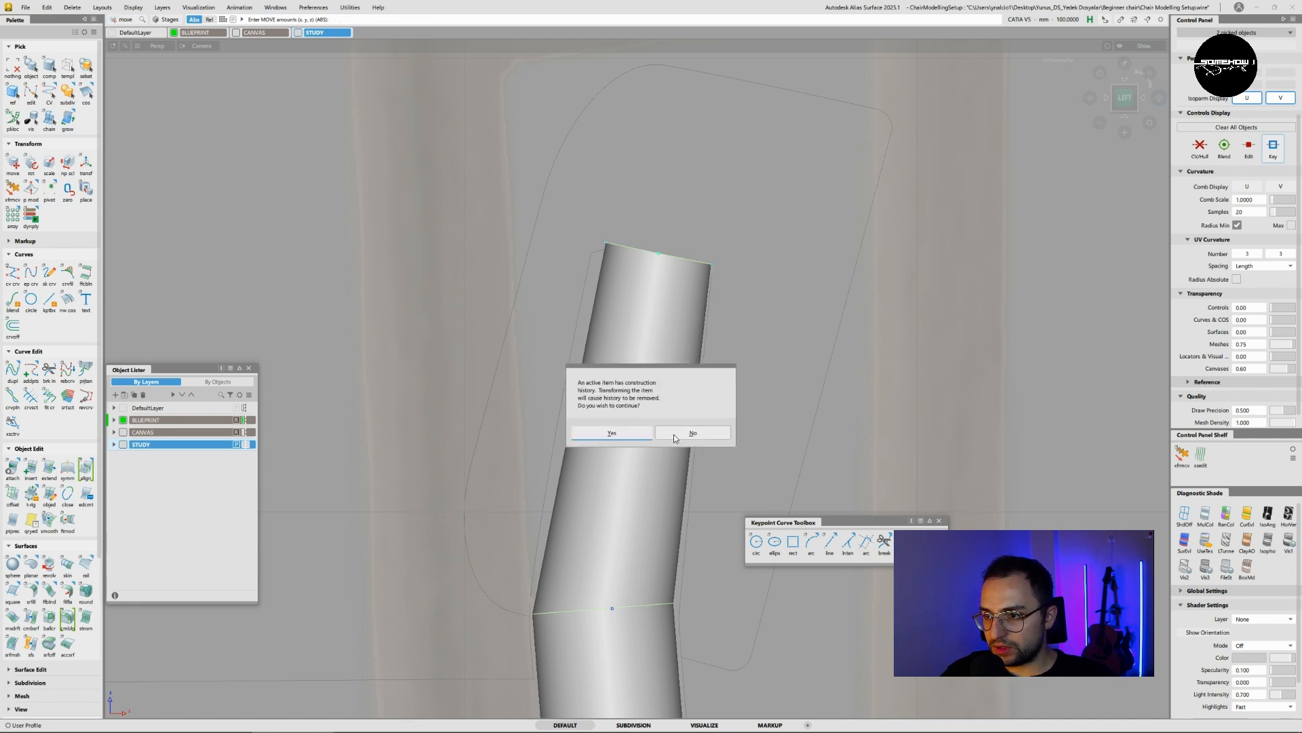
left_click(673, 438)
- Move only the top circle slightly towards the back-side line of the leg outline in the left view
left_click_drag(675, 276, 703, 259, "ctrl+shift")
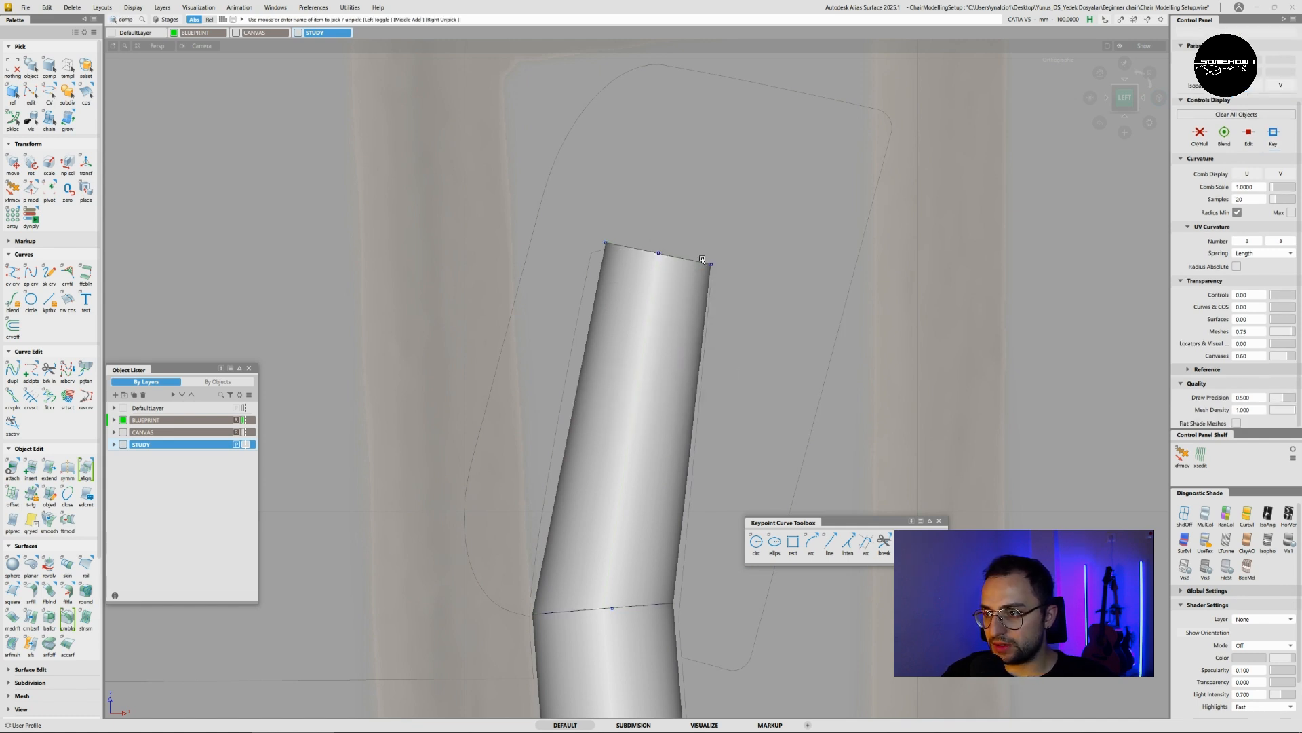
left_click(702, 259)
left_click_drag(774, 284, 779, 275, "ctrl+shift")
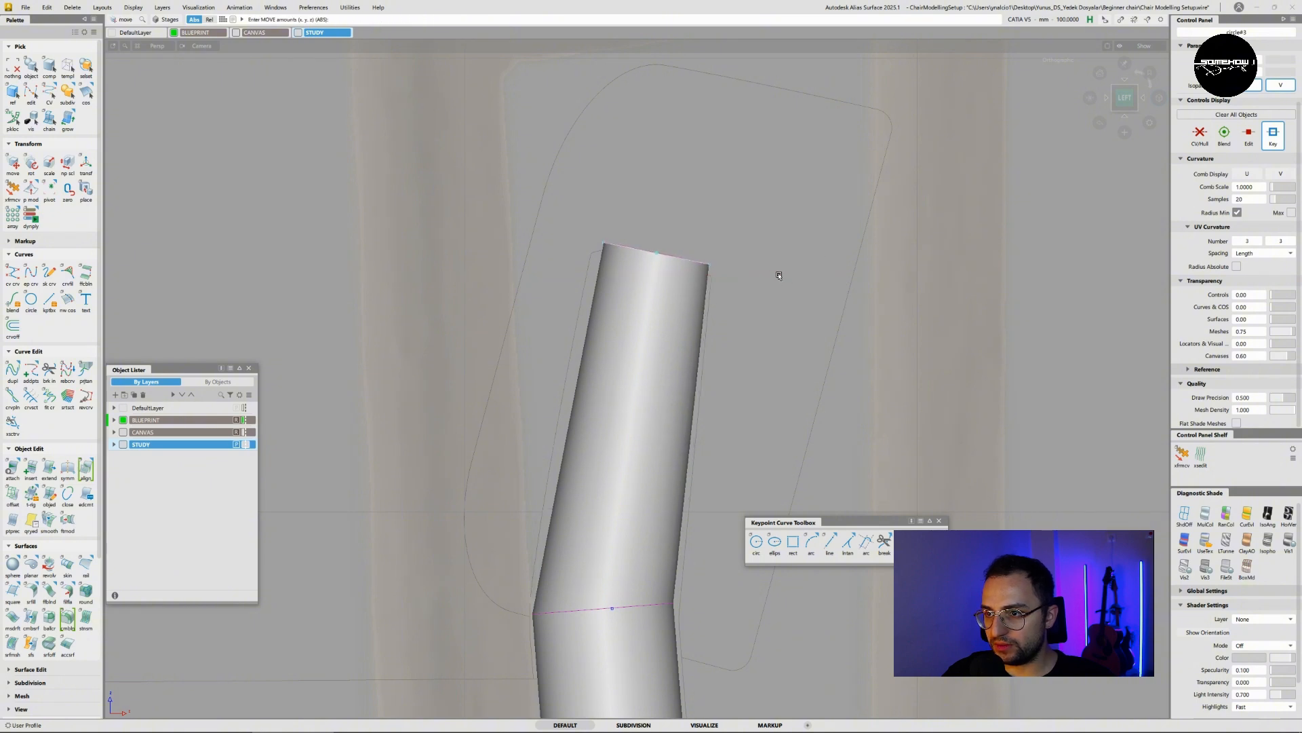
middle_click_drag(779, 276, 779, 274)
mouse_move(752, 240)
left_mouse_down("ctrl+shift")
mouse_move(780, 238)
mouse_move(752, 275)
mouse_move(747, 235)
left_mouse_up("ctrl+shift")
- Set the top circle's pivot on its lower edge point and scale the circle up slightly to fit the outline's width
left_click(49, 191)
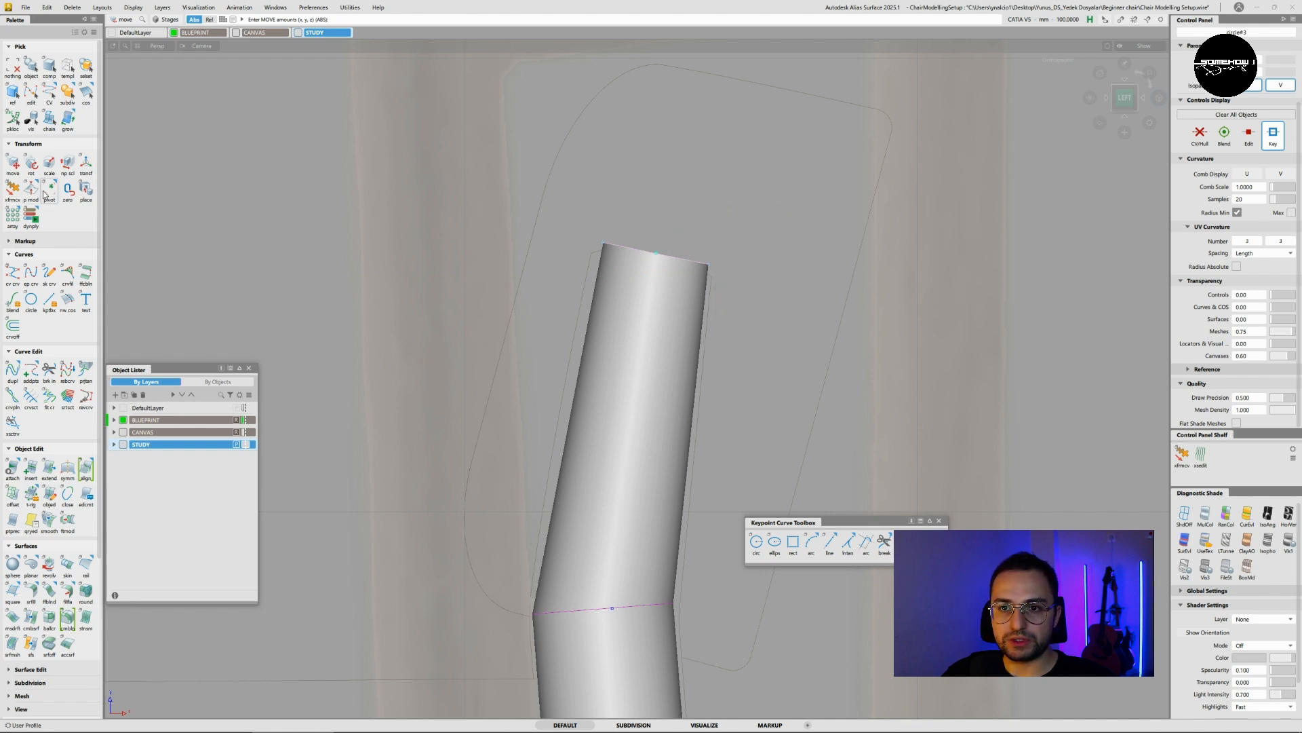
left_click(717, 258)
right_click_drag(735, 263, 758, 262, "ctrl+shift")
left_click_drag(758, 262, 773, 262)
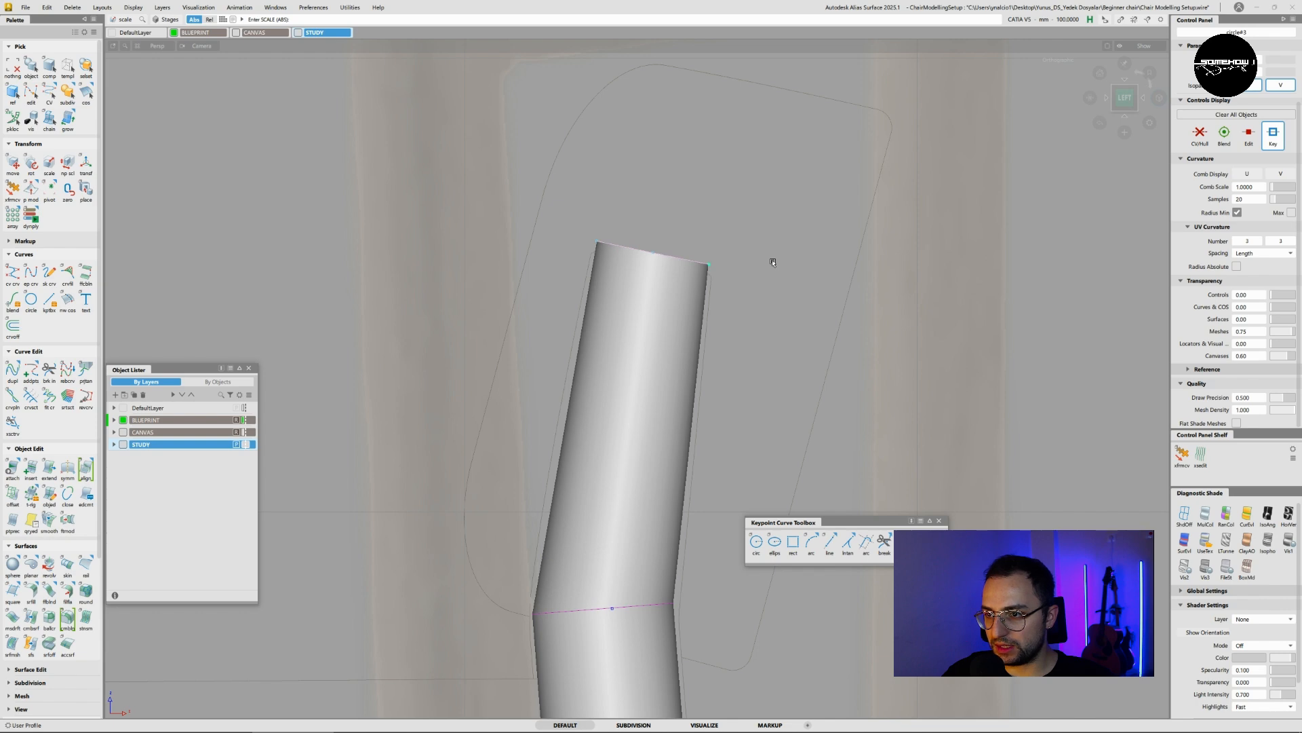
- Inspect the four chair legs in perspective and compare their positions in the front view
mouse_move(637, 271)
left_mouse_down("alt+shift")
mouse_move(583, 373)
mouse_move(489, 448)
mouse_move(500, 435)
left_mouse_up("alt+shift")
left_click_drag(542, 427, 608, 418, "ctrl+shift")
right_click_drag(648, 339, 680, 398, "alt+shift")
left_click_drag(680, 398, 747, 303, "alt+shift")
right_click_drag(747, 302, 754, 701, "alt+shift")
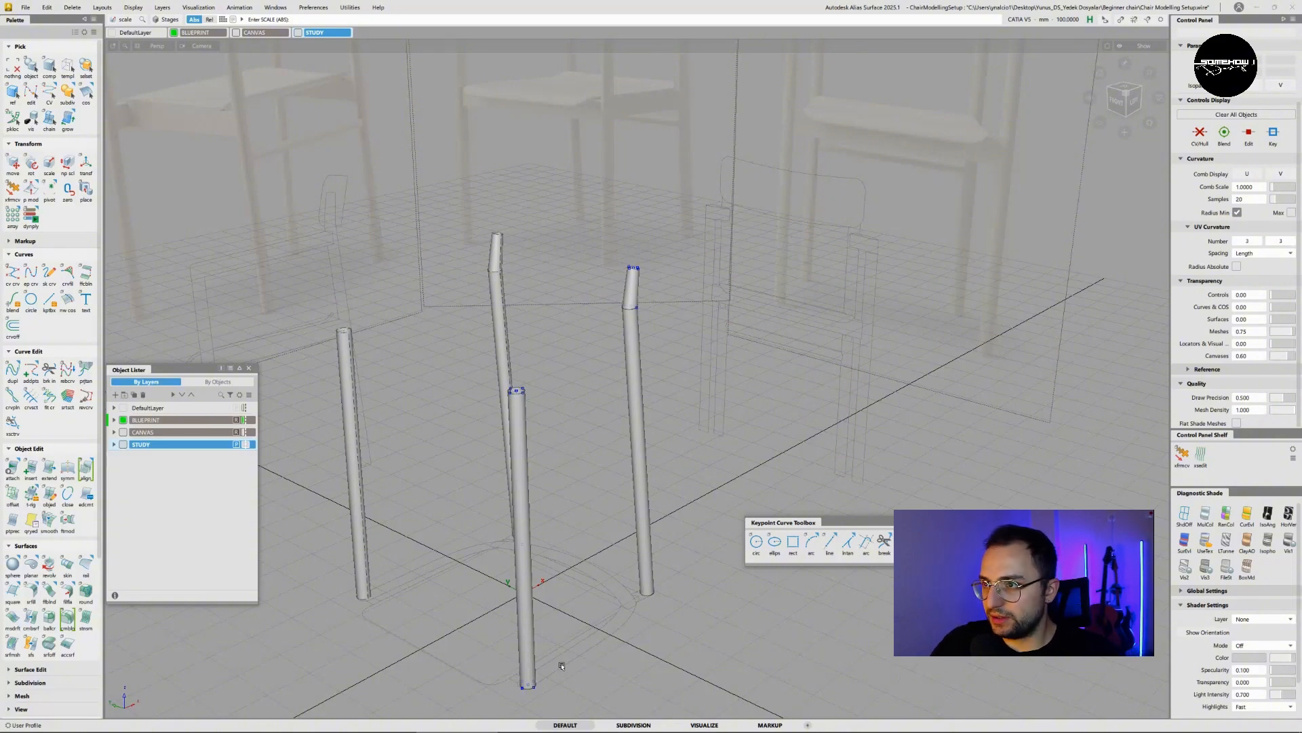
left_click(1120, 100)
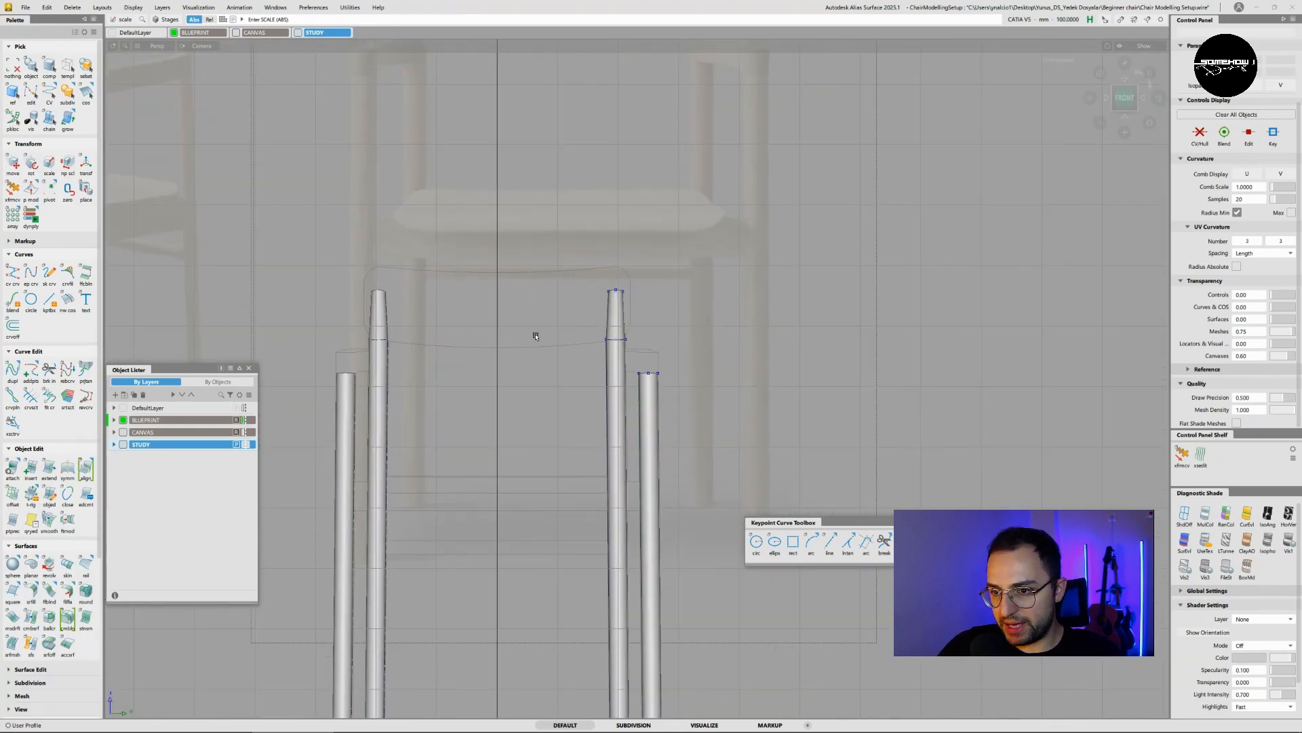
left_click_drag(581, 348, 664, 324, "alt+shift")
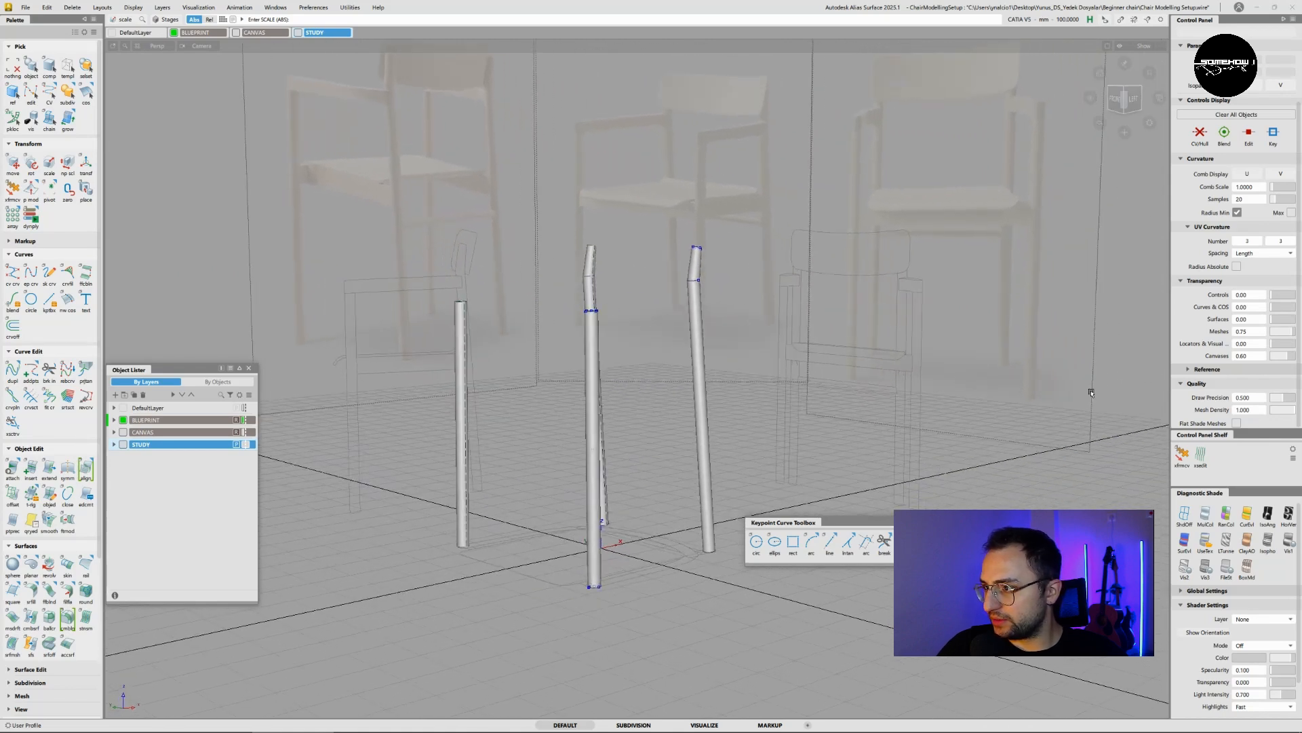
- Set the canvas transparency to 0.00 and examine how the rails join the legs beneath the seat in the chair photos
left_click_drag(1284, 357, 1262, 360)
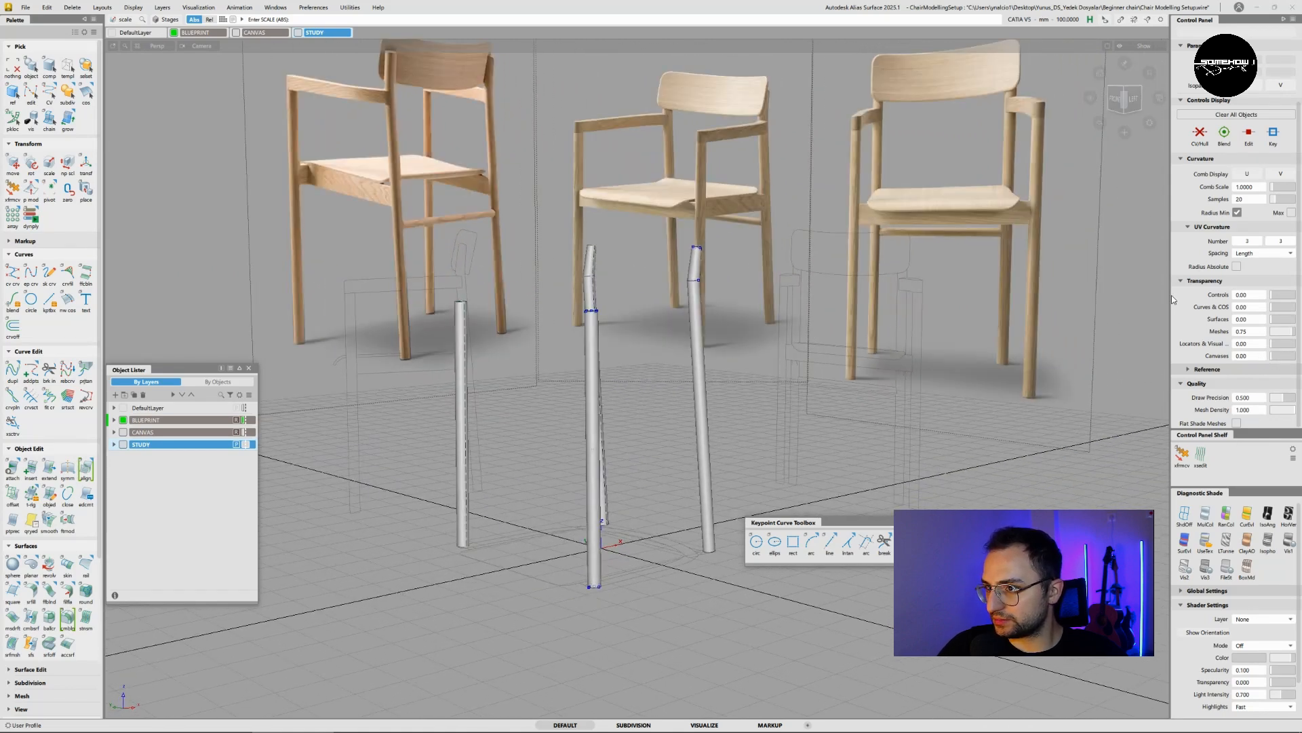
middle_click_drag(874, 190, 830, 279, "alt+shift")
right_click_drag(830, 279, 829, 169, "alt+shift")
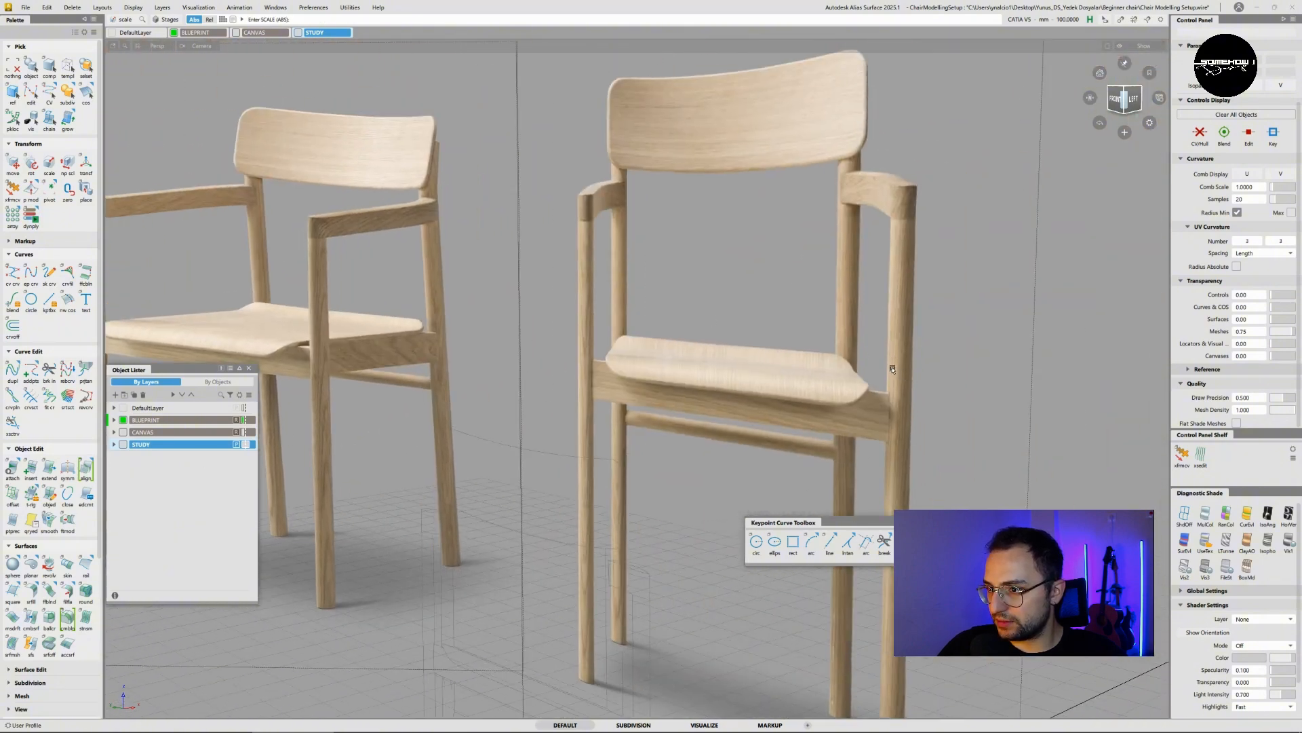
left_click_drag(889, 419, 927, 411, "alt+shift")
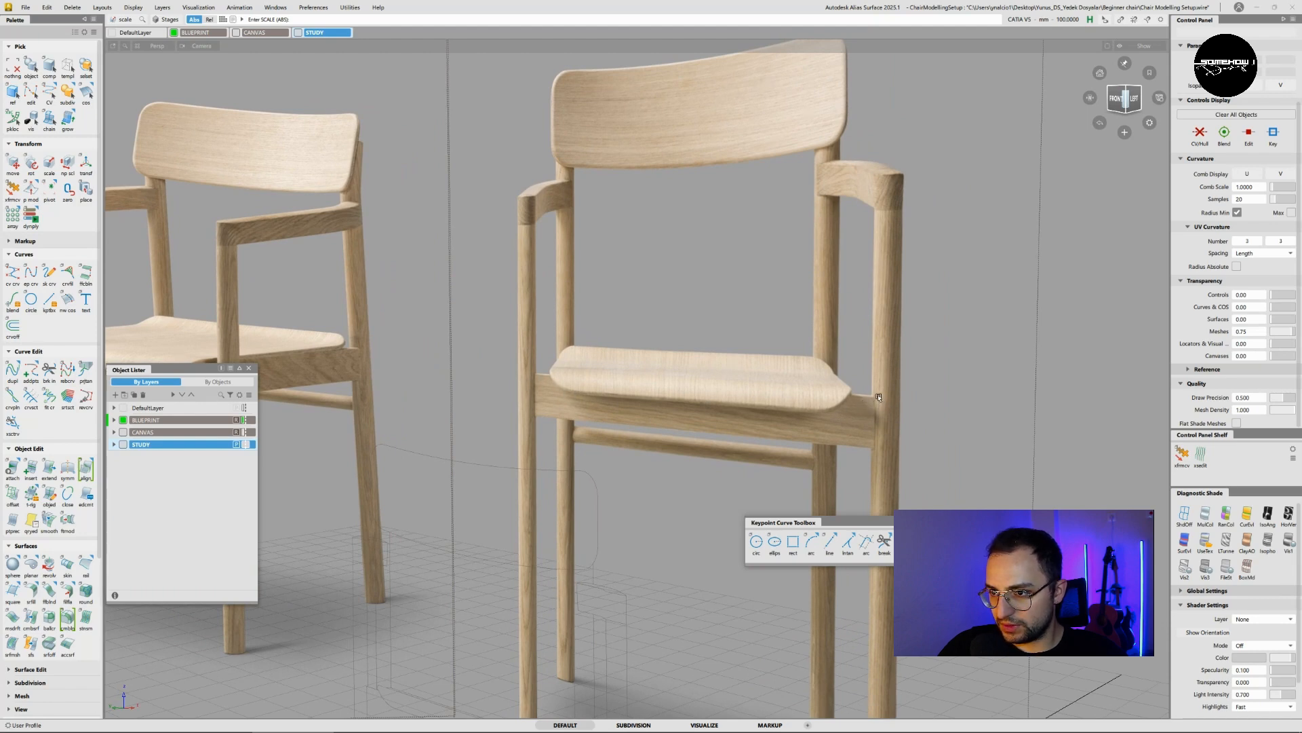
right_click_drag(812, 409, 645, 372, "alt+shift")
middle_click_drag(645, 372, 832, 353, "alt+shift")
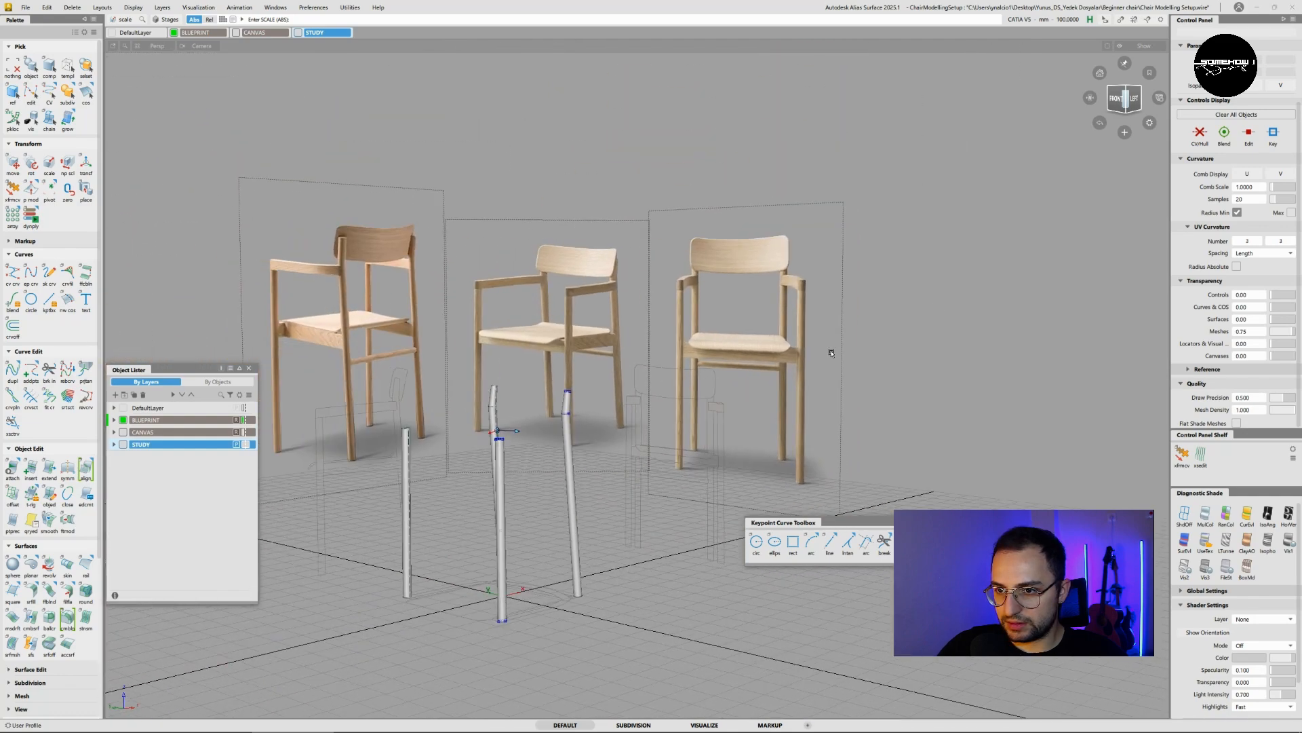
scroll(495, 466, "up", 3)
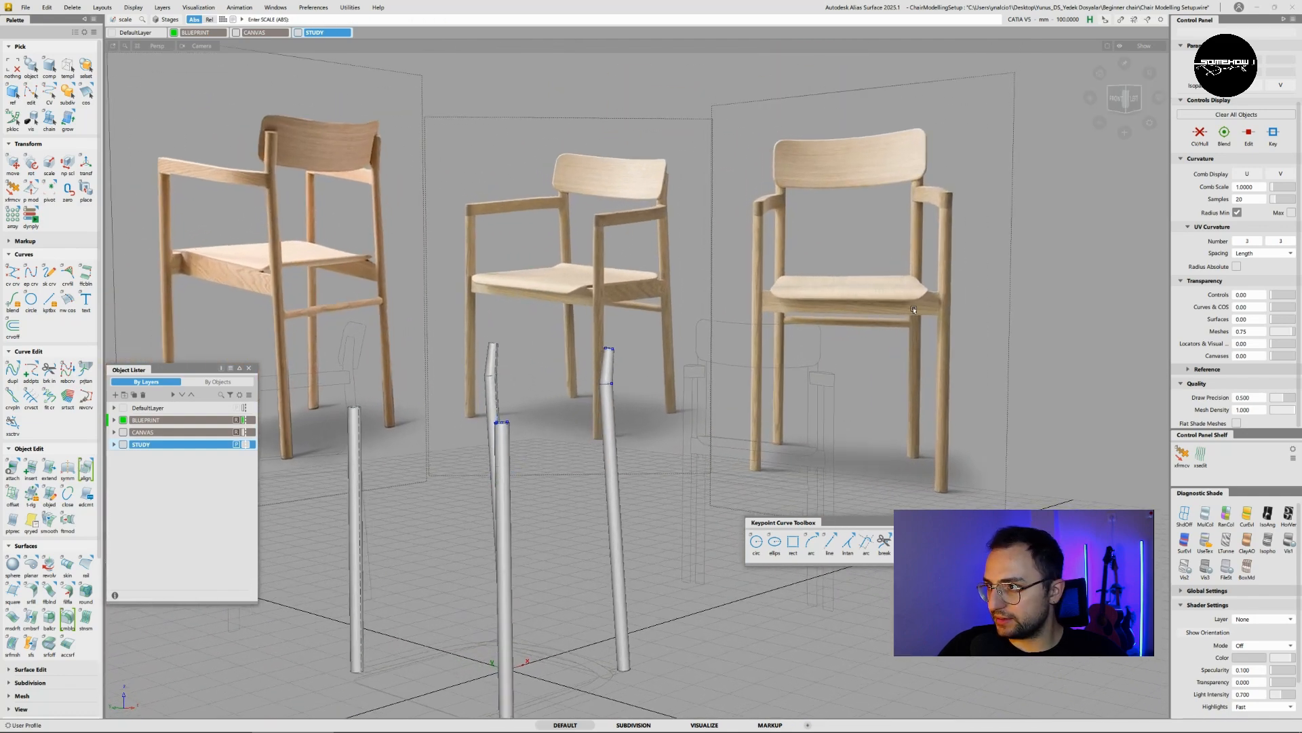
- Set the canvas transparency to 0.40 in the front view and hide the CANVAS layer
left_click(1121, 101)
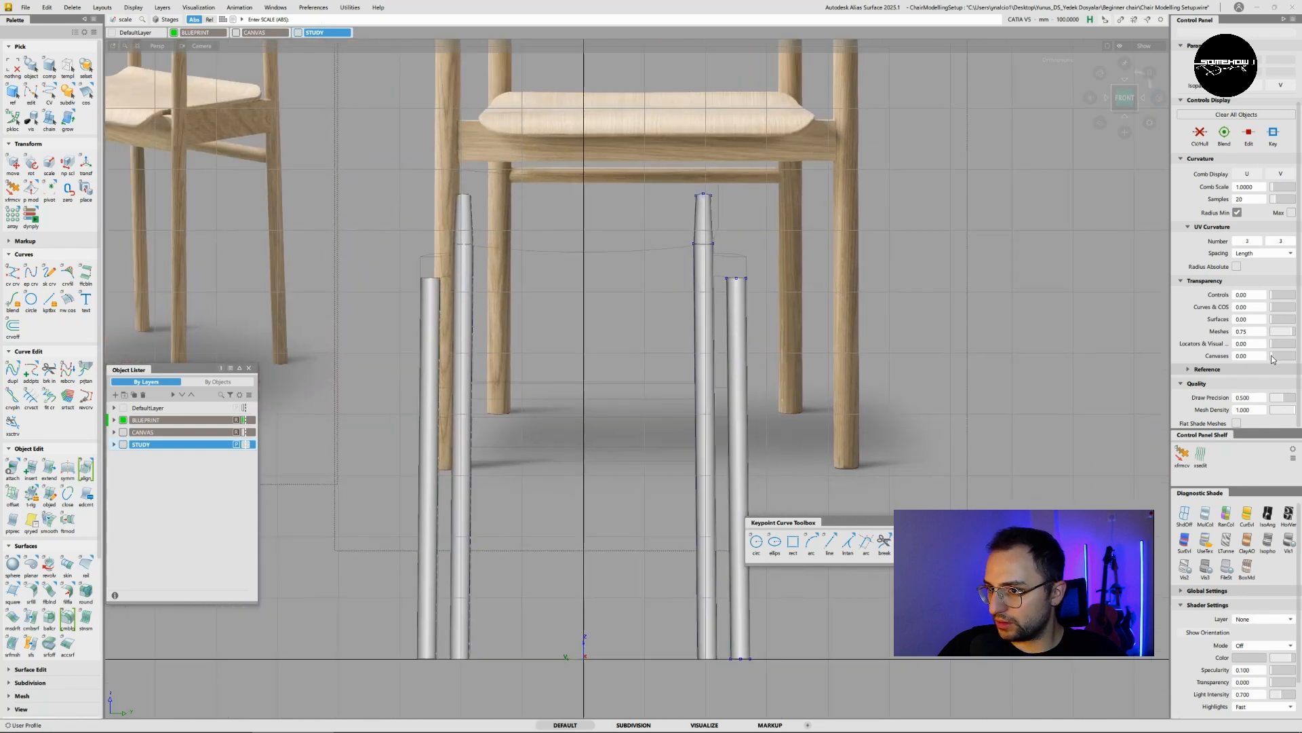
left_click_drag(1272, 356, 1280, 358)
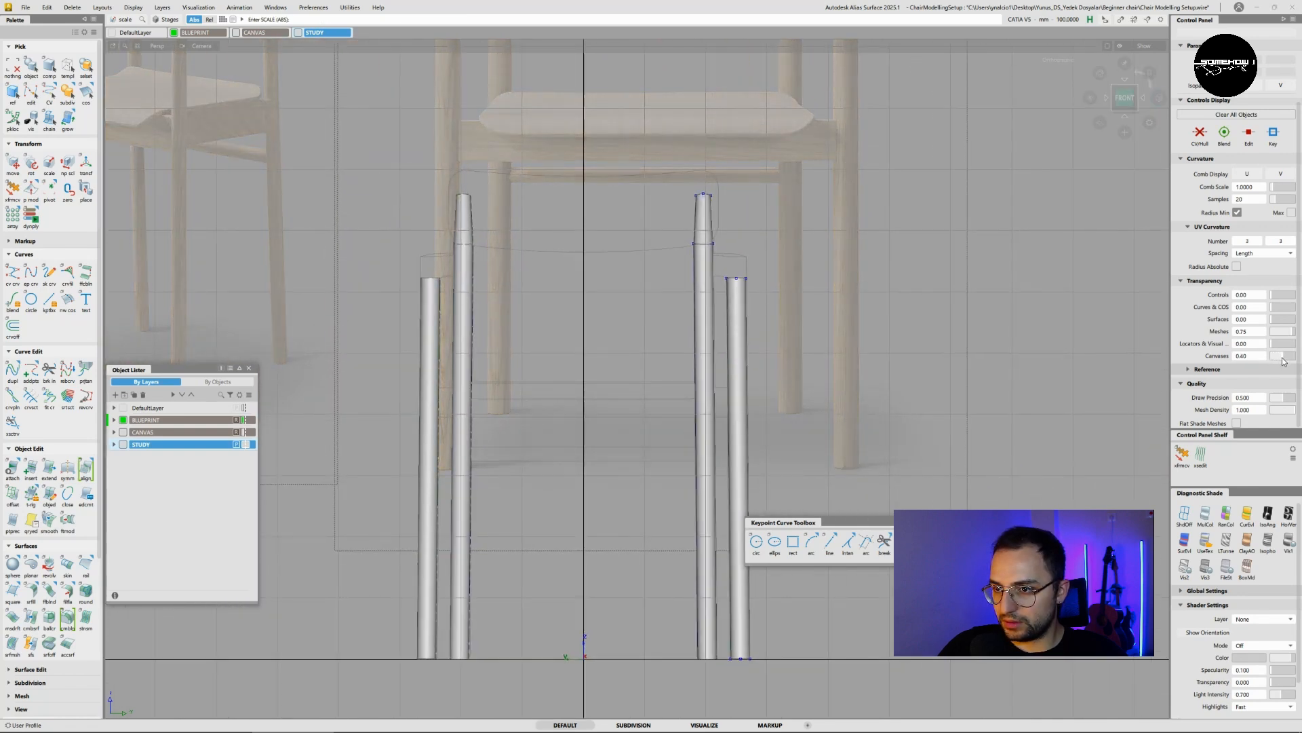
left_click(122, 433)
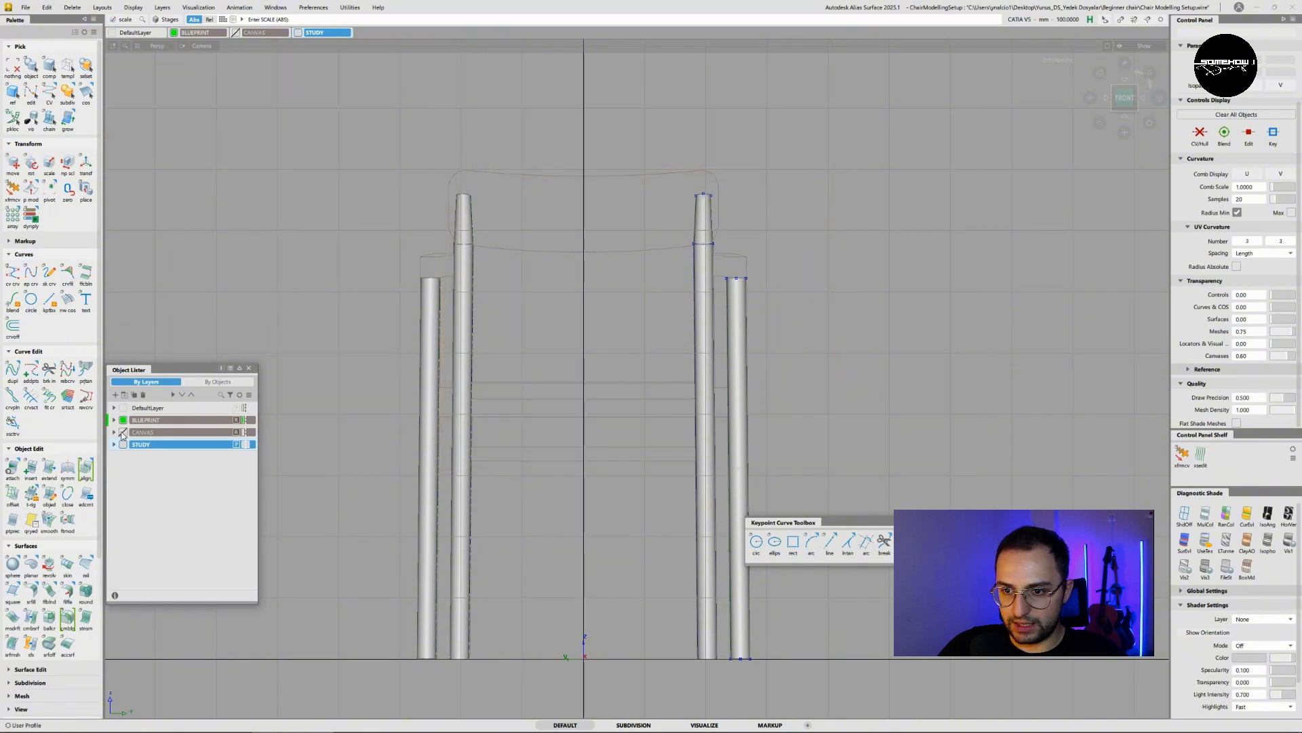
- Look over the legs against the blueprint, return to the front view and turn off diagnostic shading
right_click_drag(414, 461, 536, 499, "alt+shift")
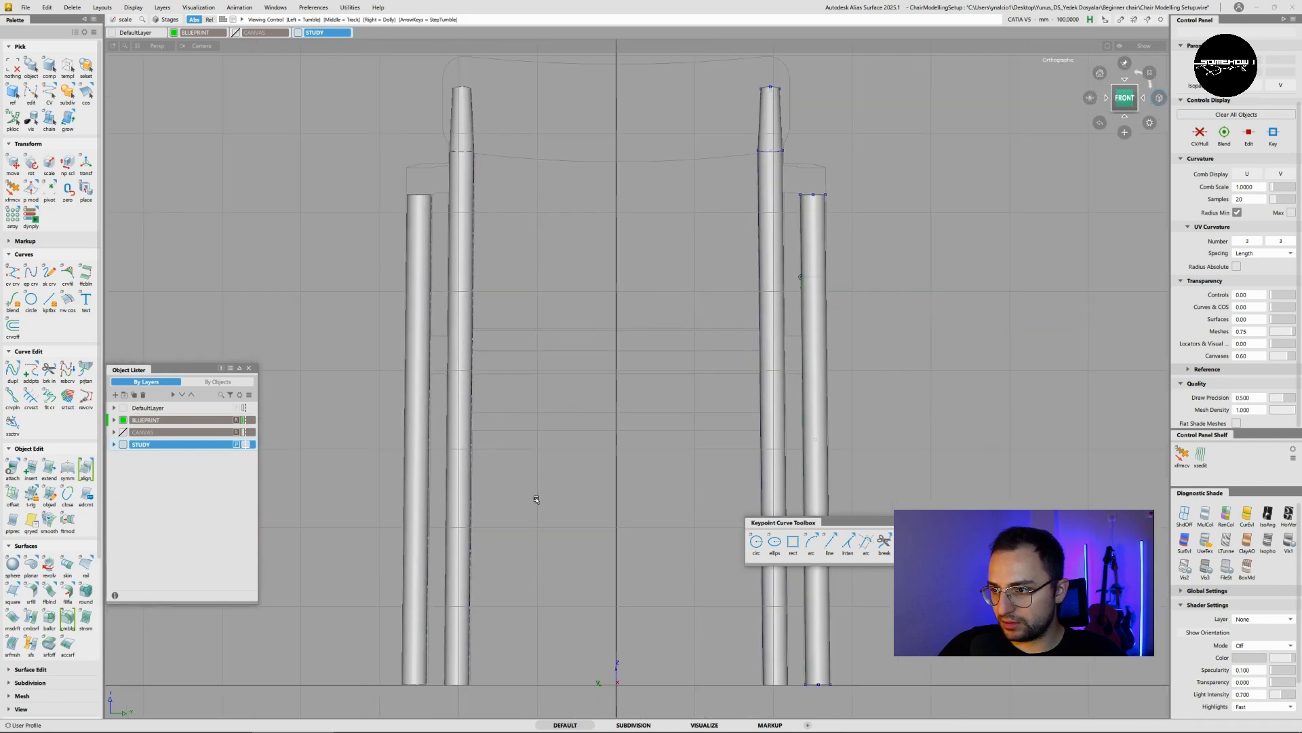
left_click_drag(651, 415, 602, 433, "alt+shift")
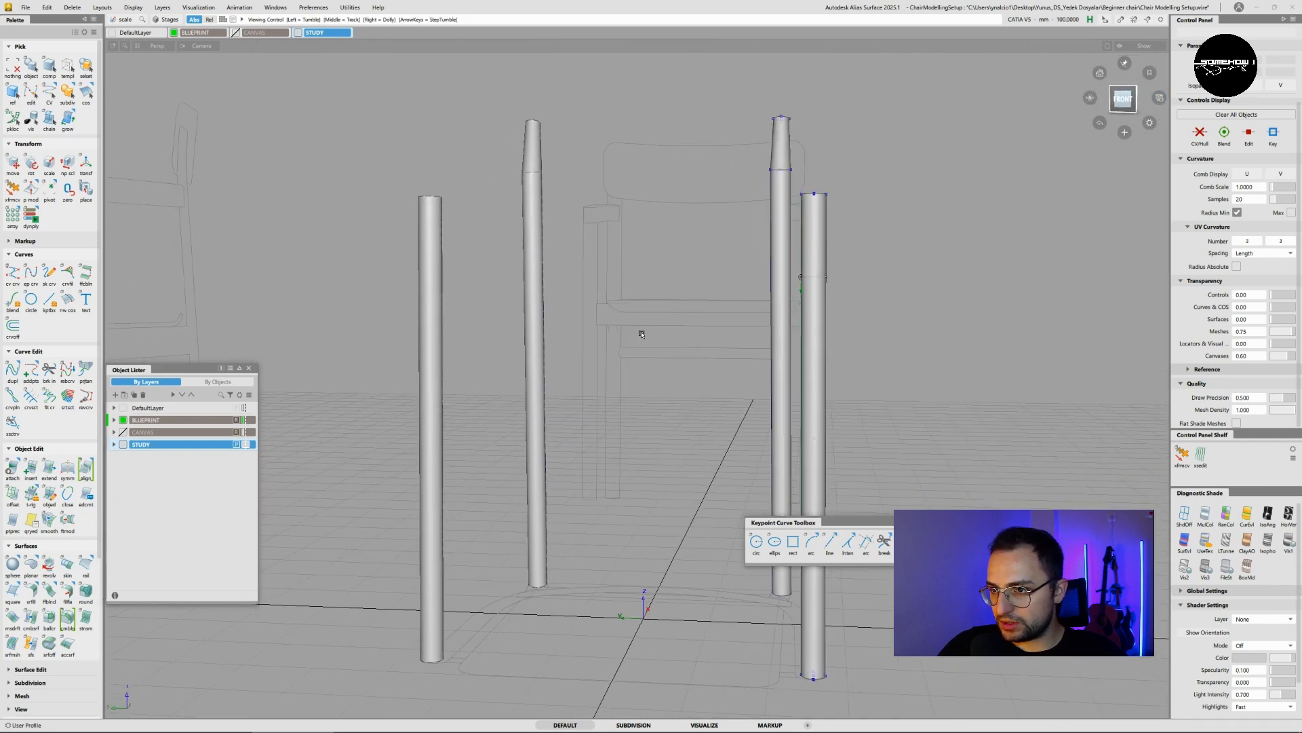
scroll(638, 326, "up", 3)
left_click(1122, 98)
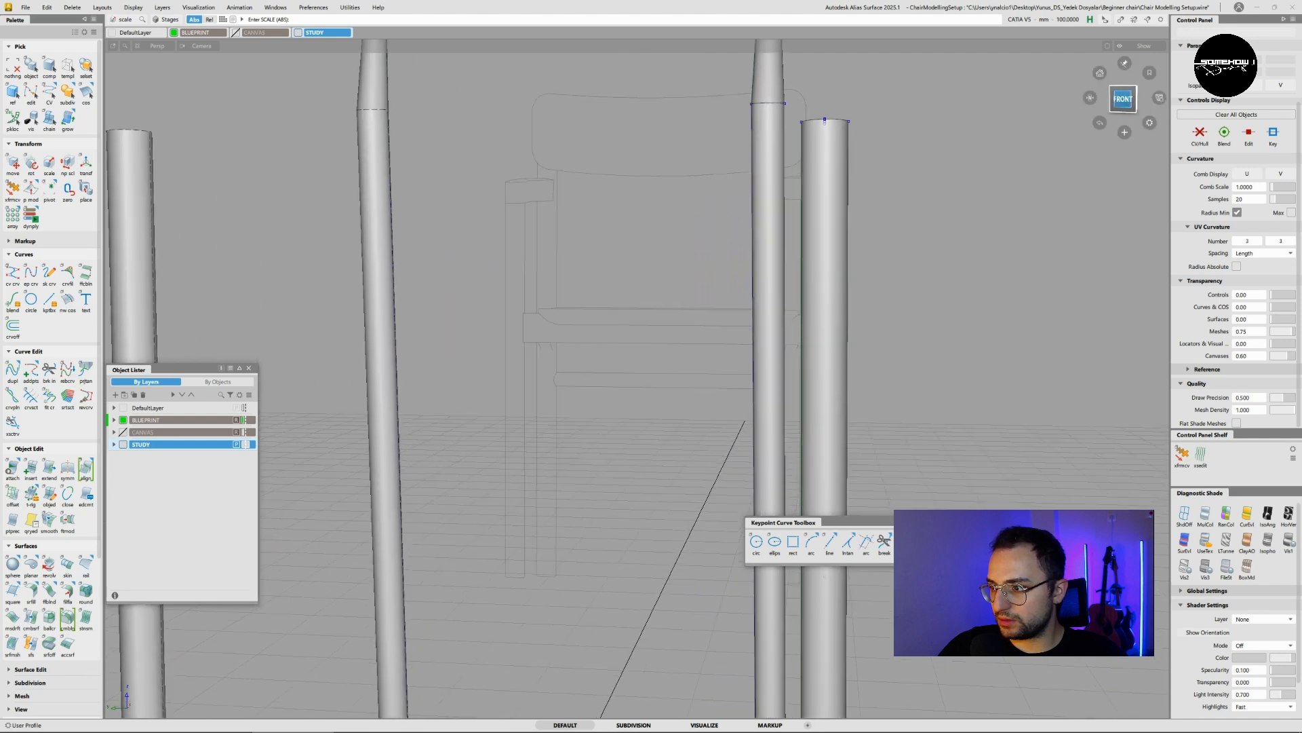
left_click(1188, 520)
- Draw a seat rail rectangle in the front view from the centre line at 0, 0, 400 out to the front leg
middle_click_drag(399, 417, 534, 363, "alt+shift")
left_click_drag(805, 525, 887, 609)
middle_click_drag(601, 381, 690, 359, "alt+shift")
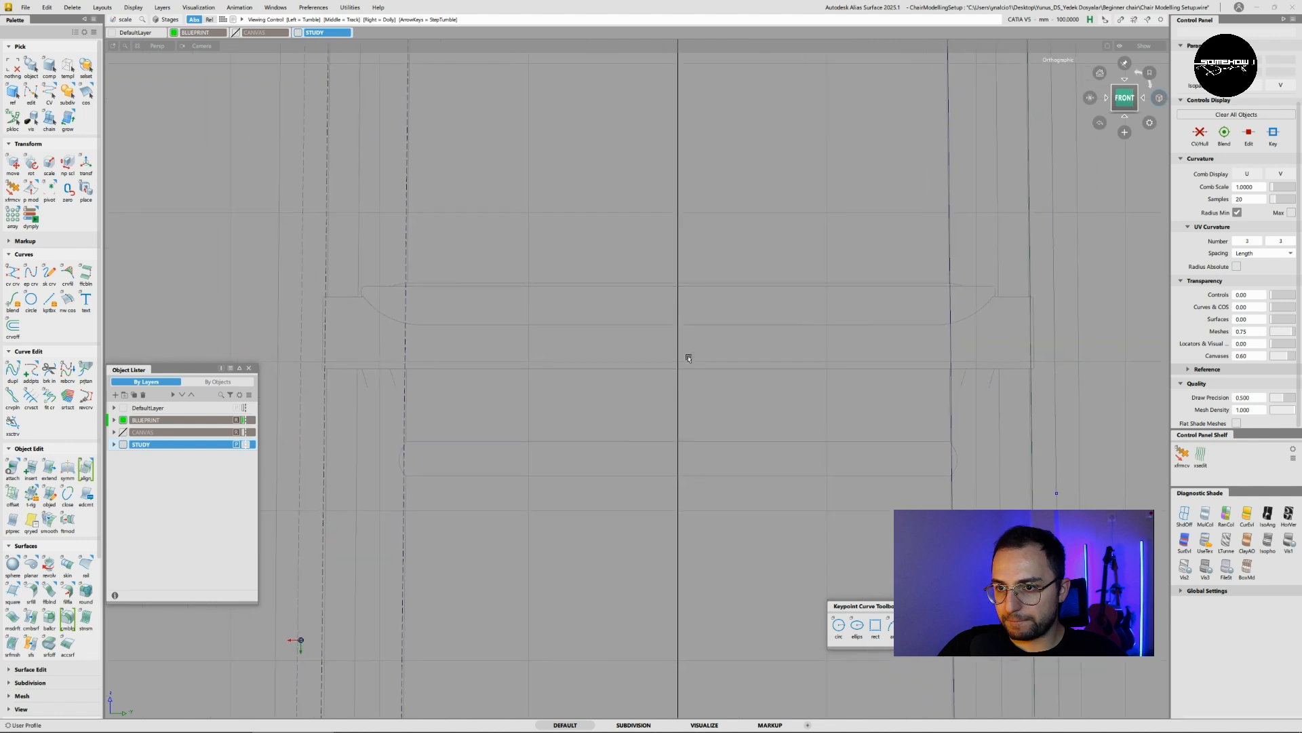
right_click_drag(696, 388, 714, 380, "alt+shift")
middle_click_drag(715, 380, 565, 429, "alt+shift")
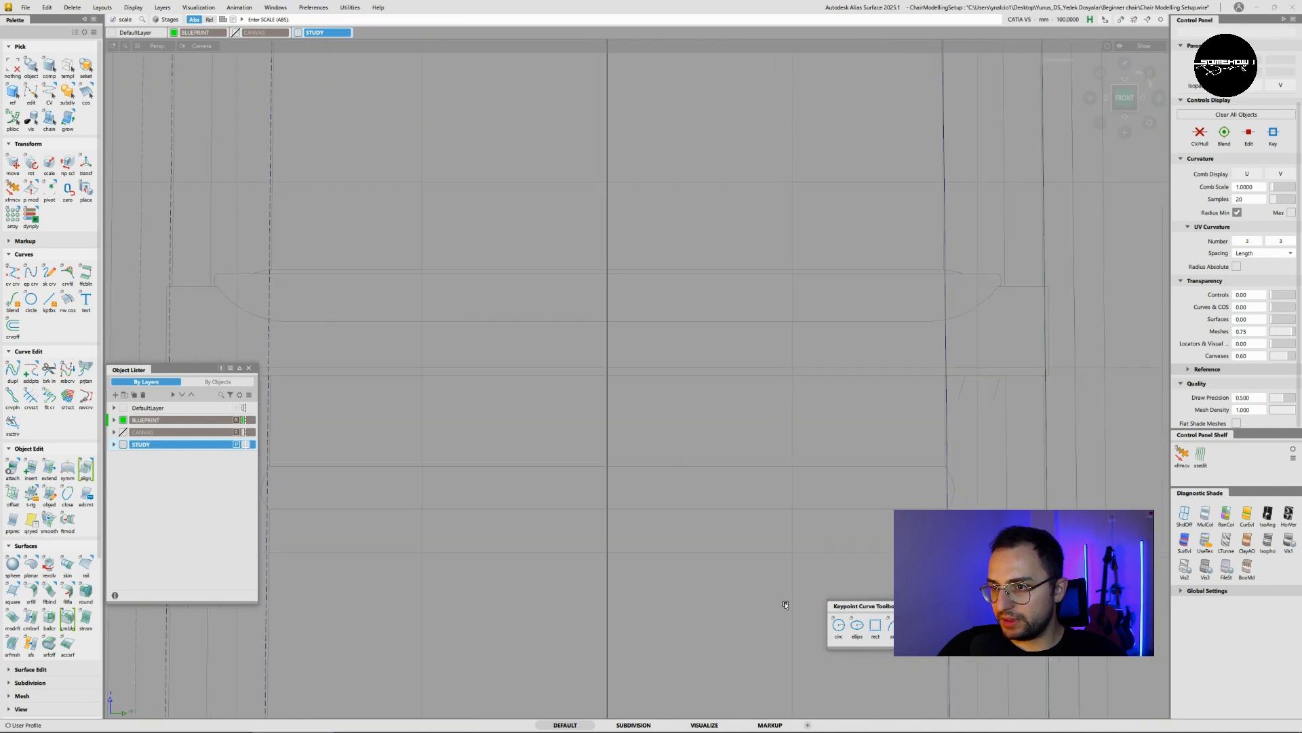
left_click(875, 627)
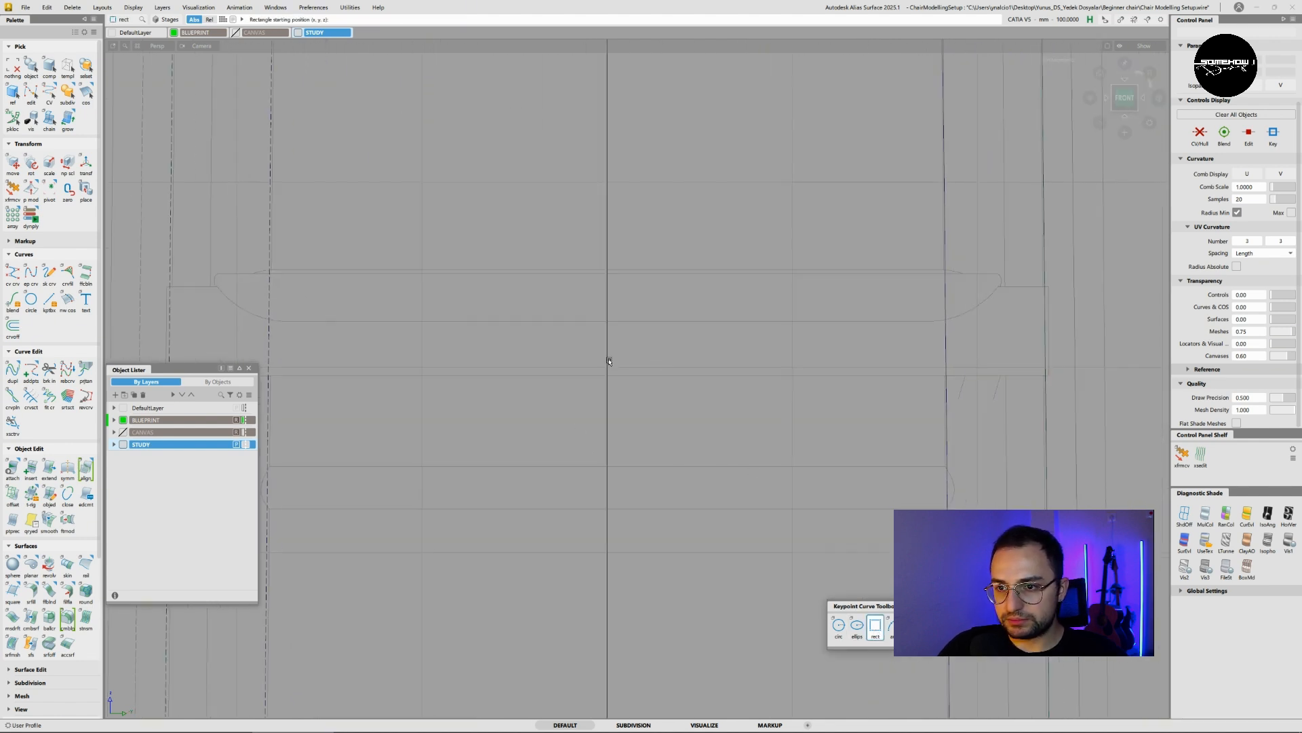
middle_click_drag(586, 328, 633, 306, "alt+shift")
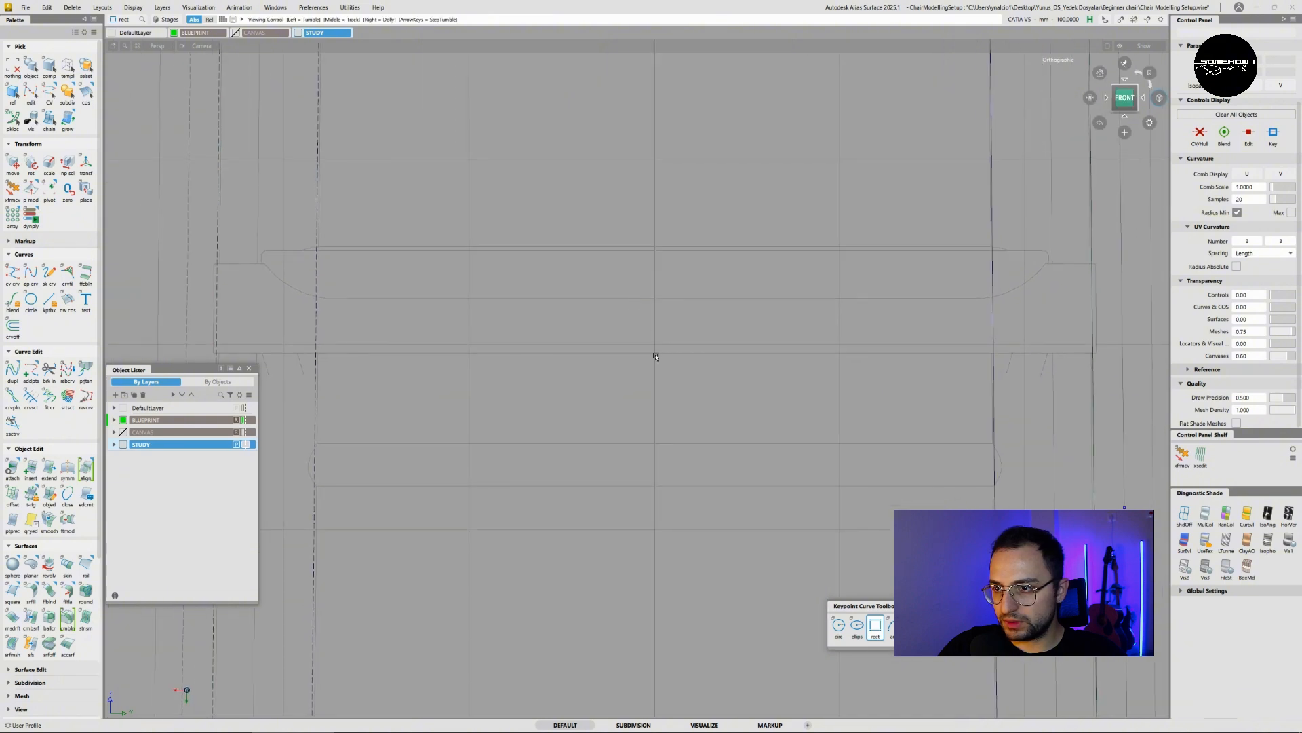
left_click(654, 353)
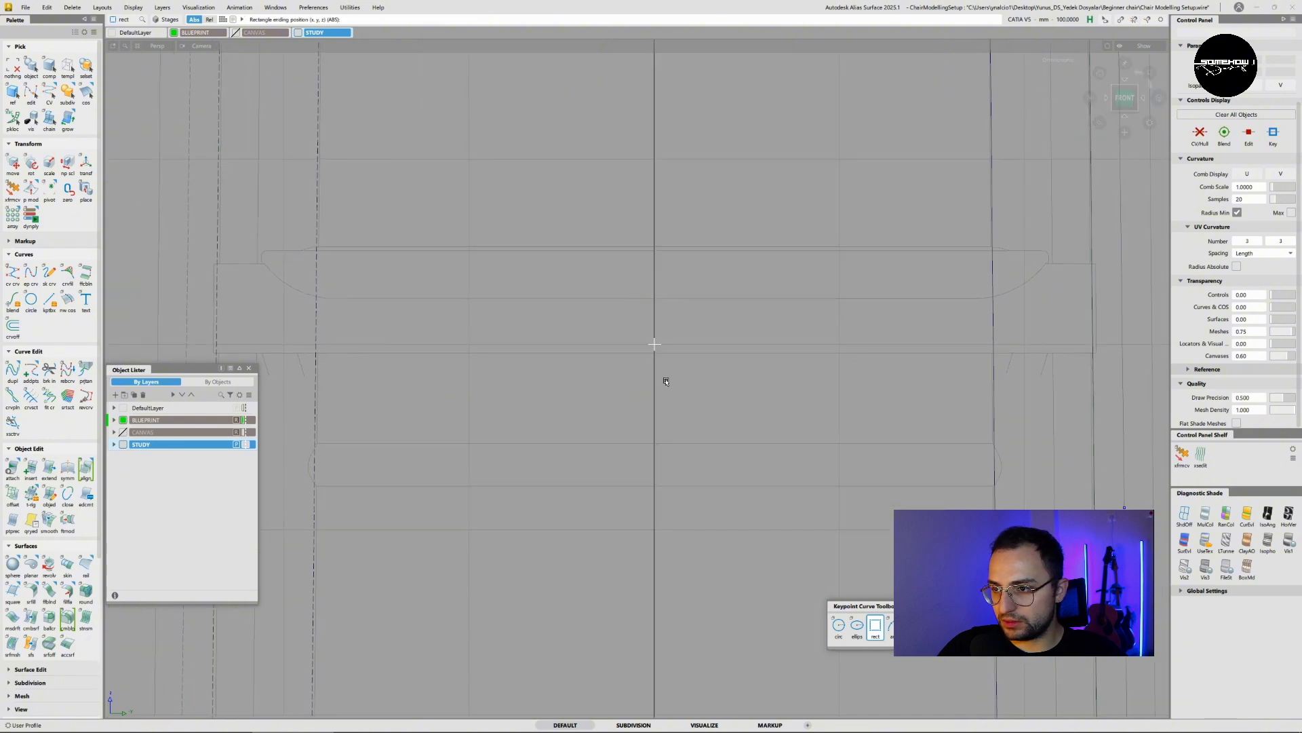
left_click_drag(666, 381, 662, 366, "ctrl+shift")
left_click(654, 353)
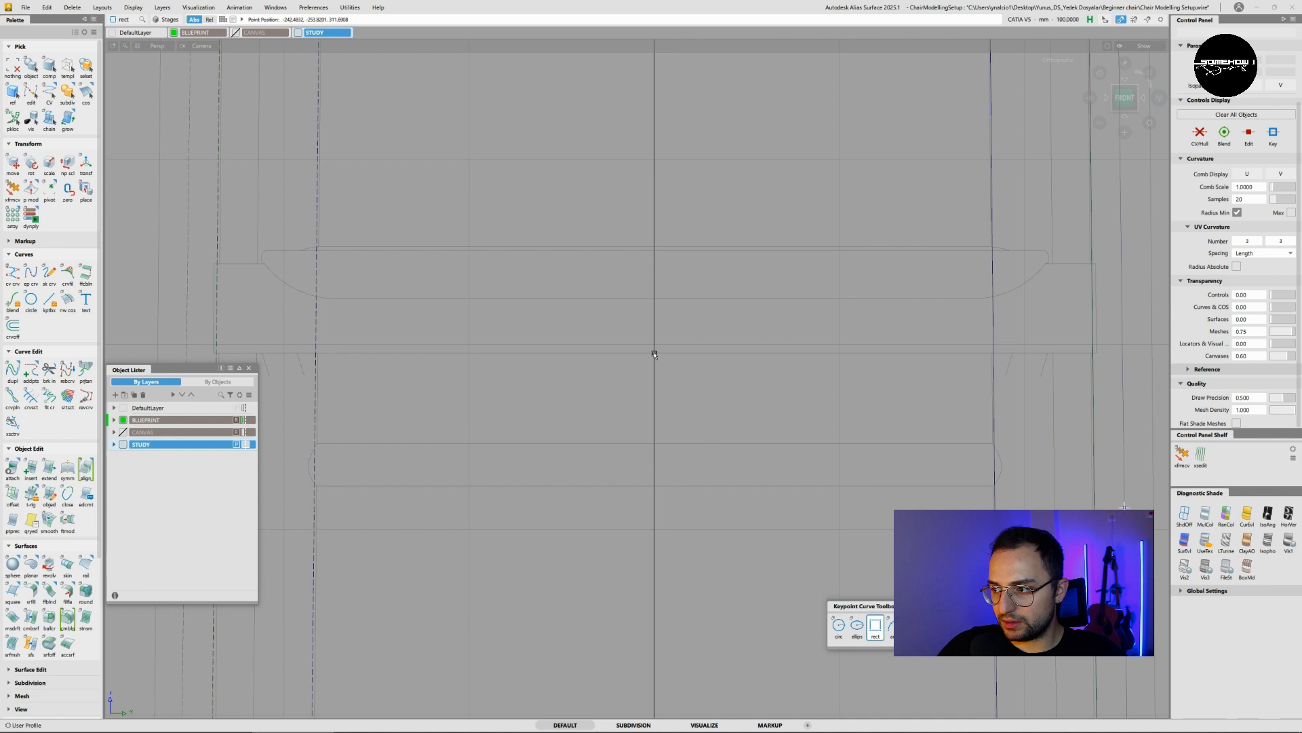
left_click(656, 367)
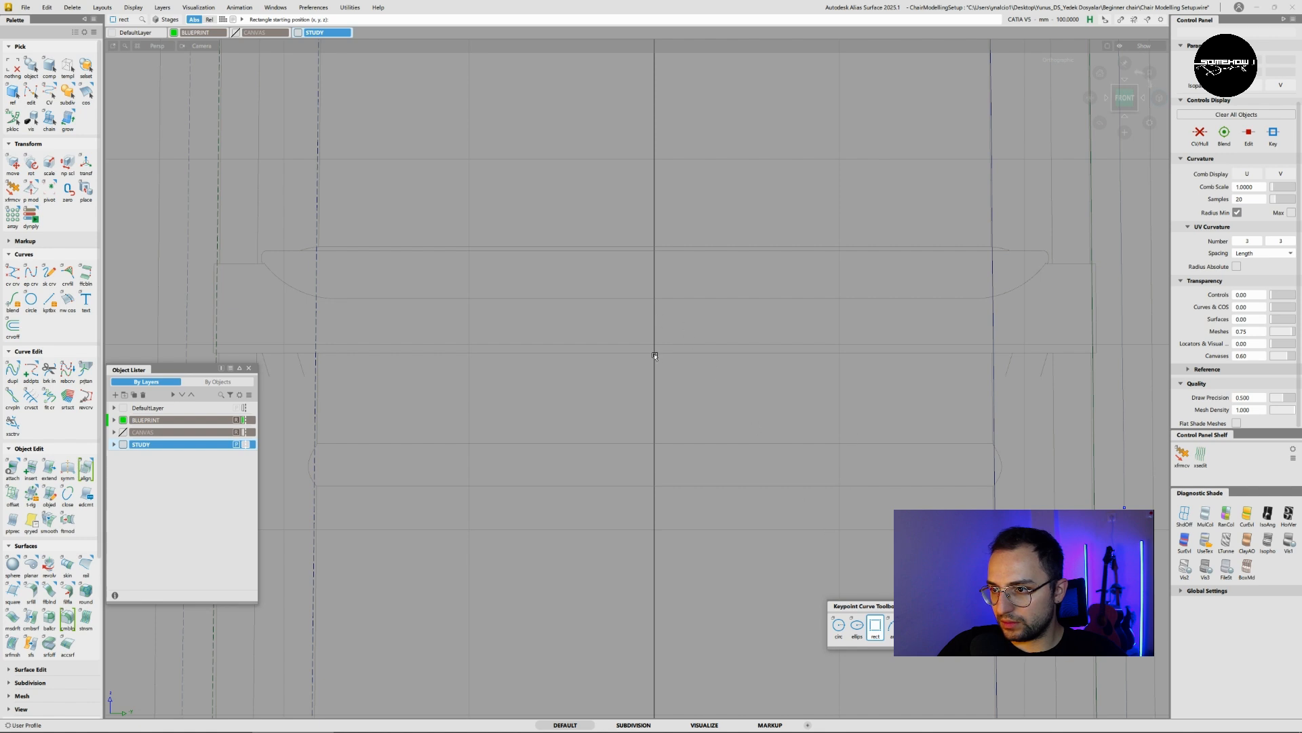
left_click(654, 354, "alt")
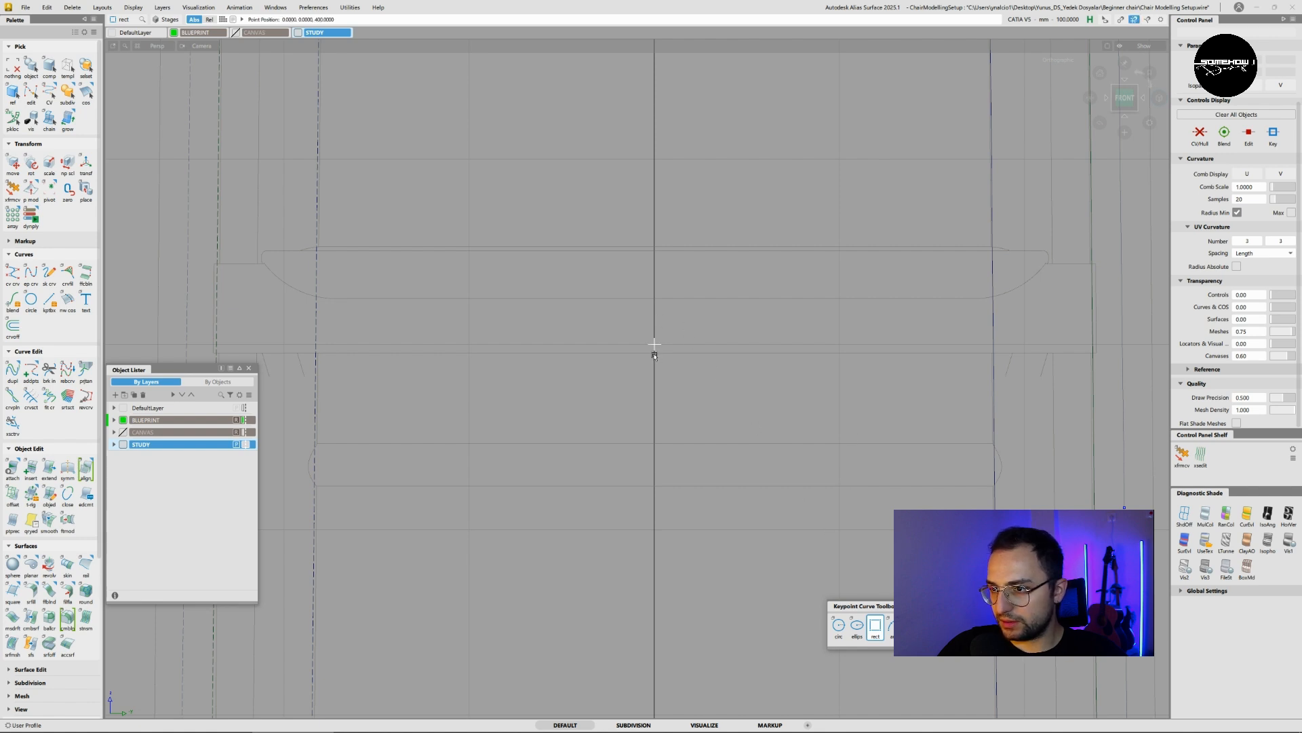
middle_click_drag(770, 346, 662, 369, "alt+shift")
left_click_drag(868, 315, 987, 276)
- Lower the rectangle onto the blueprint's seat rail outline and scale it from its lower centre corner to about 238 × 48 mm
middle_click_drag(750, 403, 751, 383, "ctrl+shift")
right_click_drag(716, 408, 715, 415)
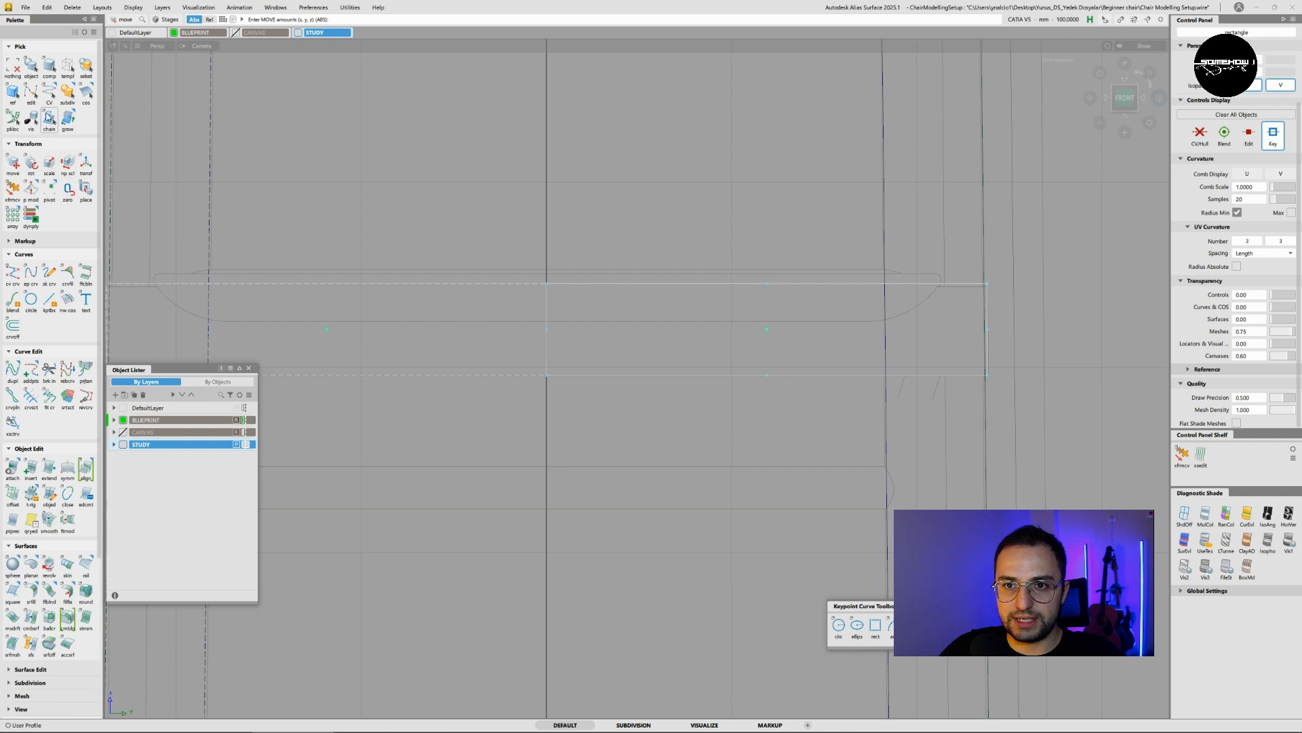
left_click(50, 191)
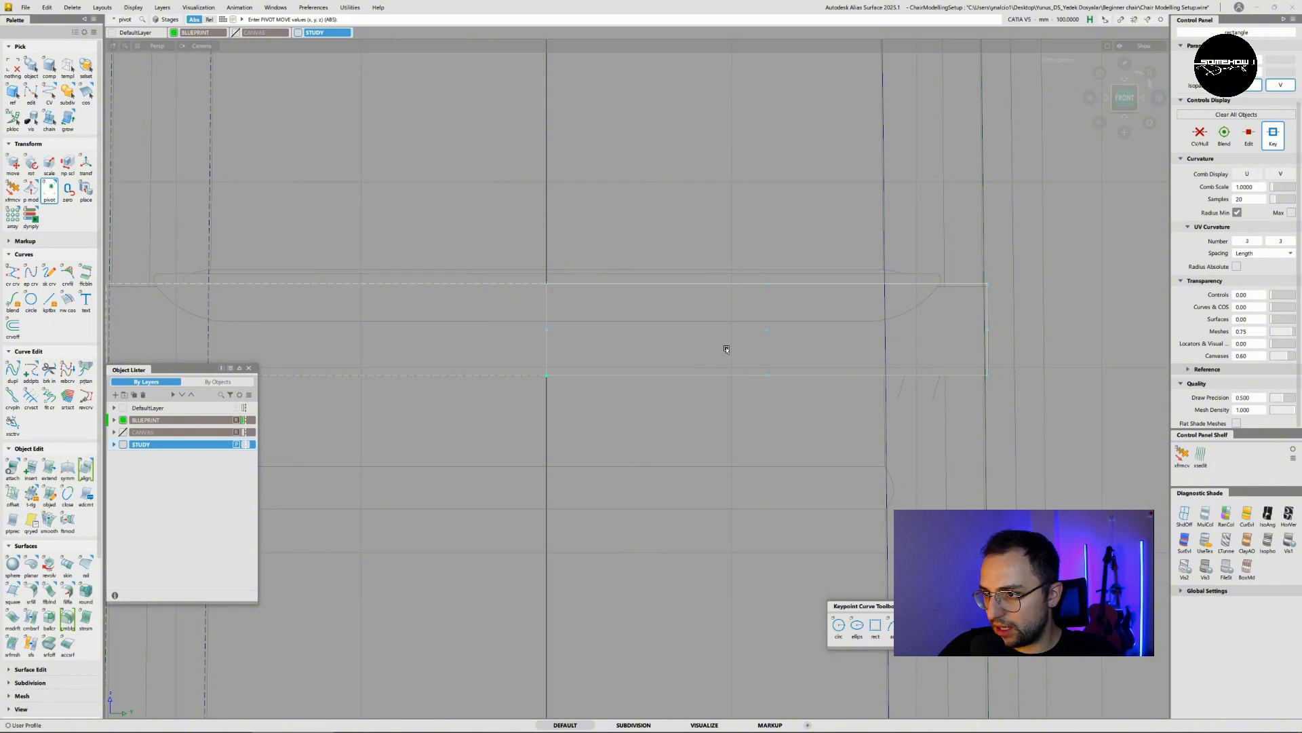
left_click_drag(727, 349, 760, 348, "ctrl+shift")
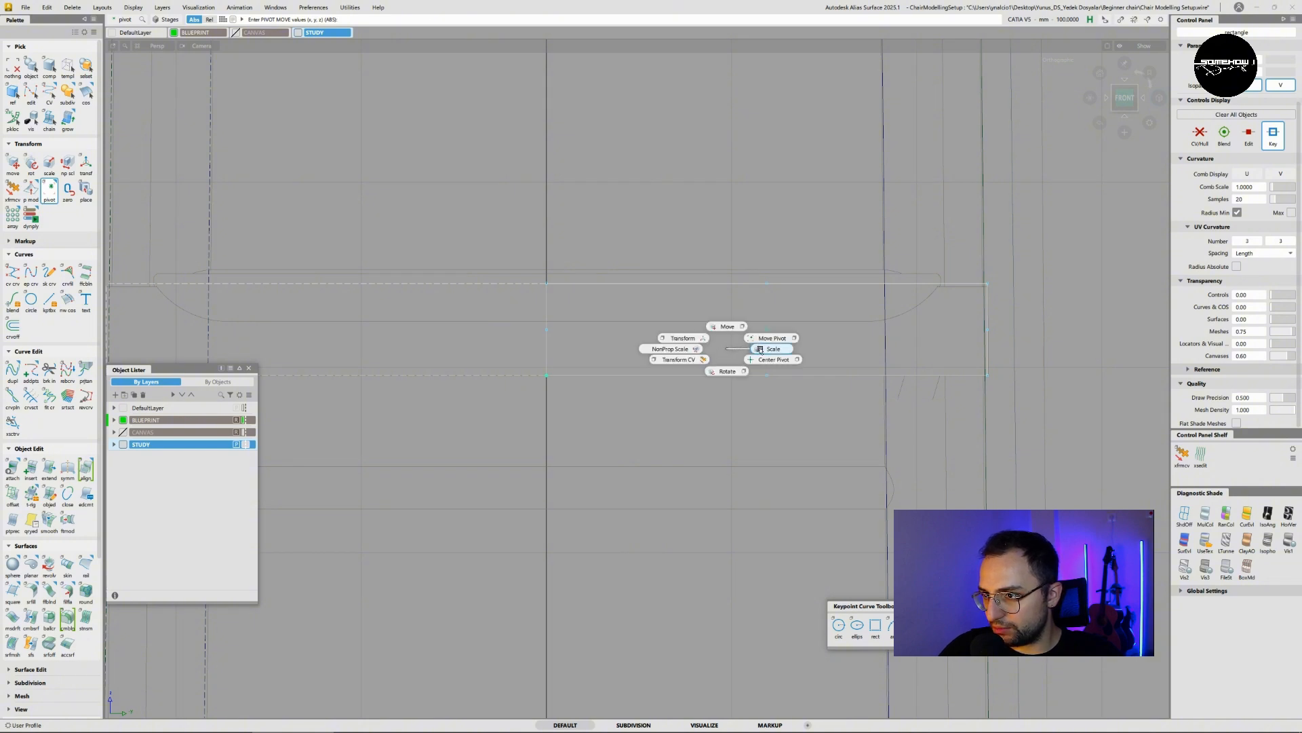
left_click_drag(760, 349, 761, 350, "ctrl+shift")
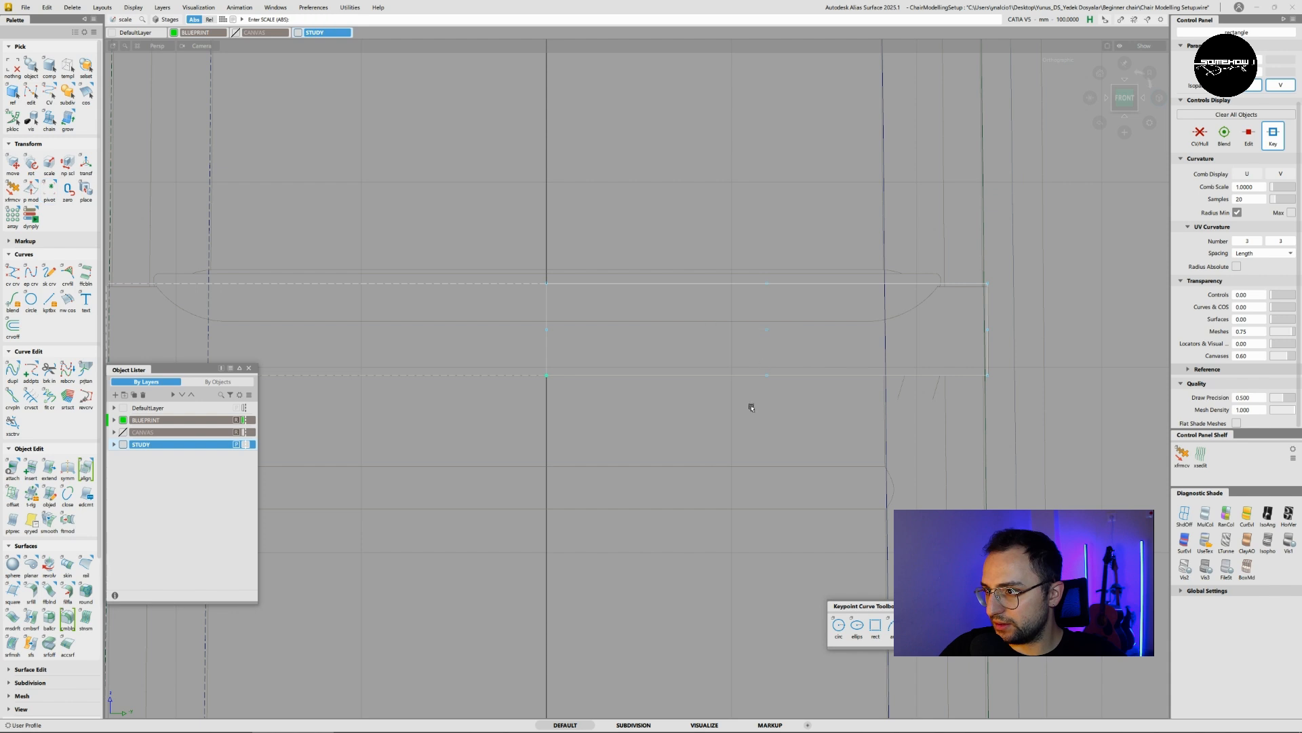
left_click_drag(744, 415, 747, 419)
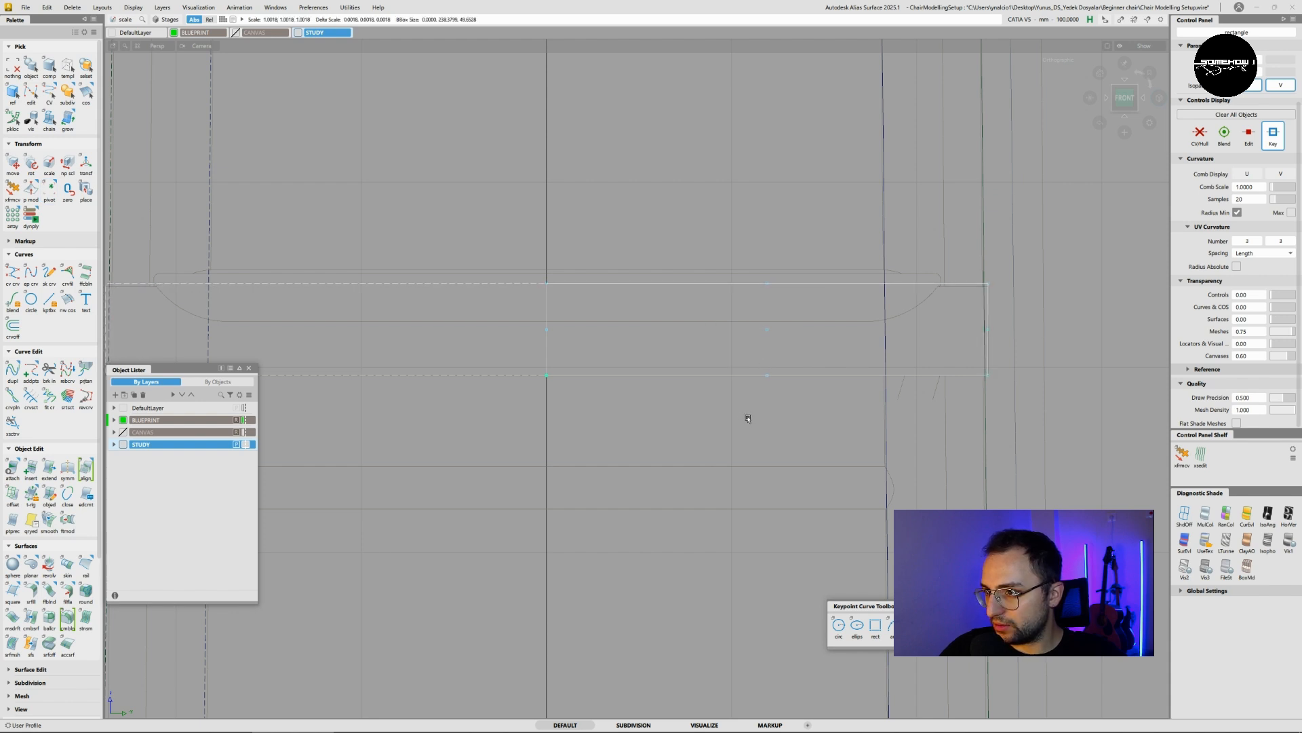
right_click_drag(743, 416, 745, 426)
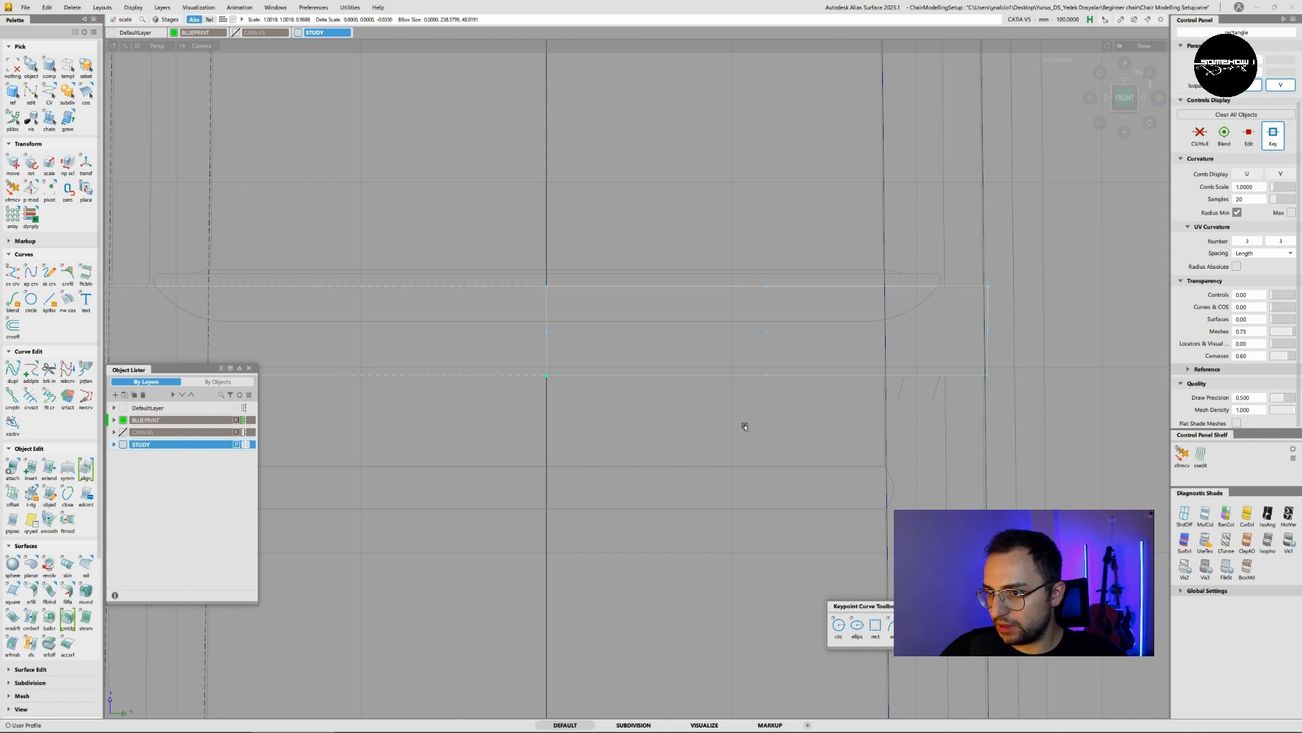
- Position the rectangle between the two front legs in the top view and adjust its width to meet the legs
left_click_drag(713, 398, 706, 467, "alt+shift")
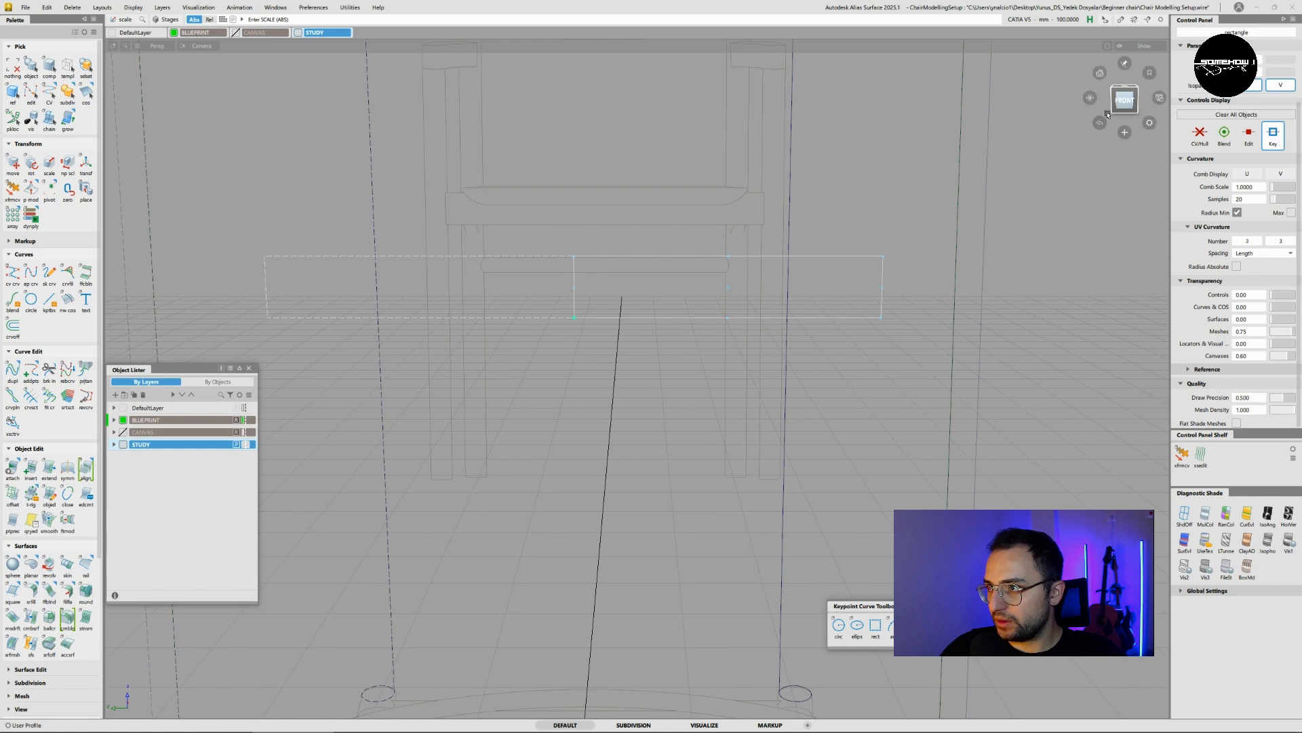
left_click(1124, 89)
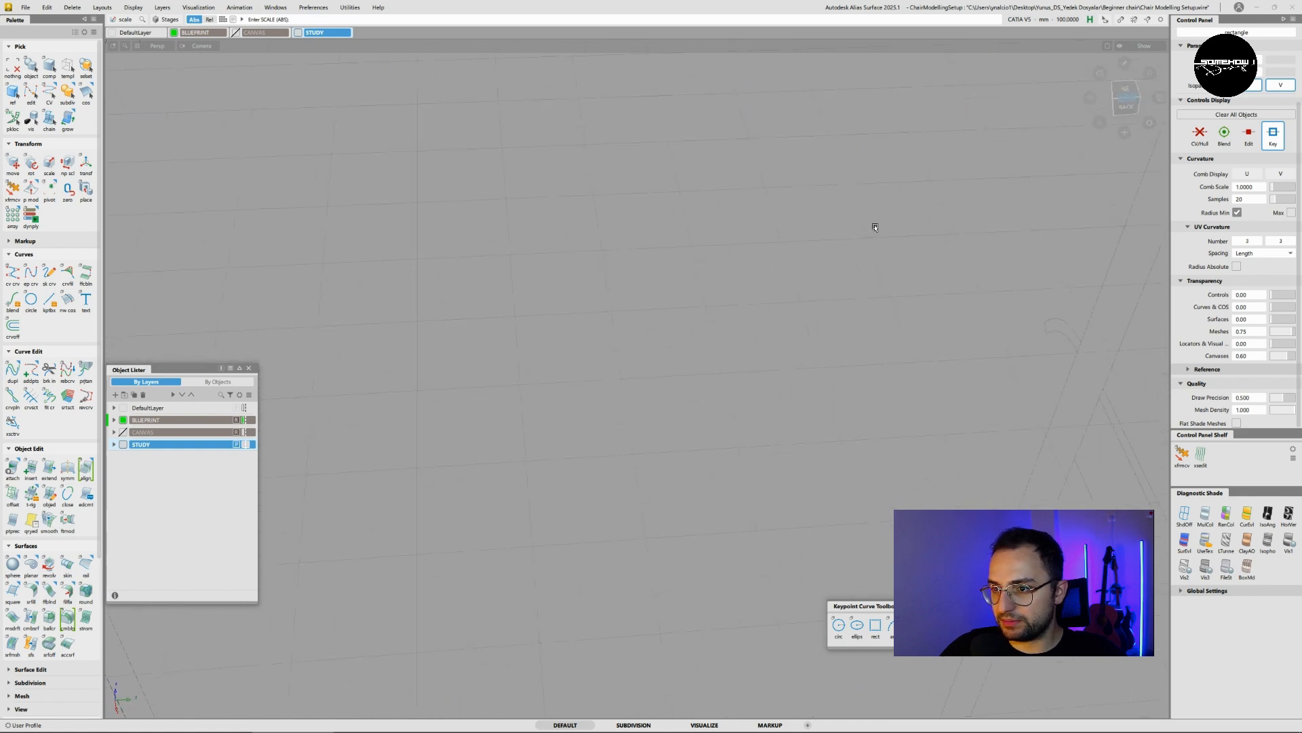
right_click_drag(872, 223, 527, 455, "alt+shift")
left_click_drag(850, 344, 864, 300, "alt+shift")
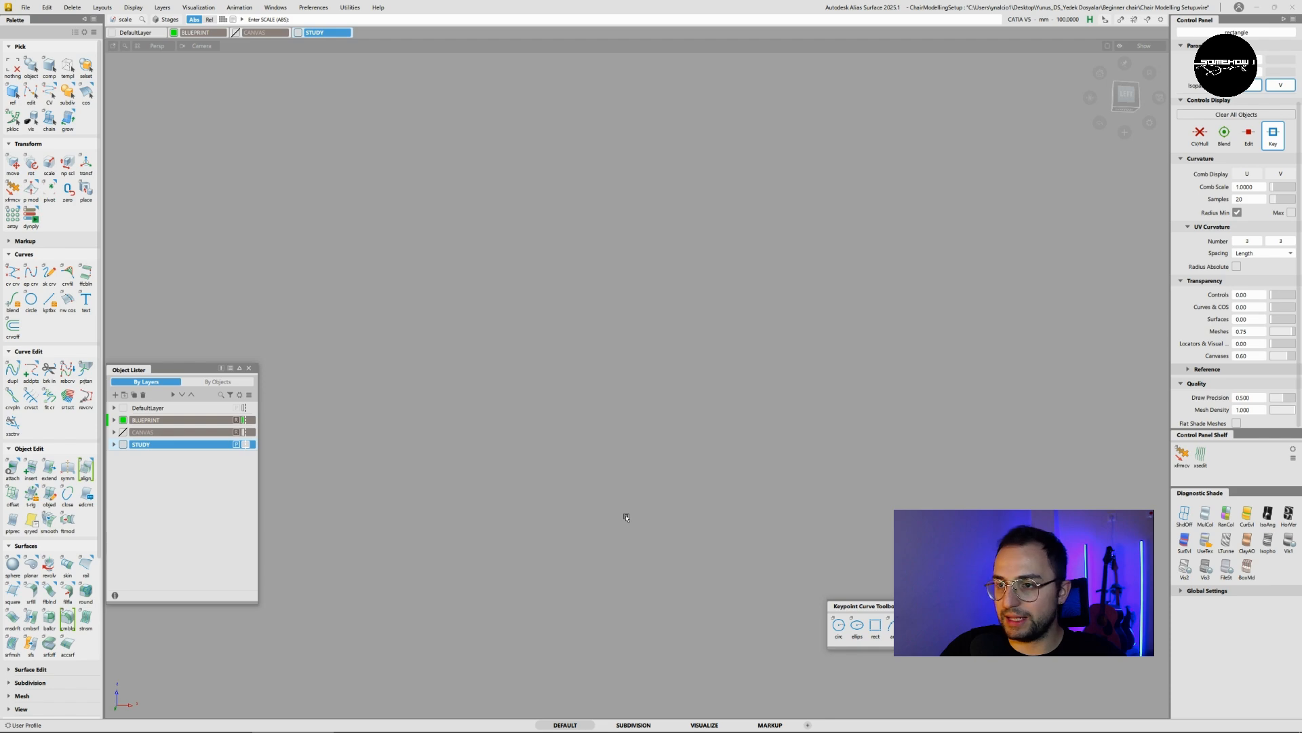
key("alt+l")
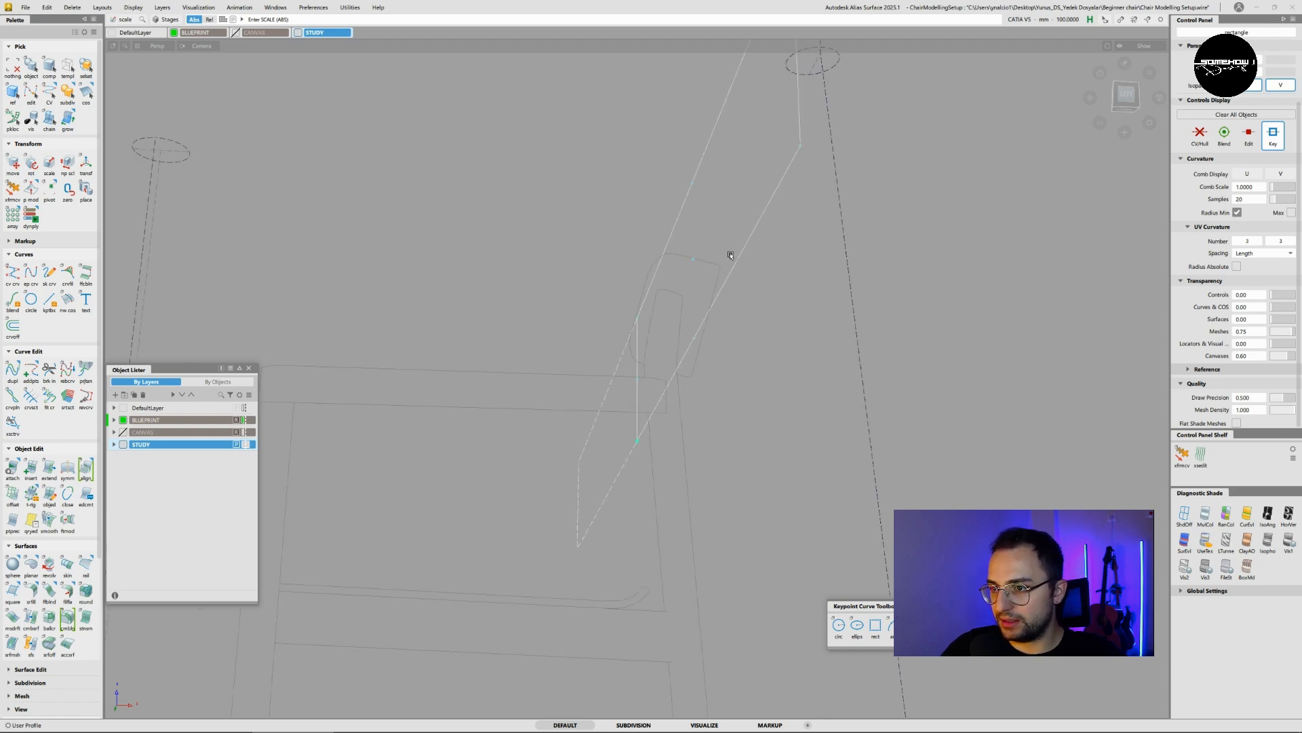
left_click_drag(731, 256, 827, 346, "alt+shift")
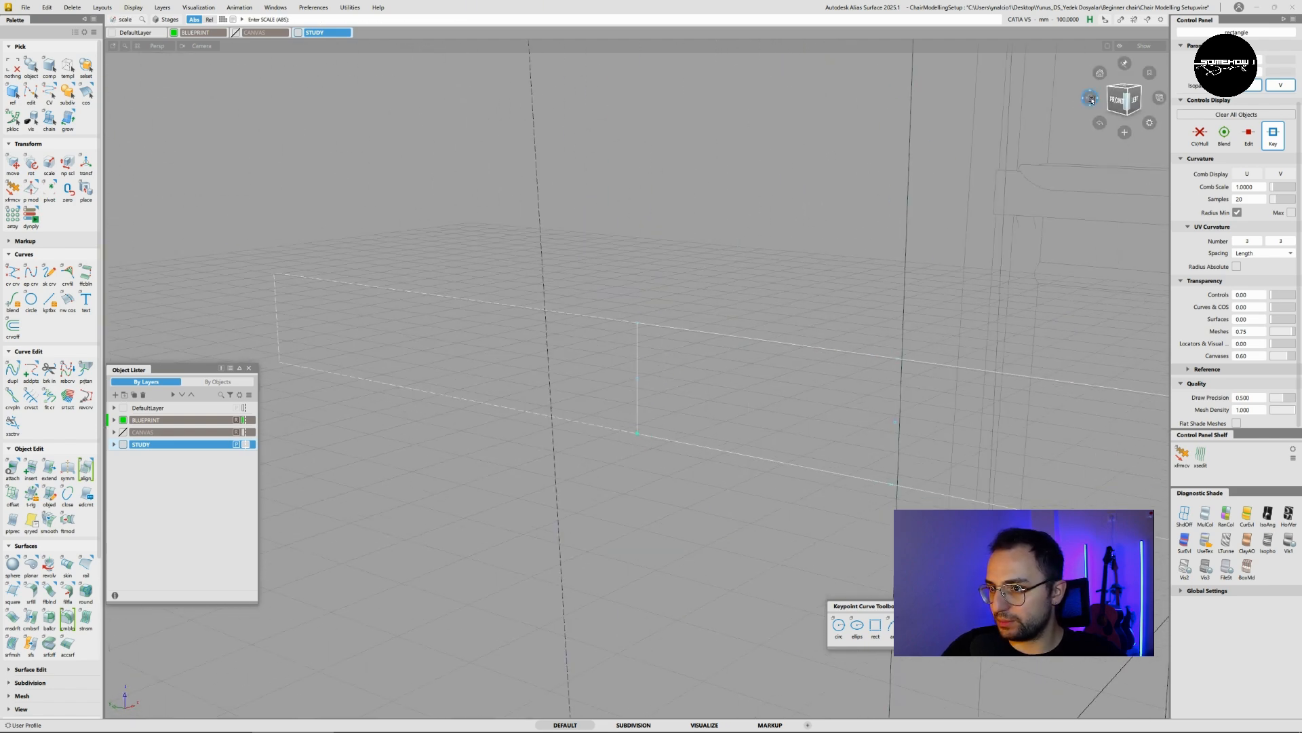
left_click(1091, 100)
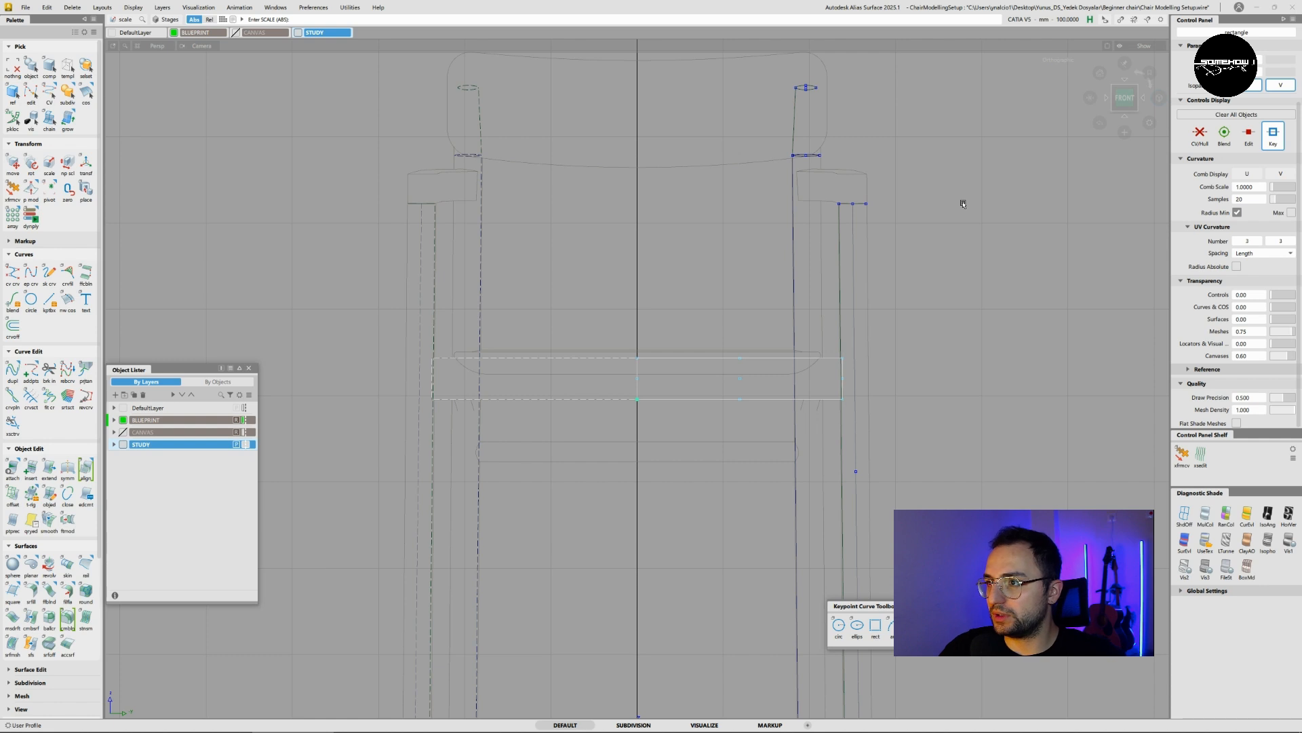
left_click(1127, 80)
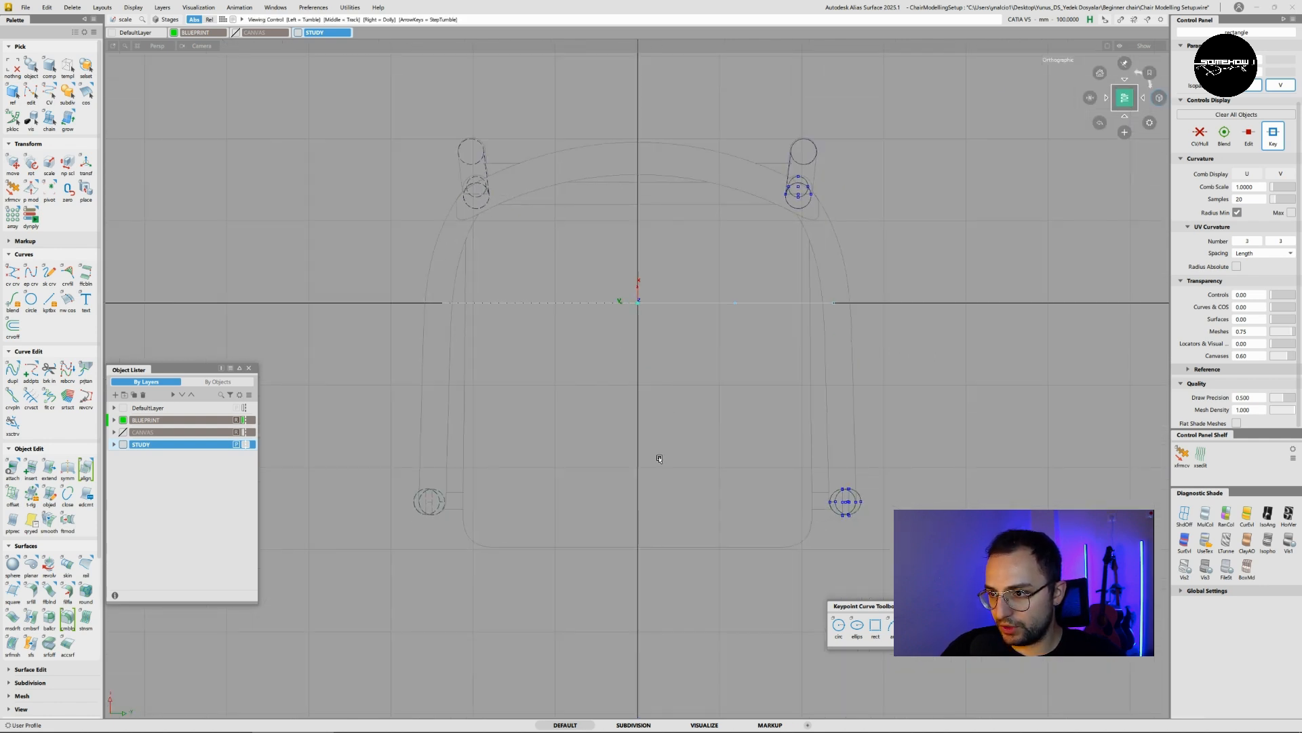
middle_click_drag(660, 459, 660, 431, "ctrl+shift")
right_click_drag(703, 389, 700, 595)
middle_click_drag(676, 582, 705, 583, "ctrl+shift")
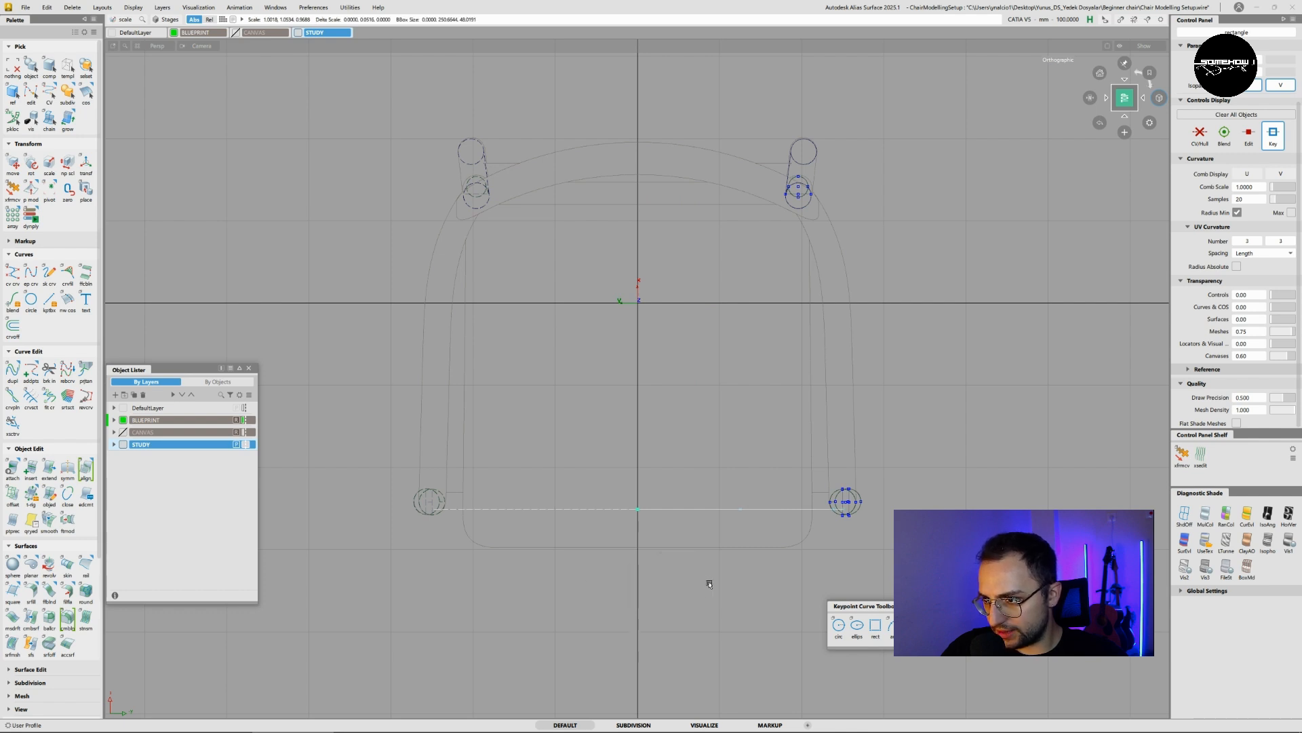
middle_click_drag(709, 584, 710, 584)
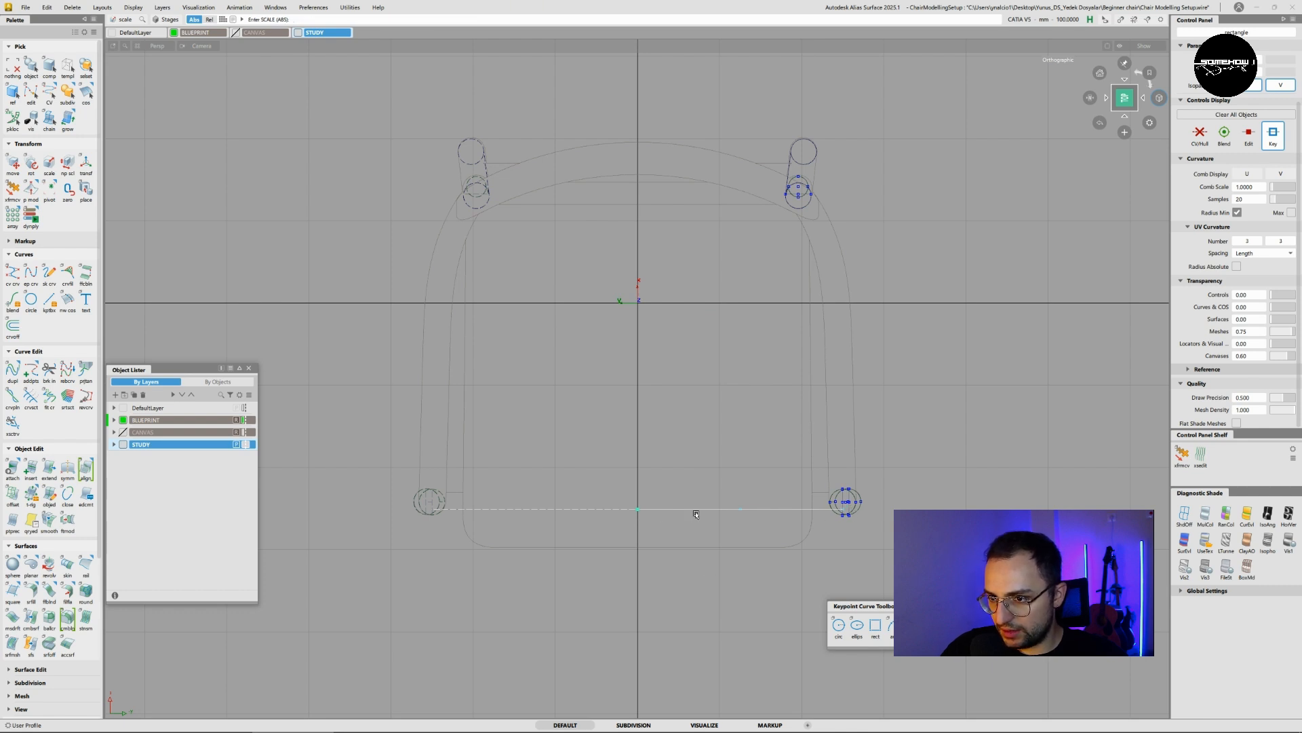
- Paste a copy of the rectangle, offset it from the original by the rail's thickness and turn on diagnostic shading
right_click_drag(671, 533, 701, 567, "alt+shift")
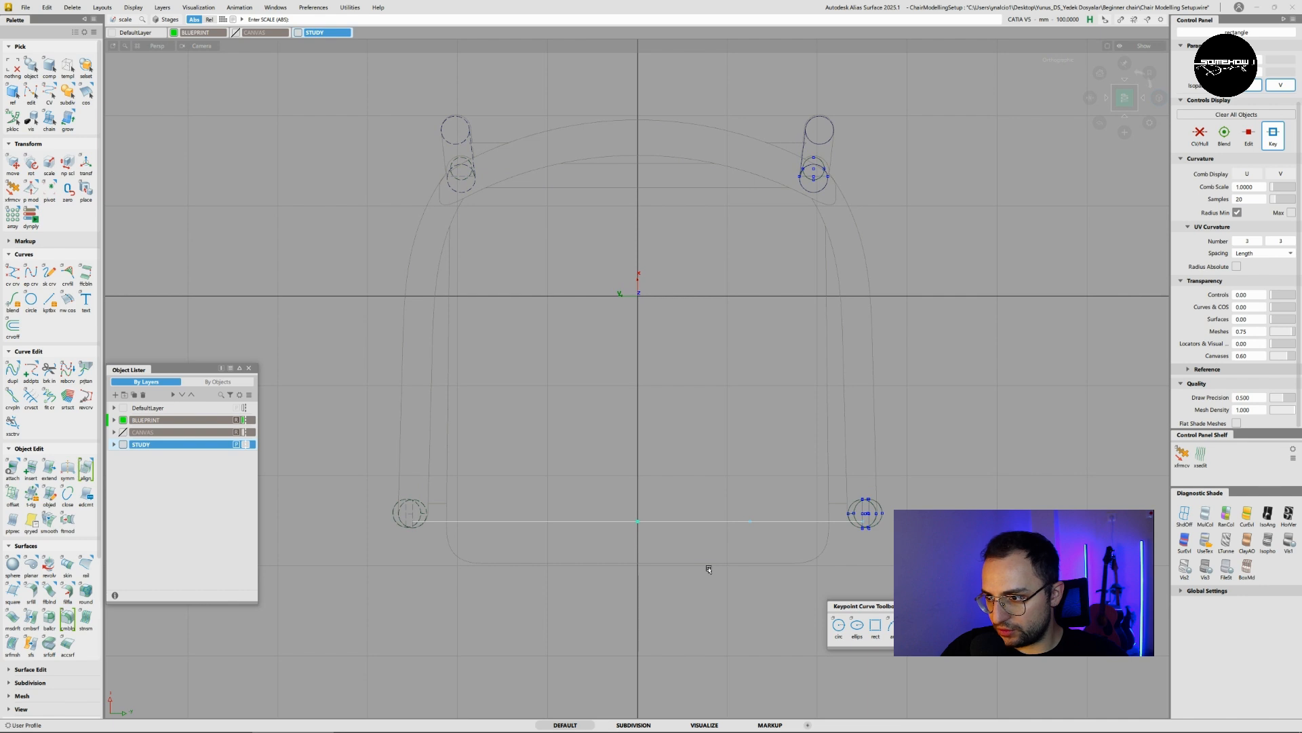
key("ctrl+v")
middle_click_drag(709, 606, 709, 572, "ctrl+shift")
mouse_move(699, 592)
left_mouse_down()
mouse_move(782, 442)
mouse_move(857, 494)
mouse_move(919, 447)
mouse_move(869, 454)
mouse_move(983, 425)
mouse_move(980, 381)
mouse_move(588, 492)
mouse_move(699, 529)
left_mouse_up()
left_click(1206, 515)
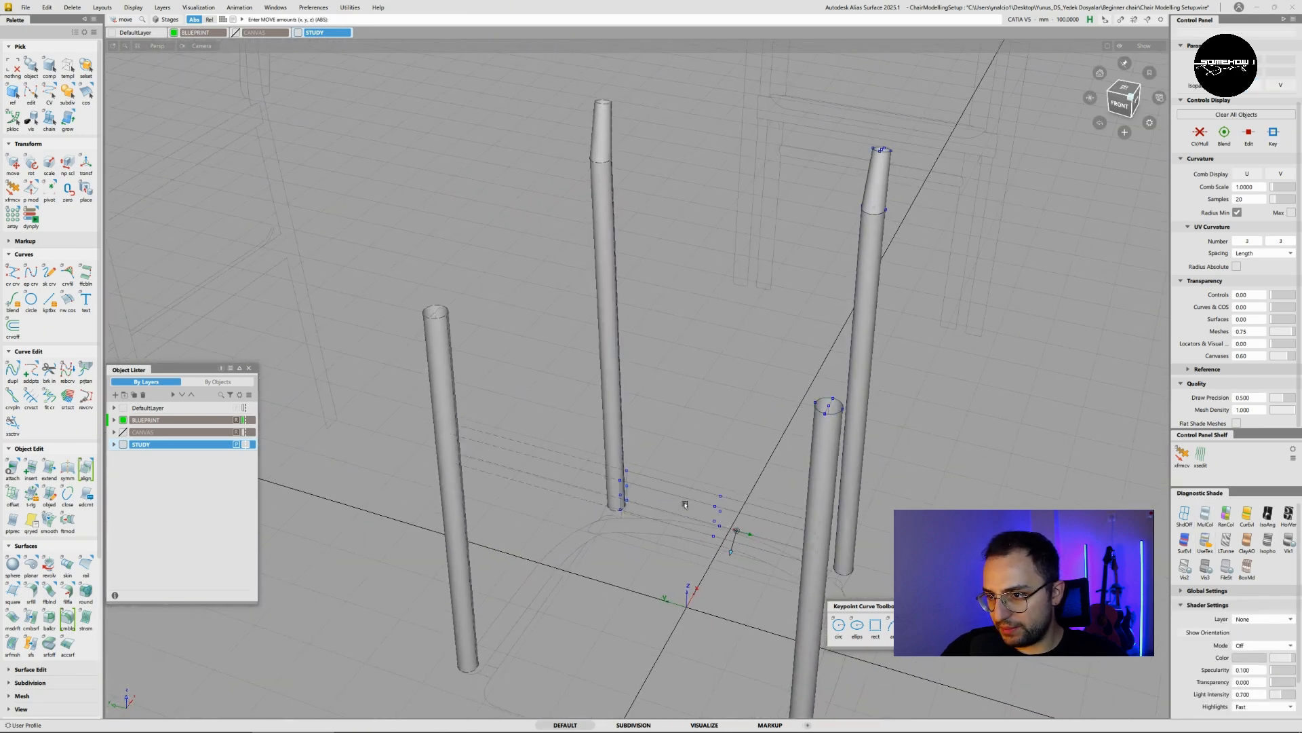
- Select both rail rectangles, hide everything unselected and clear the selection
right_click_drag(699, 529, 637, 458, "alt+shift")
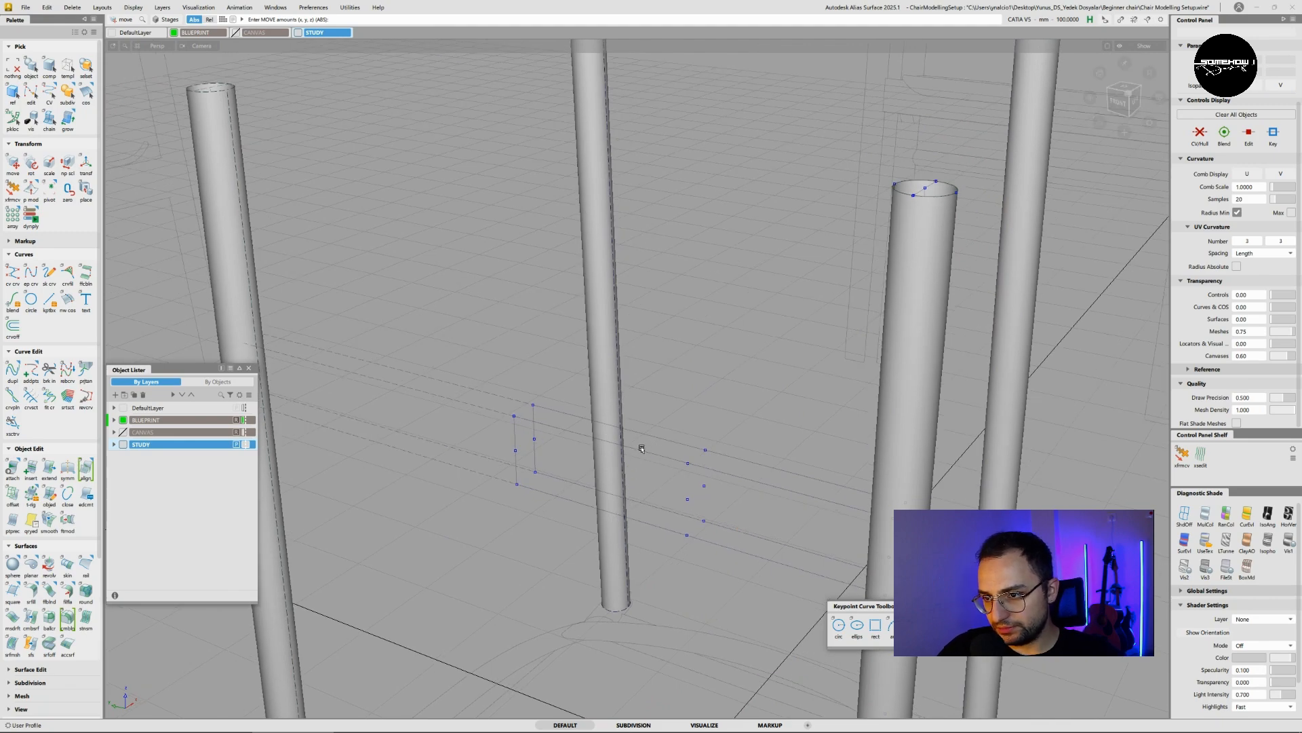
mouse_move(626, 453)
left_mouse_down("alt+shift")
mouse_move(673, 490)
mouse_move(860, 468)
mouse_move(729, 477)
mouse_move(746, 478)
mouse_move(738, 463)
mouse_move(792, 464)
left_mouse_up("alt+shift")
left_click(763, 451, "ctrl+shift")
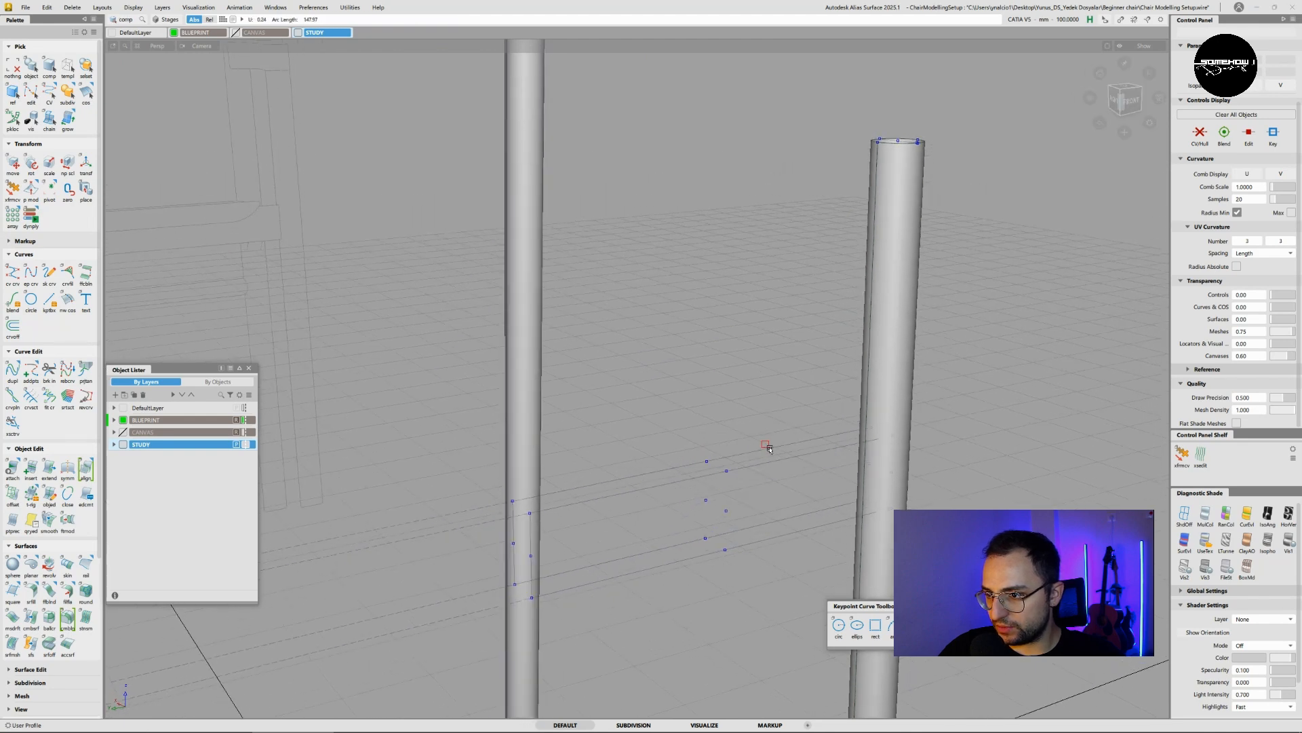
left_click(768, 449)
left_click(777, 457)
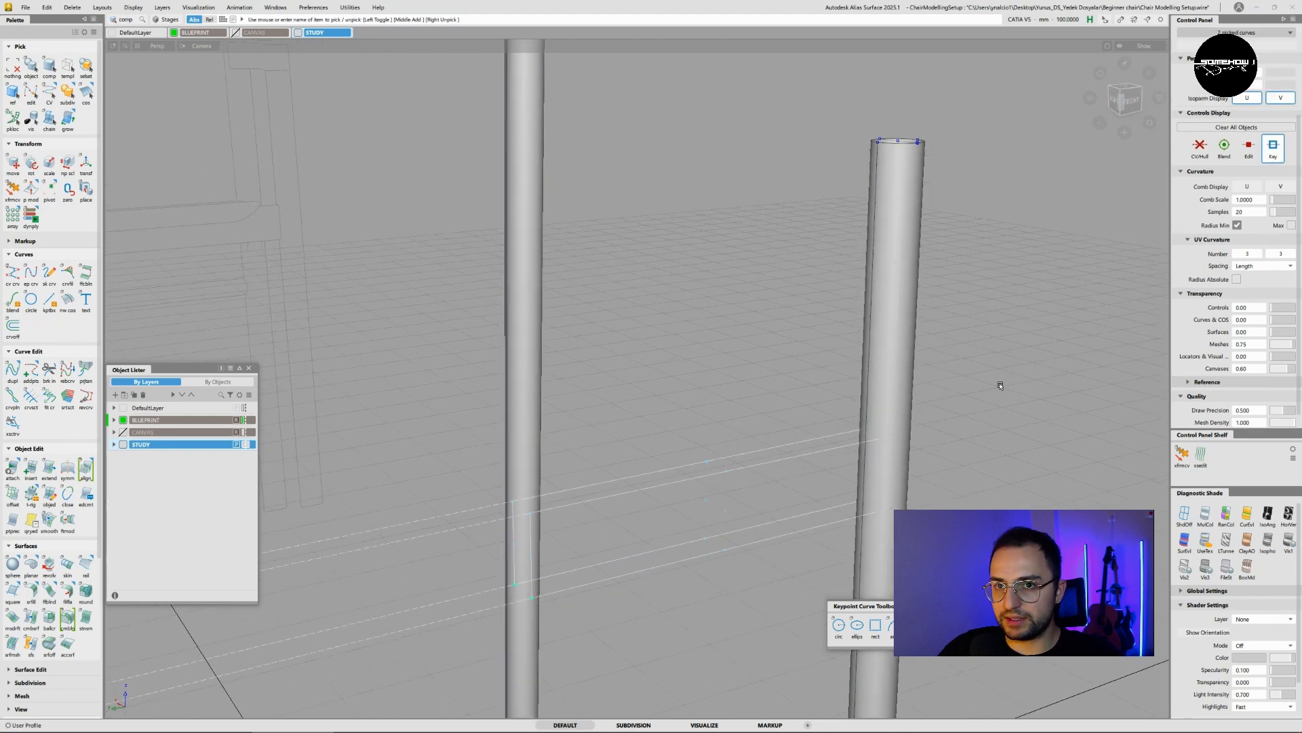
left_click(133, 8)
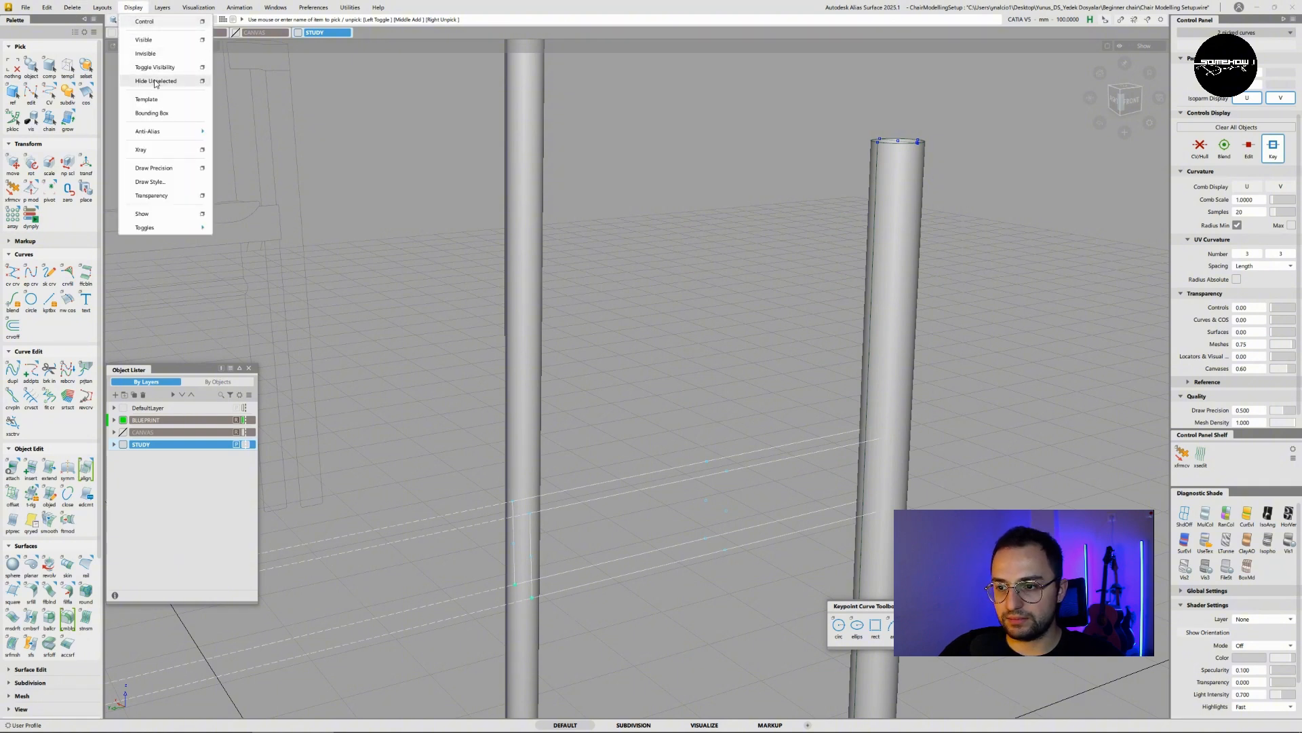
left_click_drag(642, 340, 704, 317, "alt+shift")
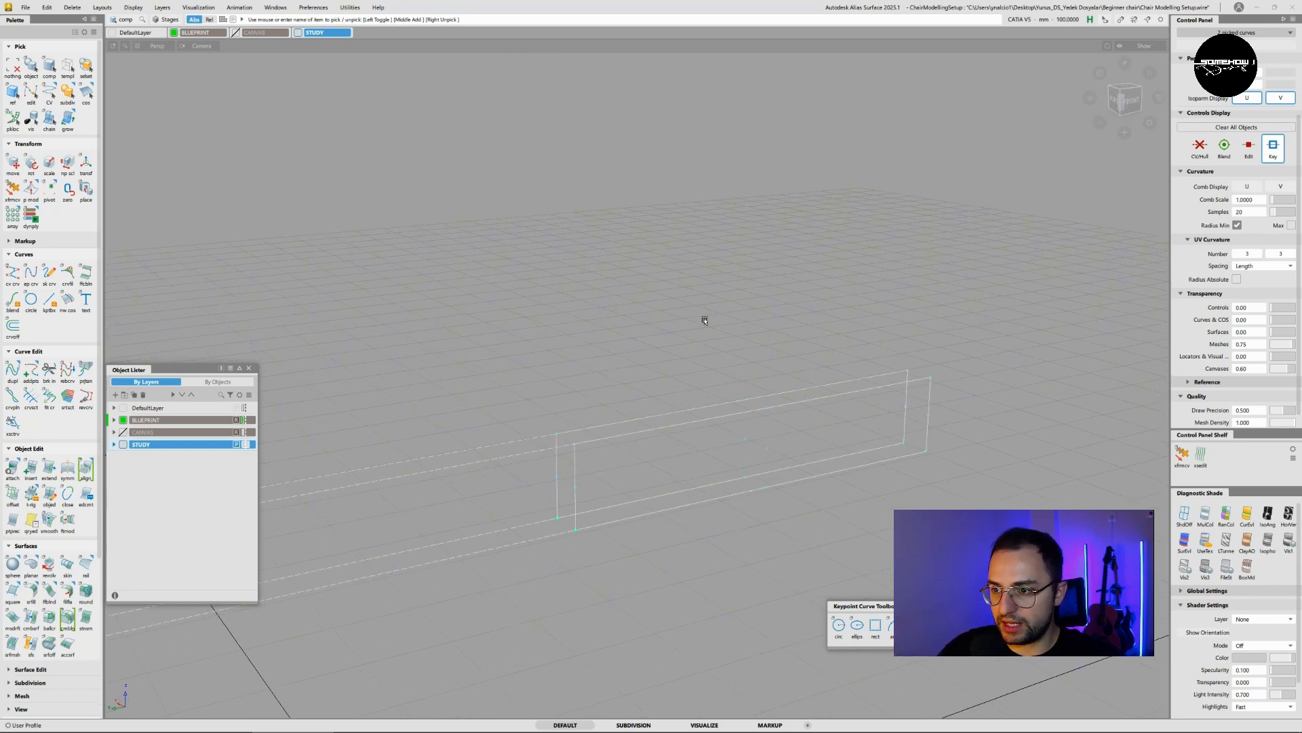
mouse_move(719, 421)
left_mouse_down("alt+shift")
mouse_move(779, 471)
mouse_move(730, 410)
mouse_move(678, 410)
mouse_move(665, 434)
mouse_move(705, 420)
left_mouse_up("alt+shift")
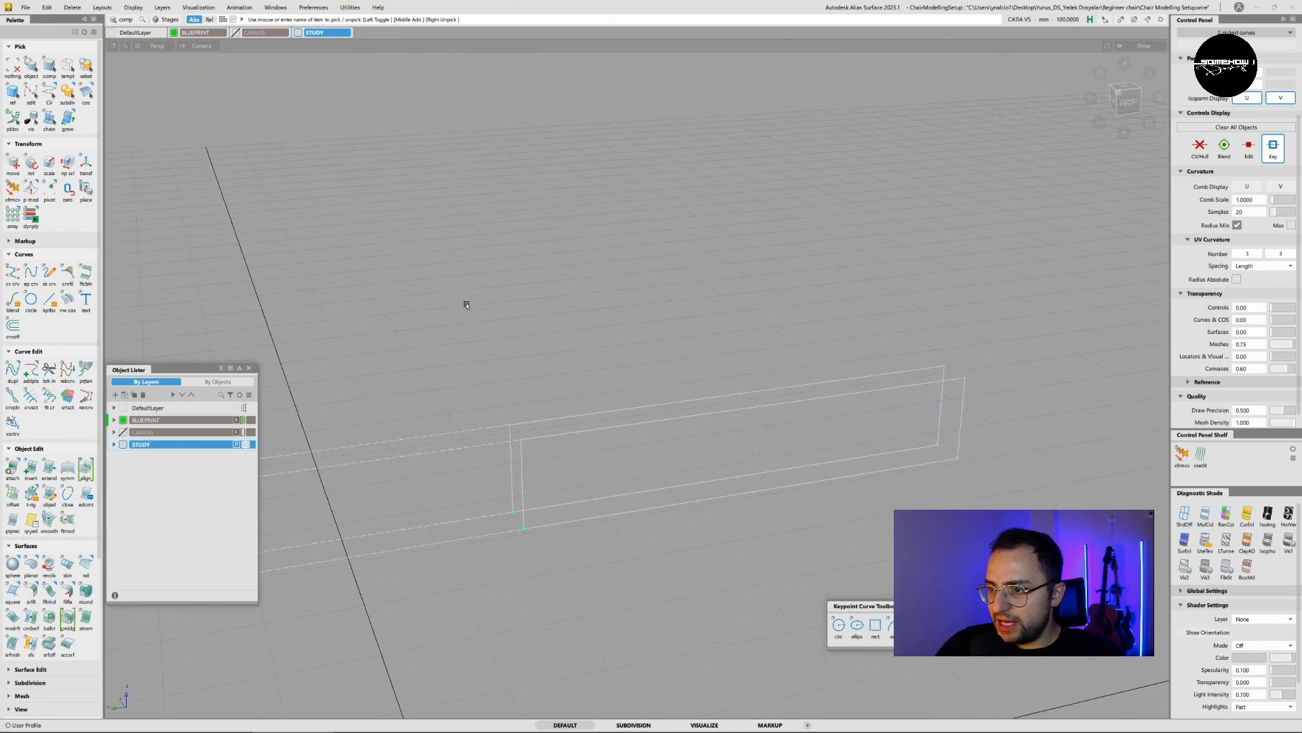
left_click(533, 380)
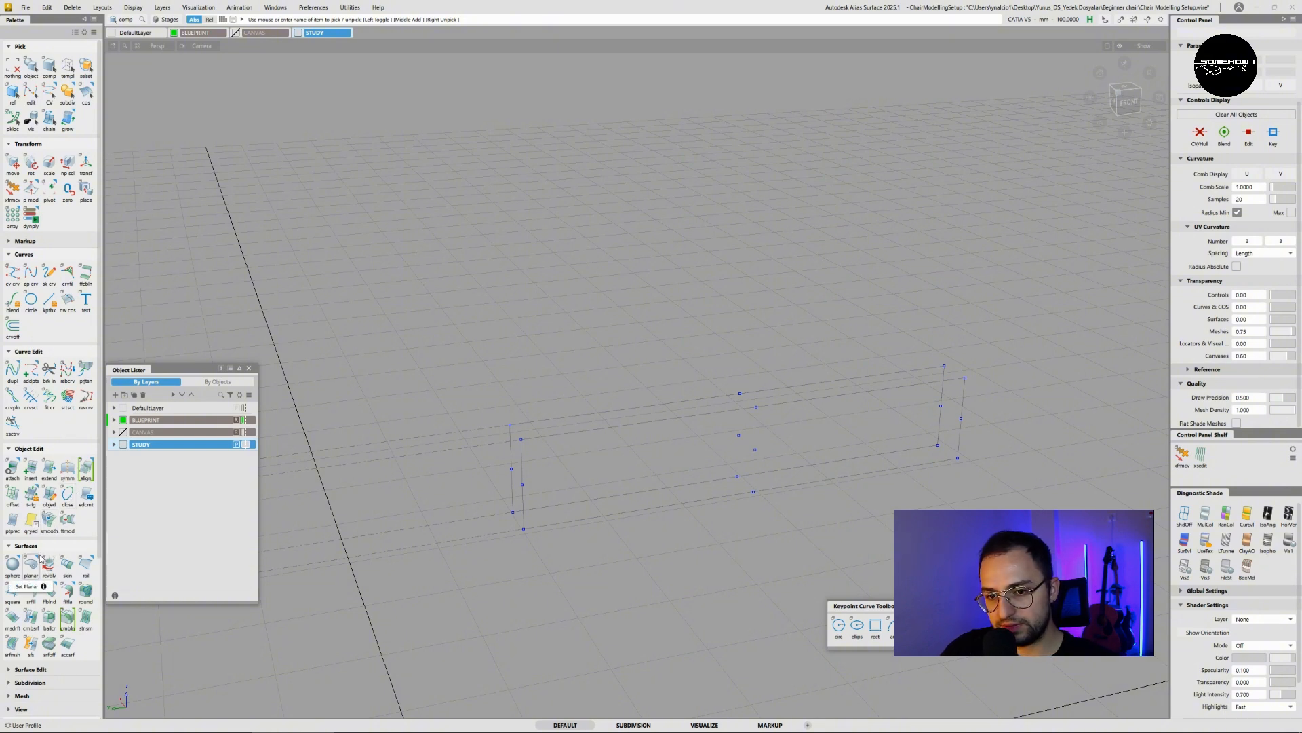
left_click(13, 594)
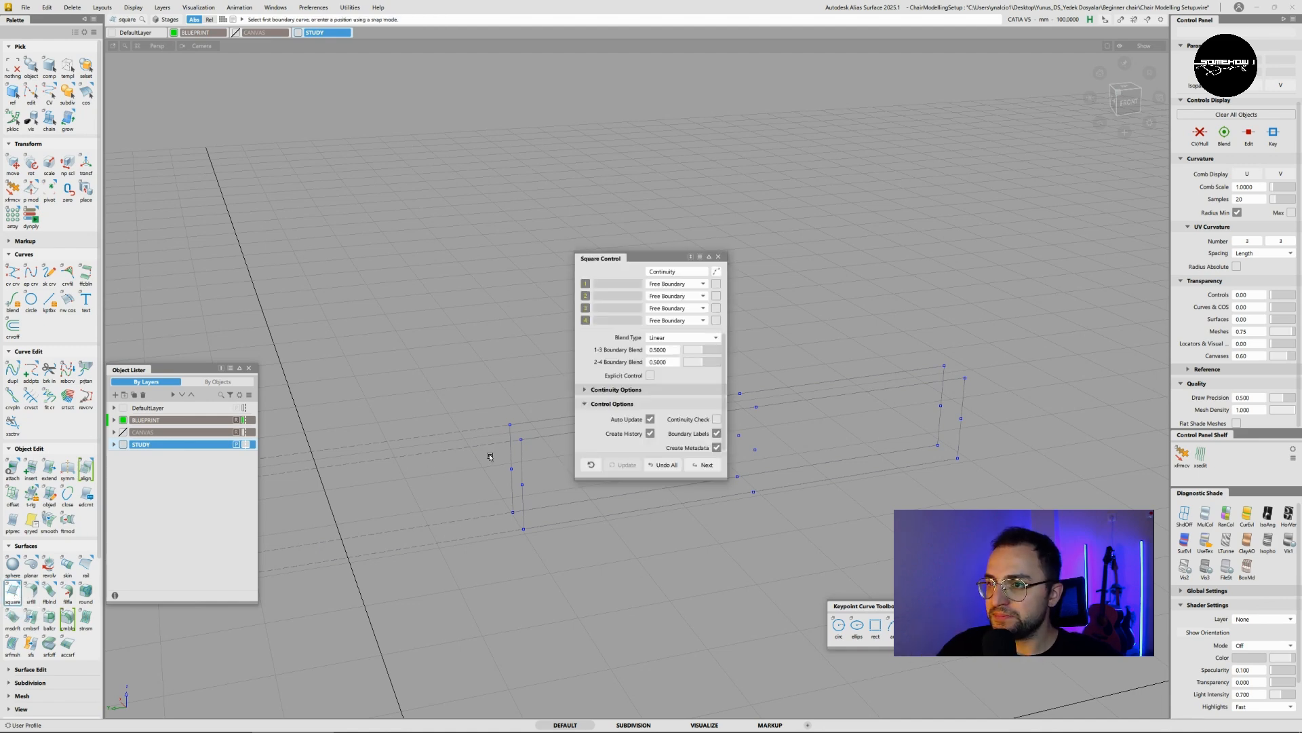
left_click_drag(684, 291, 1088, 265)
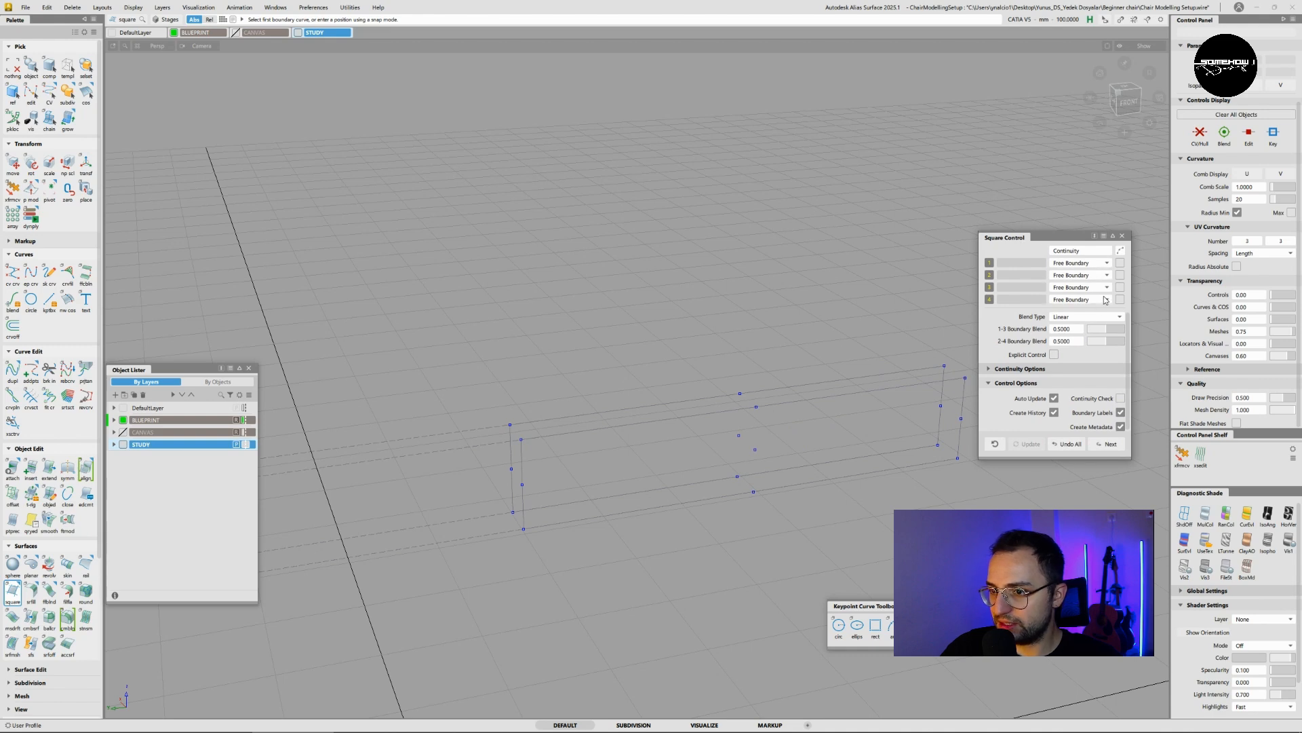
left_click(522, 455)
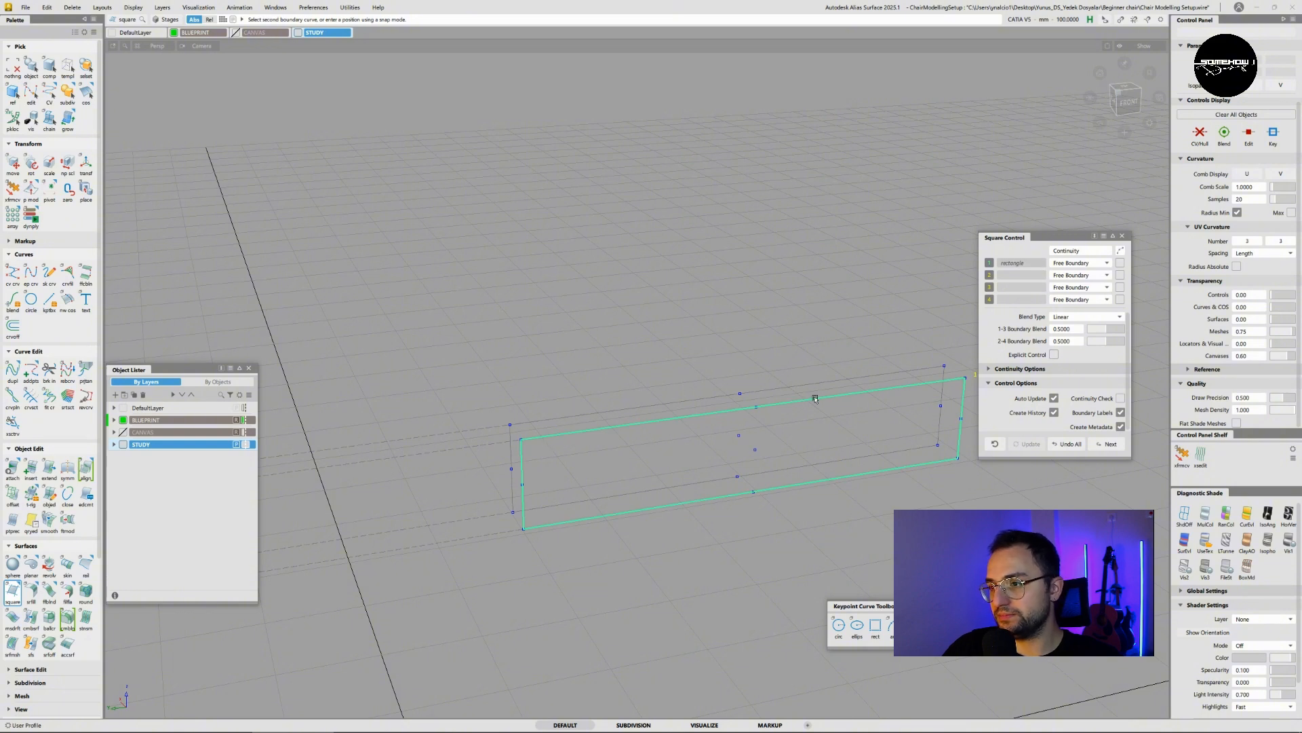
middle_click_drag(793, 414, 752, 421, "alt+shift")
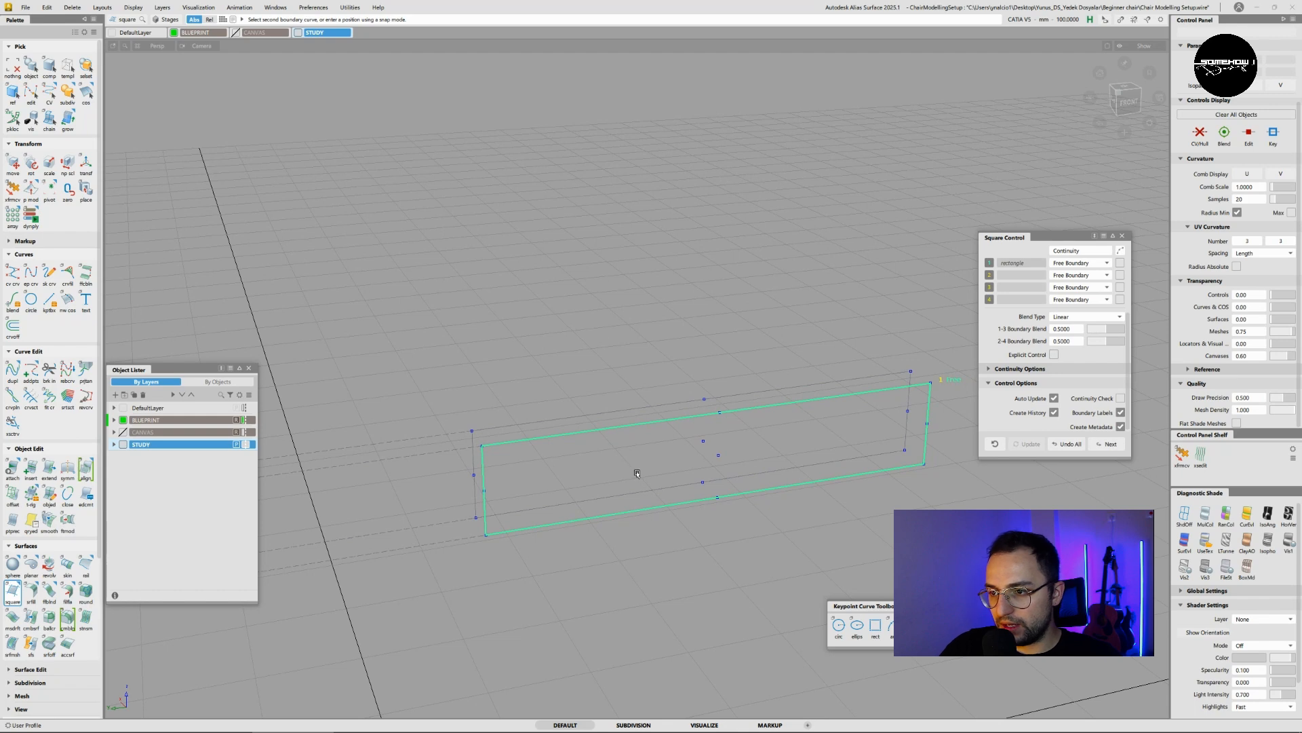
left_click_drag(637, 458, 636, 431, "ctrl+shift")
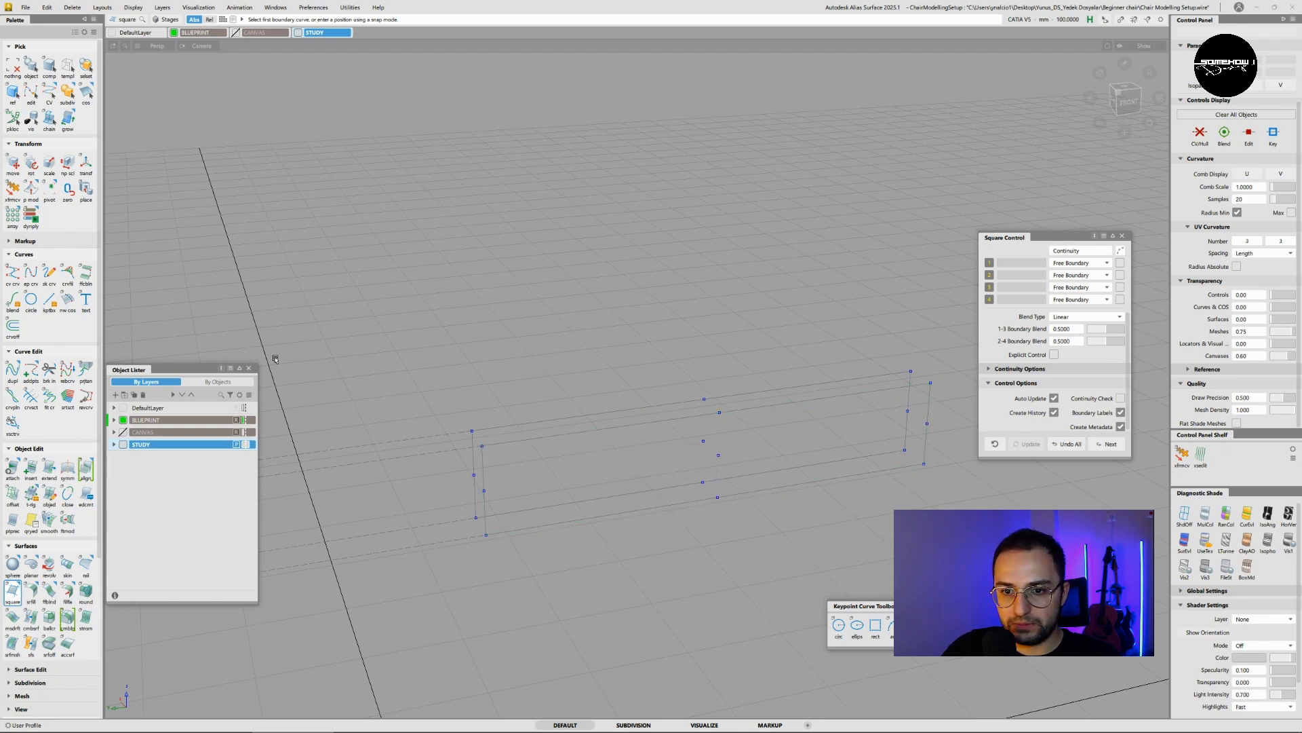
- Detach one rail rectangle at its corners so that its four sides become separate curves
left_click(12, 471)
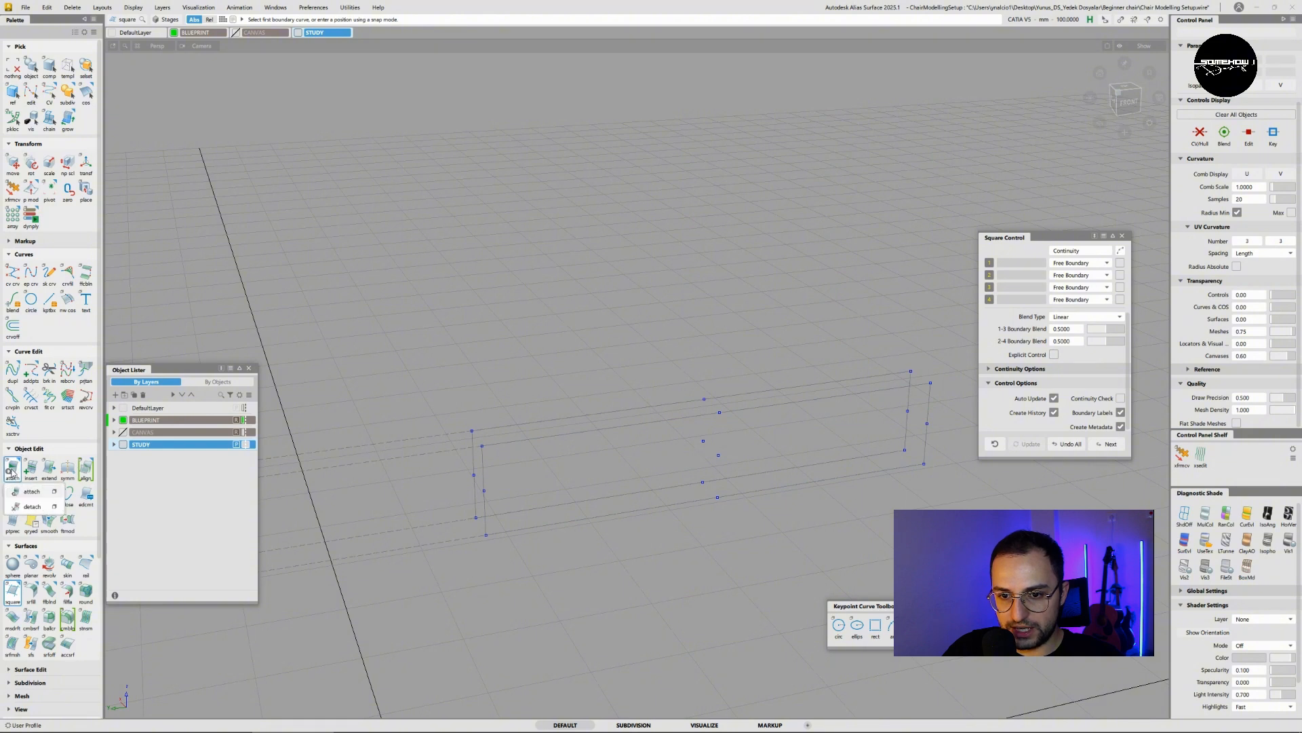
mouse_move(19, 469)
left_click(27, 507)
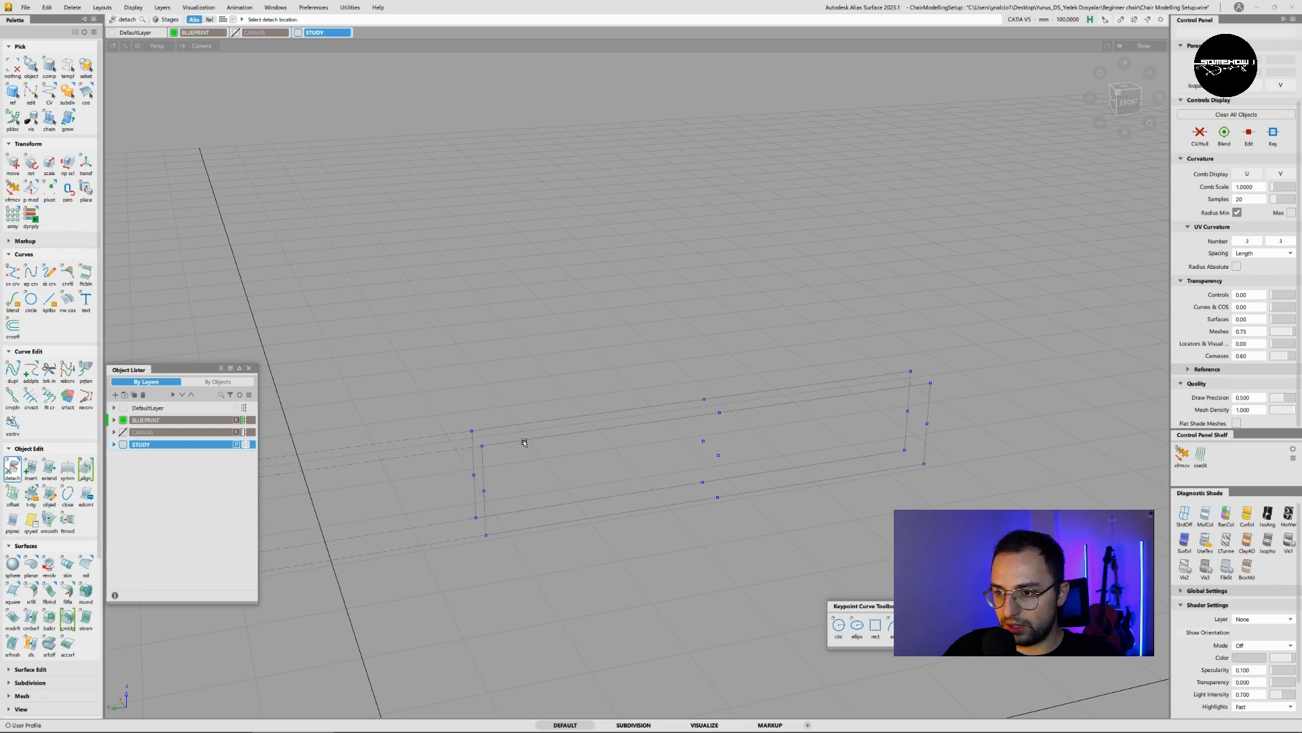
left_click_drag(535, 438, 480, 440, "ctrl+alt")
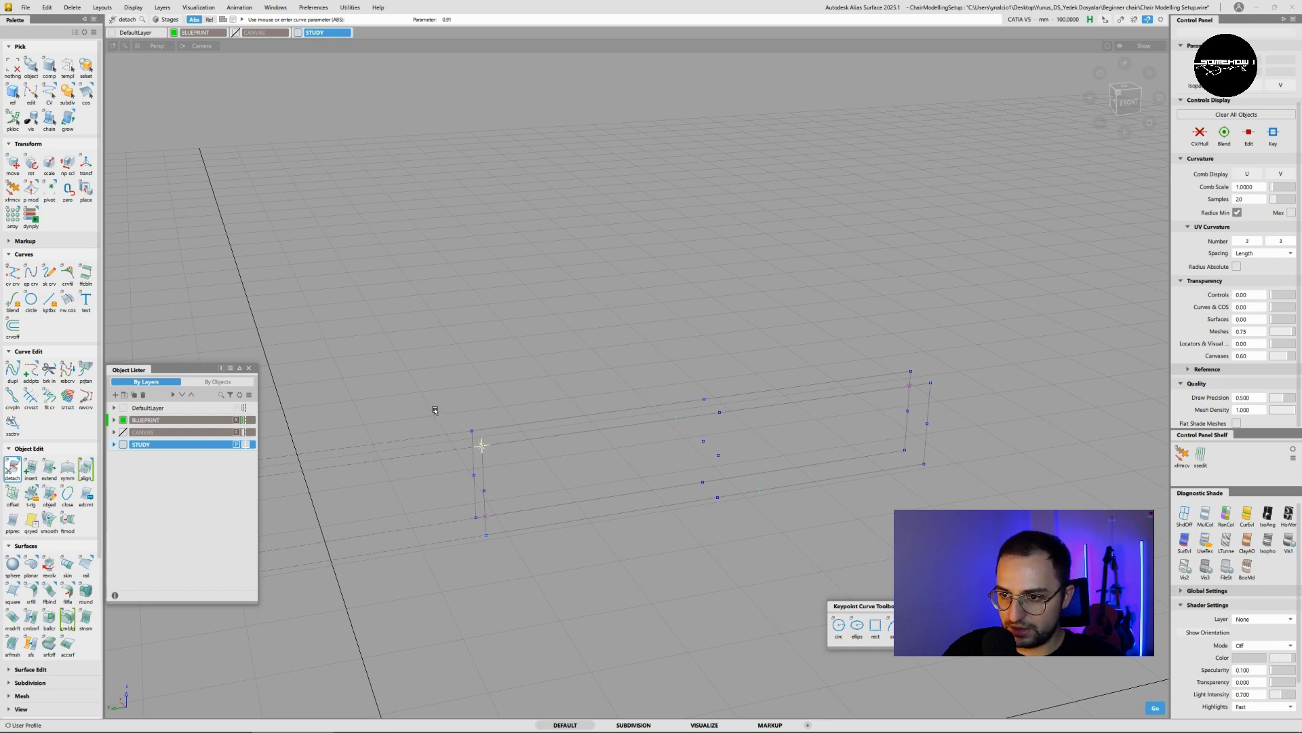
key("space")
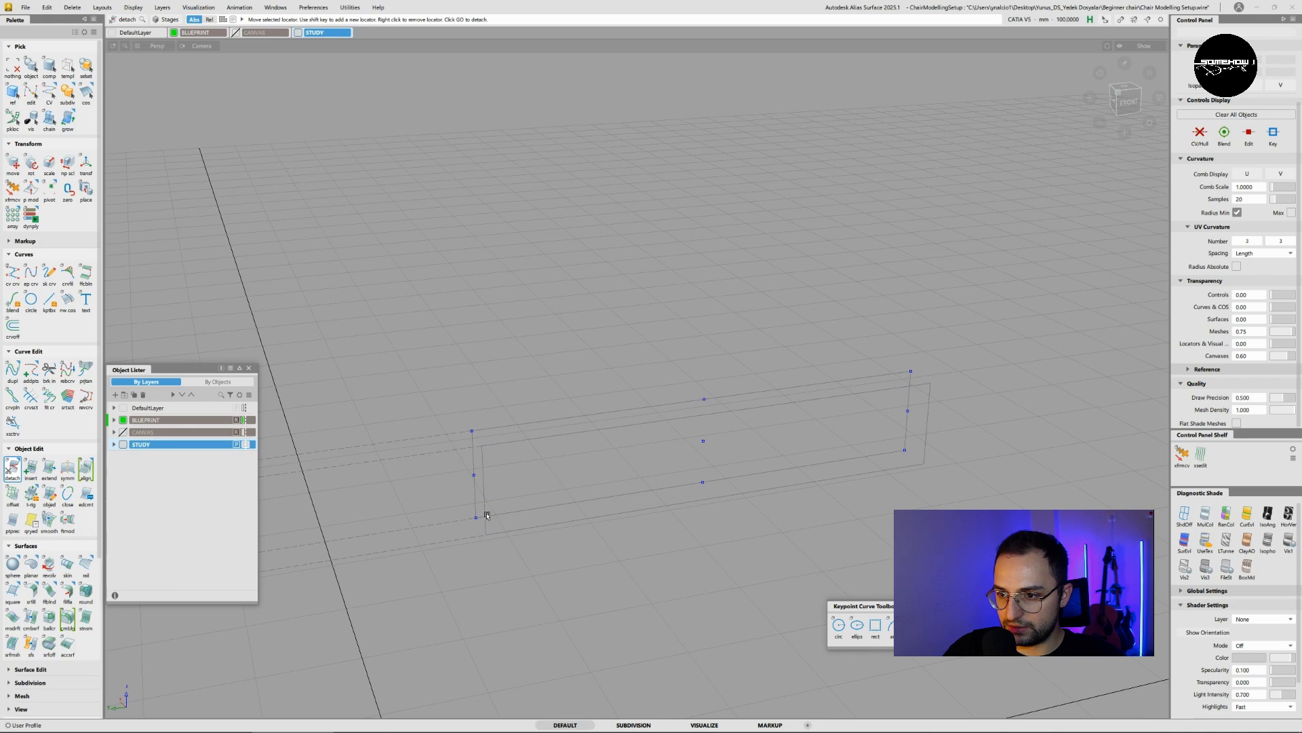
left_click(486, 535)
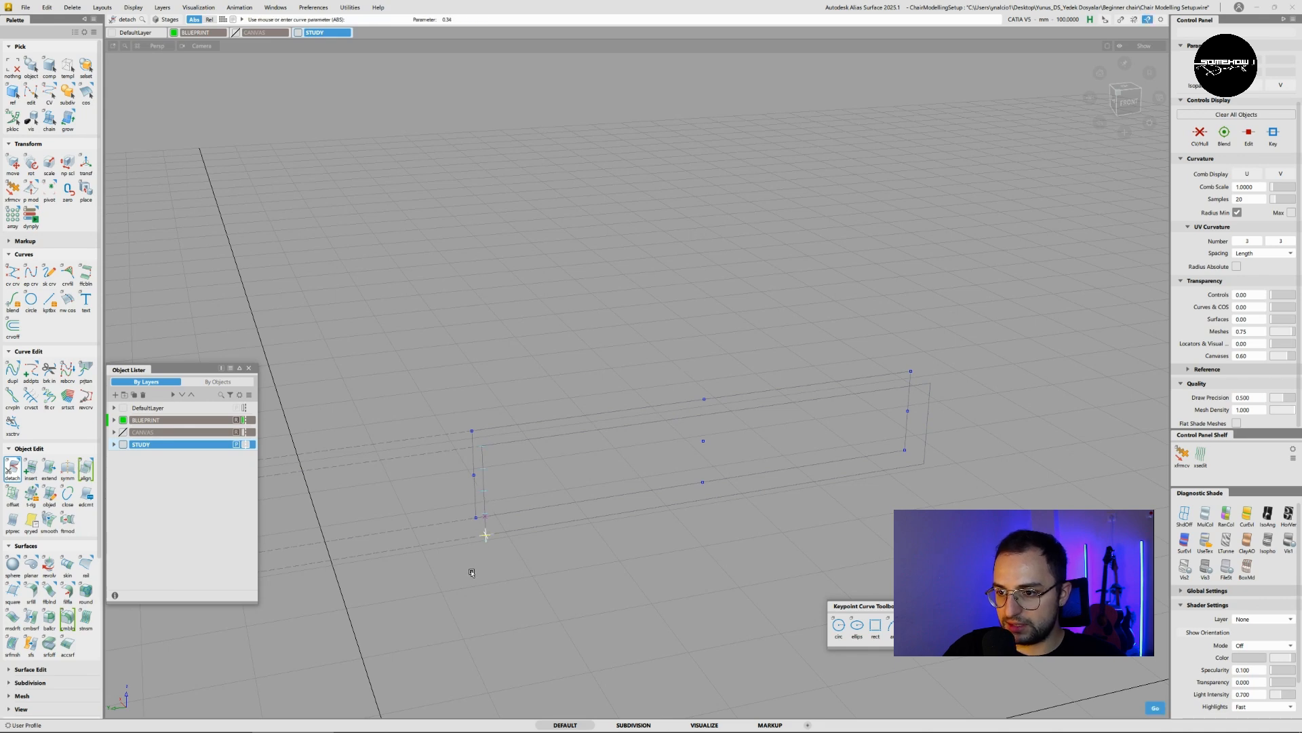
key("space")
left_click_drag(723, 494, 964, 483, "ctrl+alt")
key("space")
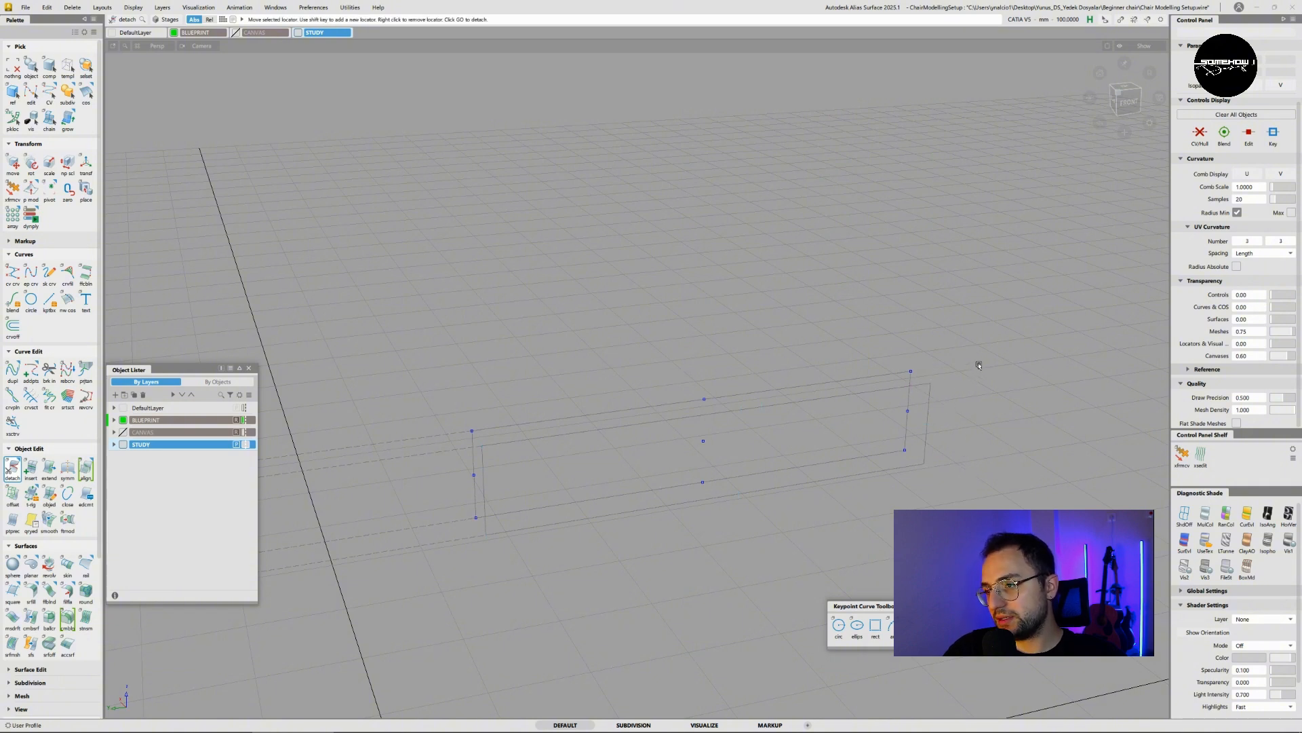
- Pick the detached rectangle's sides one by one to check that they are separate, and clear the selection
left_click_drag(977, 349, 1003, 355, "ctrl+shift")
left_click(930, 403)
left_click(921, 386)
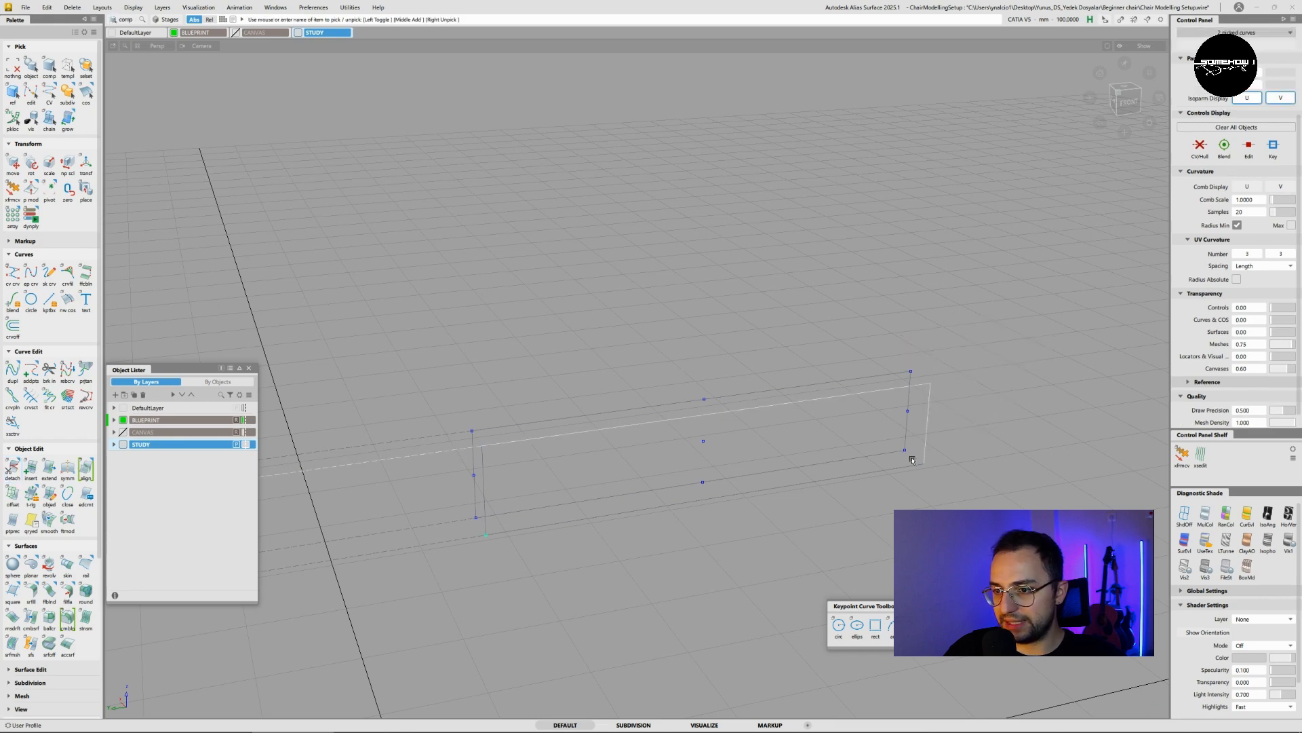
left_click(882, 475)
left_click(487, 467)
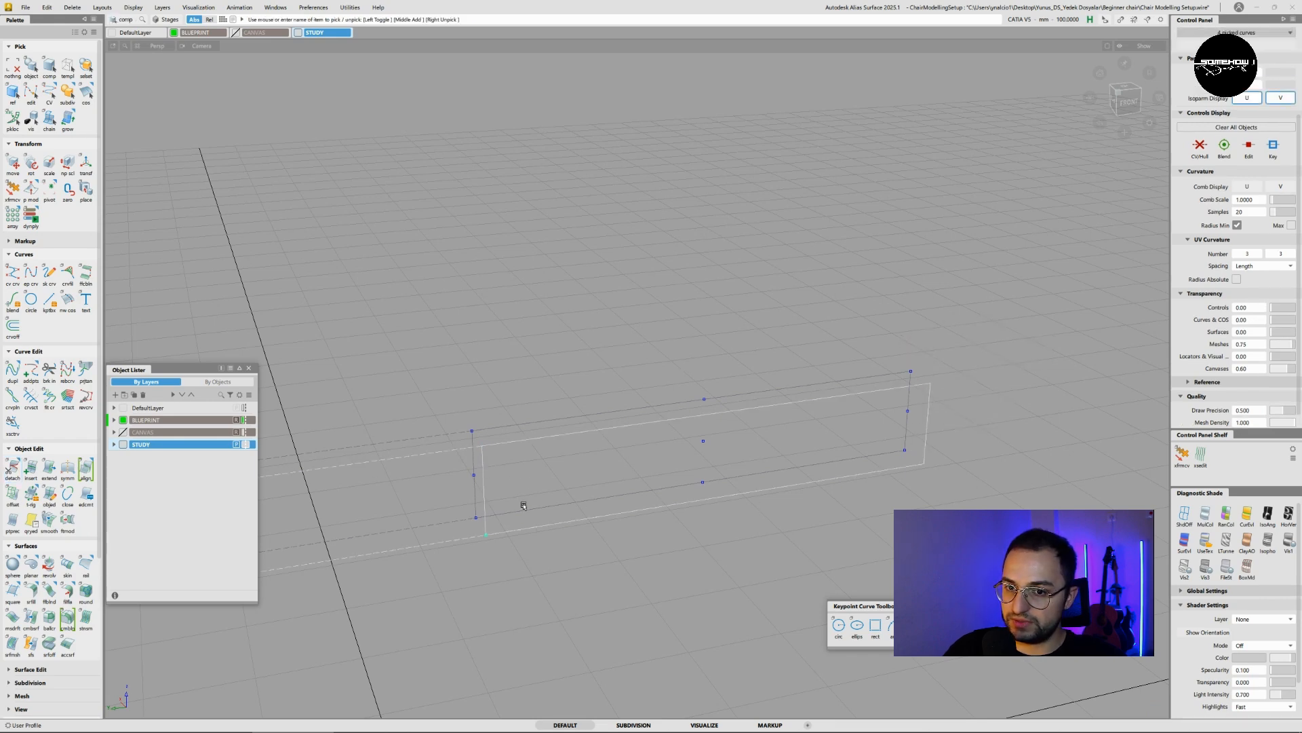
left_click(523, 502)
- Build a Square surface from the four detached sides of the rectangle
left_click(12, 589)
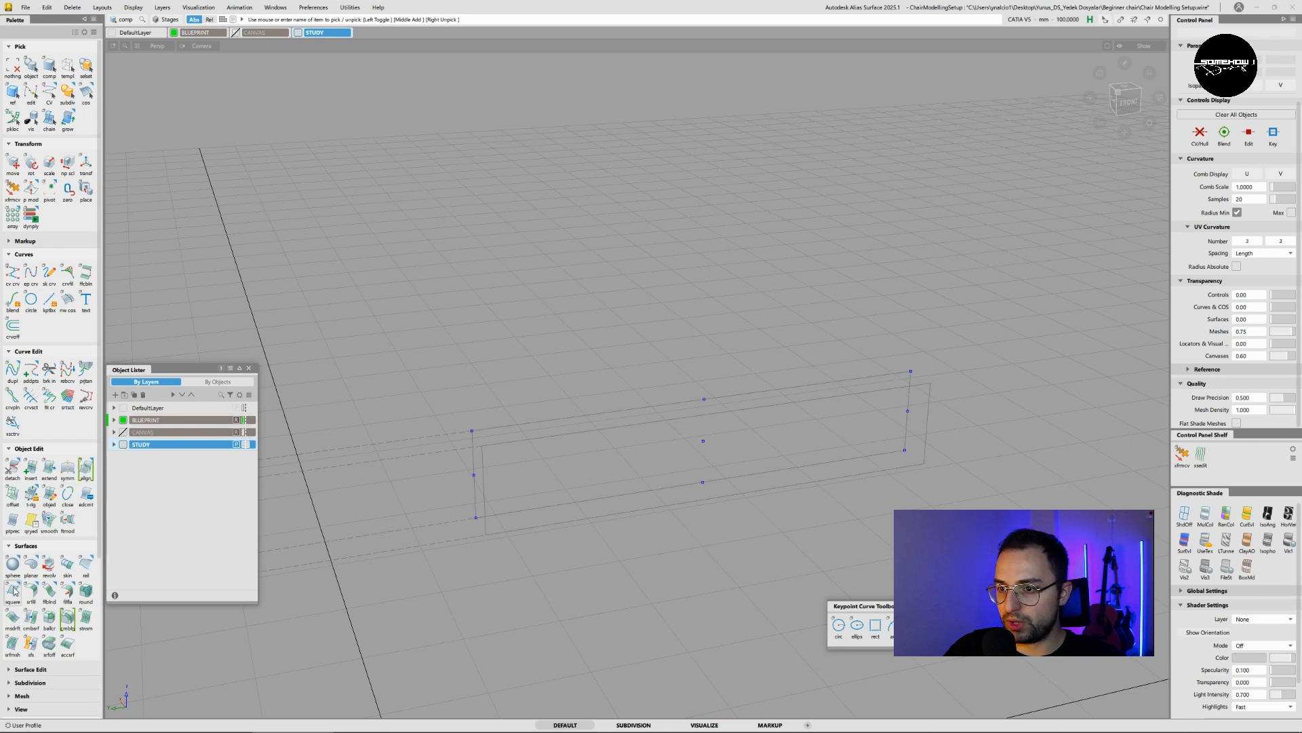
left_click(482, 460)
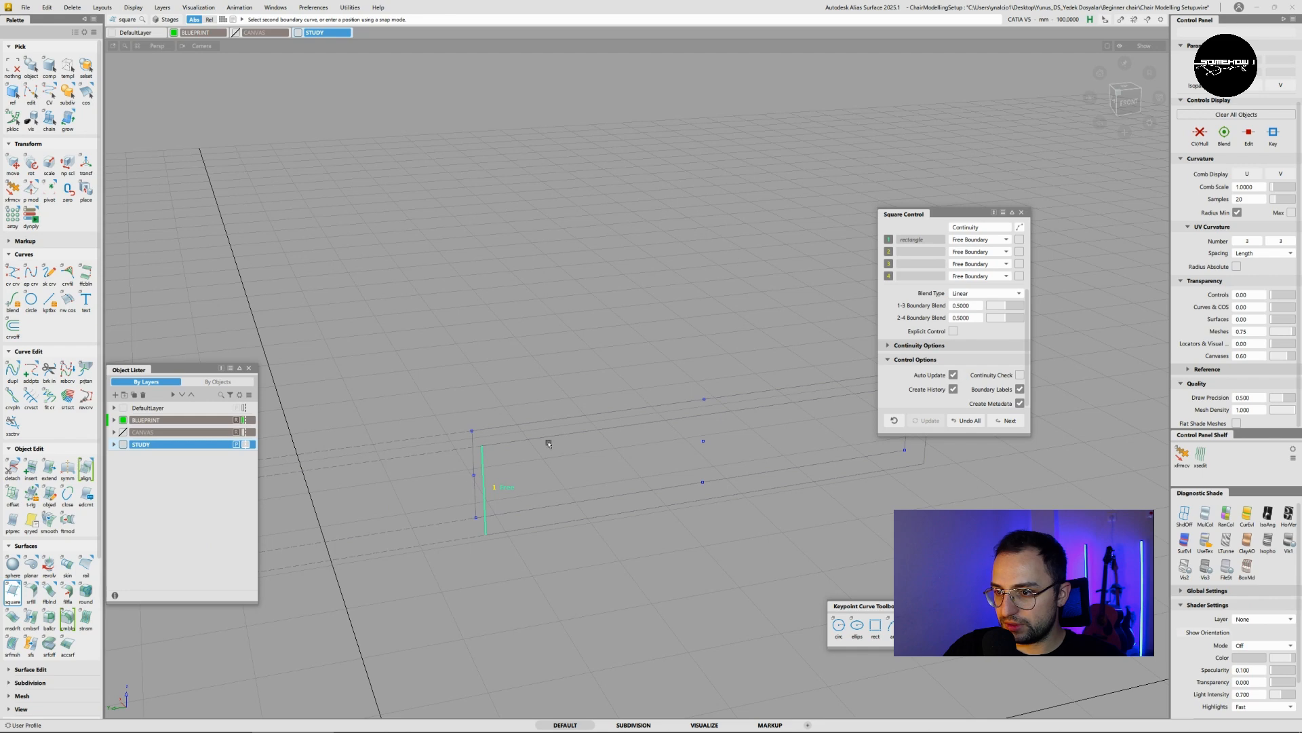
left_click(548, 439)
left_click_drag(678, 450, 669, 479, "alt+shift")
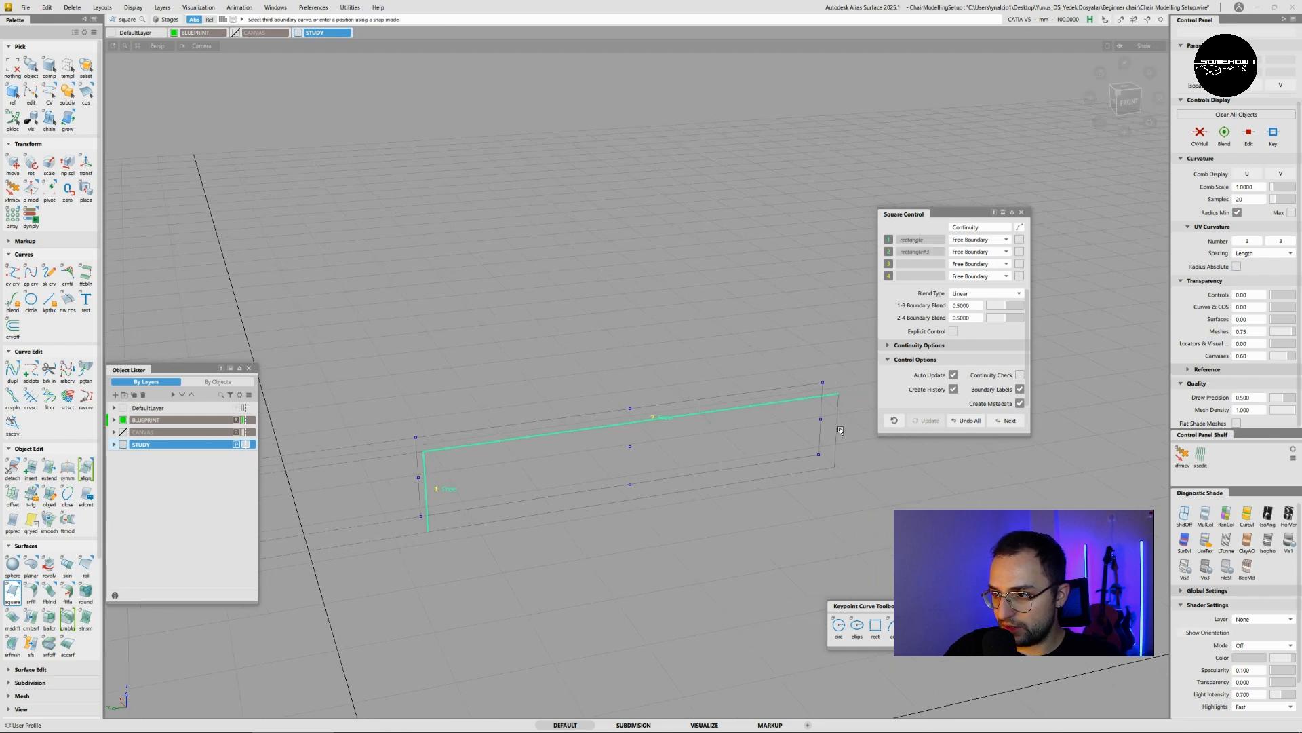
left_click(802, 471)
left_click(790, 474)
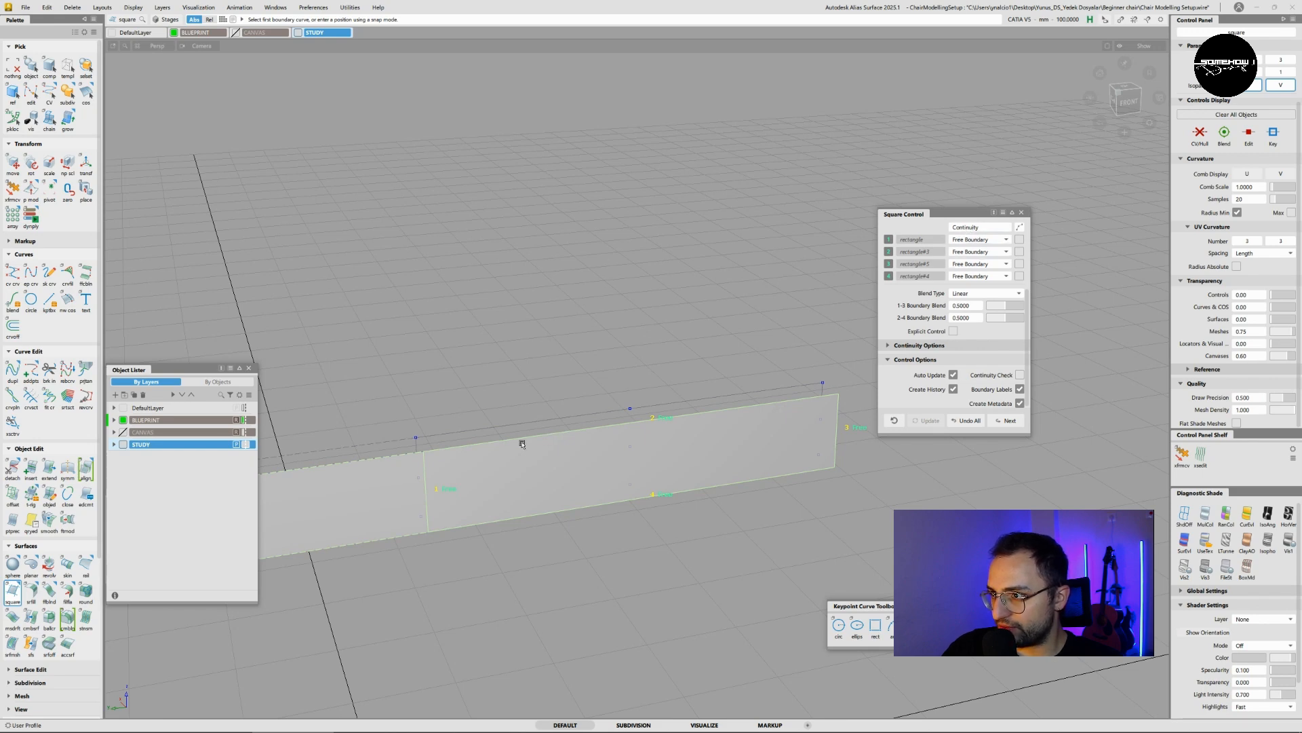
- Set the Square surface's first boundary to Implied Tangent and its other three boundaries to G0 Position
left_click(971, 243)
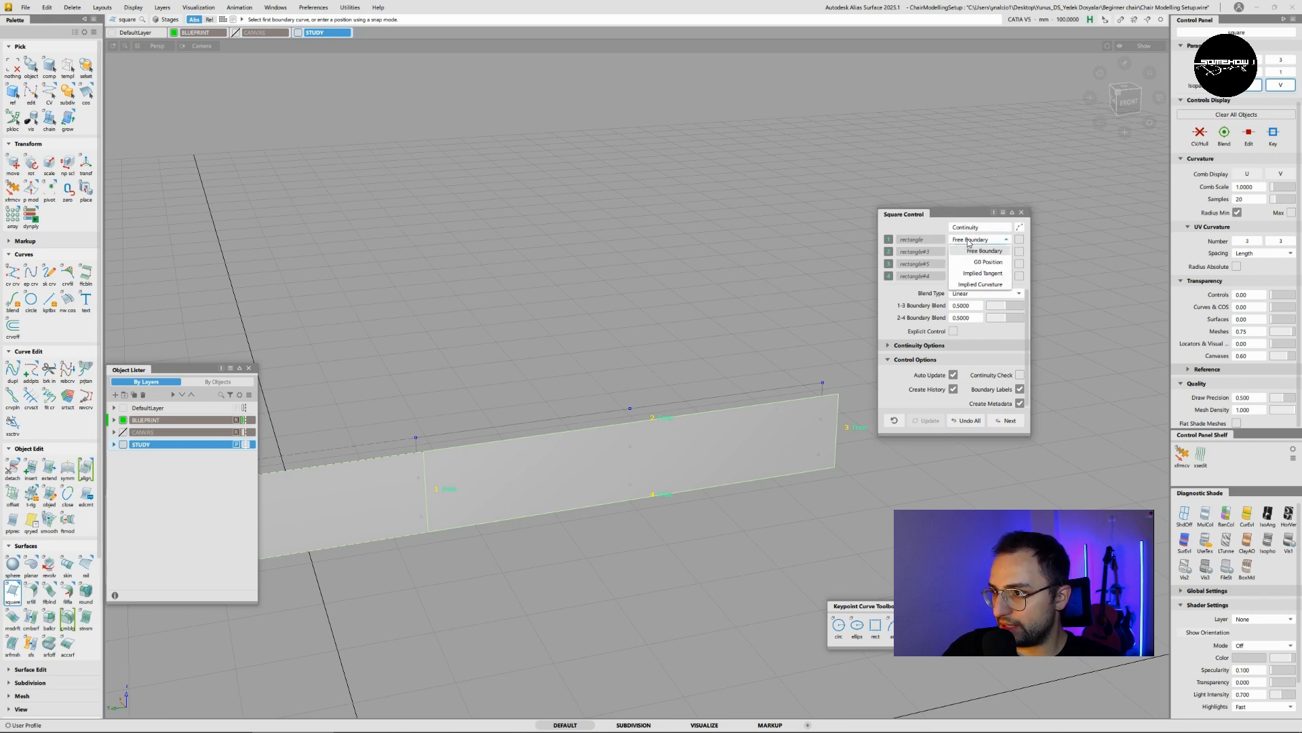
left_click(974, 275)
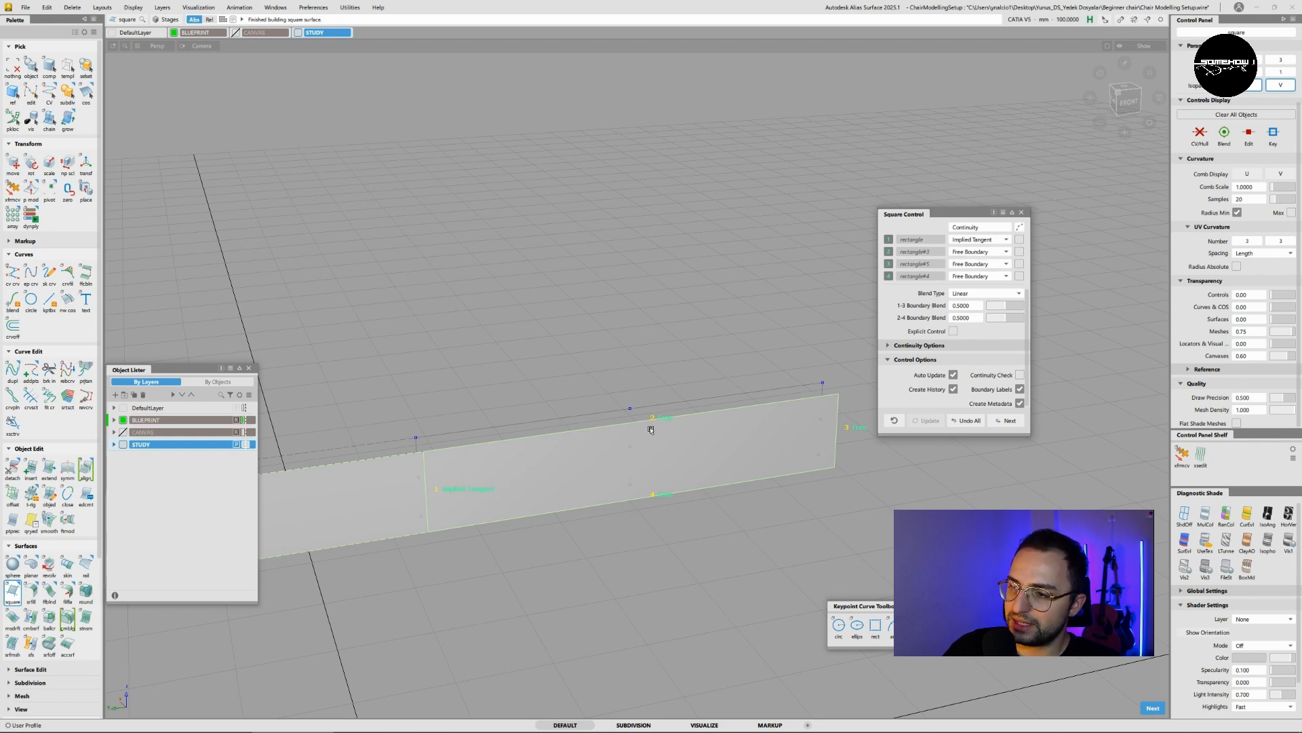
left_click(979, 255)
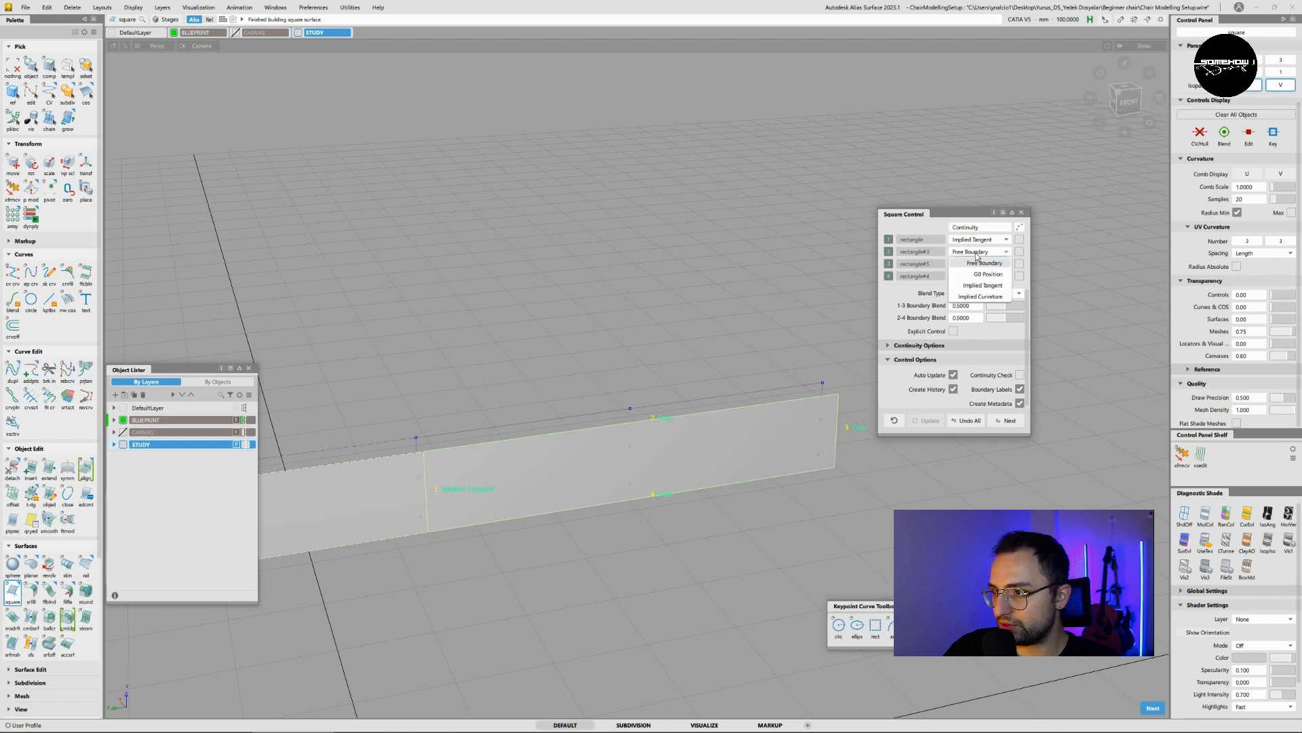
left_click(974, 274)
left_click(979, 264)
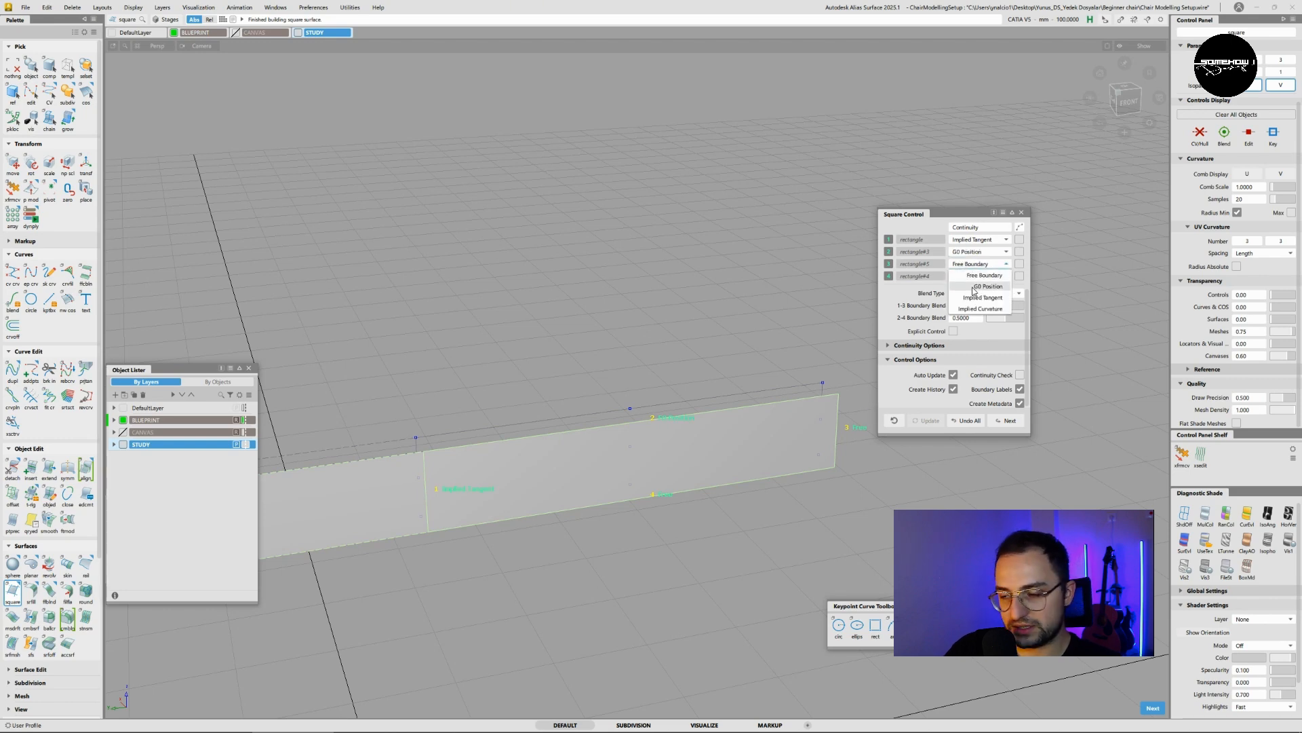
left_click(974, 286)
left_click(977, 276)
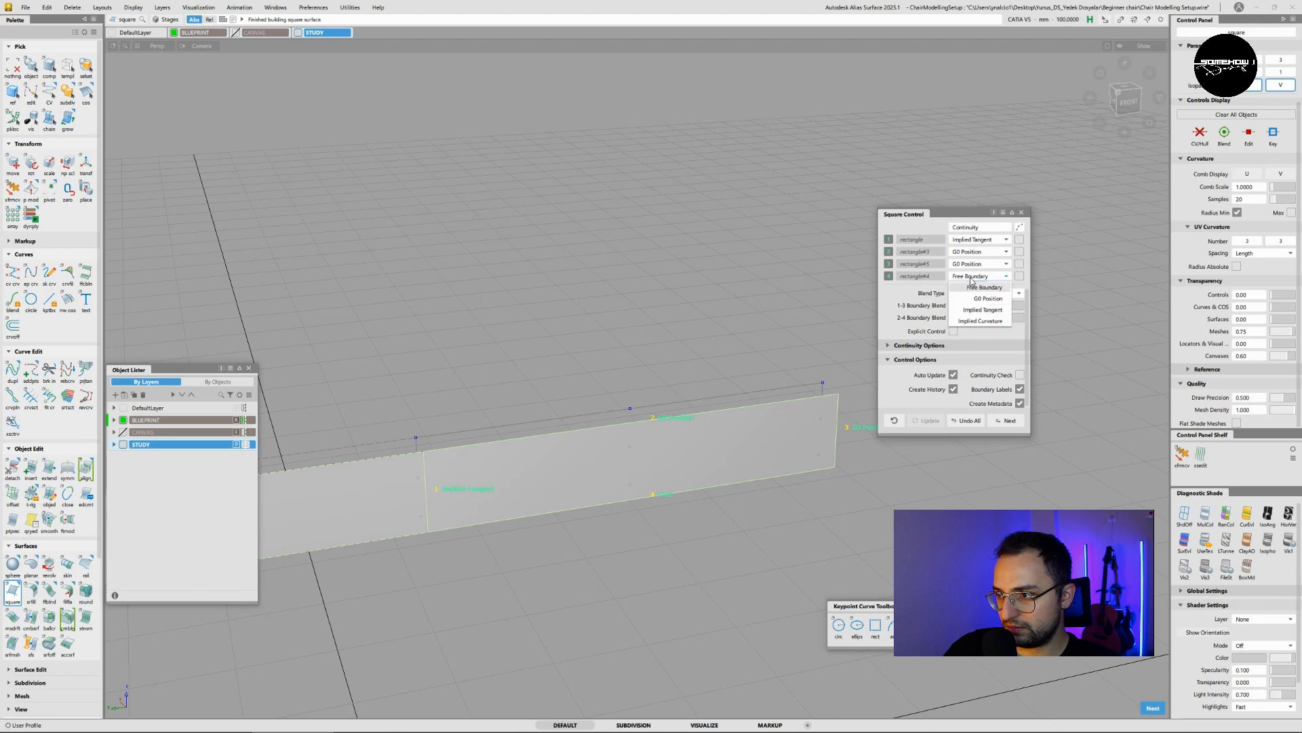
left_click(978, 300)
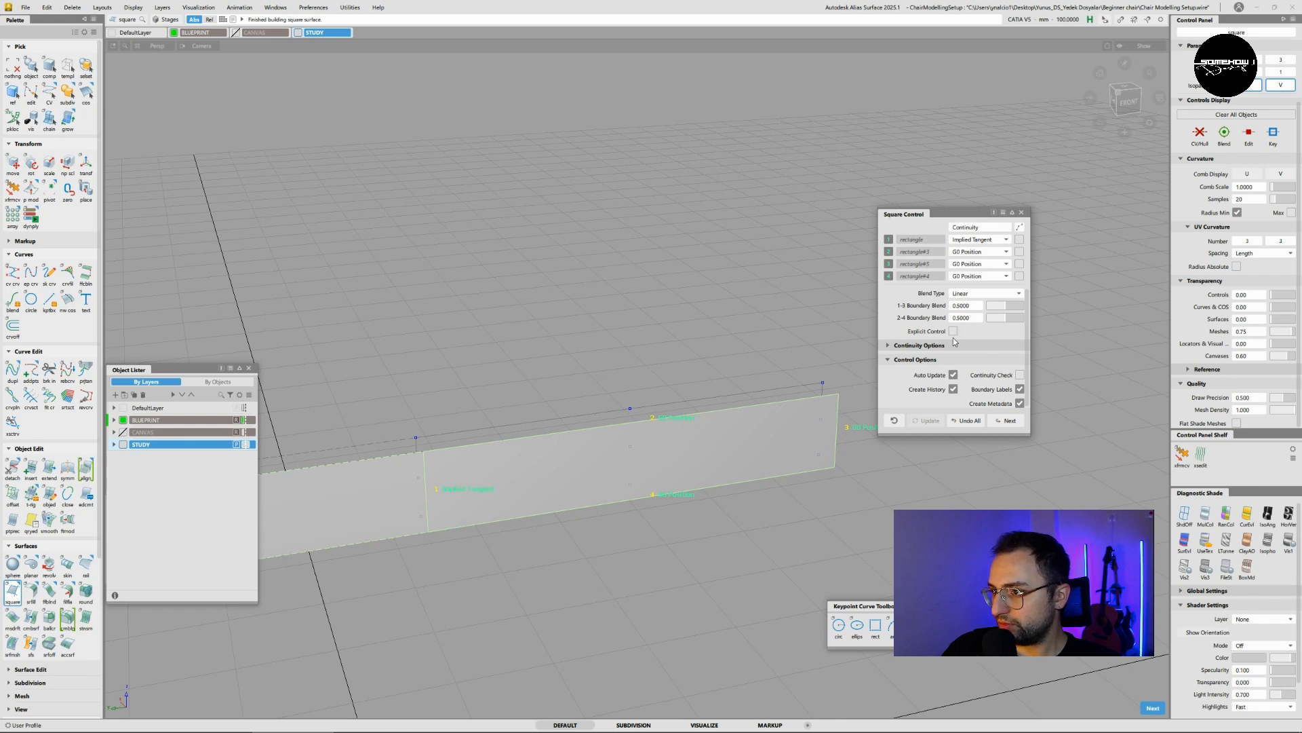
- Enable explicit control, show the surface's CVs, set its U and V degree to 1 and finish the surface
left_click(943, 345)
left_click(942, 343)
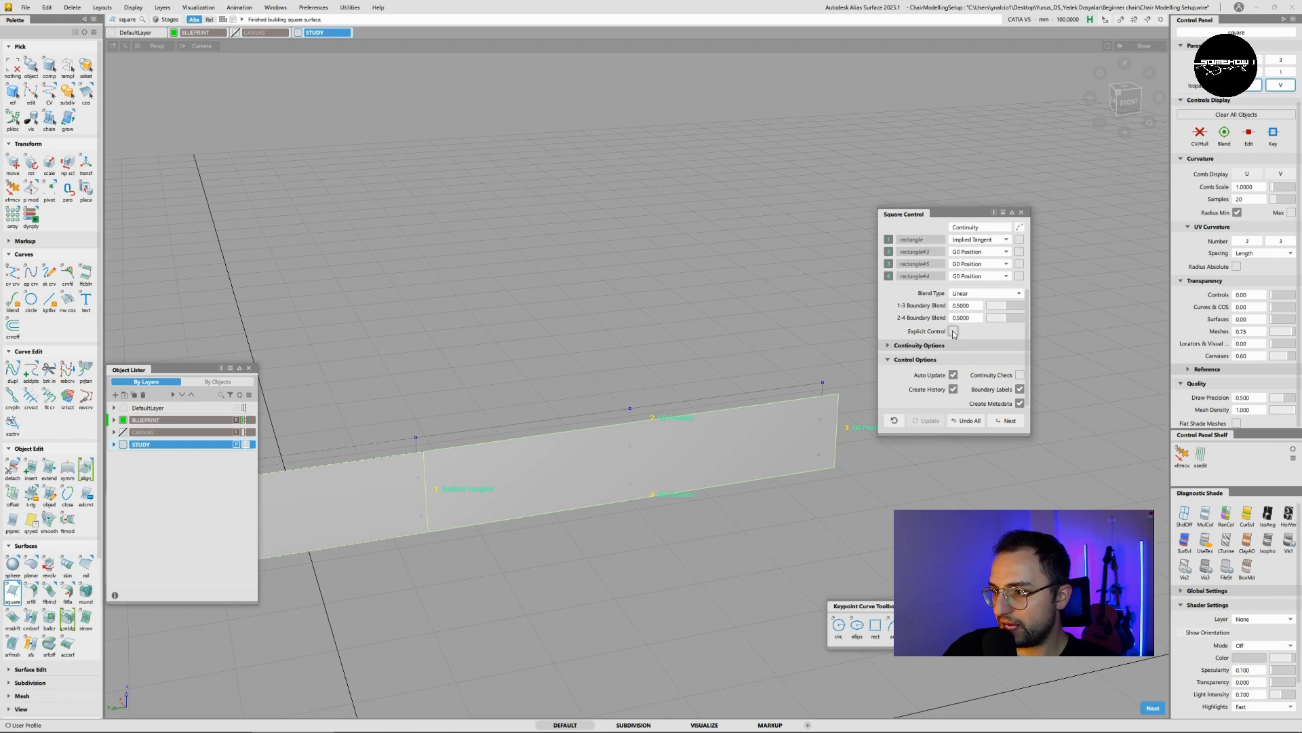
left_click(953, 331)
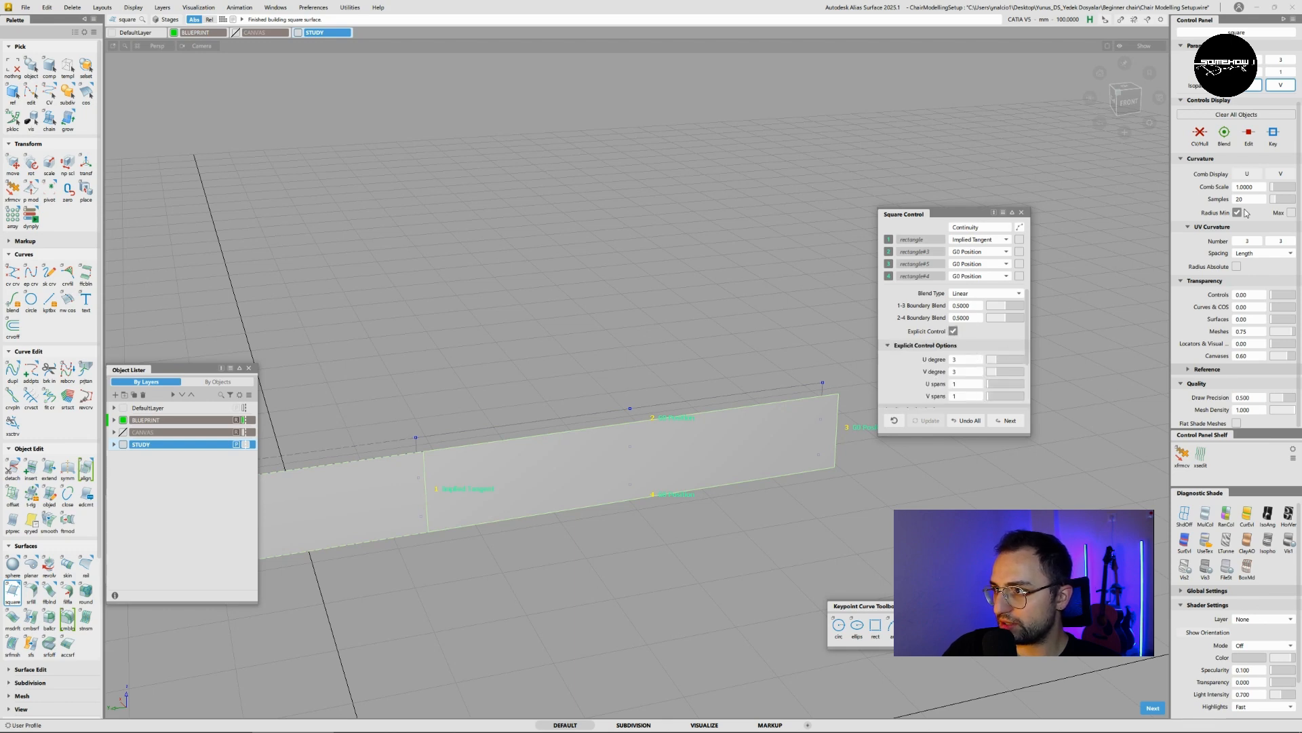
left_click(1200, 135)
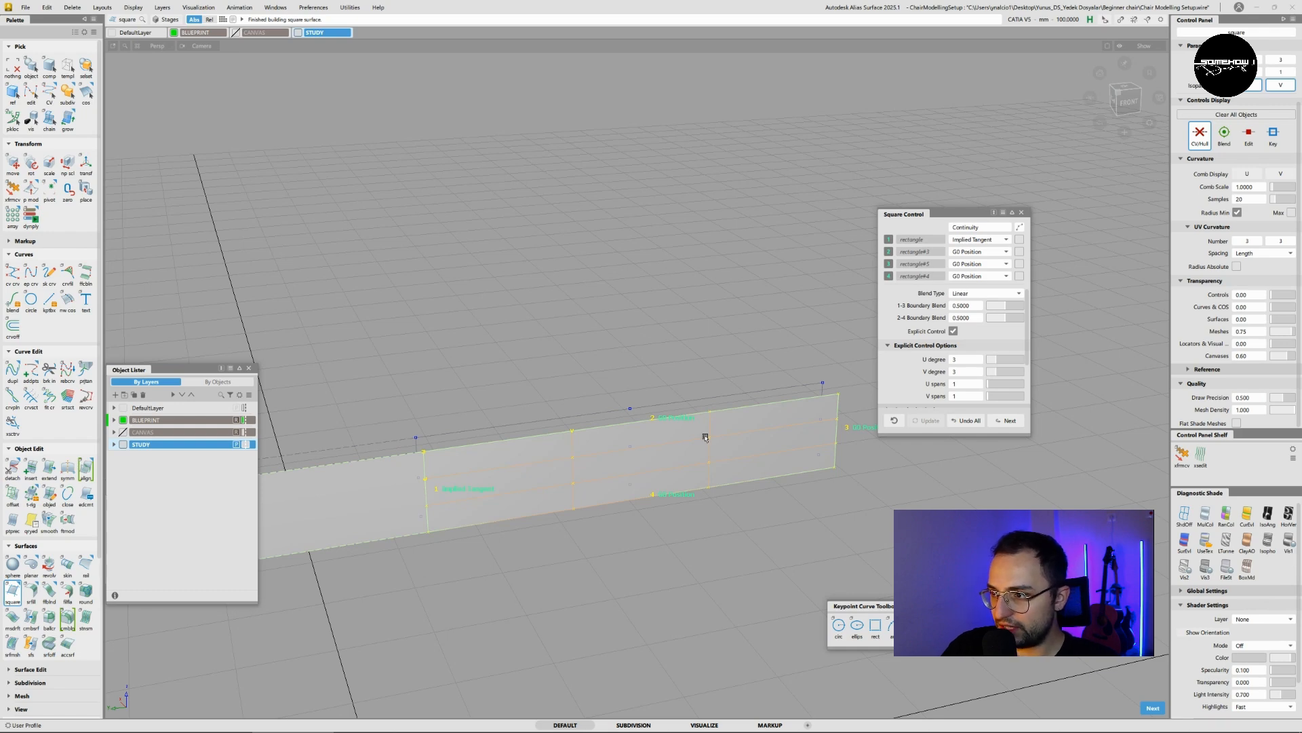
left_click_drag(993, 363, 988, 371)
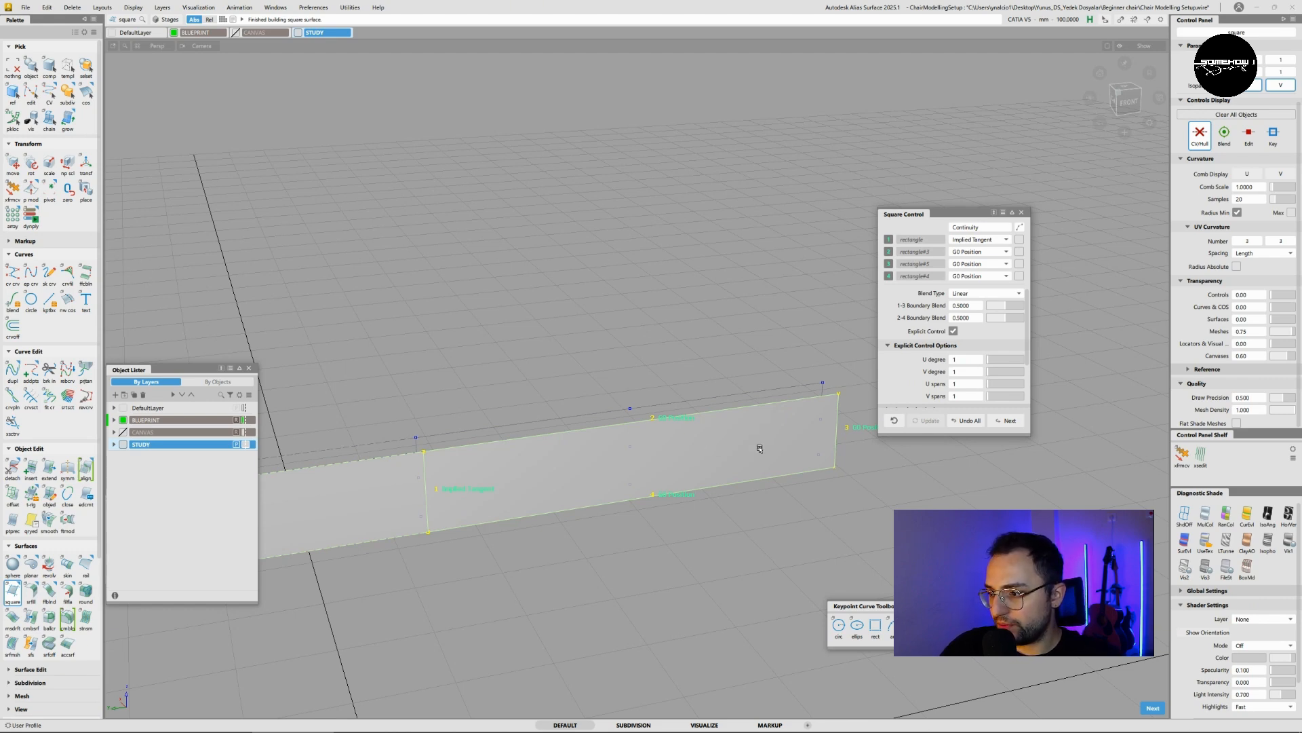
left_click(1150, 707)
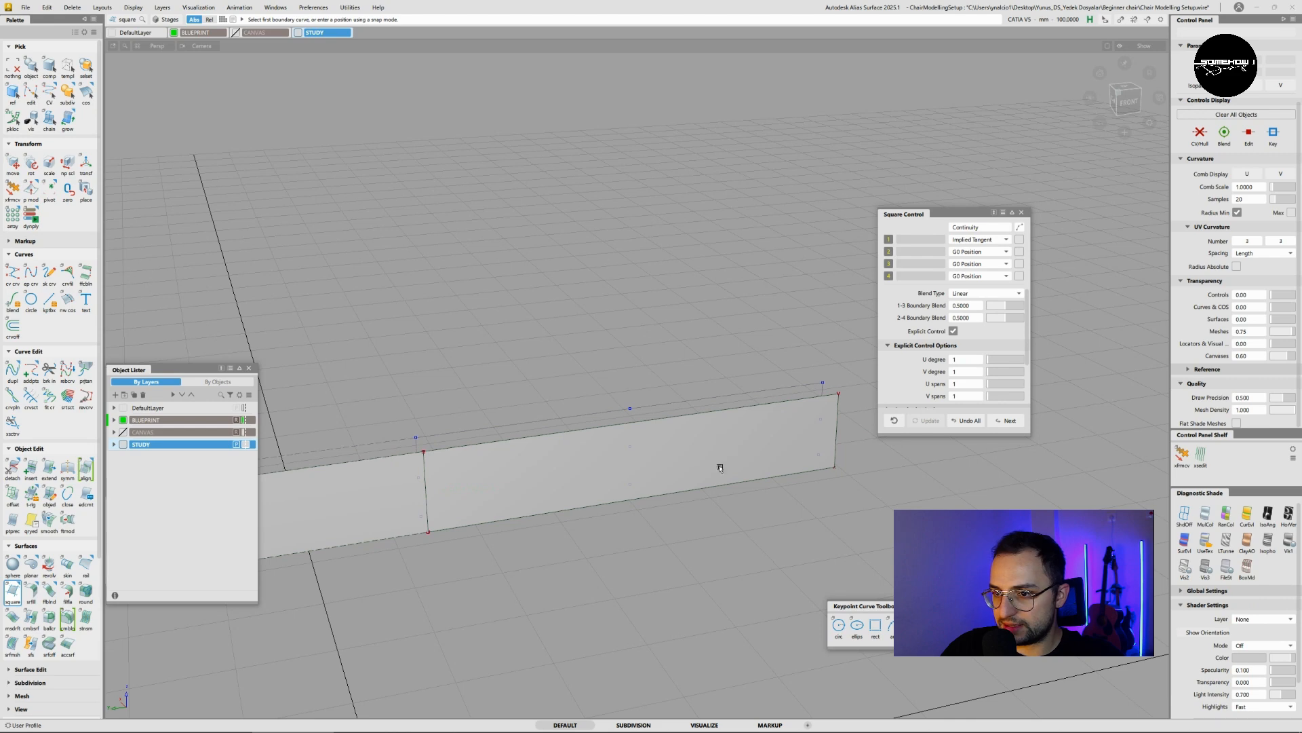
- Select the new rail surface and snap its pivot to its upper corner at the symmetry plane
left_click_drag(666, 469, 593, 456, "alt+shift")
left_click_drag(592, 456, 498, 440, "ctrl+shift")
left_click(654, 451)
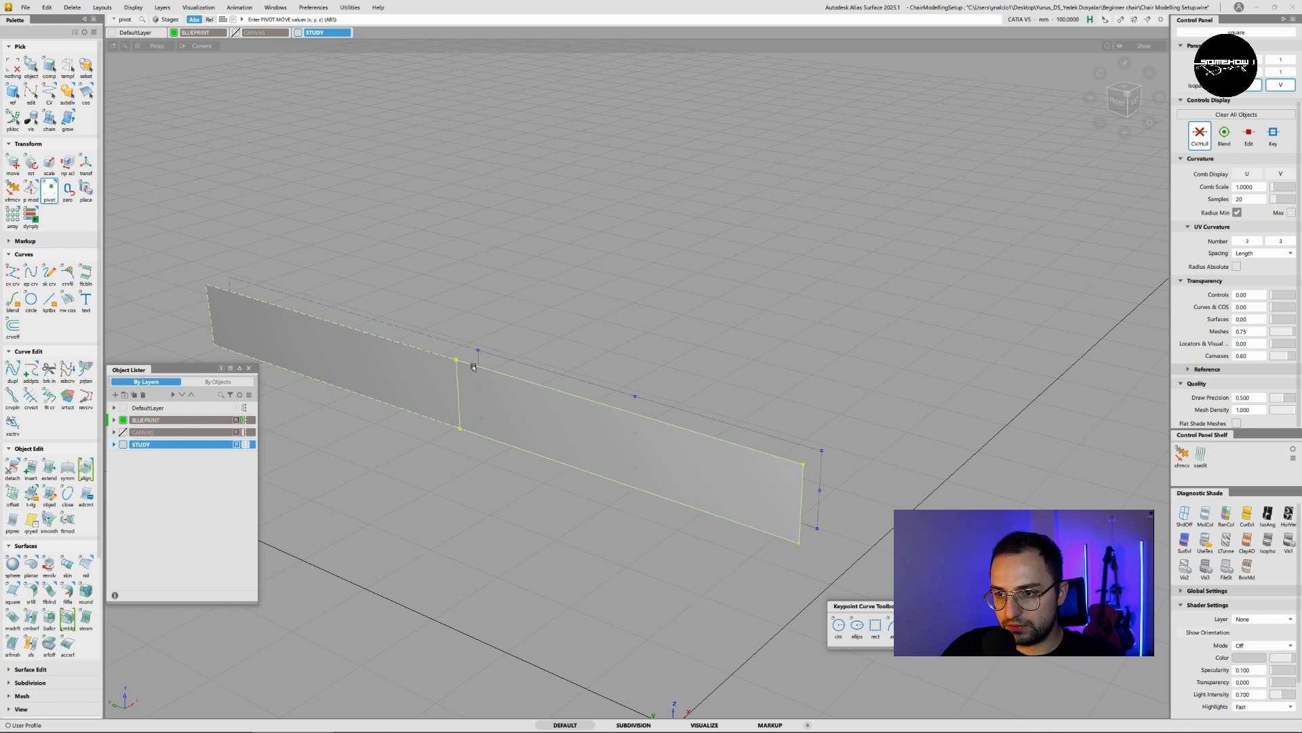
left_click_drag(473, 367, 456, 360, "ctrl+alt")
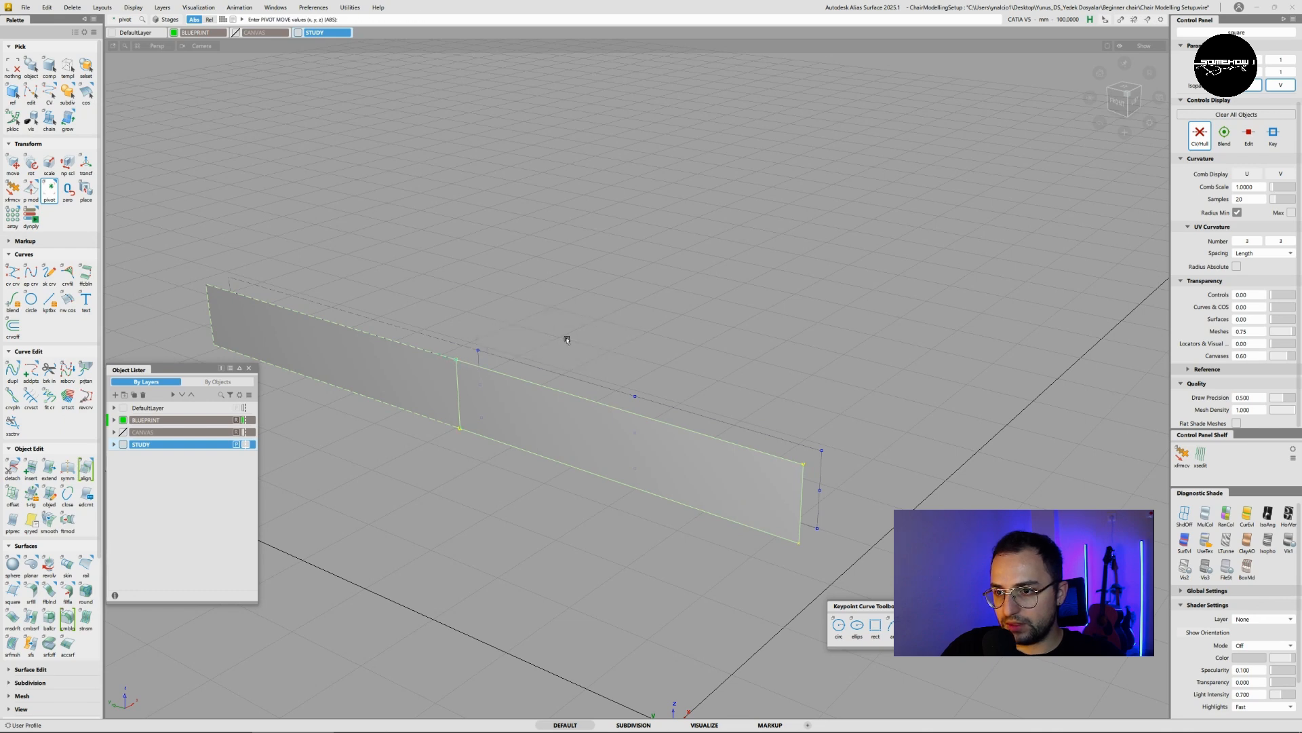
- Paste a copy of the surface and snap it by its pivot to the matching corner of the other rectangle
key("ctrl+v")
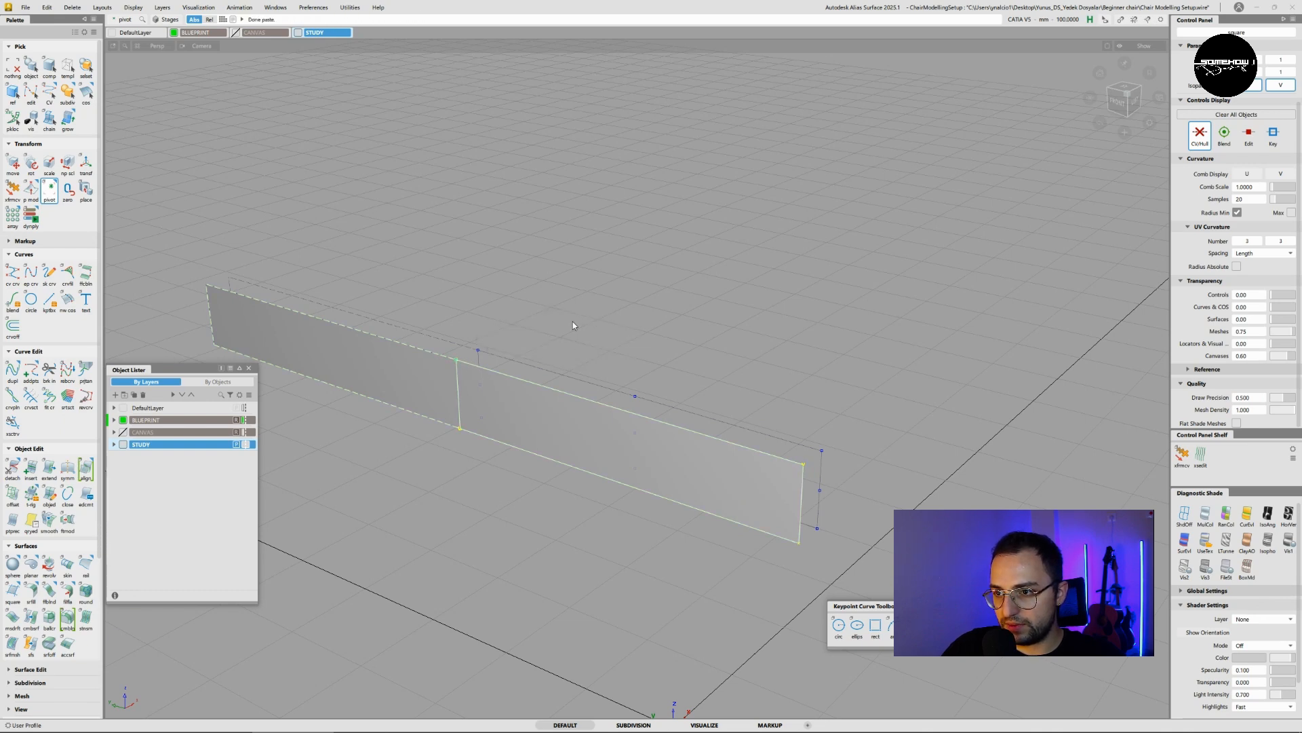
middle_click_drag(567, 343, 567, 315, "ctrl+shift")
left_click_drag(505, 359, 479, 350, "ctrl+alt")
left_click_drag(571, 335, 522, 502, "ctrl+shift")
- Isolate the two parallel rail surfaces by hiding everything unselected, then clear the selection
key("shift+alt")
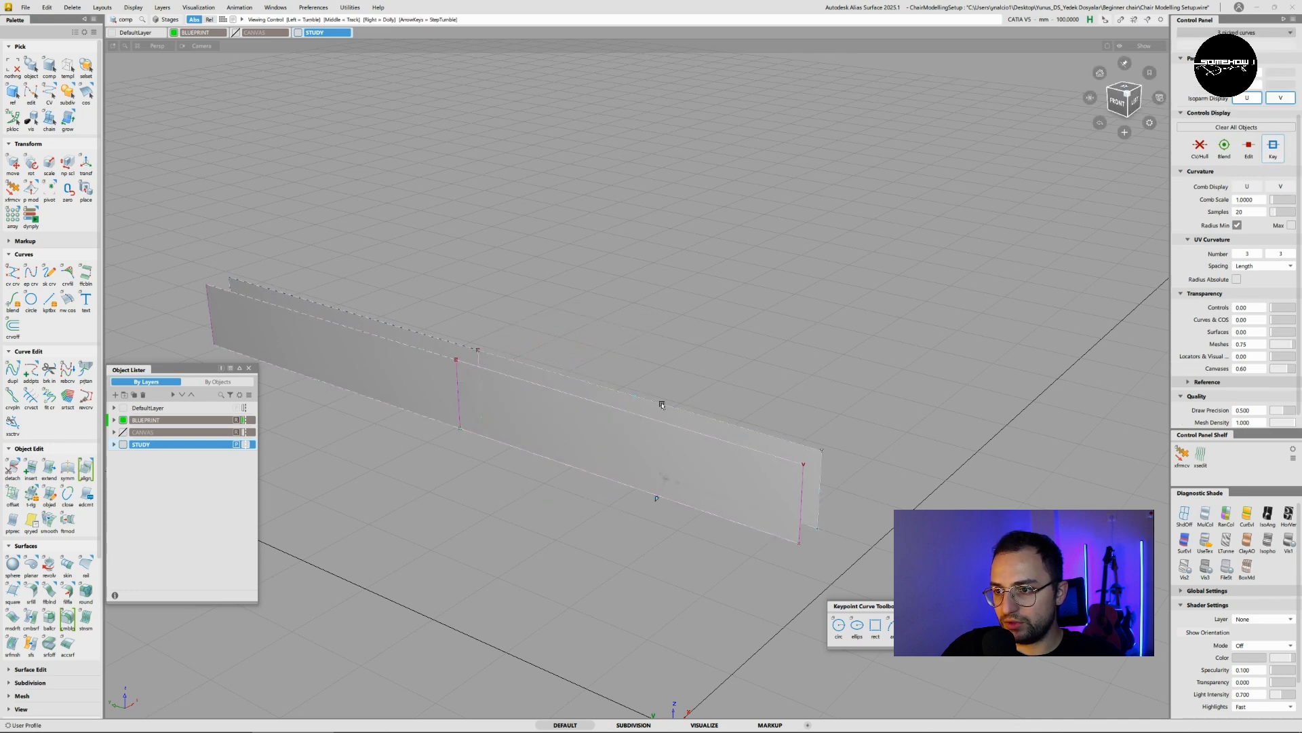
left_click_drag(662, 405, 635, 407, "ctrl+shift")
left_click(599, 406)
left_click(595, 393)
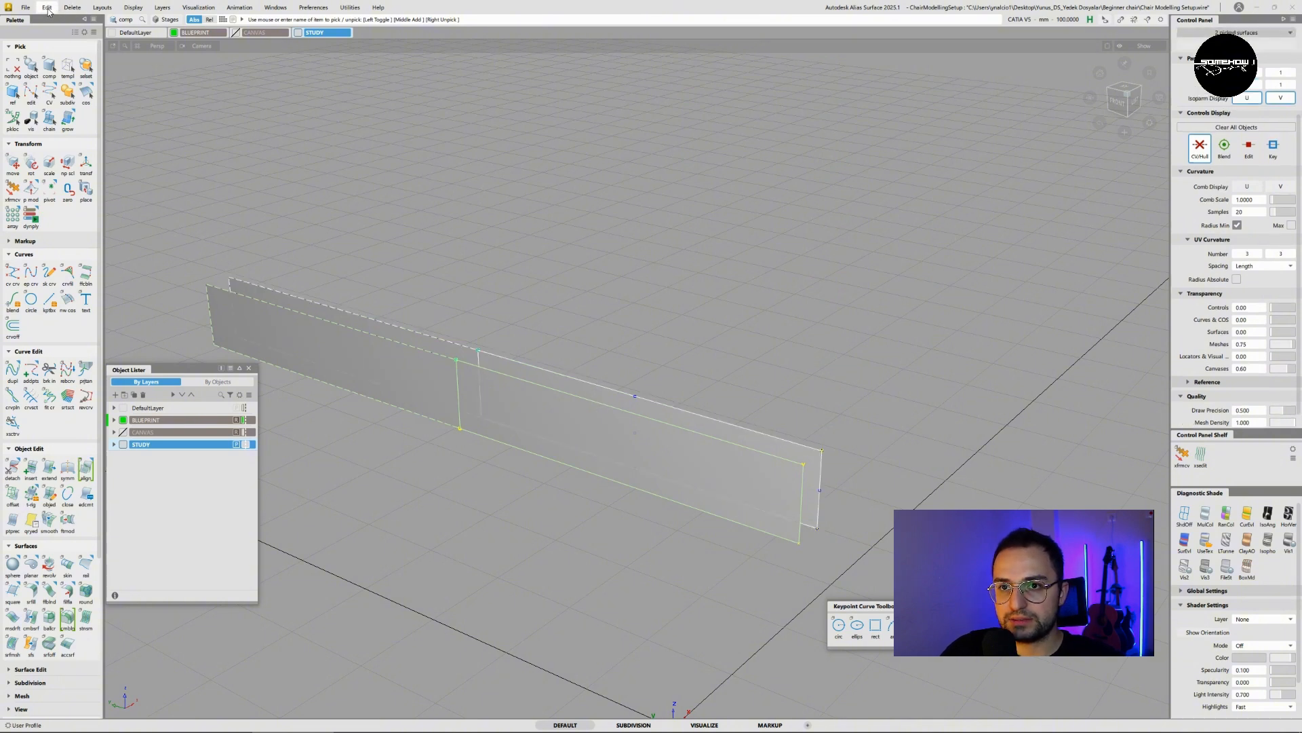
left_click(72, 7)
left_click(135, 7)
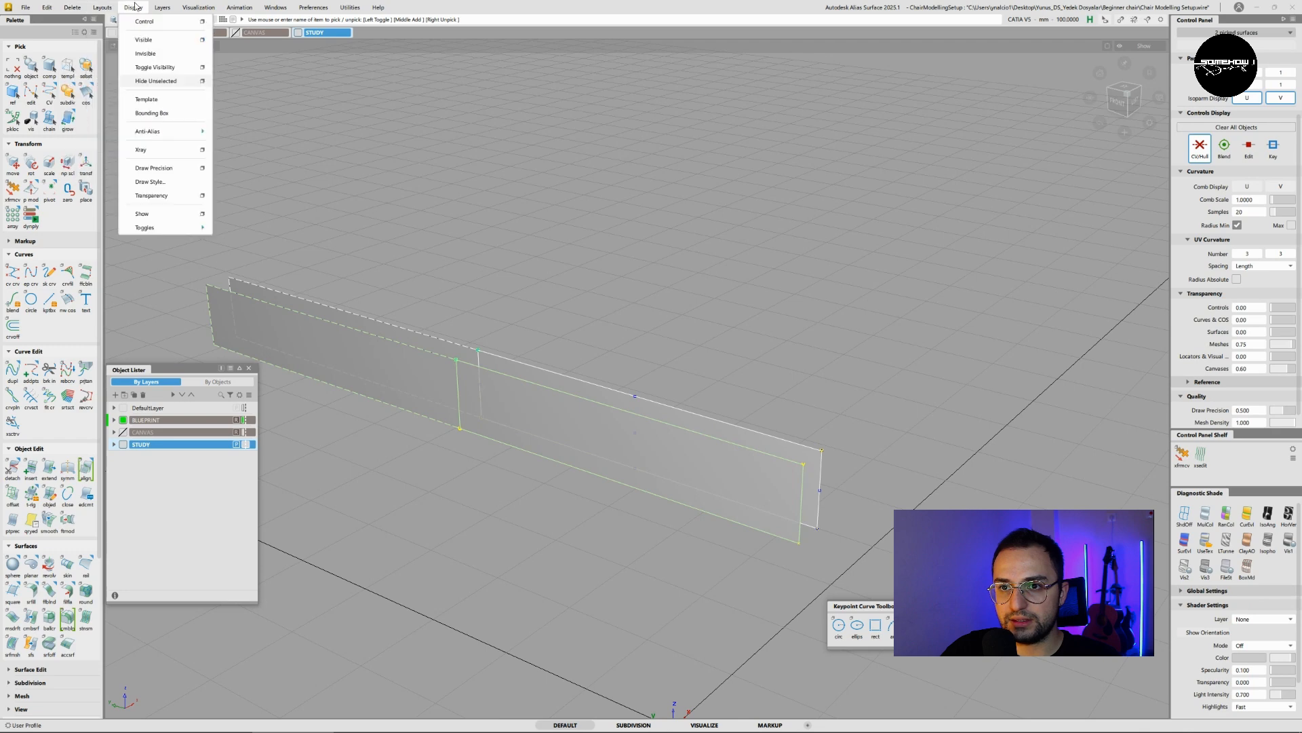
left_click(73, 7)
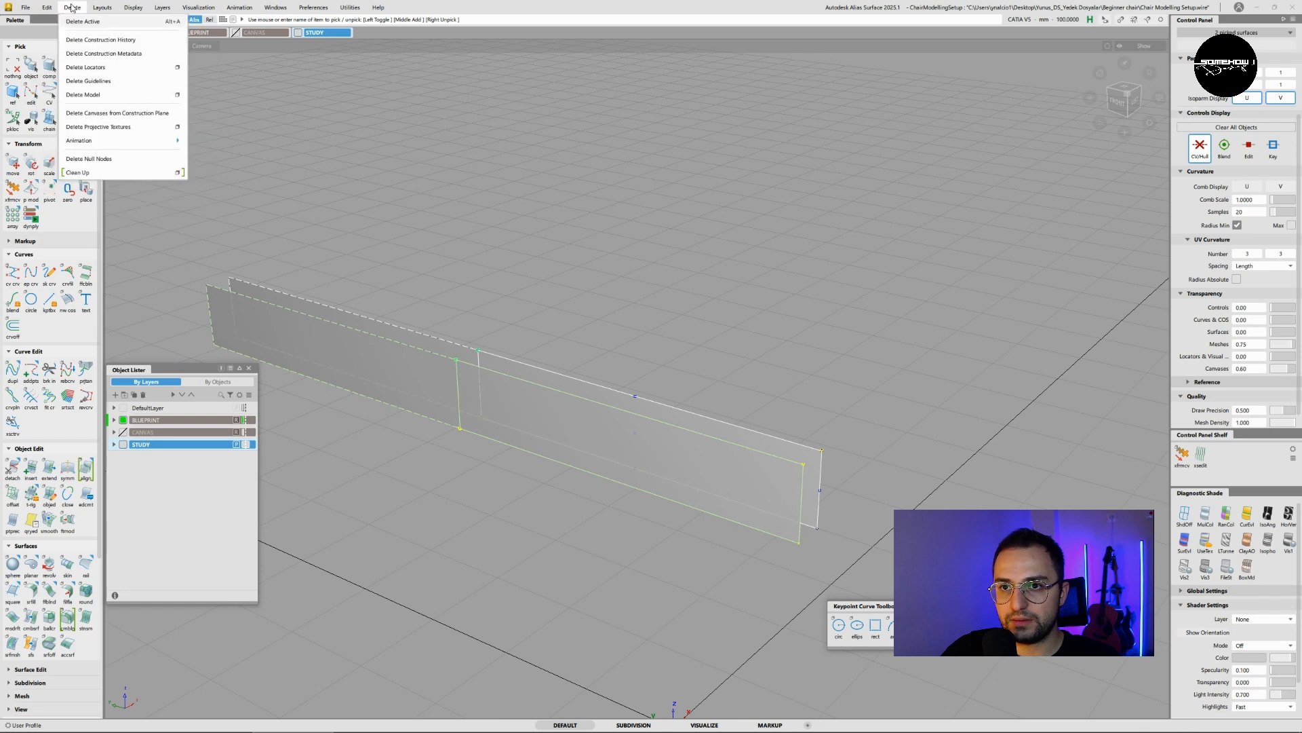
mouse_move(140, 7)
left_click(154, 83)
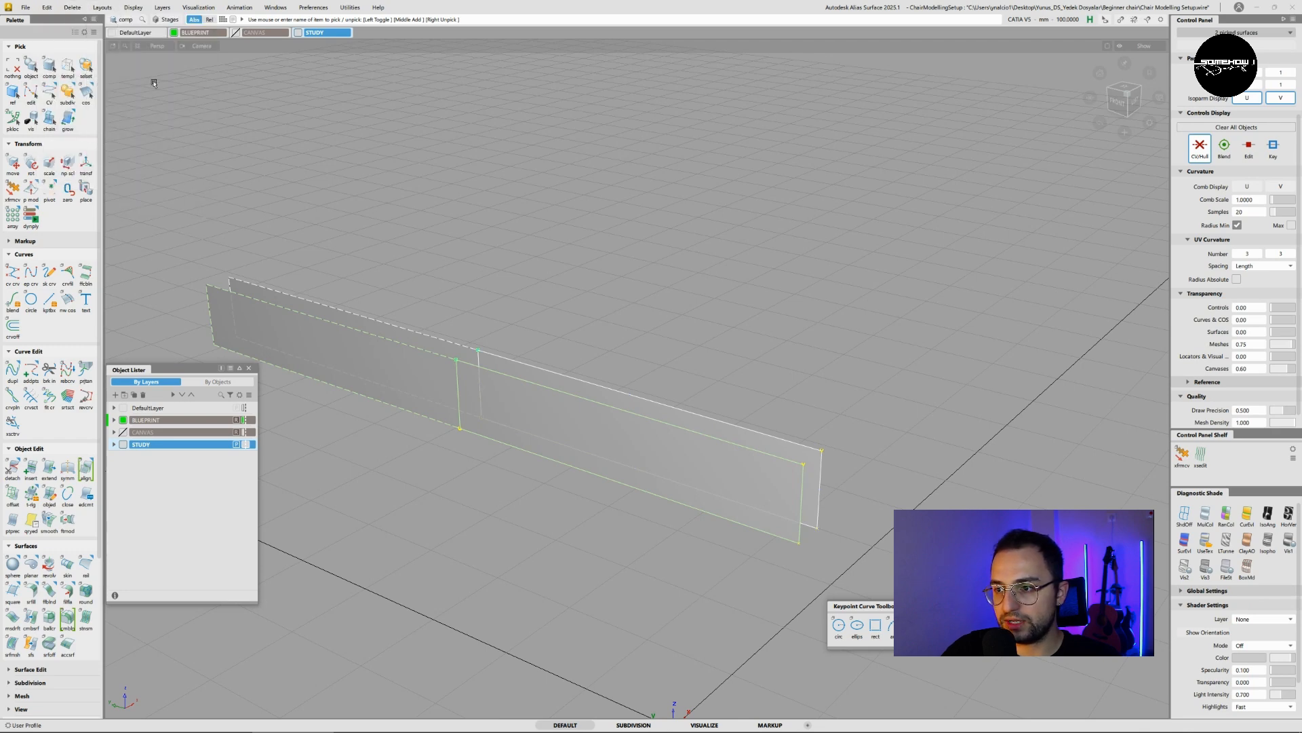
left_click(620, 438)
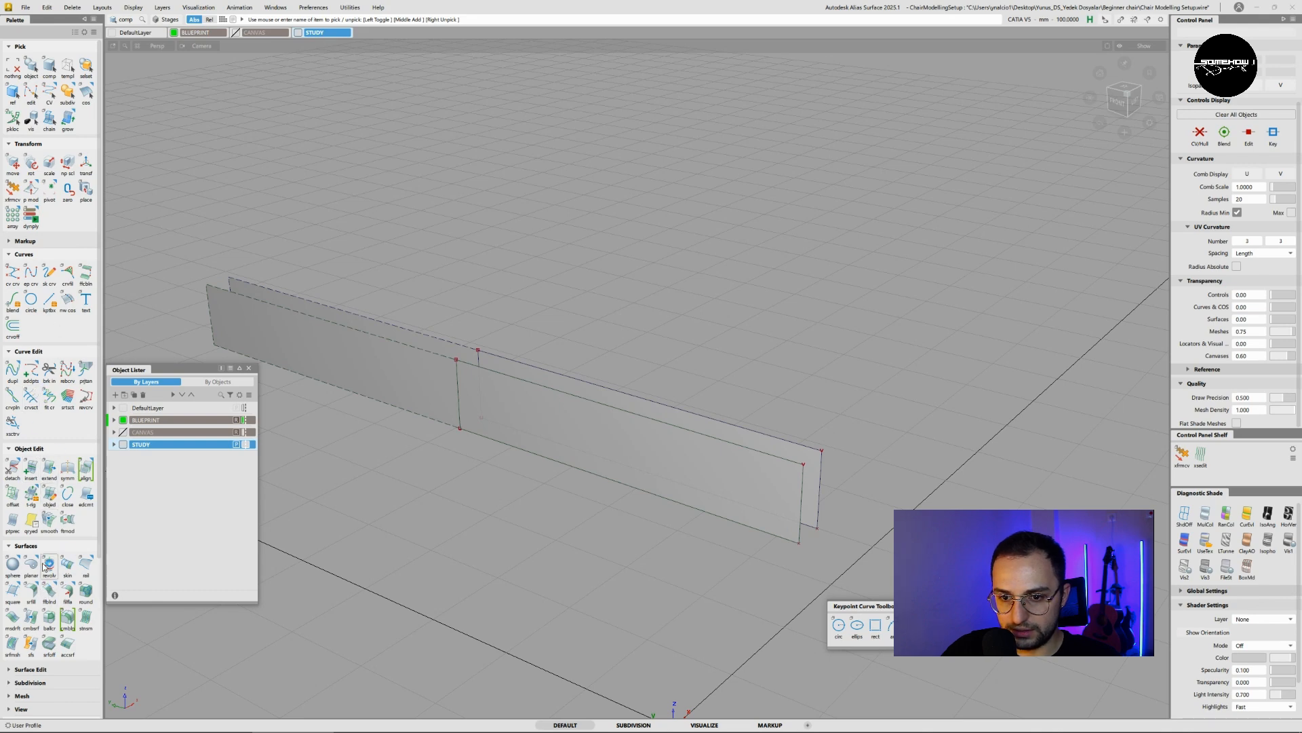
- Close the rail's upper side with a Skin surface between the long upper edges of the two rail surfaces
left_click(66, 566)
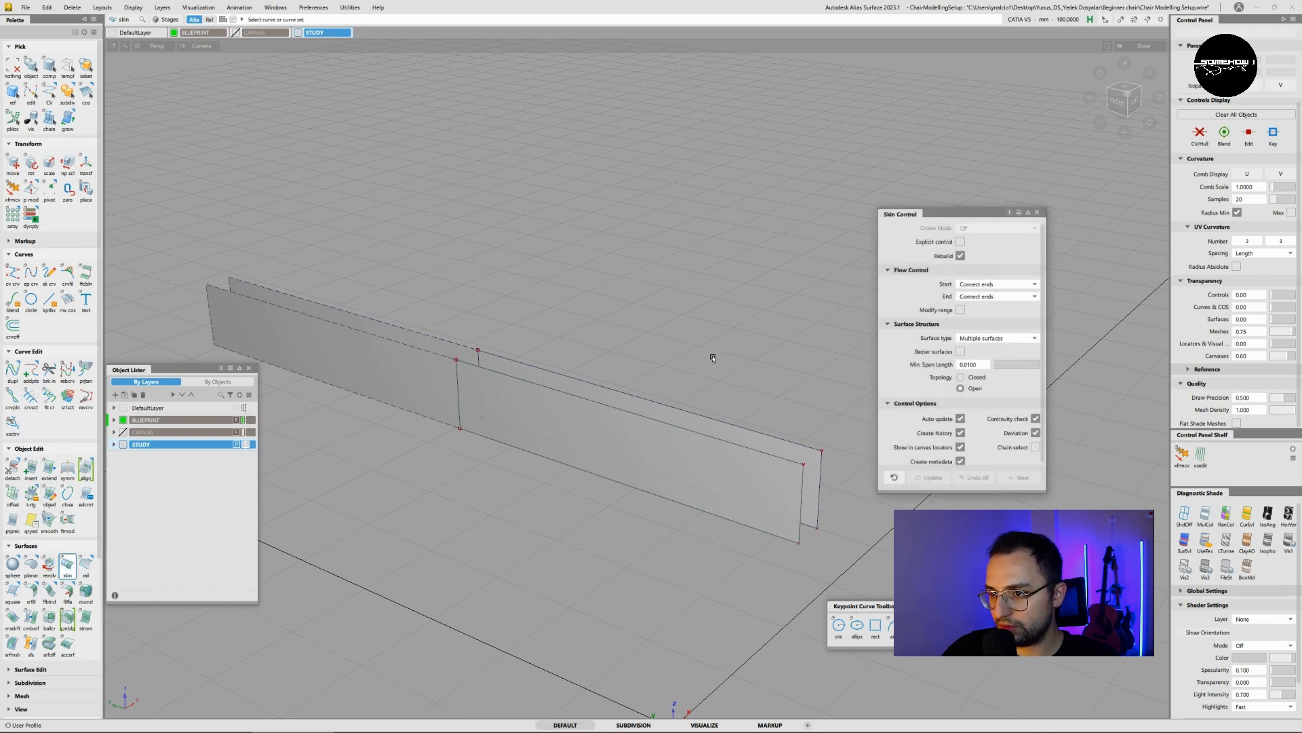
left_click(620, 406)
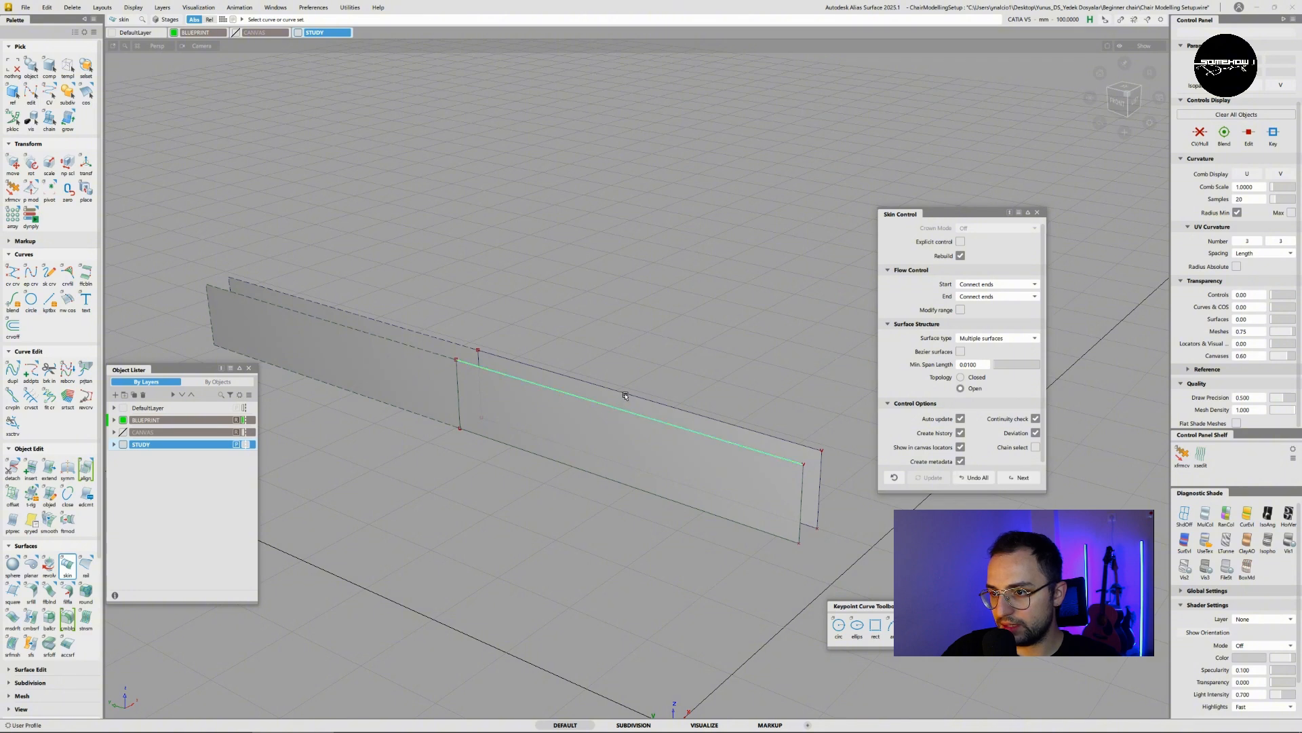
left_click(626, 395)
left_click_drag(785, 476, 720, 453, "alt+shift")
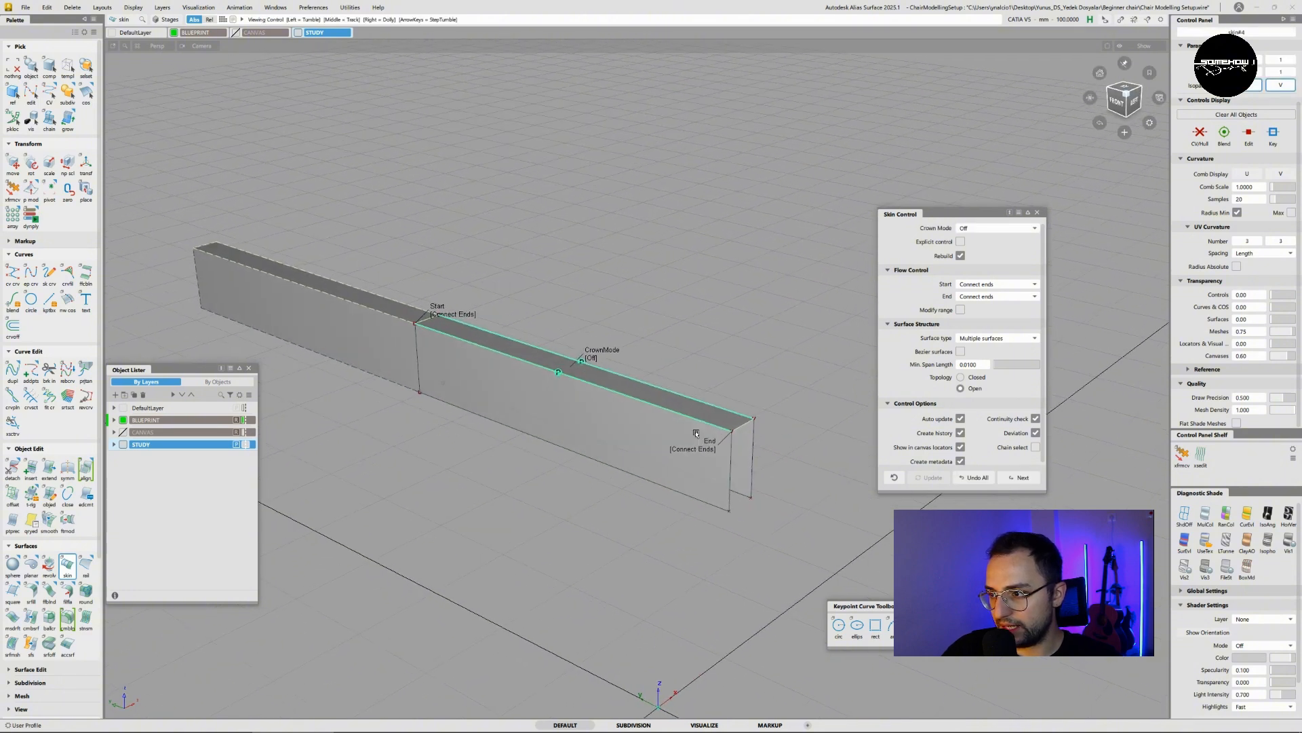
left_click(1021, 479)
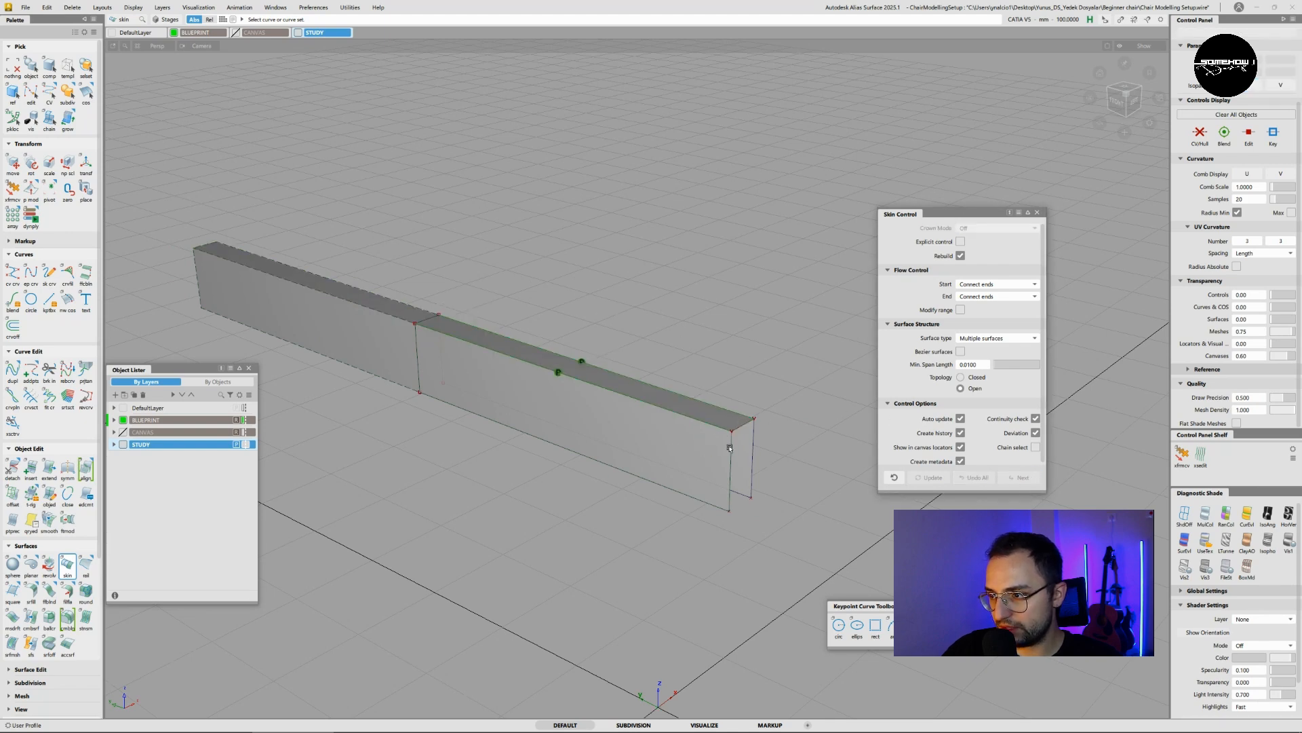
- Skin the two short vertical edges at the rail's outer end to close that end
left_click(730, 449)
left_click(753, 449)
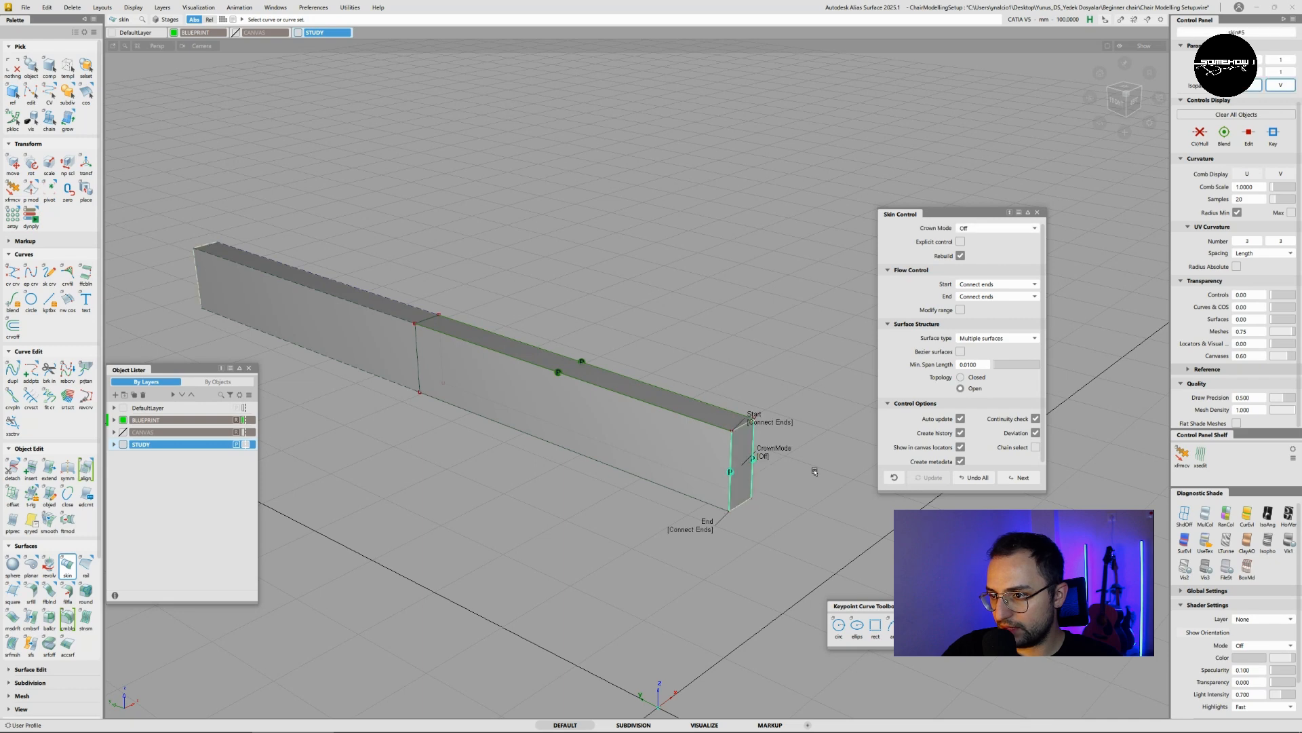
left_click(1018, 479)
- Skin between the two long lower edges to close the rail's underside
left_click_drag(693, 490, 716, 410, "alt+shift")
left_click(699, 407)
left_click(705, 419)
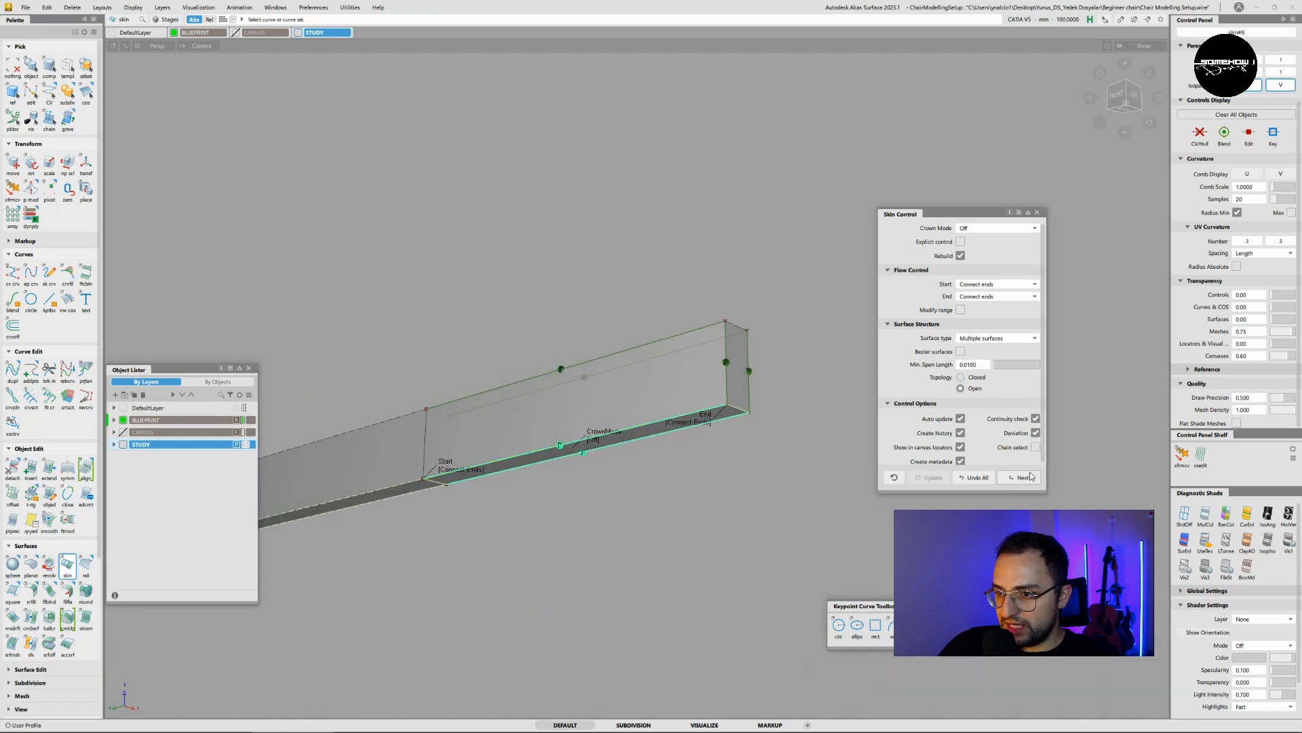
left_click(1021, 478)
left_click_drag(574, 449, 569, 439, "alt+shift")
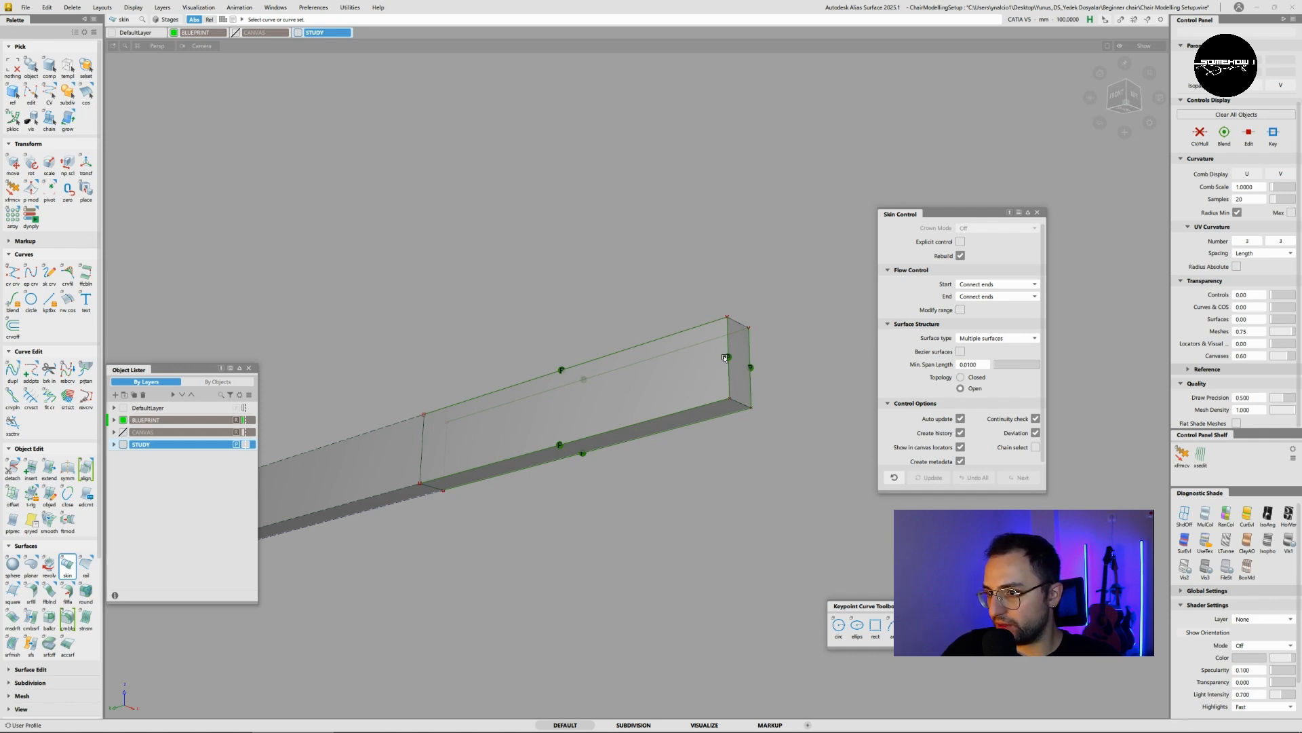
left_click(759, 347, "ctrl+shift")
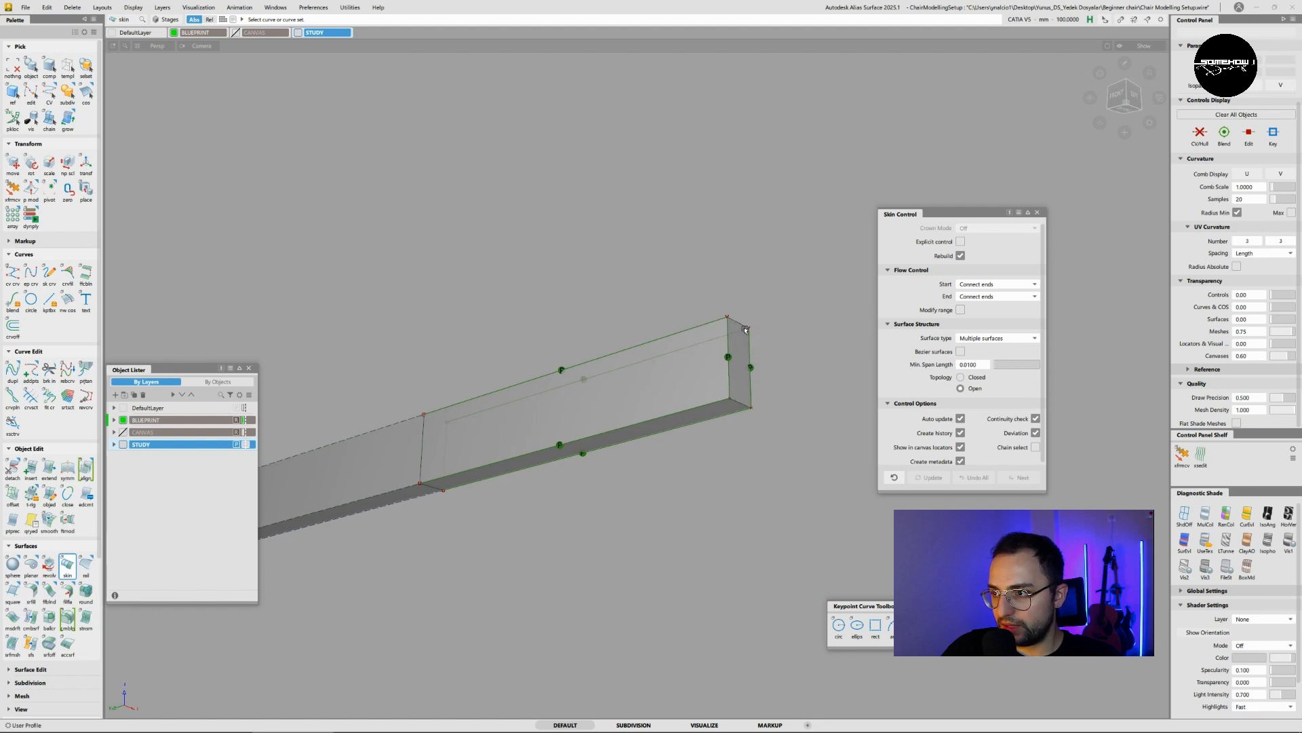
left_click_drag(683, 280, 833, 270, "alt+shift")
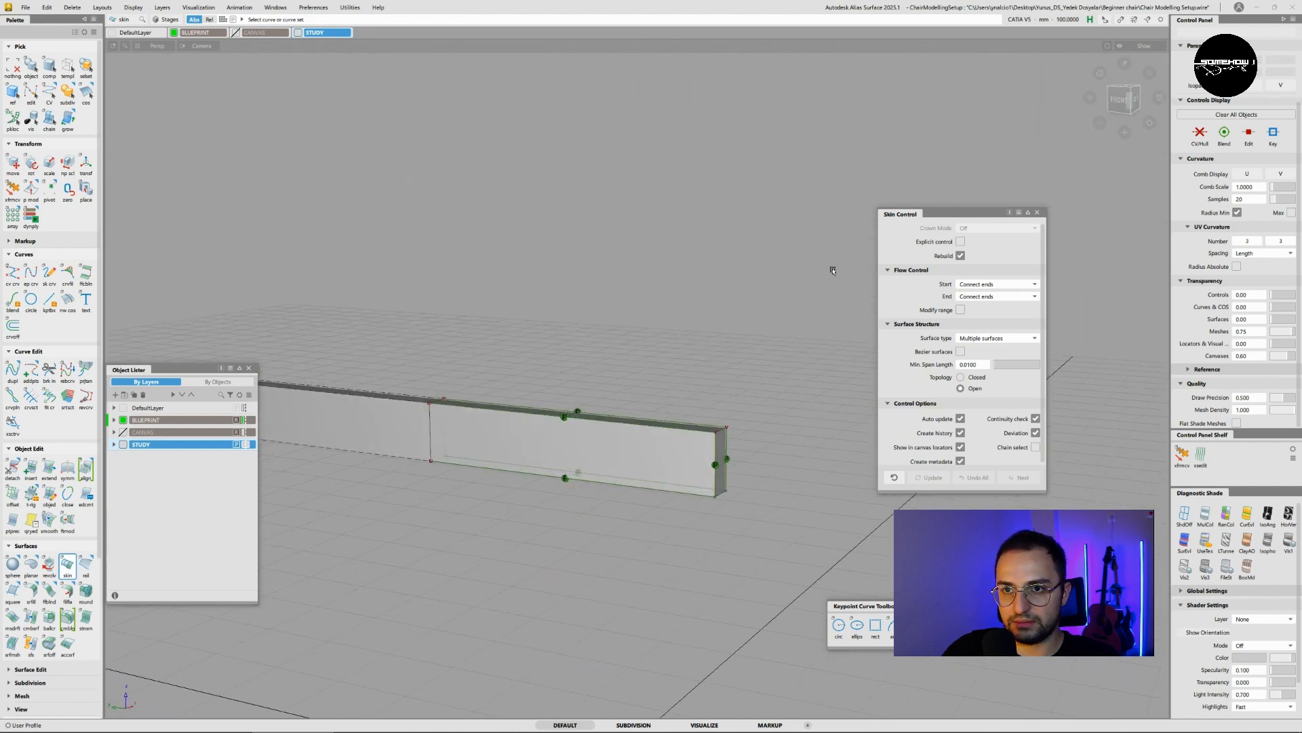
- Make all hidden objects visible again and check the rail between the legs in the front view
left_click(133, 8)
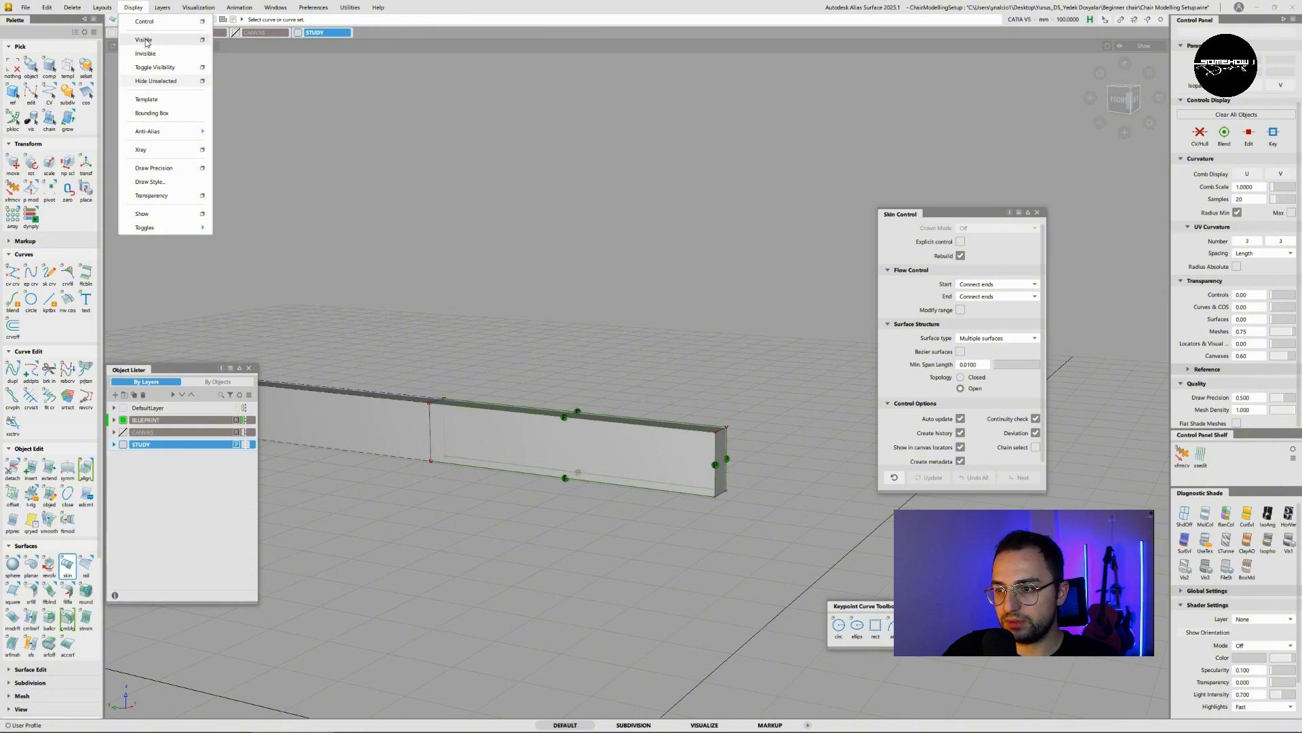
left_click(149, 39)
left_click_drag(665, 351, 730, 450, "alt+shift")
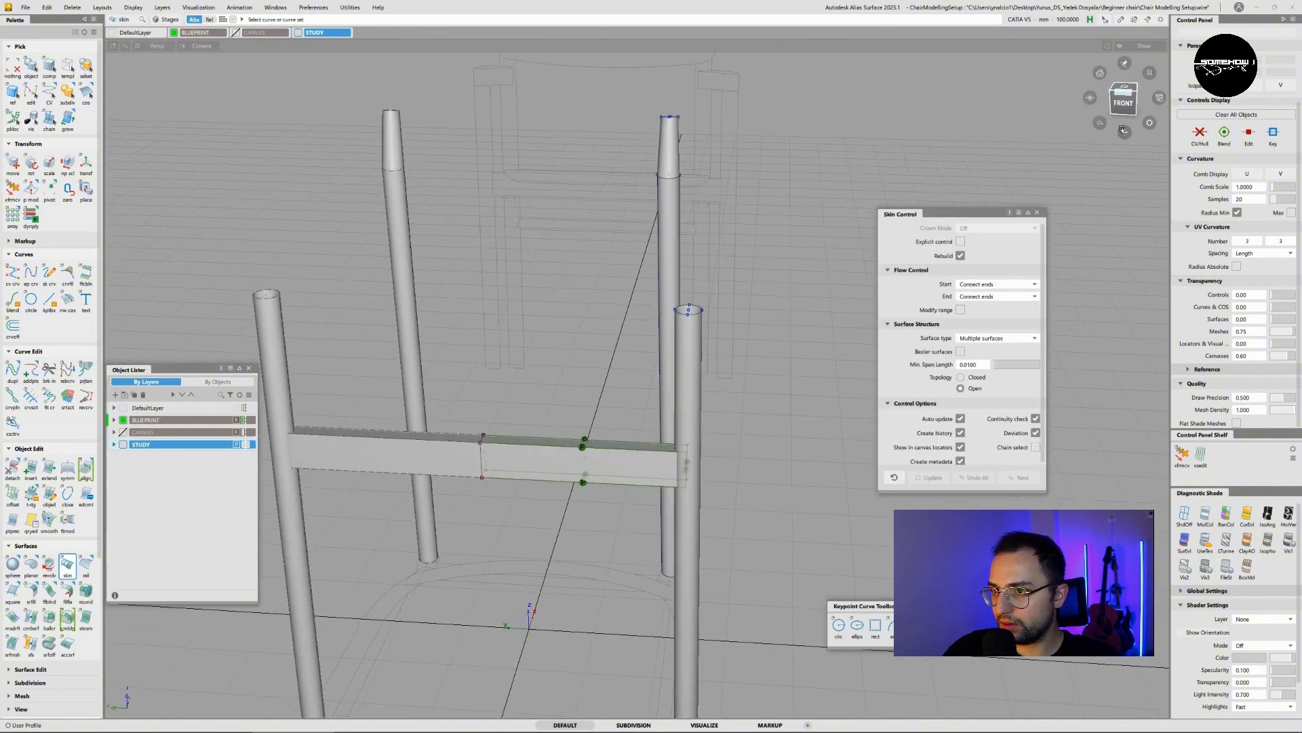
left_click(1124, 101)
middle_click_drag(537, 418, 601, 384, "alt+shift")
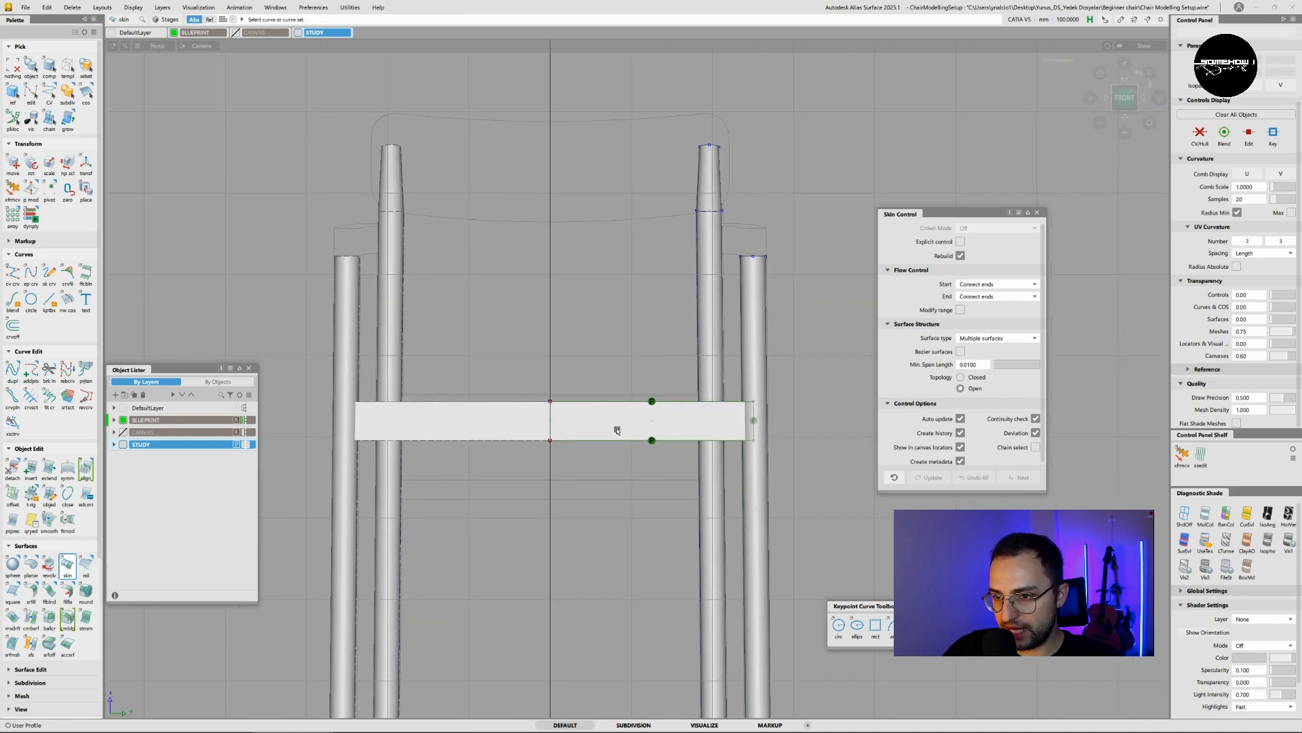
key("alt+shift")
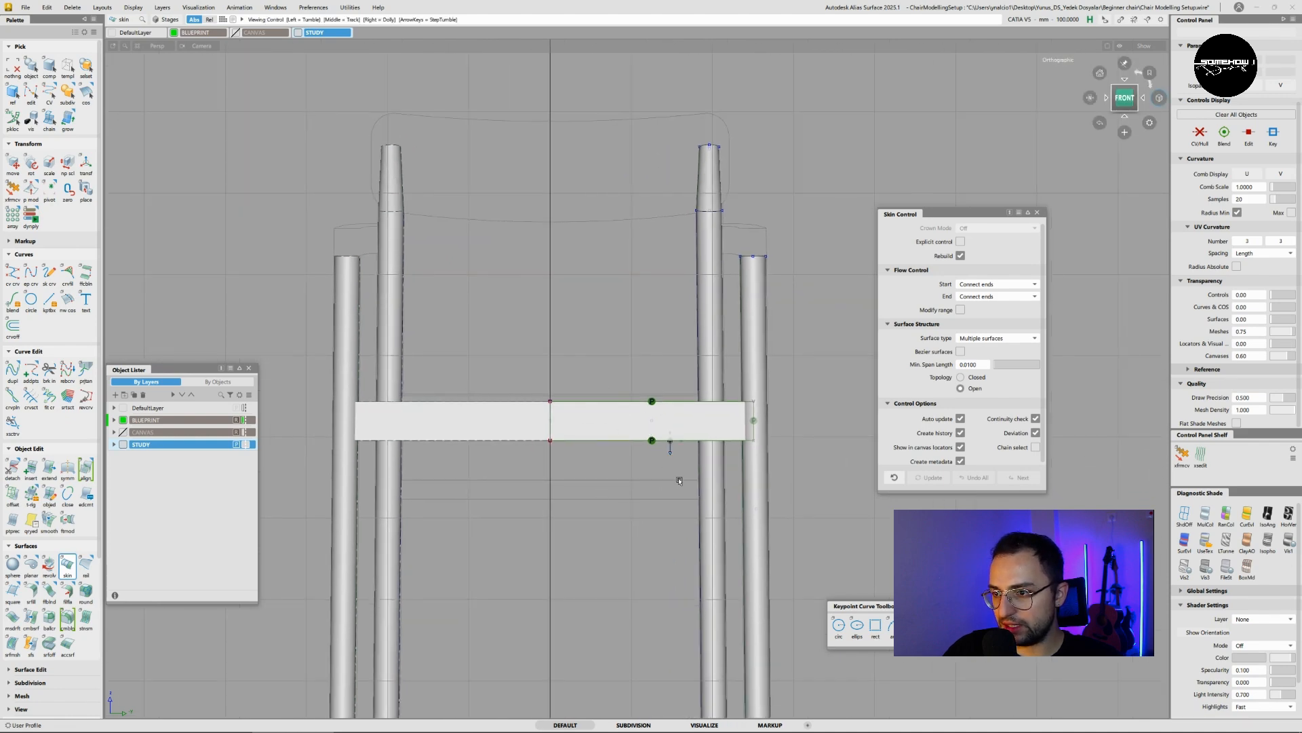
- Show the CANVAS layer and lower the canvas transparency until the reference photos are opaque
left_click_drag(679, 480, 557, 492, "alt+shift")
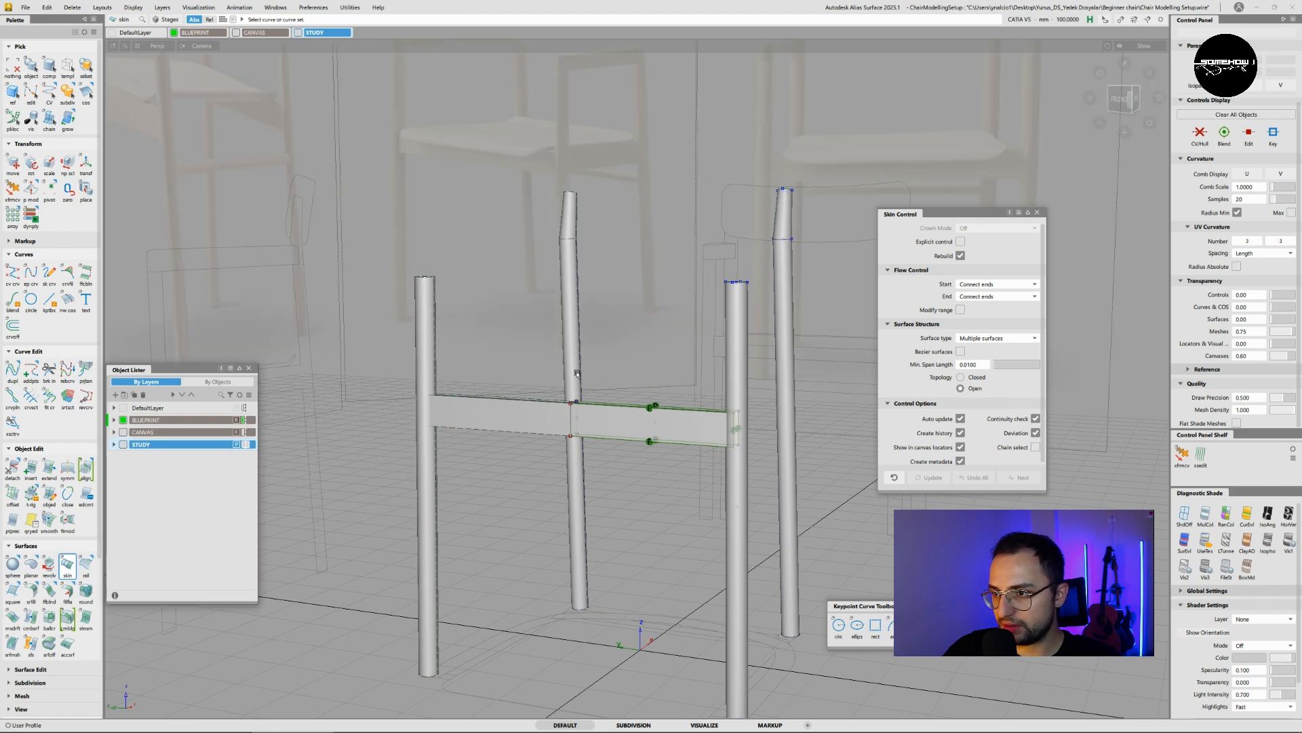
left_click_drag(577, 374, 960, 262, "alt+shift")
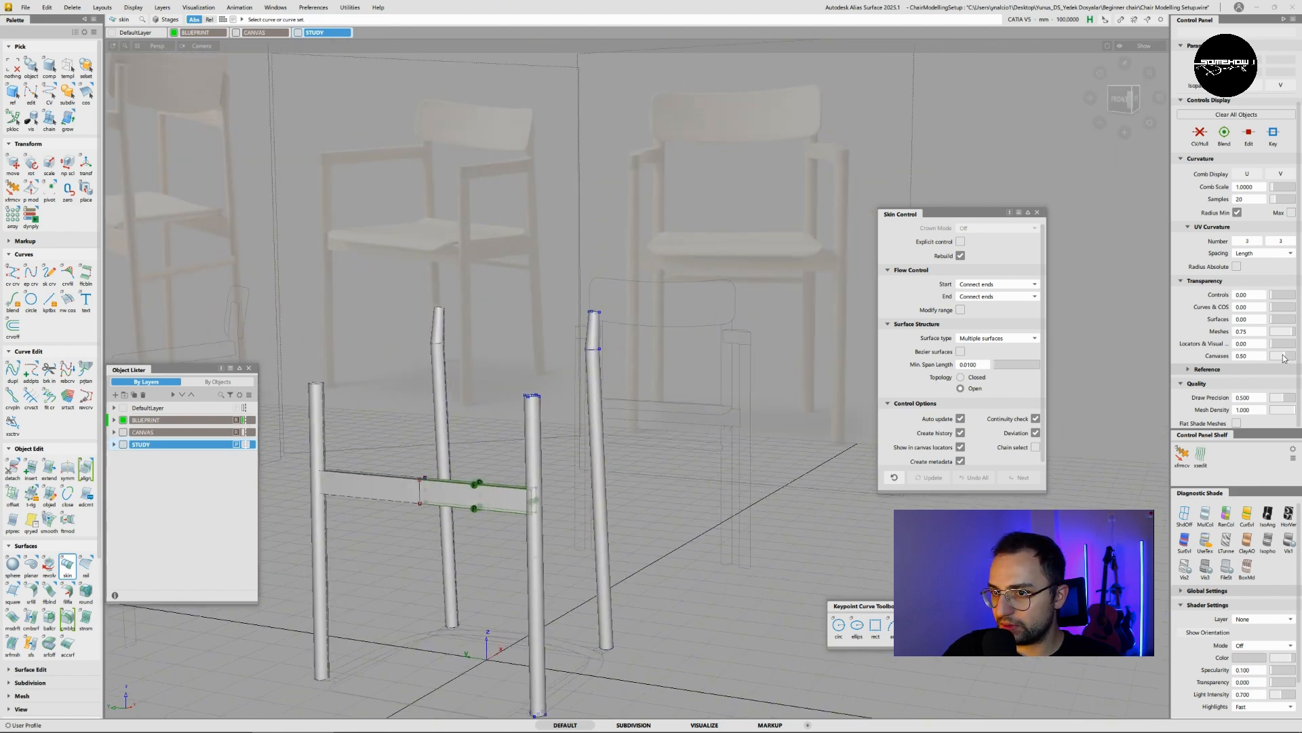
left_click_drag(1284, 357, 1267, 357)
- Examine in the reference photos how the seat rails meet the legs from the front and the rear
middle_click_drag(611, 277, 712, 297, "alt+shift")
middle_click_drag(191, 264, 285, 289, "alt+shift")
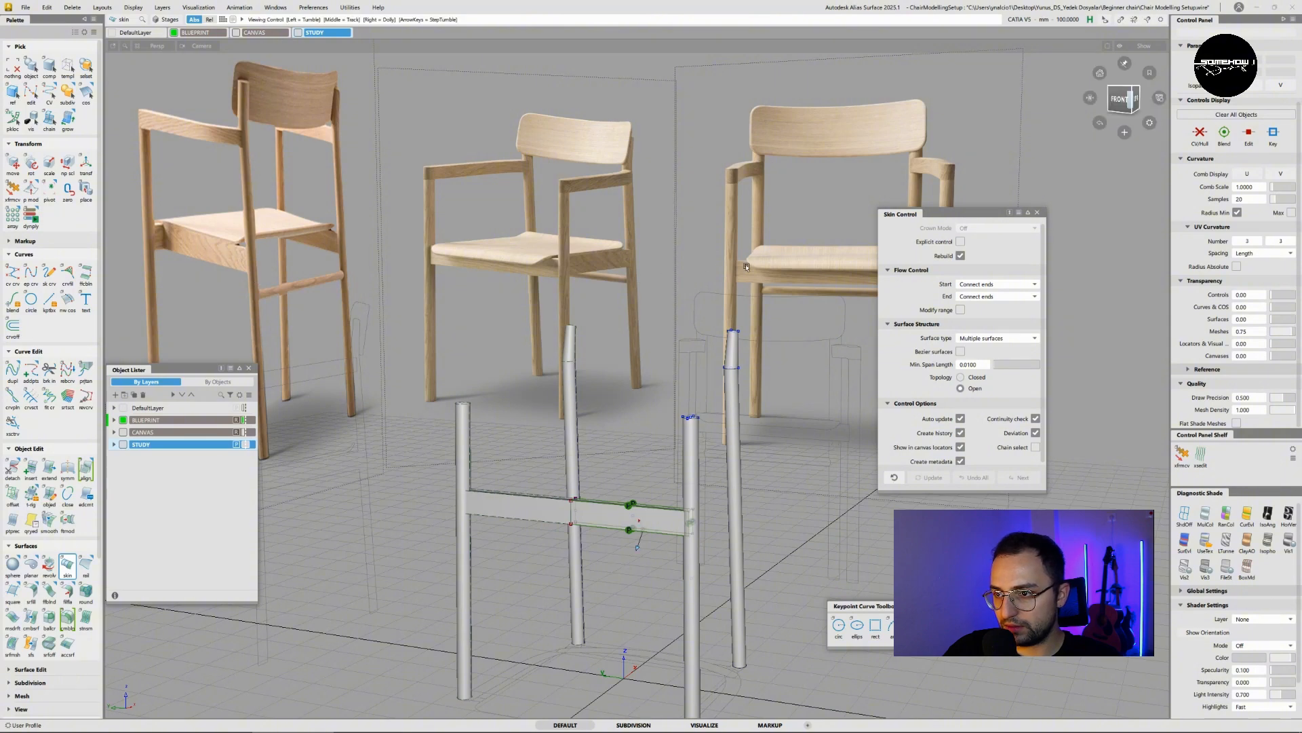
middle_click_drag(753, 285, 586, 306, "alt+shift")
right_click_drag(599, 297, 393, 414, "alt+shift")
middle_click_drag(577, 382, 739, 389, "alt+shift")
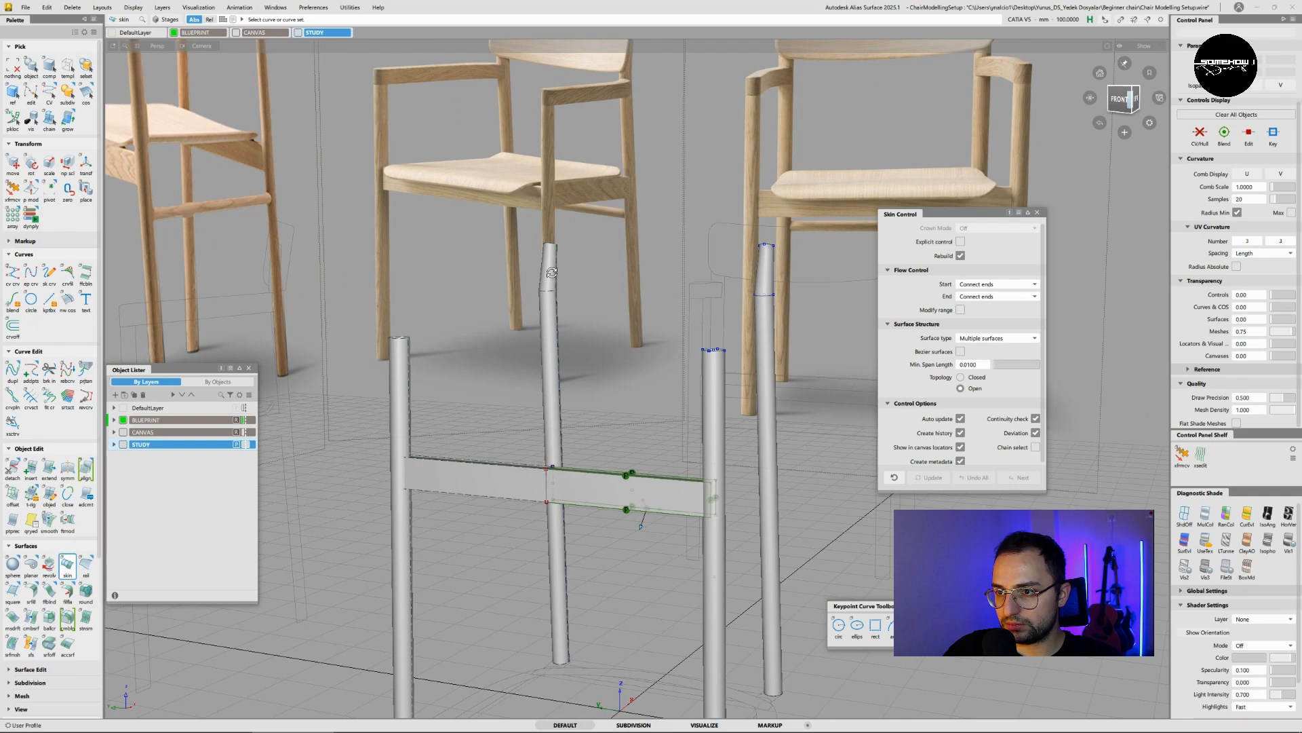
right_click_drag(552, 272, 584, 182, "alt+shift")
middle_click_drag(584, 182, 653, 472, "alt+shift")
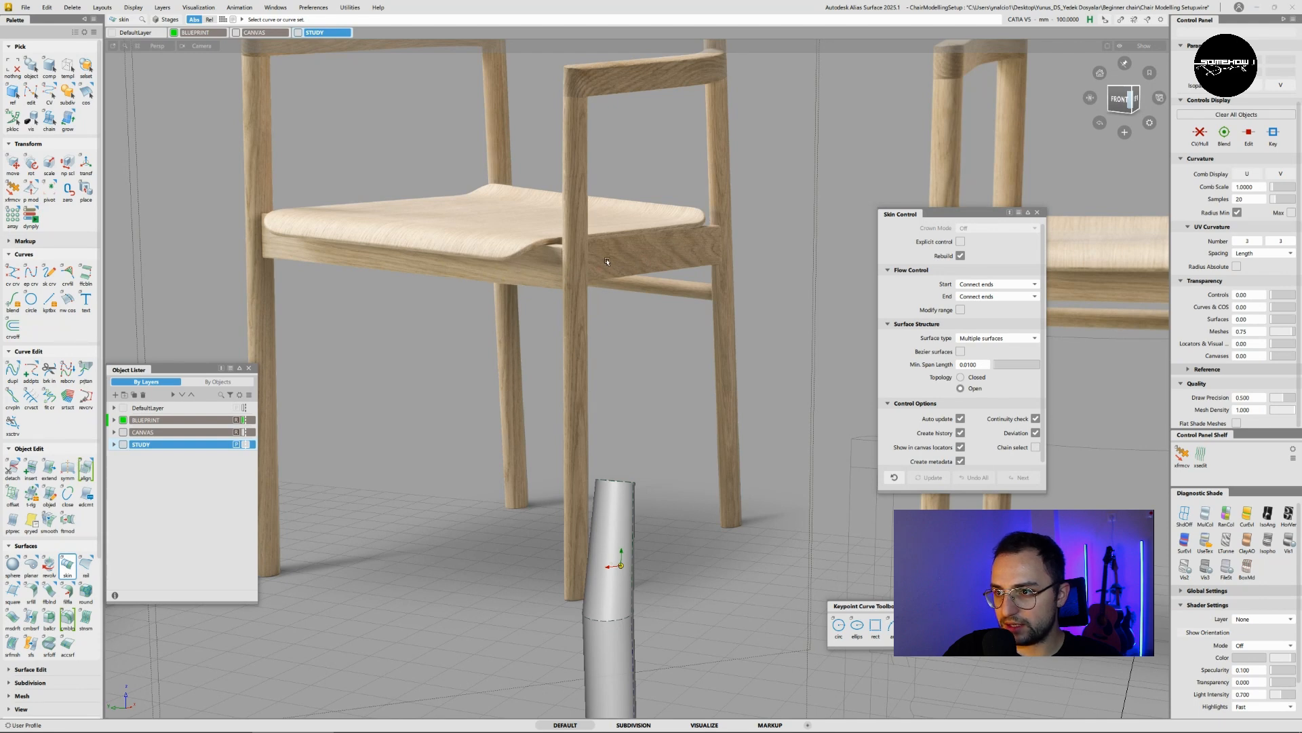
right_click_drag(643, 252, 632, 300, "alt+shift")
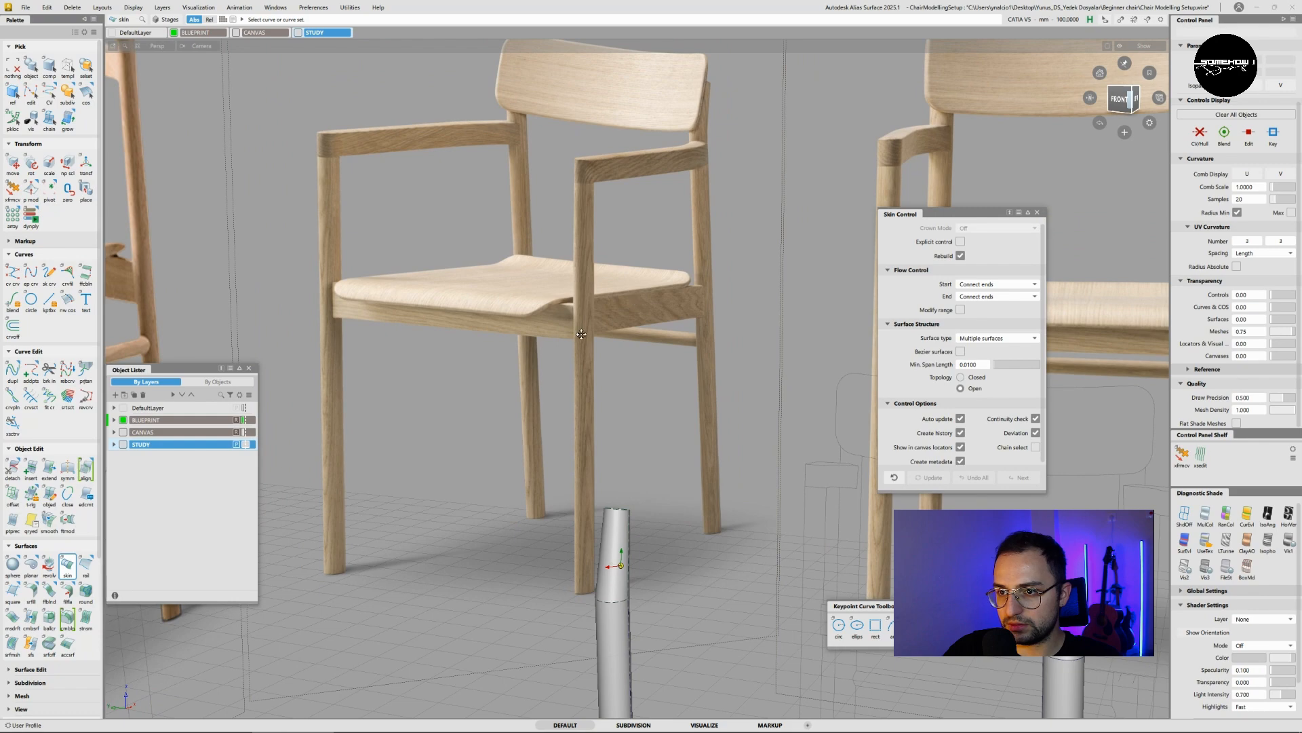
middle_click_drag(581, 334, 722, 292, "alt+shift")
right_click_drag(723, 292, 474, 310, "alt+shift")
middle_click_drag(393, 309, 604, 278, "alt+shift")
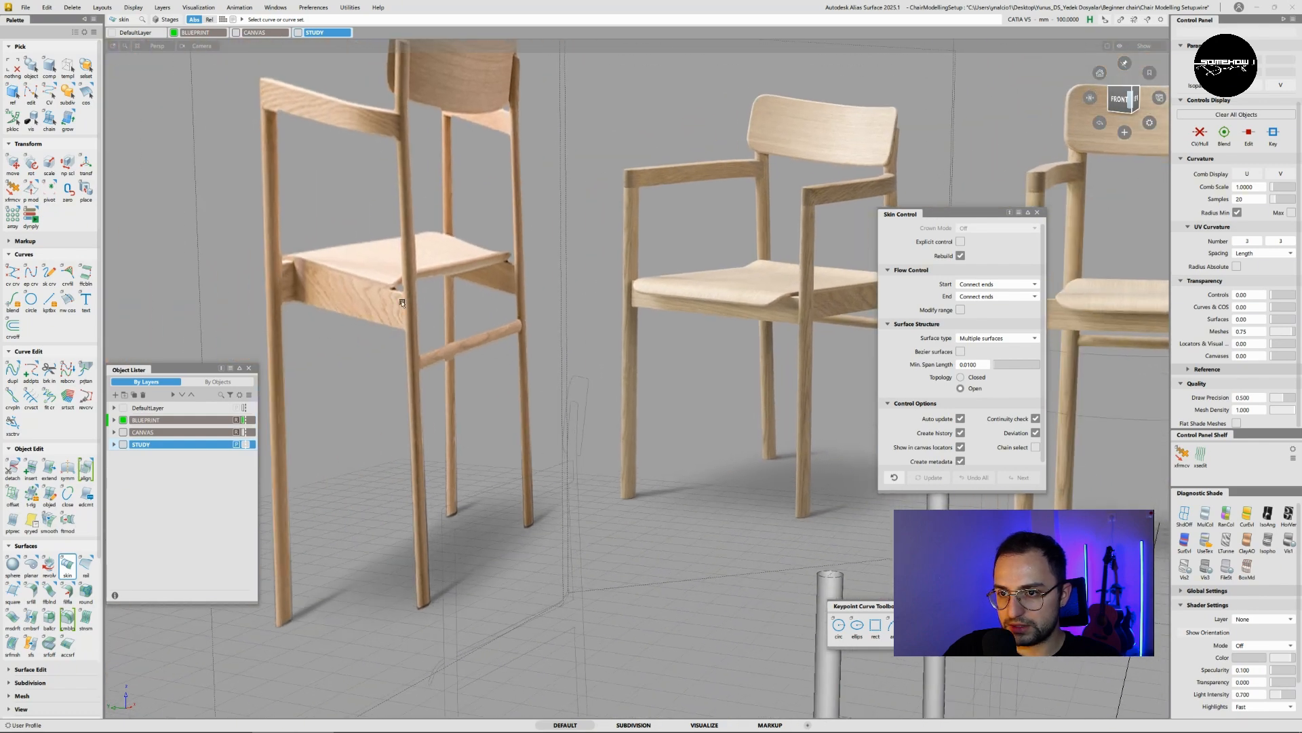
right_click_drag(680, 375, 569, 370, "alt+shift")
middle_click_drag(570, 369, 407, 355, "alt+shift")
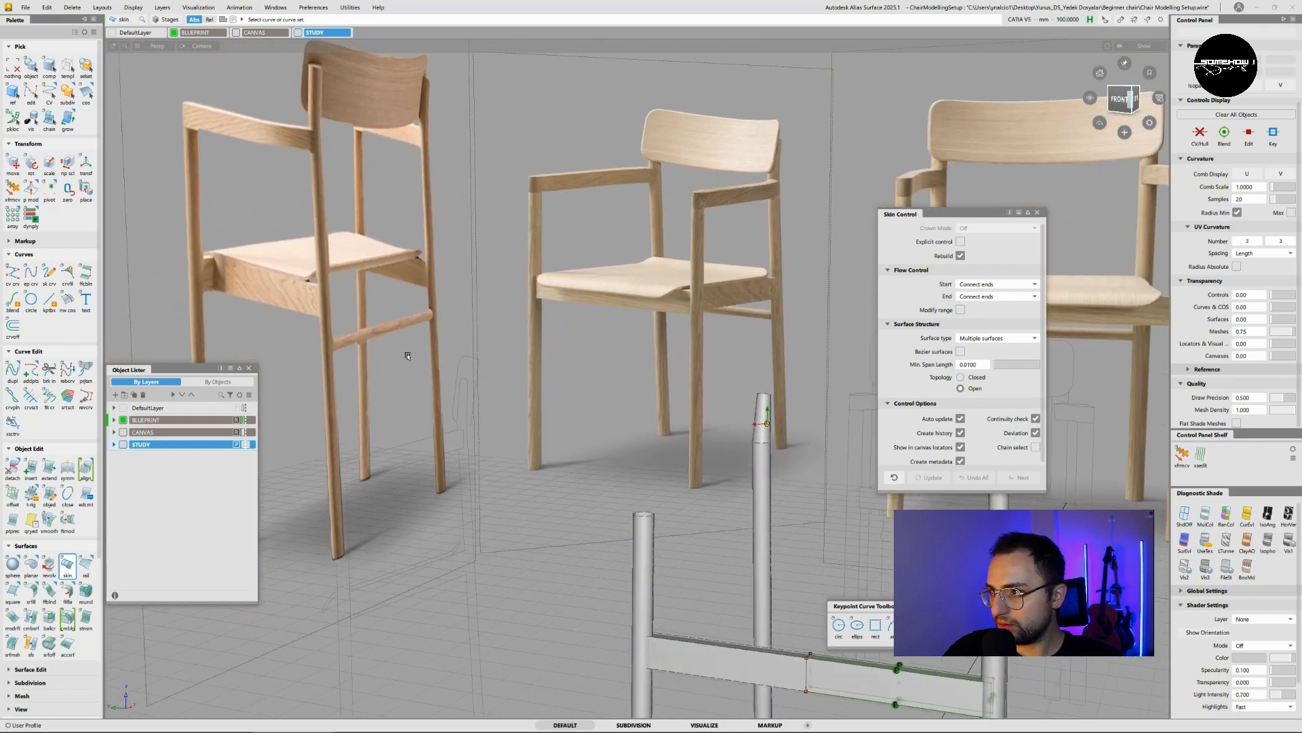
- Switch to the left view, frame the rail area between the front and back legs, and hide the CANVAS layer
left_click(1135, 101)
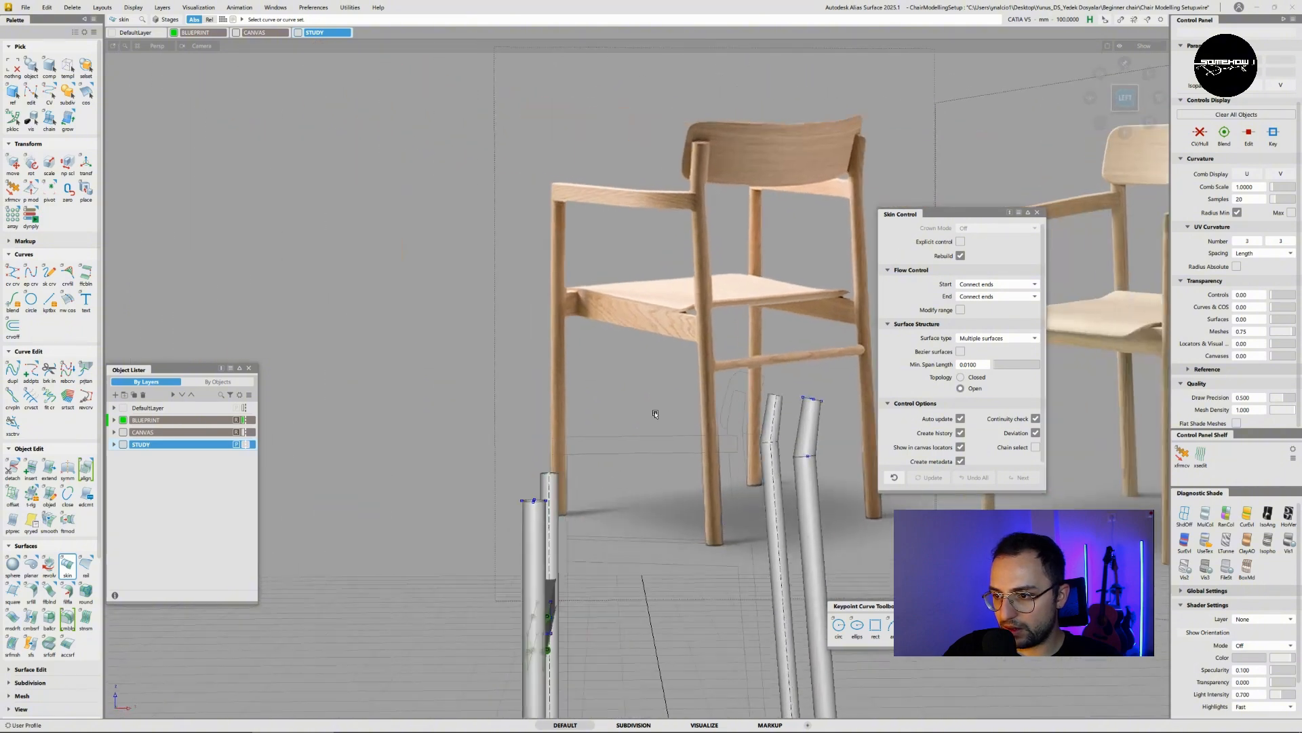
right_click_drag(609, 459, 712, 450, "alt+shift")
middle_click_drag(609, 446, 620, 322, "alt+shift")
right_click_drag(619, 322, 706, 319, "alt+shift")
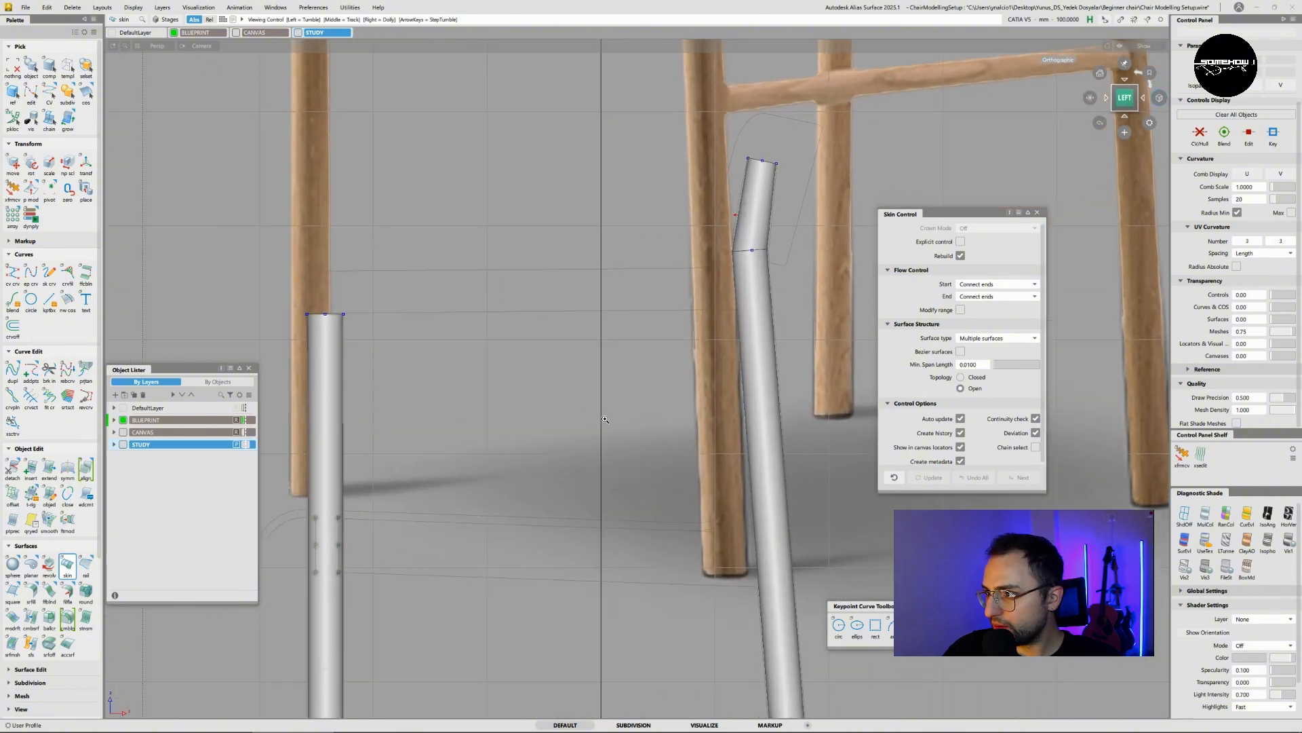
middle_click_drag(706, 319, 746, 277, "alt+shift")
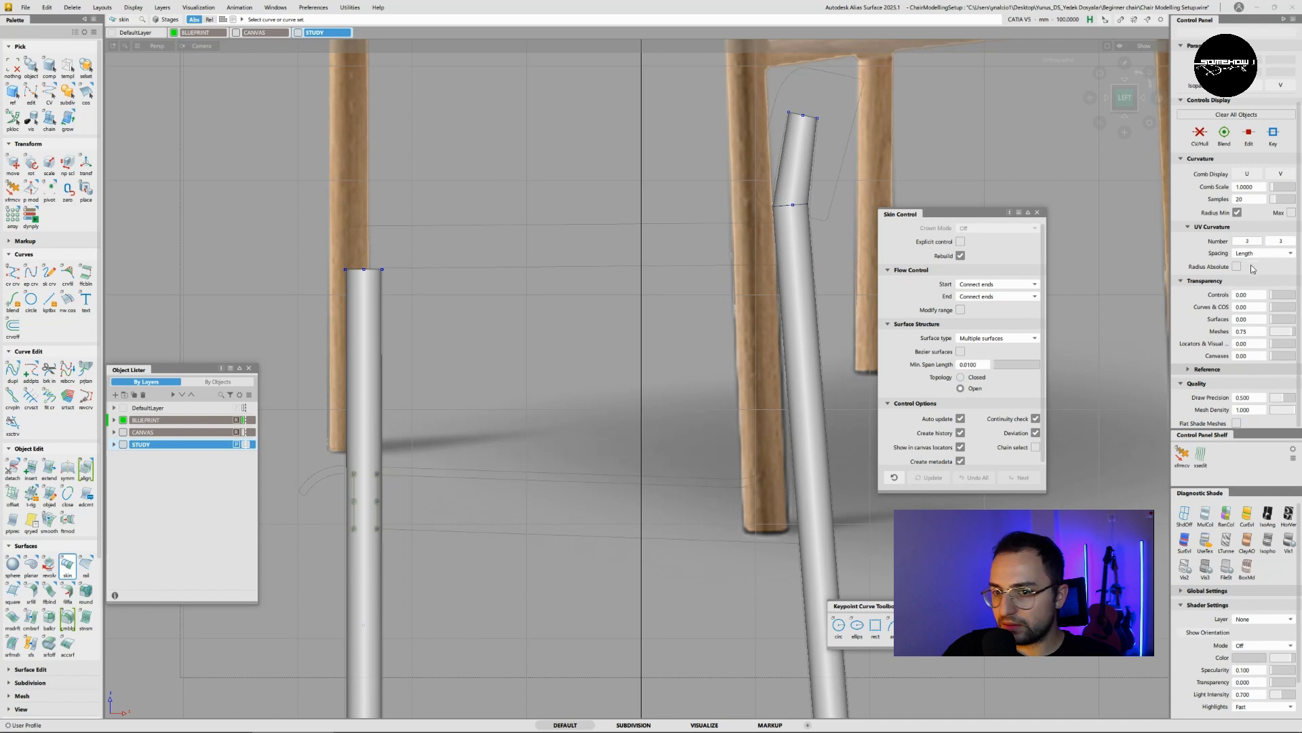
left_click(123, 432)
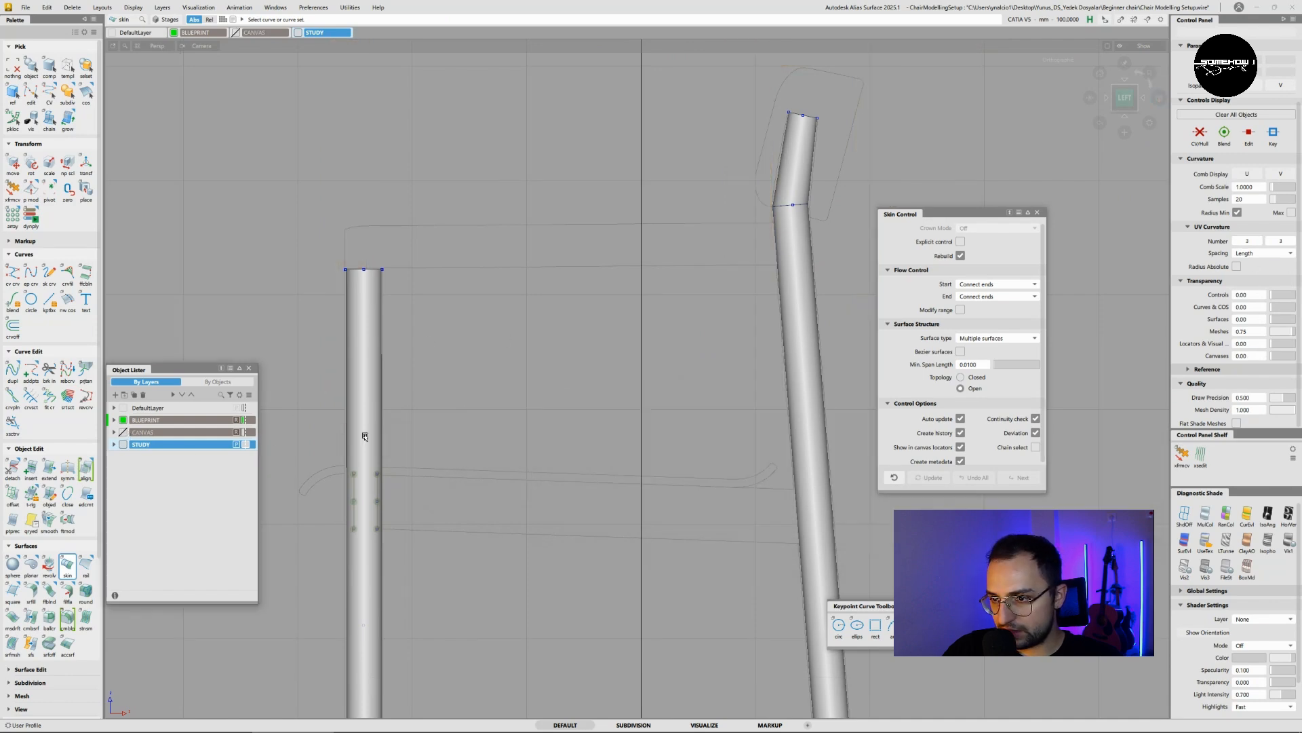
- Check how the rail's end sits inside the front leg in the left and top views
middle_click_drag(497, 449, 451, 403, "alt+shift")
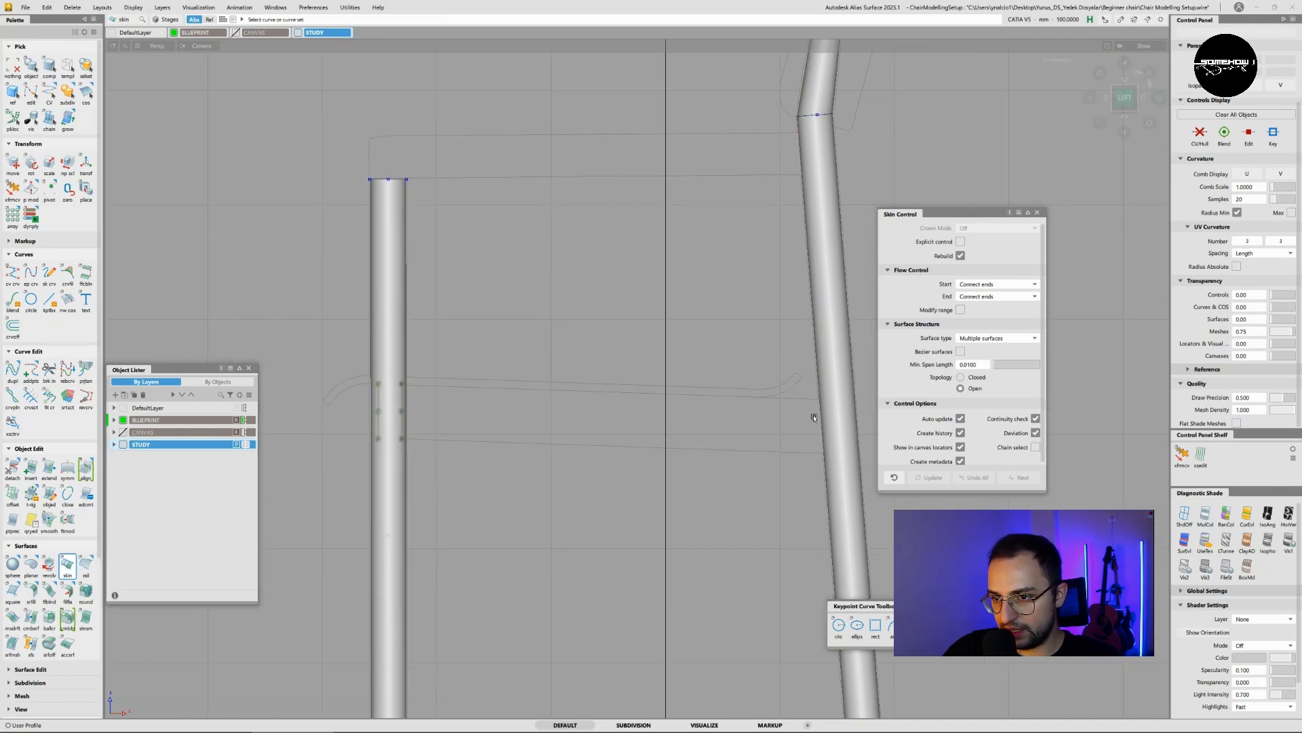
left_click_drag(420, 429, 570, 391, "alt+shift")
left_click(531, 386, "alt+shift")
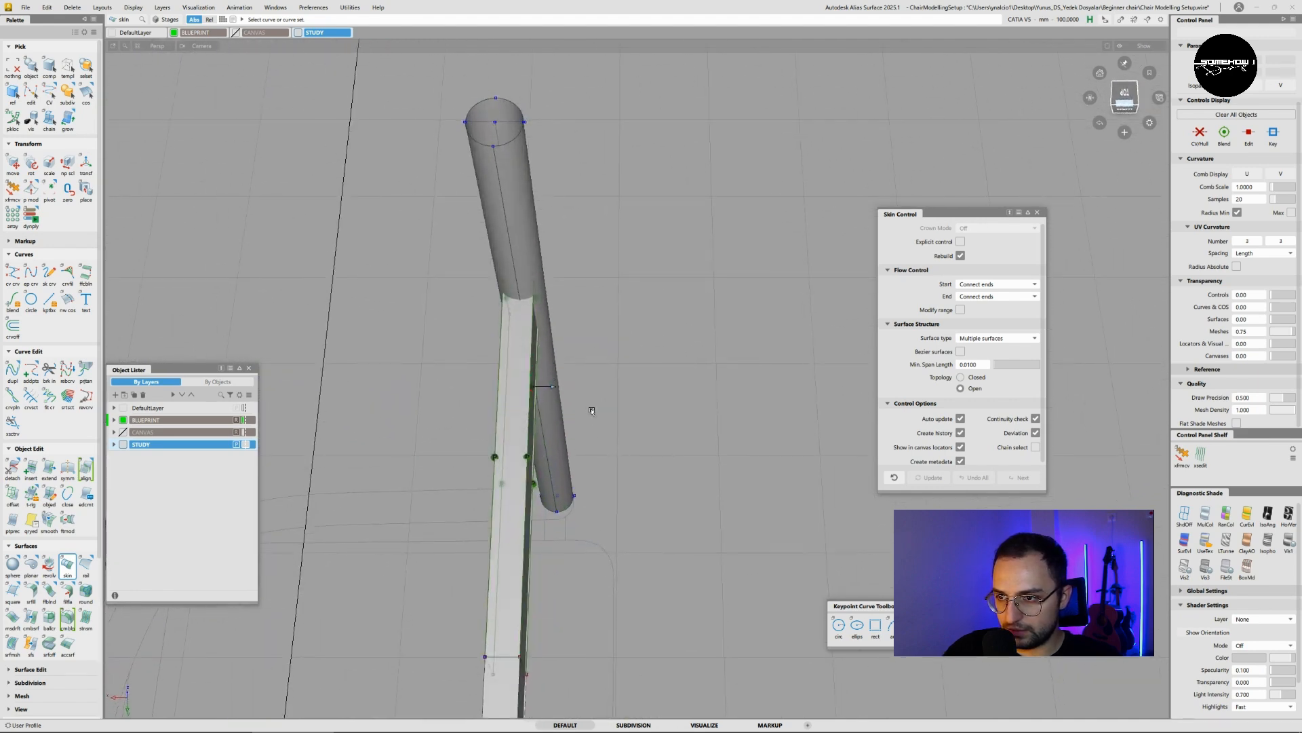
left_click(1125, 95)
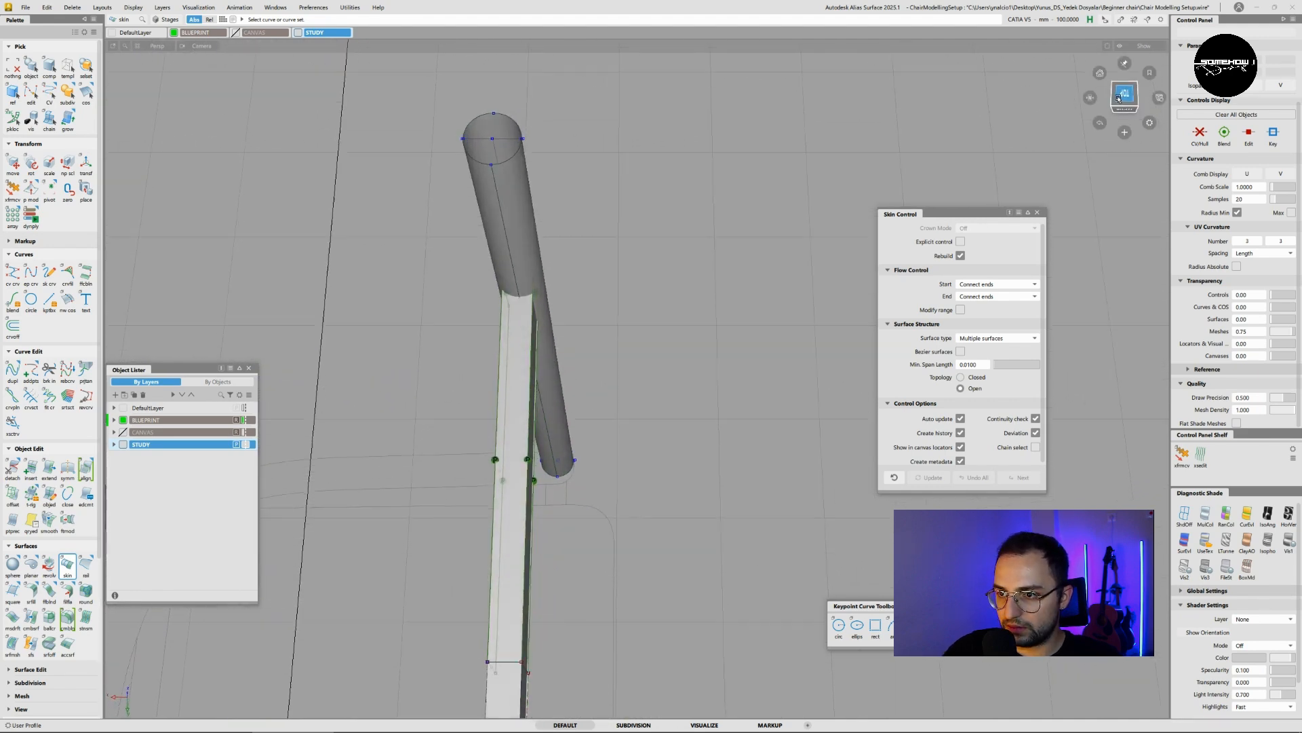
right_click_drag(562, 312, 551, 297, "alt+shift")
middle_click_drag(550, 297, 587, 298, "alt+shift")
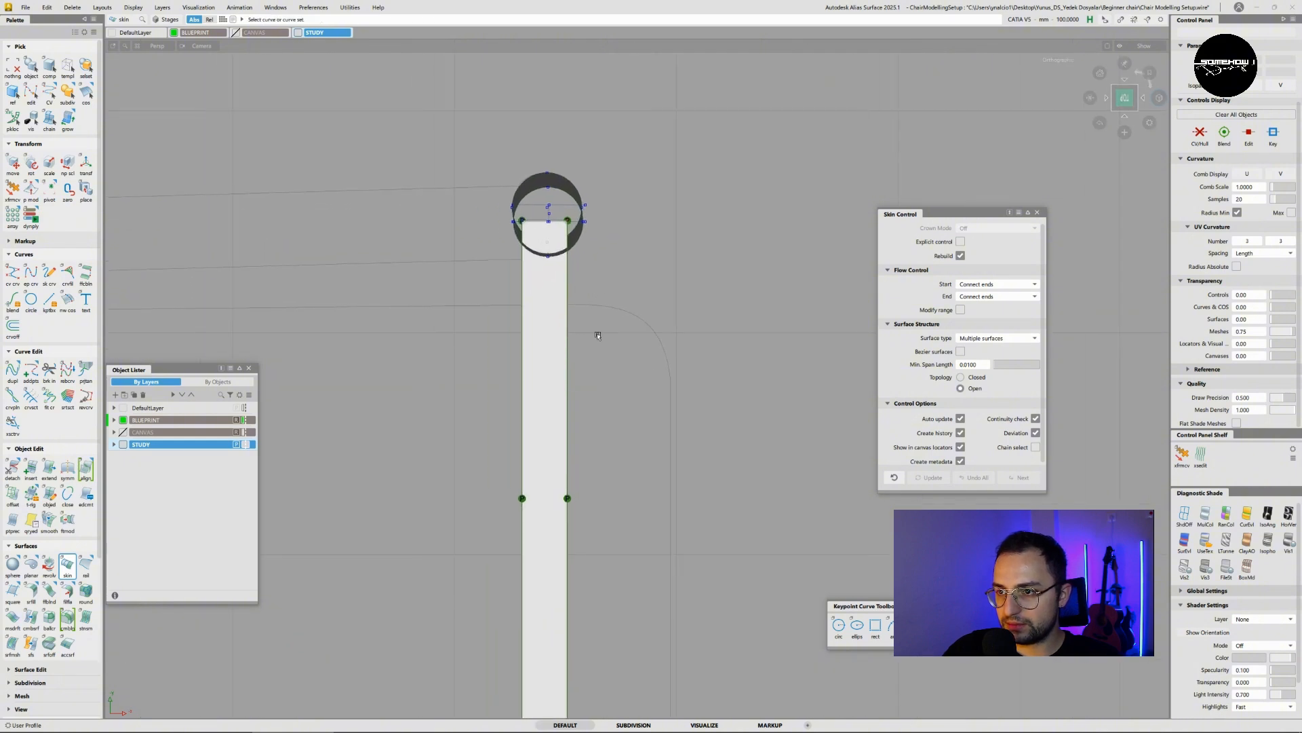
- Turn off surface shading and frame the rail's end inside the front leg in the top view
left_click(1184, 515)
left_click_drag(619, 309, 511, 270)
scroll(563, 225, "up", 10)
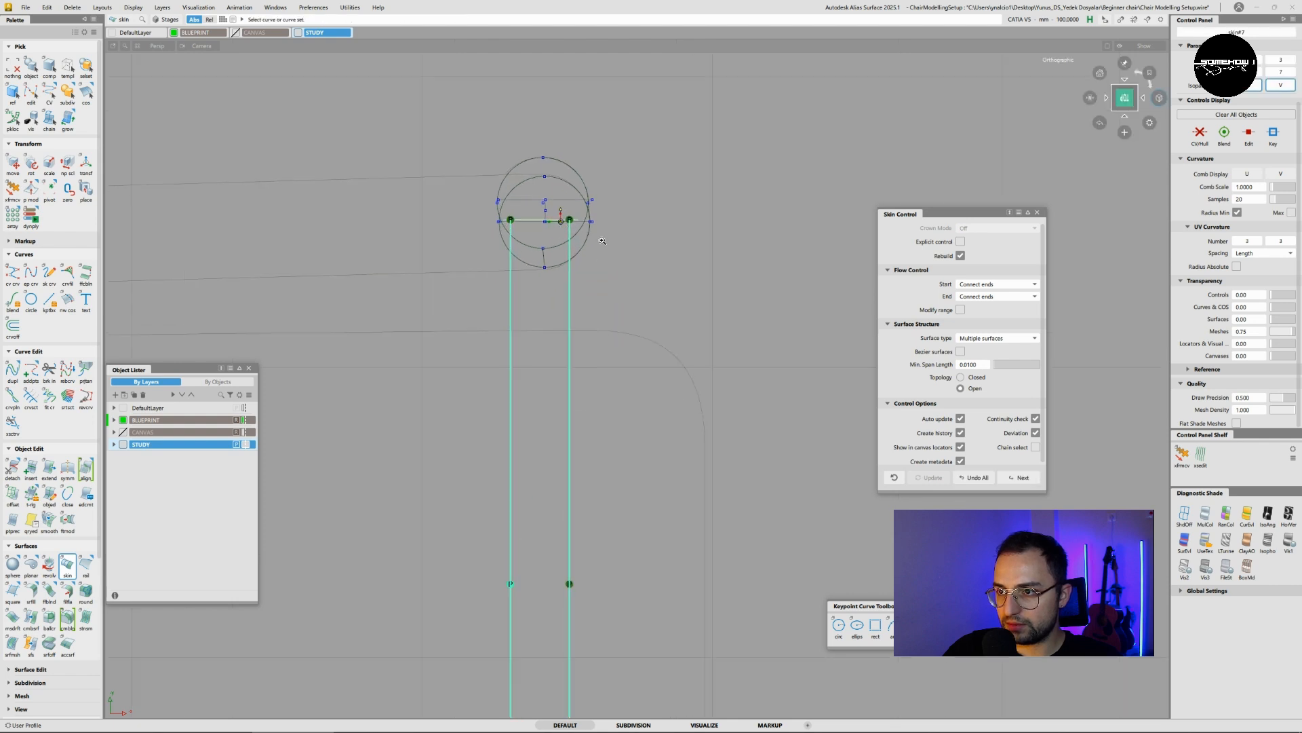
left_click(549, 214)
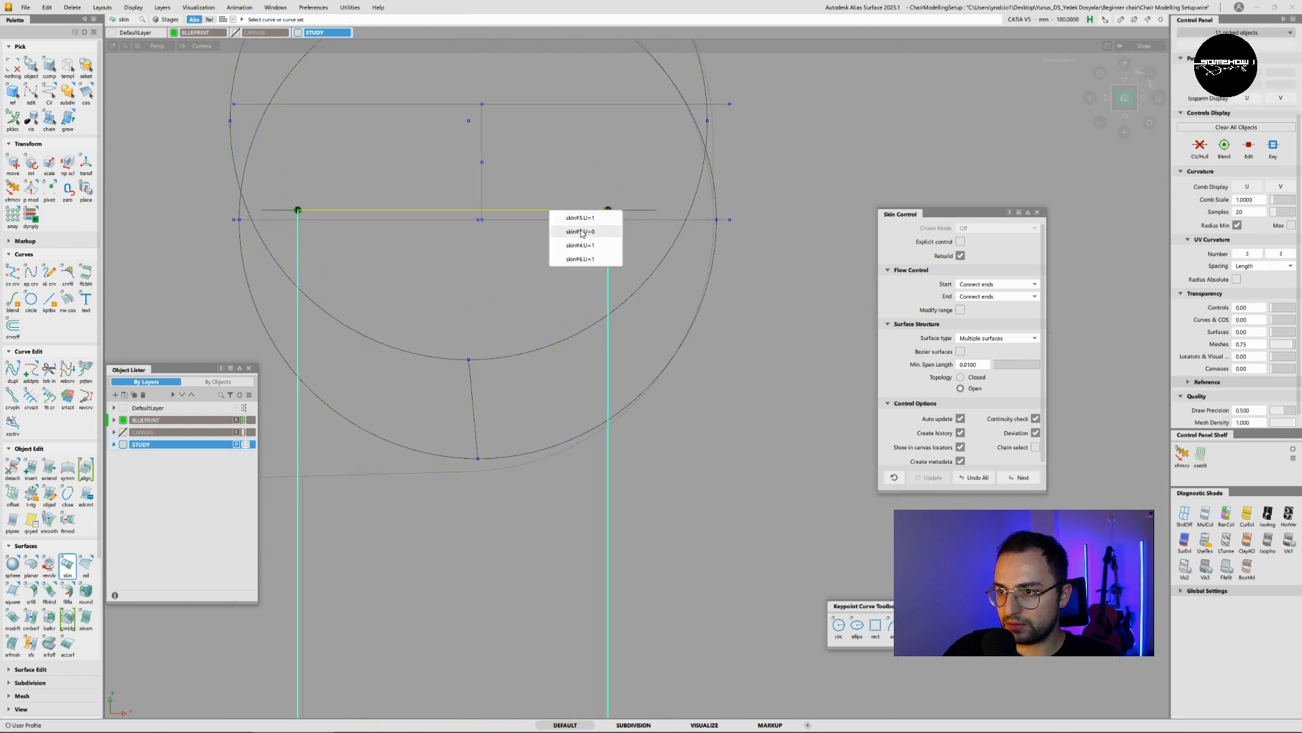
left_click(570, 217)
left_click_drag(569, 216, 592, 300, "alt+shift")
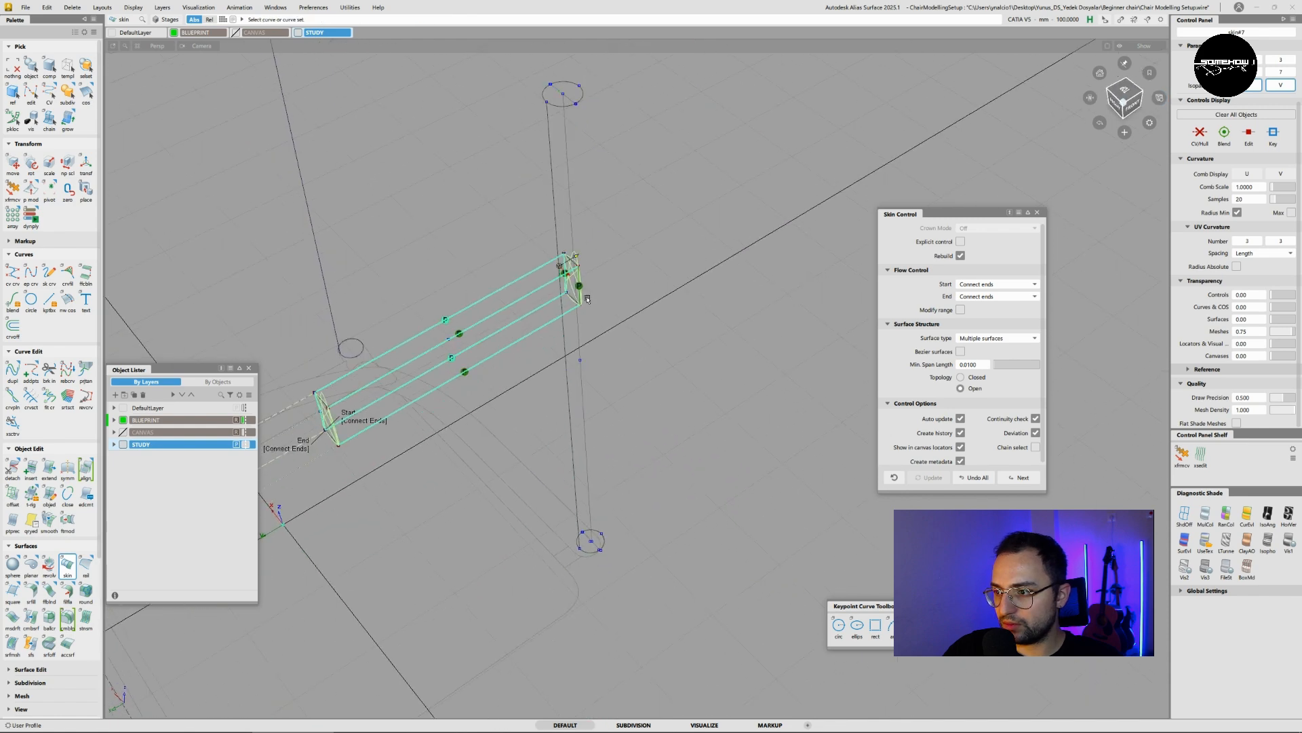
scroll(592, 300, "up", 4)
left_click(992, 478)
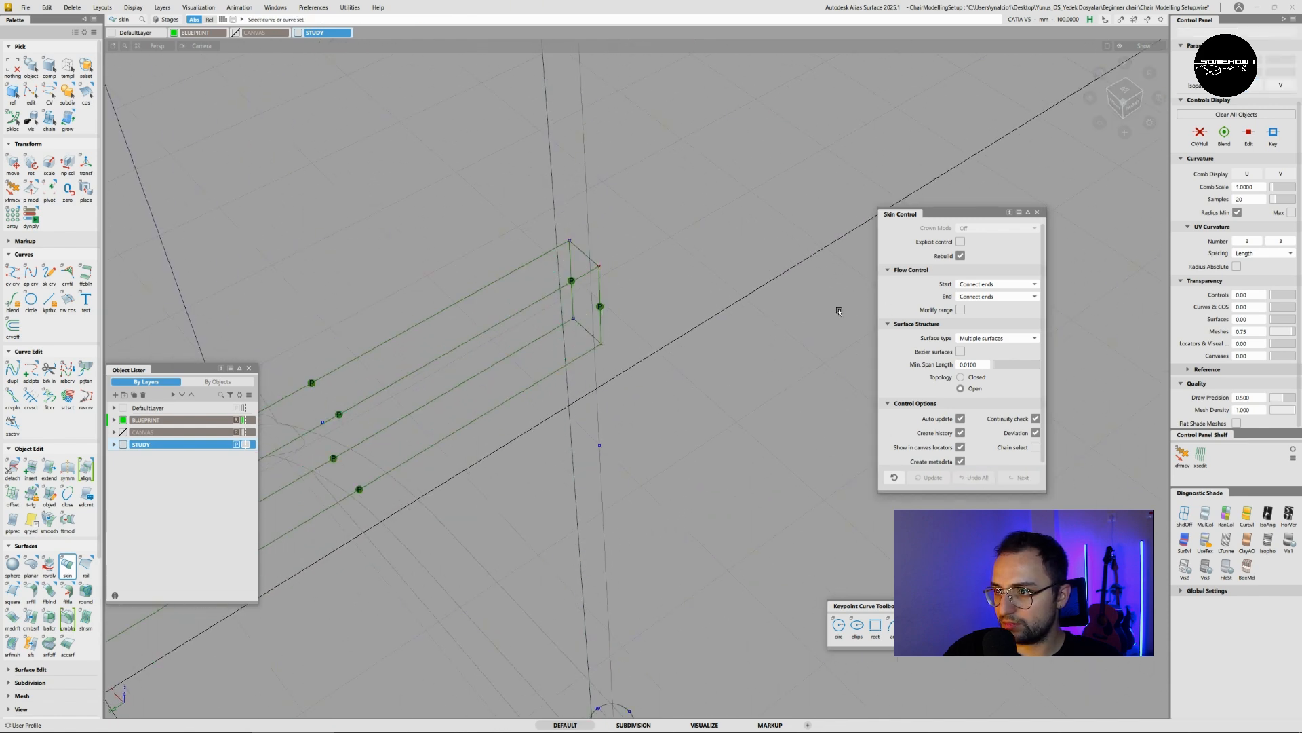
- Select all the surfaces of the front rail and delete their construction history and locators
left_click(831, 275, "ctrl+shift")
left_click(807, 285)
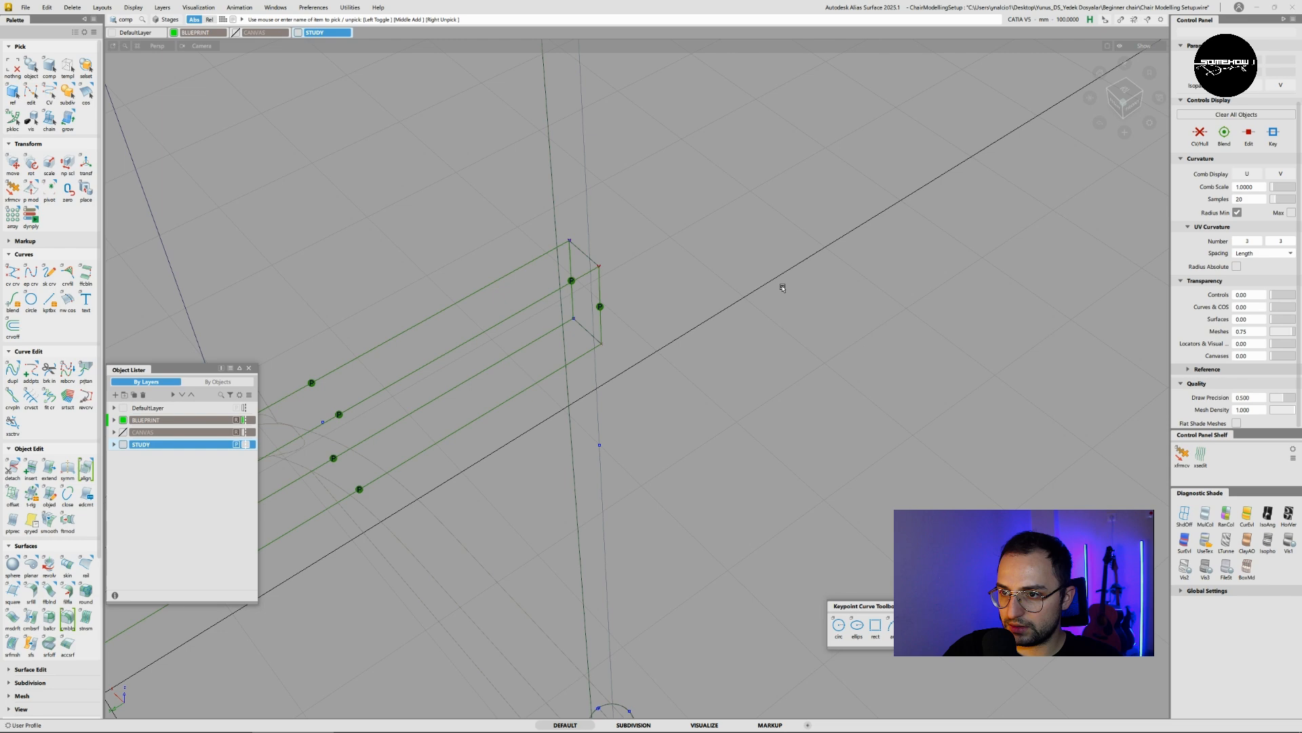
left_click(487, 306)
left_click(470, 388)
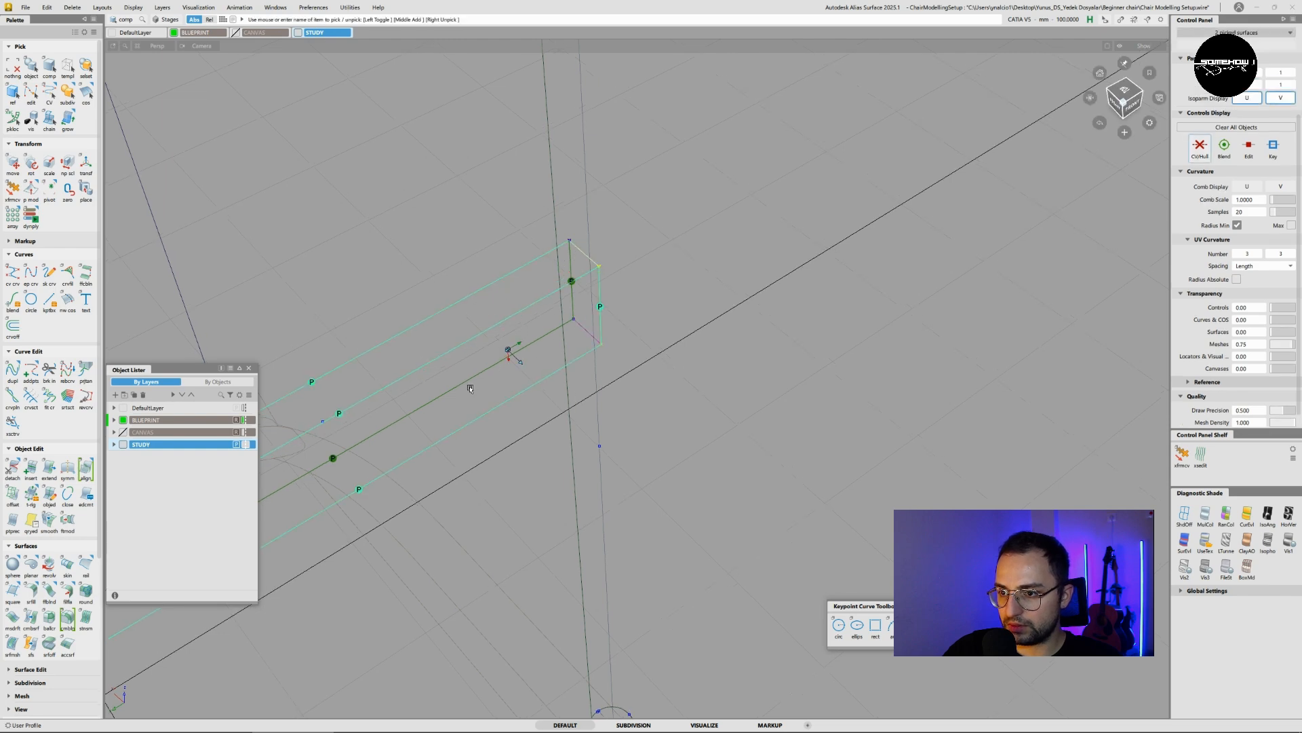
left_click_drag(471, 388, 469, 183, "alt+shift")
left_click(528, 499)
left_click_drag(541, 443, 634, 422, "alt+shift")
left_click(584, 389)
left_click_drag(501, 392, 614, 304, "alt+shift")
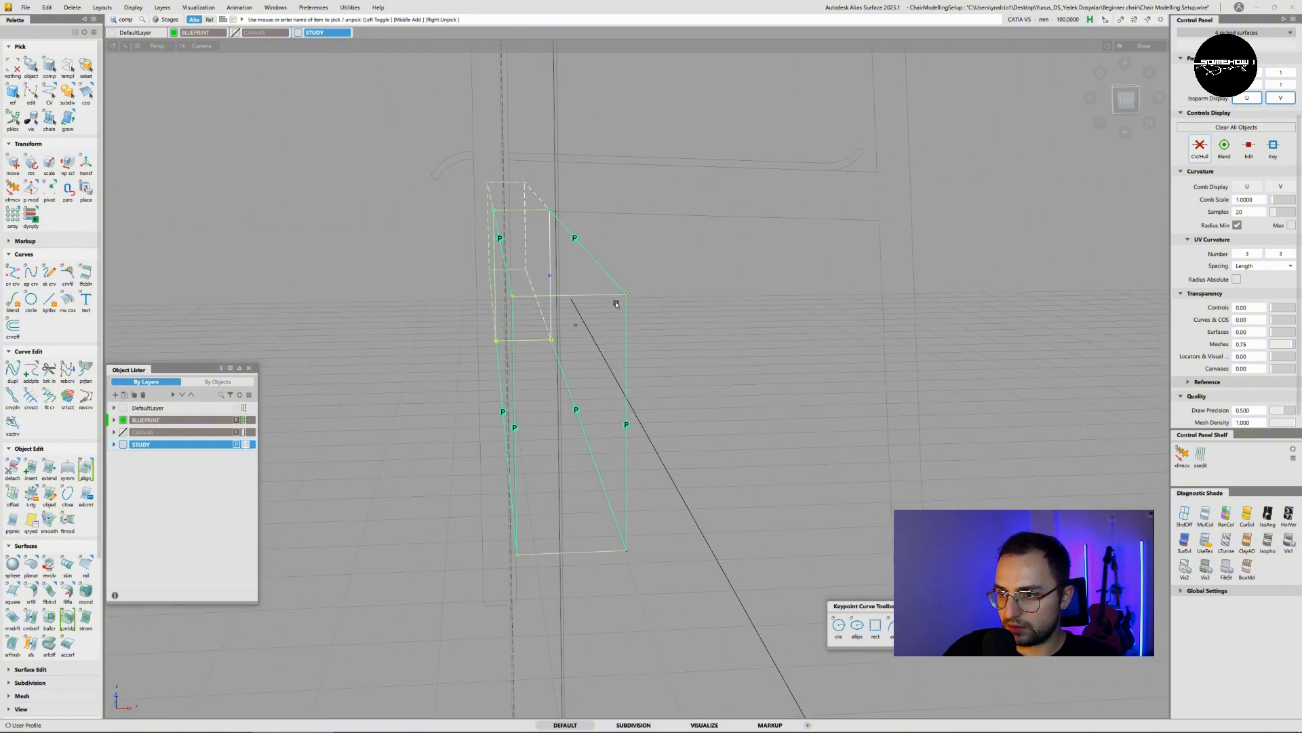
left_click(615, 304)
left_click(635, 318)
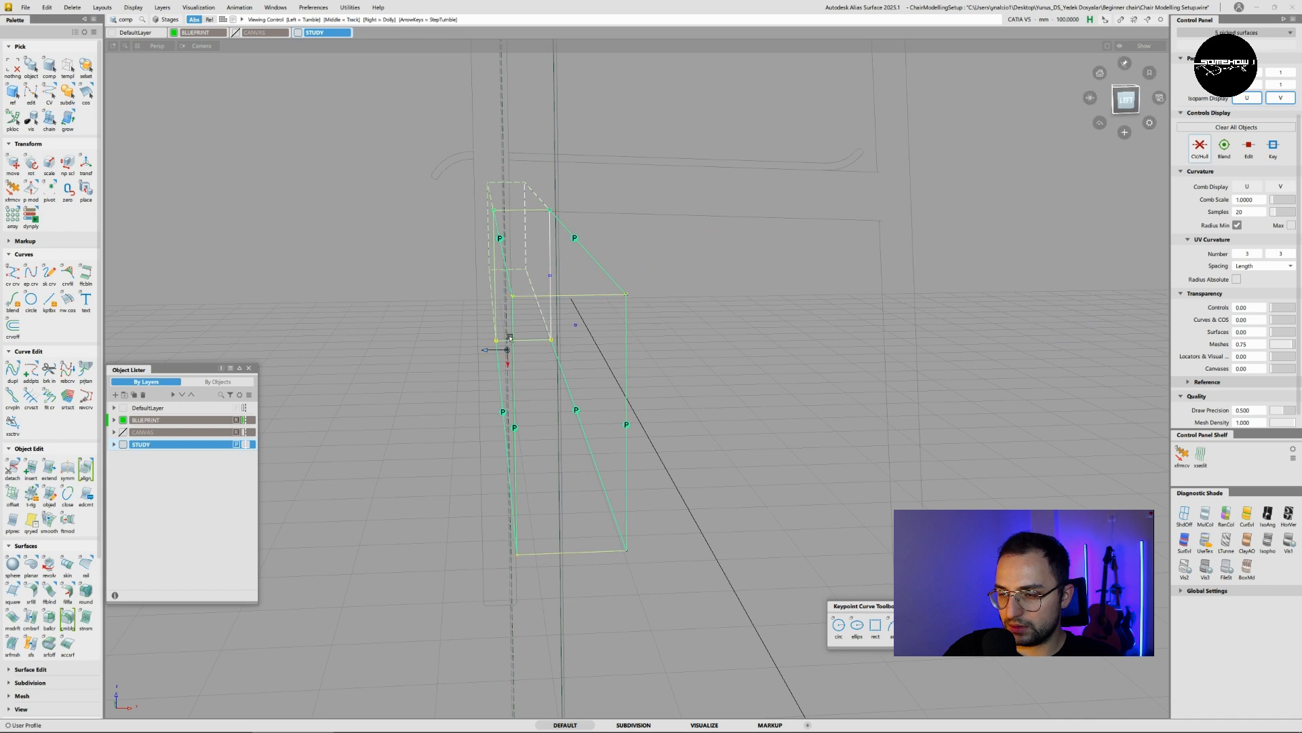
left_click_drag(500, 352, 617, 387, "alt+shift")
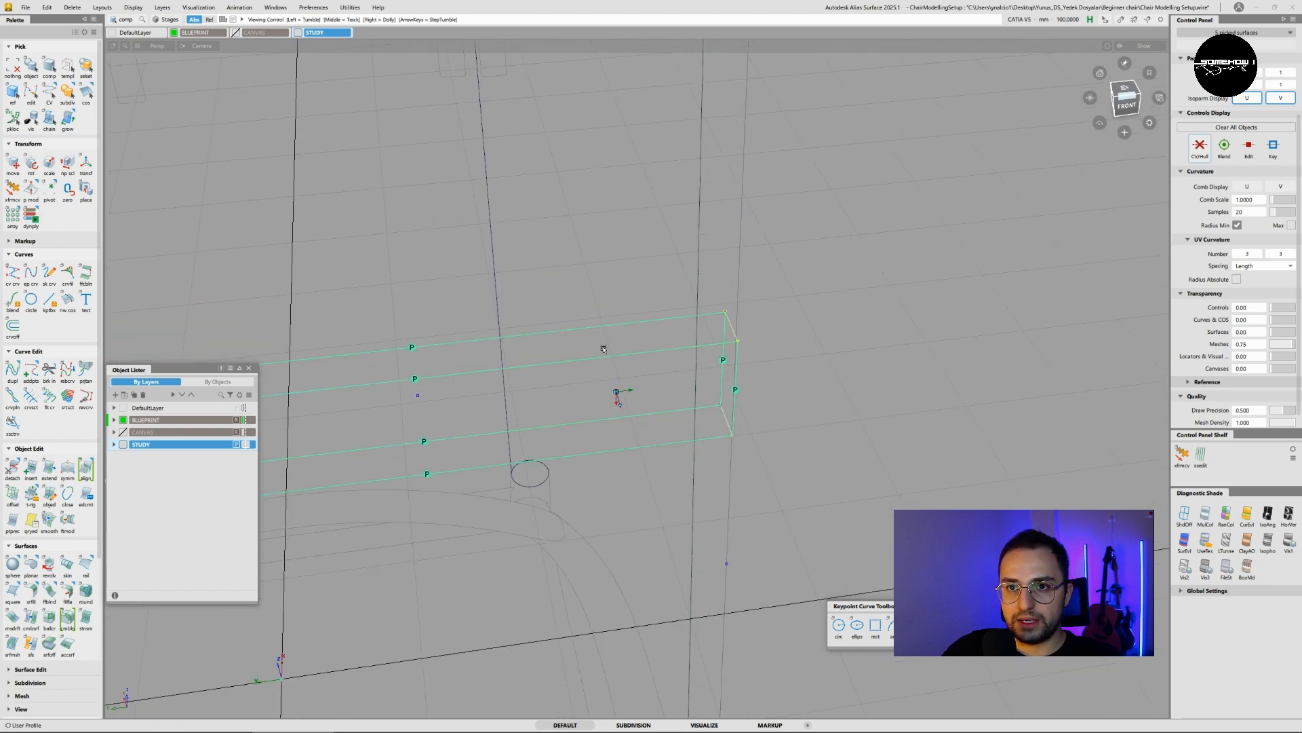
left_click(73, 8)
left_click(88, 40)
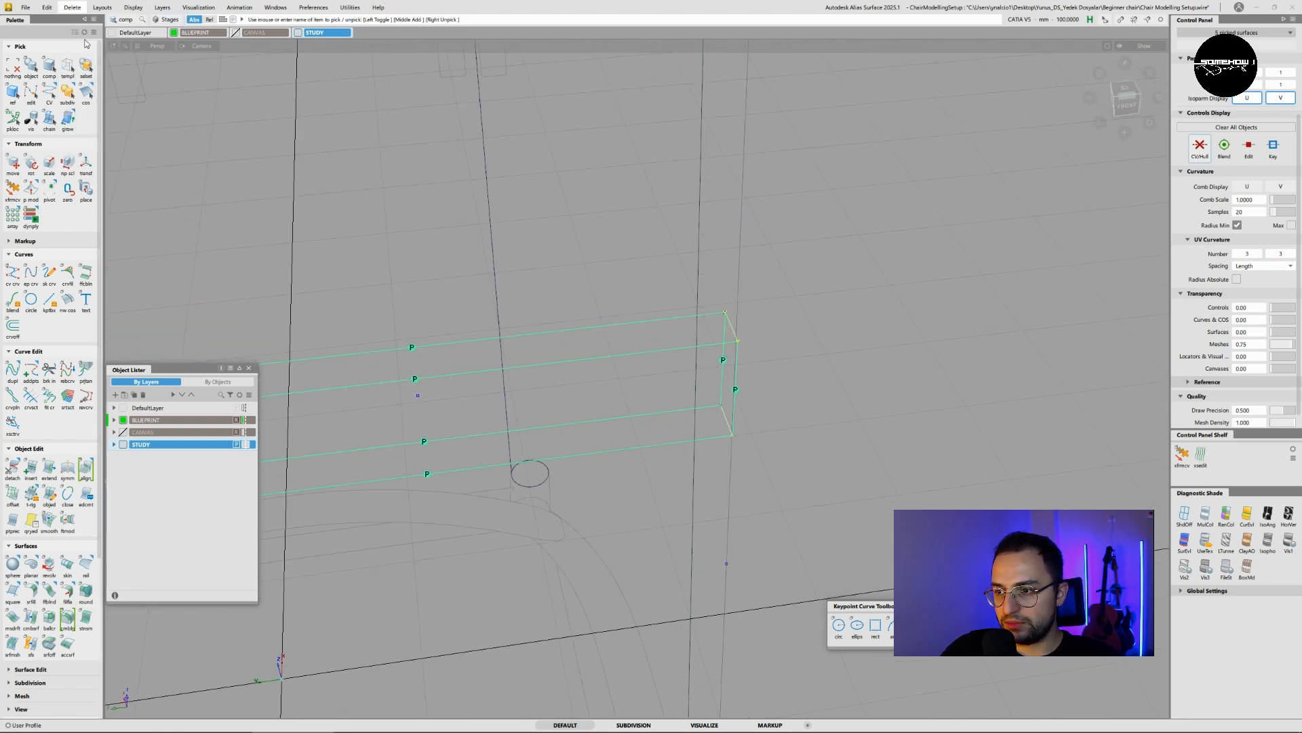
left_click(625, 412)
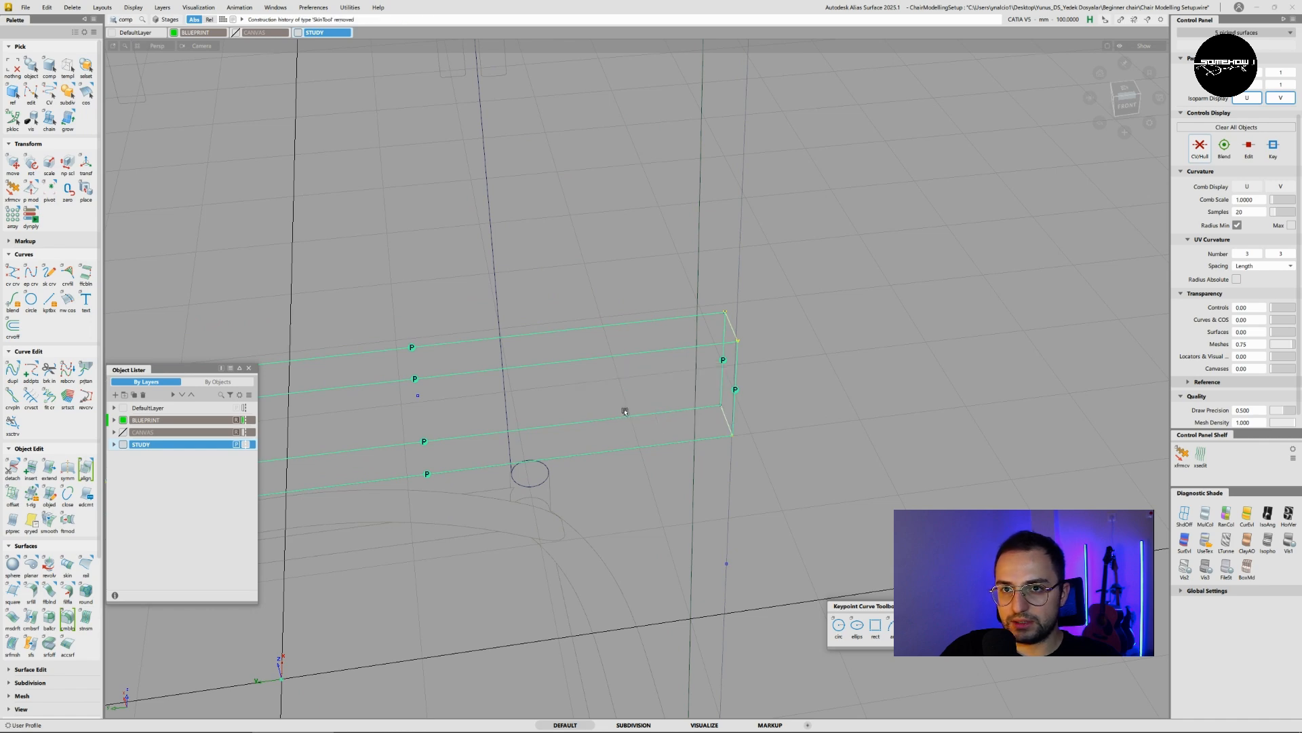
left_click(73, 8)
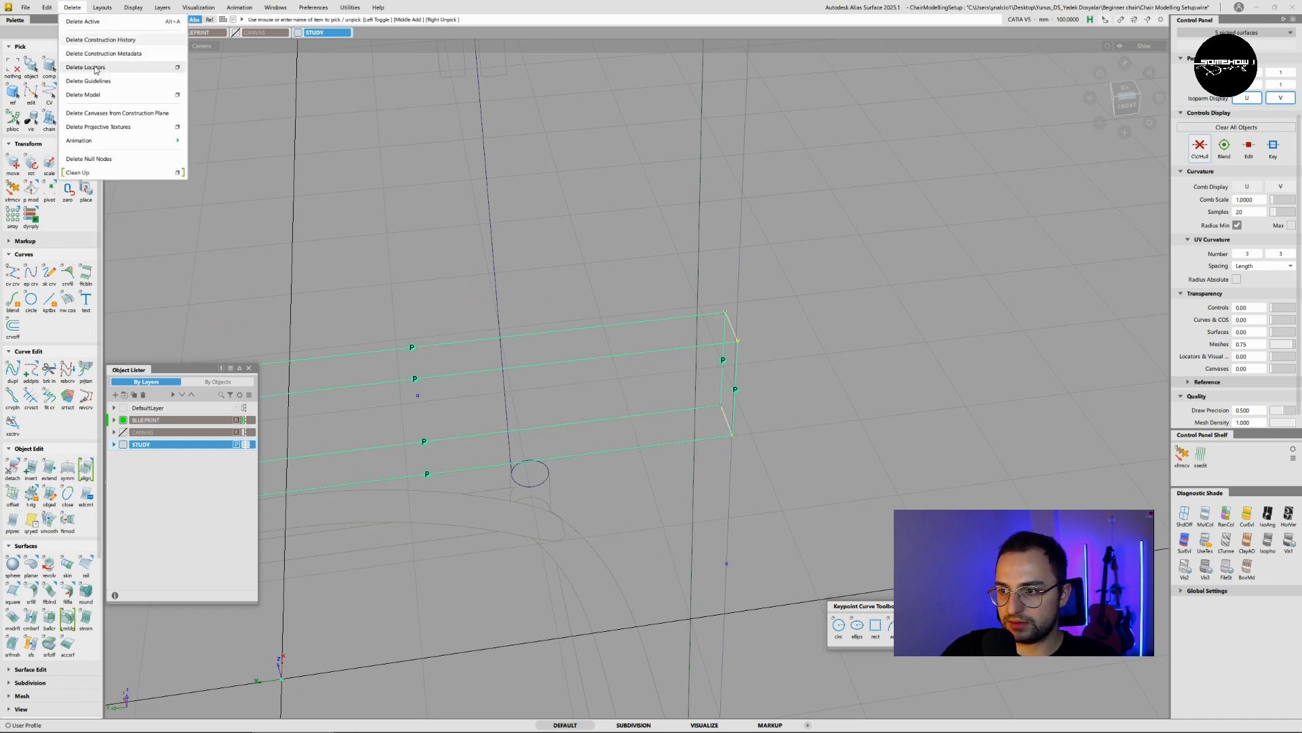
left_click(95, 68)
- In the top view, move the rail's surfaces slightly so the rail is centred on the front leg's circular section
left_click(1121, 89)
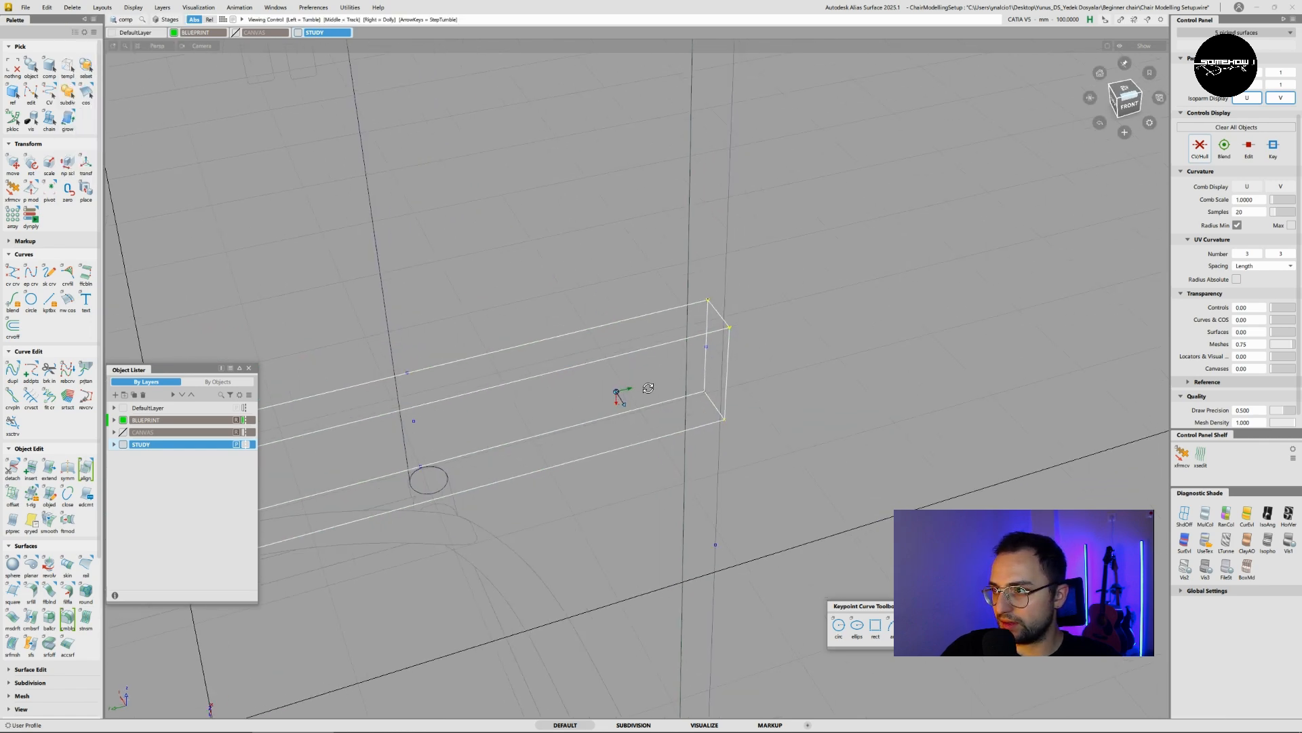
left_click(1120, 88)
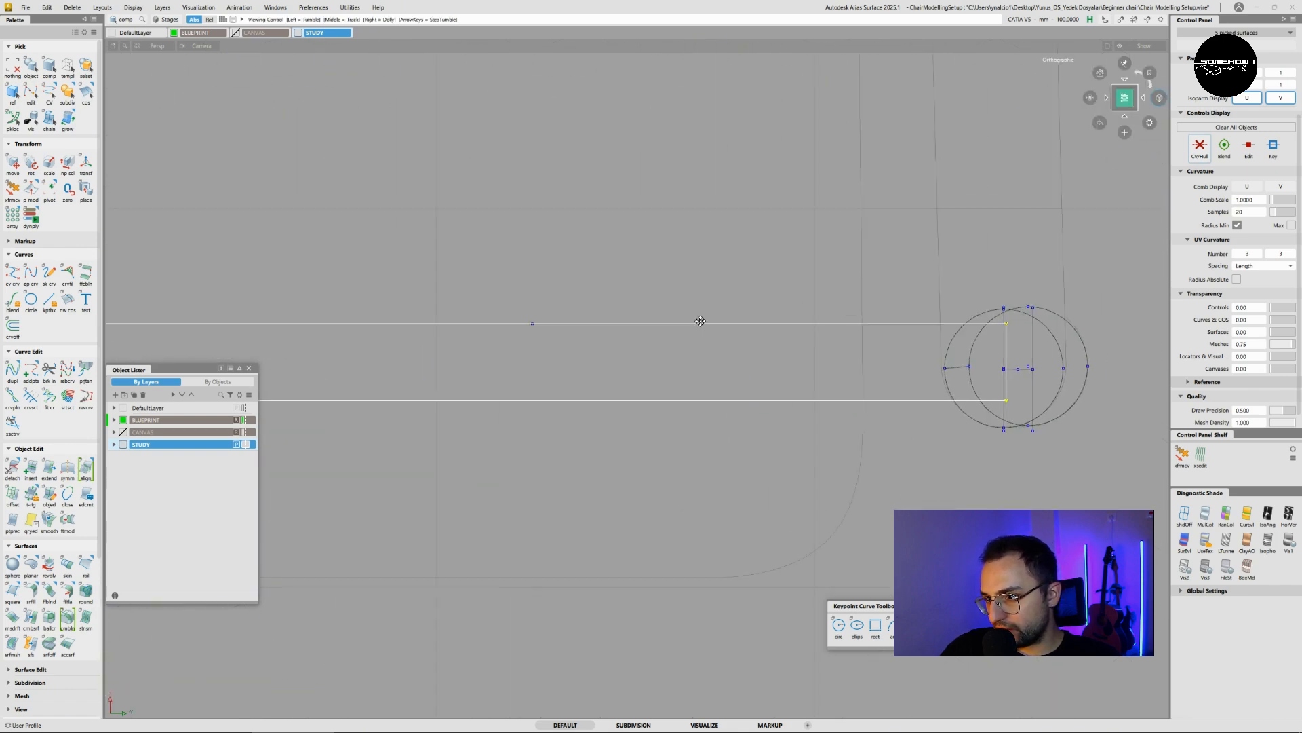
middle_click_drag(700, 321, 558, 348, "alt+shift")
right_click_drag(558, 348, 861, 388, "alt+shift")
middle_click_drag(862, 389, 754, 391, "alt+shift")
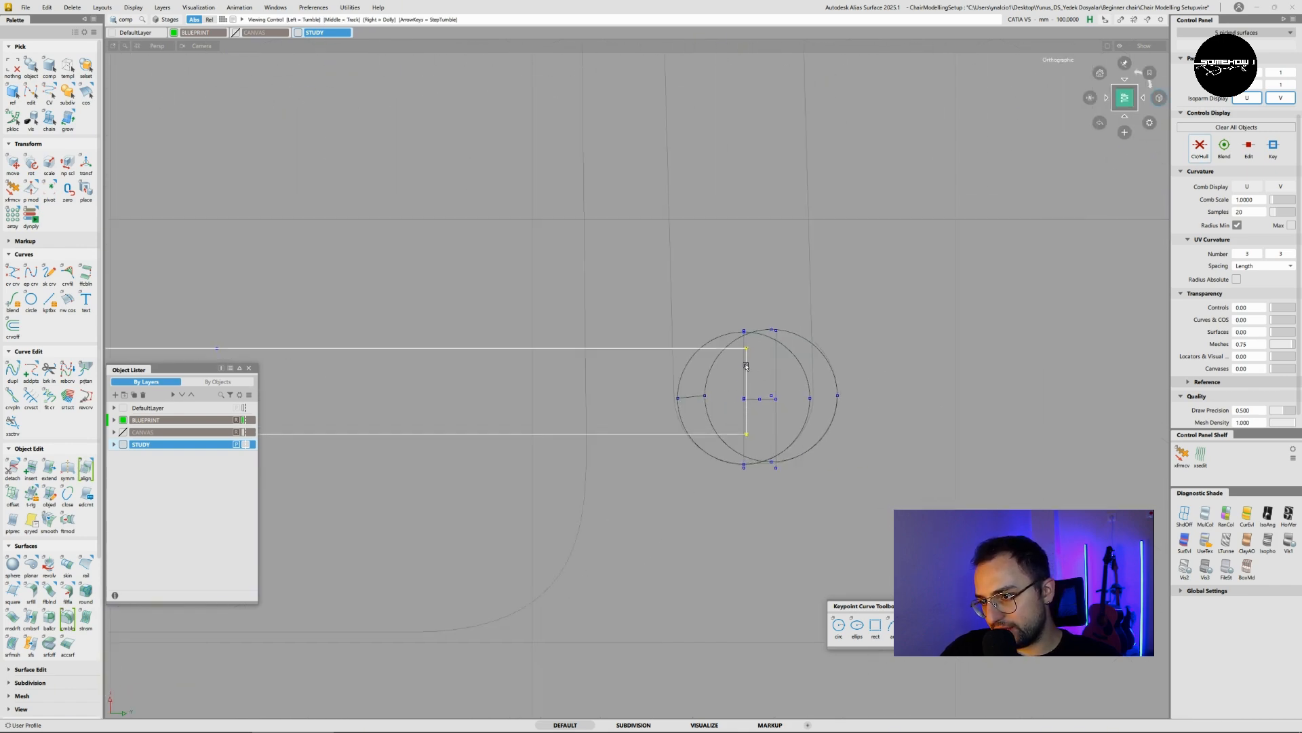
middle_click_drag(949, 384, 948, 344, "ctrl+shift")
left_click_drag(948, 343, 955, 353)
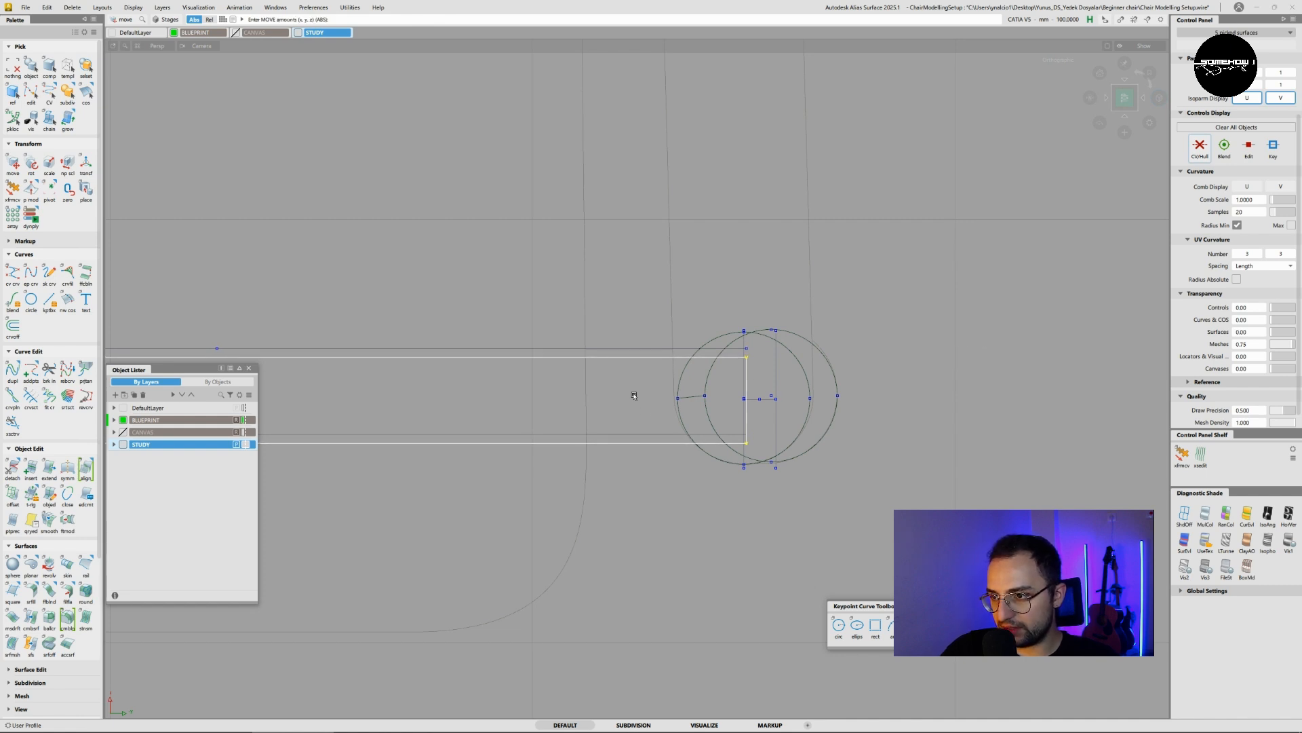
- Delete the original rail curves left behind beside the moved surfaces
mouse_move(645, 413)
left_mouse_down("ctrl+shift")
mouse_move(672, 299)
mouse_move(707, 310)
left_mouse_up("ctrl+shift")
left_click(594, 350)
left_click(609, 436)
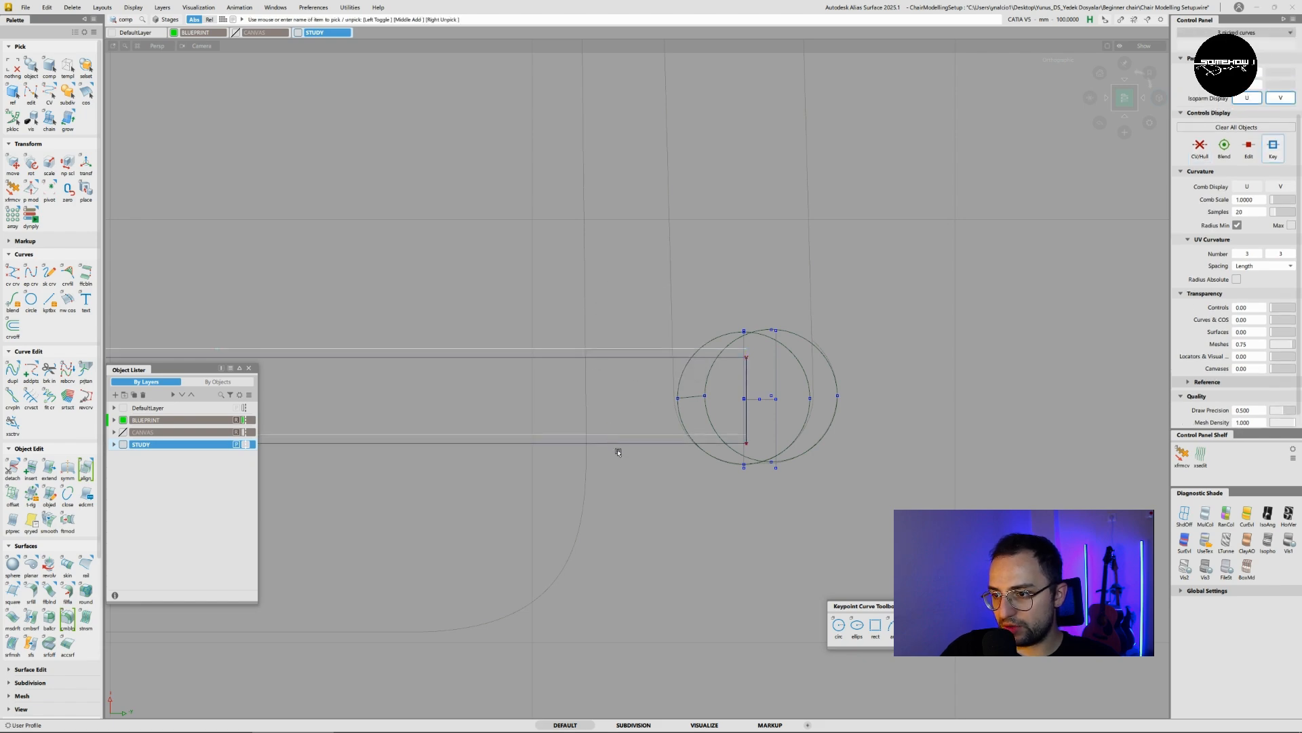
left_click_drag(614, 449, 735, 265, "alt+shift")
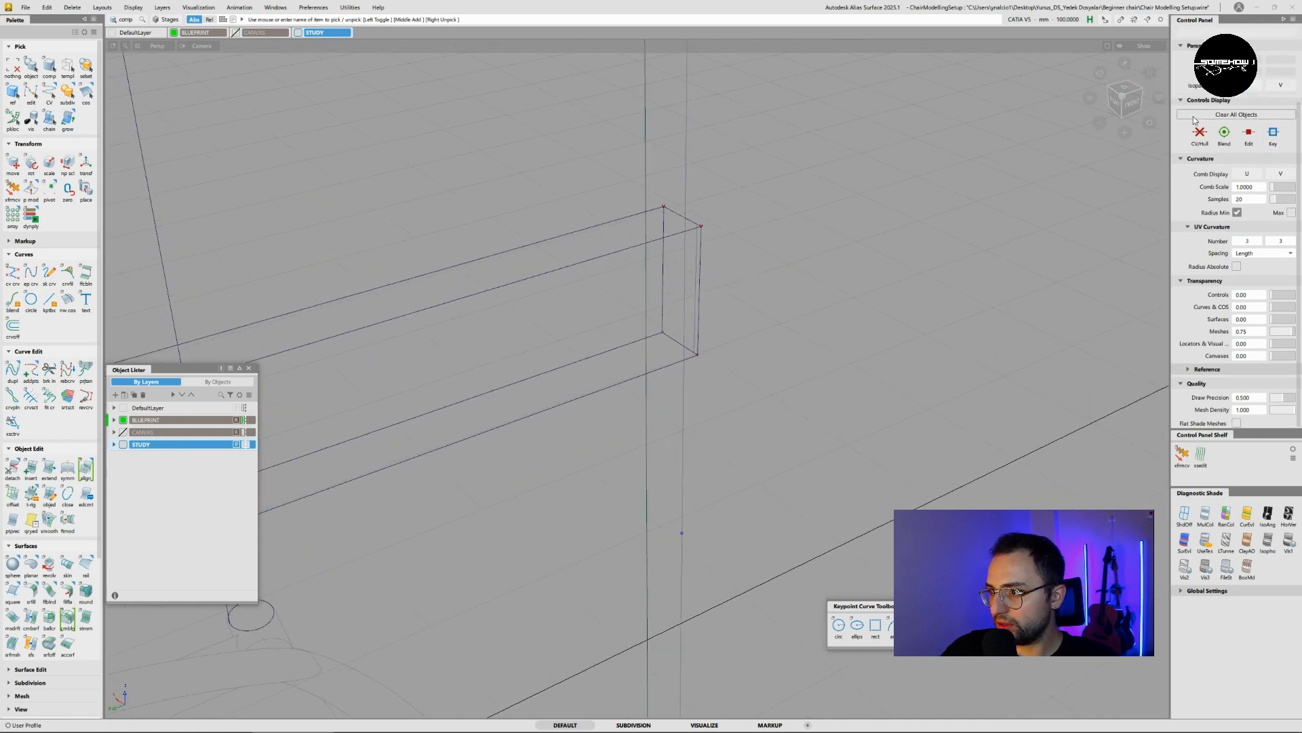
- Turn surface shading back on and make the front leg at the rail's end invisible
left_click(1205, 515)
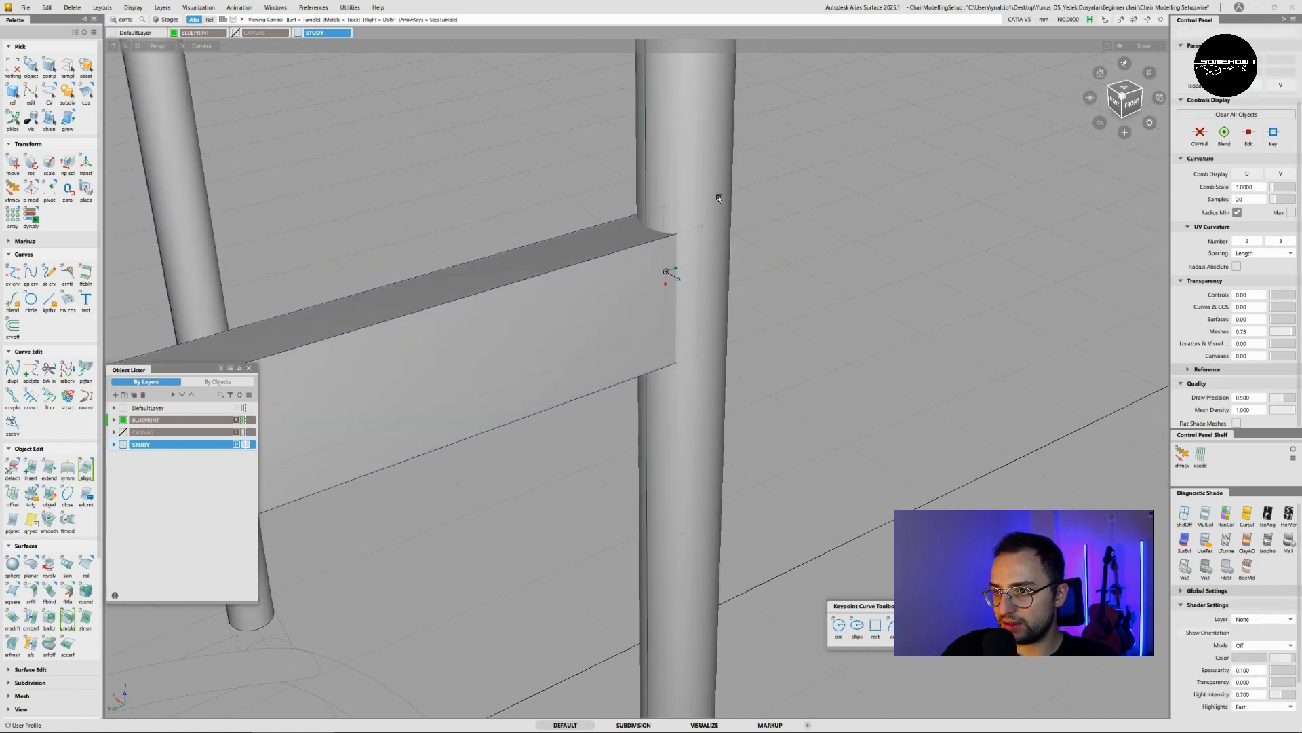
mouse_move(631, 247)
left_mouse_down("alt+shift")
mouse_move(852, 270)
mouse_move(910, 294)
mouse_move(902, 326)
mouse_move(917, 325)
mouse_move(861, 372)
mouse_move(662, 255)
left_mouse_up("alt+shift")
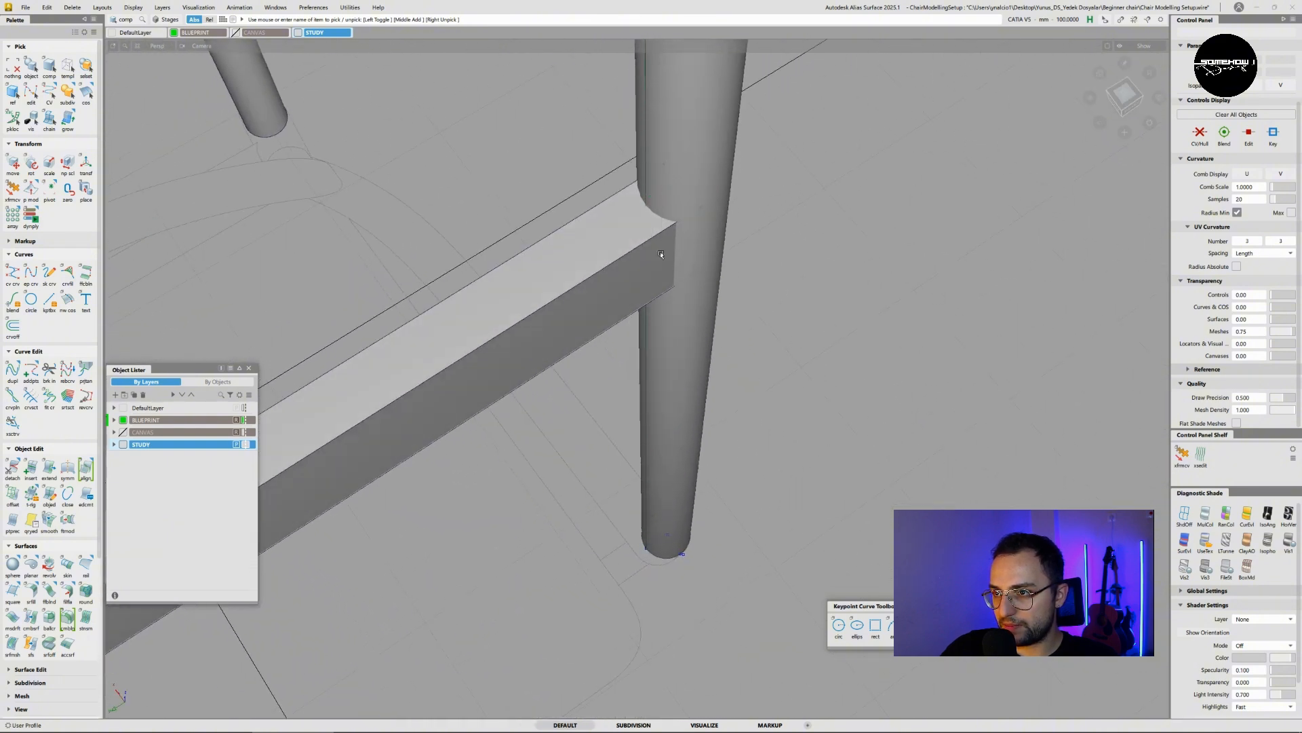
left_click(693, 143)
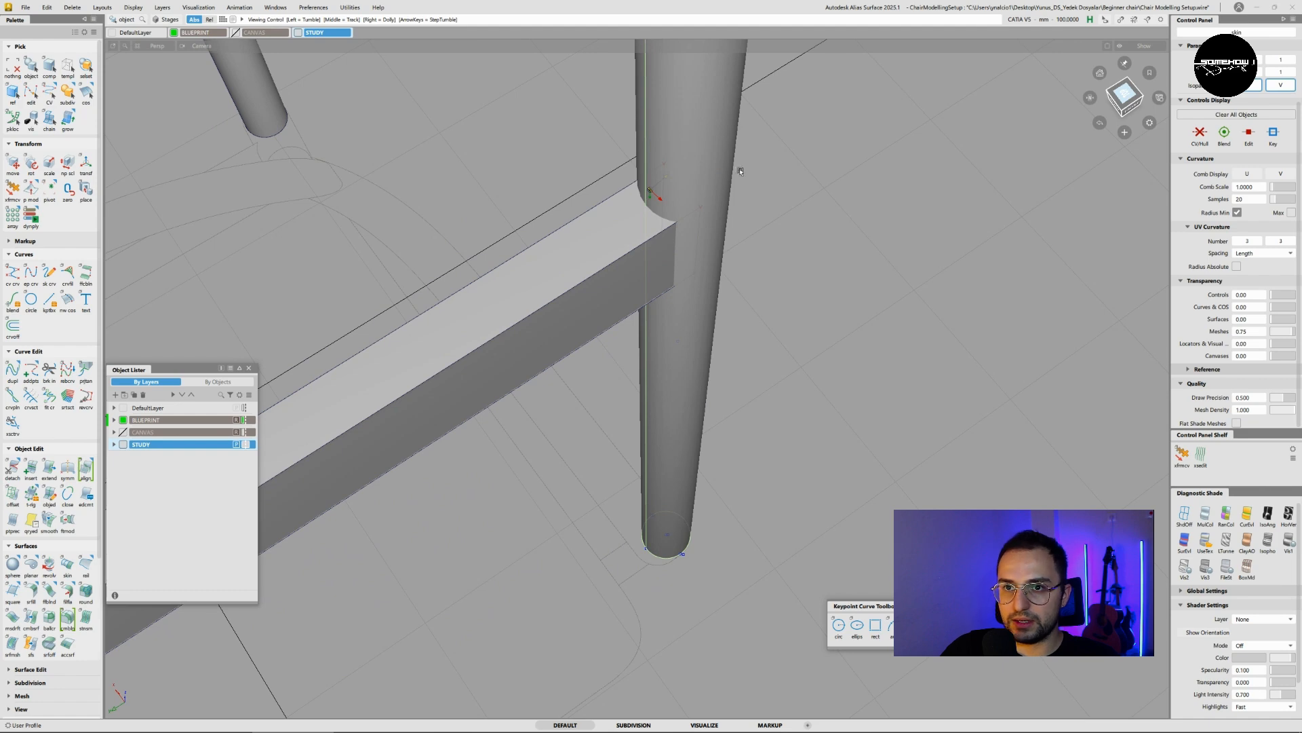
left_click(125, 10)
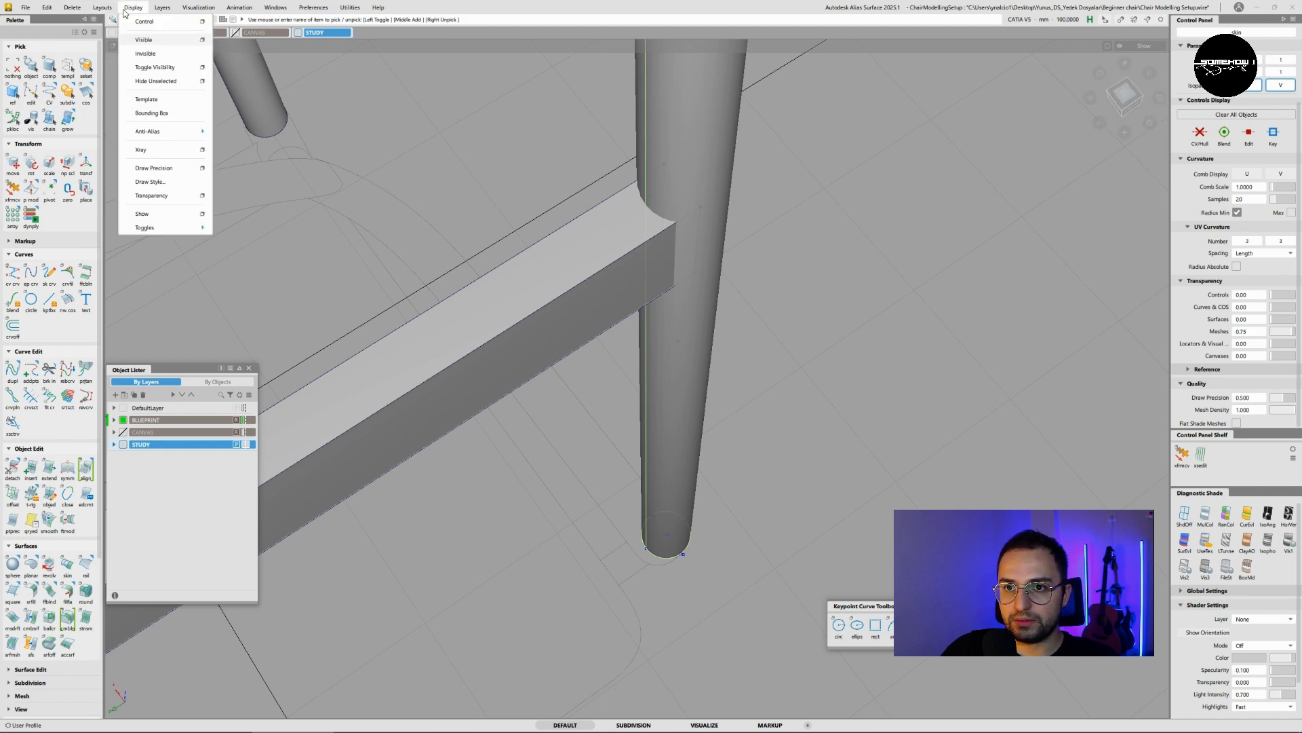
left_click(144, 59)
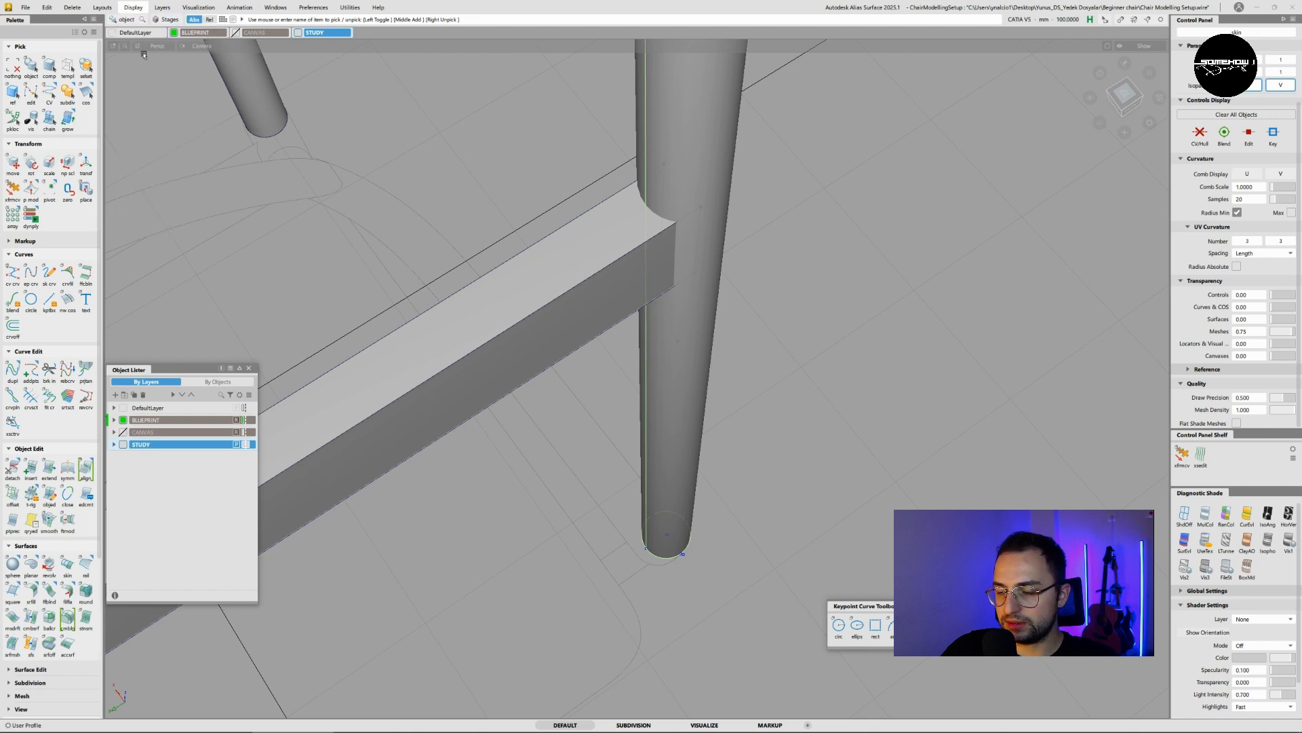
- Select all the rail's surfaces, including the end cap, and group them so the rail picks as one object
left_click_drag(666, 212, 461, 192, "alt+shift")
left_click(639, 276)
left_click(672, 215)
left_click(713, 255)
left_click(767, 268)
left_click_drag(767, 268, 735, 174, "alt+shift")
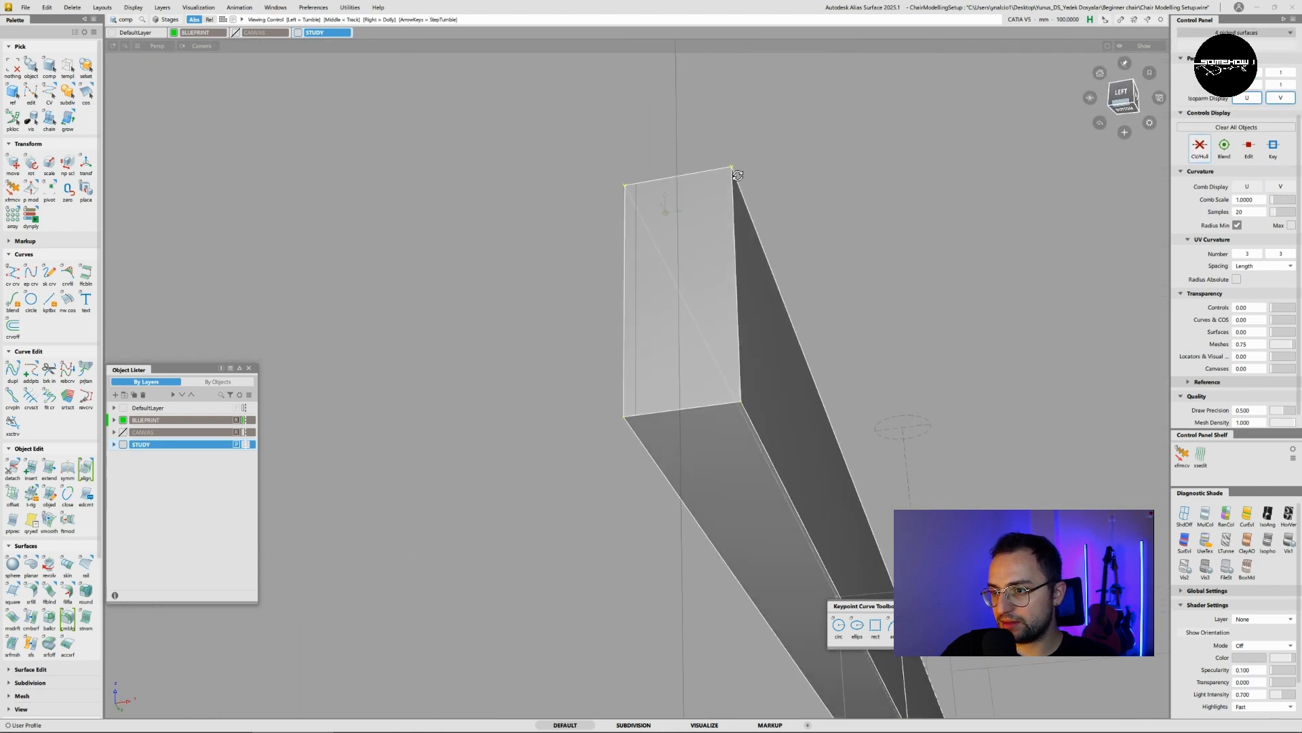
left_click_drag(723, 444, 692, 404, "alt+shift")
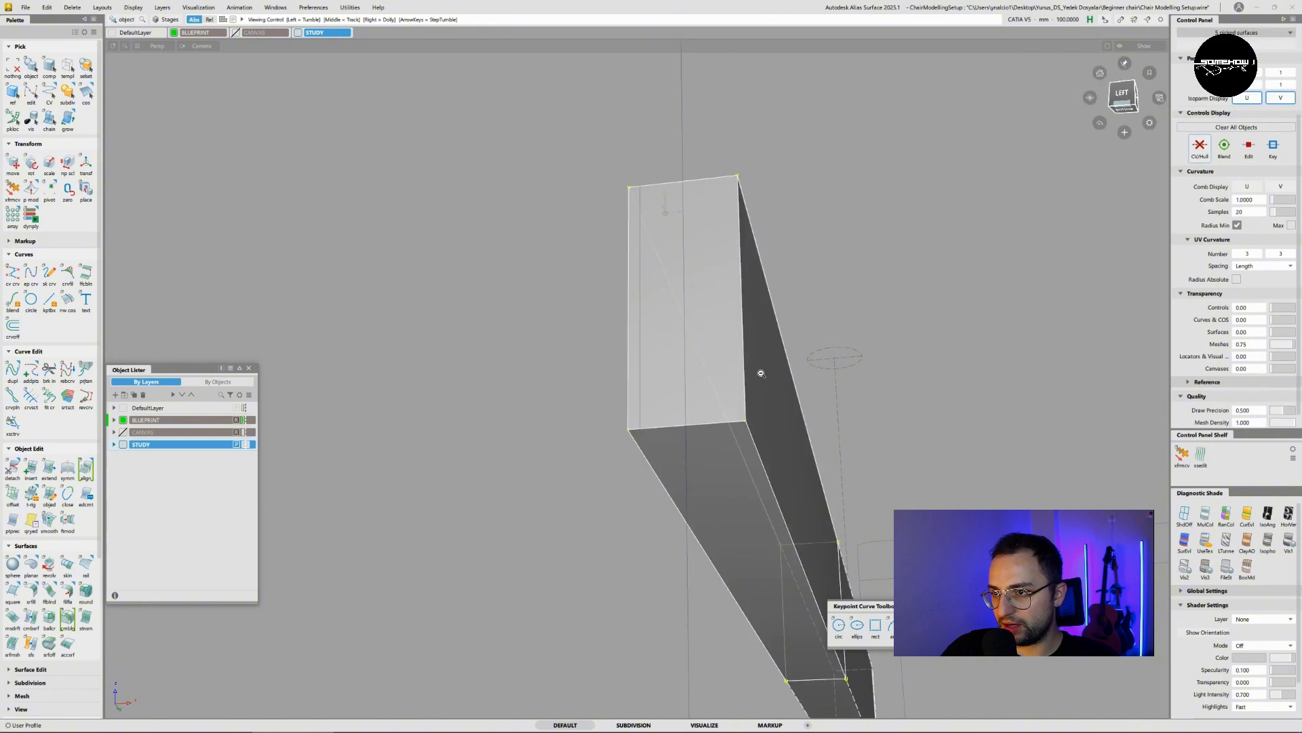
left_click_drag(759, 373, 712, 416, "alt+shift")
left_click_drag(647, 283, 650, 224, "ctrl+shift")
left_click_drag(651, 201, 651, 227, "ctrl+shift")
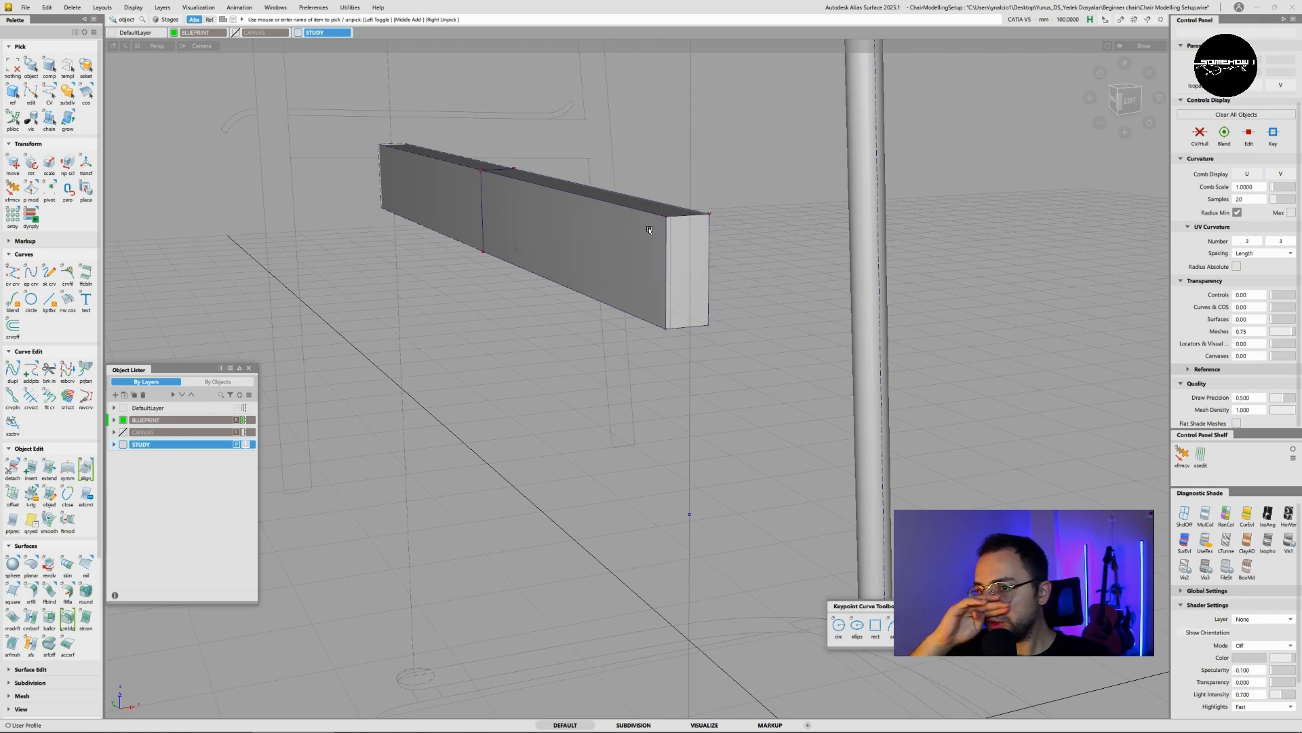
left_click(649, 231)
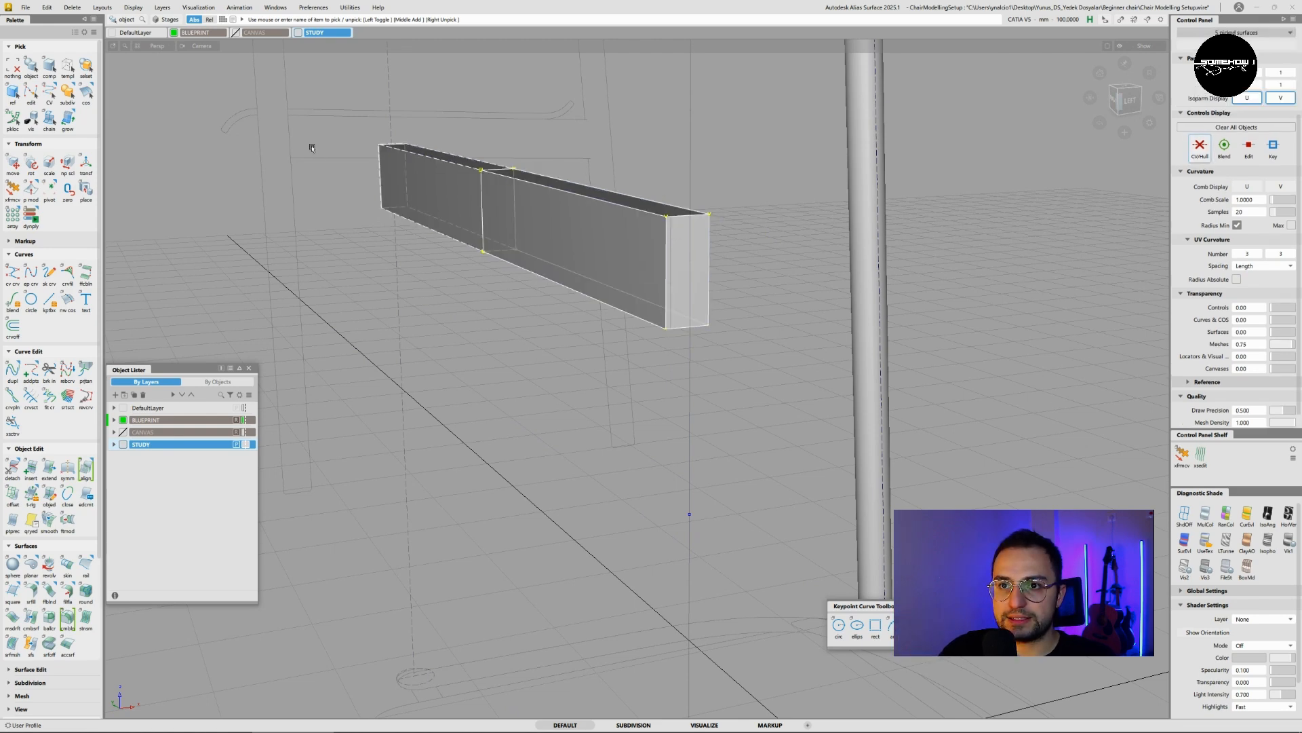
- Make the hidden front leg visible again and keep the whole front rail selected
left_click(130, 7)
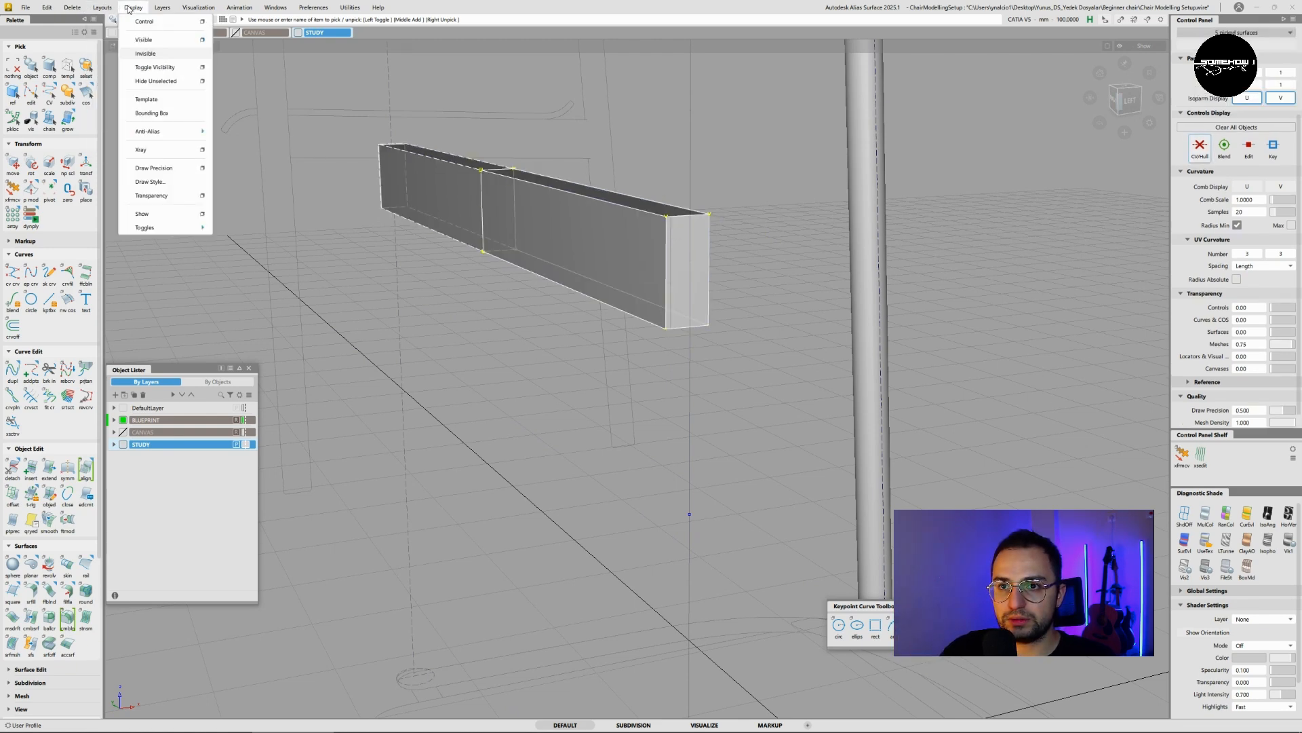
left_click(141, 41)
left_click_drag(538, 222, 887, 167, "alt+shift")
middle_click_drag(887, 168, 890, 150, "ctrl+shift")
left_click_drag(890, 154, 450, 131)
left_click_drag(581, 213, 598, 261, "ctrl+shift")
left_click(627, 275)
left_click_drag(502, 234, 662, 245, "alt+shift")
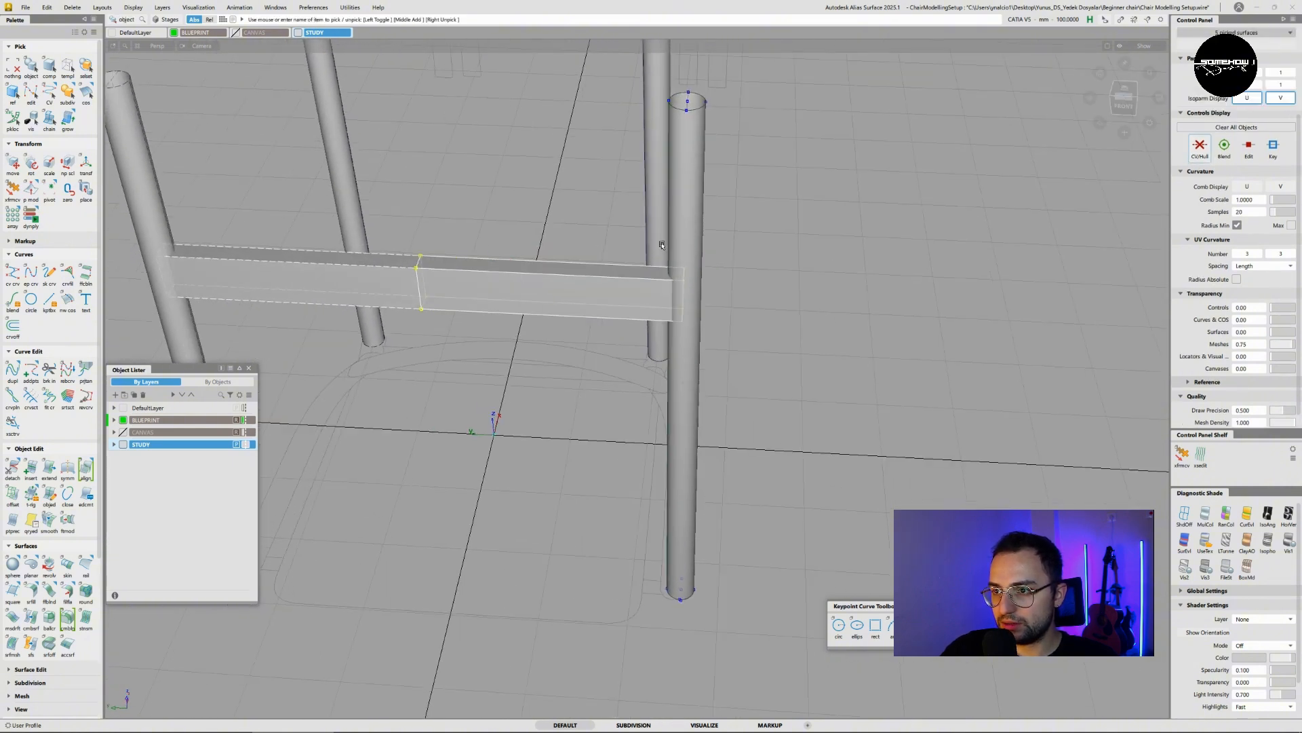
- Centre the front rail's pivot, and copy and paste the rail in place
left_click(595, 228, "ctrl+shift")
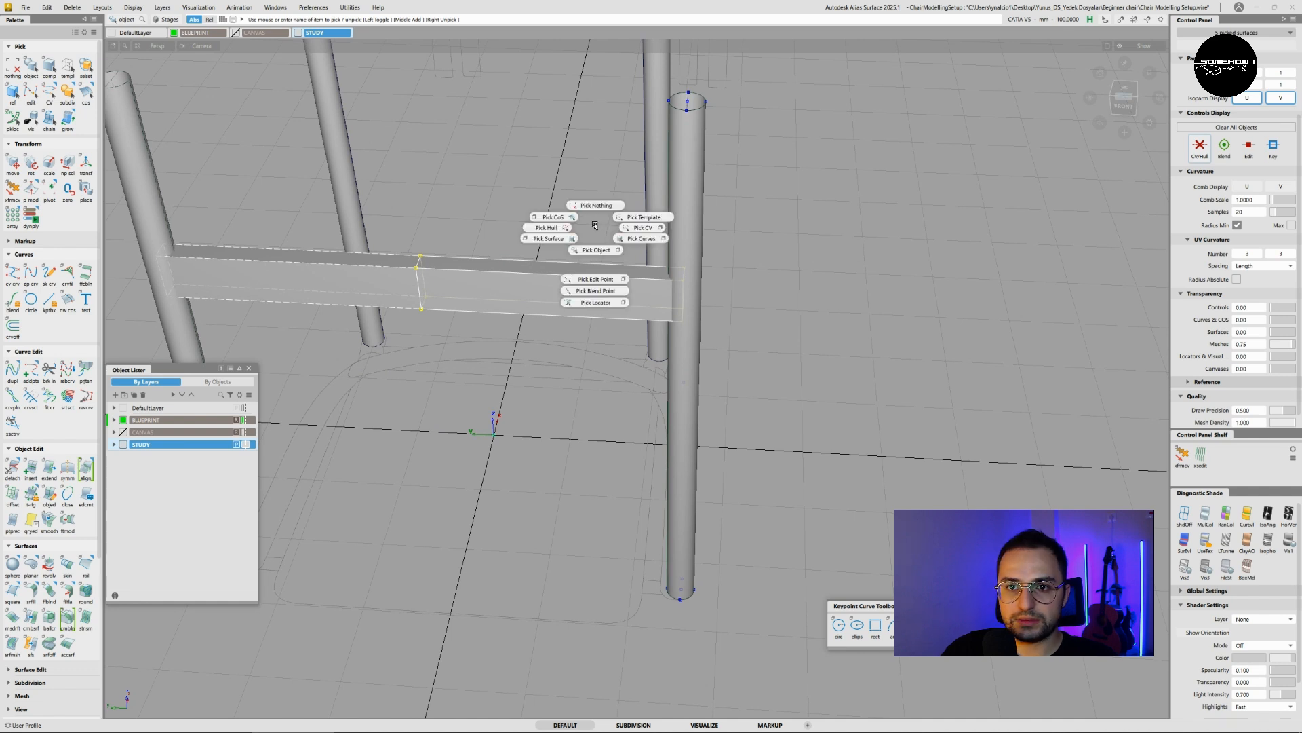
left_click_drag(49, 190, 71, 233)
key("ctrl+c")
key("ctrl+v")
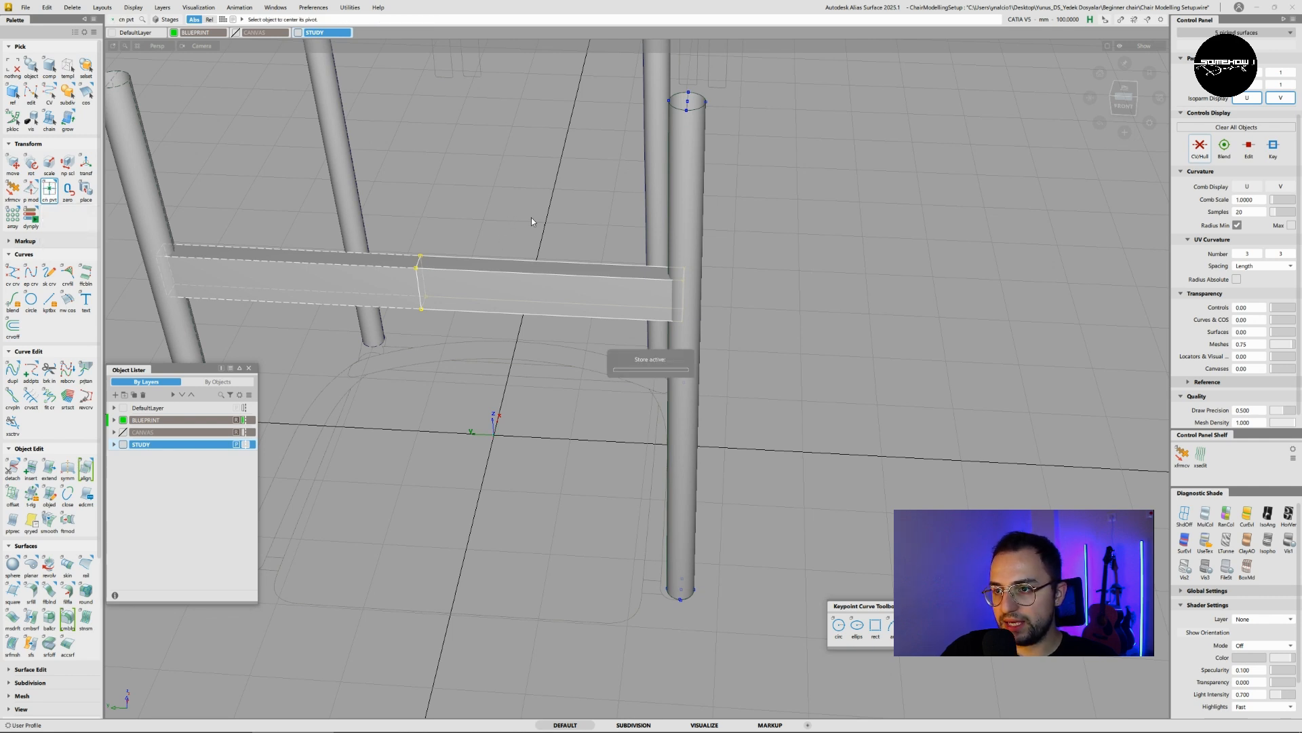
- Try rotating the copied rail freely about the vertical axis, and undo the rotation
key("w")
middle_click_drag(551, 232, 551, 236, "ctrl+shift")
right_click_drag(563, 232, 496, 241)
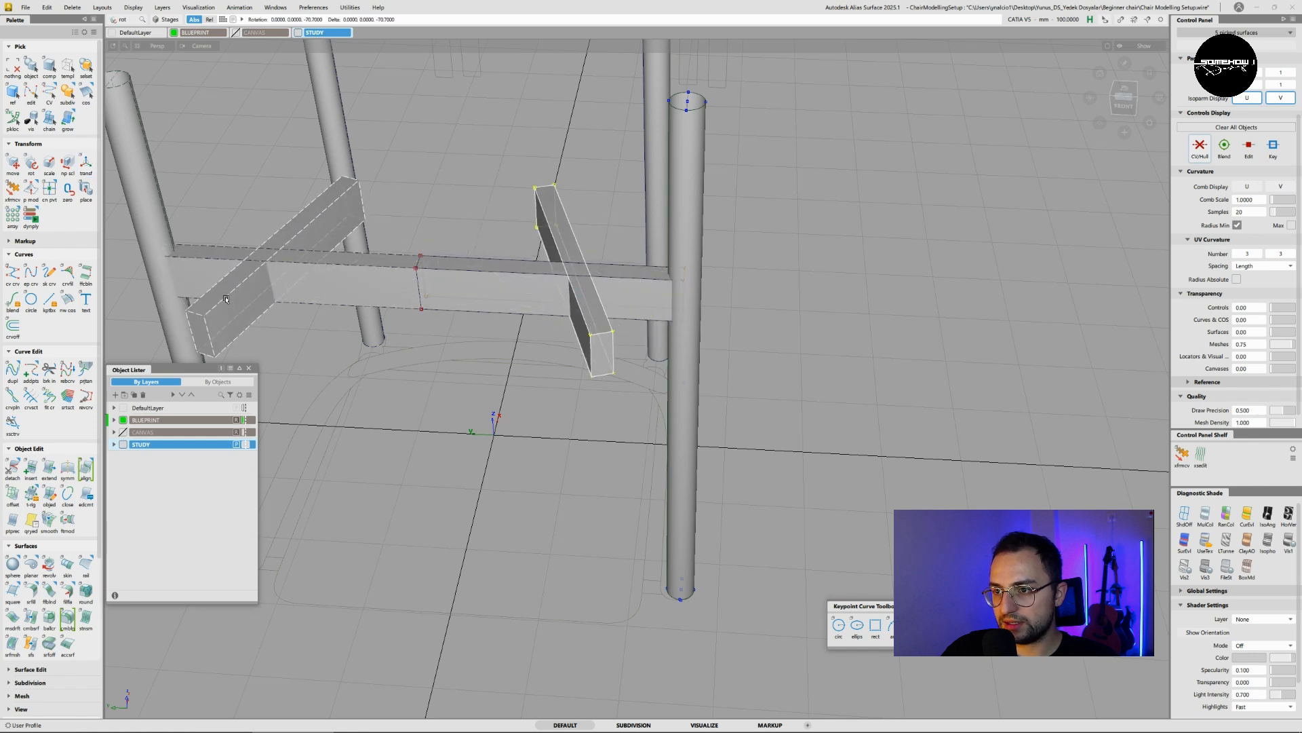
key("ctrl+z")
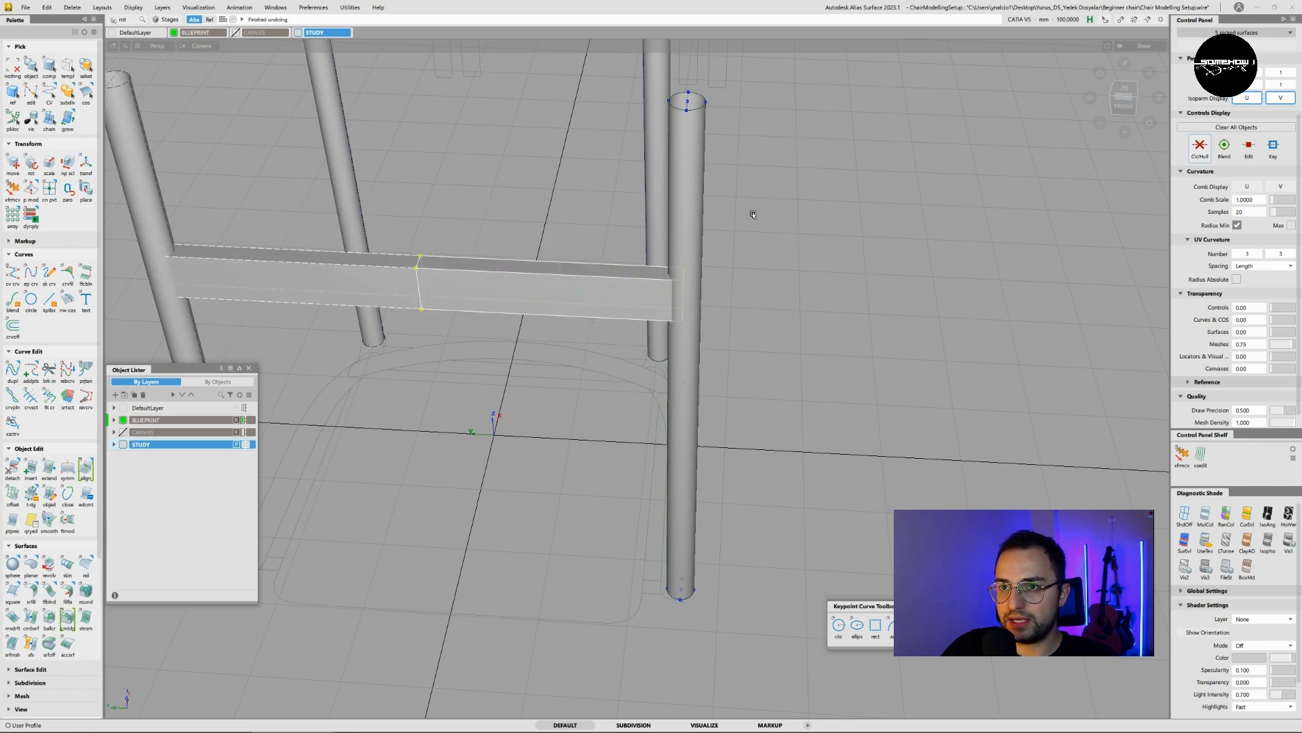
- Rotate the copied rail relatively by 0,0,90, turning it 90 degrees about the vertical axis
type("r")
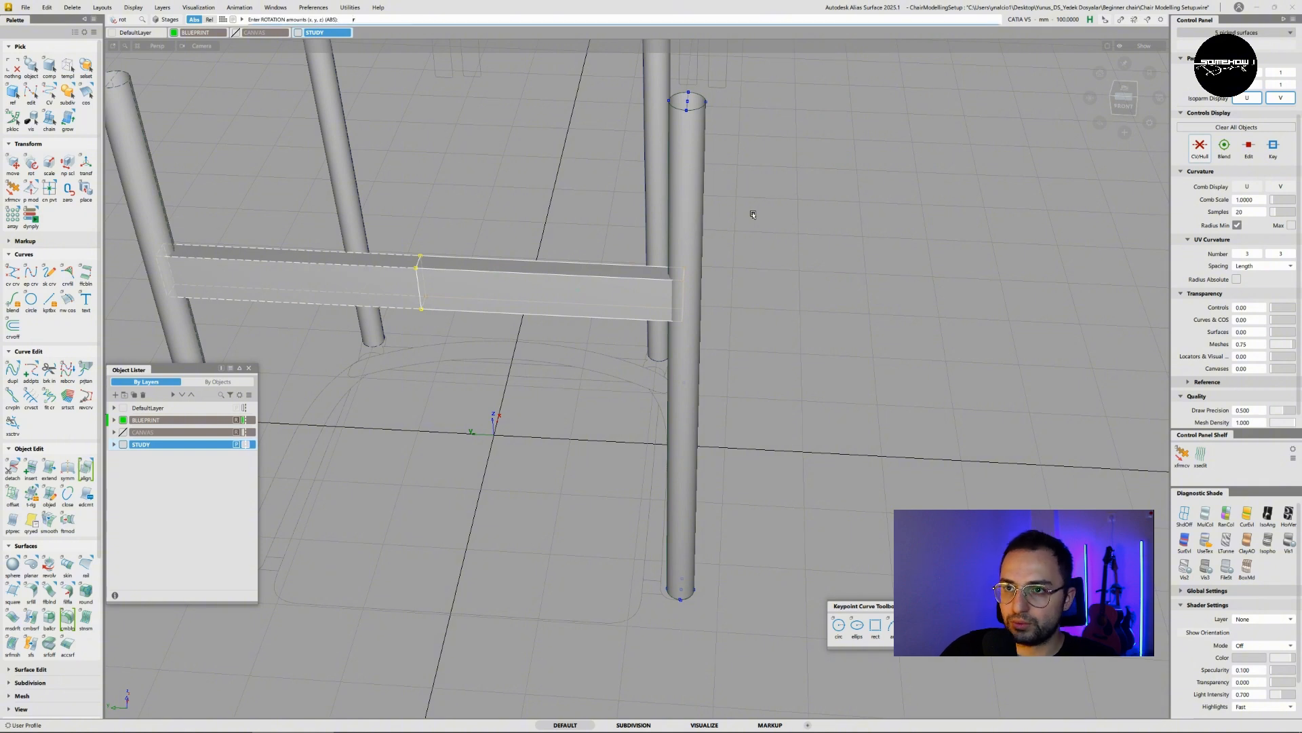
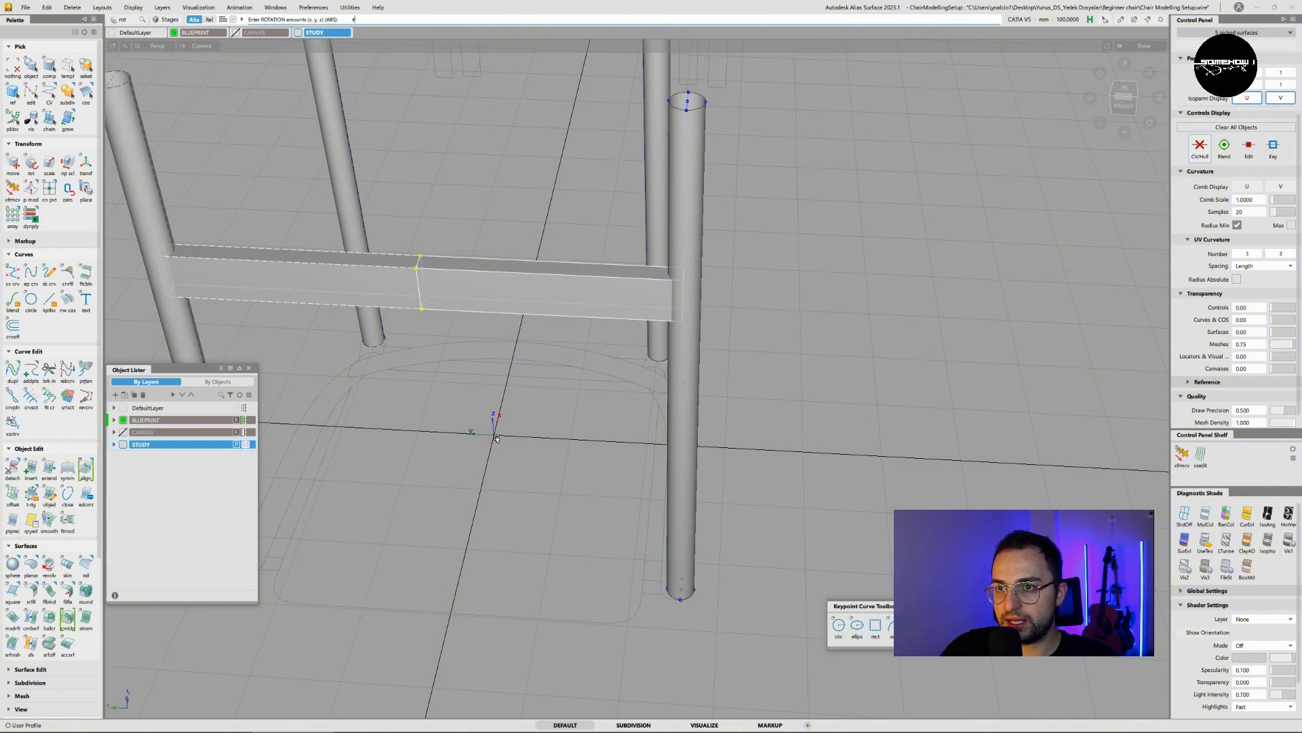
key("Return")
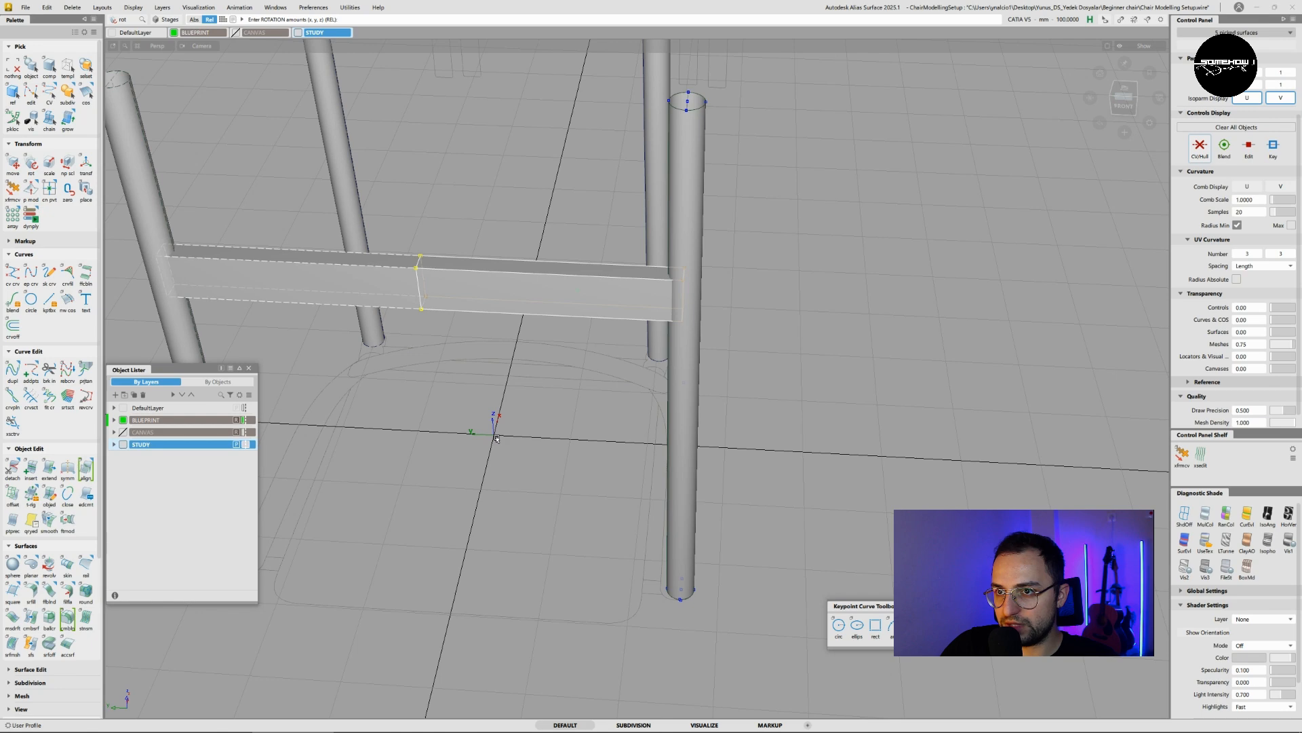
type("0,0,90")
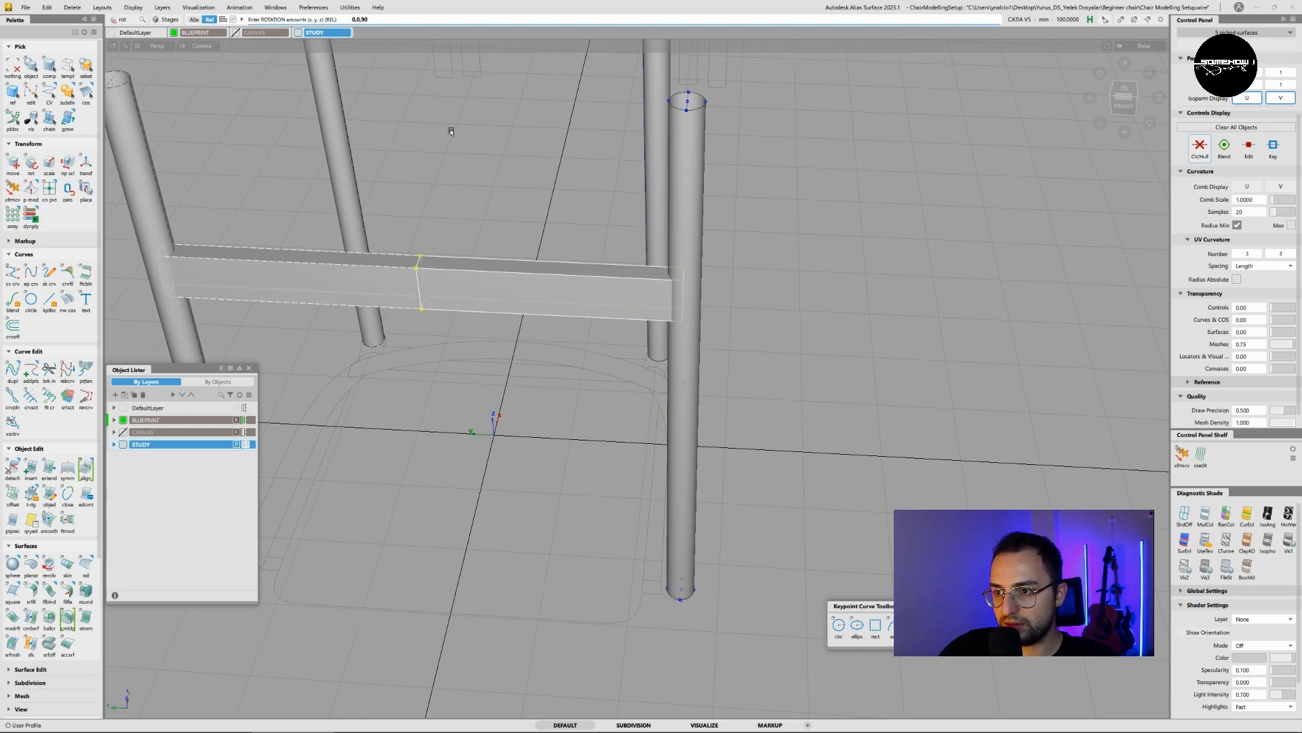
key("Return")
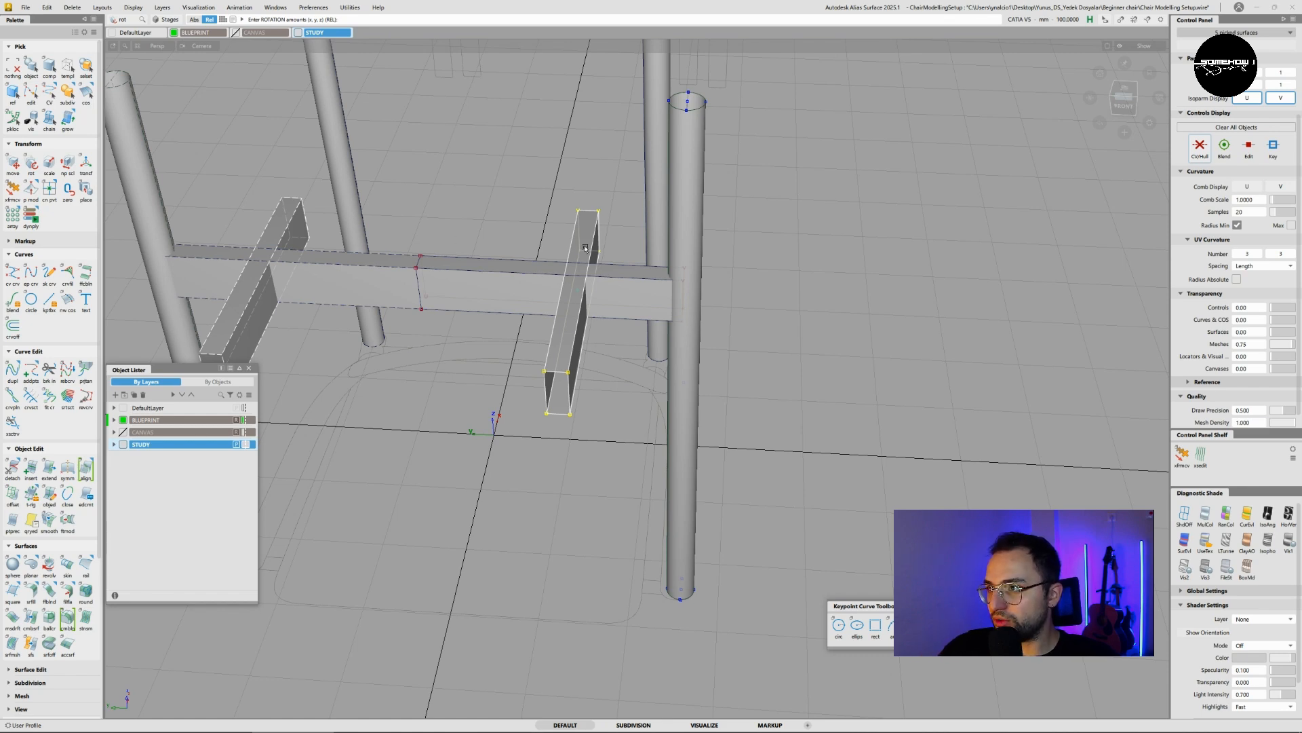
- Try scaling the rotated rail in the side view, and undo the scaling
left_click(1133, 102)
left_click(1137, 102)
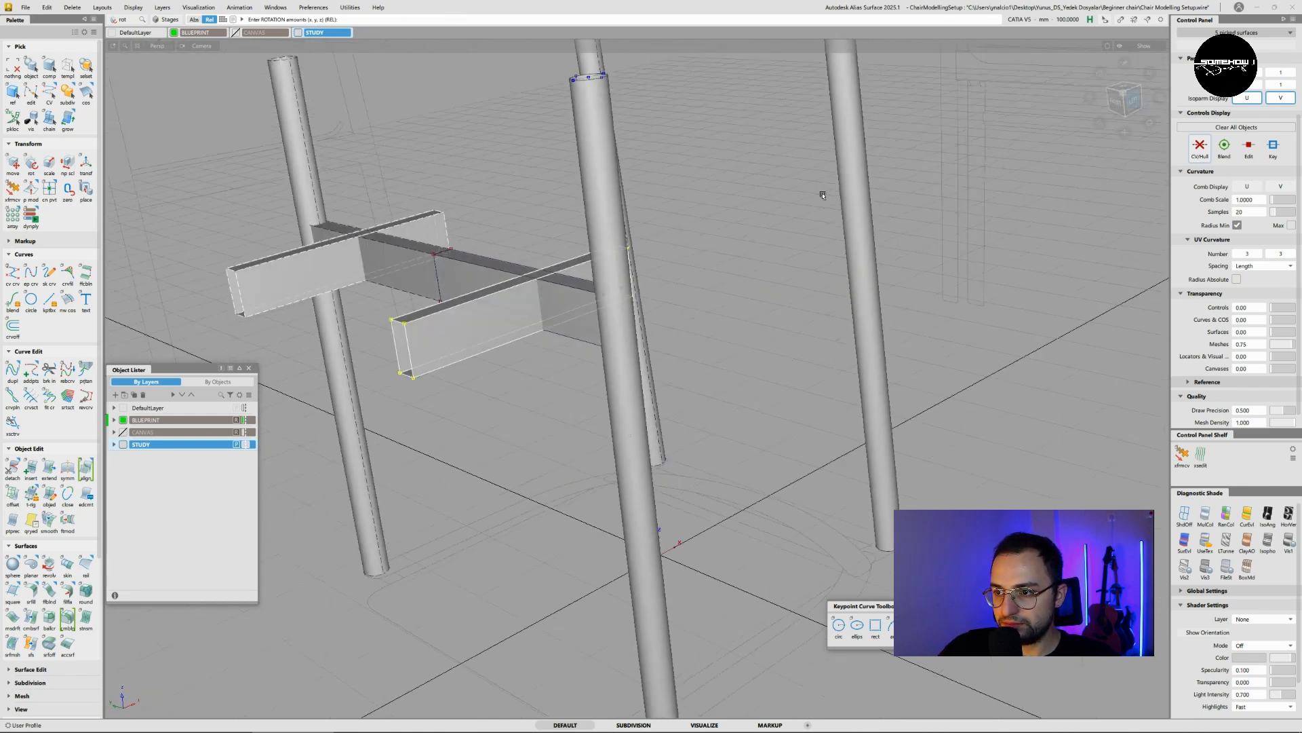
middle_click_drag(632, 347, 604, 343, "alt+shift")
scroll(600, 353, "down", 1)
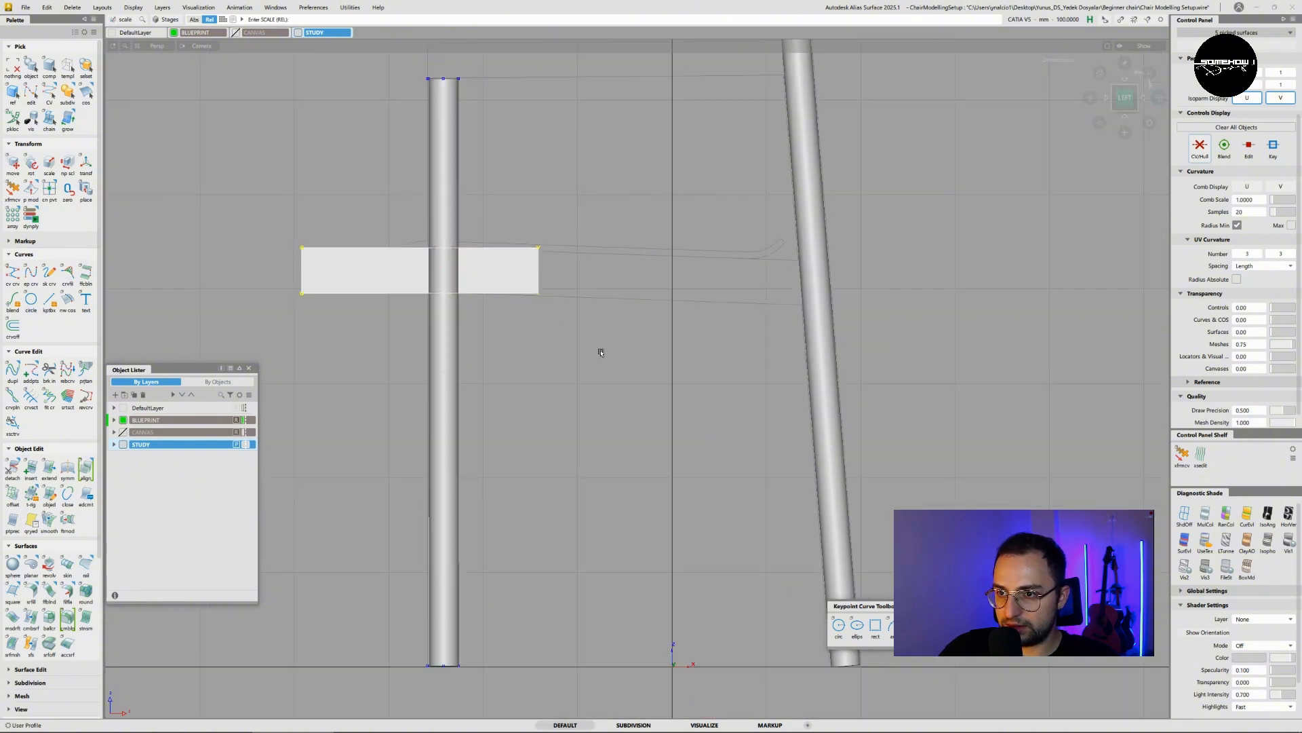
left_click_drag(526, 355, 584, 351)
key("ctrl+z")
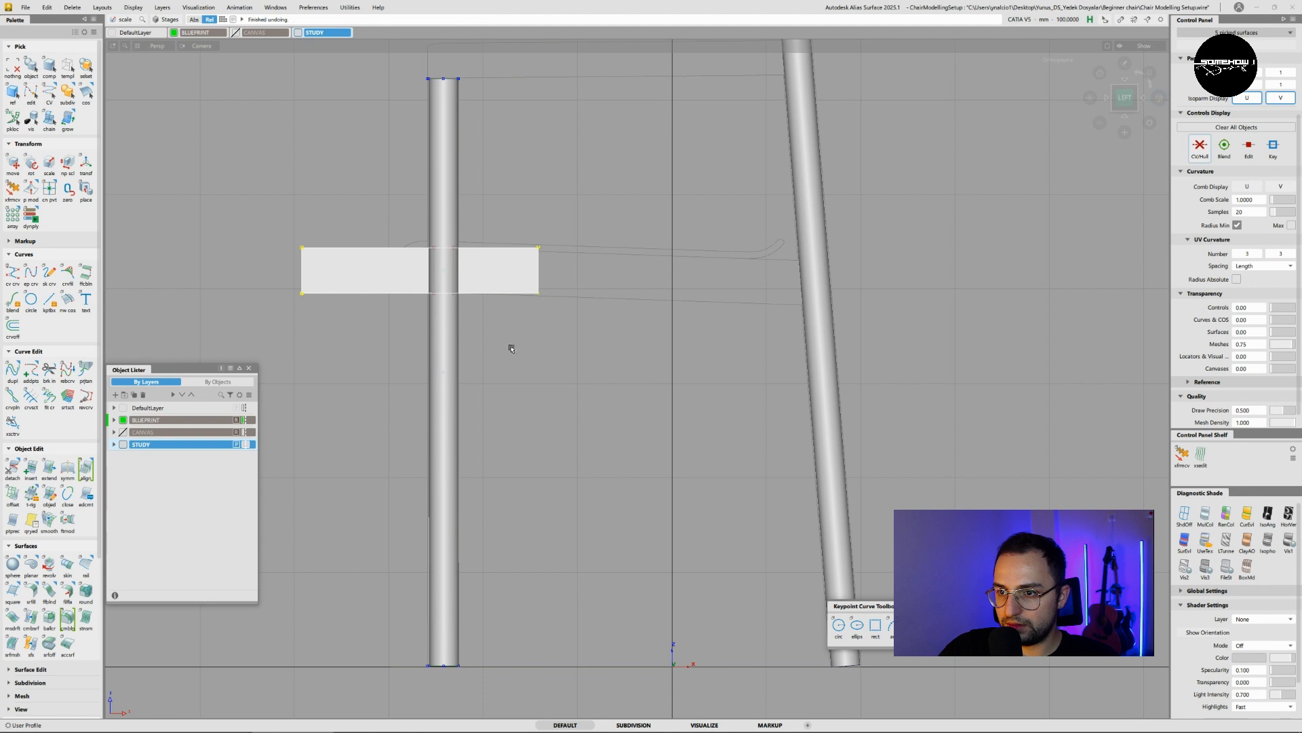
- Move the rotated rail backward in the side view, into the space between the front and back legs
middle_click_drag(514, 343, 687, 359, "alt+shift")
key("ctrl+z")
key("ctrl+shift+z")
left_click_drag(619, 392, 765, 388)
- Close the Center Pivot options, and centre the side rail's pivot on the rail itself
middle_click(664, 374, "ctrl+shift")
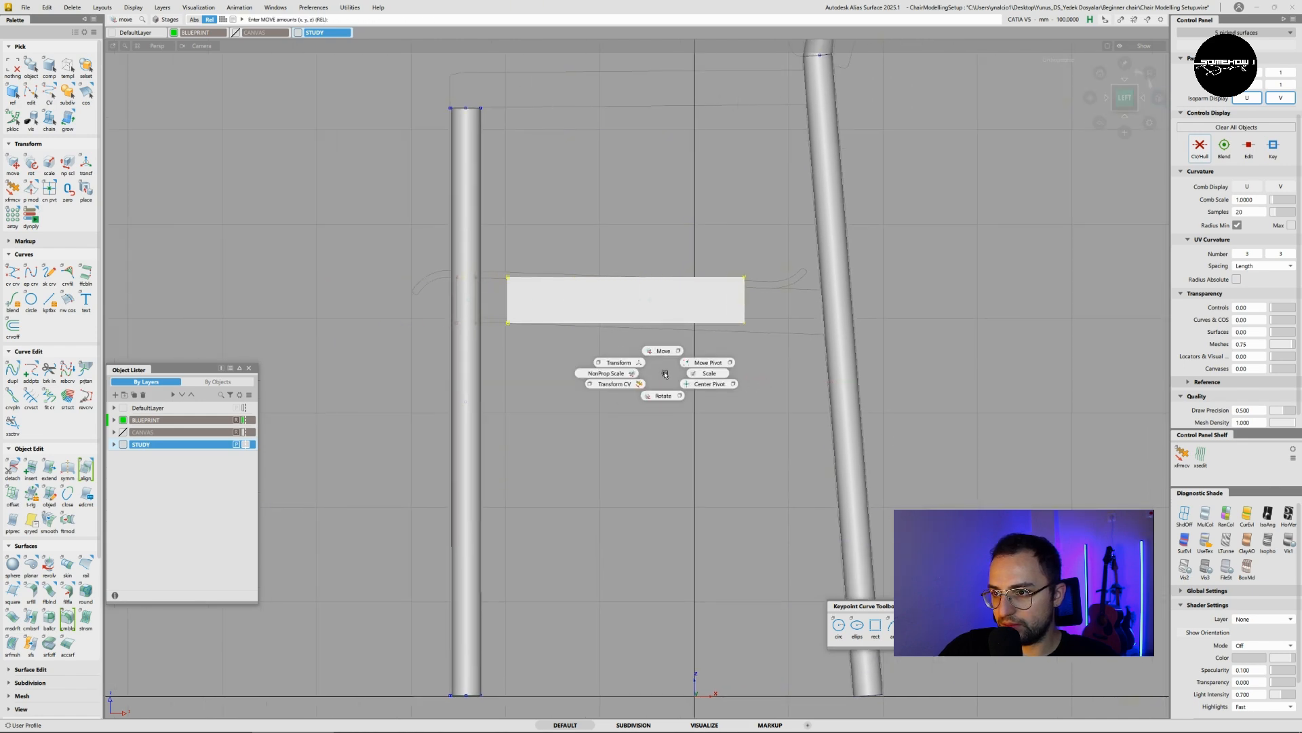
left_click_drag(666, 369, 607, 552, "alt+shift")
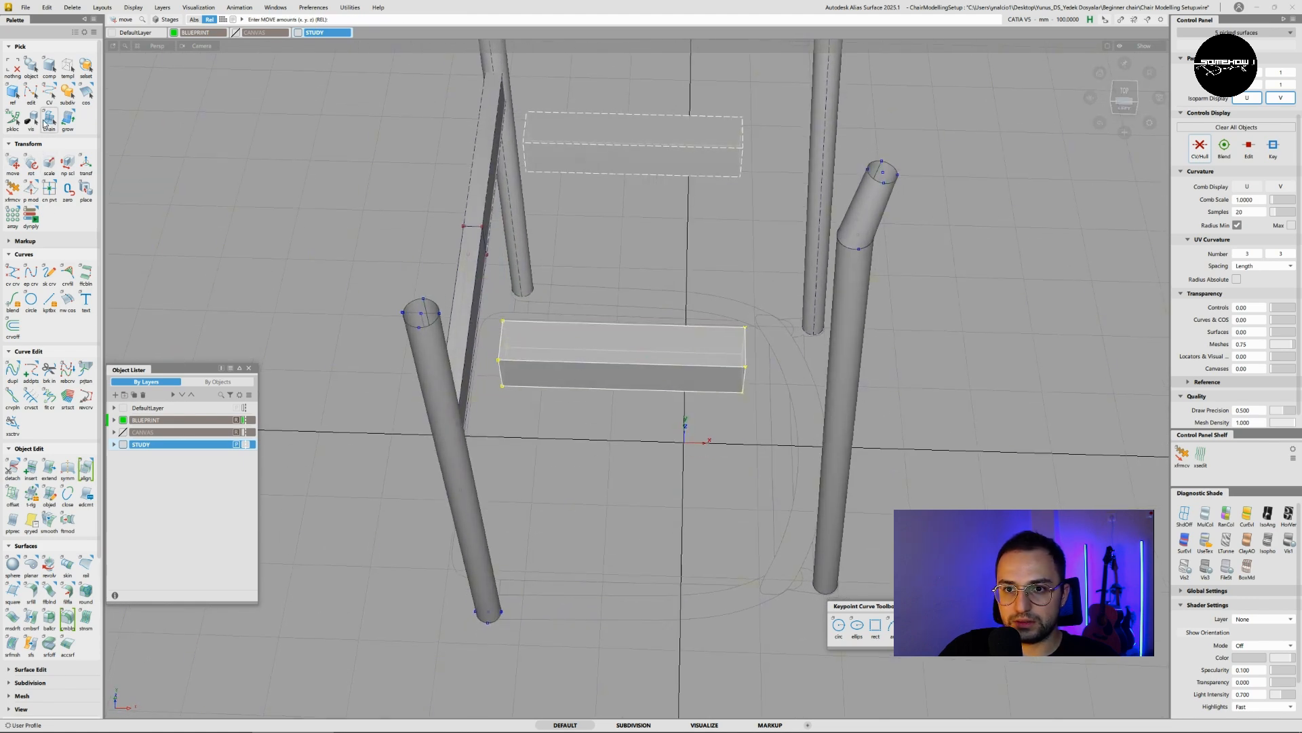
double_click(49, 189)
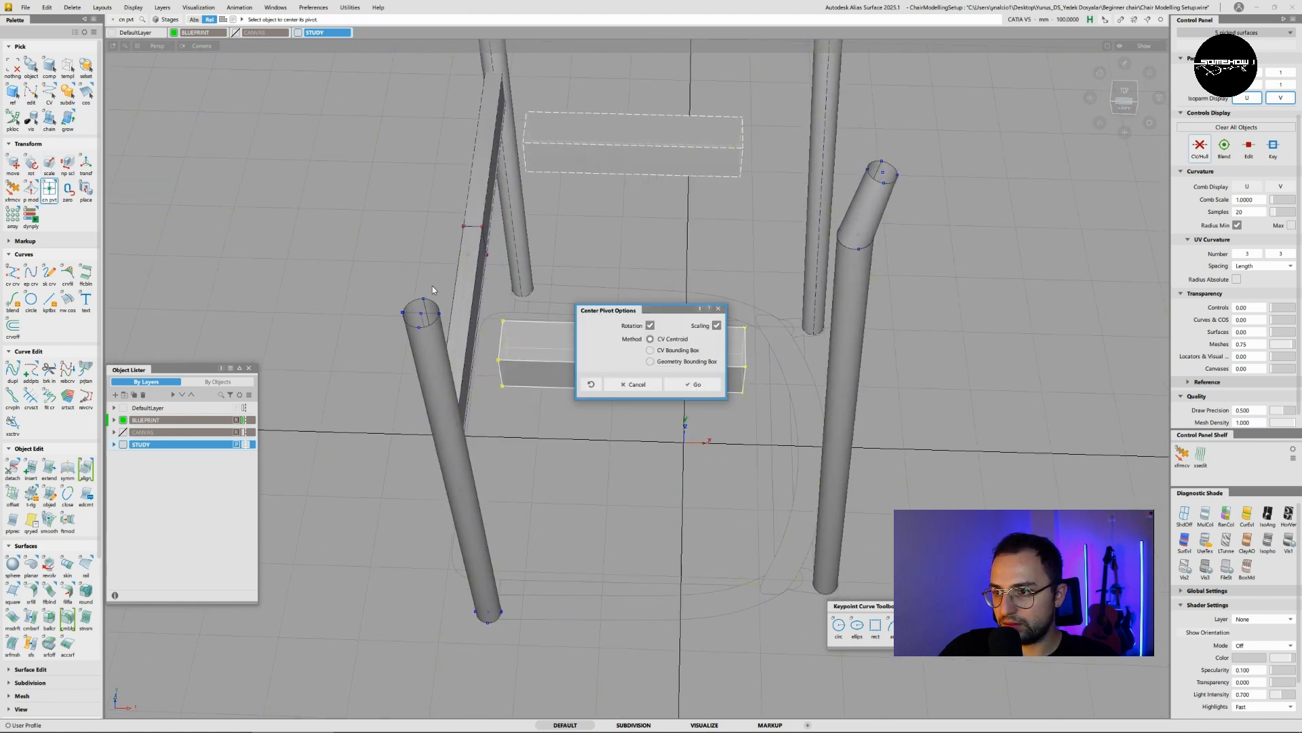
left_click(718, 310)
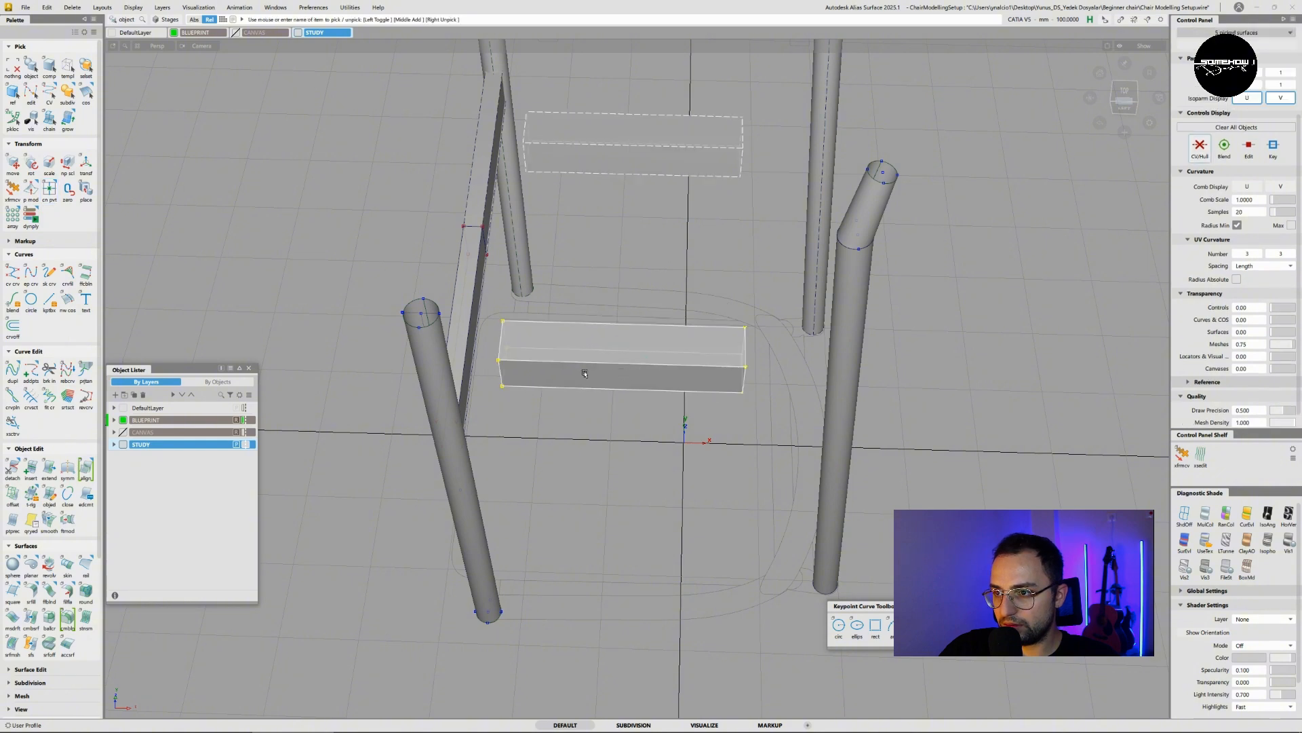
left_click_drag(718, 310, 592, 269, "alt+shift")
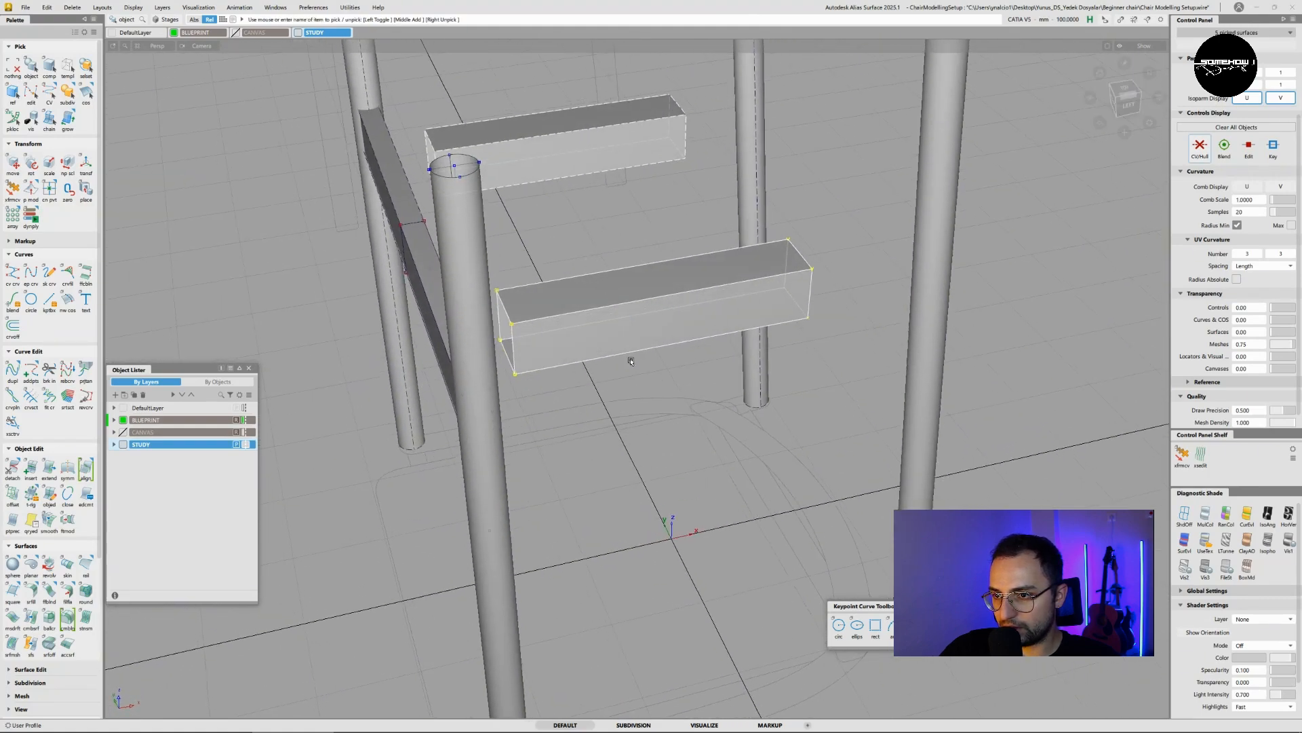
left_click_drag(631, 361, 626, 332, "ctrl+shift")
left_click(653, 307)
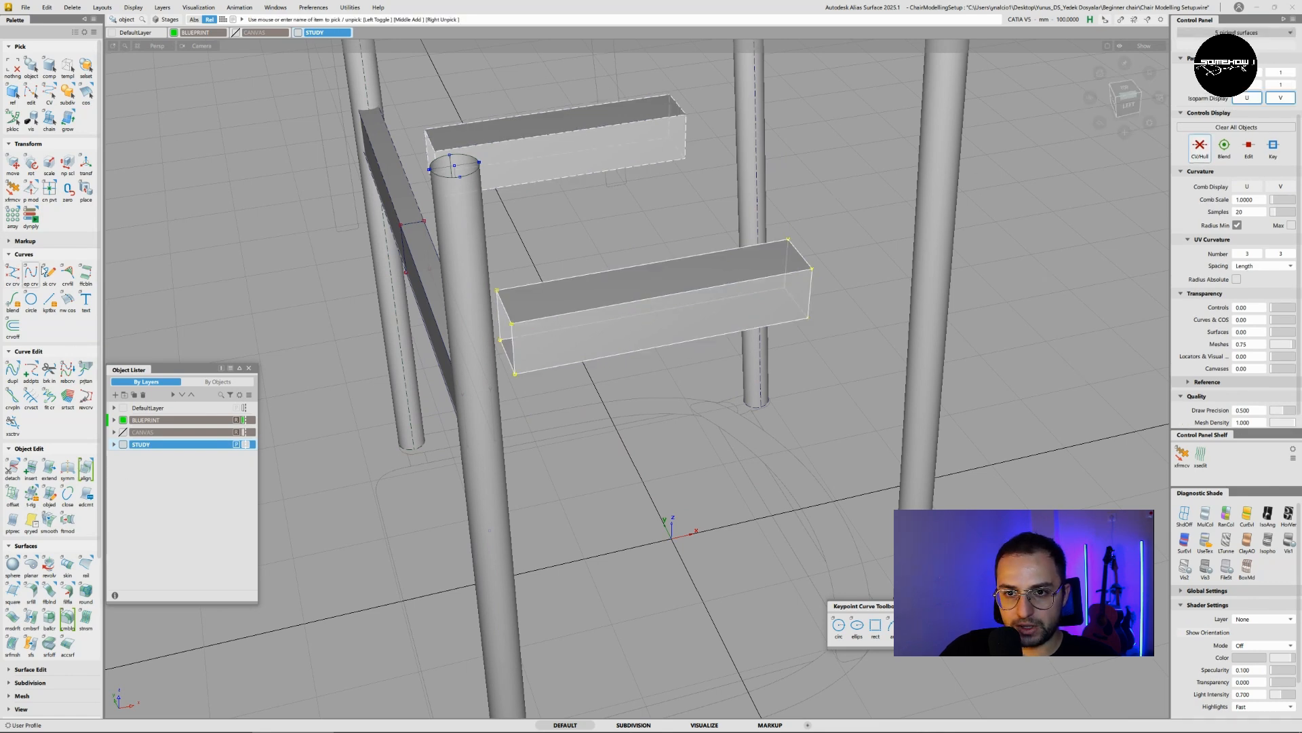
left_click(51, 191)
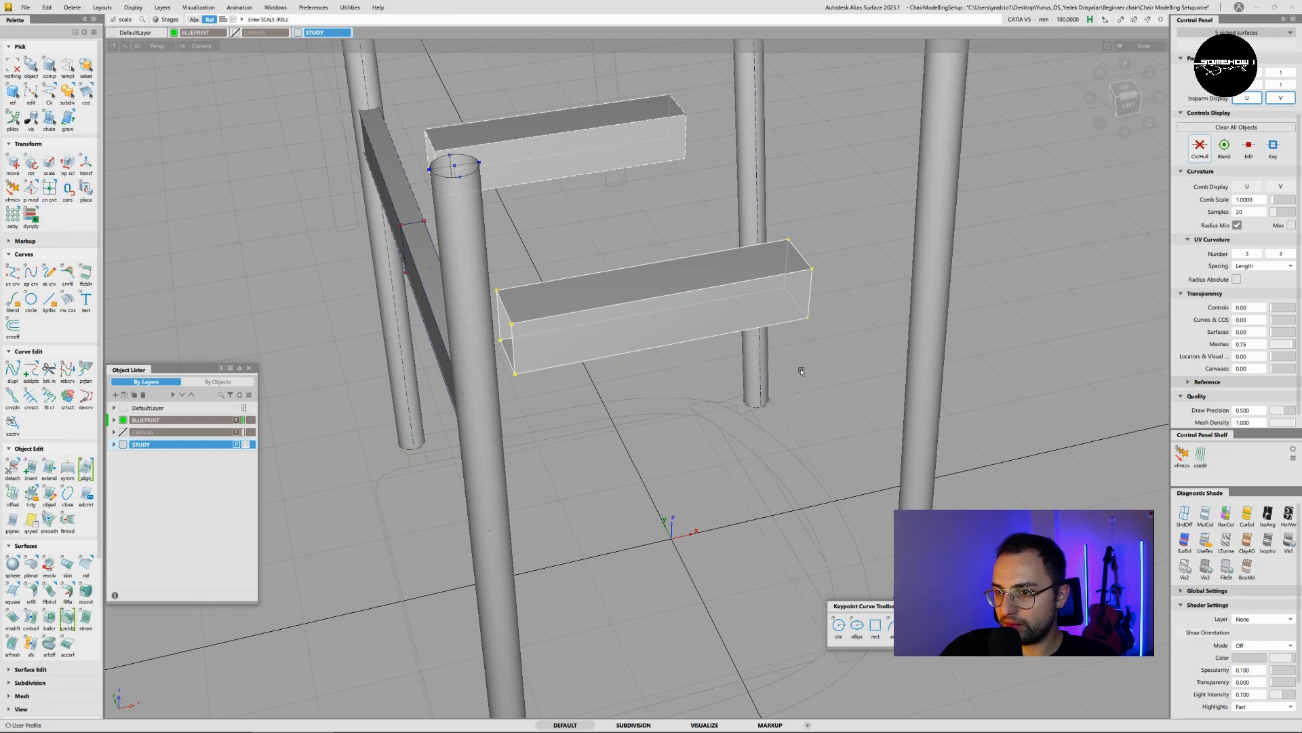
- Scale up the side rail's length and height in the side view to approach the blueprint's rail size
left_click_drag(784, 386, 835, 375)
key("ctrl+z")
left_click(1128, 103)
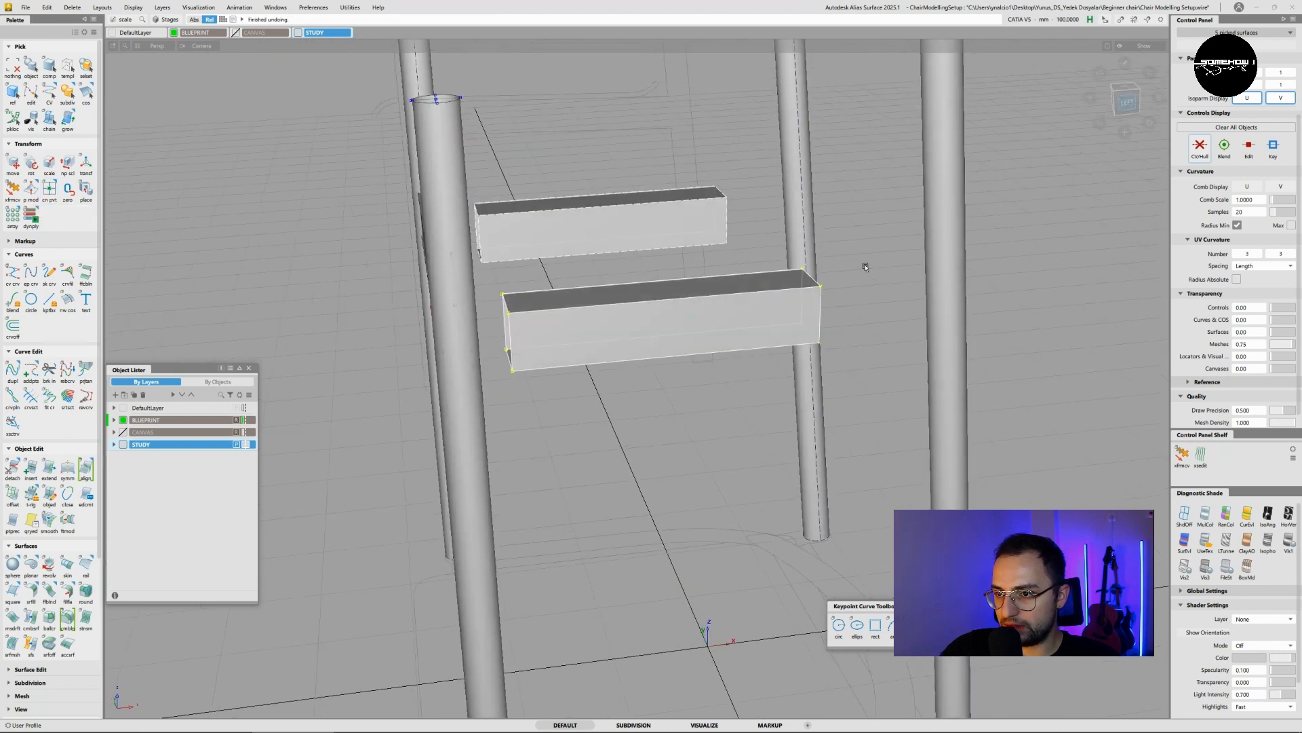
middle_click_drag(687, 407, 623, 435, "alt+shift")
left_click_drag(573, 431, 584, 468)
right_click_drag(614, 483, 484, 626)
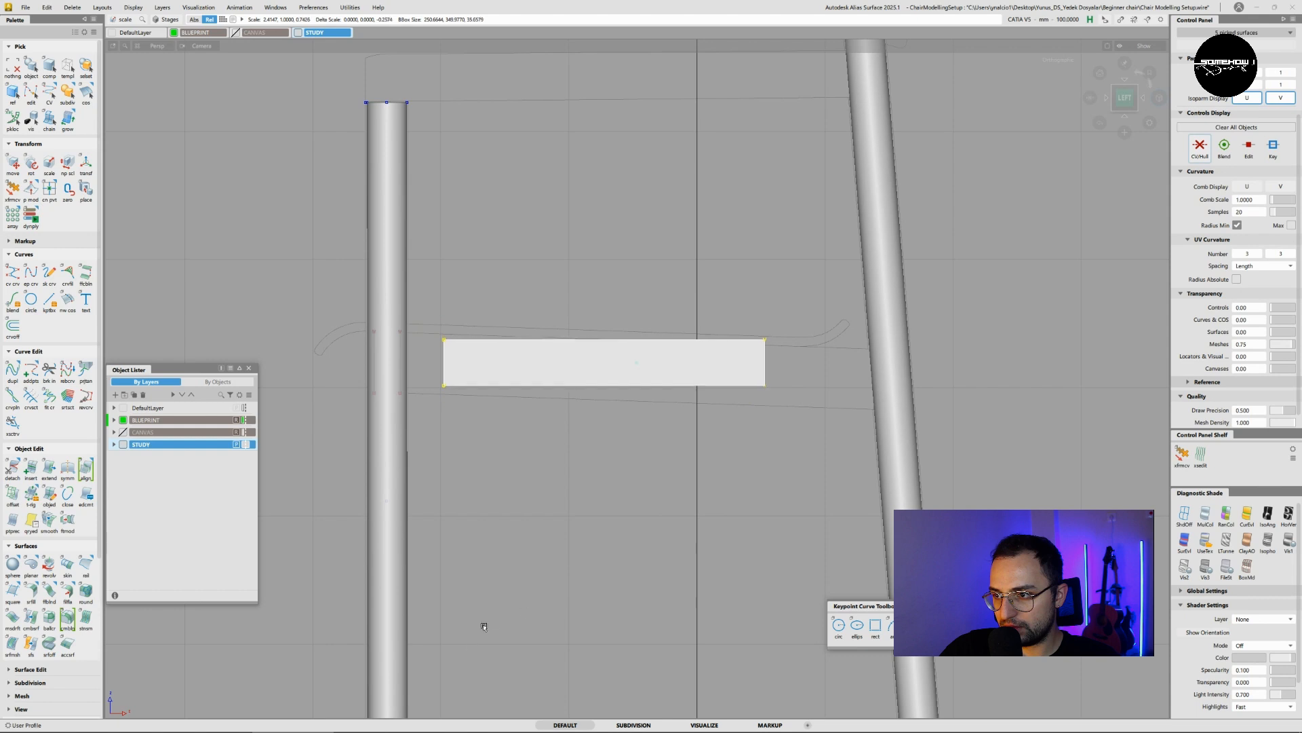
left_click_drag(484, 626, 780, 533)
right_click_drag(780, 533, 668, 563)
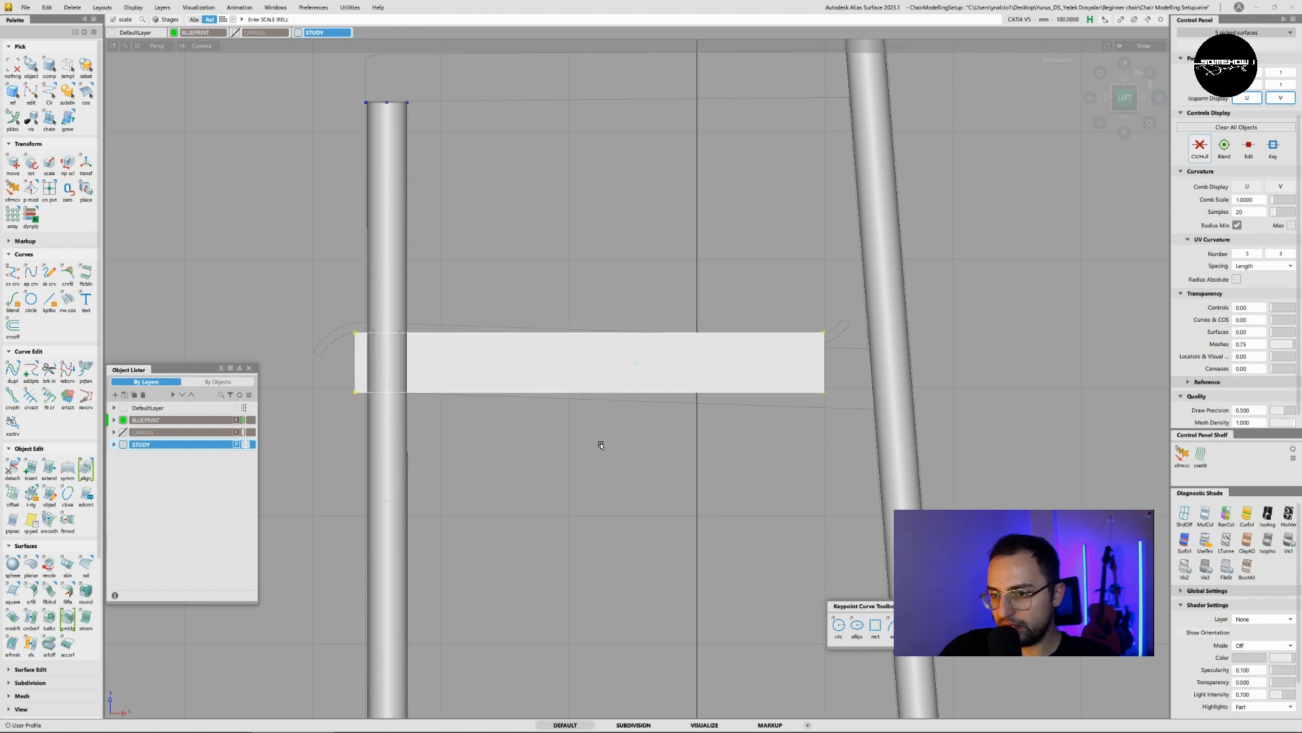
- Move the side rail into line between the legs, and lengthen it until both ends reach into the legs
left_click_drag(532, 466, 604, 445, "ctrl+shift")
right_click_drag(604, 446, 770, 422)
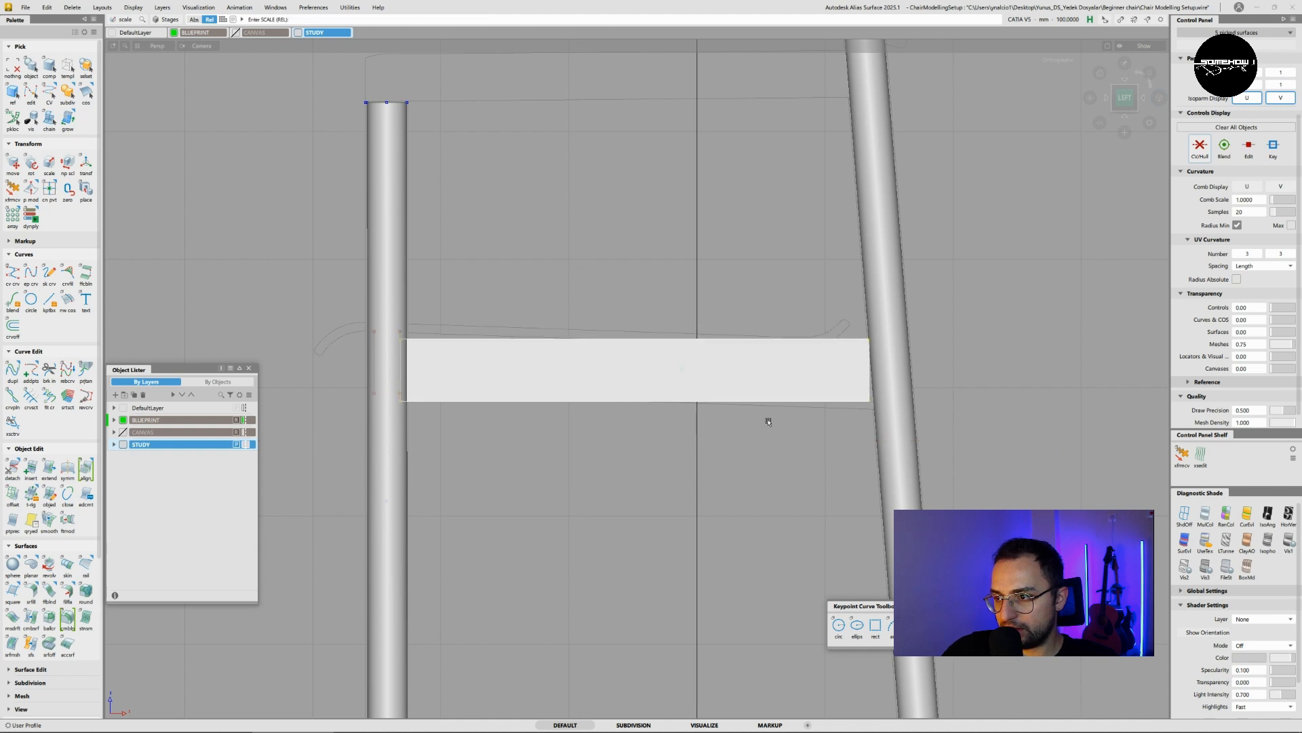
left_click_drag(526, 492, 660, 459)
right_click_drag(660, 459, 657, 573)
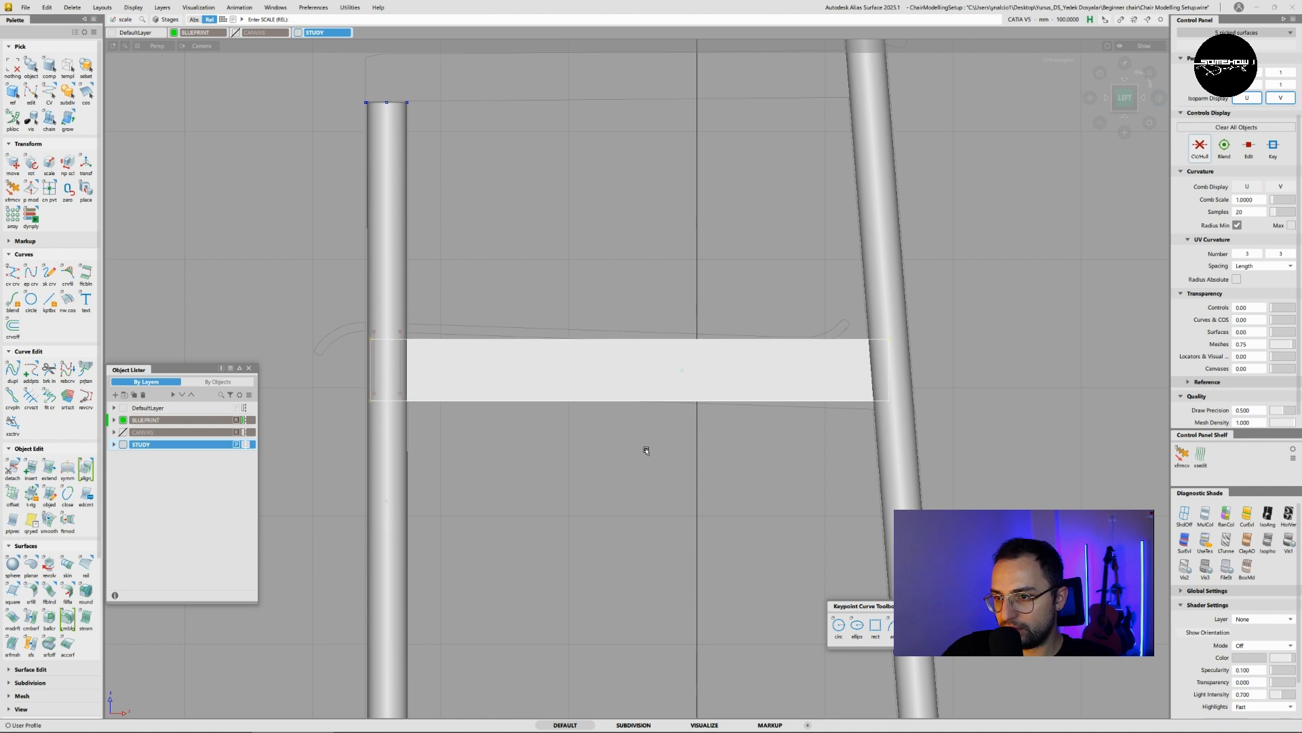
- Tilt the side rail to the slope of the blueprint's rail, and shift it slightly downward
left_click_drag(645, 450, 647, 468, "ctrl+shift")
left_click_drag(644, 461, 677, 453)
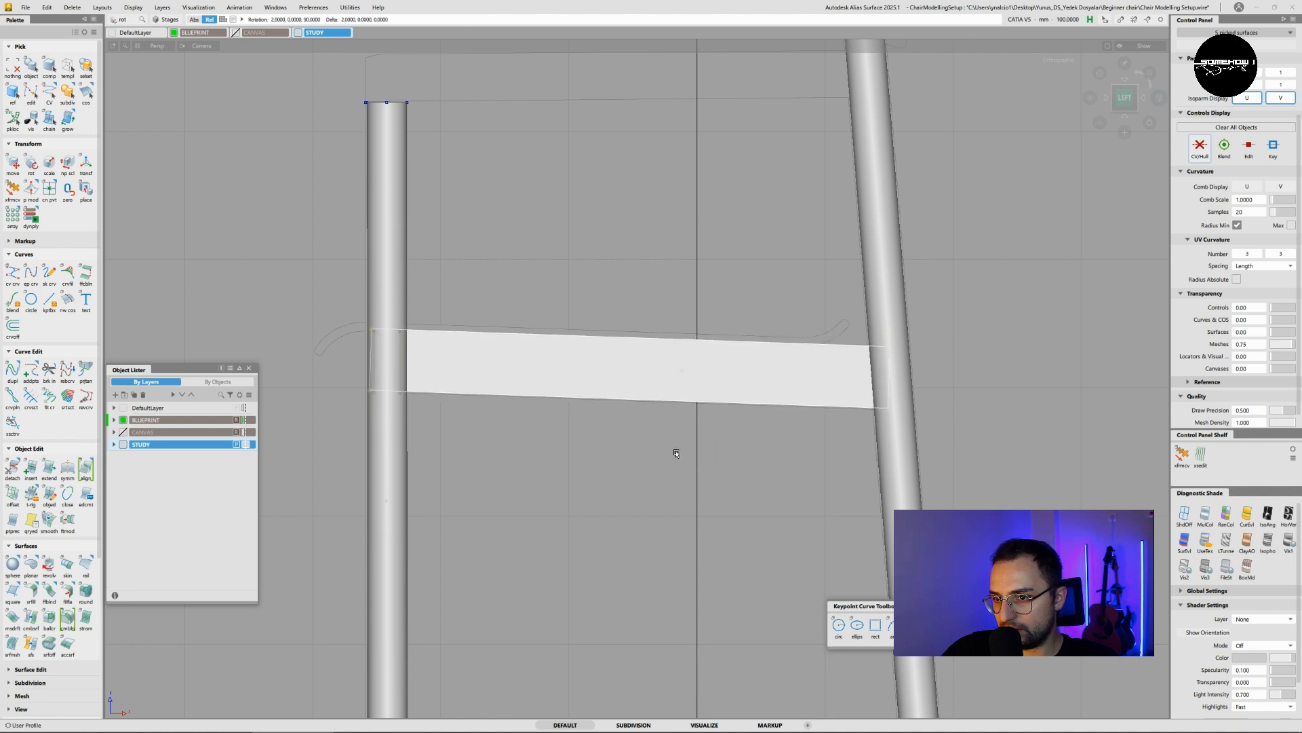
right_click_drag(656, 457, 665, 488, "alt+shift")
middle_click_drag(665, 525, 622, 520, "alt+shift")
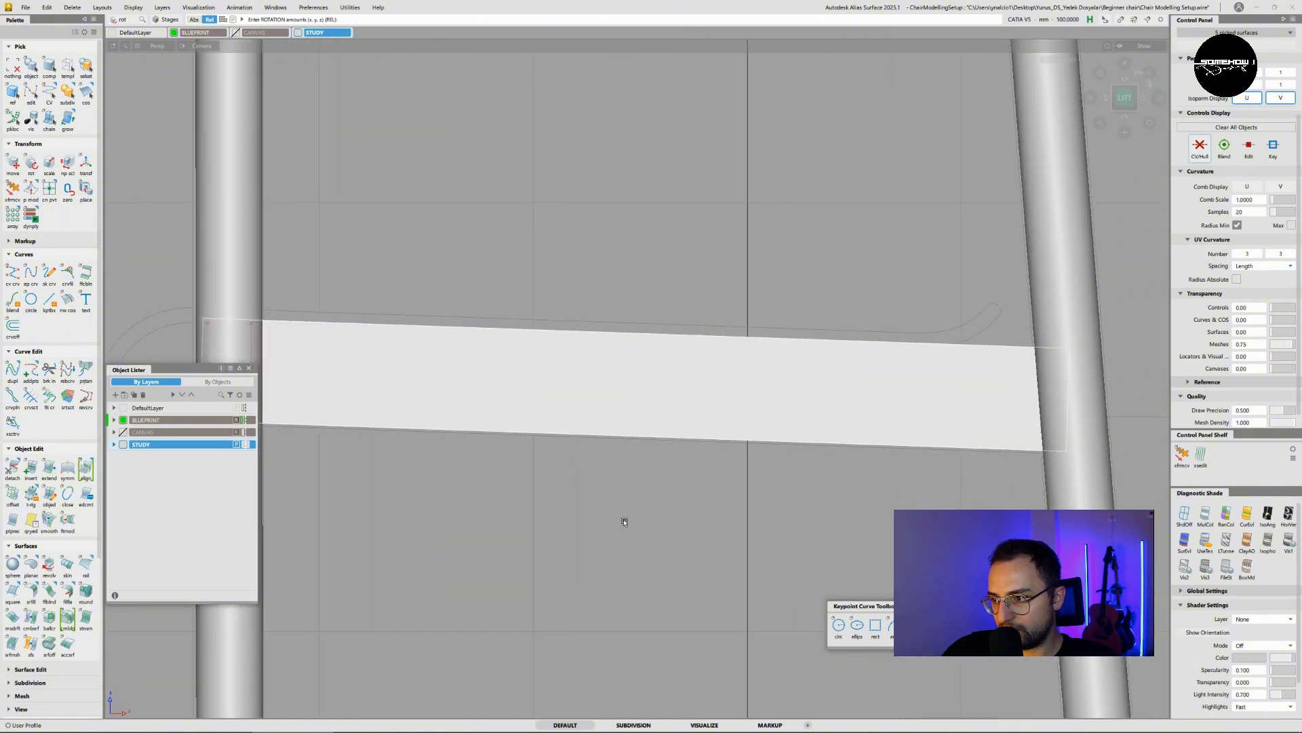
left_click_drag(622, 520, 626, 490, "ctrl+shift")
right_click_drag(626, 487, 628, 488)
- Turn off the rail's shading, and fine-tune its height and vertical position against the blueprint outline
left_click(1183, 516)
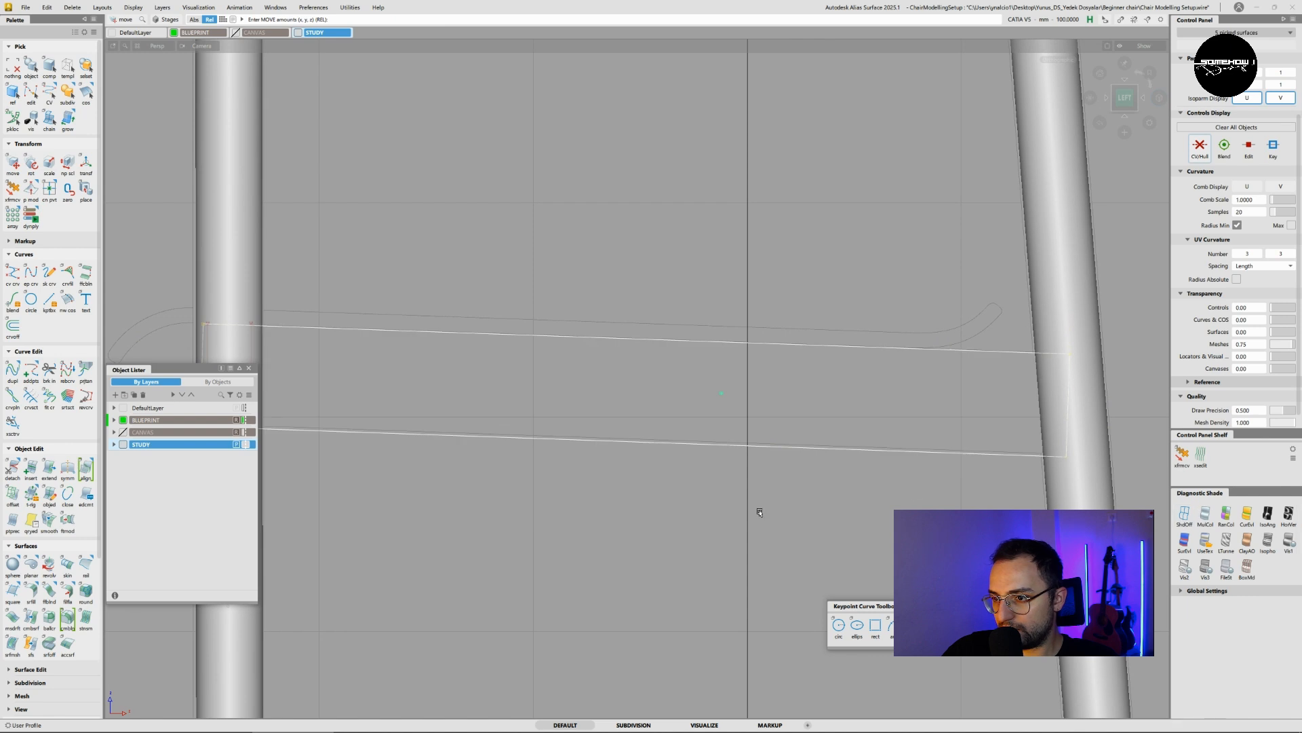
left_click(629, 481, "ctrl+shift")
left_click_drag(653, 480, 653, 482, "ctrl+shift")
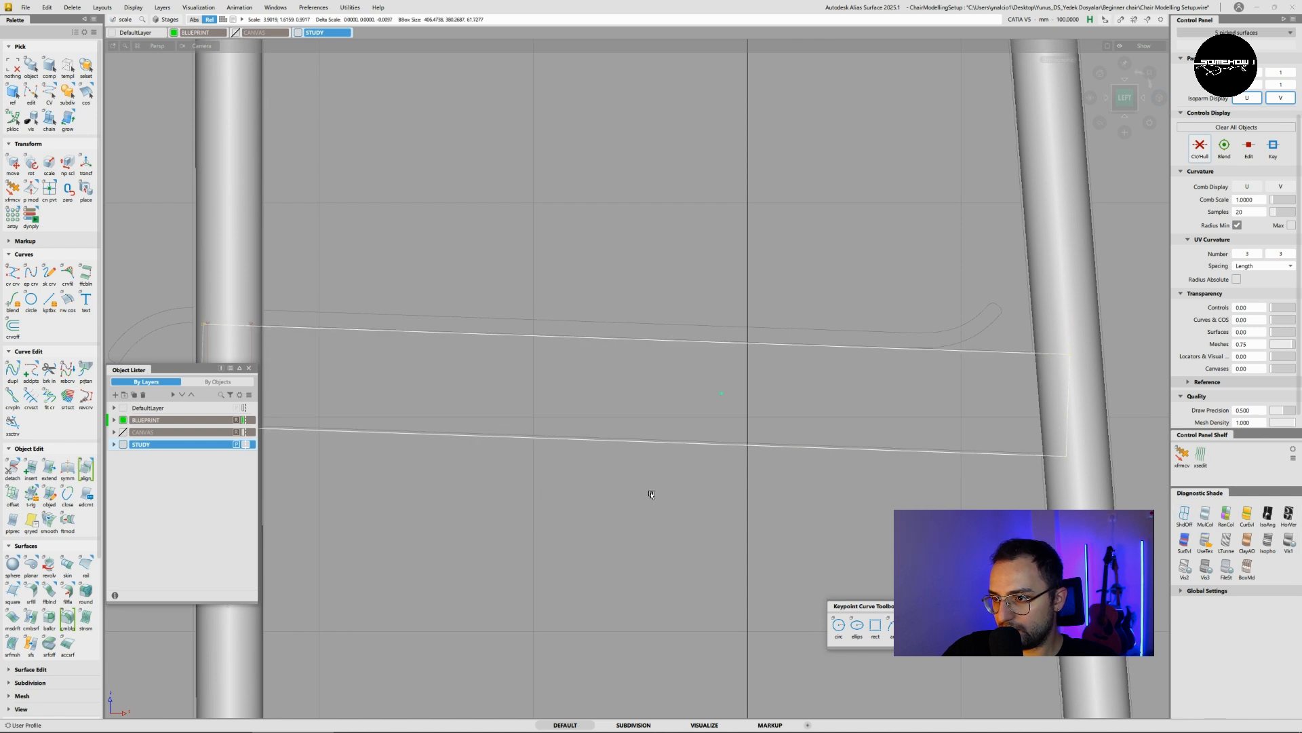
right_click_drag(651, 494, 643, 515)
left_click_drag(642, 514, 638, 482, "ctrl+shift")
right_click_drag(638, 483, 639, 480)
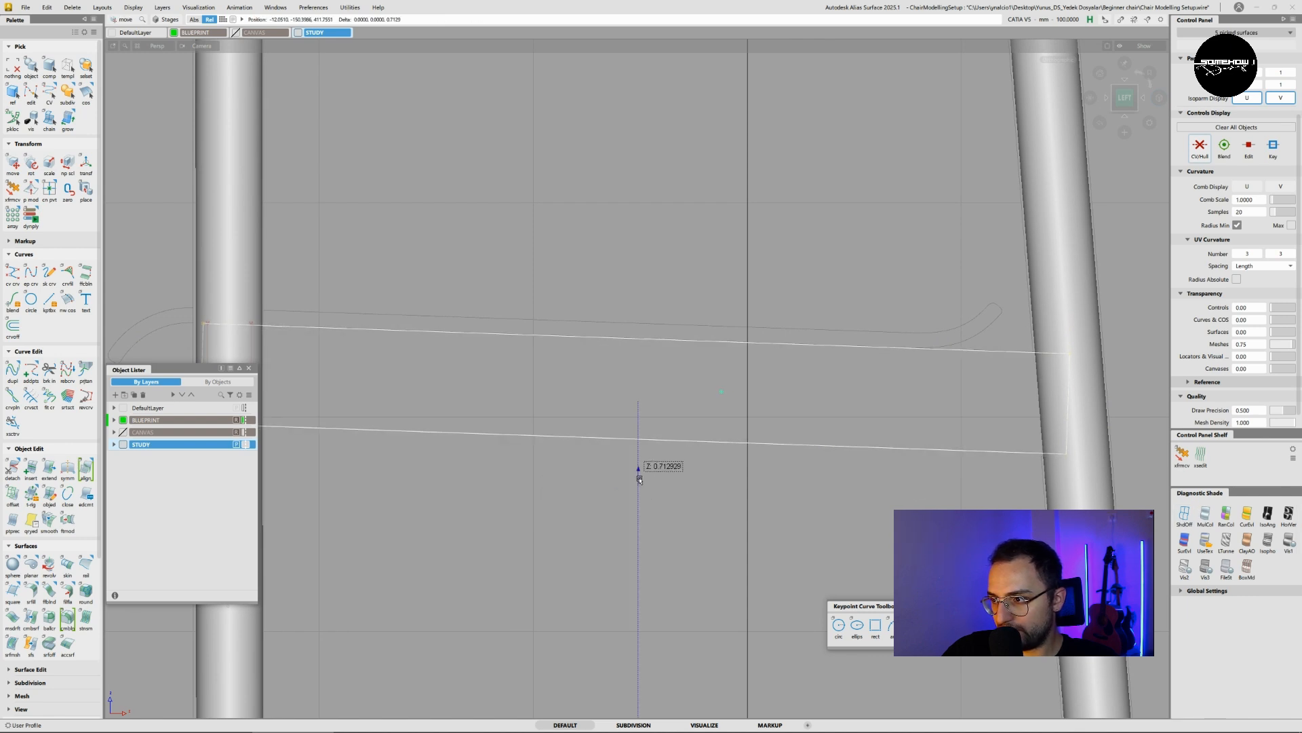
- Try scaling the side rail's thickness about its centre in the top view, and undo the scaling
right_click_drag(563, 459, 502, 473, "alt+shift")
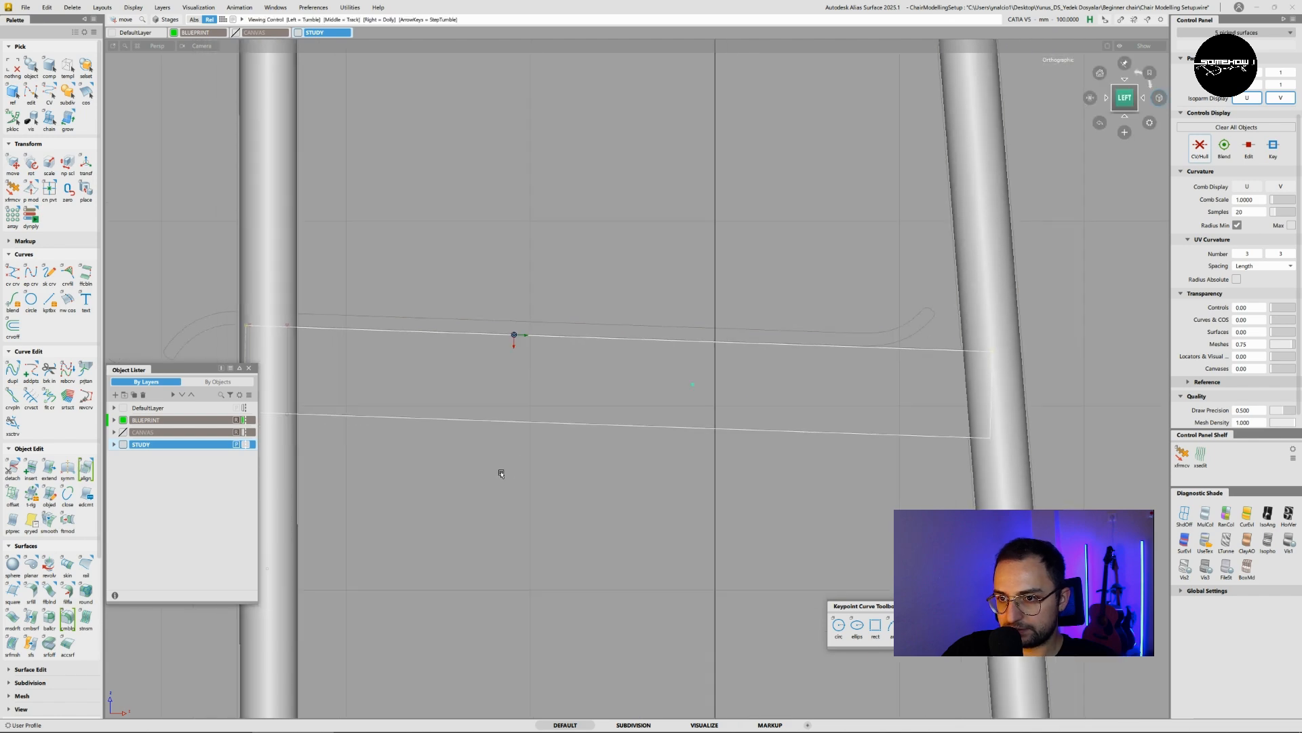
left_click_drag(501, 473, 453, 512, "alt+shift")
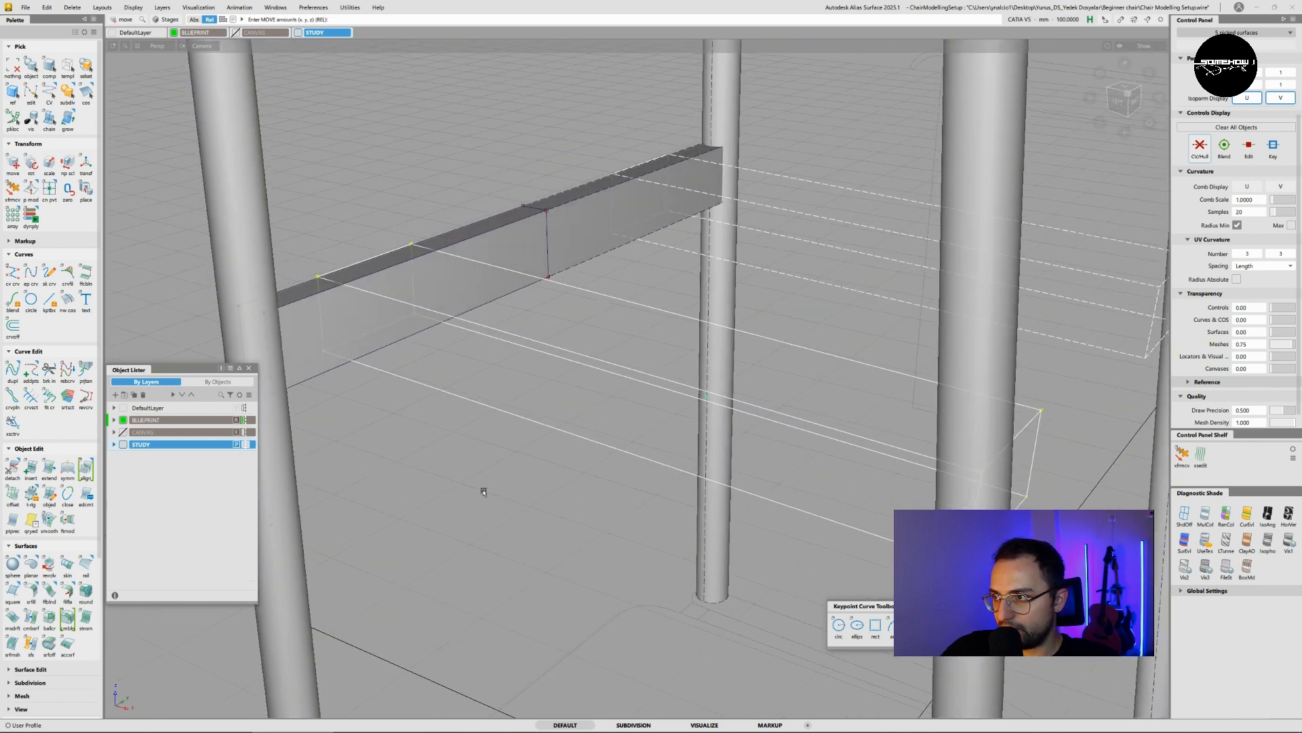
left_click(1127, 88)
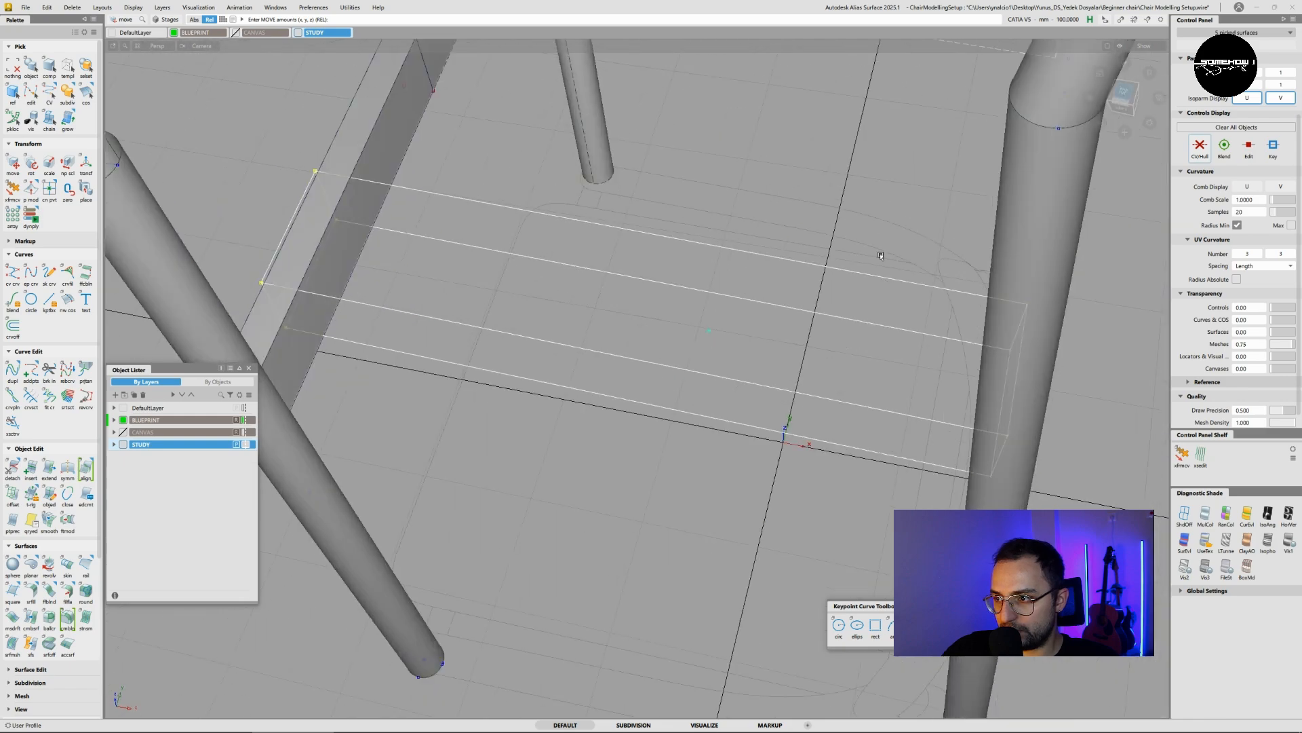
left_click(719, 402, "ctrl+shift")
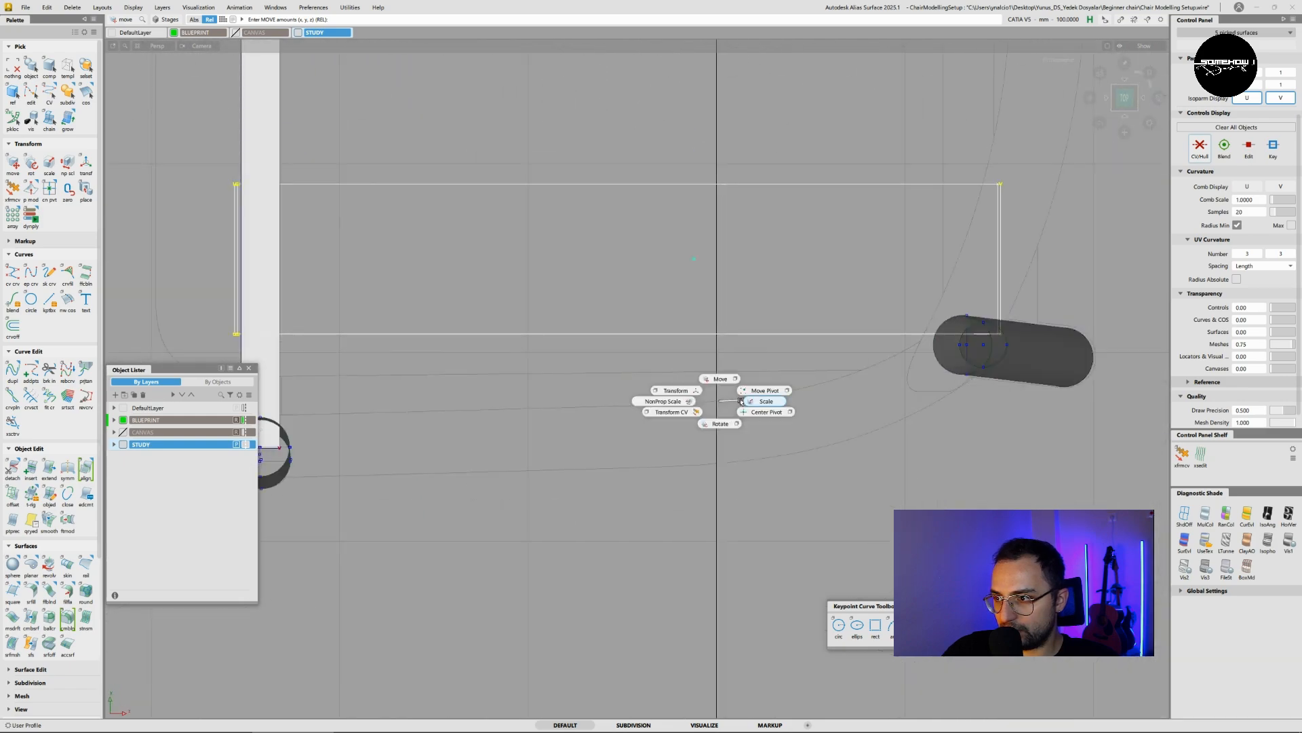
left_click_drag(740, 401, 748, 401, "ctrl+shift")
left_click_drag(750, 407, 747, 544)
key("ctrl+z")
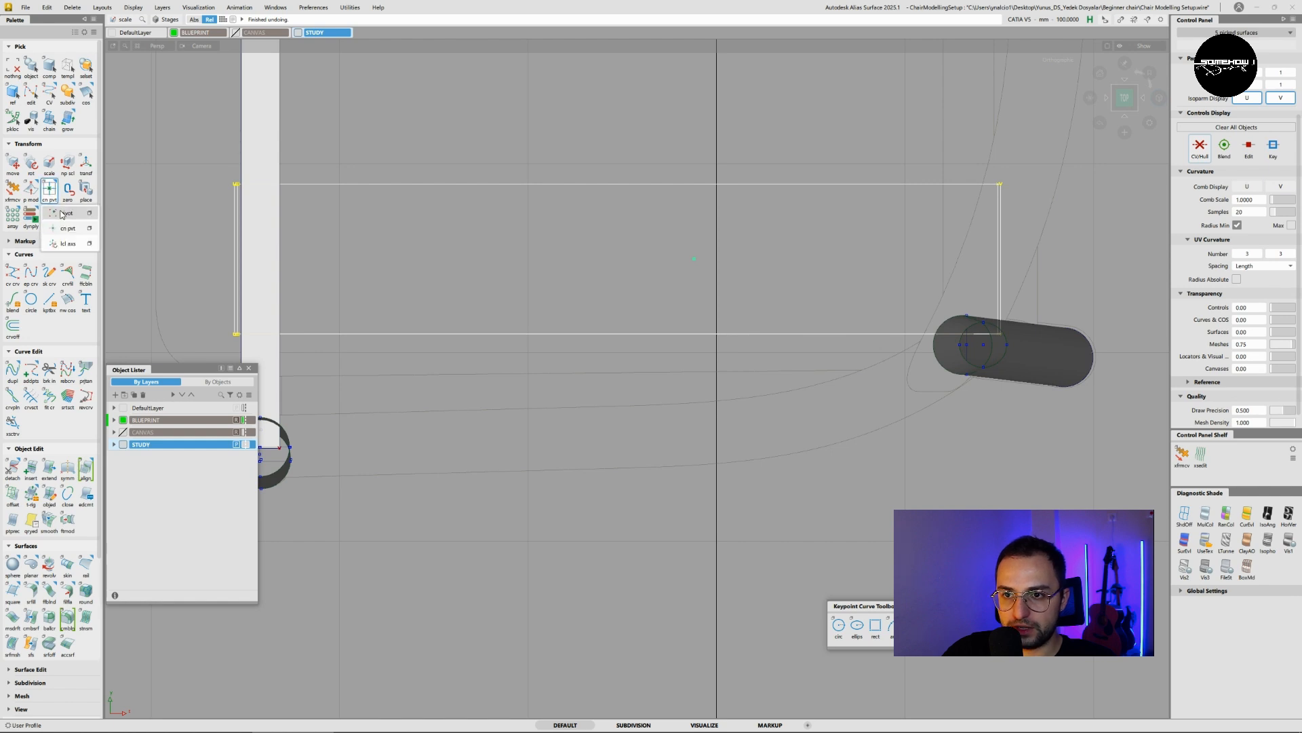
- Place the pivot on the side rail's long edge, and scale the rail's thickness down to match the front rail
left_click(50, 190)
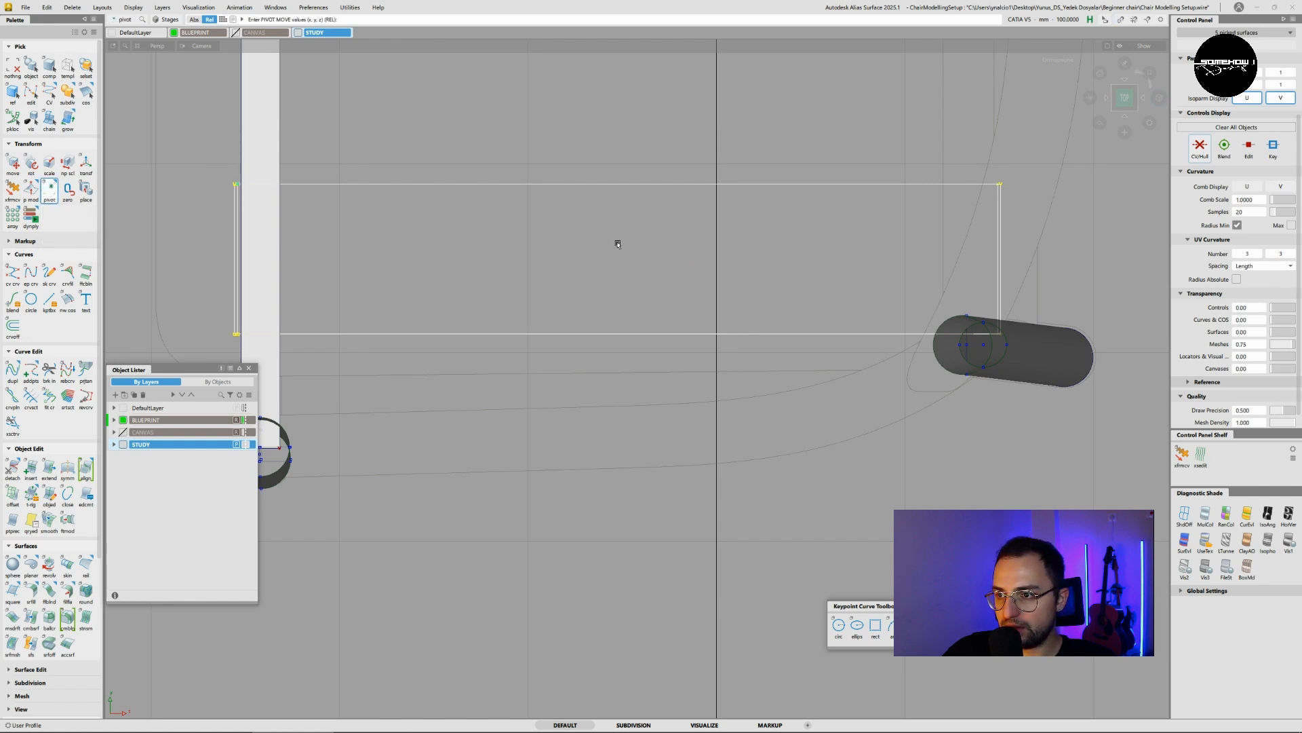
left_click_drag(615, 243, 653, 250, "ctrl+shift")
middle_click_drag(654, 251, 438, 714)
middle_click_drag(579, 474, 558, 660)
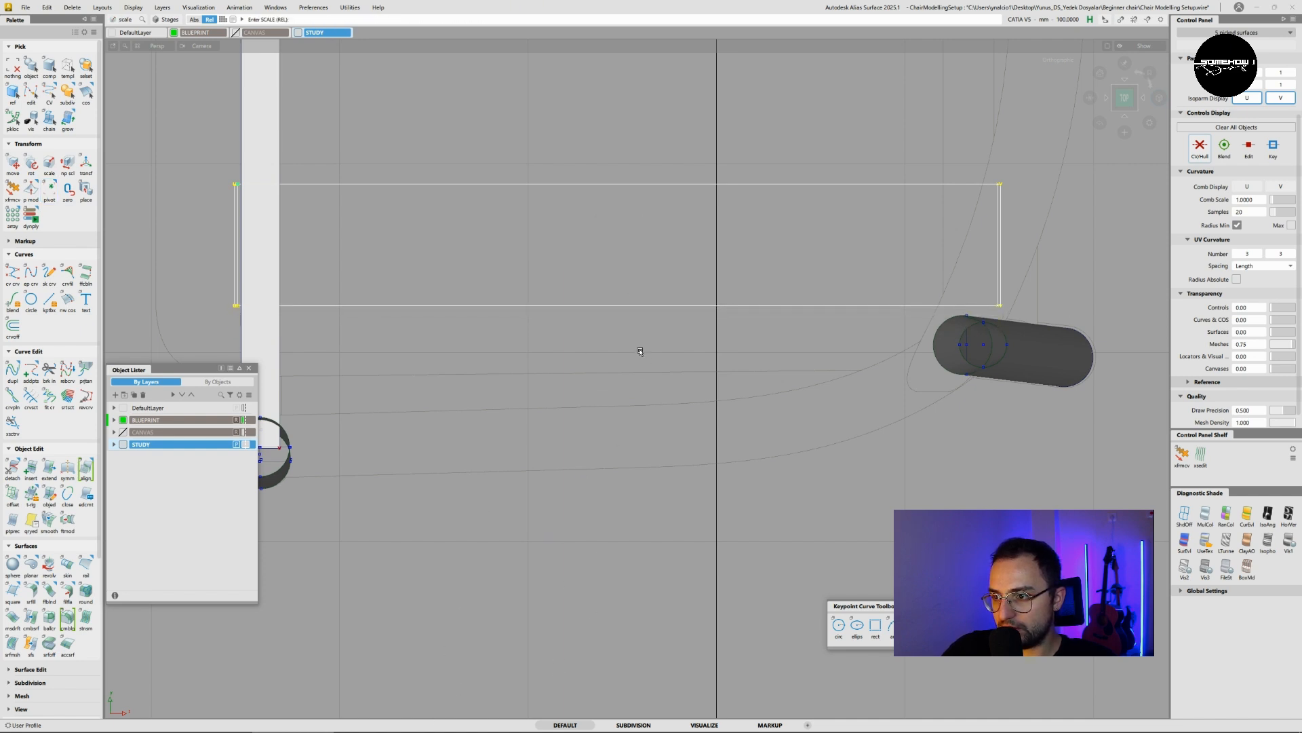
scroll(511, 308, "down", 3)
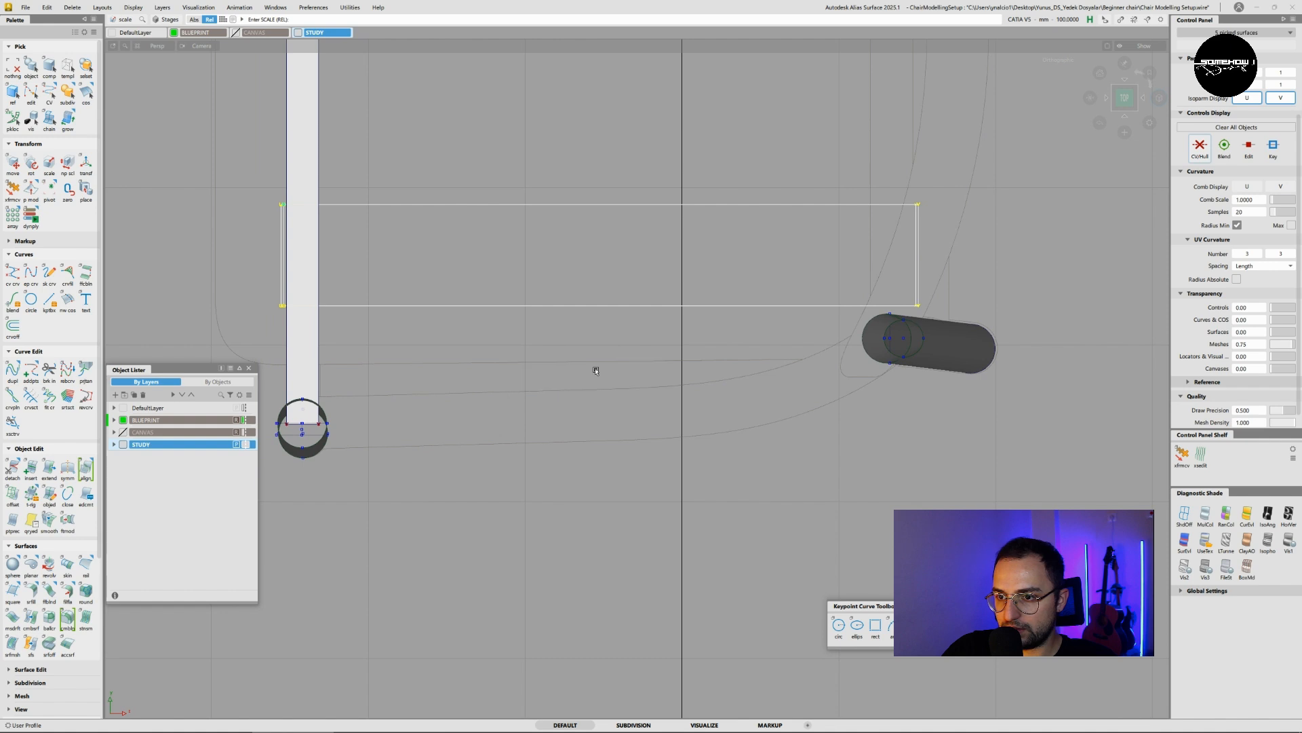
middle_click_drag(525, 367, 580, 372, "alt+shift")
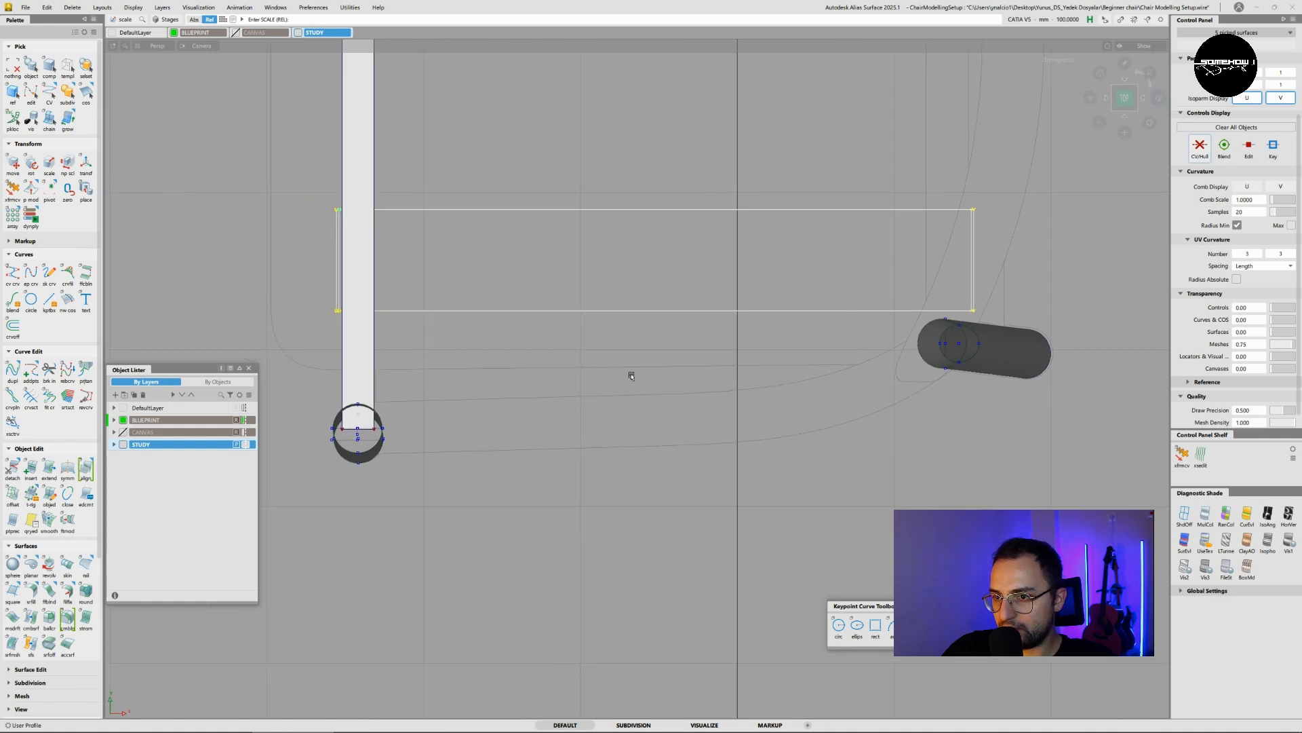
right_click_drag(664, 353, 666, 369, "alt+shift")
middle_click(651, 352, "ctrl+shift")
middle_click_drag(676, 350, 683, 350, "ctrl+shift")
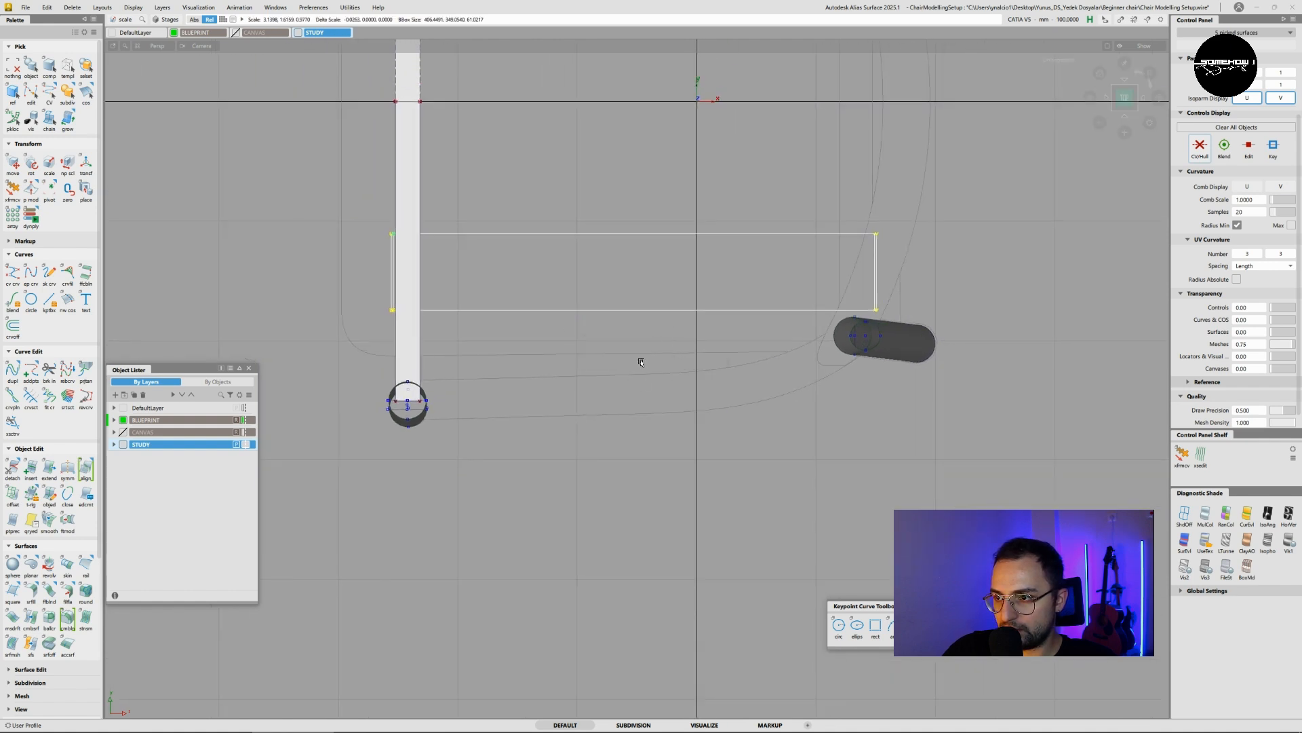
middle_click_drag(624, 463, 79, 608)
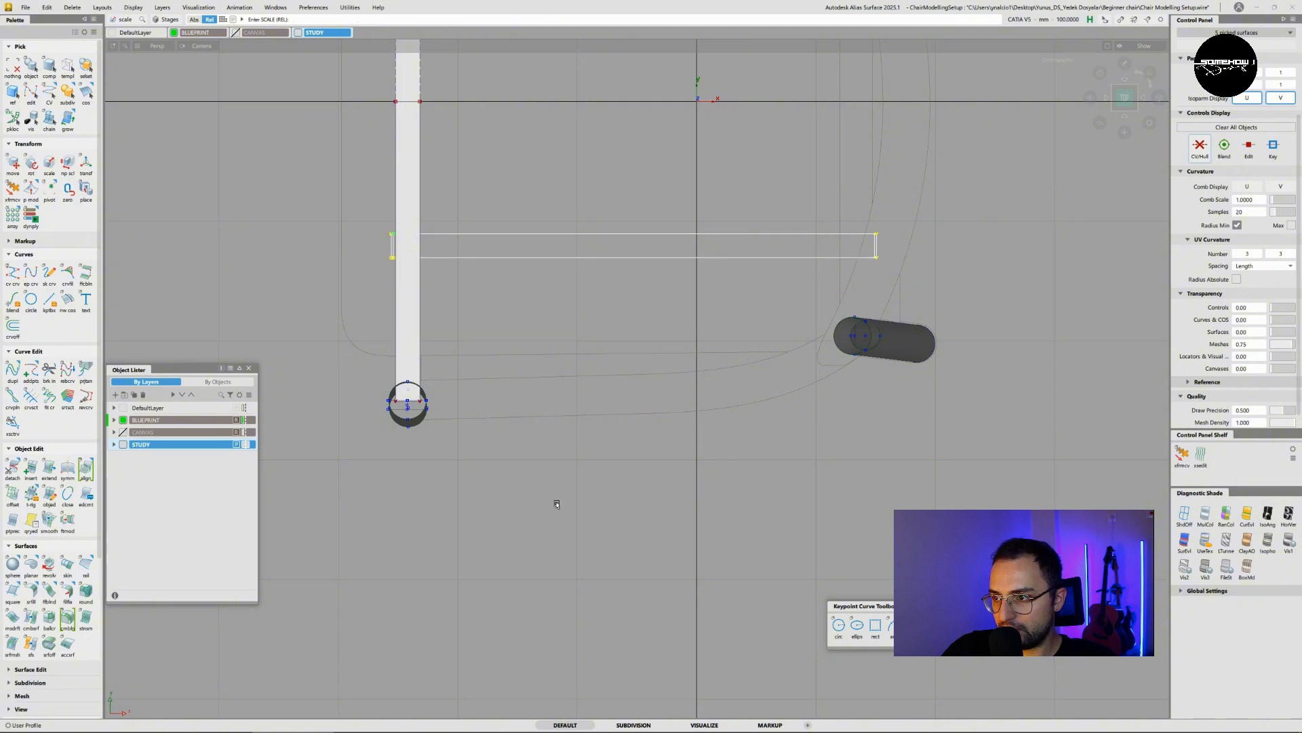
- Move the narrowed side rail outward in the top view until it lines up with the back leg, and turn shading on
middle_click_drag(555, 502, 589, 439, "ctrl+shift")
middle_click_drag(620, 389, 622, 479)
left_click_drag(622, 479, 657, 277, "alt+shift")
left_click_drag(716, 237, 1067, 140, "alt+shift")
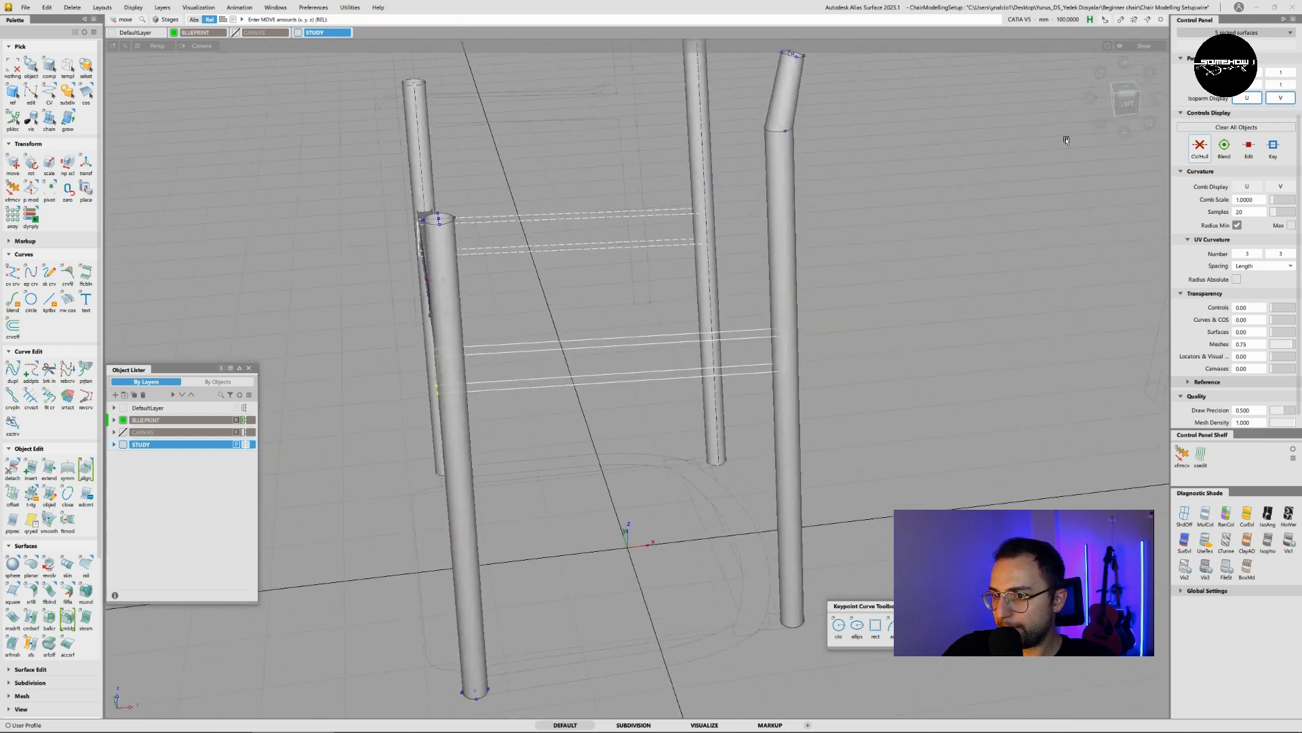
left_click_drag(816, 251, 709, 354, "alt+shift")
left_click(1124, 97)
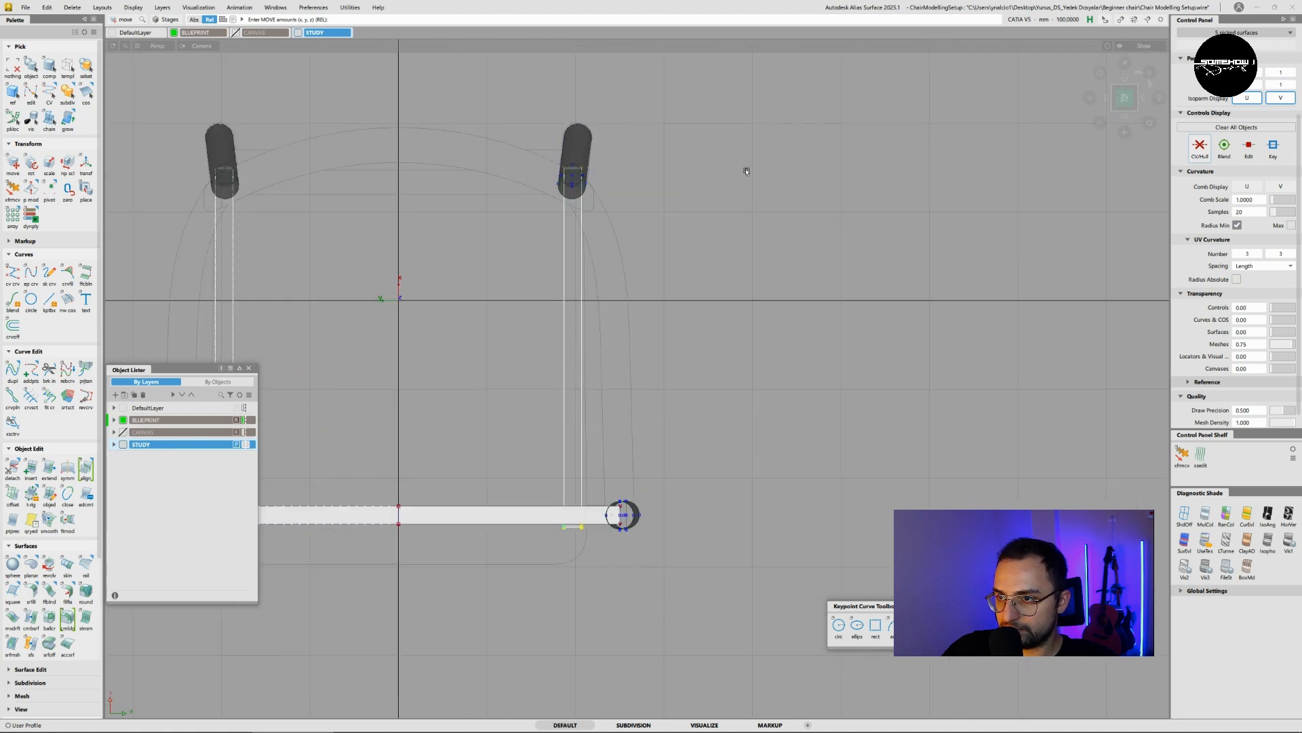
right_click_drag(658, 223, 736, 239, "alt+shift")
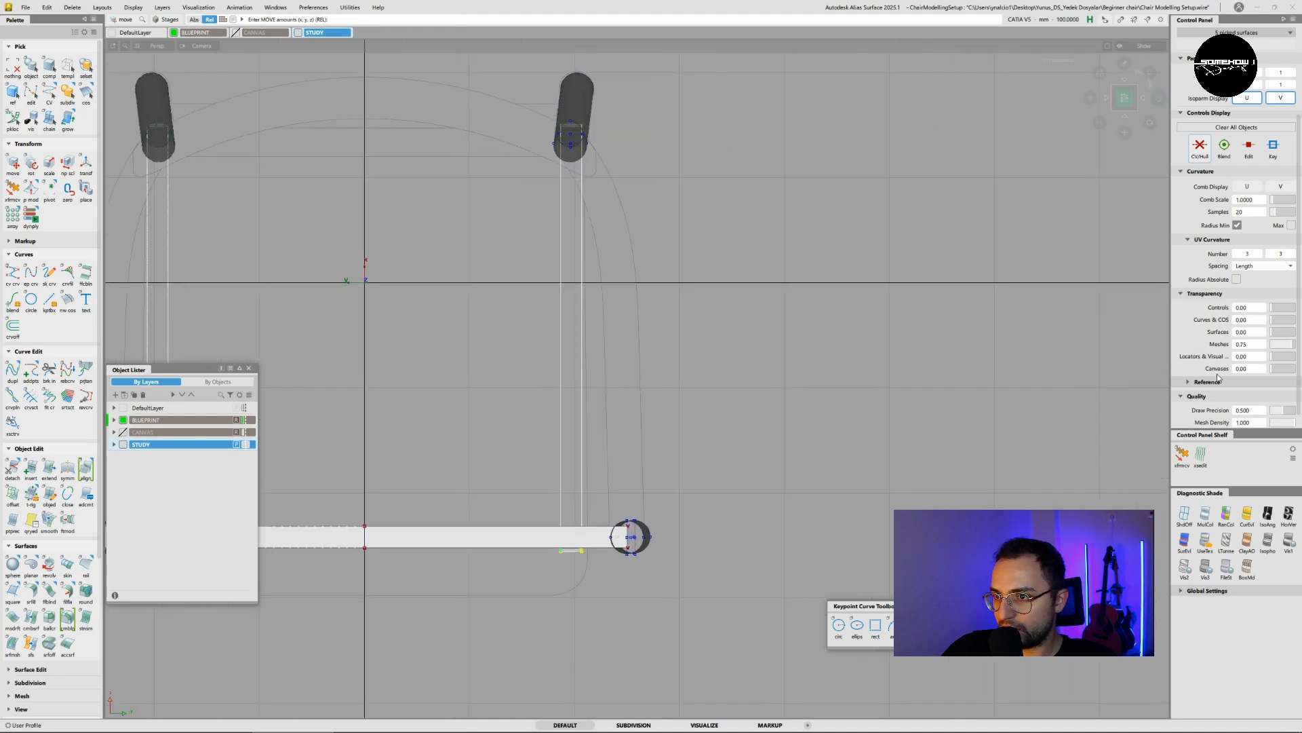
left_click(1204, 523)
right_click_drag(651, 268, 655, 227, "alt+shift")
middle_click_drag(655, 227, 655, 270, "alt+shift")
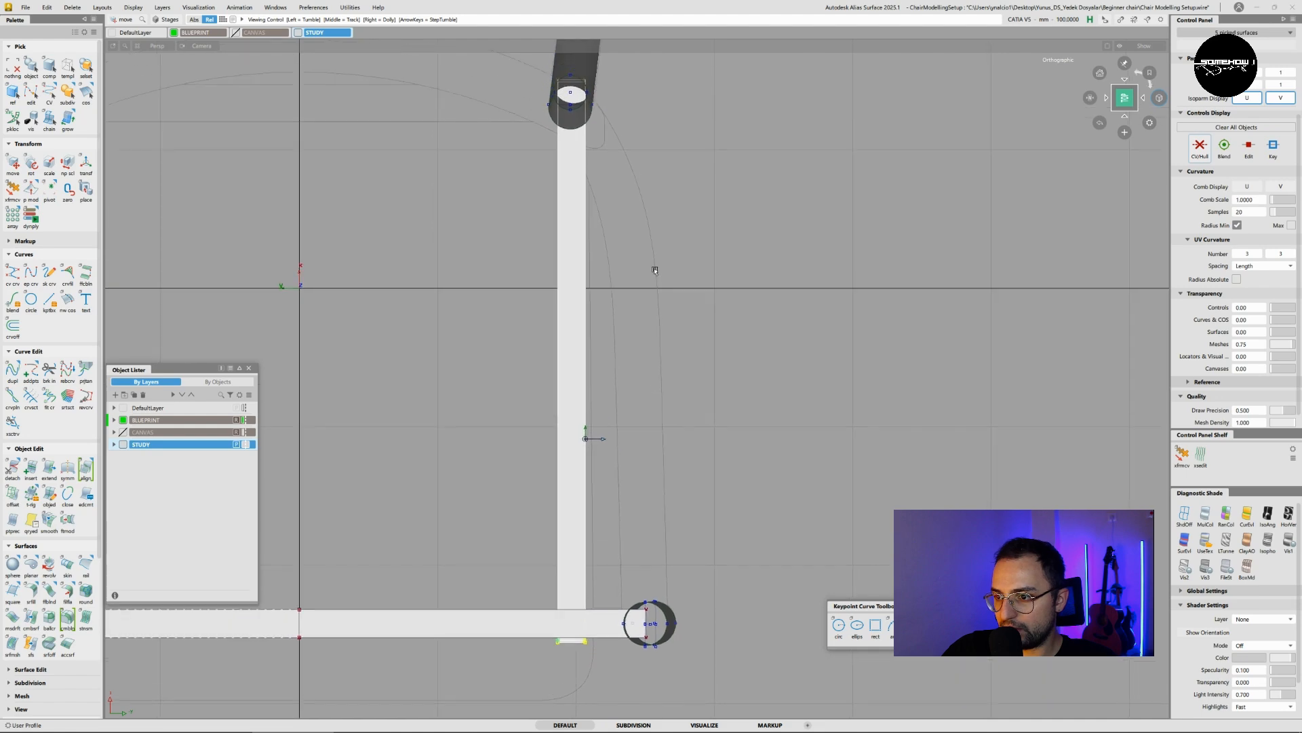
- Examine from several angles how the side rail meets the front rail and the back leg
left_click_drag(655, 270, 555, 252, "alt+shift")
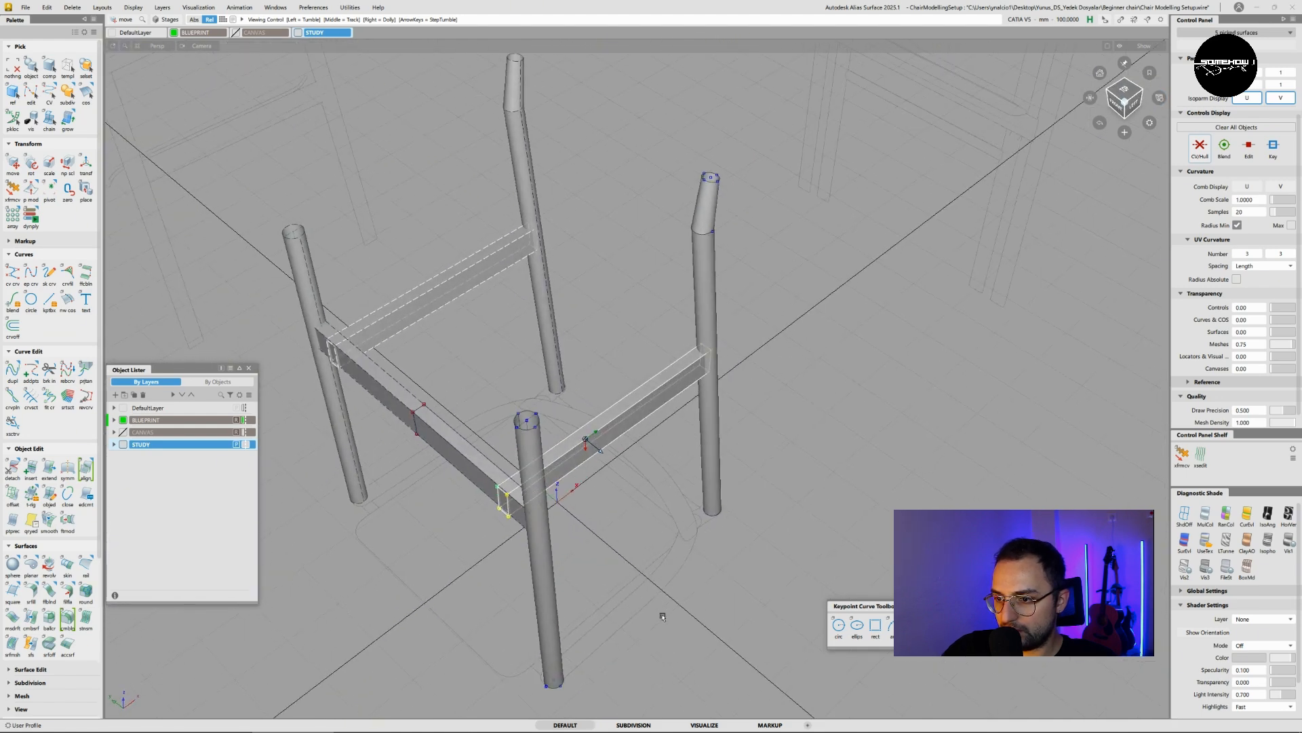
middle_click_drag(625, 626, 650, 527, "alt+shift")
right_click_drag(602, 559, 645, 552, "alt+shift")
middle_click_drag(643, 553, 634, 468, "alt+shift")
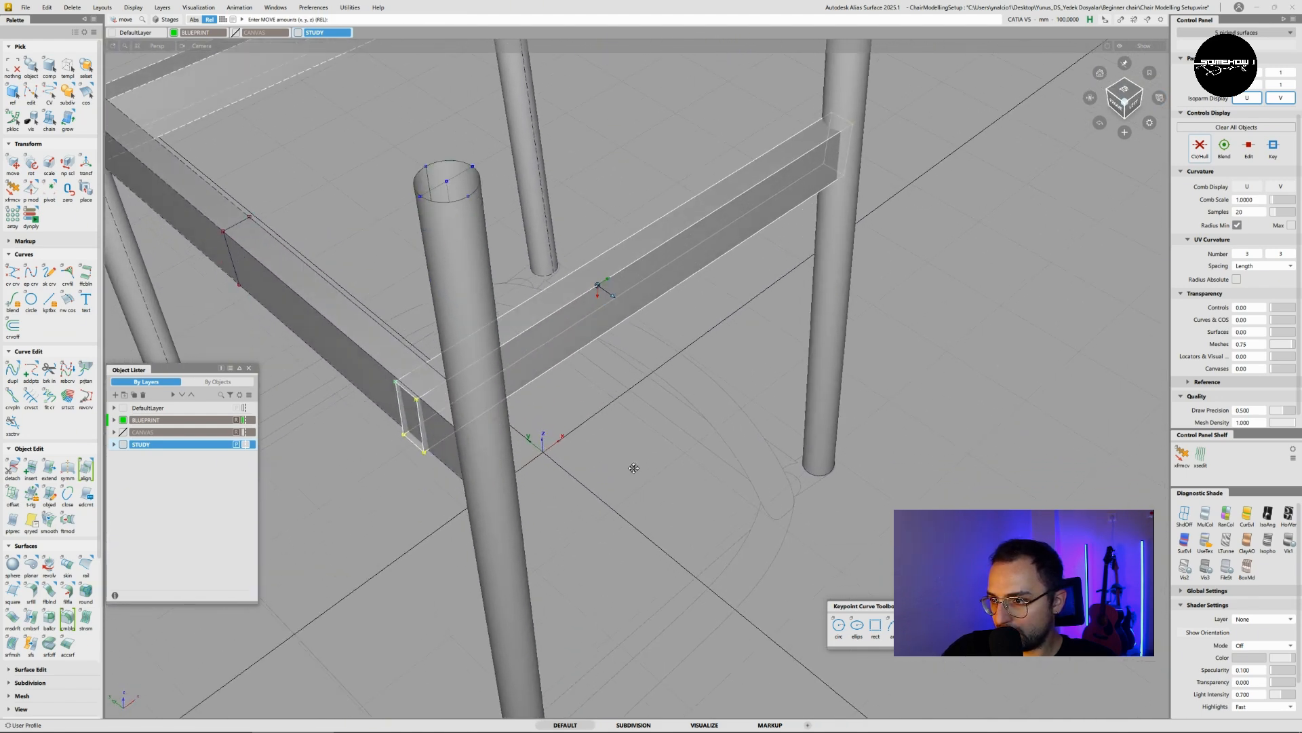
left_click_drag(633, 468, 669, 459, "alt+shift")
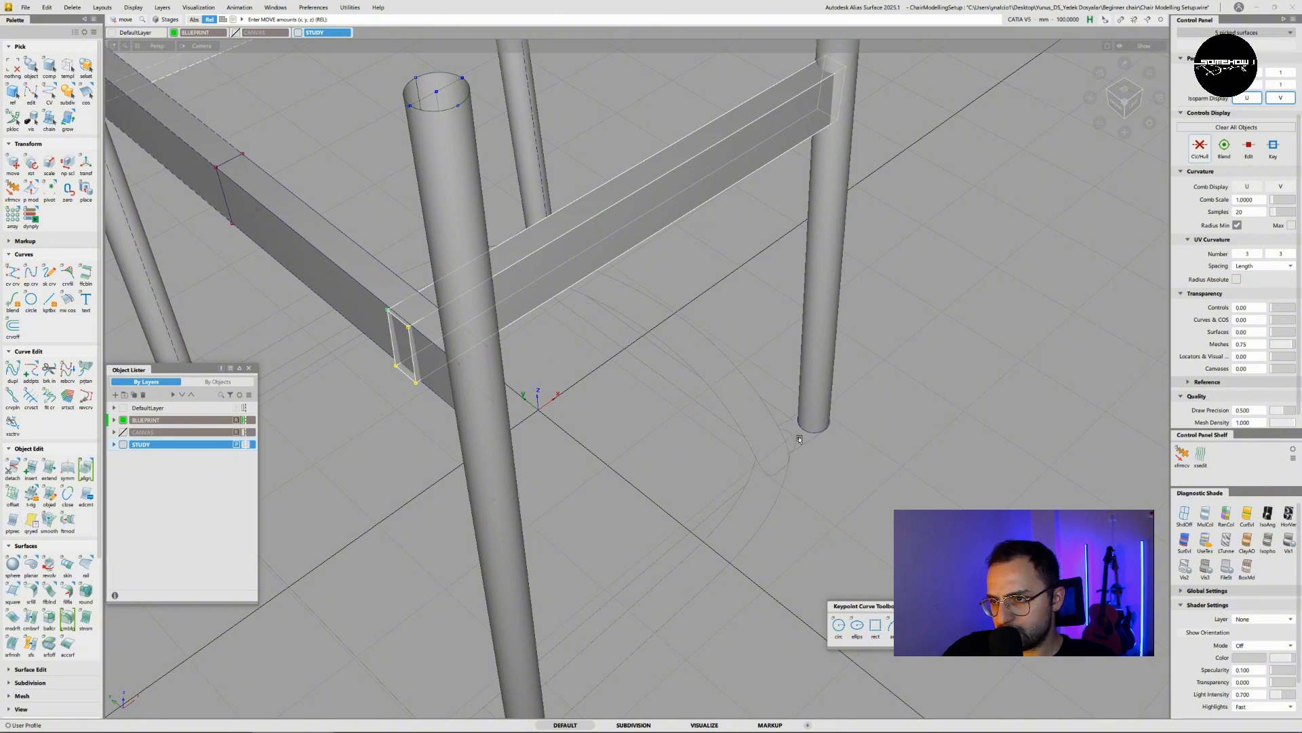
right_click_drag(708, 419, 682, 425, "alt+shift")
left_click_drag(599, 301, 887, 394, "alt+shift")
middle_click_drag(655, 308, 670, 376, "alt+shift")
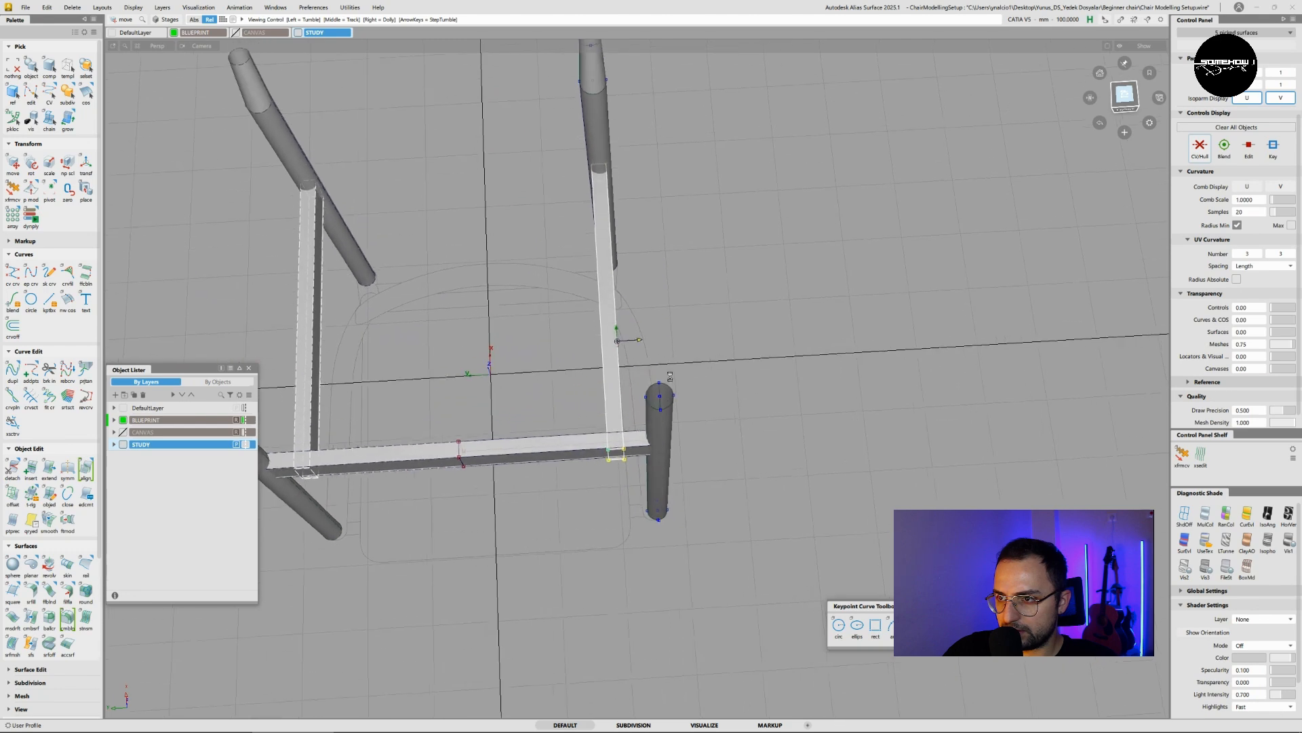
- Try rotating the side rail about a pivot at its back-leg end so its front end reaches the front leg
left_click_drag(698, 303, 647, 251, "alt+shift")
right_click_drag(702, 226, 754, 216, "alt+shift")
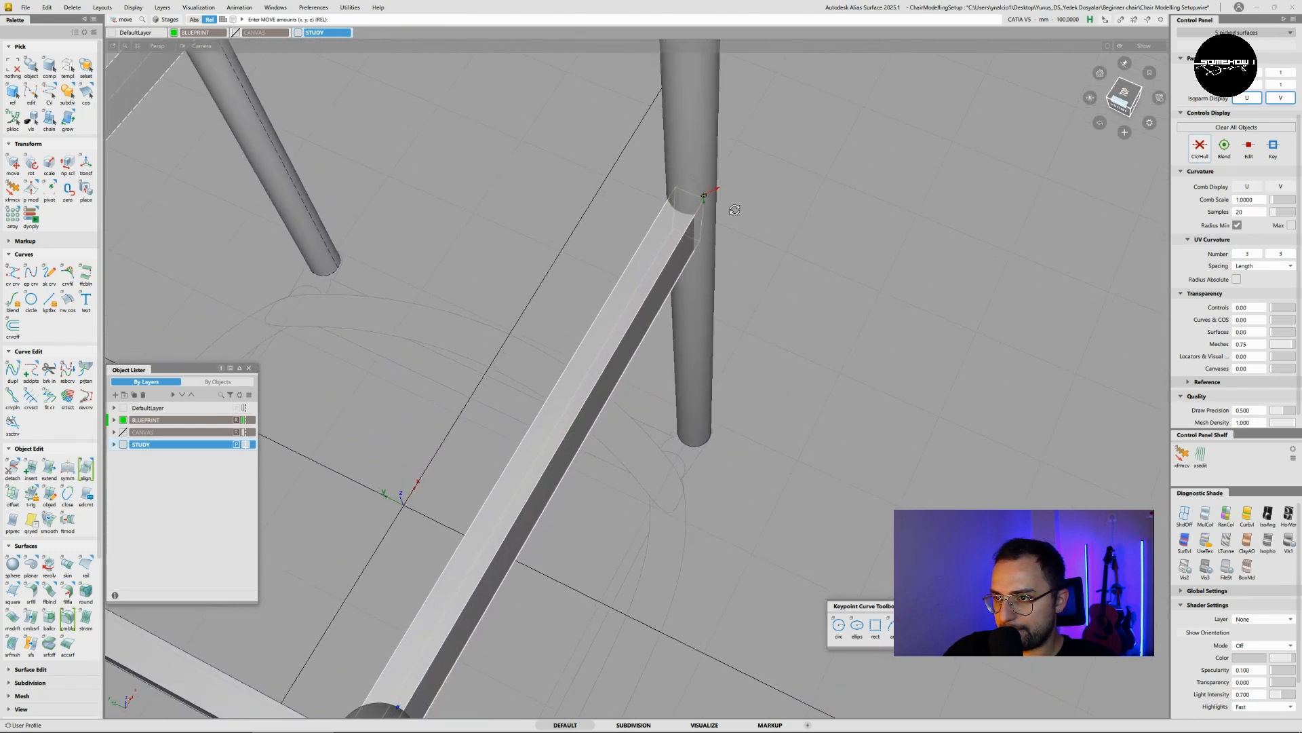
left_click_drag(754, 216, 805, 226, "alt+shift")
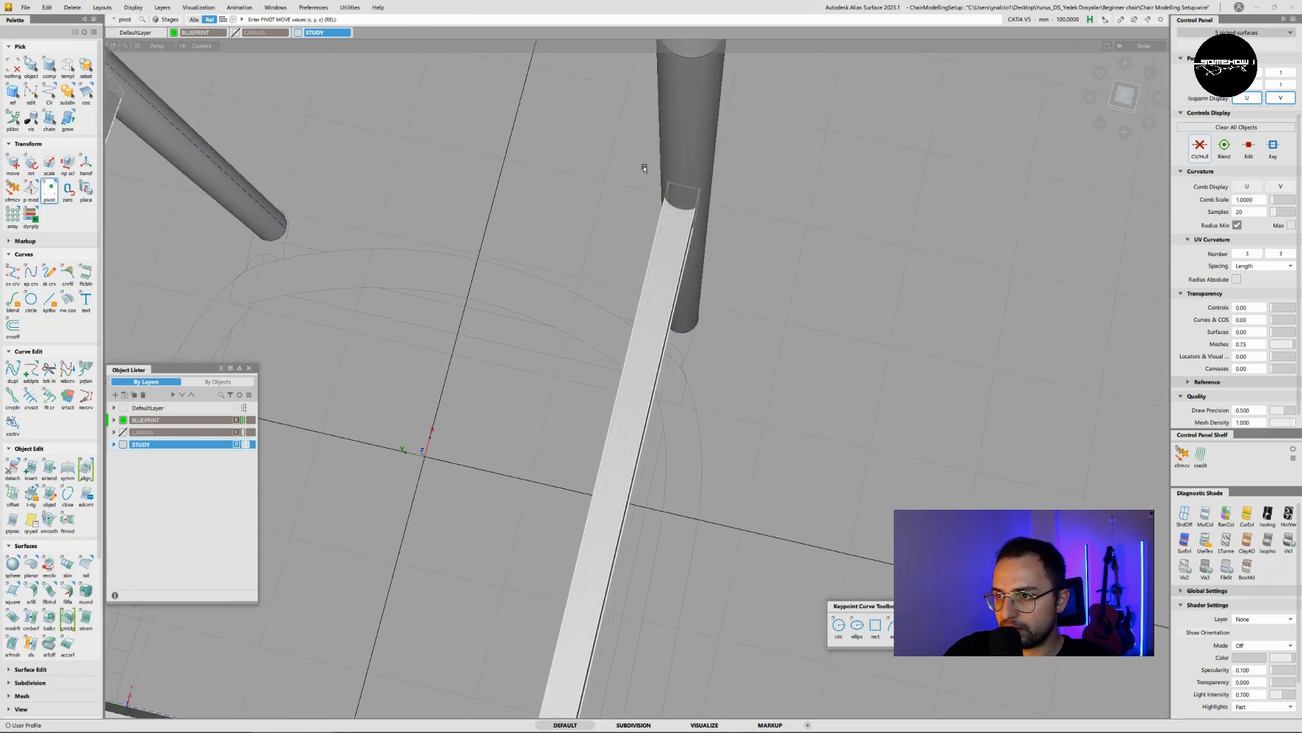
right_click_drag(691, 224, 706, 316, "alt+shift")
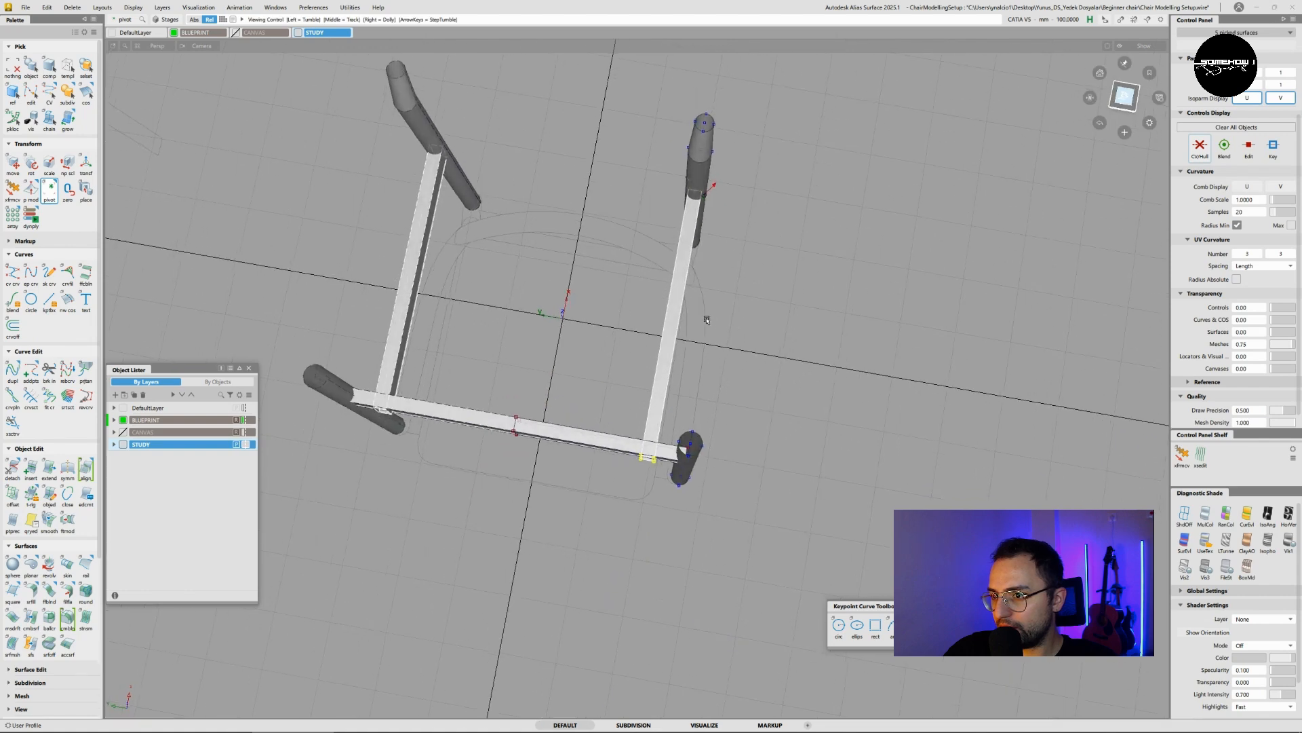
left_click(1123, 97)
mouse_move(839, 319)
left_mouse_down("ctrl+shift")
mouse_move(852, 322)
mouse_move(842, 341)
left_mouse_up("ctrl+shift")
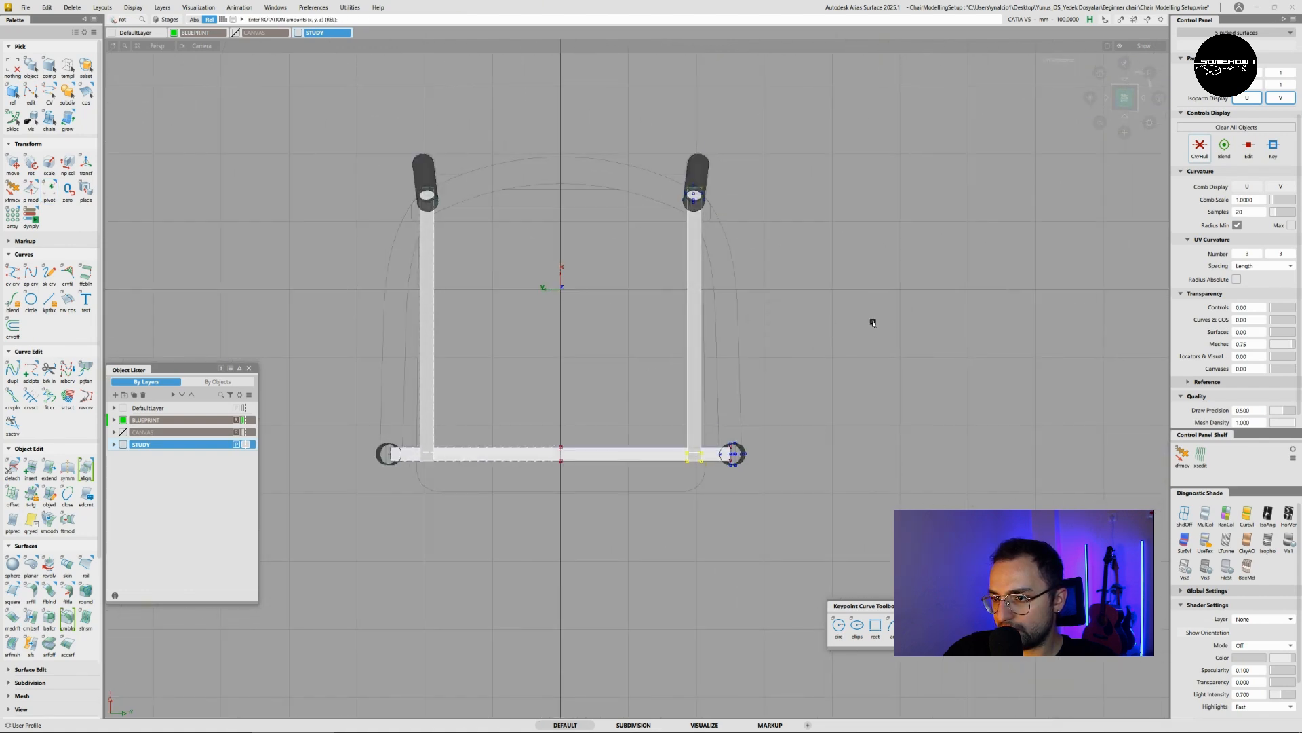
mouse_move(868, 319)
right_mouse_down()
mouse_move(777, 348)
mouse_move(880, 335)
right_mouse_up()
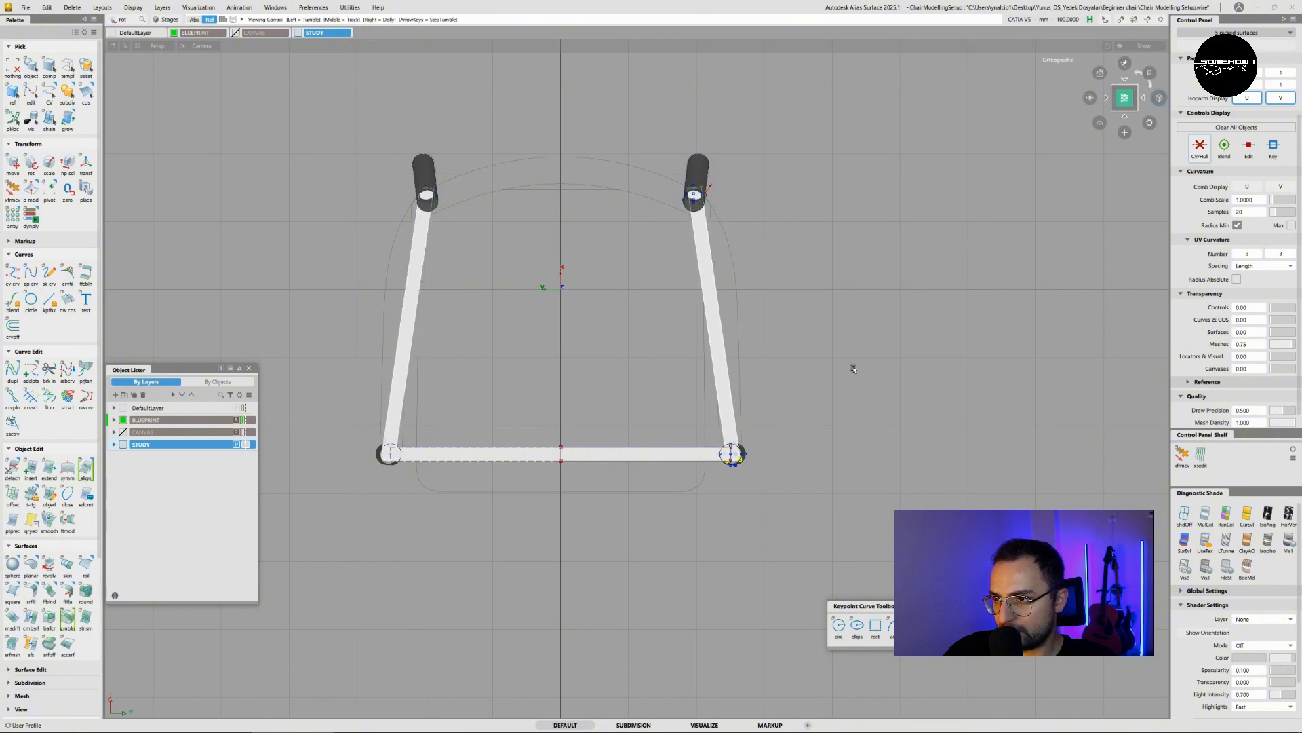
- Inspect the angled side rail's joints with the front and back legs
right_click_drag(854, 369, 773, 471, "alt+shift")
middle_click_drag(773, 471, 735, 212, "alt+shift")
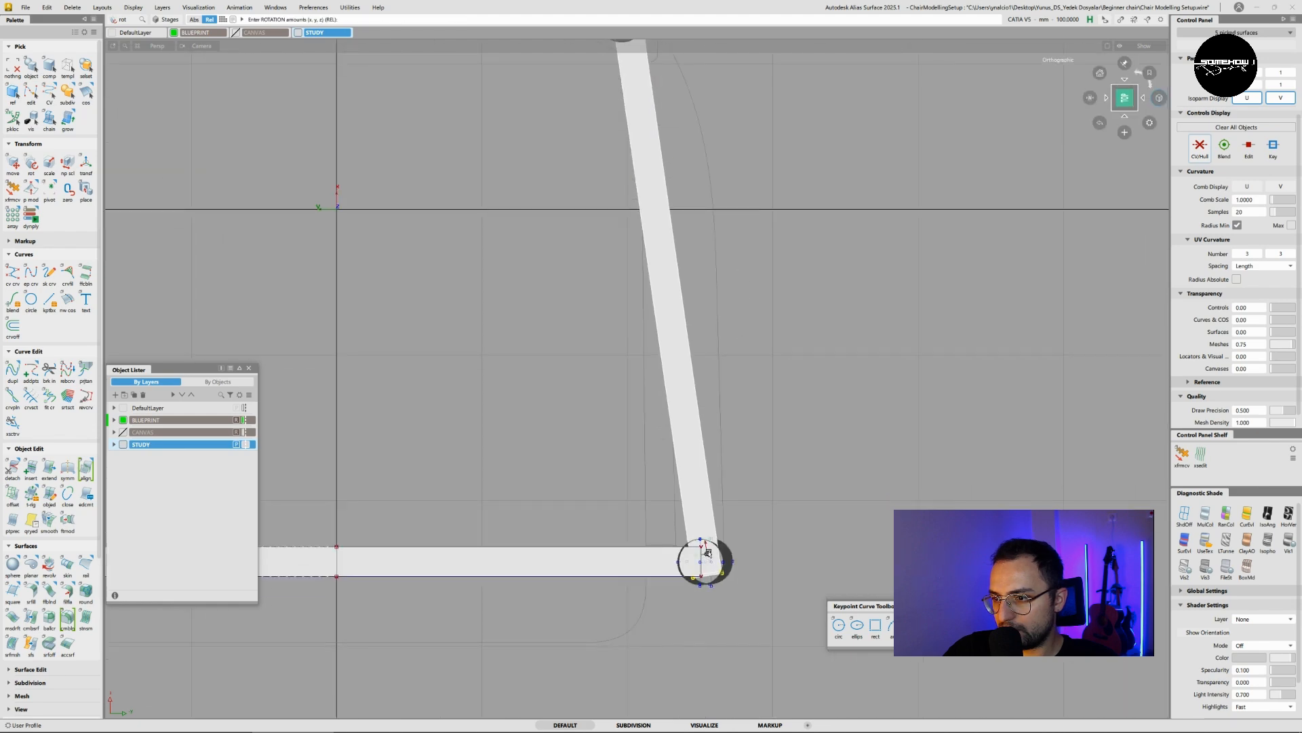
left_click_drag(708, 553, 668, 379, "alt+shift")
right_click_drag(668, 380, 628, 398, "alt+shift")
left_click_drag(627, 398, 558, 439, "alt+shift")
middle_click_drag(752, 465, 687, 360, "alt+shift")
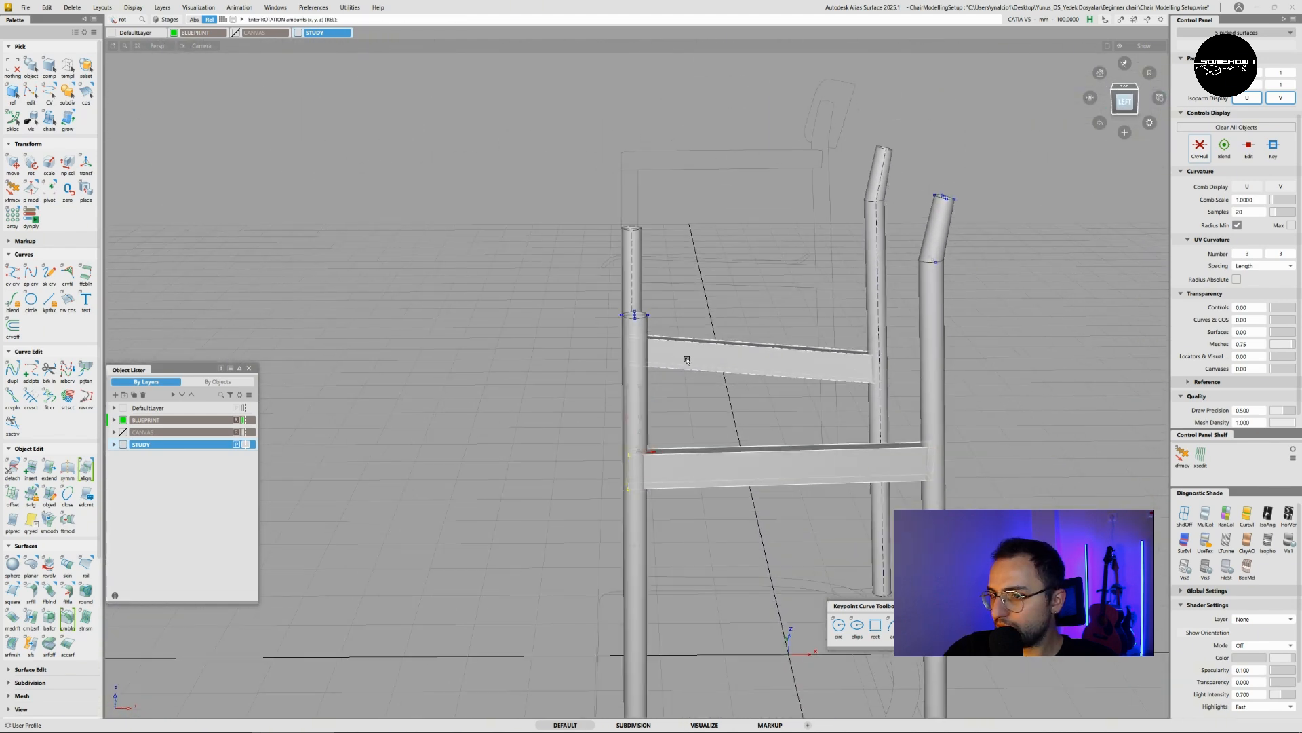
left_click_drag(687, 360, 960, 320, "alt+shift")
- Show the CANVAS layer to compare the frame with the reference chair photos, and undo the side rail's rotation
left_click(123, 431)
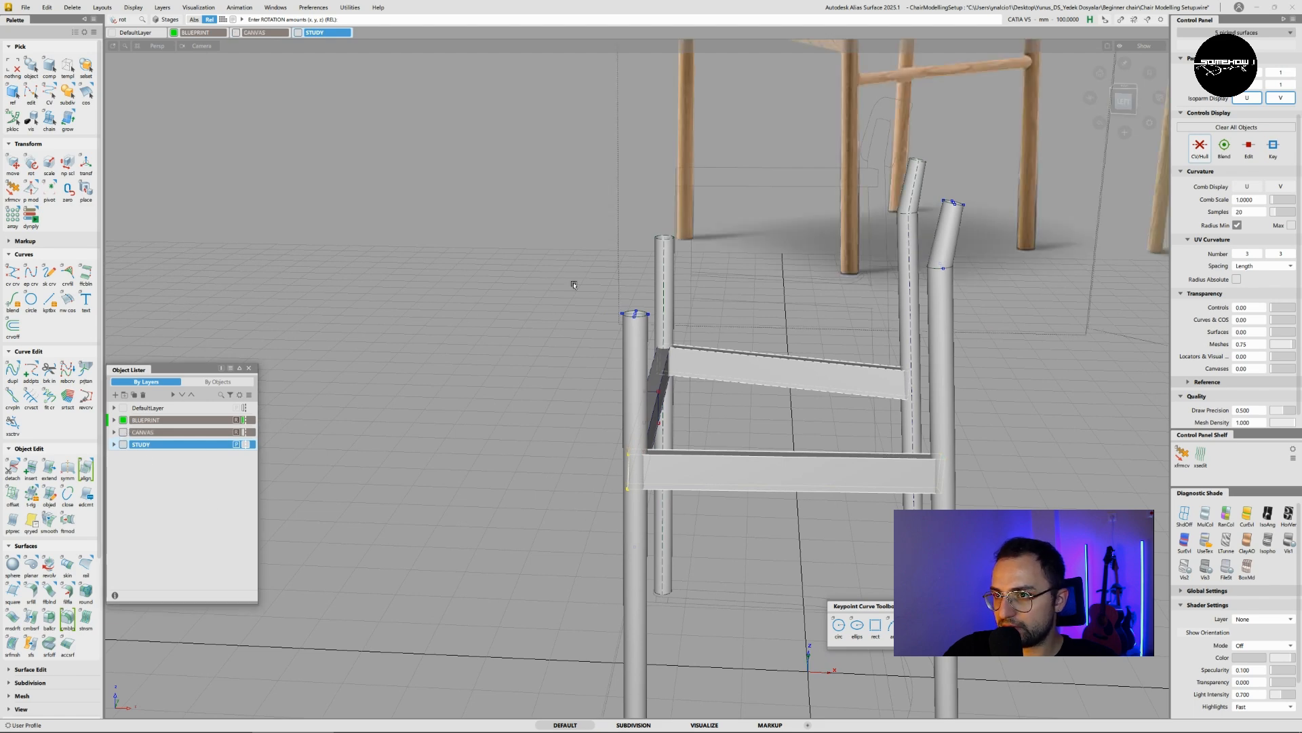
middle_click_drag(574, 282, 403, 433, "alt+shift")
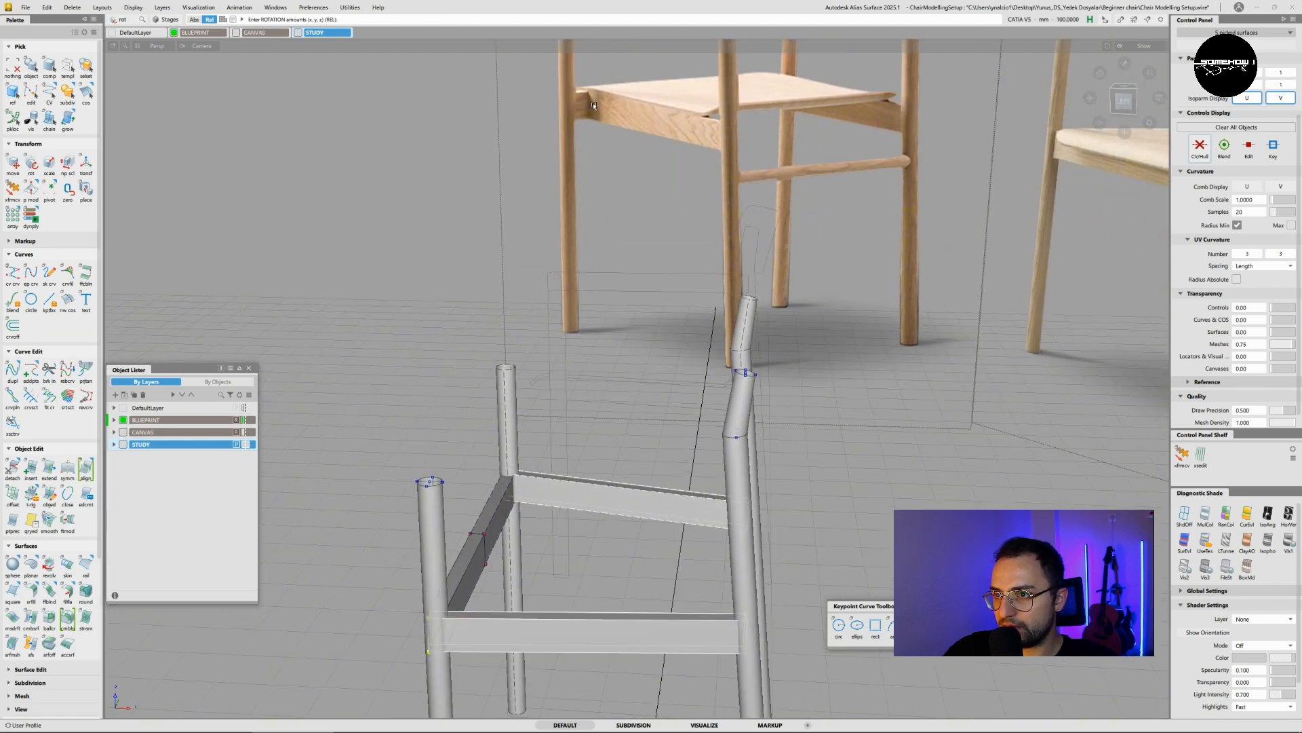
right_click_drag(571, 110, 597, 129, "alt+shift")
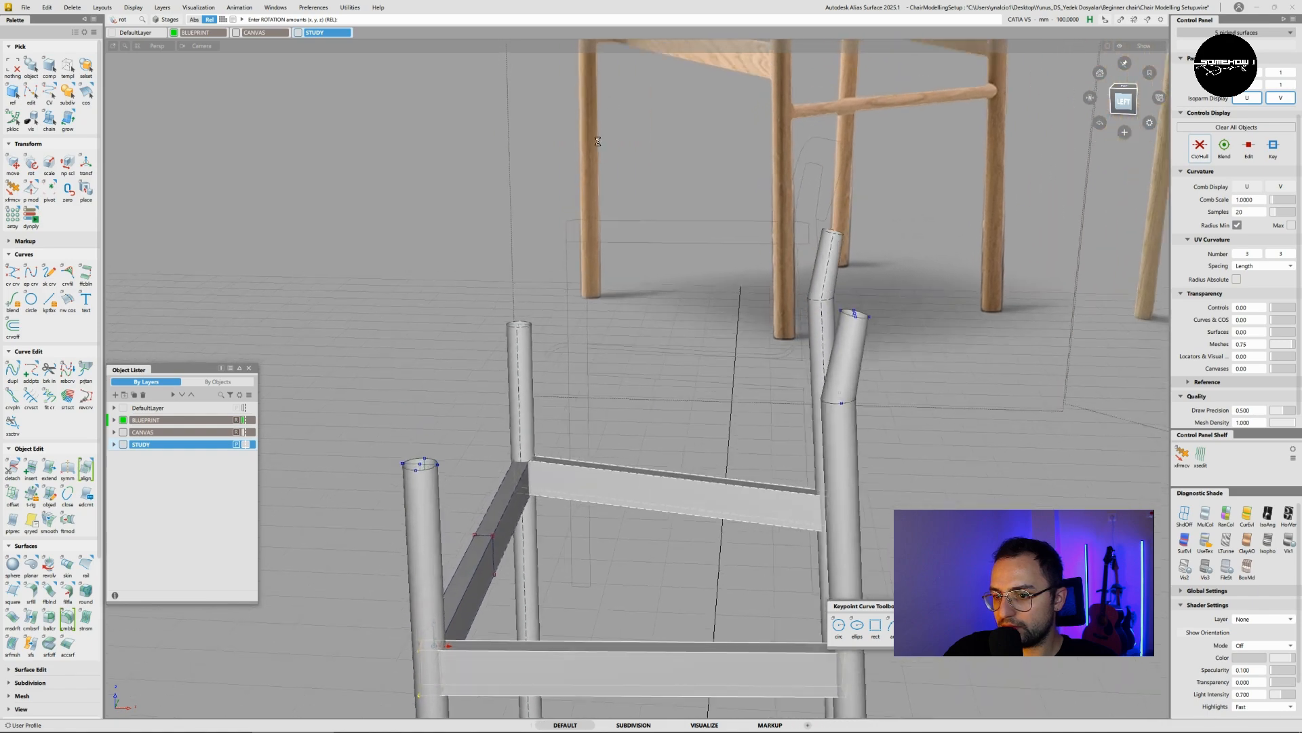
middle_click_drag(597, 129, 496, 344, "alt+shift")
key("ctrl+z")
right_click_drag(483, 476, 468, 468, "alt+shift")
middle_click_drag(505, 455, 513, 349, "alt+shift")
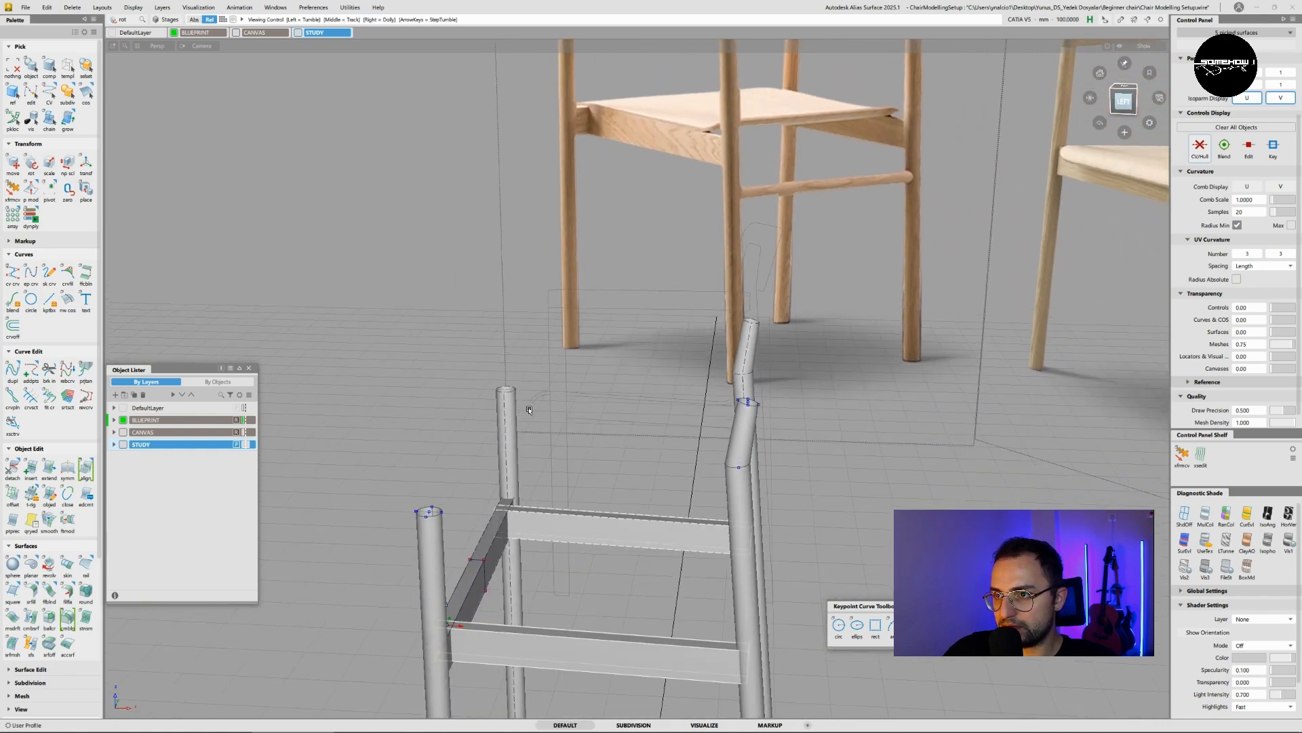
key("alt+shift")
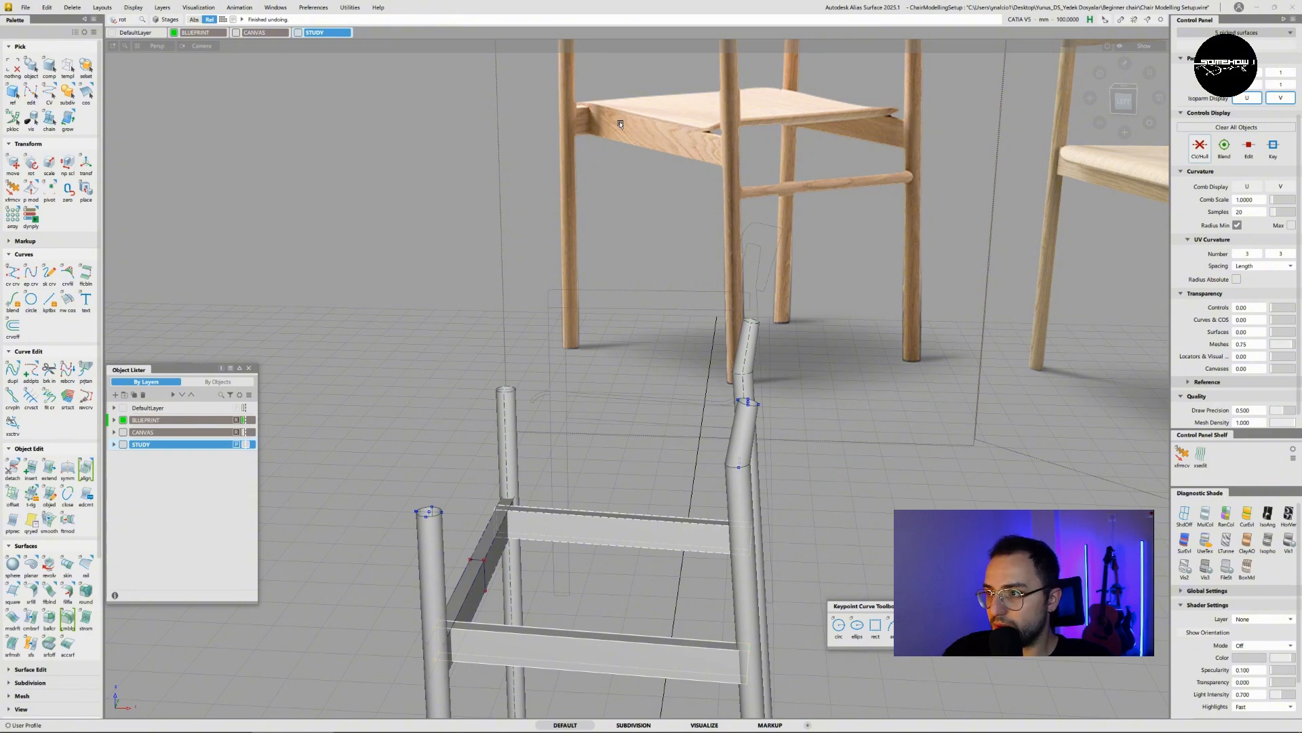
- Examine in the reference chair photos how the side rail joins the front rail and the legs
left_click_drag(620, 123, 323, 257, "alt+shift")
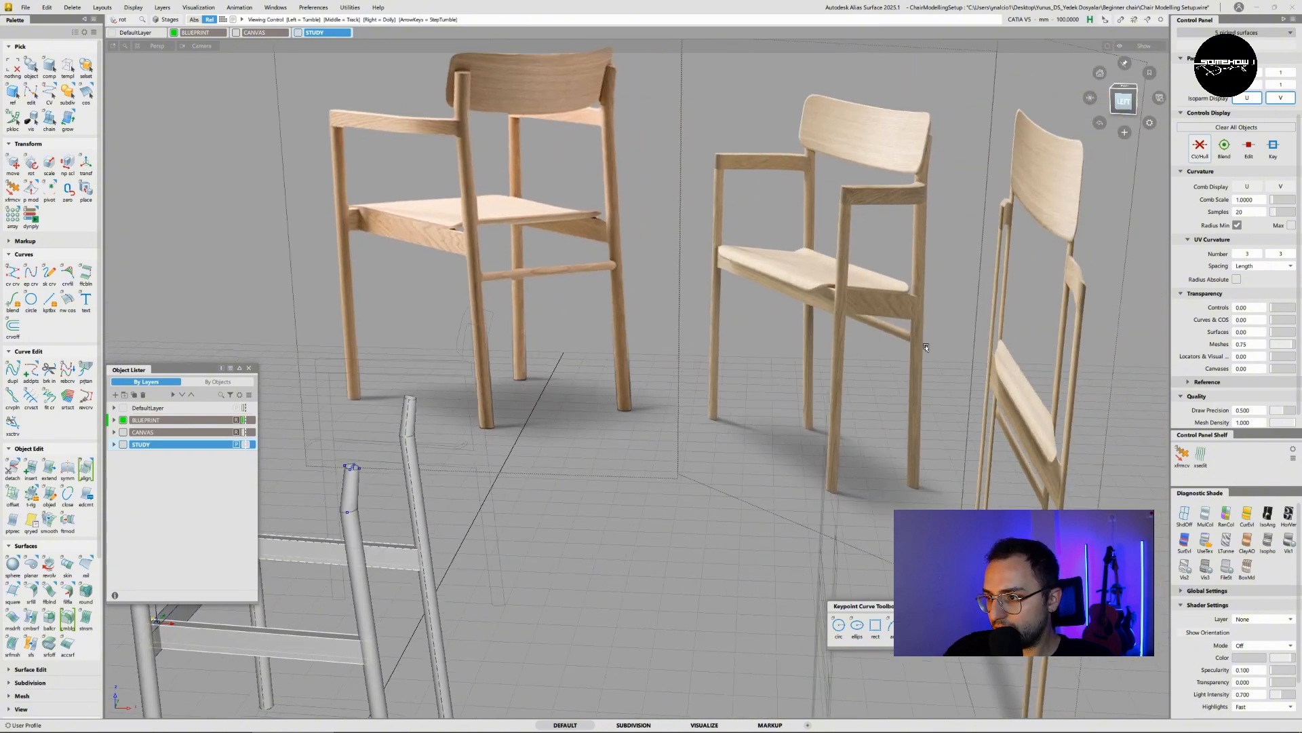
mouse_move(926, 347)
left_mouse_down("alt+shift")
mouse_move(975, 411)
mouse_move(928, 346)
left_mouse_up("alt+shift")
scroll(632, 460, "up", 6)
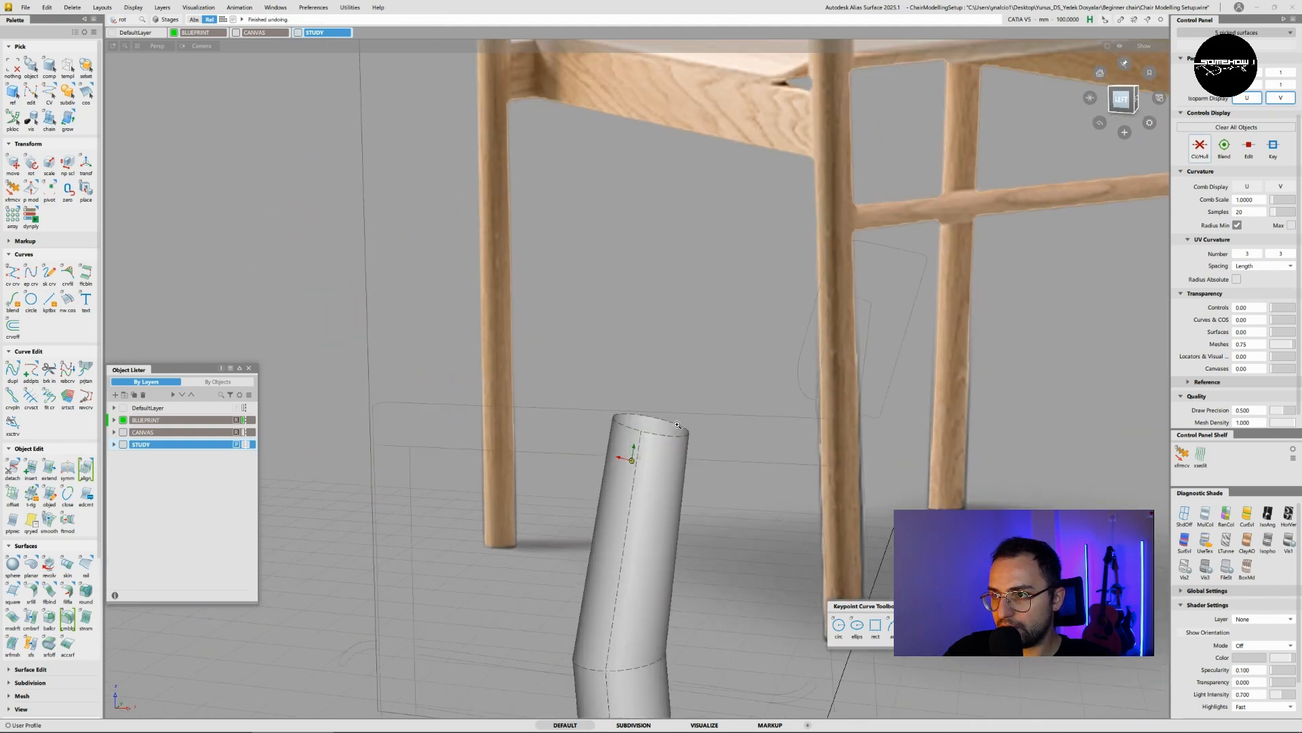
middle_click_drag(628, 453, 708, 685, "alt+shift")
middle_click_drag(576, 401, 623, 486, "alt+shift")
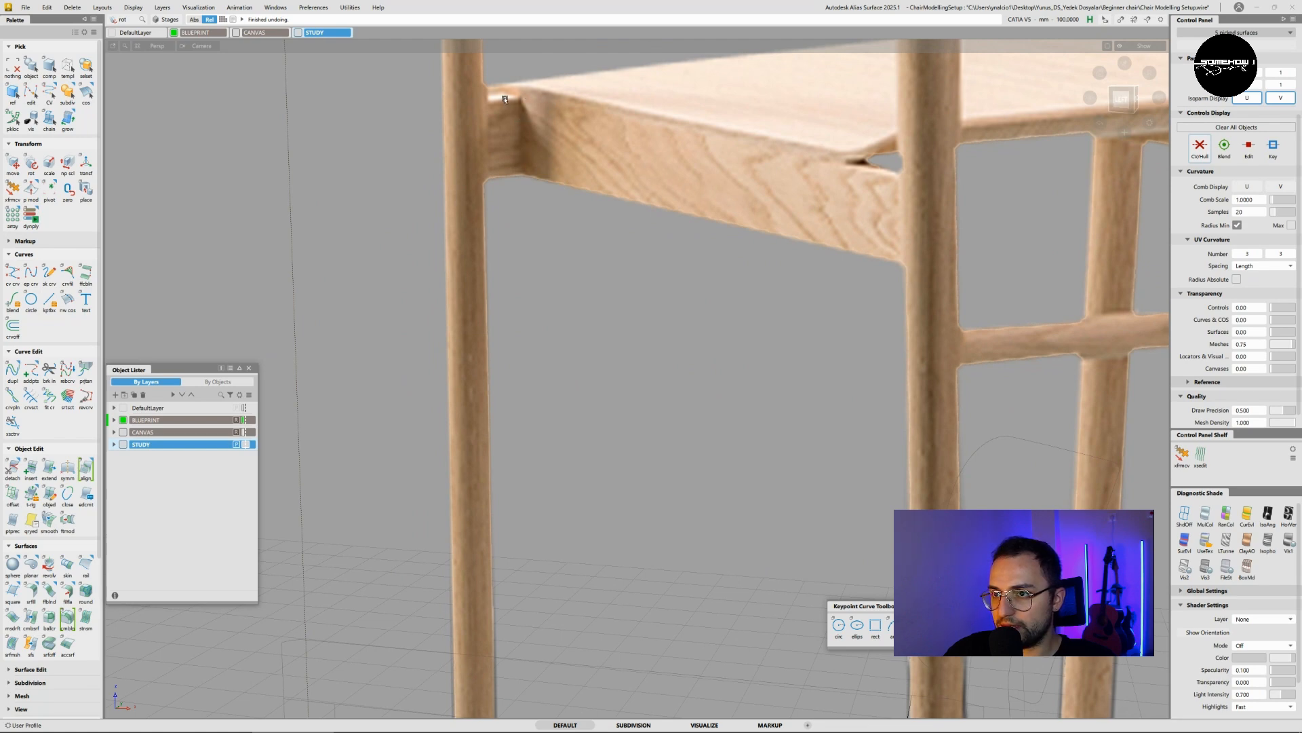
left_click_drag(521, 103, 899, 187, "alt+shift")
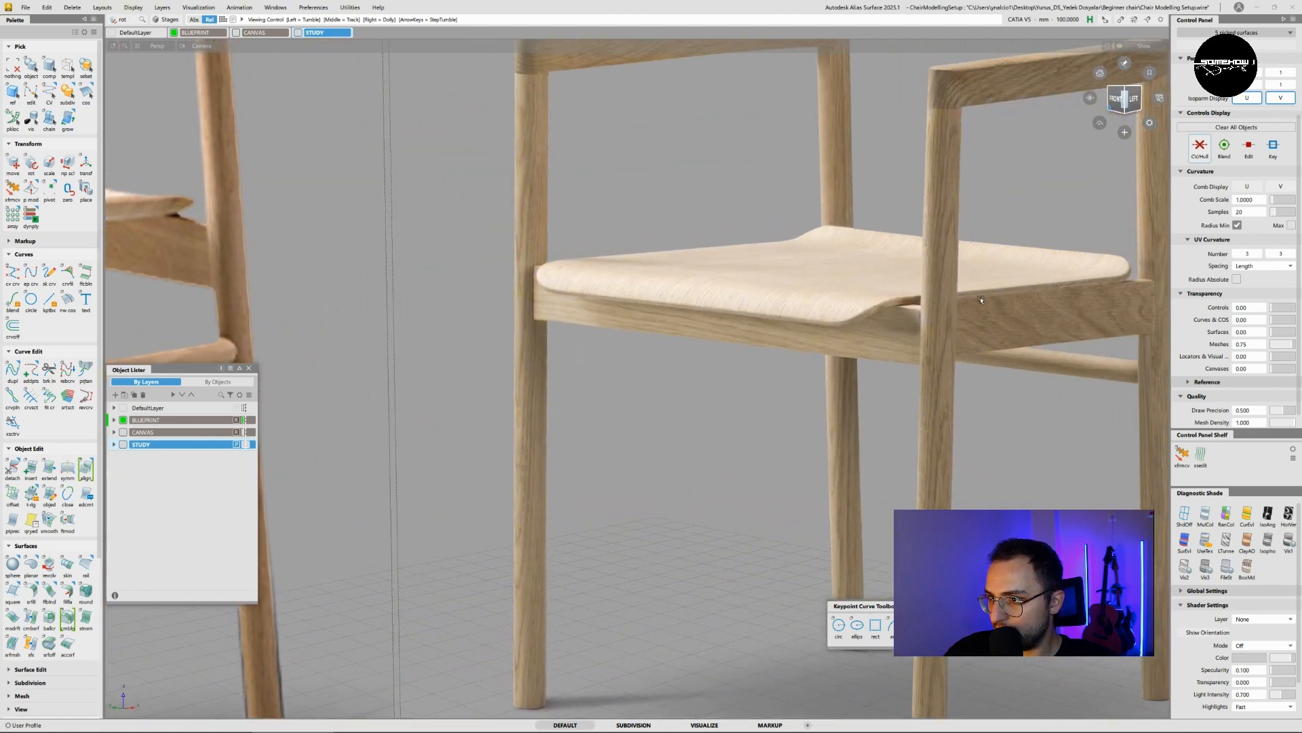
key("ctrl+z")
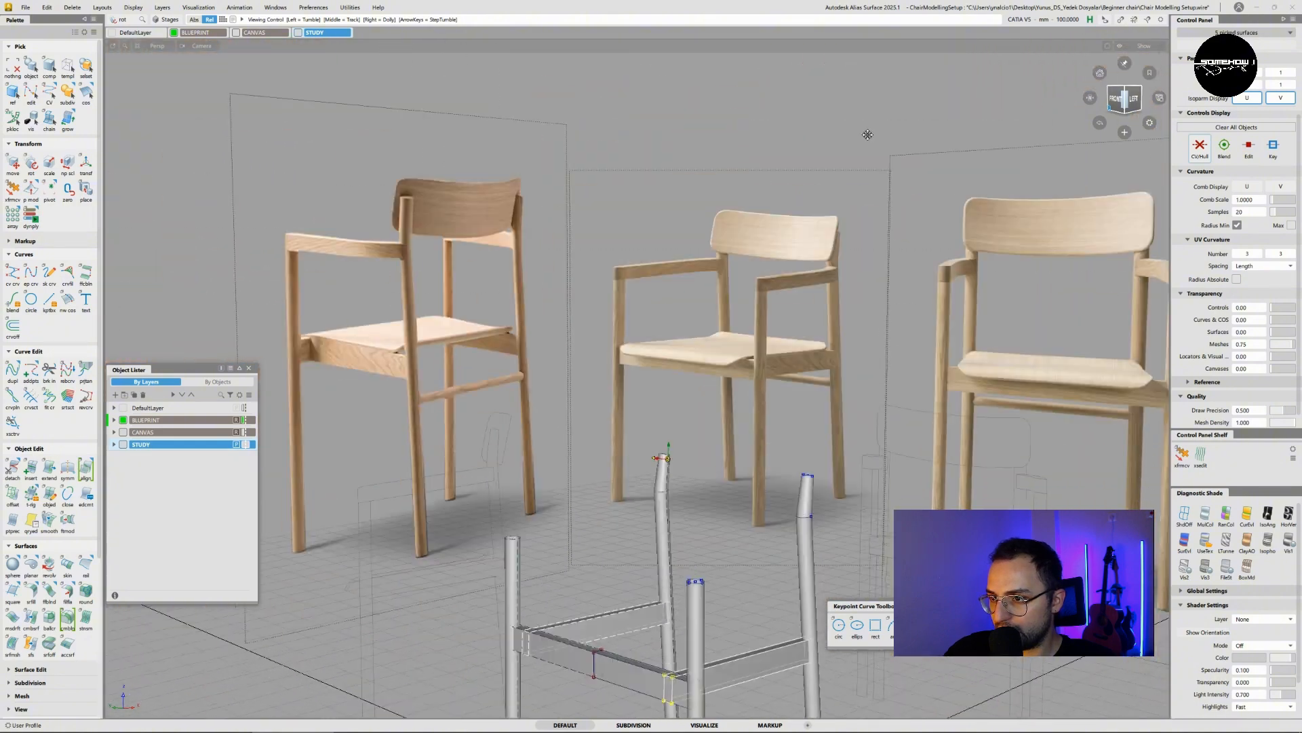
- Raise the side rail very slightly along Z to adjust its height against the front rail
right_click_drag(705, 369, 780, 372, "alt+shift")
left_click_drag(780, 371, 654, 415, "alt+shift")
right_click_drag(674, 328, 739, 334, "alt+shift")
left_click_drag(800, 359, 611, 302, "alt+shift")
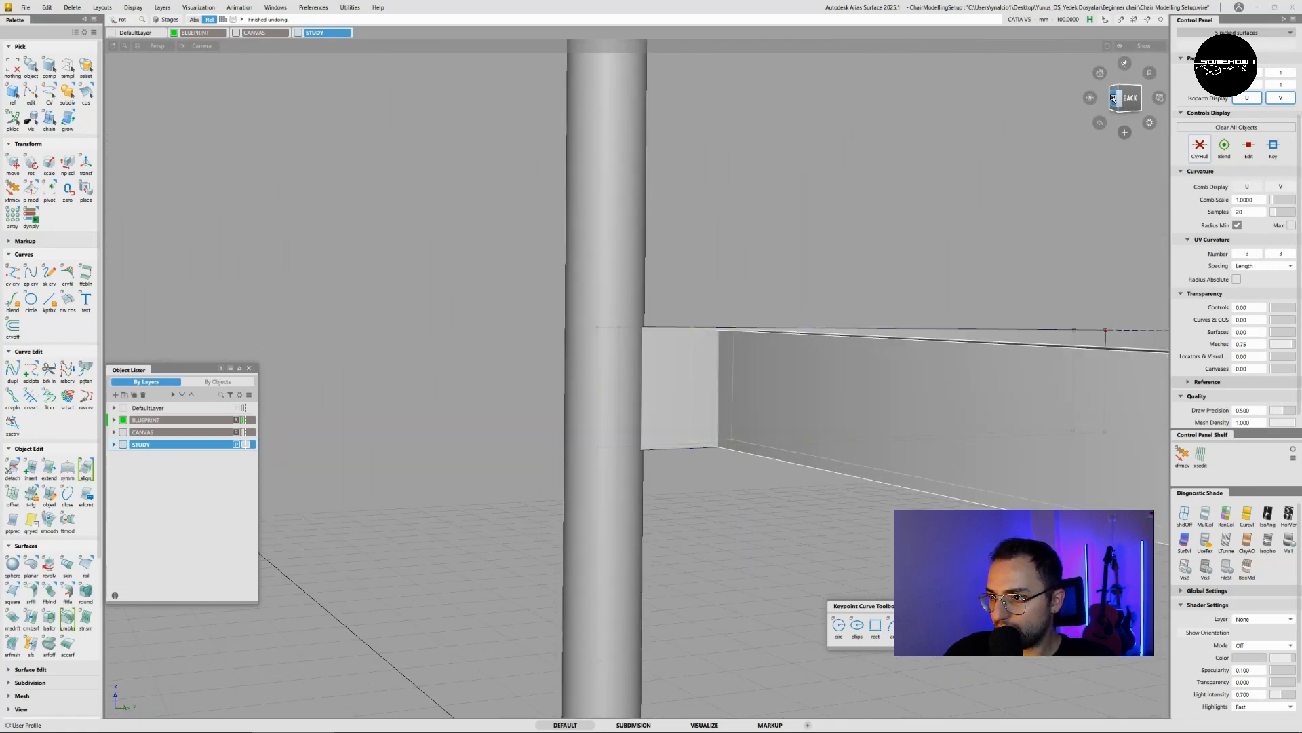
left_click(1113, 99)
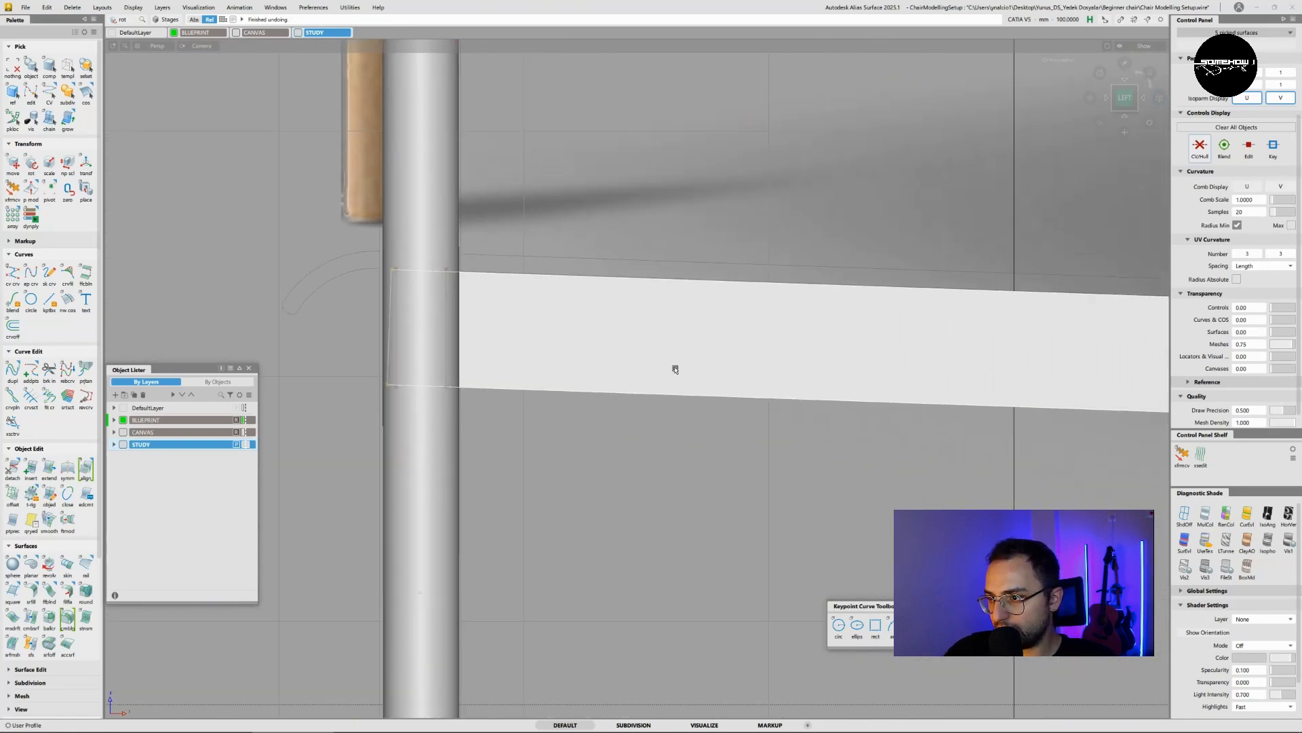
right_click_drag(675, 369, 660, 418, "alt+shift")
middle_click_drag(742, 362, 642, 356, "alt+shift")
left_click_drag(641, 356, 448, 259, "alt+shift")
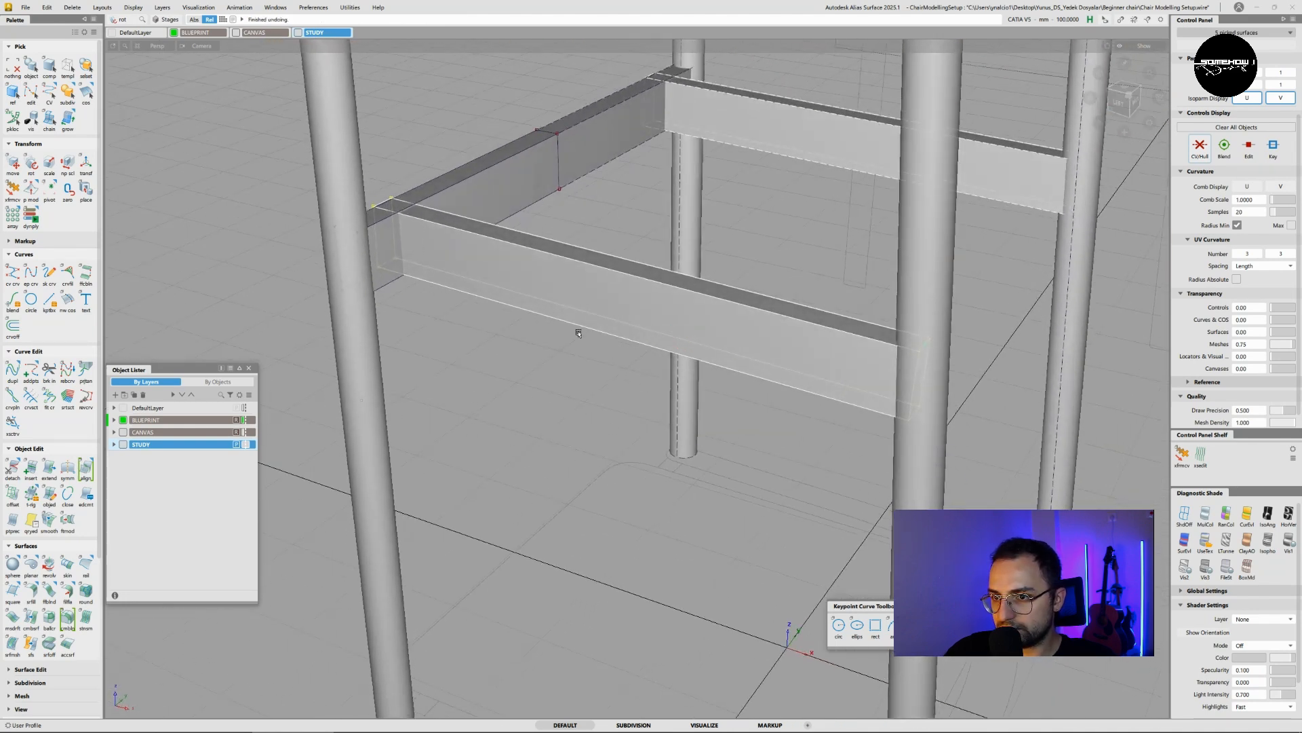
middle_click_drag(542, 353, 542, 345, "ctrl+shift")
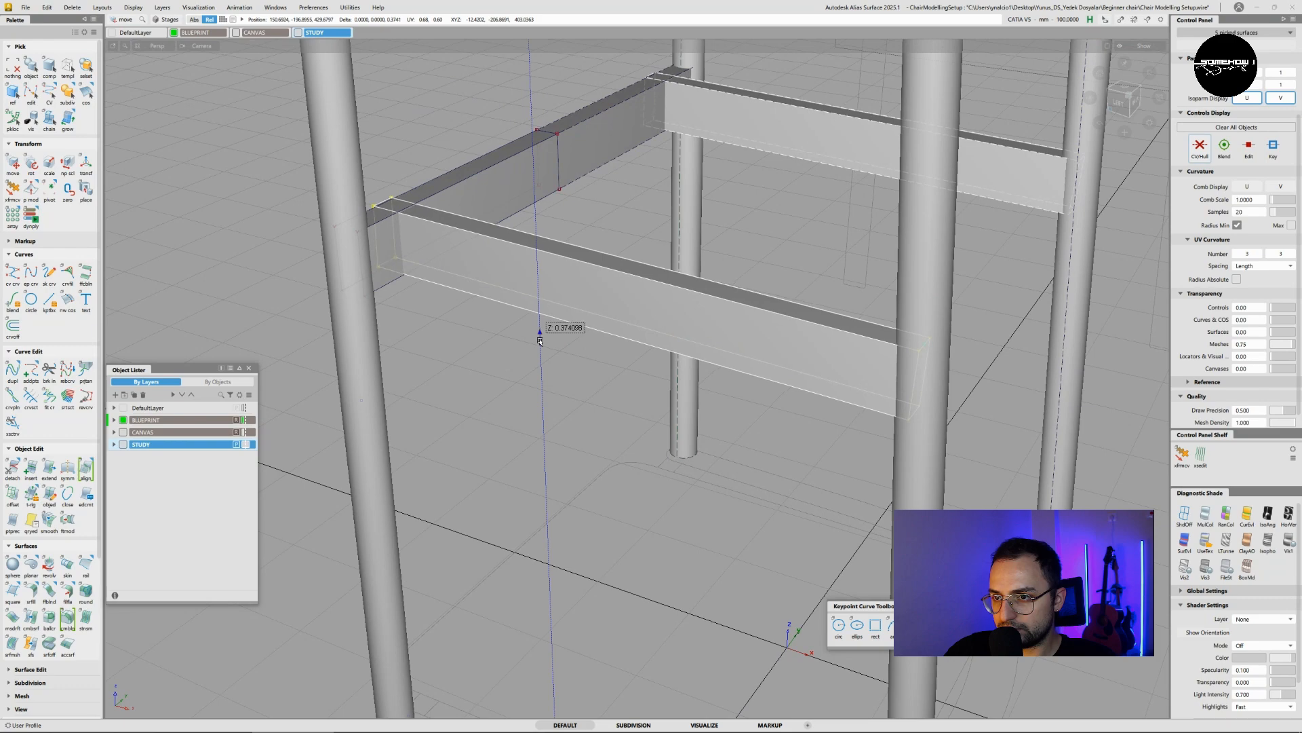
- Check the raised side rail's fit against the front rail and legs, finishing in the left side view
left_click_drag(493, 300, 923, 136, "alt+shift")
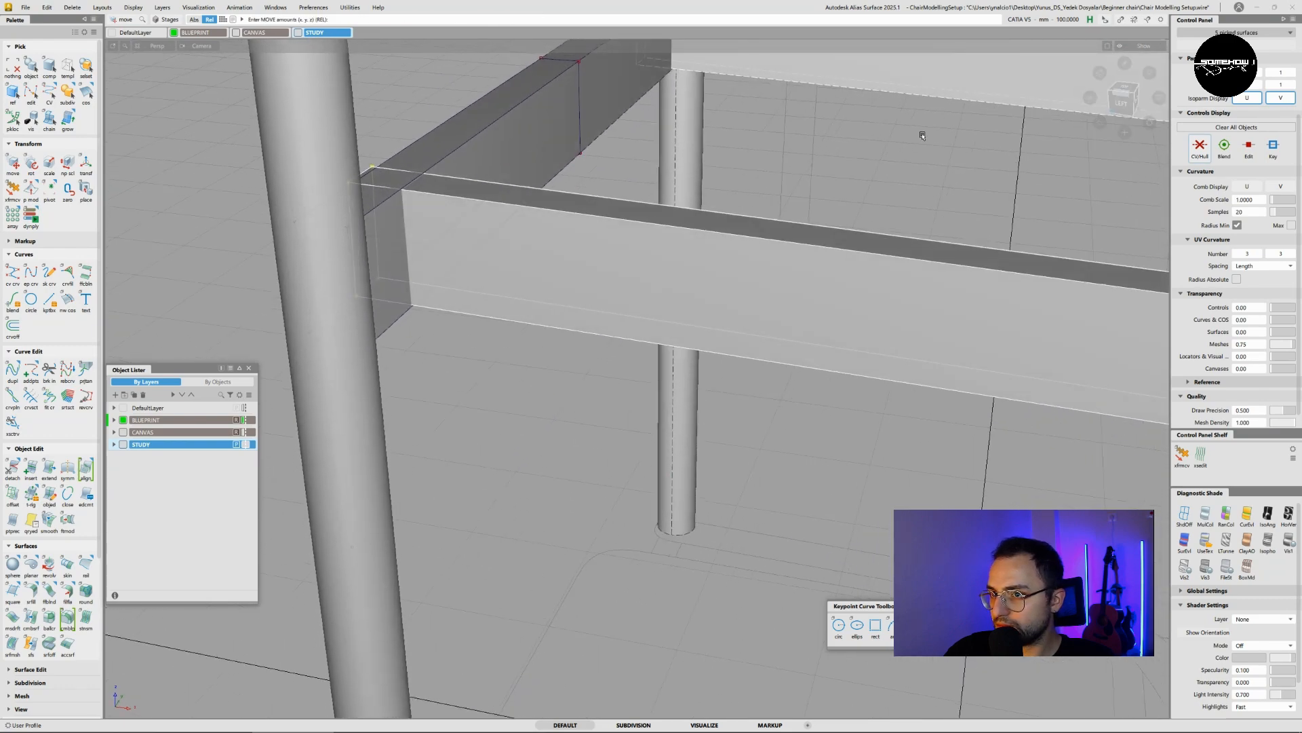
left_click_drag(672, 407, 712, 268, "alt+shift")
right_click_drag(713, 267, 544, 263, "alt+shift")
left_click_drag(544, 264, 417, 291, "alt+shift")
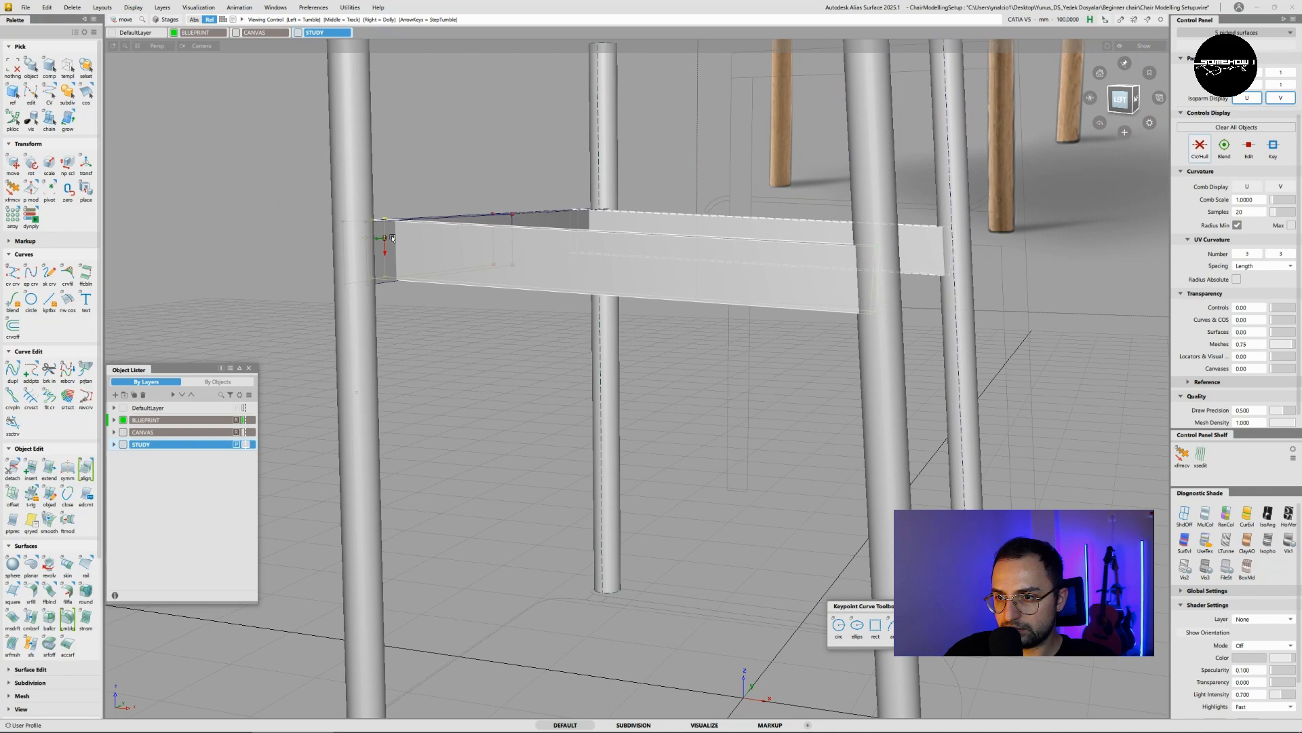
left_click_drag(392, 238, 661, 225, "alt+shift")
left_click(1129, 101)
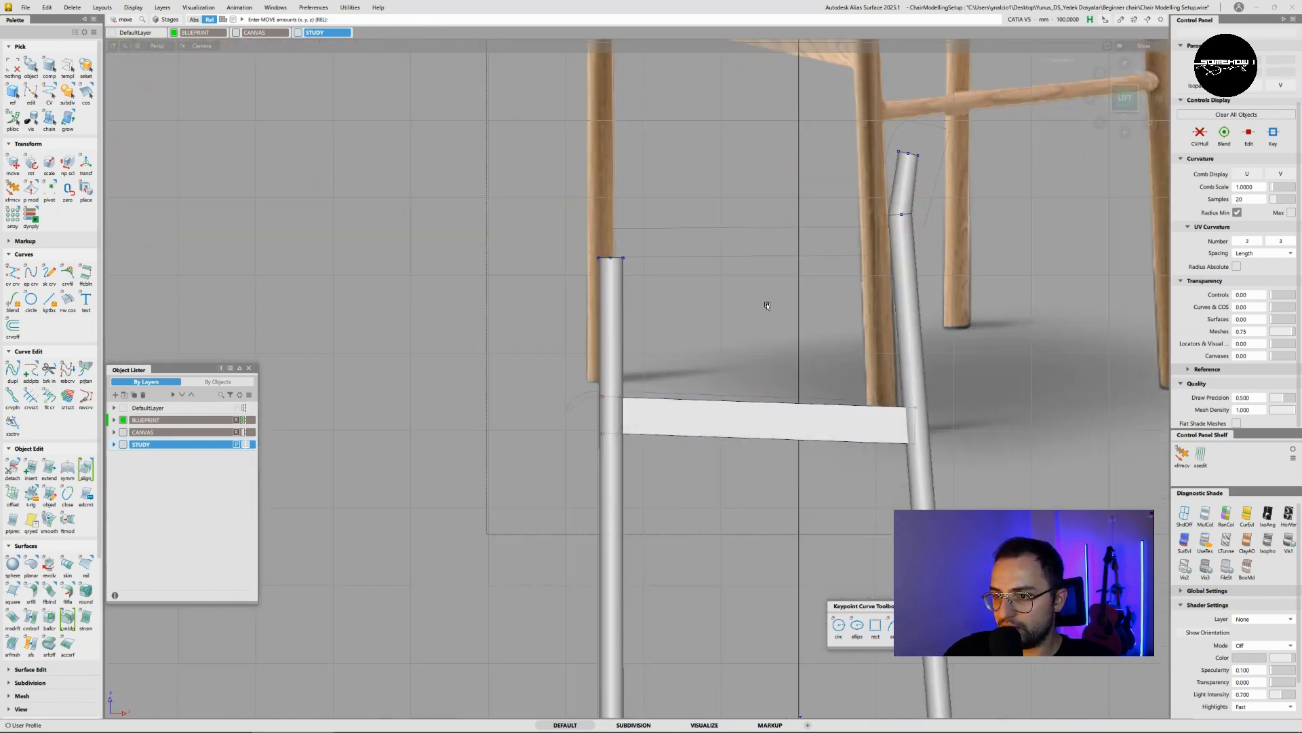
left_click(622, 372)
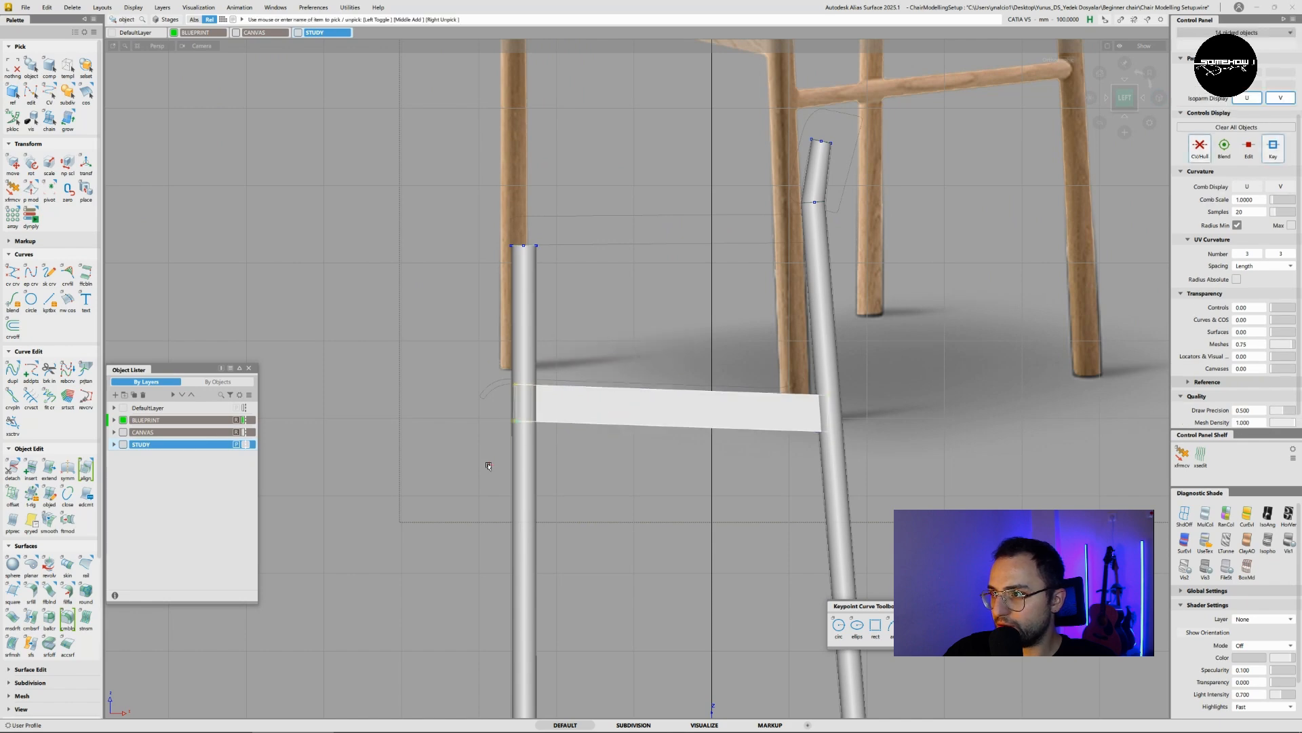